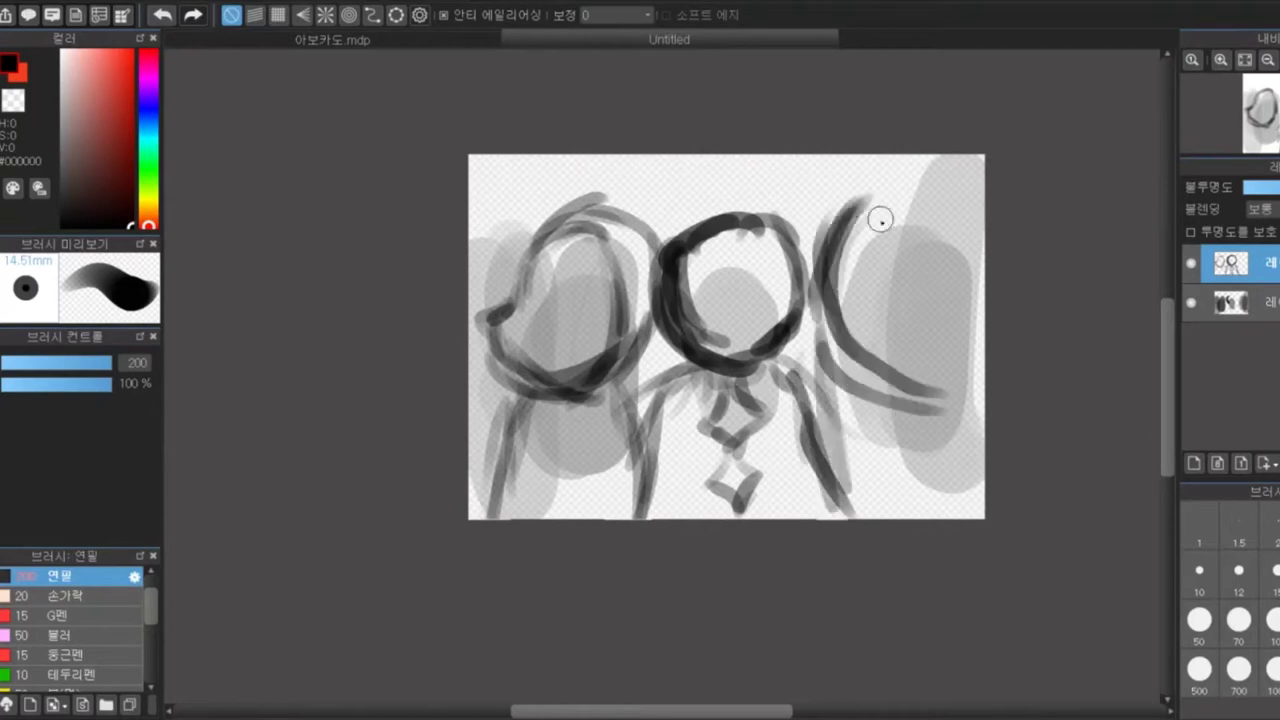
Block in the right figure's head and body with thick strokes, and undo the facial marks on the middle and right heads
drag(850, 390, 860, 518)
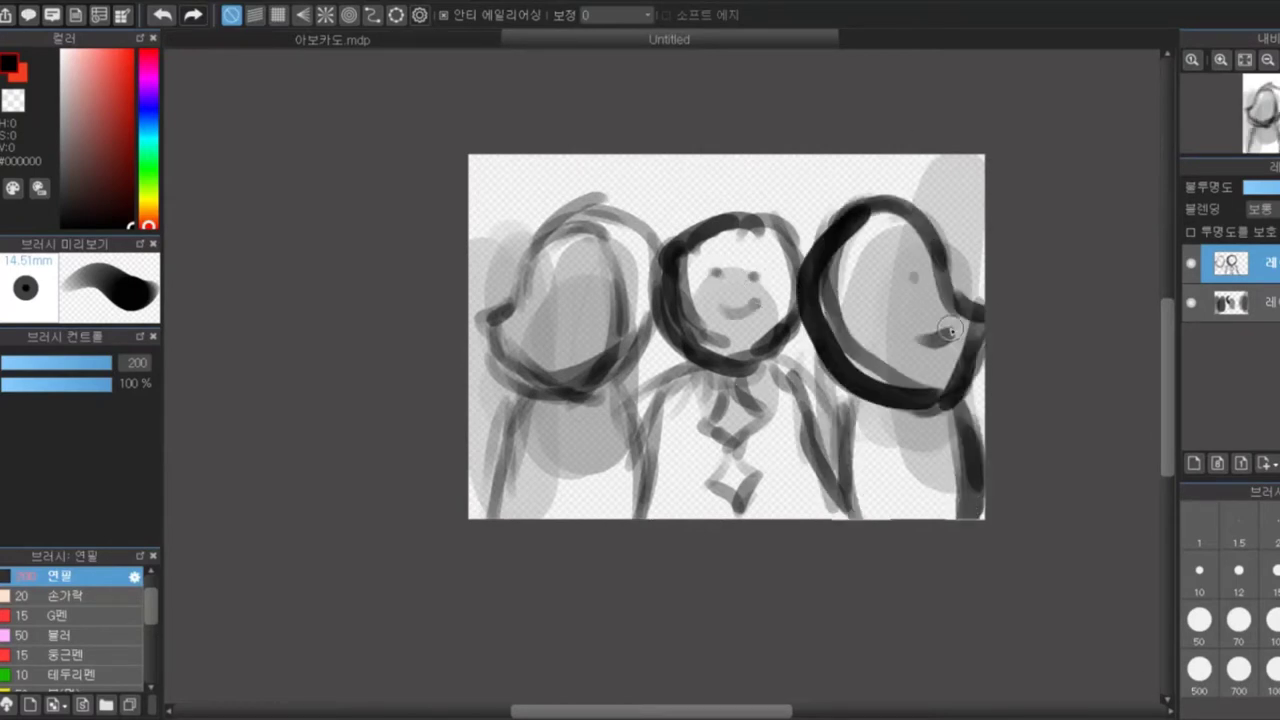
key(ctrl+z)
key(ctrl+z)
key(ctrl+z)
key(ctrl+z)
key(ctrl+z)
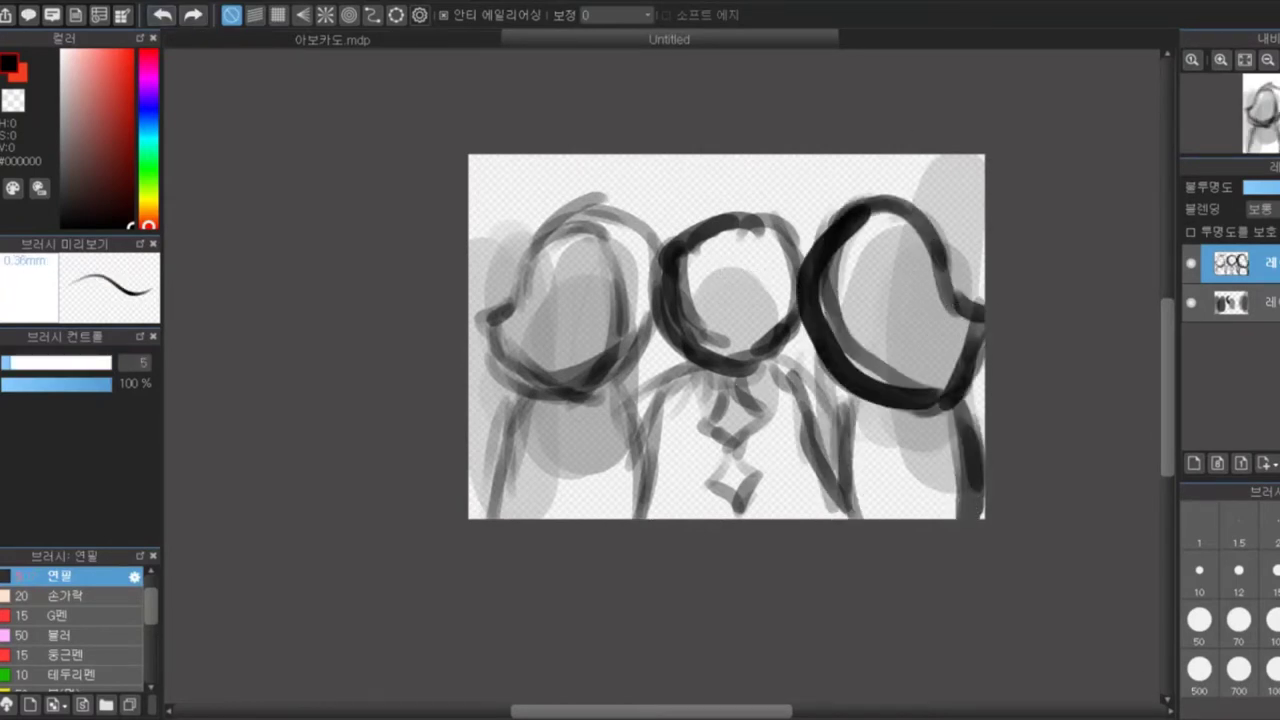
Pencil small facial marks on the heads at brush size 20, and write then strike through a word above them
scroll(661, 376, up, 5)
scroll(928, 412, down, 1)
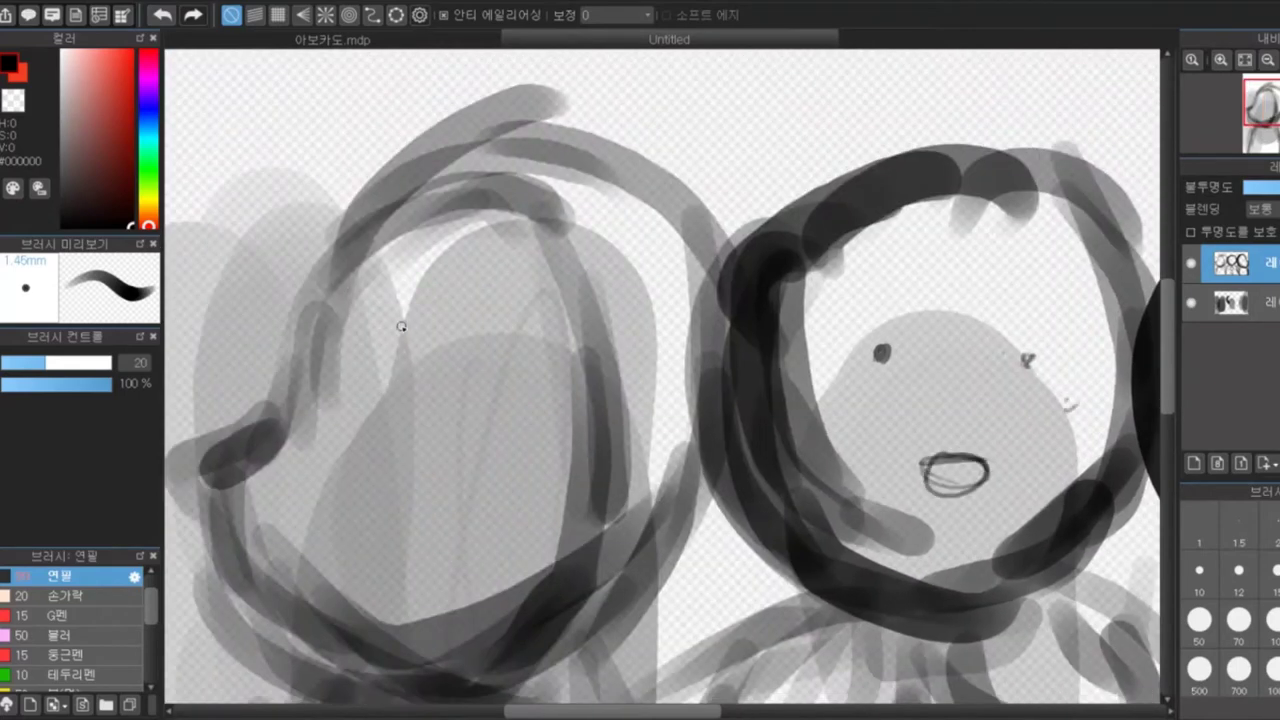
scroll(895, 383, down, 3)
scroll(800, 220, up, 4)
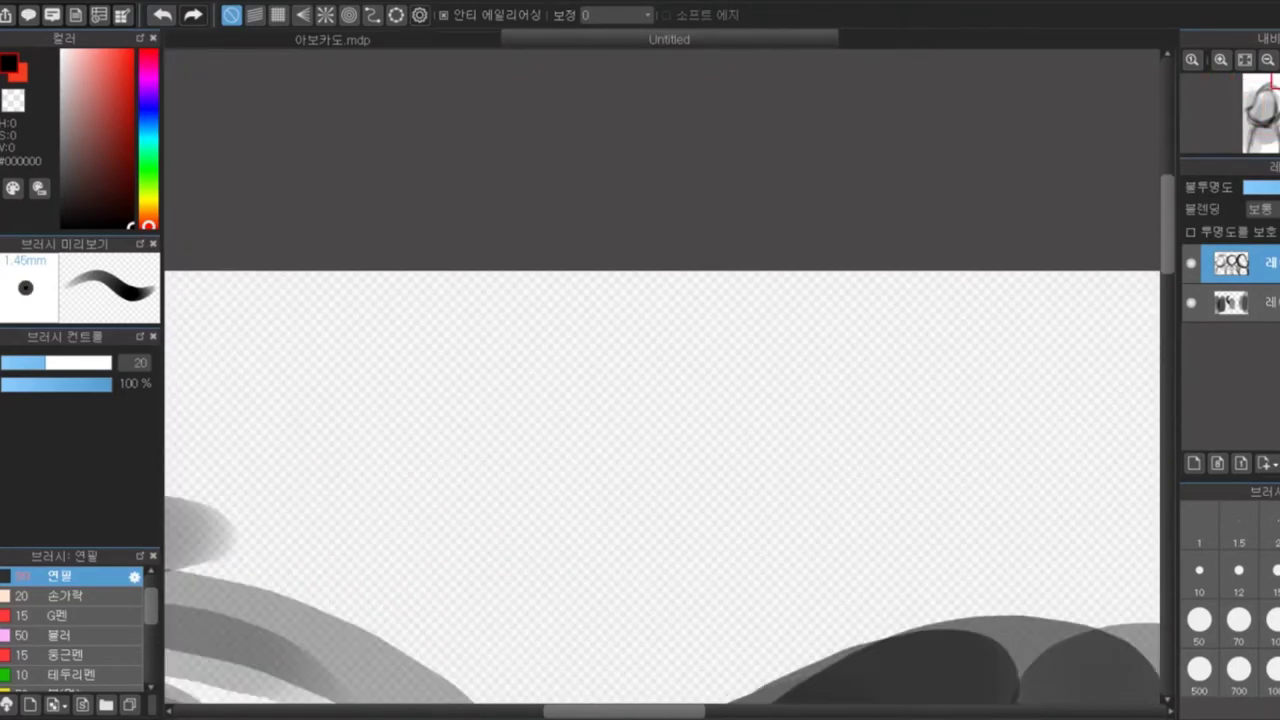
drag(491, 399, 809, 400)
drag(366, 414, 714, 409)
scroll(766, 403, down, 5)
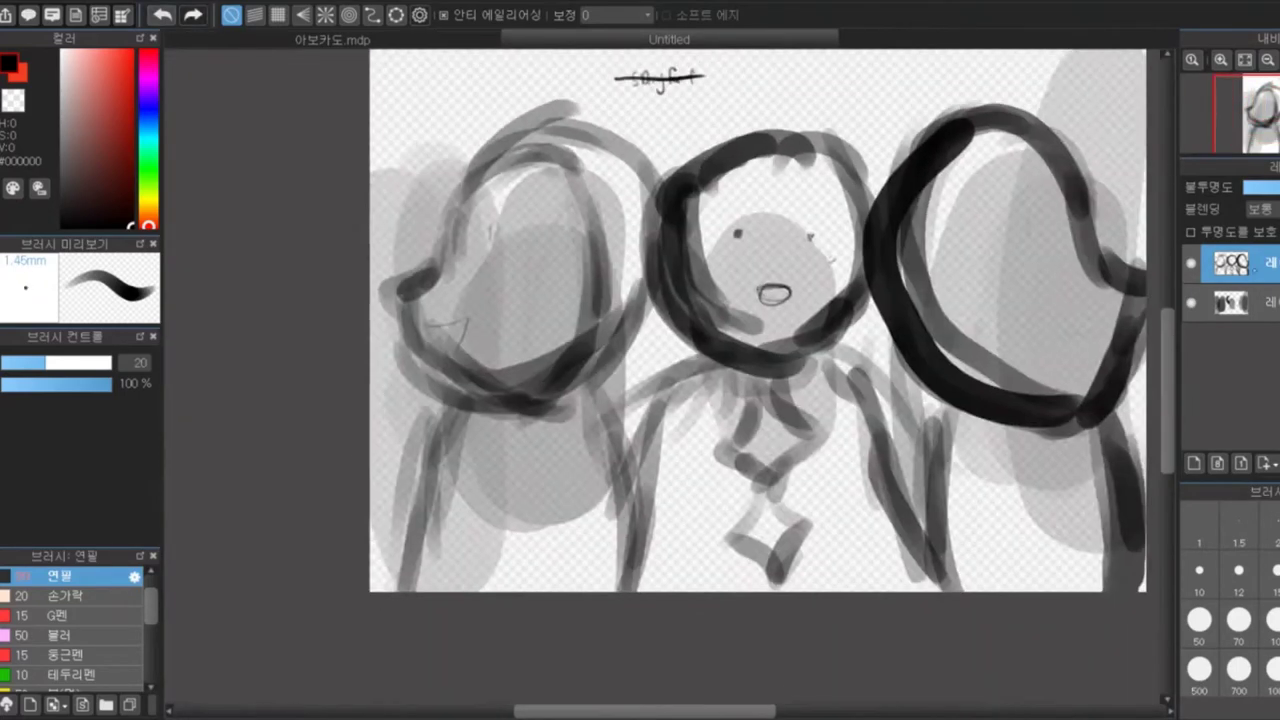
Add a new layer and outline the left figure's profile head with thin lines over the faded rough
key(ctrl+shift+n)
scroll(661, 376, up, 3)
scroll(394, 277, down, 2)
drag(425, 345, 640, 430)
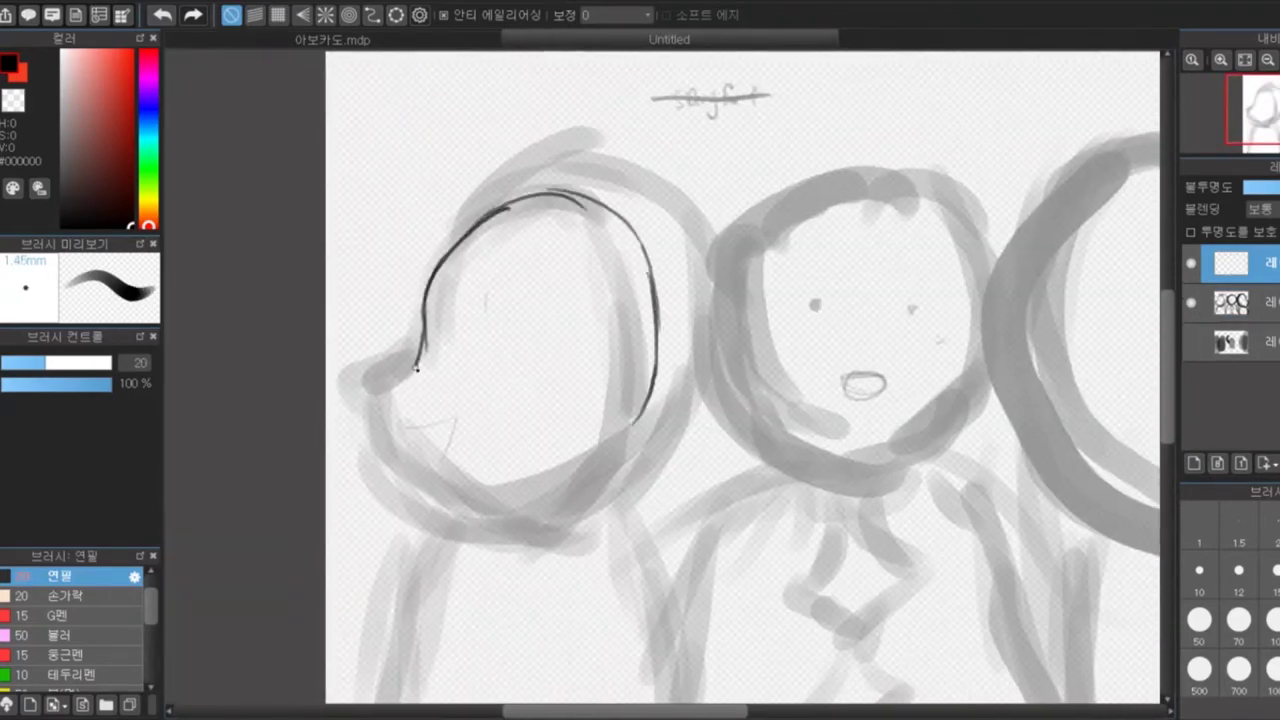
drag(385, 385, 555, 515)
mouse_move(640, 435)
mouse_down()
mouse_move(493, 530)
mouse_move(406, 520)
mouse_up()
Sketch the left figure's neckline, shoulder and bent arm reaching towards the middle figure
mouse_move(600, 400)
mouse_down()
mouse_move(546, 353)
mouse_move(550, 260)
mouse_up()
drag(527, 345, 570, 530)
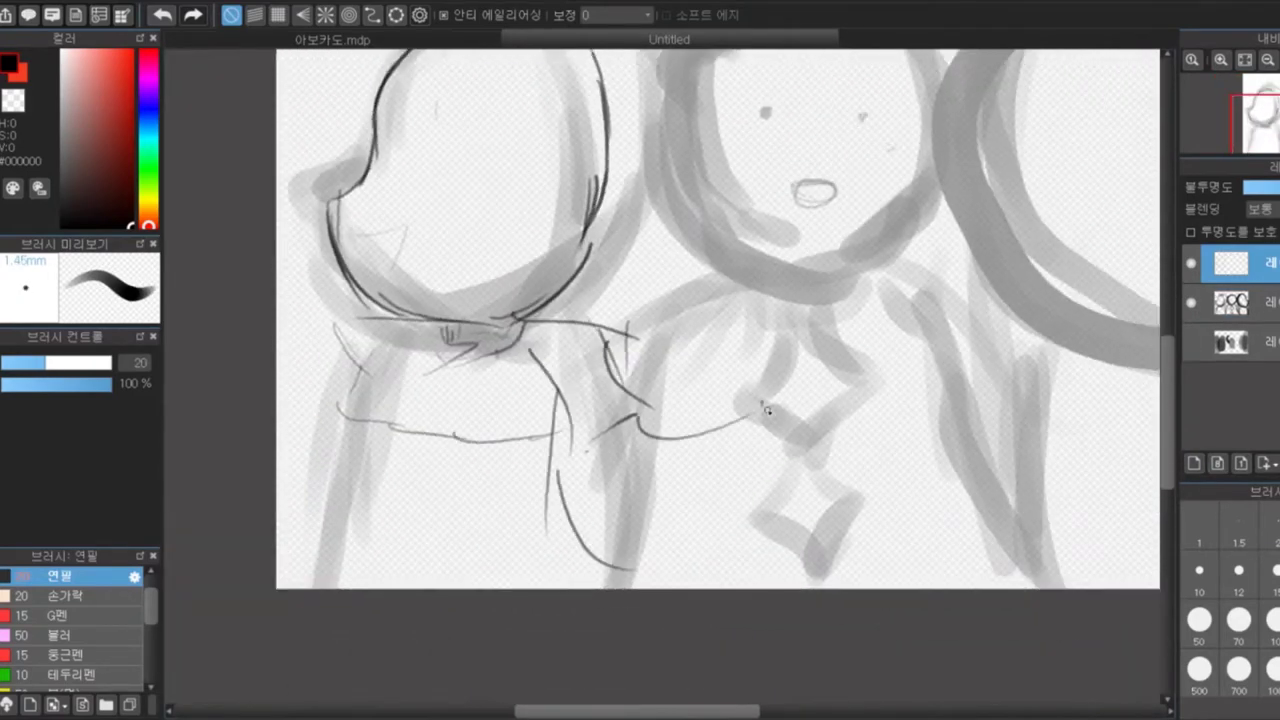
drag(757, 410, 660, 575)
drag(555, 440, 550, 585)
Sketch the left figure's torso sides and the crossing band lines at its waist
drag(380, 420, 345, 590)
drag(530, 440, 505, 560)
drag(450, 460, 400, 510)
drag(380, 415, 370, 590)
drag(505, 450, 390, 555)
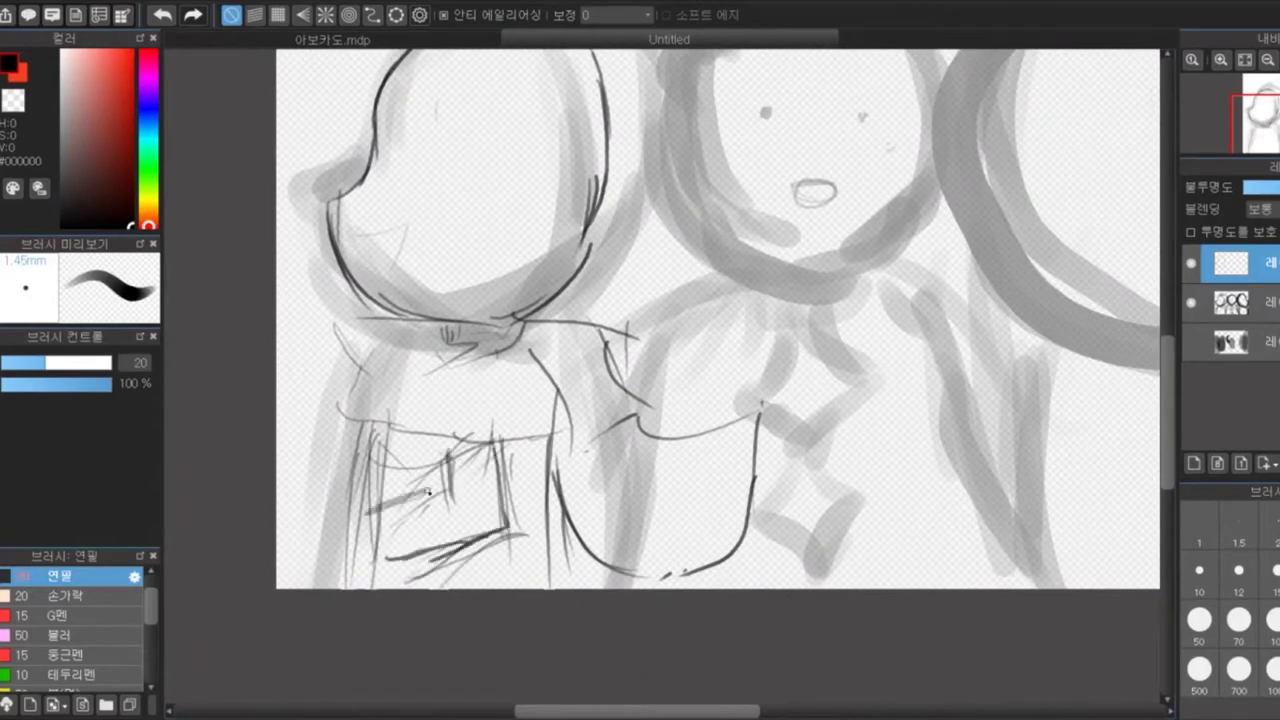
Draw the long ear-like flap at the back of the left head and the strap running down from it
drag(505, 330, 420, 500)
drag(557, 113, 460, 320)
drag(575, 220, 535, 350)
Outline the right figure's profile head with thin overlapping lines, from the crown around to the jaw
scroll(640, 320, down, 2)
scroll(523, 214, up, 3)
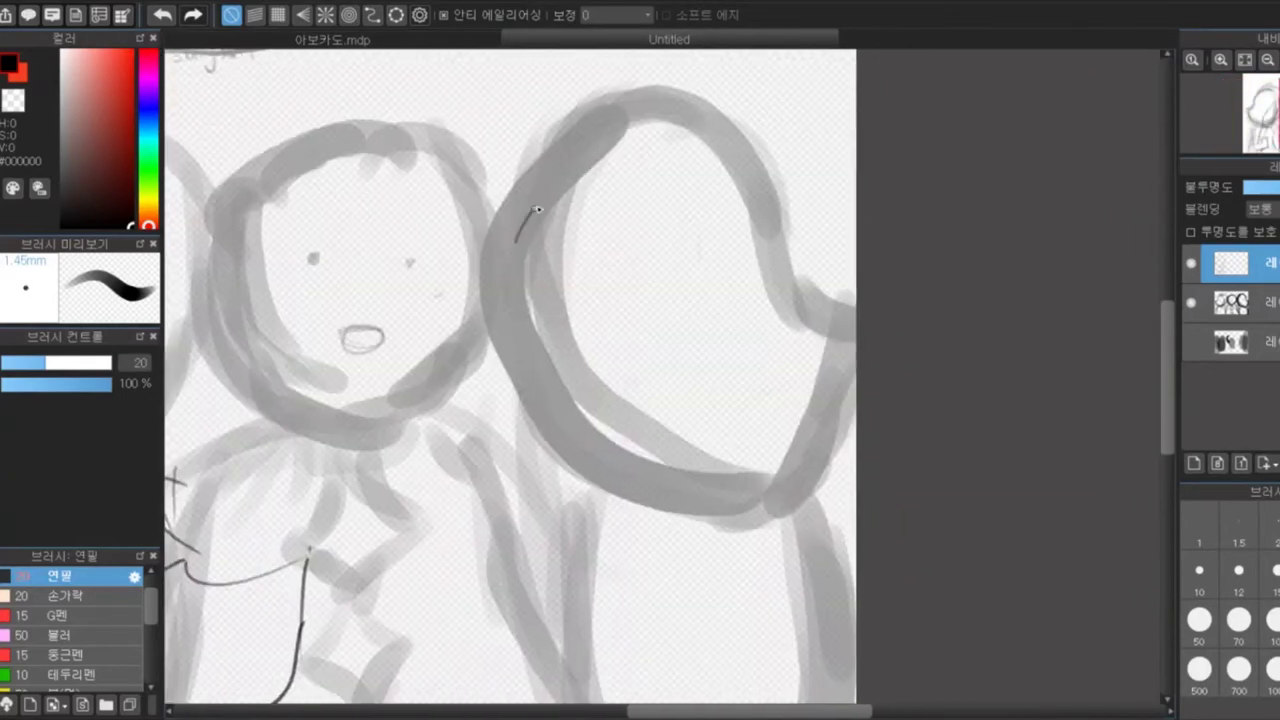
drag(523, 225, 580, 440)
drag(518, 240, 712, 165)
drag(566, 177, 800, 300)
drag(560, 175, 600, 480)
drag(830, 350, 600, 470)
Sketch the right figure's mouth and the ruffled collar beneath its jaw
drag(500, 410, 590, 530)
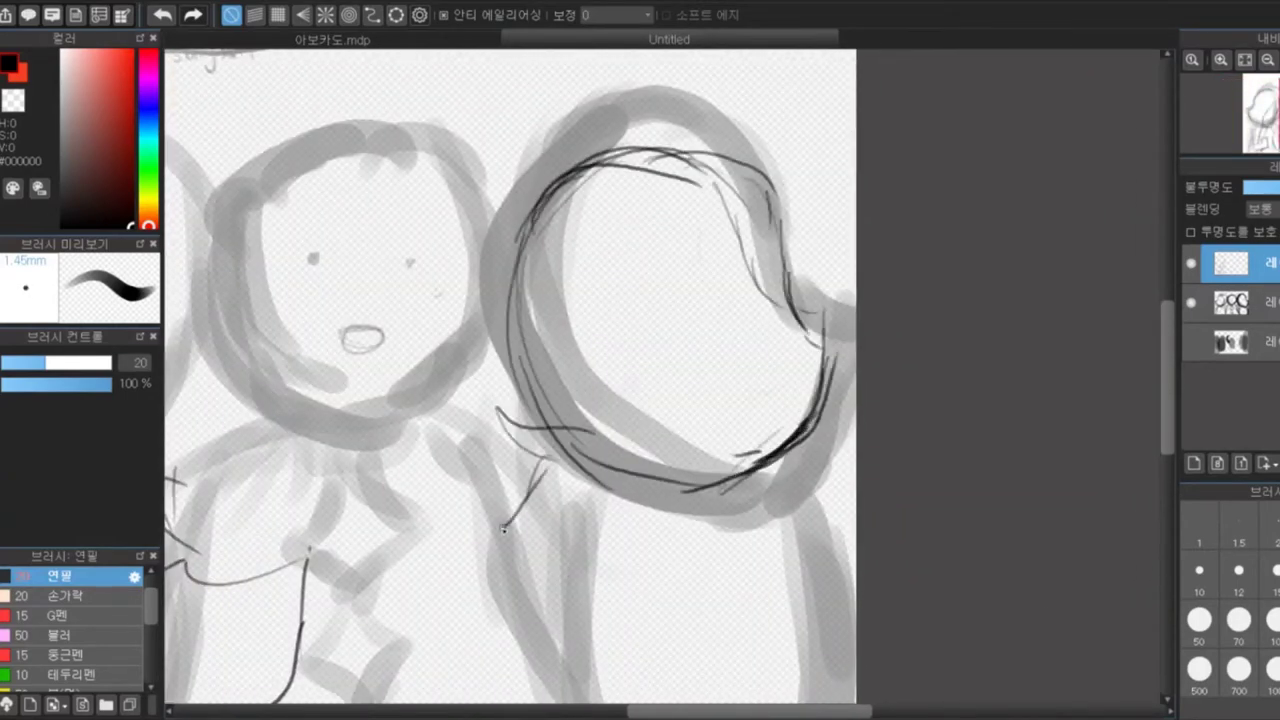
drag(560, 490, 620, 560)
drag(610, 390, 730, 430)
drag(670, 380, 760, 440)
drag(720, 410, 778, 498)
drag(700, 576, 620, 598)
drag(680, 538, 476, 548)
drag(656, 556, 566, 590)
drag(456, 453, 534, 510)
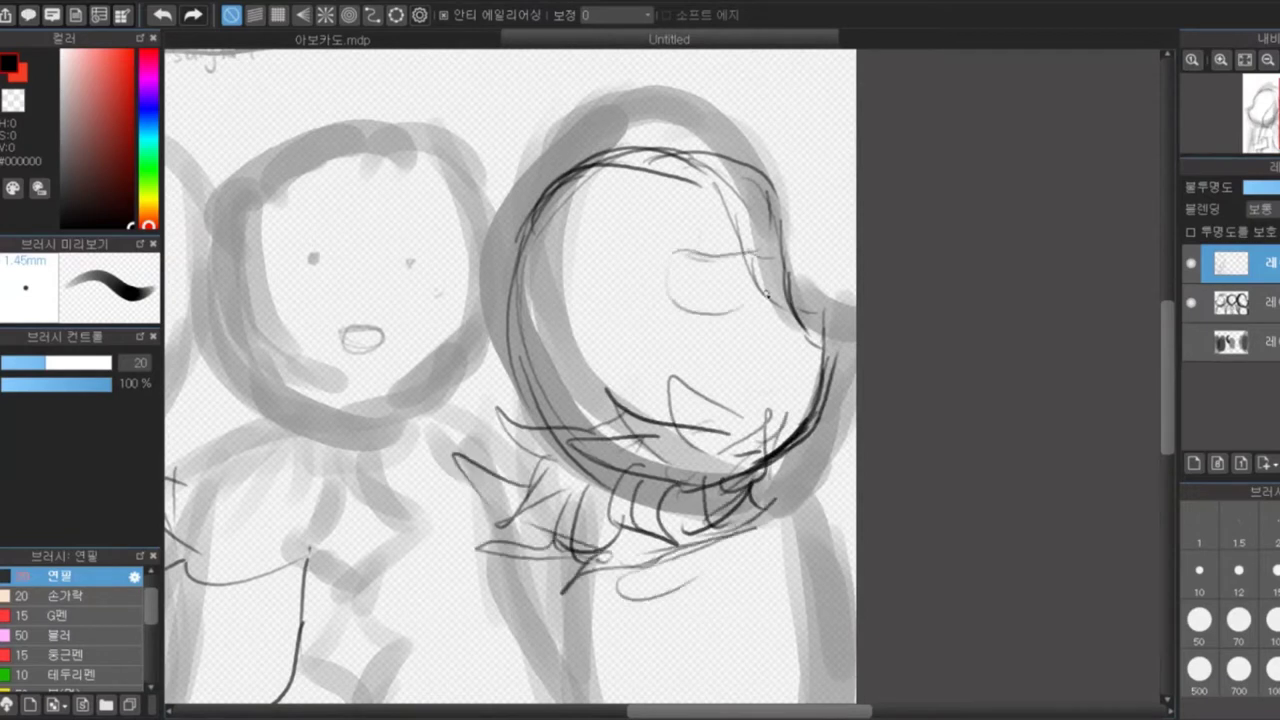
Sketch the right figure's torso sides and V-shaped front, and line in its eye
drag(789, 652, 817, 477)
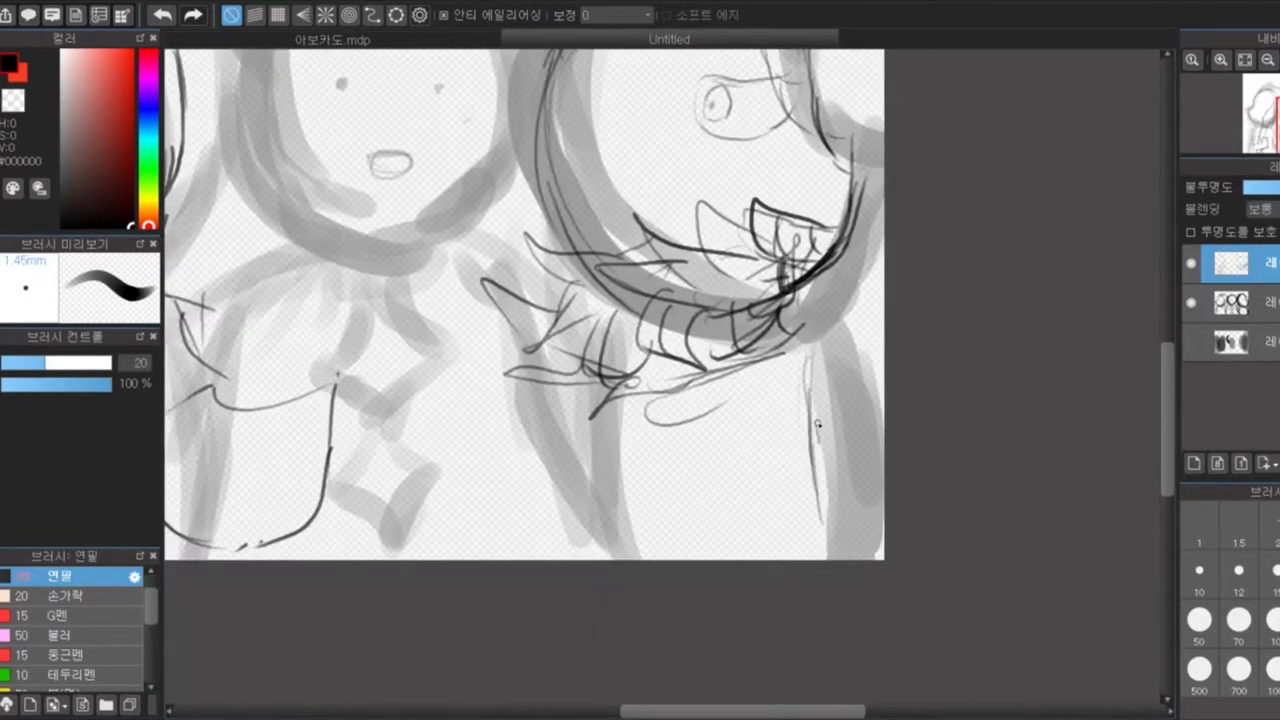
drag(600, 392, 576, 558)
drag(616, 390, 596, 540)
drag(640, 402, 683, 527)
drag(808, 380, 786, 440)
scroll(786, 440, up, 3)
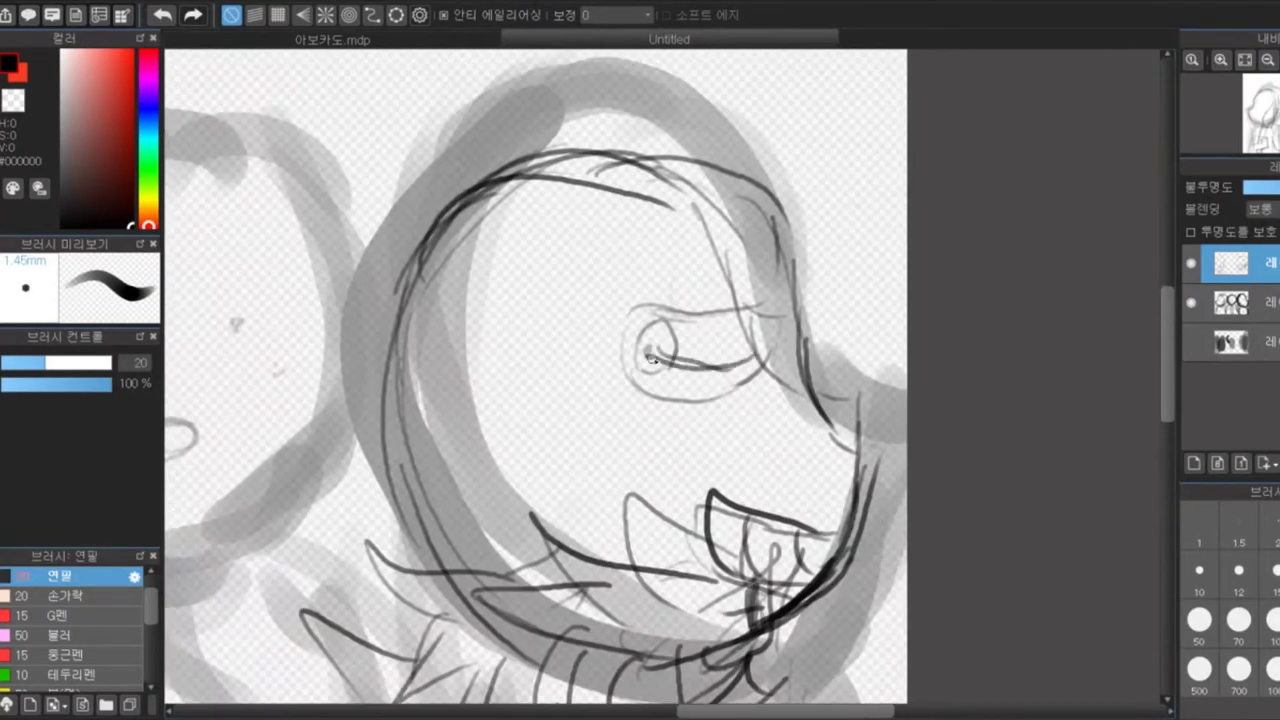
Draw the left head's round eye with a star-shaped pupil and its open, fanged mouth
scroll(640, 360, down, 4)
scroll(640, 360, up, 4)
drag(545, 250, 690, 320)
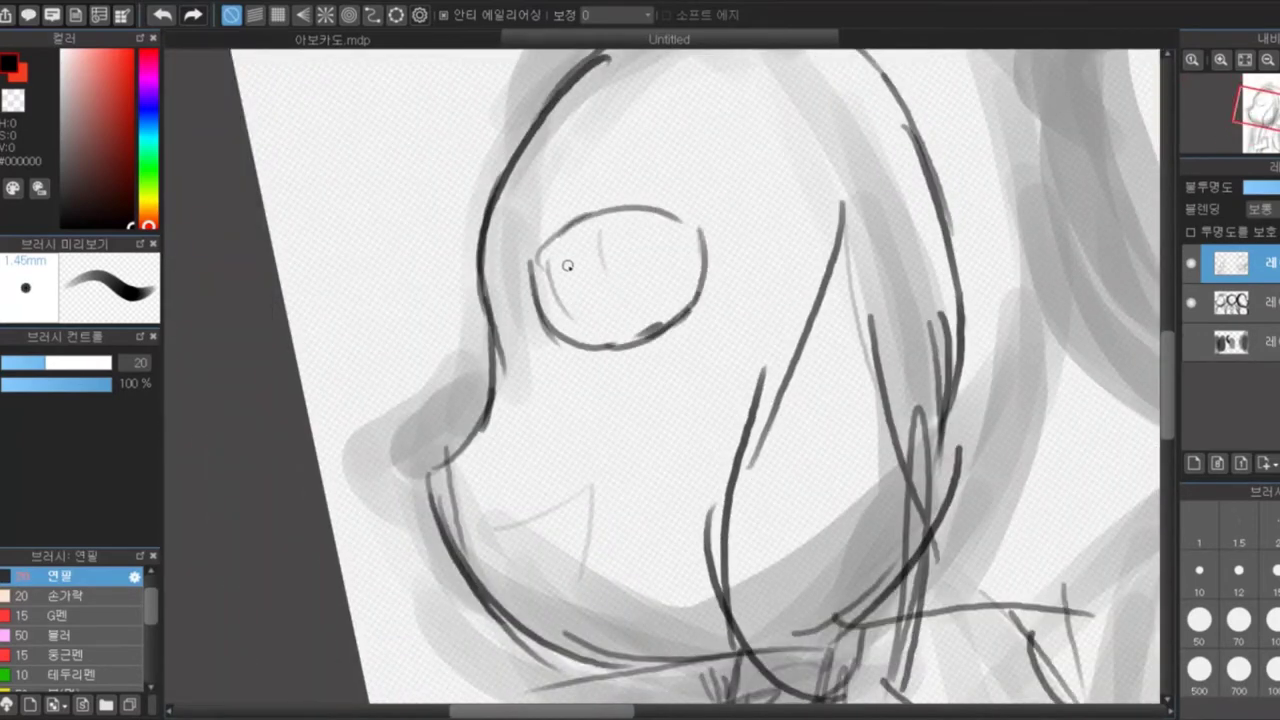
drag(480, 485, 630, 620)
scroll(600, 450, down, 3)
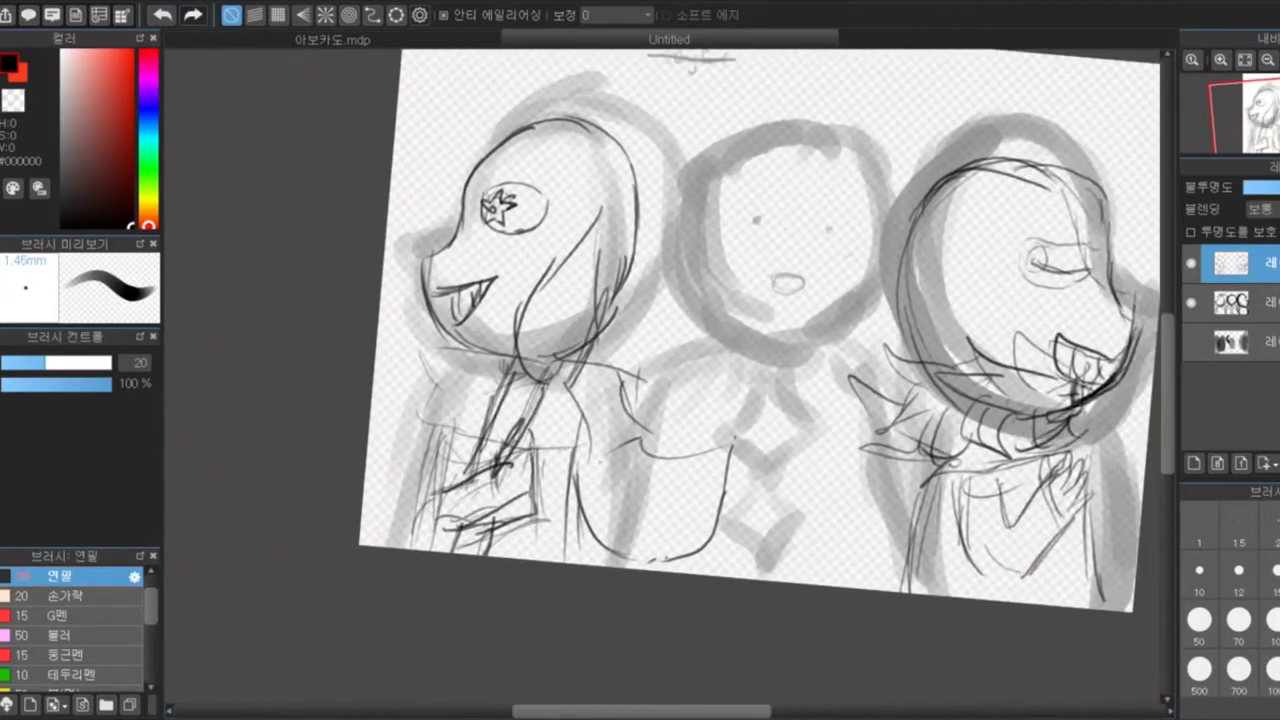
Outline the middle figure's skull-shaped head with its cheek and jaw
scroll(760, 350, up, 4)
drag(470, 330, 860, 230)
drag(500, 260, 800, 620)
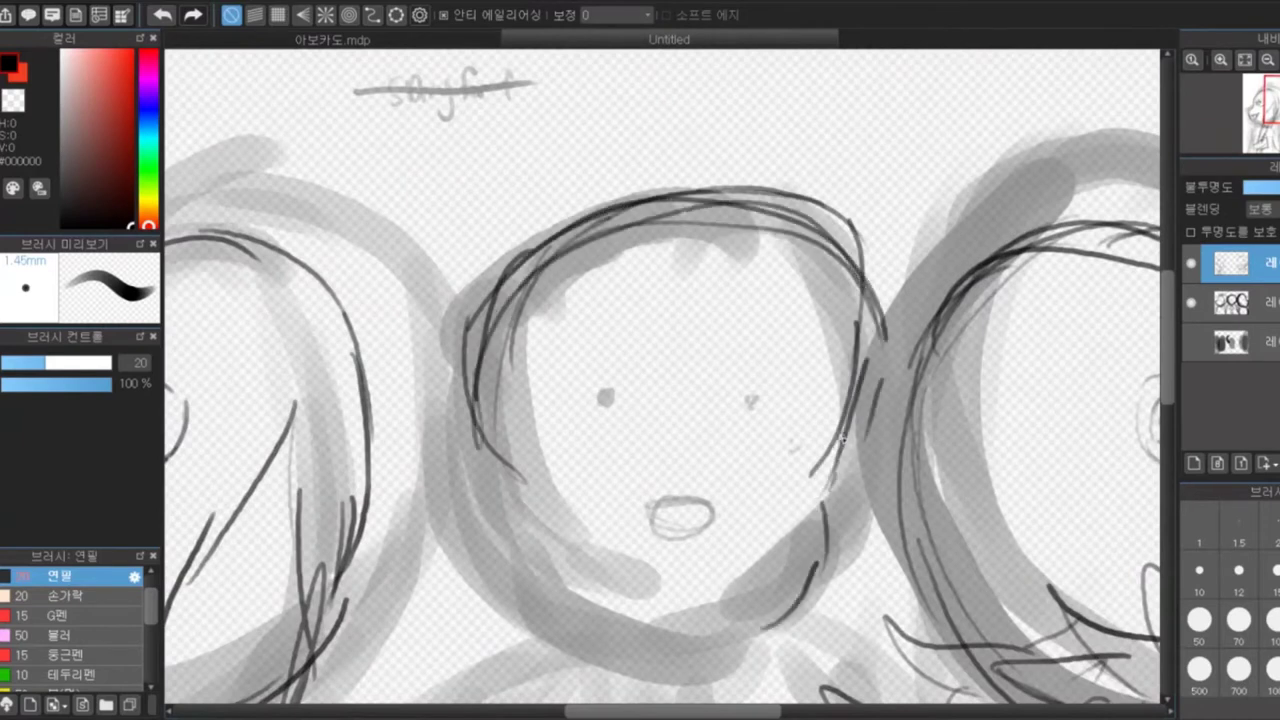
drag(510, 470, 720, 660)
drag(790, 420, 760, 600)
Add face guidelines, eye sockets, a nose and a mouth to the middle skull
drag(695, 355, 762, 348)
drag(550, 356, 620, 360)
drag(653, 294, 665, 626)
drag(510, 480, 635, 486)
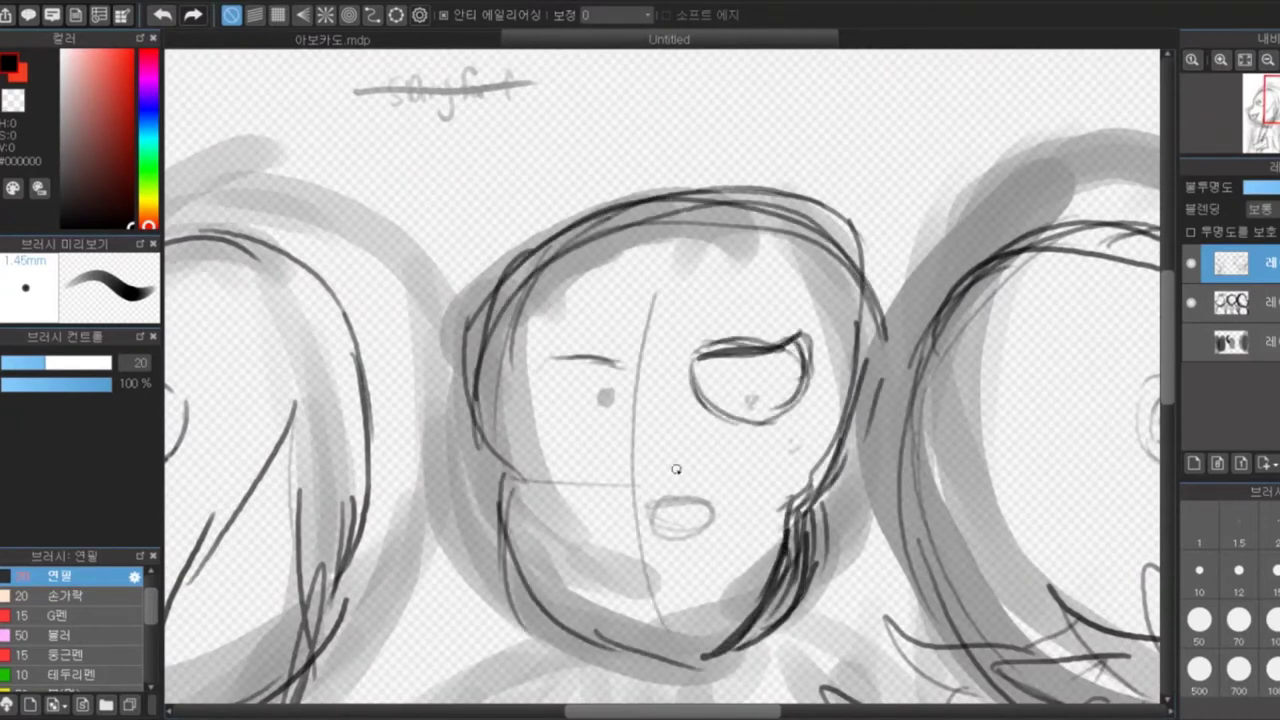
mouse_move(670, 550)
mouse_down()
mouse_move(811, 373)
mouse_move(593, 356)
mouse_move(622, 415)
mouse_move(791, 349)
mouse_move(767, 409)
mouse_move(579, 409)
mouse_move(612, 413)
mouse_up()
Sketch a layered ruffled collar beneath the middle skull's jaw
scroll(612, 413, down, 3)
mouse_move(580, 330)
mouse_down()
mouse_move(670, 400)
mouse_move(820, 300)
mouse_up()
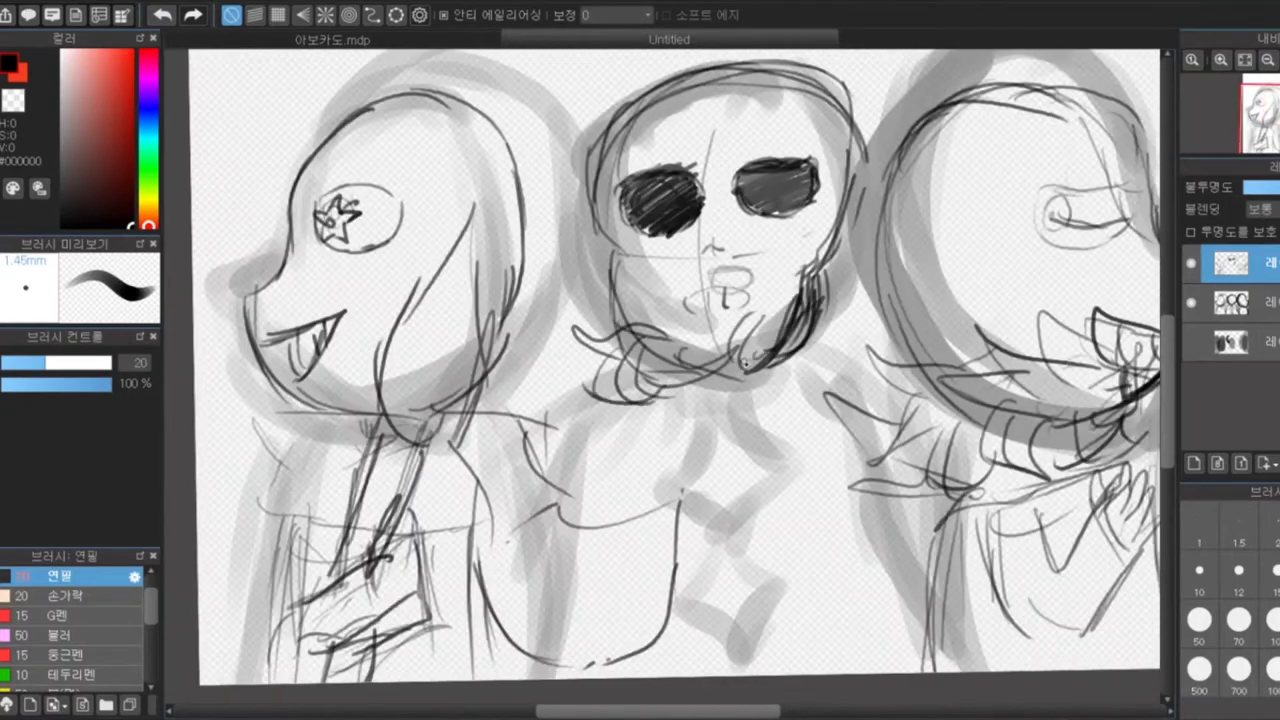
drag(690, 330, 880, 345)
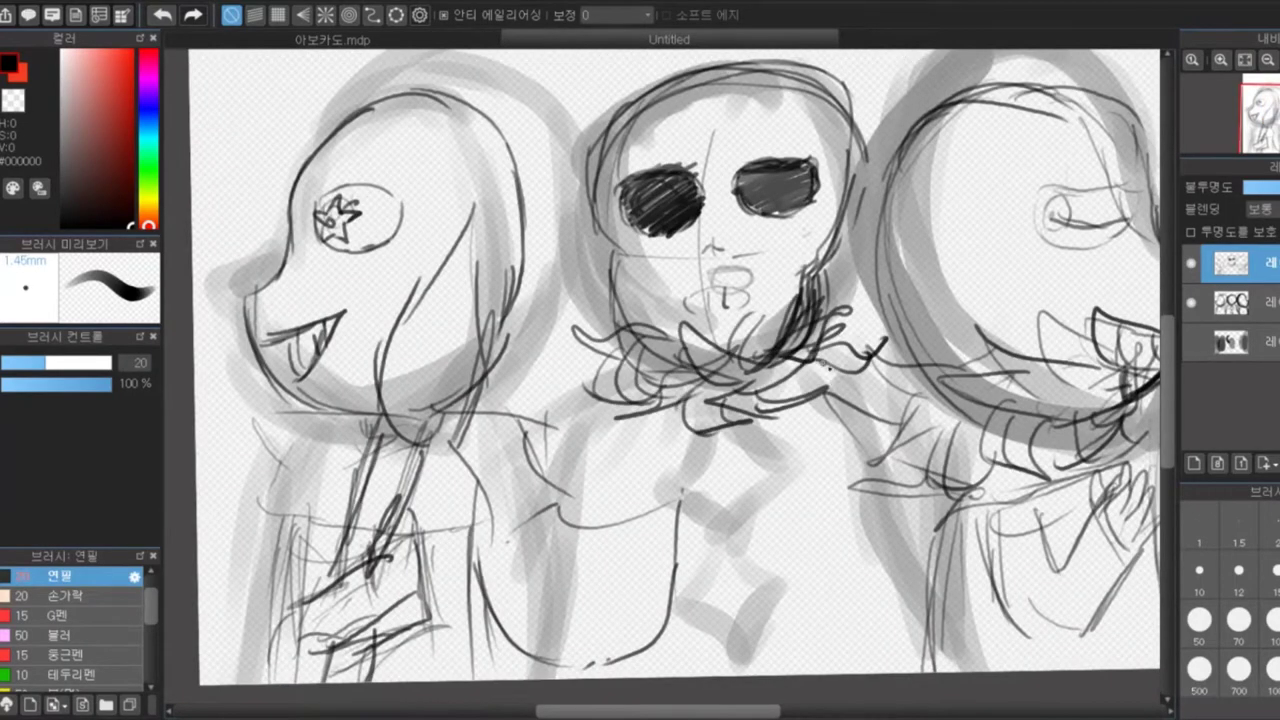
Sketch the middle figure's torso with two stacked diamond ornaments and a bent arm across the chest
drag(636, 437, 680, 380)
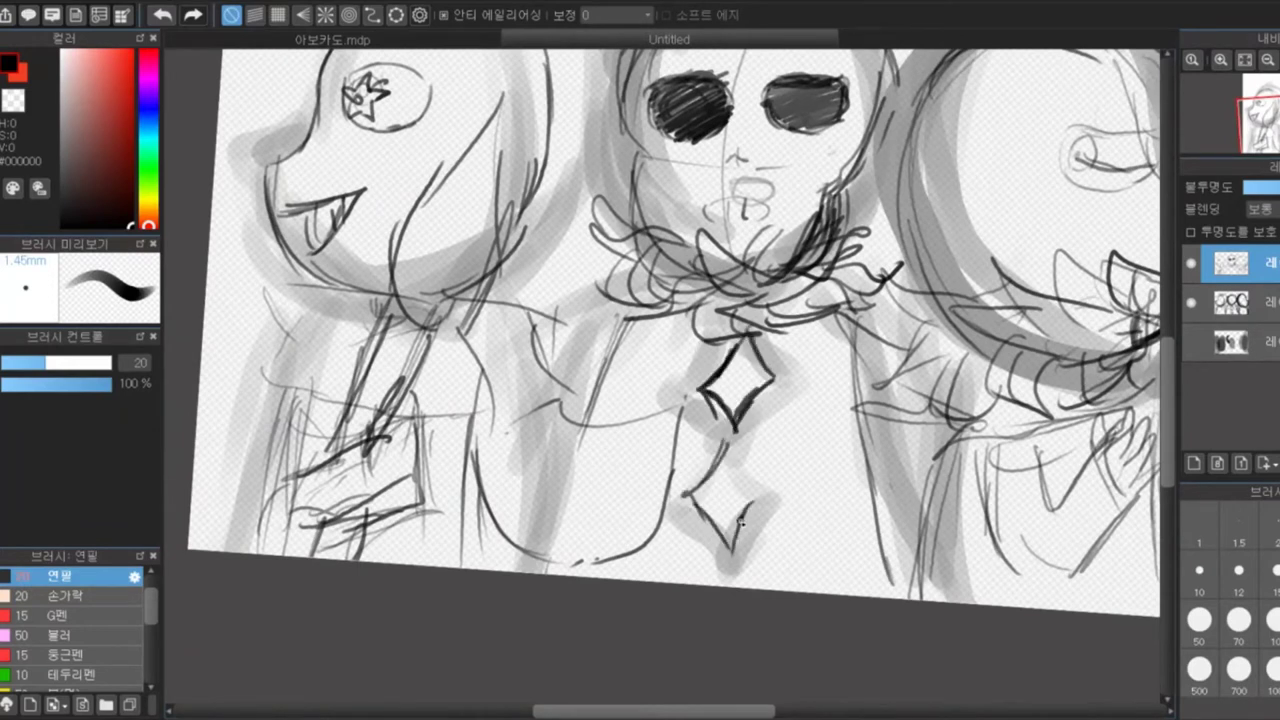
drag(826, 340, 842, 400)
drag(752, 410, 848, 478)
drag(770, 380, 854, 509)
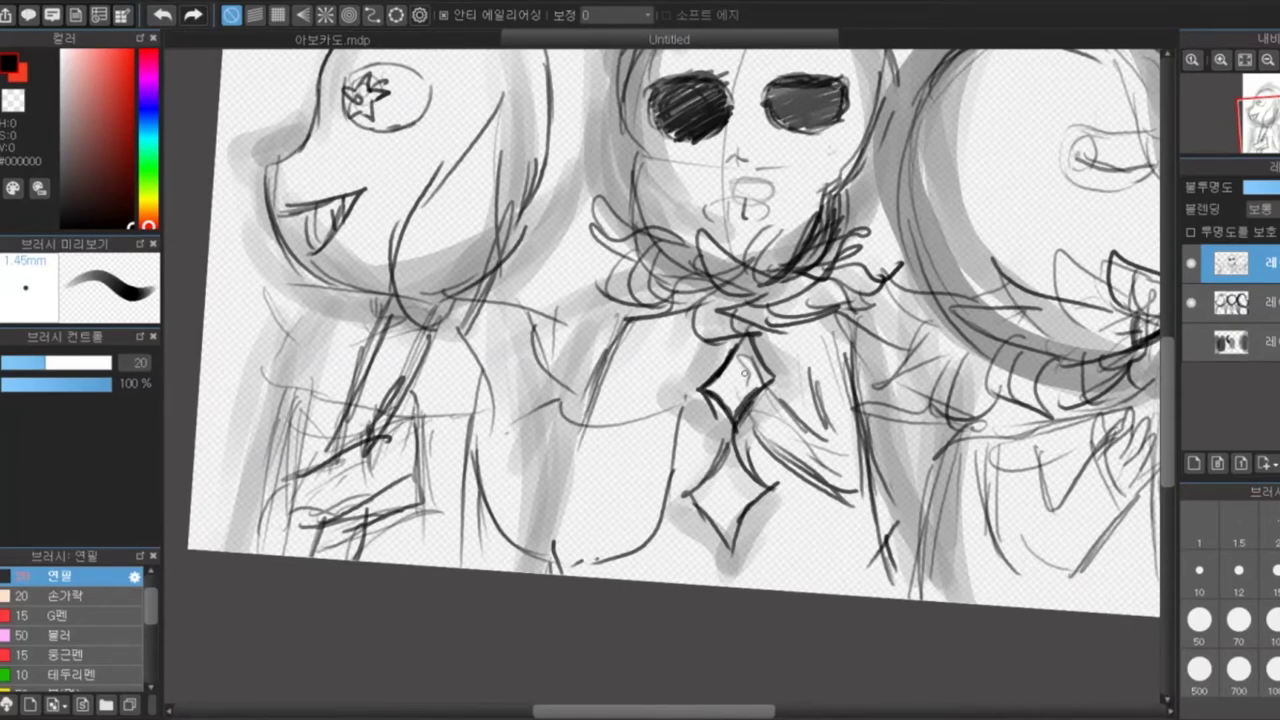
Sketch the middle figure's hand over the upper diamond ornament
scroll(745, 372, down, 3)
scroll(780, 560, up, 5)
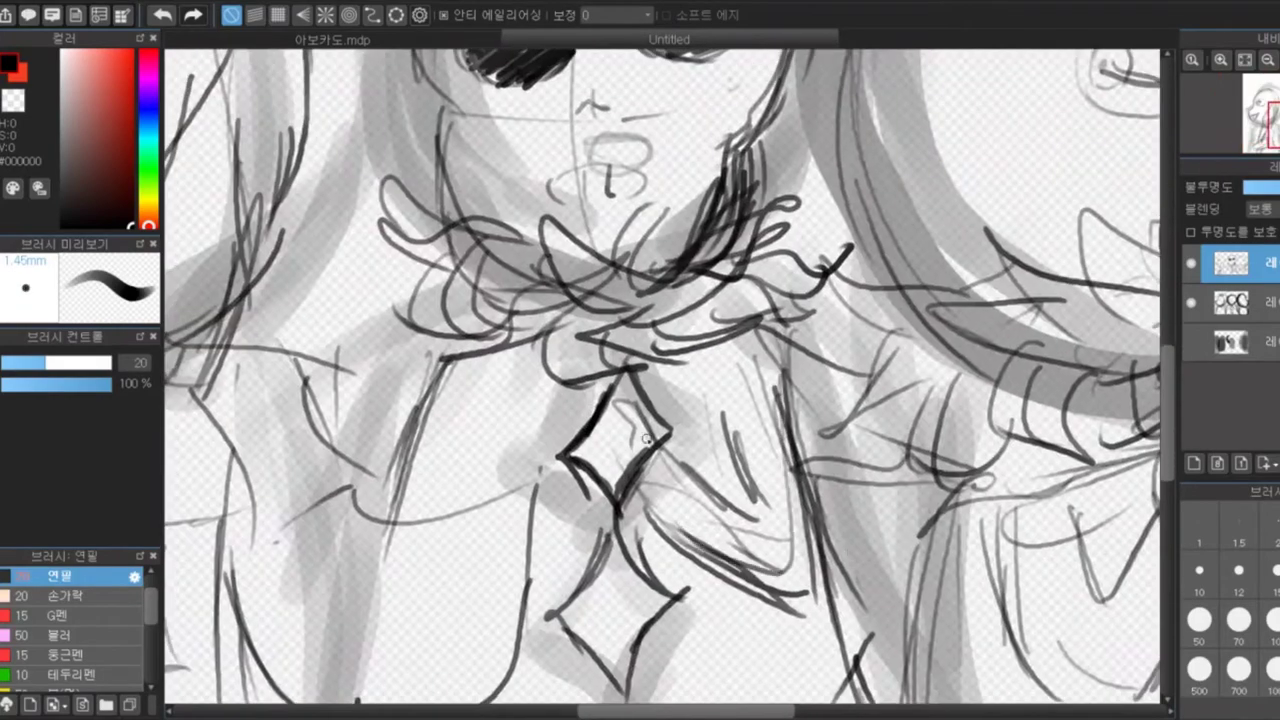
drag(575, 410, 640, 480)
drag(590, 440, 665, 530)
scroll(843, 239, down, 4)
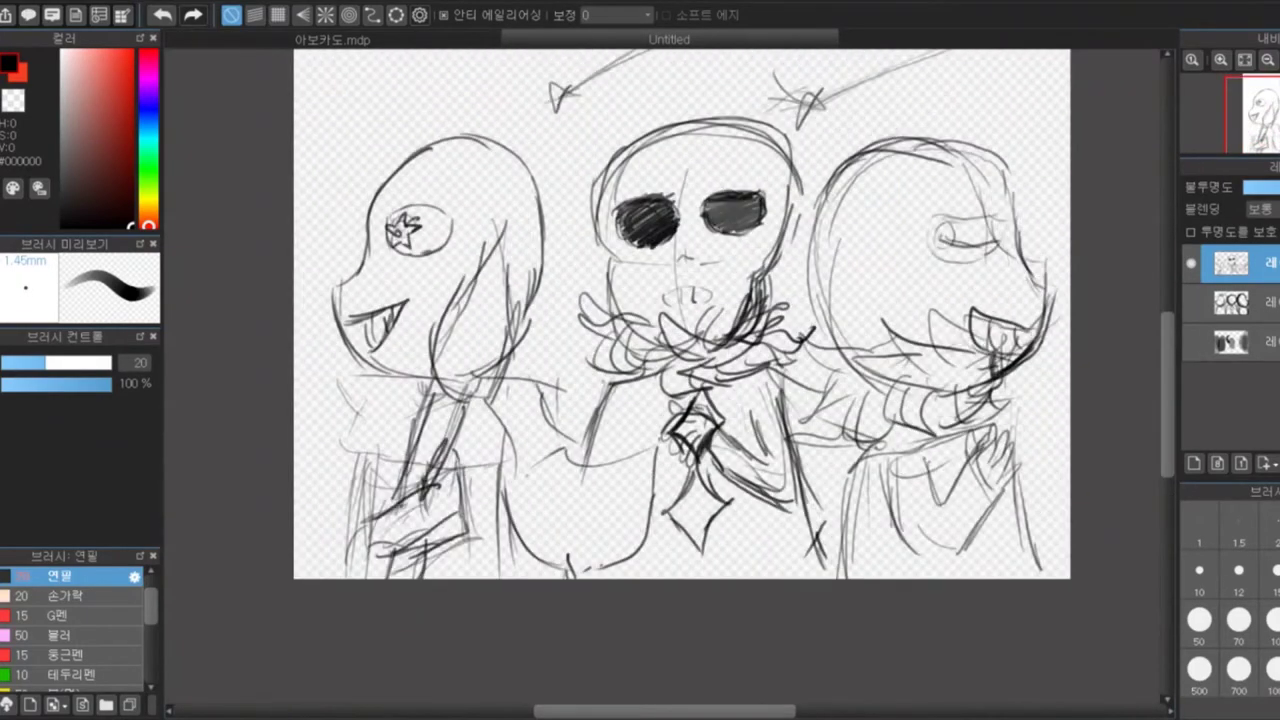
Redraw the left figure's head outline, eye and mouth in darker lines on a new layer
scroll(726, 263, up, 3)
scroll(600, 300, up, 2)
mouse_move(672, 120)
mouse_down()
mouse_move(372, 428)
mouse_move(440, 575)
mouse_up()
drag(605, 292, 598, 305)
drag(538, 468, 470, 560)
drag(735, 135, 775, 445)
Redraw and shade the left figure's long ear-like flap and the strap hanging beneath it in darker lines
drag(720, 220, 640, 660)
mouse_move(715, 200)
mouse_down()
mouse_move(590, 500)
mouse_move(700, 520)
mouse_up()
drag(750, 300, 690, 640)
mouse_move(700, 450)
mouse_down()
mouse_move(760, 330)
mouse_move(725, 425)
mouse_up()
drag(770, 385, 710, 550)
drag(600, 450, 627, 294)
drag(676, 314, 560, 560)
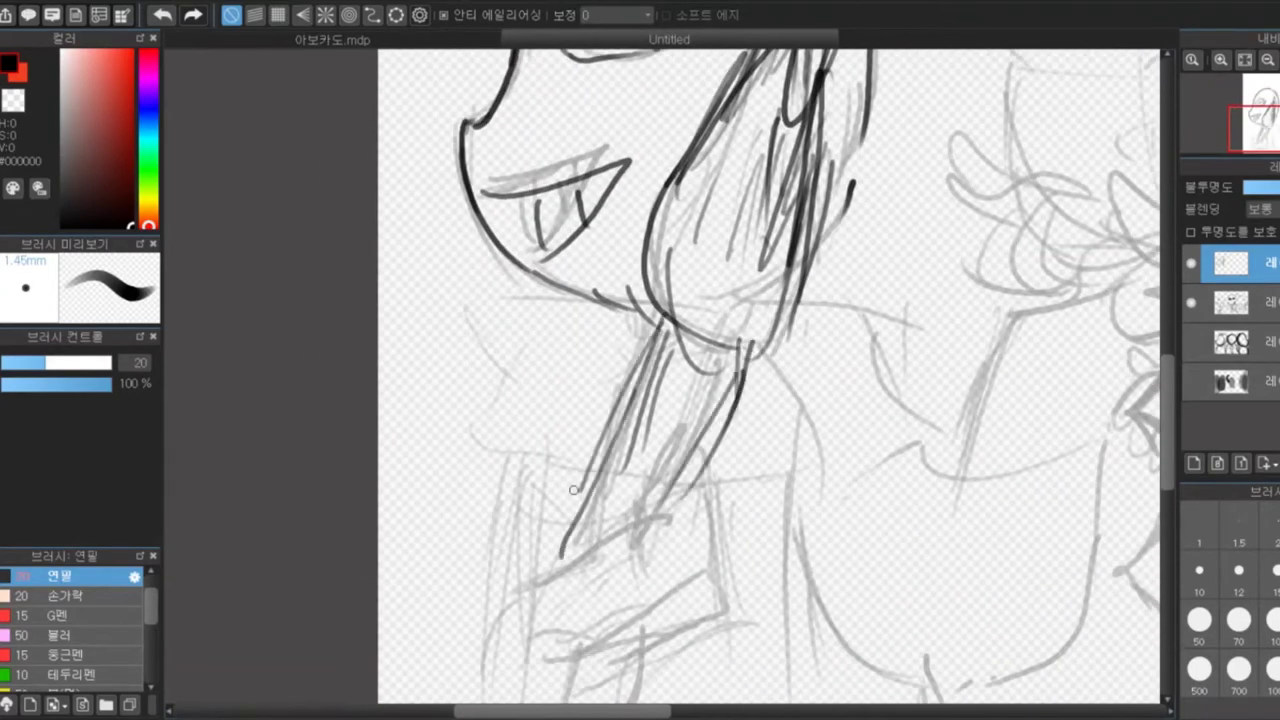
Redraw the lower end of the left figure's strap with its crossed lines and dark waist bands
drag(720, 415, 735, 535)
drag(530, 560, 730, 520)
drag(525, 600, 730, 490)
scroll(650, 400, down, 2)
scroll(650, 400, up, 2)
drag(608, 360, 585, 443)
drag(599, 388, 705, 425)
drag(592, 412, 695, 392)
scroll(650, 400, down, 2)
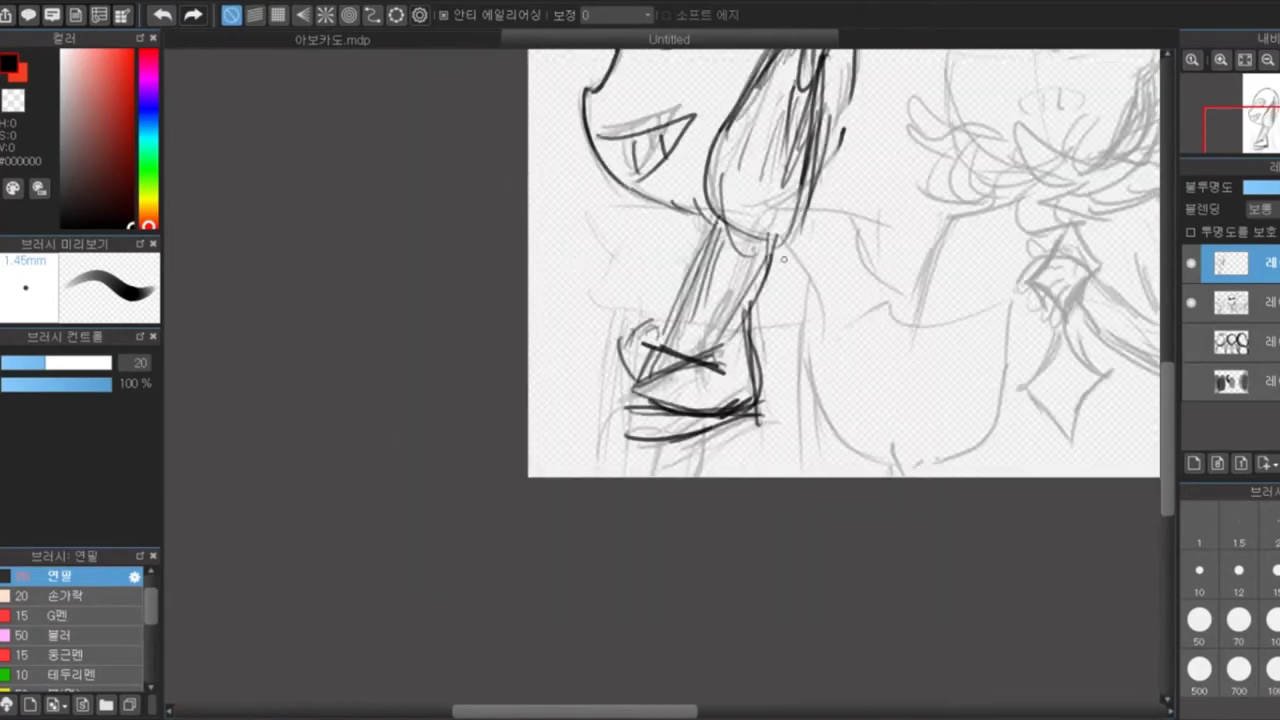
Redraw the left figure's bent arm reaching to the middle figure's chest in darker lines
drag(786, 262, 952, 431)
drag(878, 356, 1034, 291)
drag(1027, 301, 964, 416)
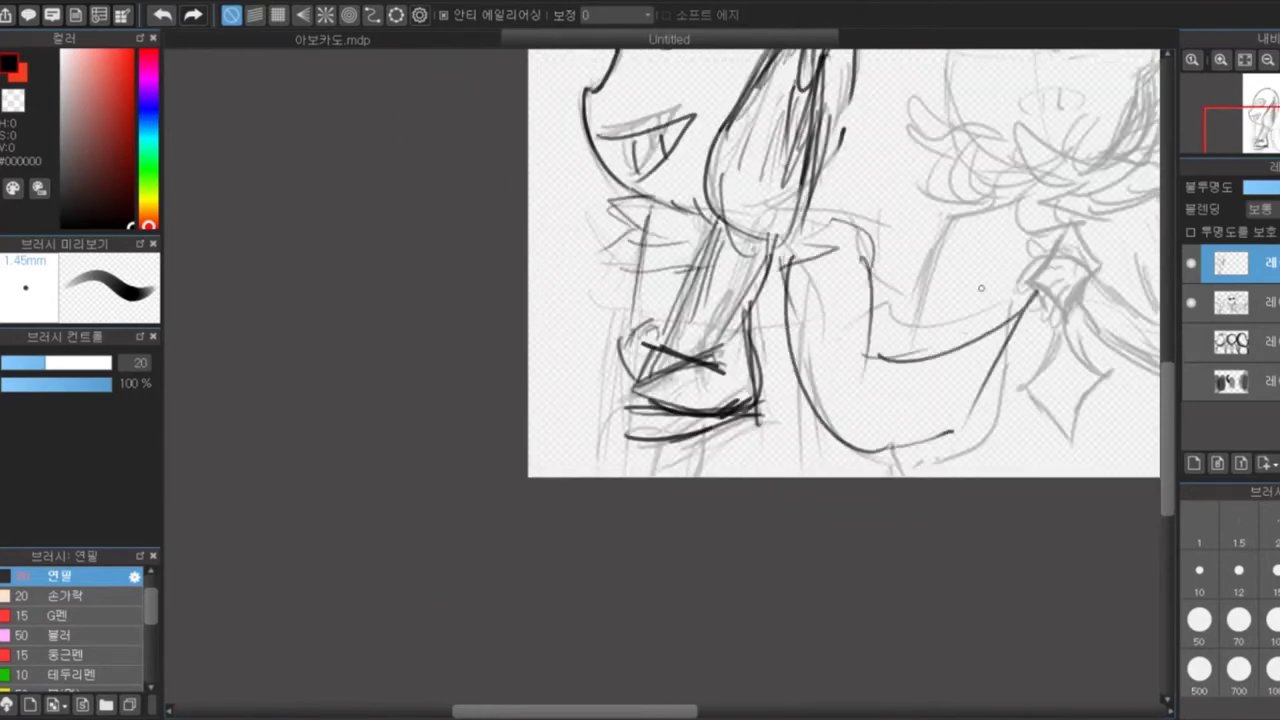
Redraw the right figure's head outline, tube-like eye and toothed mouth in darker lines
scroll(613, 384, down, 2)
scroll(800, 300, up, 2)
drag(716, 150, 985, 262)
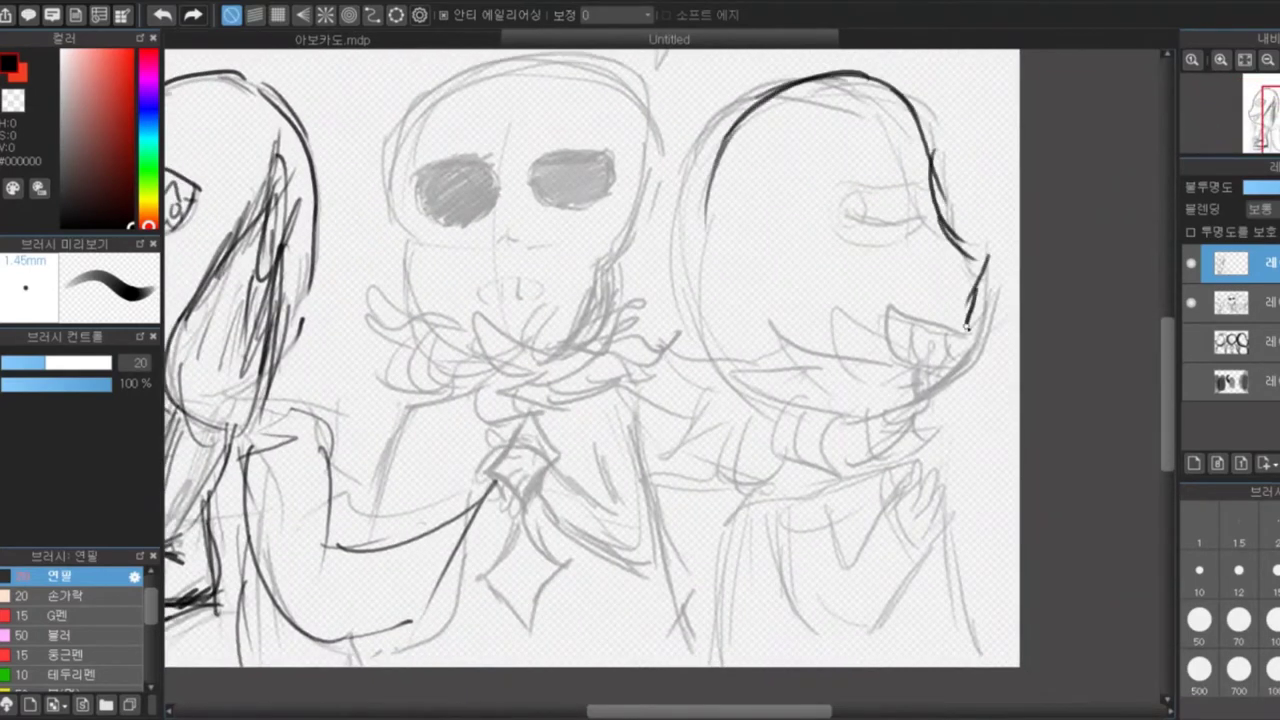
drag(745, 100, 935, 385)
drag(975, 255, 900, 392)
drag(912, 190, 840, 185)
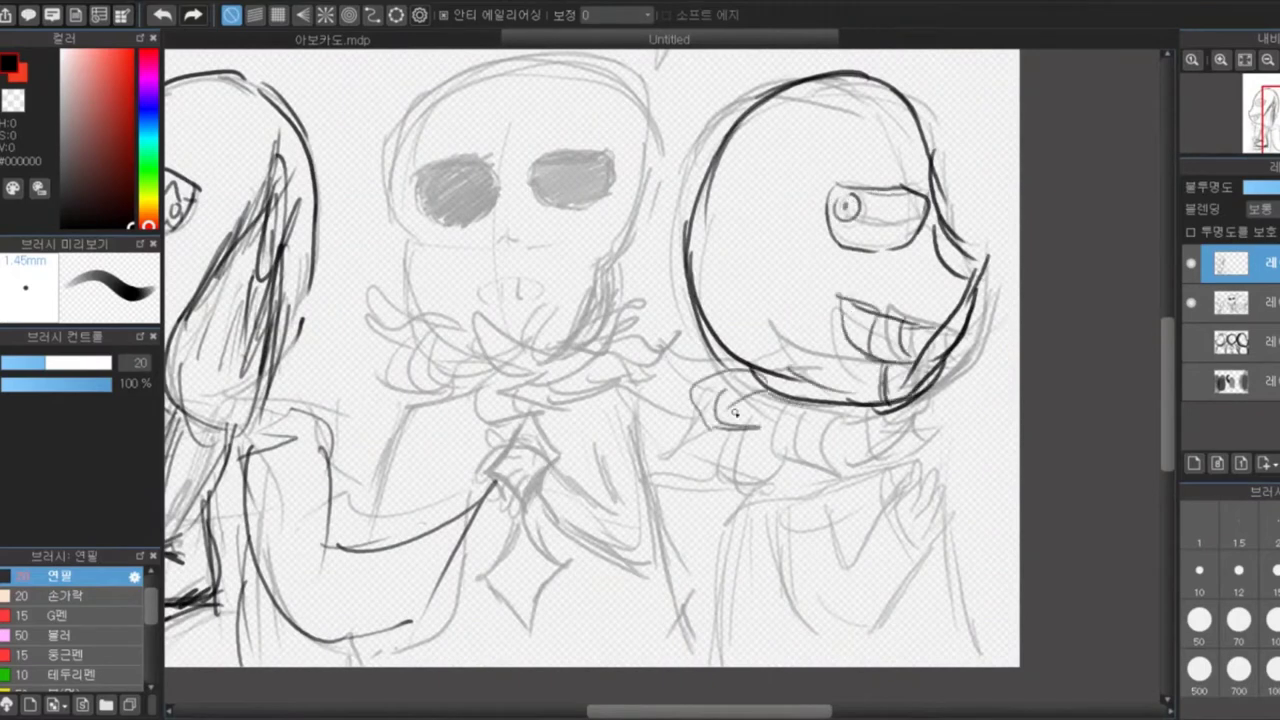
Add curled collar ruffles beneath the right head, plus a jagged crack with outward streaks on its crown
drag(690, 418, 760, 426)
drag(734, 412, 714, 492)
drag(800, 165, 905, 215)
drag(990, 70, 890, 175)
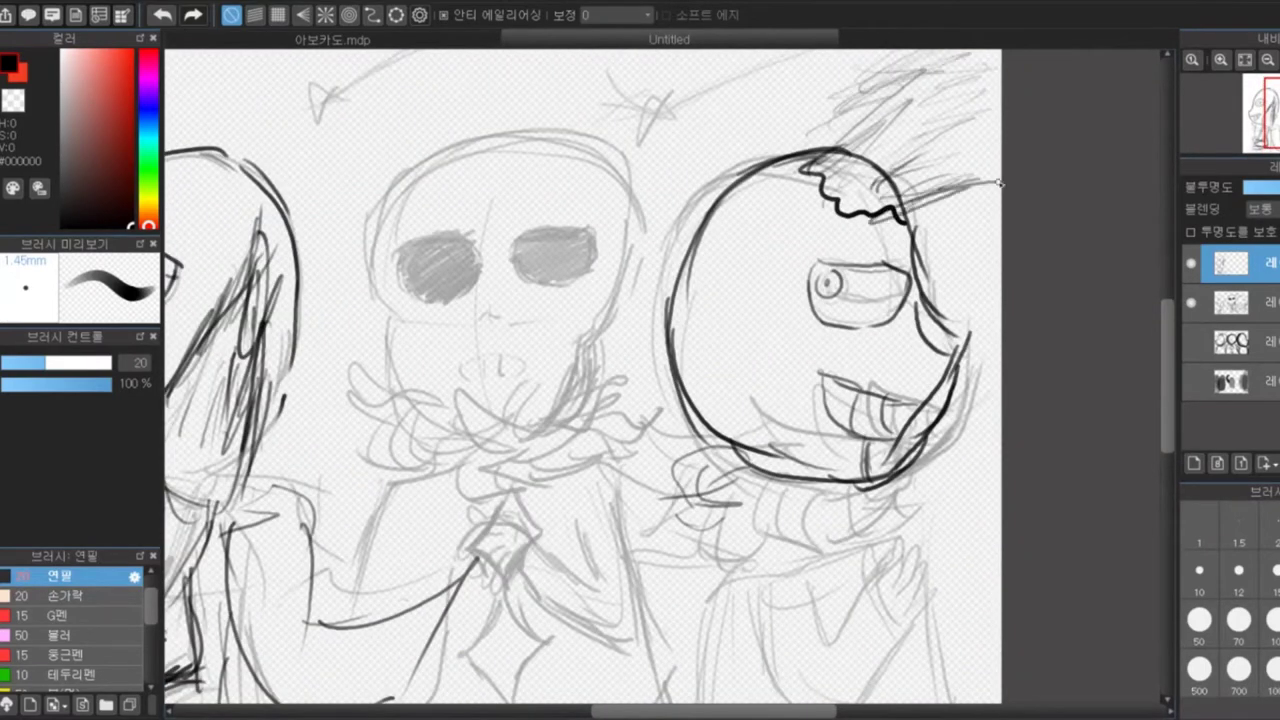
drag(999, 183, 952, 160)
Redraw the right figure's torso sides and V-shaped lapels in darker lines
scroll(900, 250, down, 3)
mouse_move(895, 360)
mouse_down()
mouse_move(787, 371)
mouse_move(716, 580)
mouse_up()
drag(900, 362, 914, 580)
drag(904, 470, 958, 578)
drag(850, 380, 880, 556)
drag(905, 376, 890, 472)
scroll(890, 470, down, 3)
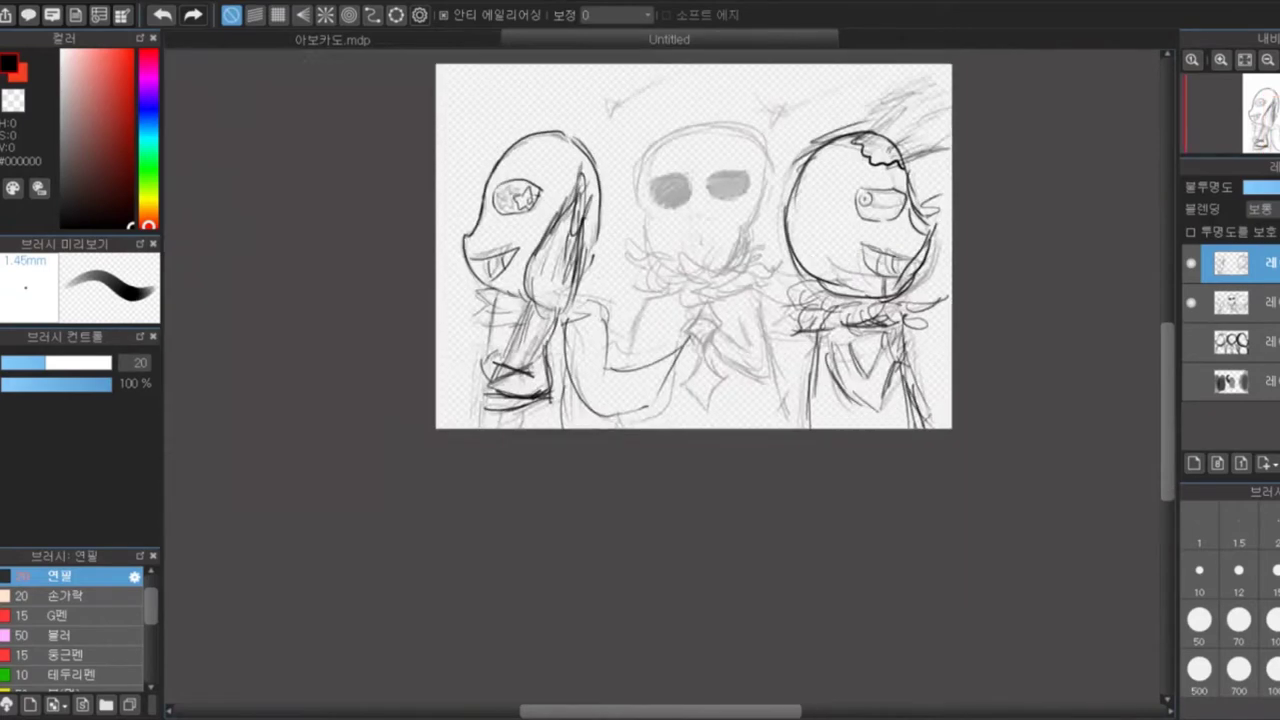
Redraw the middle skull's outline and its arched mouth with tooth lines in darker strokes
scroll(720, 605, up, 5)
drag(508, 565, 630, 565)
drag(580, 520, 588, 565)
Redraw the middle skull's two eye sockets with flat upper edges and fill them with dark hatching
drag(612, 300, 780, 252)
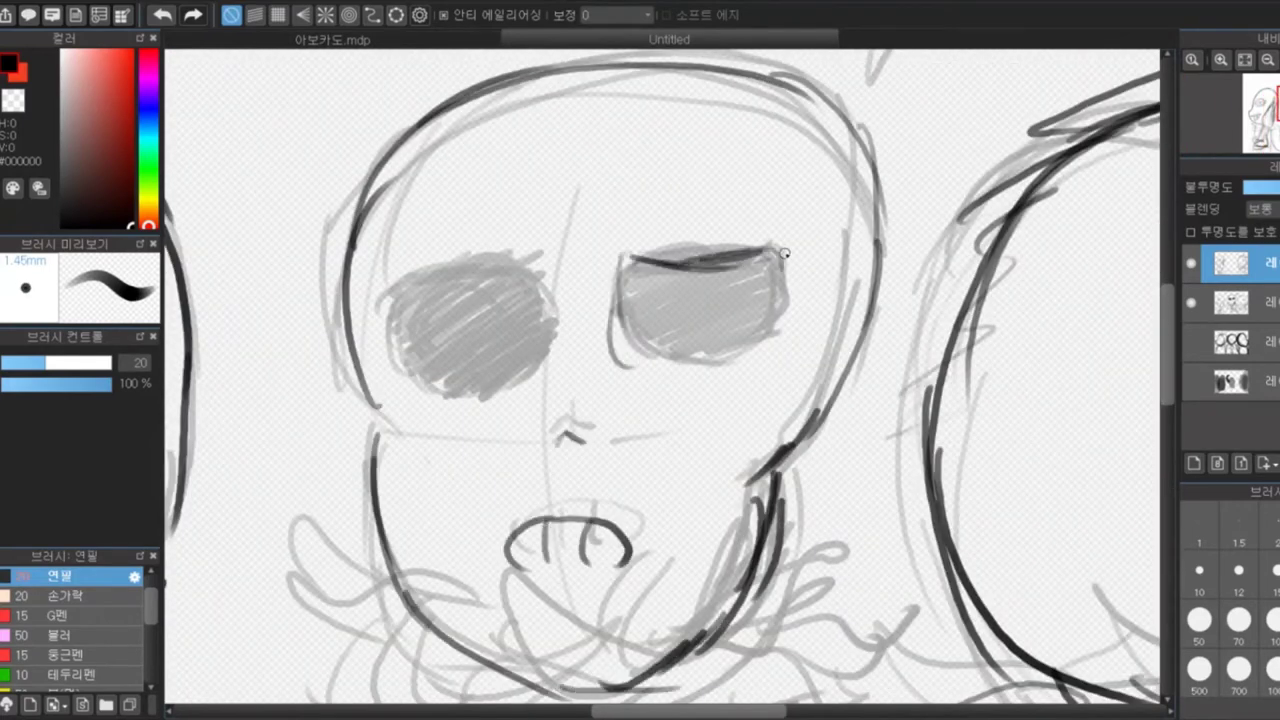
drag(615, 270, 780, 300)
drag(640, 330, 697, 380)
drag(395, 300, 443, 343)
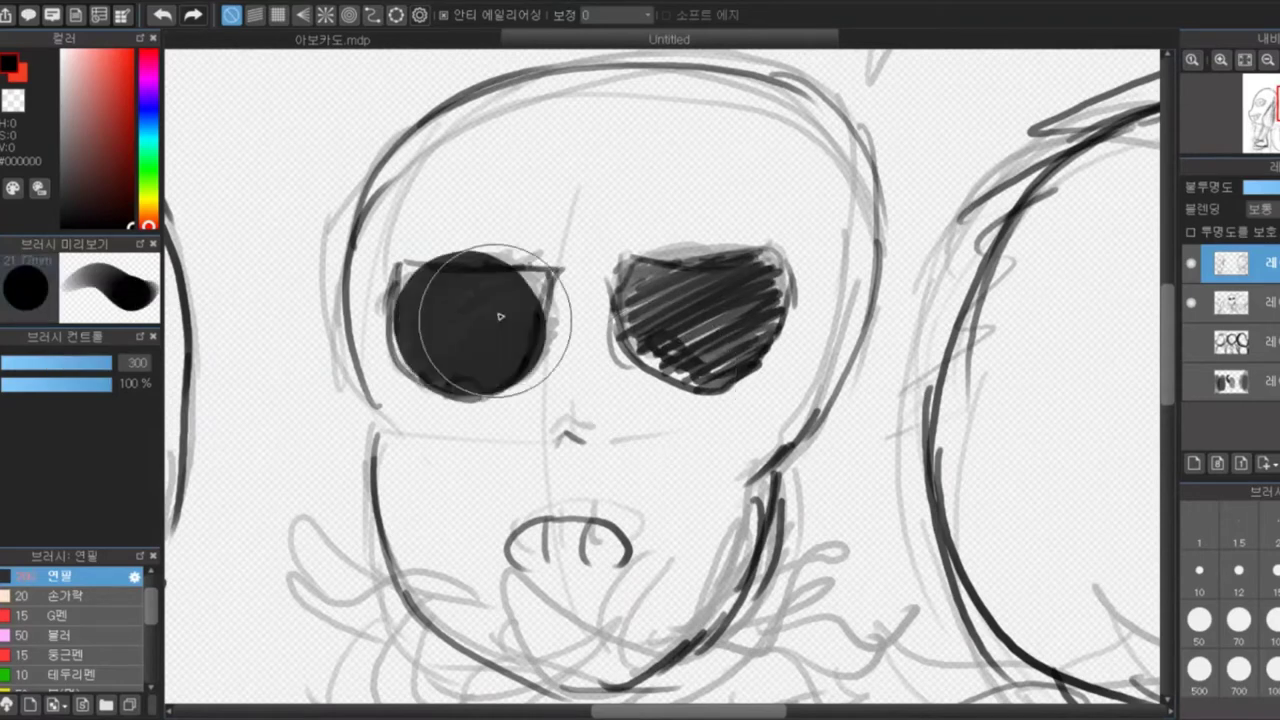
drag(400, 265, 560, 268)
drag(430, 390, 524, 268)
Reduce the brush size to 15 and redraw the middle figure's ruffled collar in darker lines
scroll(524, 270, down, 2)
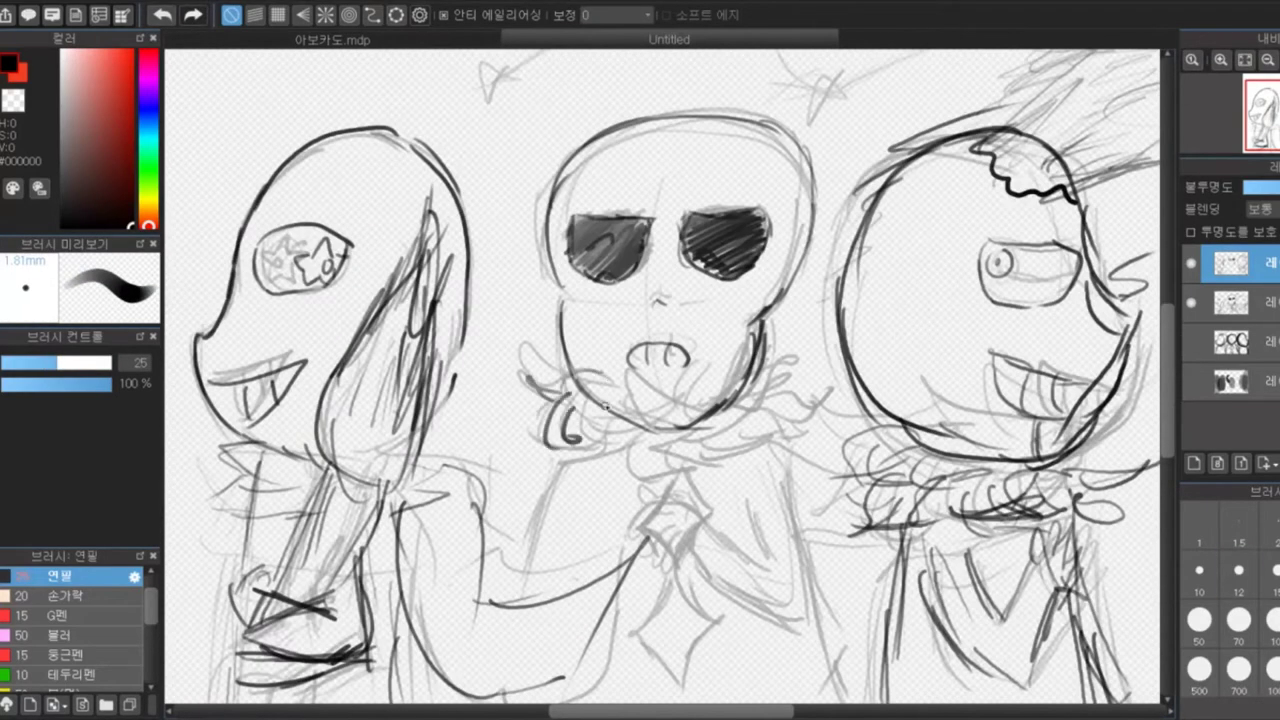
key(bracketleft)
drag(606, 406, 560, 440)
drag(600, 425, 750, 435)
scroll(554, 520, down, 1)
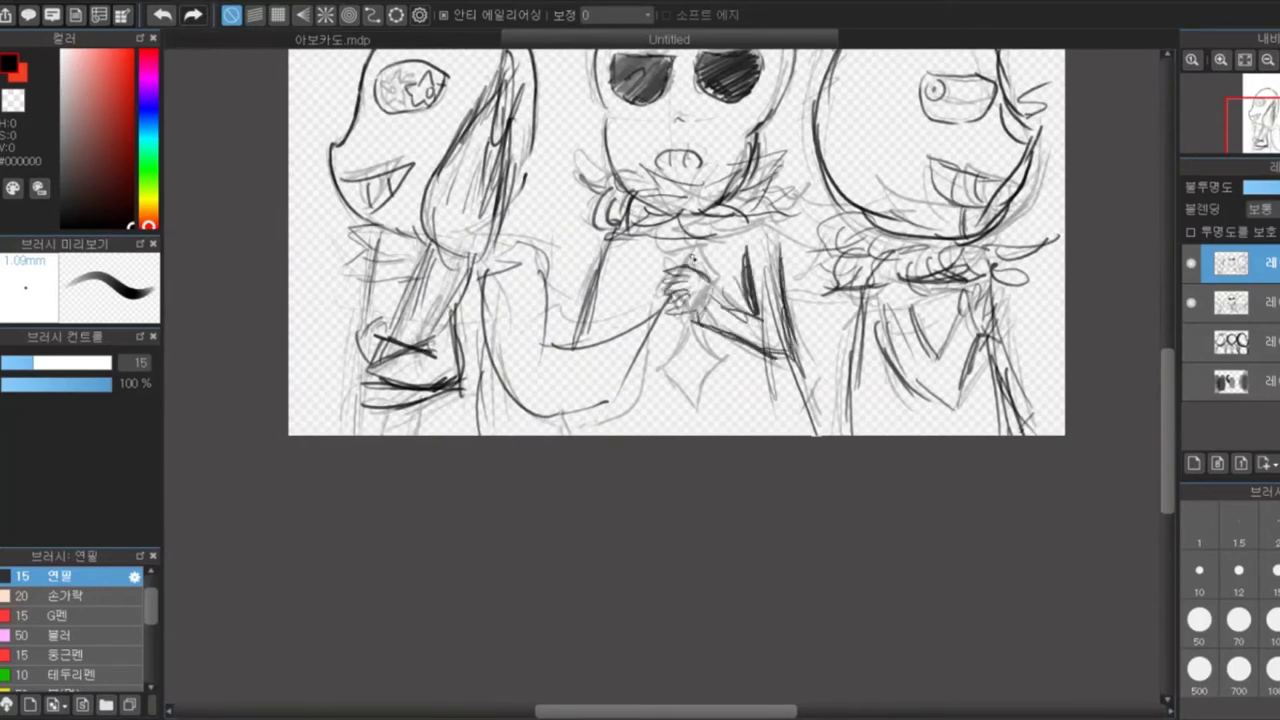
Redraw the middle figure's lower diamond ornament and coat edges in darker lines
drag(668, 364, 692, 336)
drag(580, 386, 568, 436)
scroll(611, 300, up, 1)
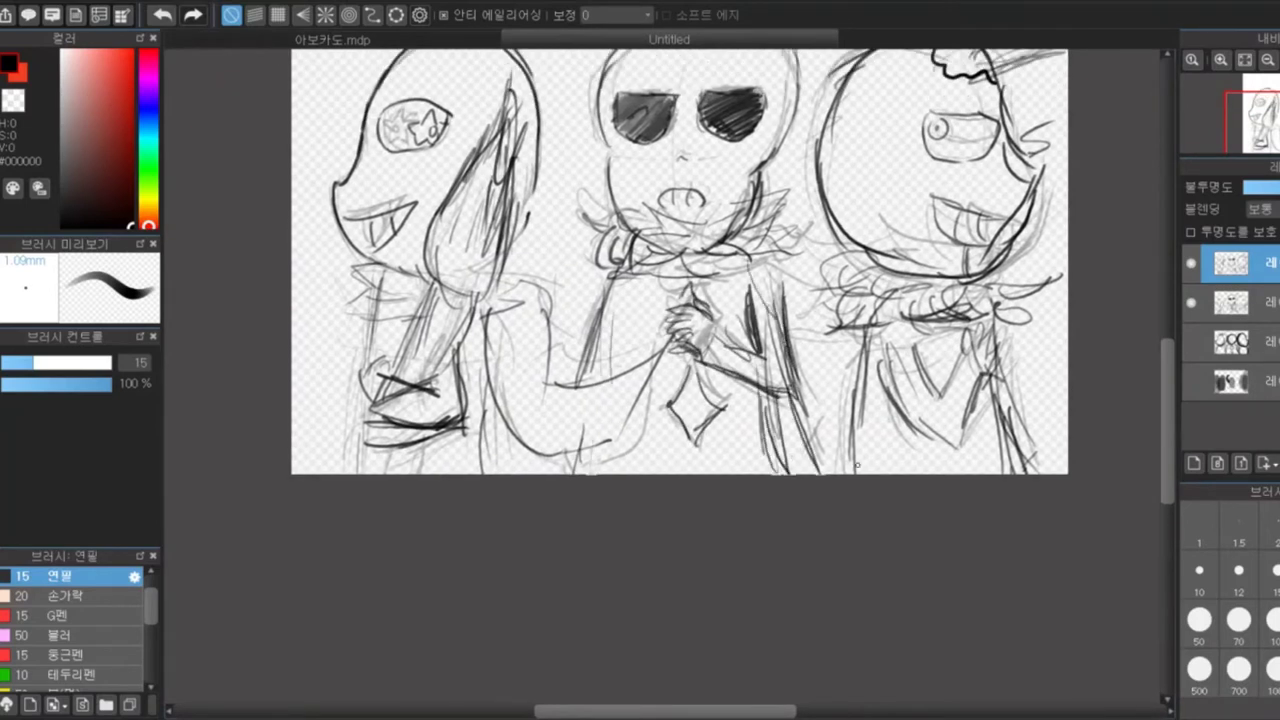
Lower the opacity of the current sketch layer and add a new empty layer above it
scroll(970, 242, up, 2)
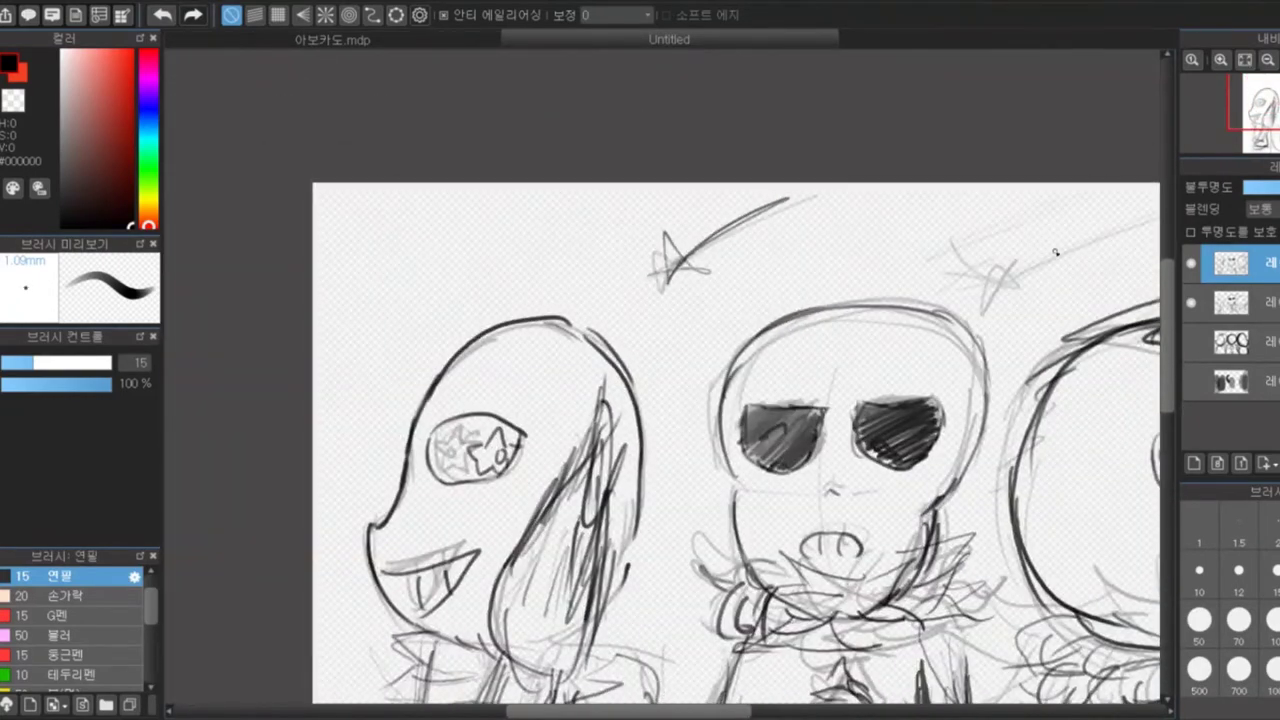
scroll(724, 302, down, 2)
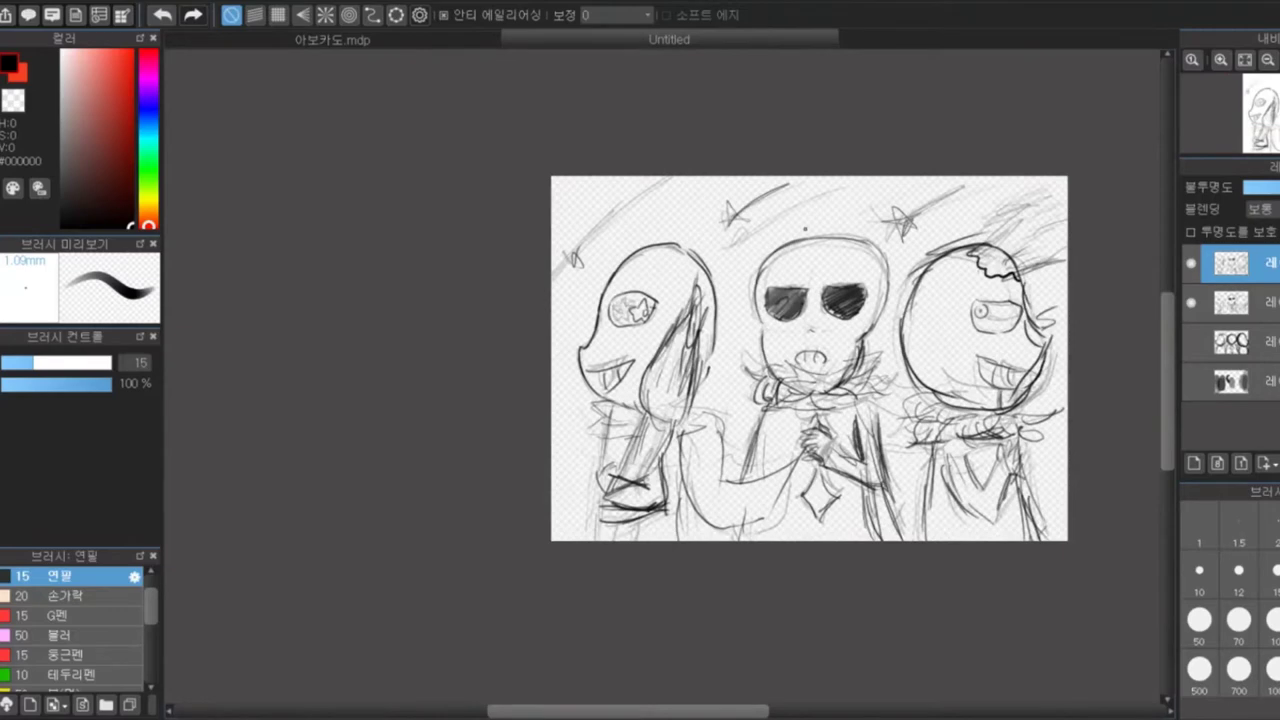
drag(1275, 187, 1250, 187)
click(1193, 463)
scroll(655, 177, up, 3)
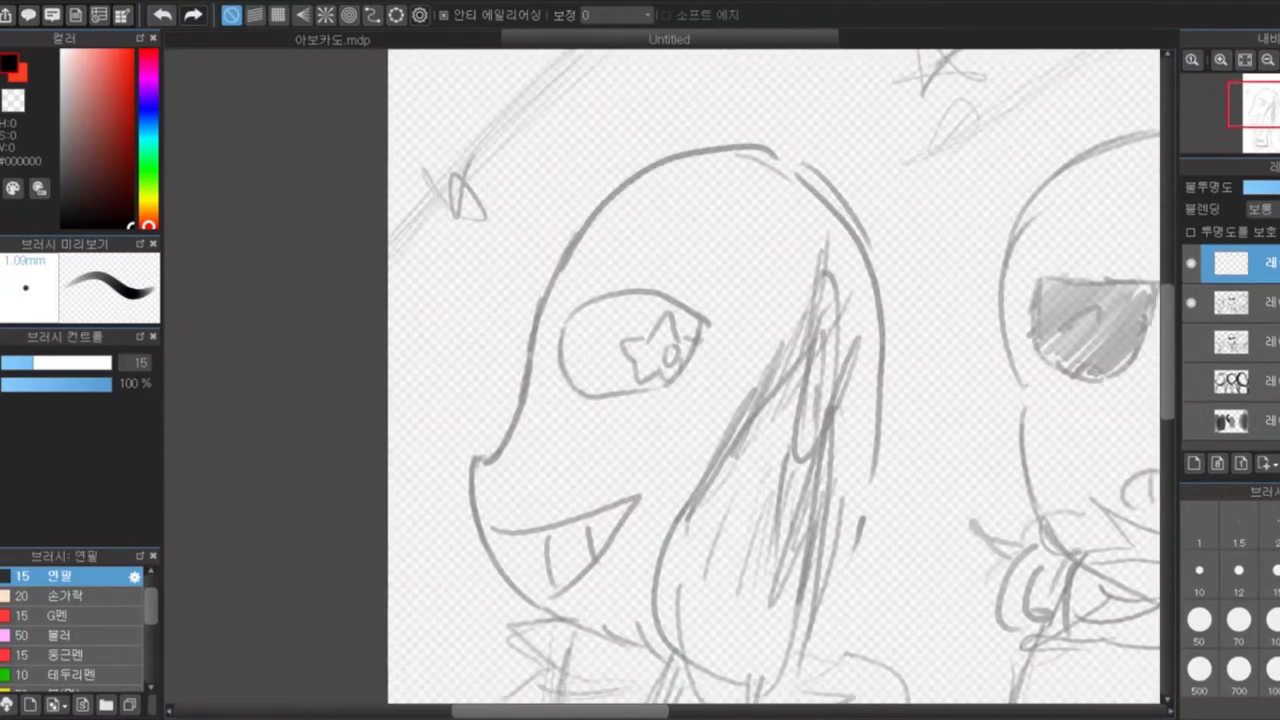
Redraw the left figure's head outline, from the rounded crown to the pointed snout and jaw, in dark pencil strokes
drag(760, 152, 600, 640)
drag(600, 612, 700, 650)
drag(660, 150, 885, 335)
drag(575, 245, 470, 580)
drag(550, 300, 770, 170)
drag(780, 175, 880, 620)
Redraw the left figure's eye with its star pupil, add the toothed grin, and close the lower jaw line
drag(560, 330, 705, 330)
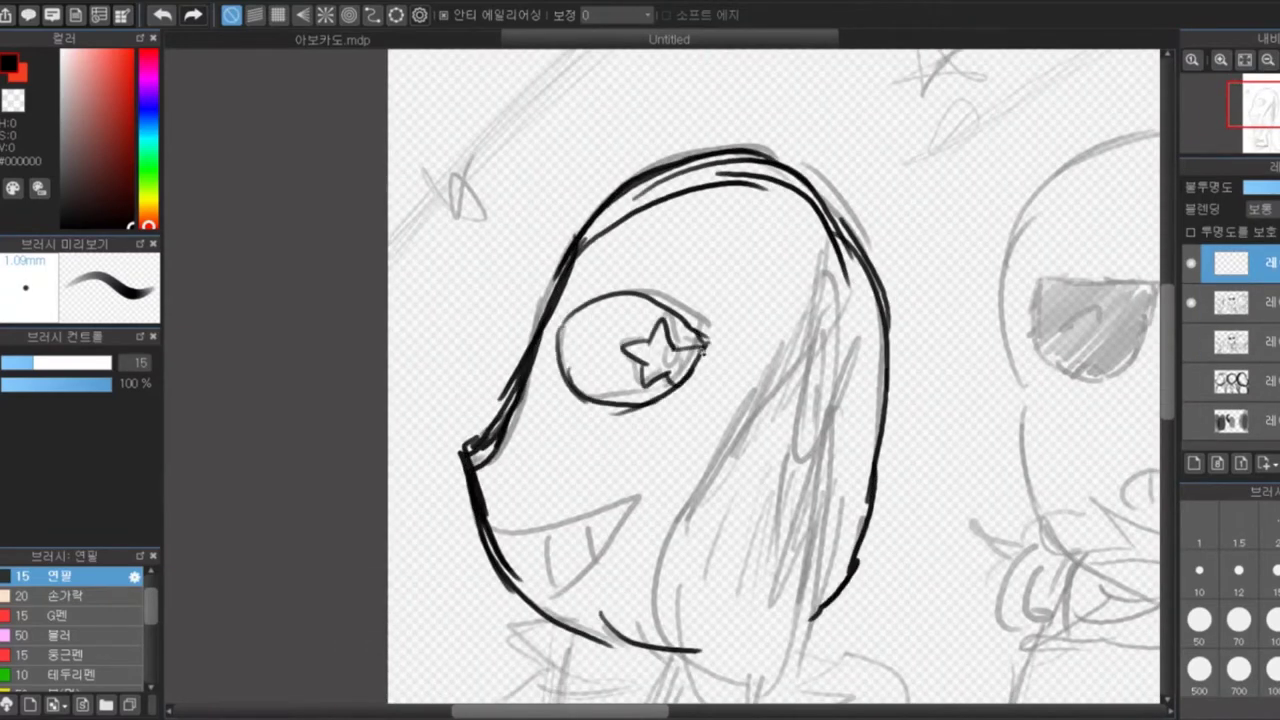
drag(680, 500, 690, 380)
drag(510, 400, 655, 358)
drag(678, 496, 845, 455)
Redraw the left figure's pointed two-layer collar and the curved scarf tail hanging behind it in darker lines
scroll(760, 450, down, 3)
drag(540, 340, 830, 300)
drag(780, 400, 785, 560)
drag(900, 390, 1020, 610)
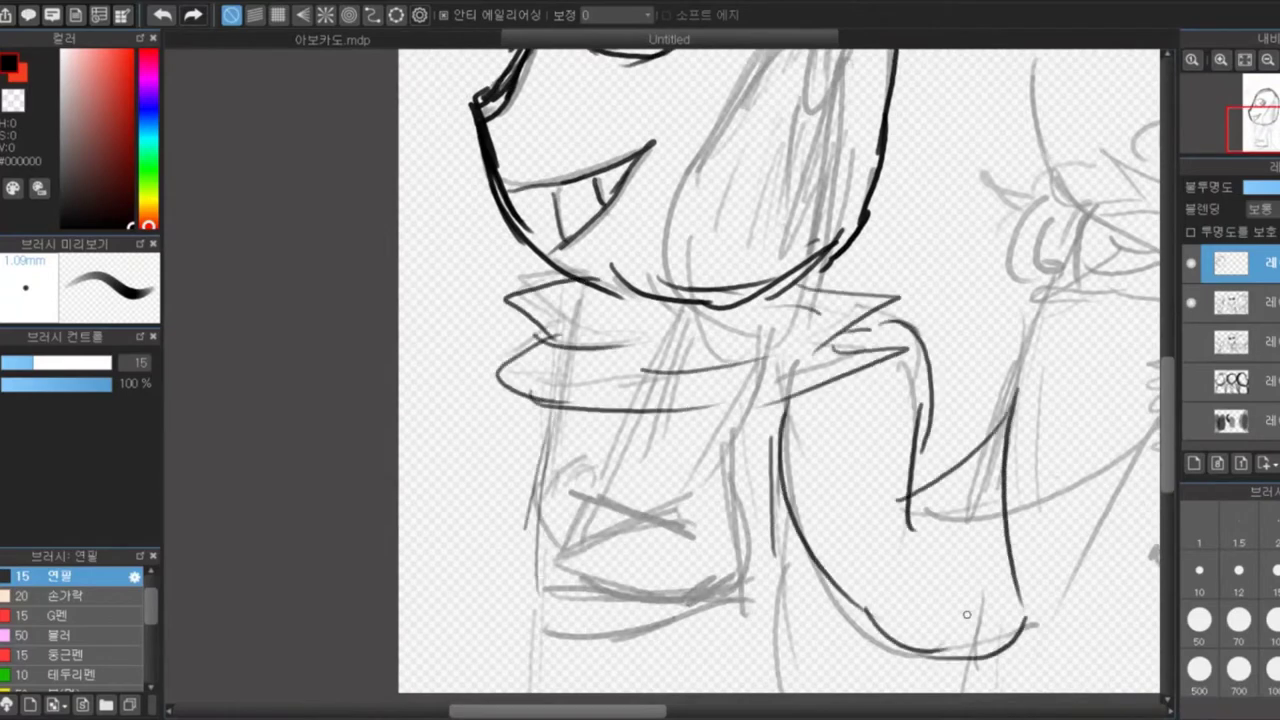
Redraw the end of the scarf tail and the two side lines of the left figure's body
scroll(760, 450, down, 1)
drag(1040, 260, 930, 440)
drag(540, 260, 520, 556)
drag(765, 262, 785, 555)
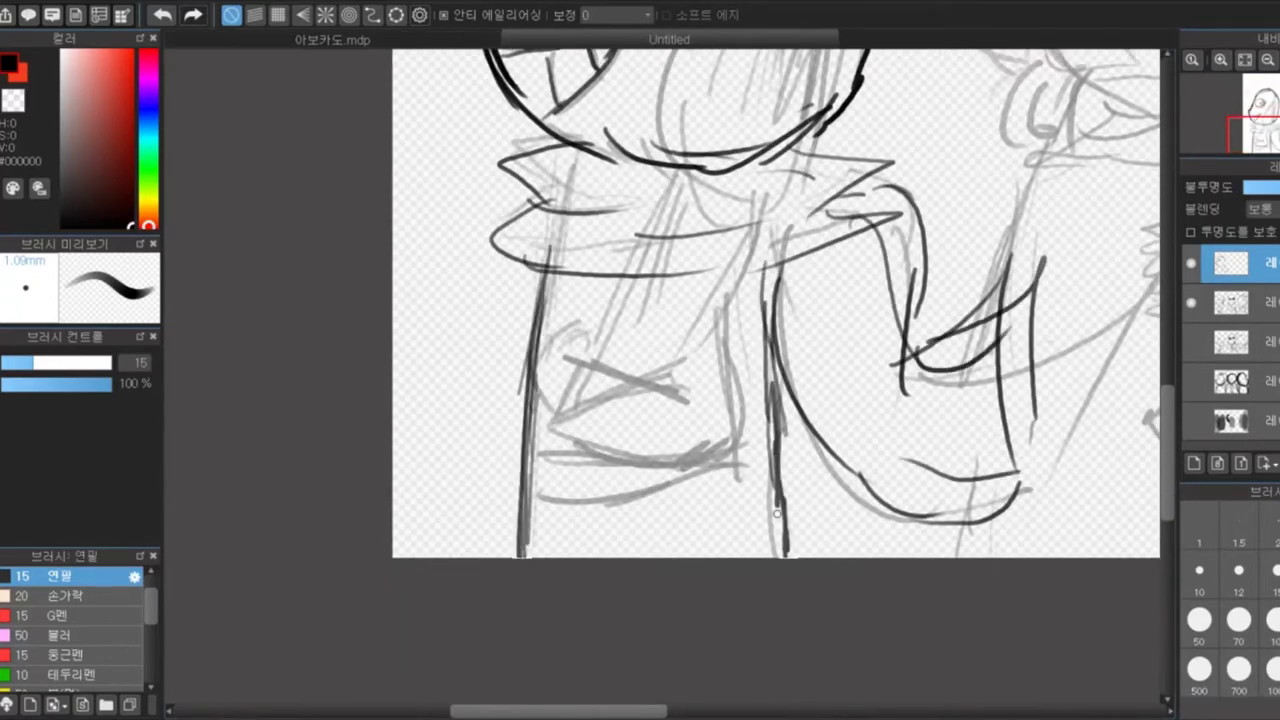
Redraw the left figure's bent arm and sleeve across the torso in darker lines
drag(752, 268, 745, 412)
mouse_move(705, 252)
mouse_down()
mouse_move(688, 408)
mouse_move(745, 440)
mouse_up()
drag(535, 358, 558, 418)
scroll(666, 378, up, 2)
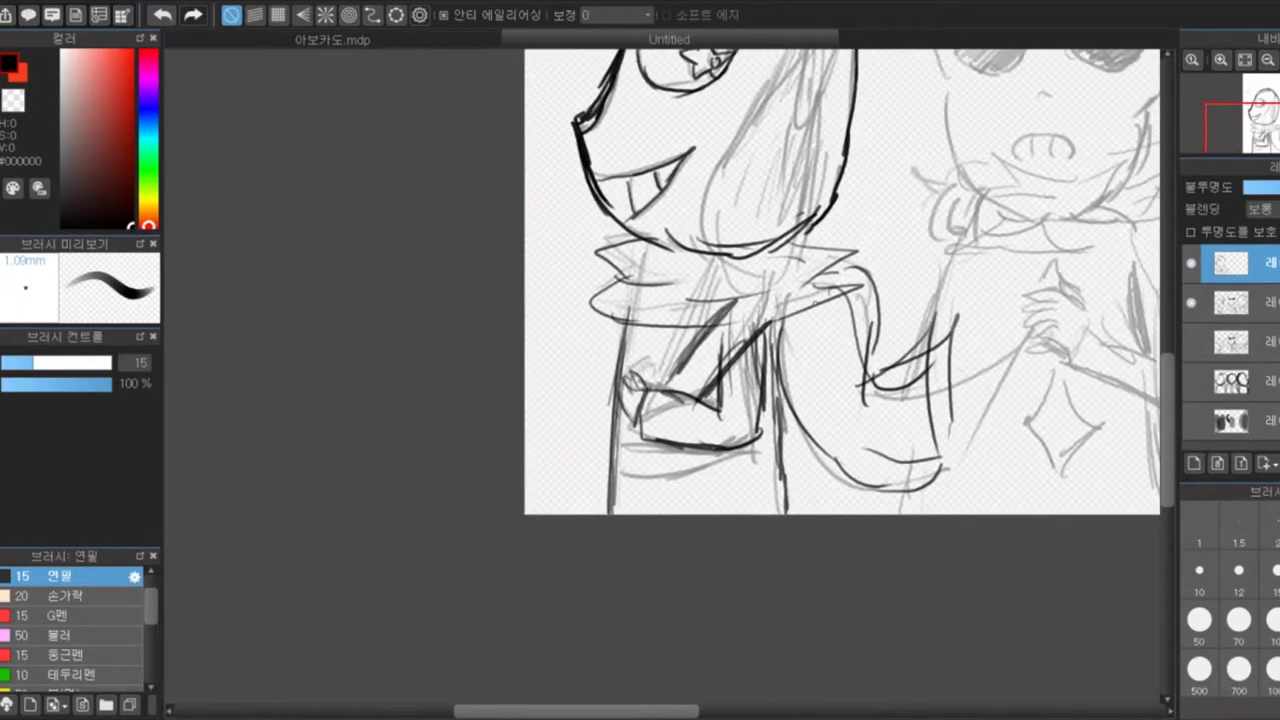
Draw the large paintbrush held by the left figure, with a dark diagonal handle and bristles fanning out behind the head
drag(690, 440, 598, 514)
mouse_move(766, 305)
mouse_down()
mouse_move(588, 514)
mouse_move(698, 408)
mouse_up()
drag(814, 136, 682, 378)
scroll(700, 330, up, 2)
scroll(700, 330, down, 2)
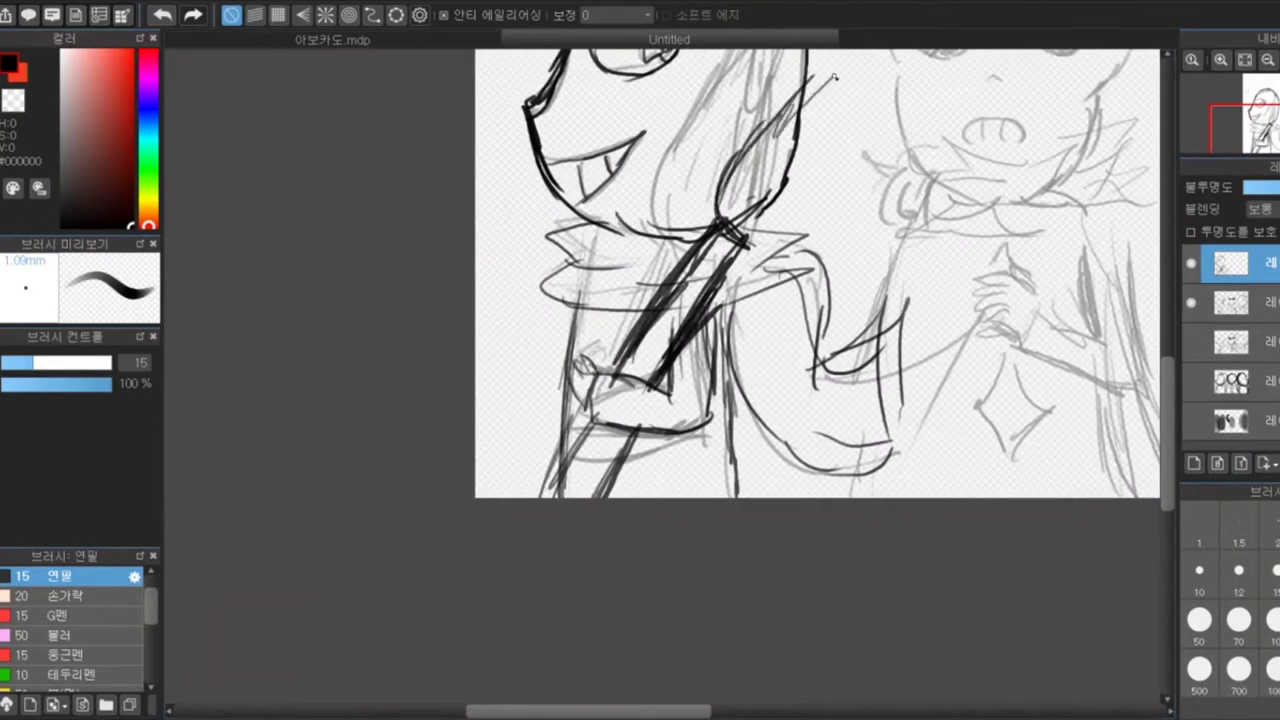
drag(800, 65, 722, 228)
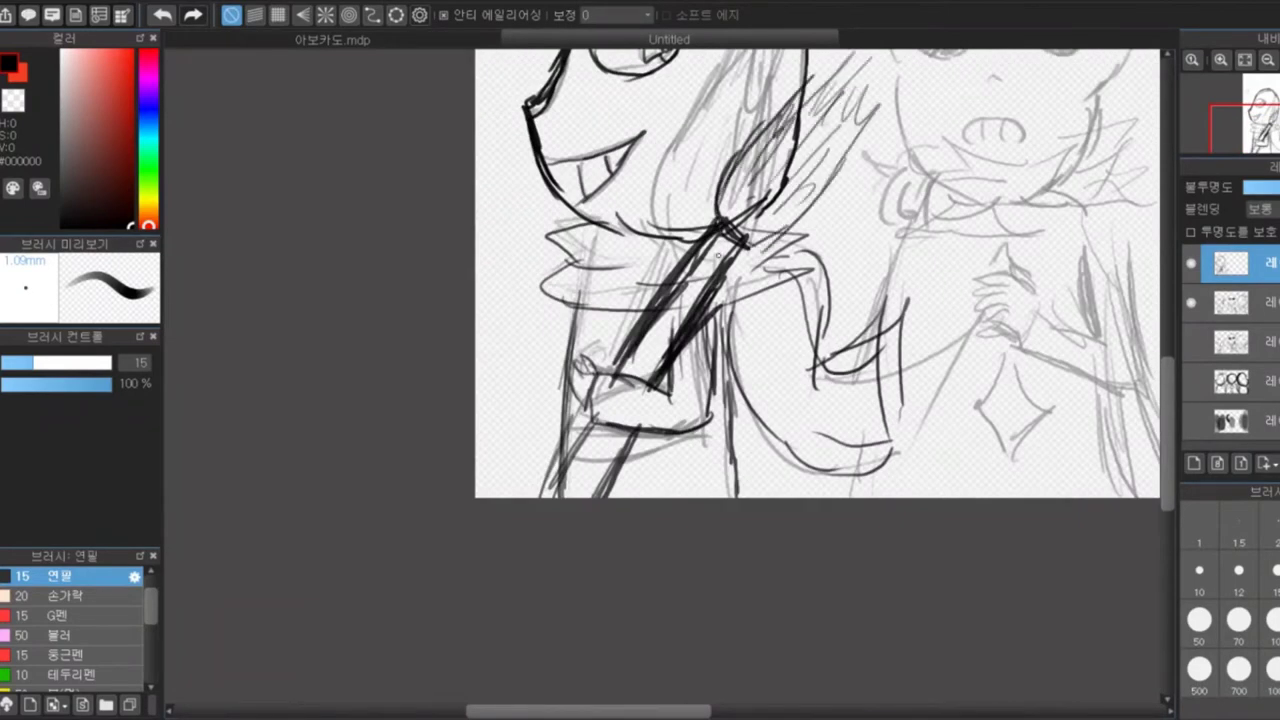
Draw the left figure's lowered arm and its small hand with fingers beside the body
drag(562, 392, 540, 498)
drag(572, 316, 524, 456)
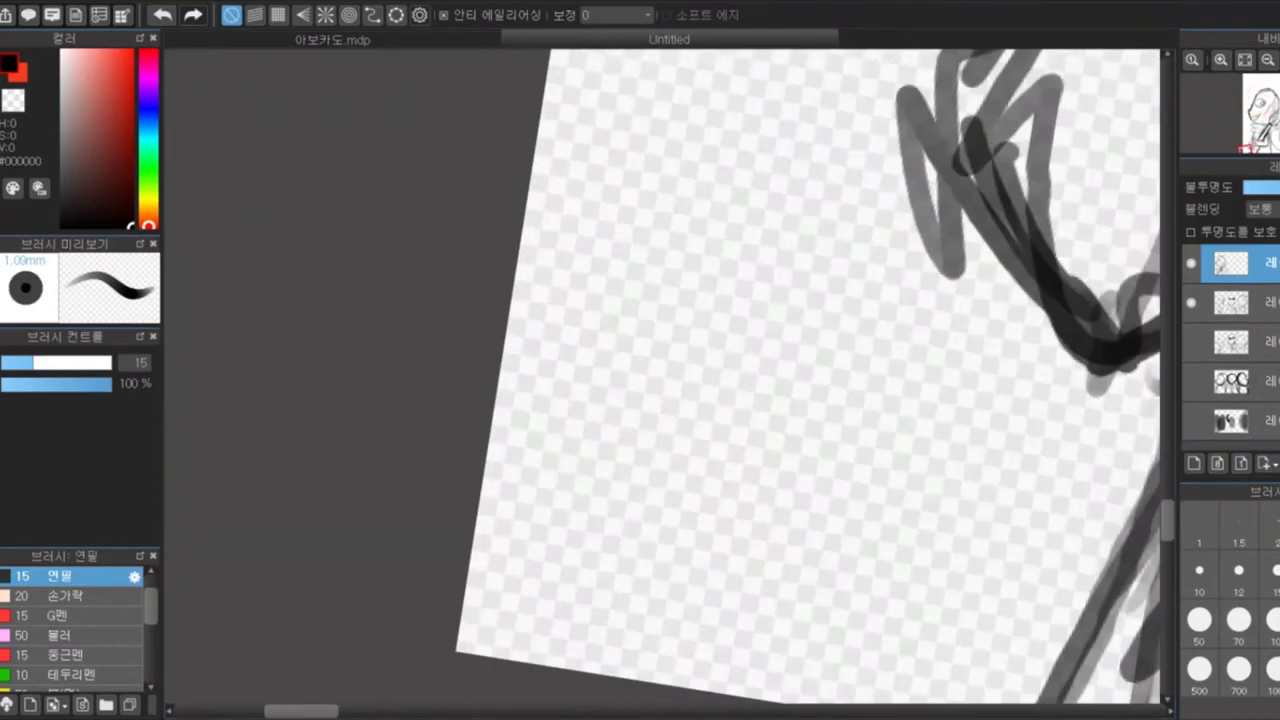
drag(930, 200, 915, 440)
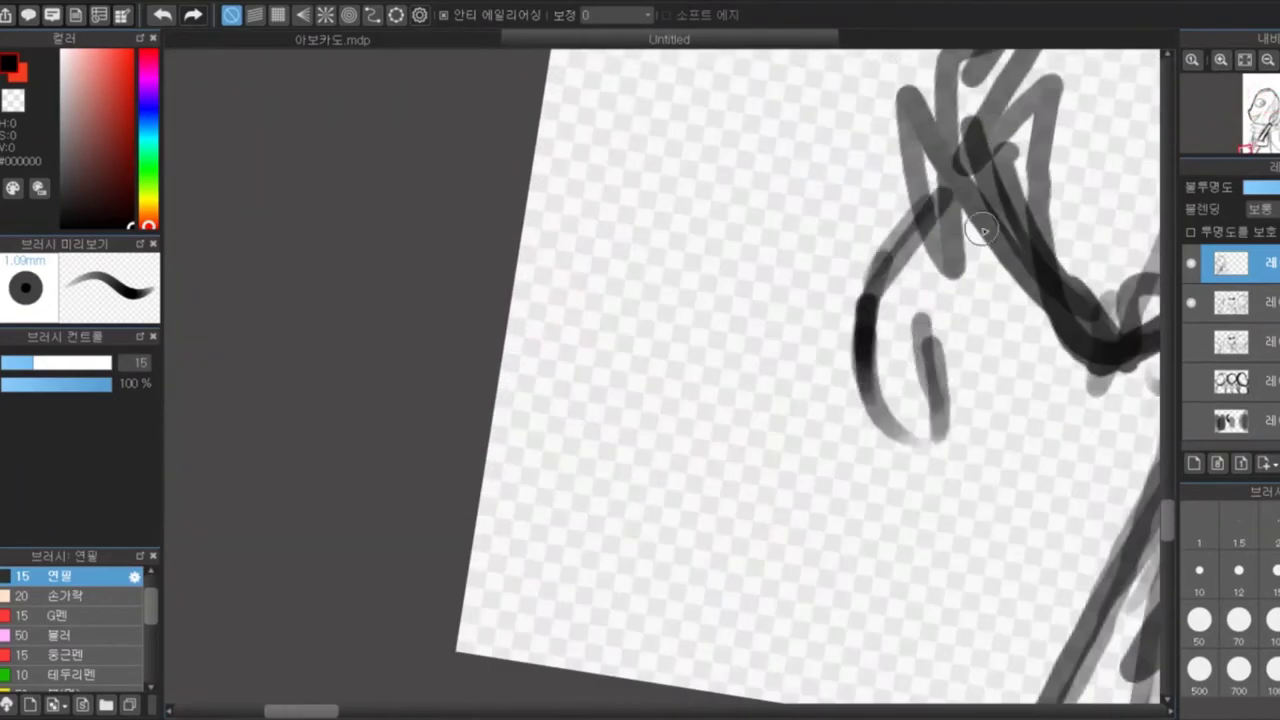
drag(1000, 300, 1040, 500)
drag(932, 195, 884, 249)
scroll(884, 249, down, 5)
scroll(884, 249, up, 3)
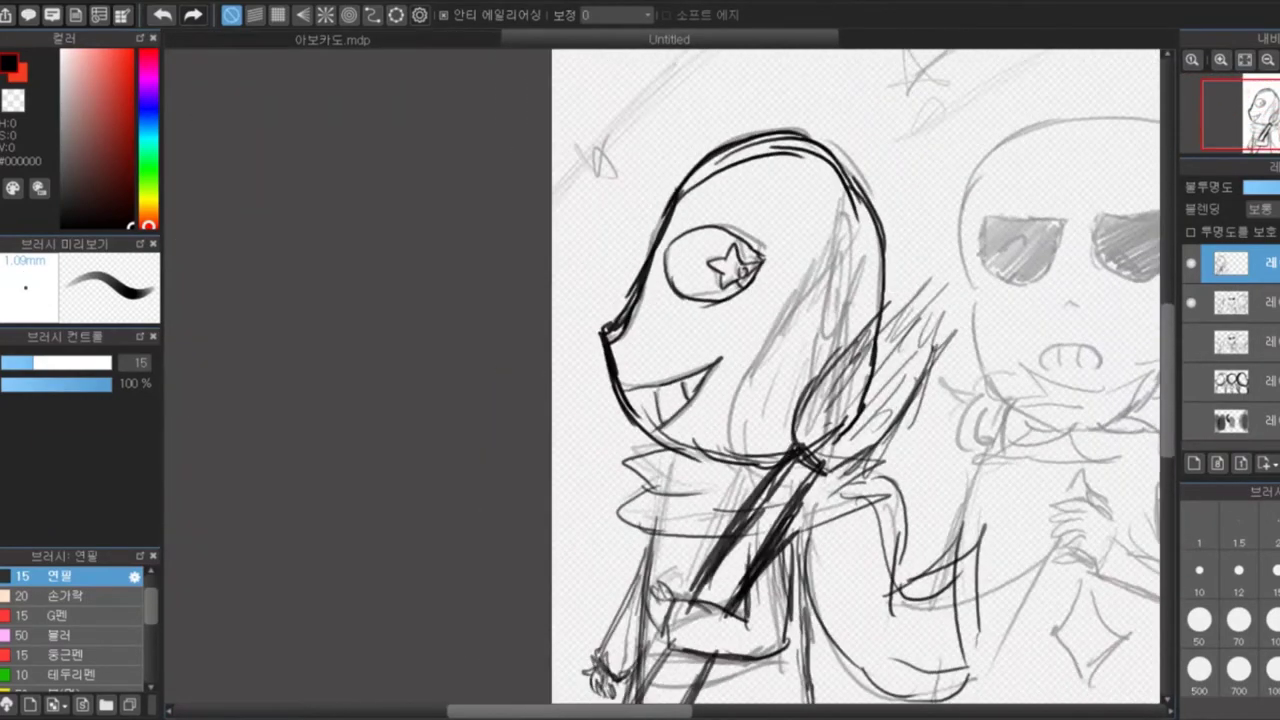
key(m)
mouse_move(600, 465)
mouse_down()
mouse_move(605, 280)
mouse_move(850, 150)
mouse_move(866, 398)
mouse_move(640, 475)
mouse_move(598, 462)
mouse_up()
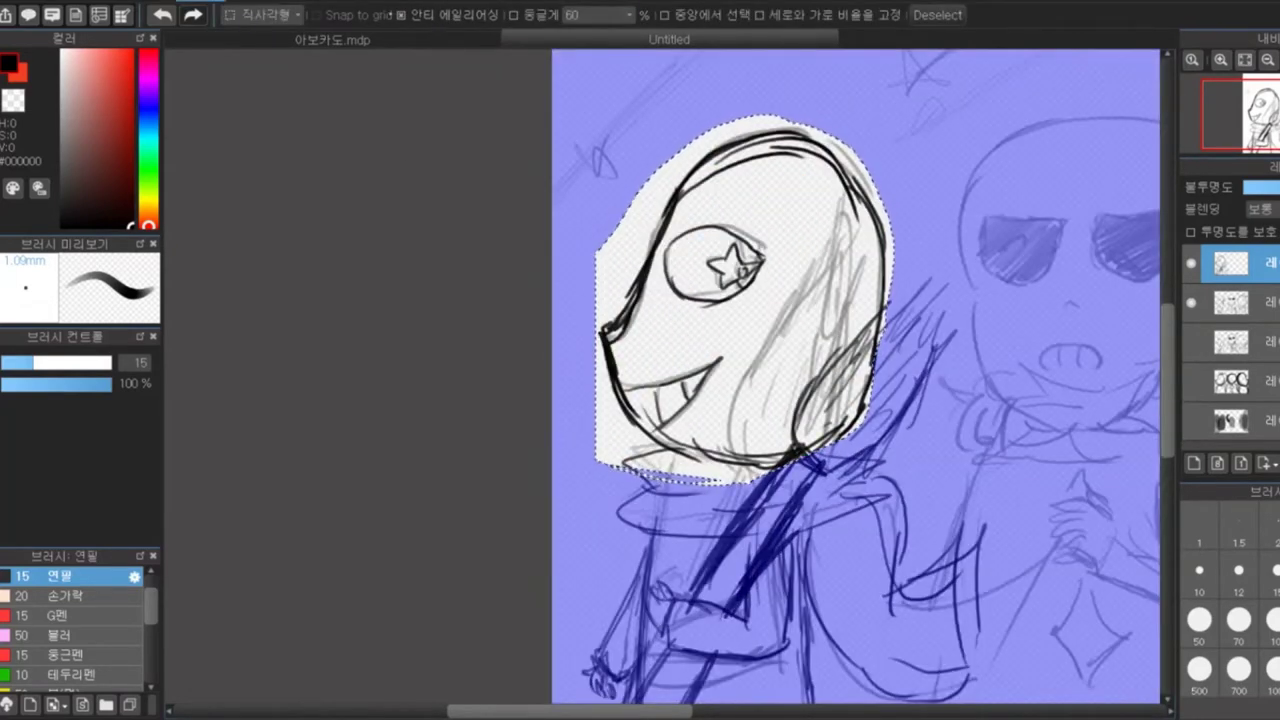
key(ctrl+t)
drag(830, 460, 846, 492)
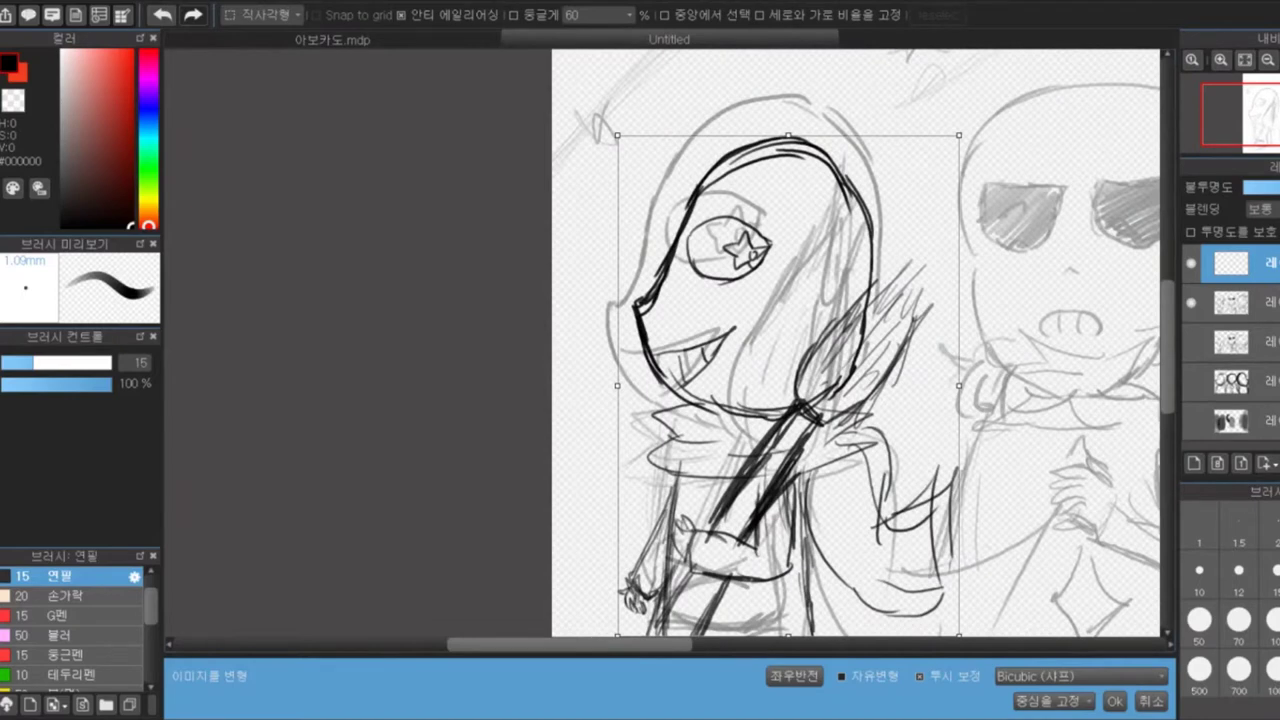
mouse_move(846, 492)
mouse_down()
mouse_move(838, 480)
mouse_move(848, 490)
mouse_up()
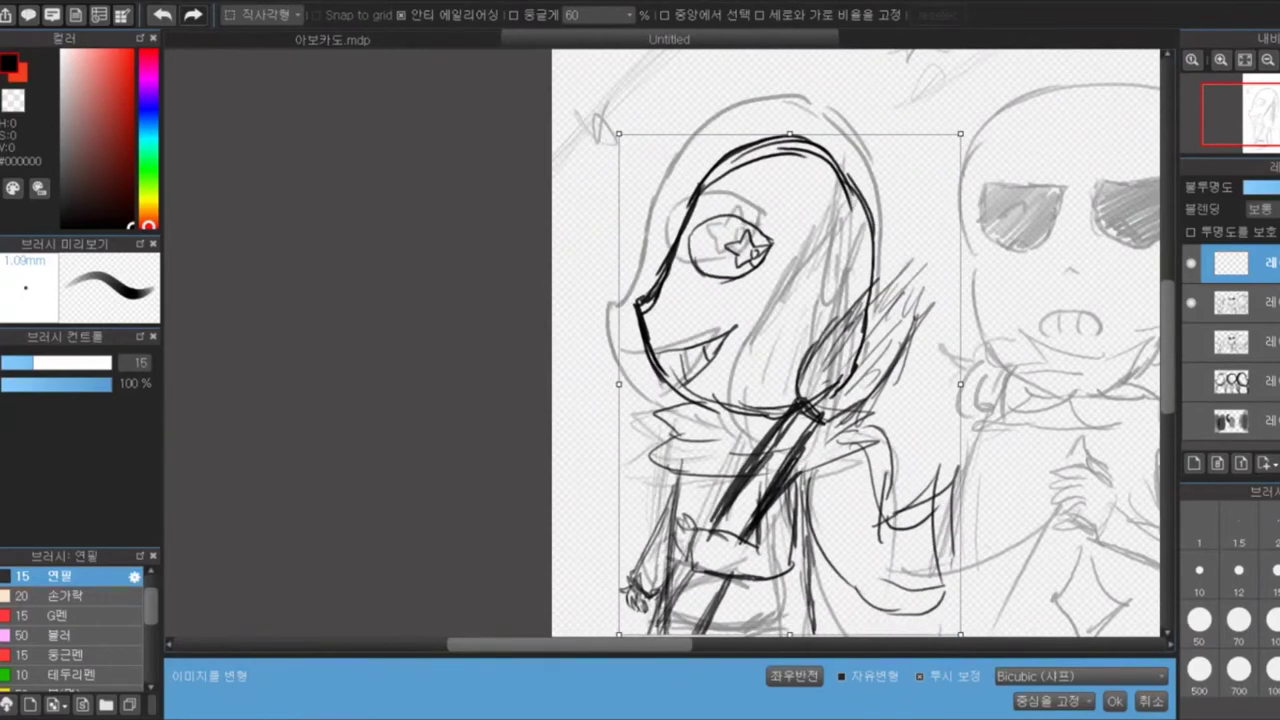
scroll(999, 99, up, 3)
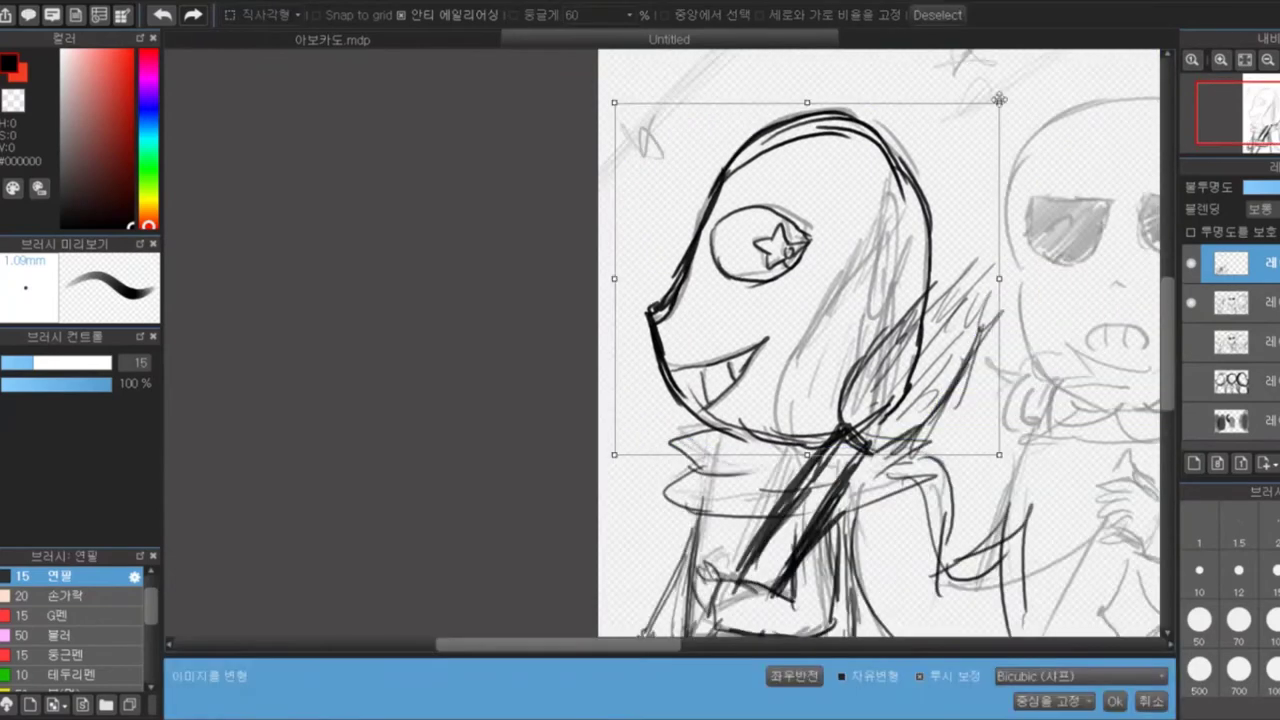
Scale the left figure's head down slightly and apply the transform
drag(999, 99, 964, 131)
key(Return)
scroll(846, 376, down, 3)
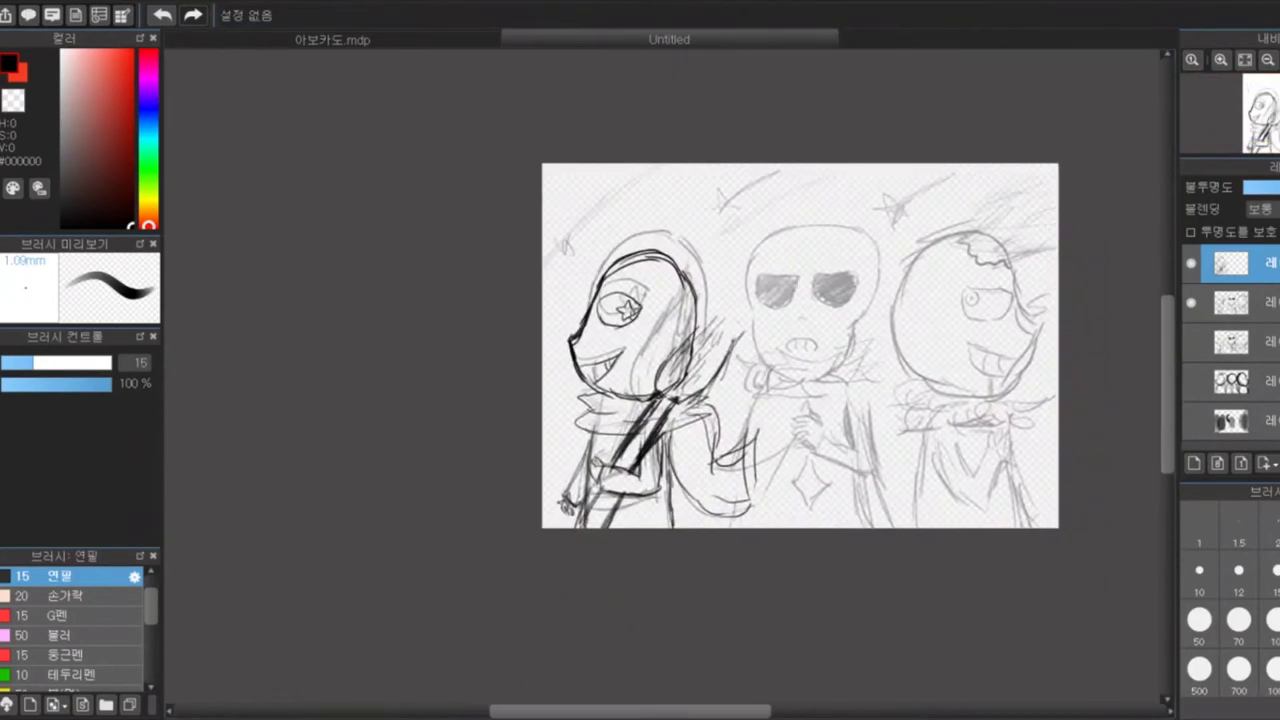
Redraw the middle skull's head outline and both flat-topped eye sockets with the pencil brush
scroll(660, 380, up, 3)
key(b)
scroll(660, 380, up, 2)
drag(720, 285, 870, 300)
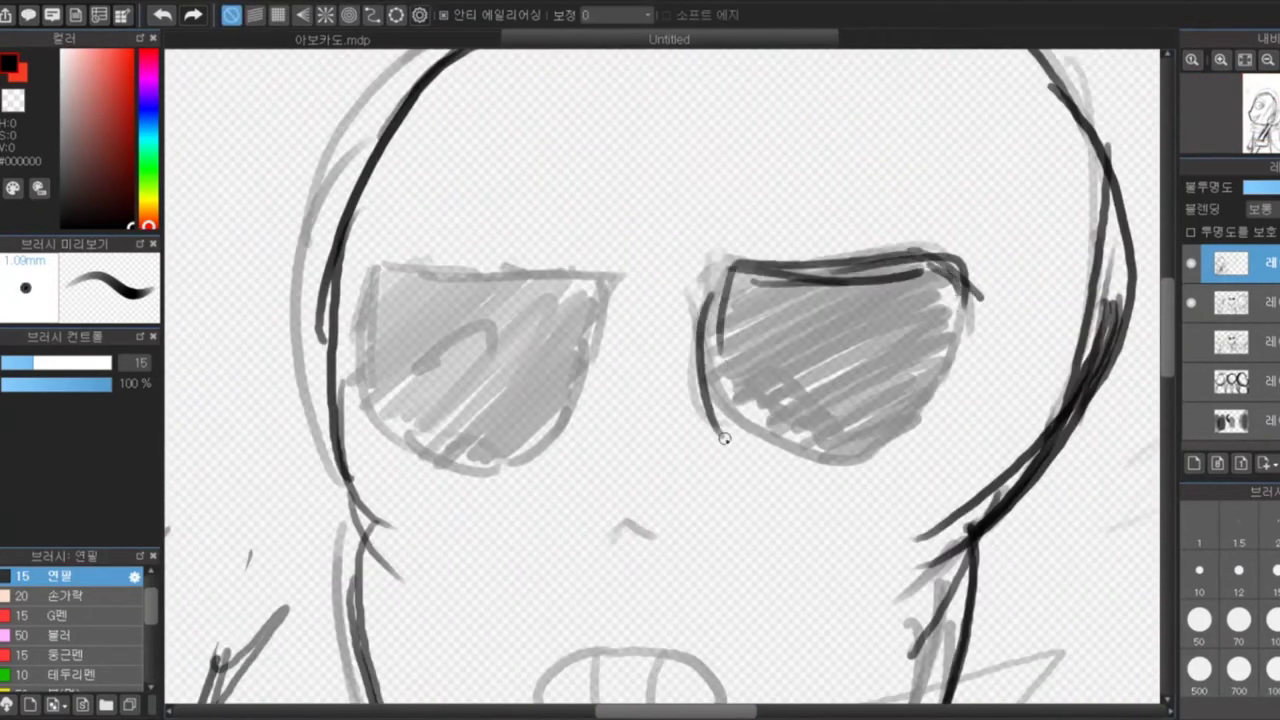
drag(370, 285, 600, 300)
scroll(660, 380, down, 1)
Redraw the middle figure's nose, toothed mouth and ruffled collar in darker lines
drag(625, 432, 670, 403)
mouse_move(482, 483)
mouse_down()
mouse_move(600, 470)
mouse_move(950, 480)
mouse_up()
drag(660, 540, 880, 560)
drag(760, 530, 790, 640)
scroll(660, 400, down, 1)
scroll(864, 187, down, 1)
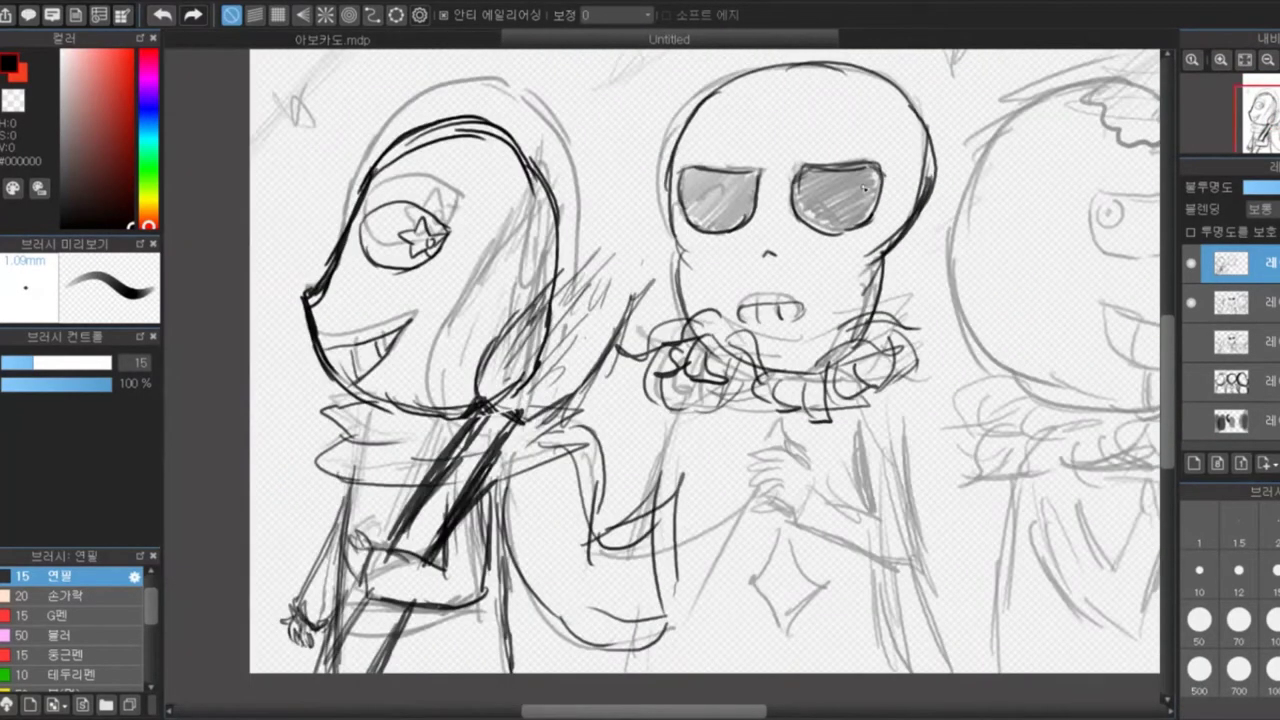
Redraw the middle figure's bent arm and clasped hands, and turn the diamond ornament into a four-pointed star on a dark shaft
drag(900, 400, 890, 550)
drag(815, 460, 905, 560)
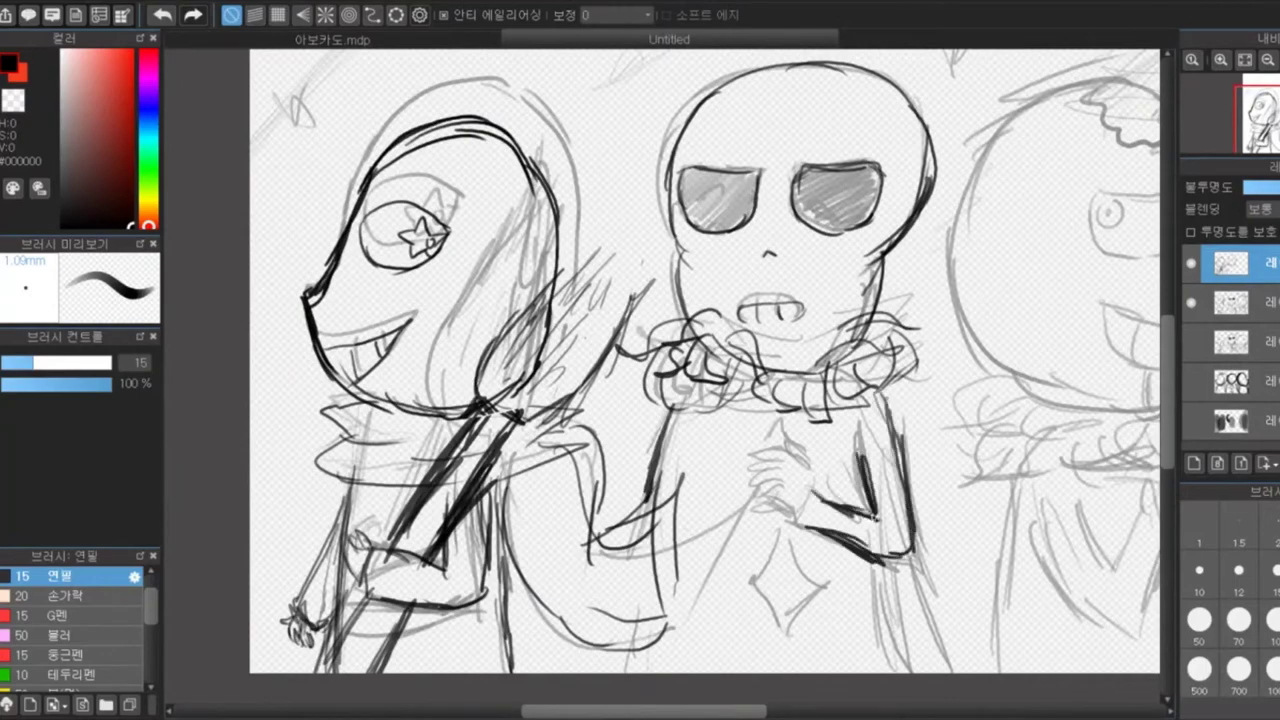
scroll(780, 470, up, 2)
drag(560, 420, 720, 510)
drag(540, 450, 650, 600)
drag(670, 370, 730, 520)
drag(590, 330, 670, 400)
drag(636, 558, 690, 660)
scroll(636, 558, down, 1)
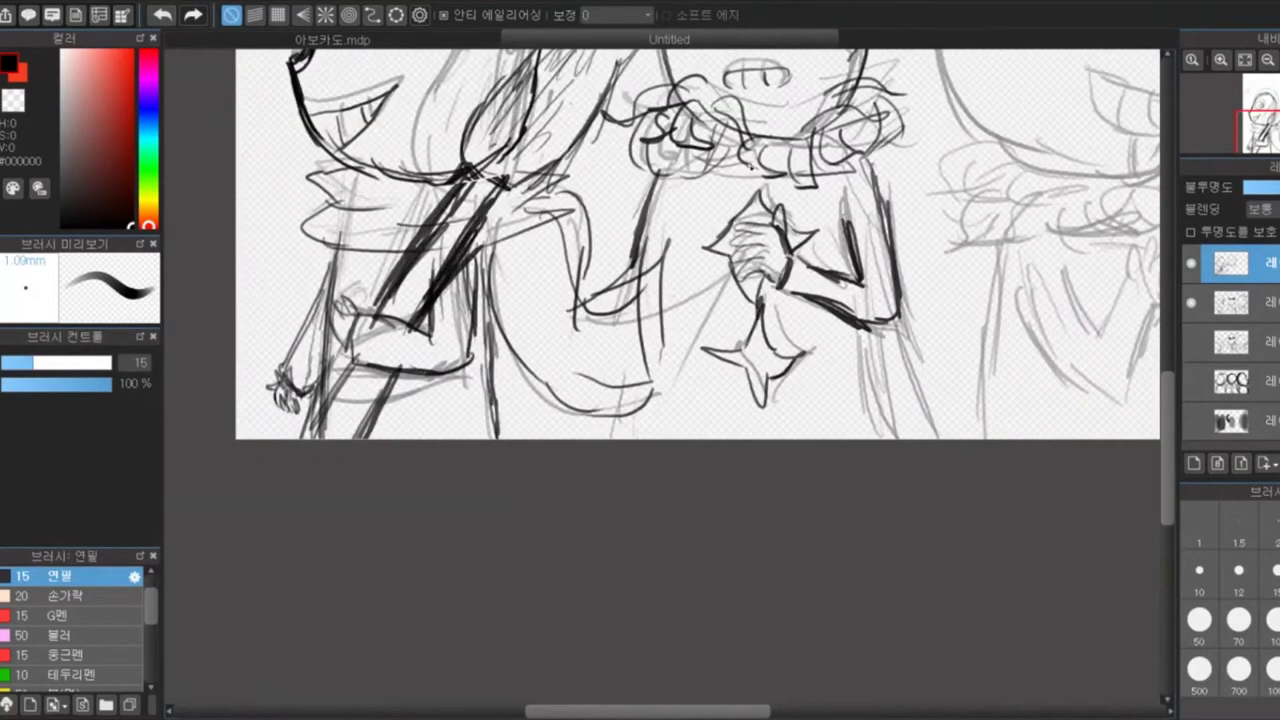
scroll(697, 243, down, 2)
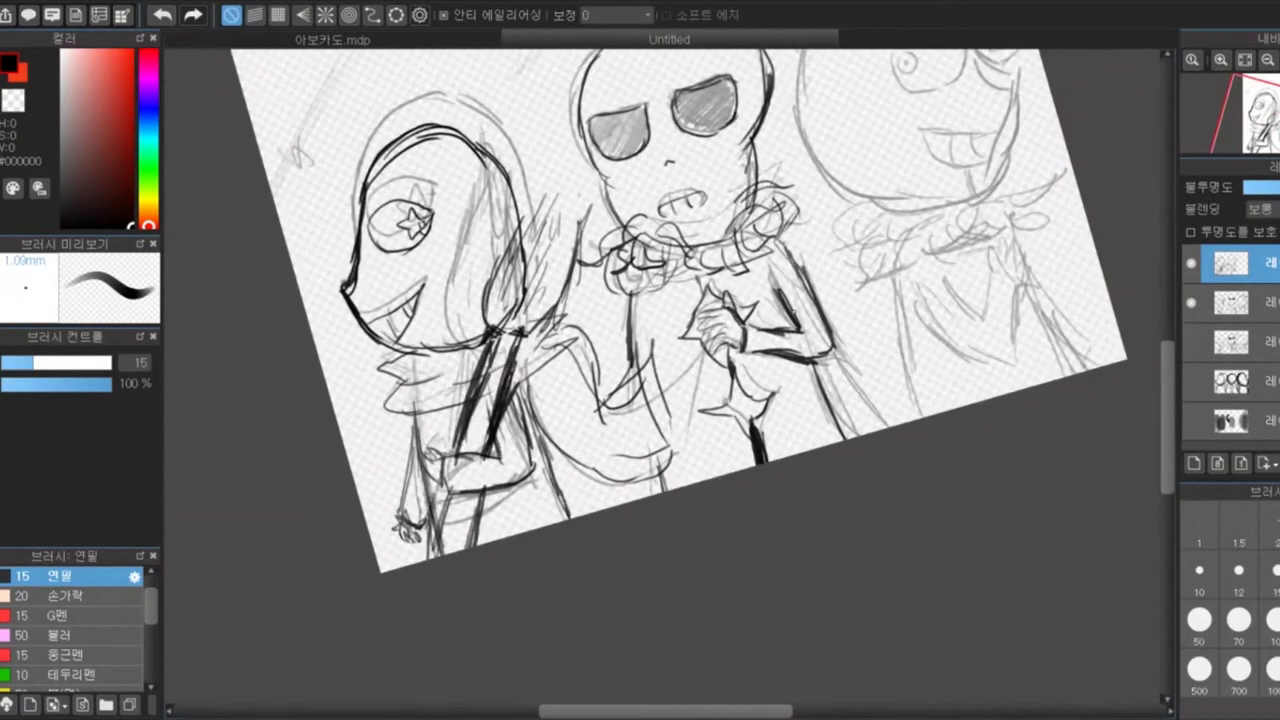
Redraw the right skull's large round head outline and lower jaw in darker strokes
scroll(560, 380, up, 3)
drag(600, 80, 450, 480)
drag(860, 80, 930, 90)
drag(785, 180, 880, 370)
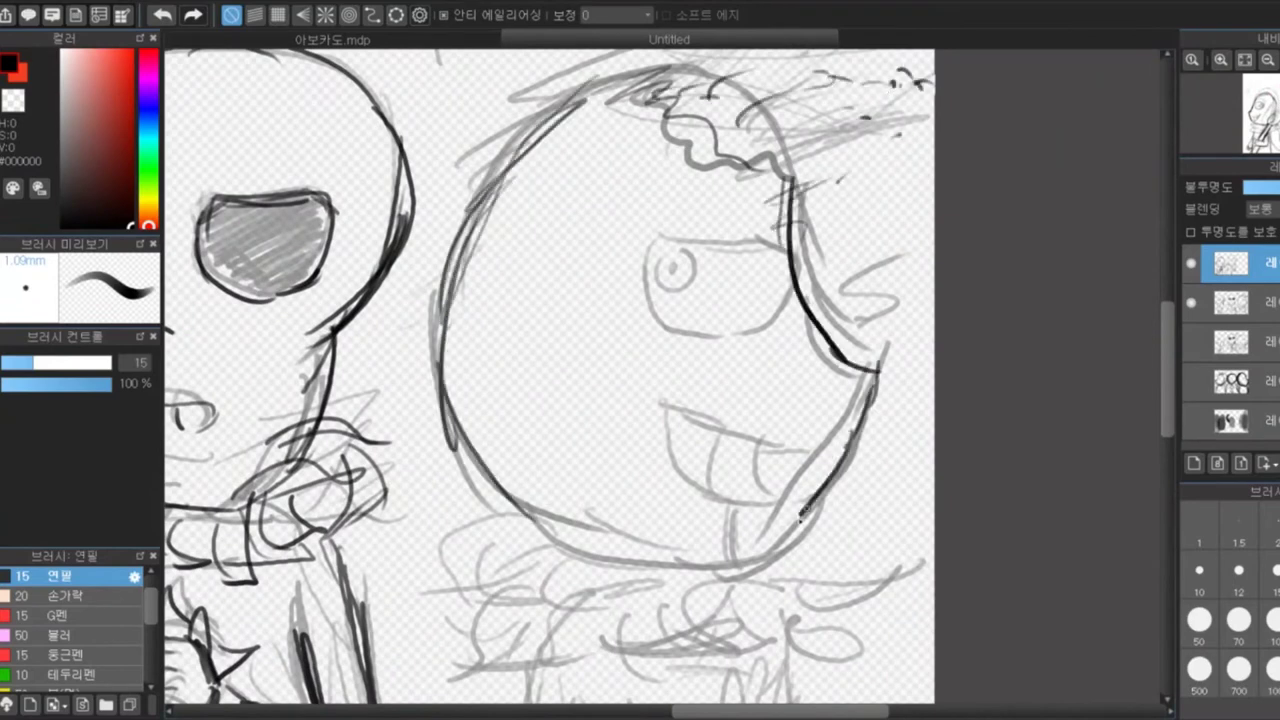
drag(470, 424, 816, 534)
drag(640, 240, 653, 331)
drag(672, 418, 822, 472)
key(ctrl+z)
key(ctrl+z)
key(ctrl+z)
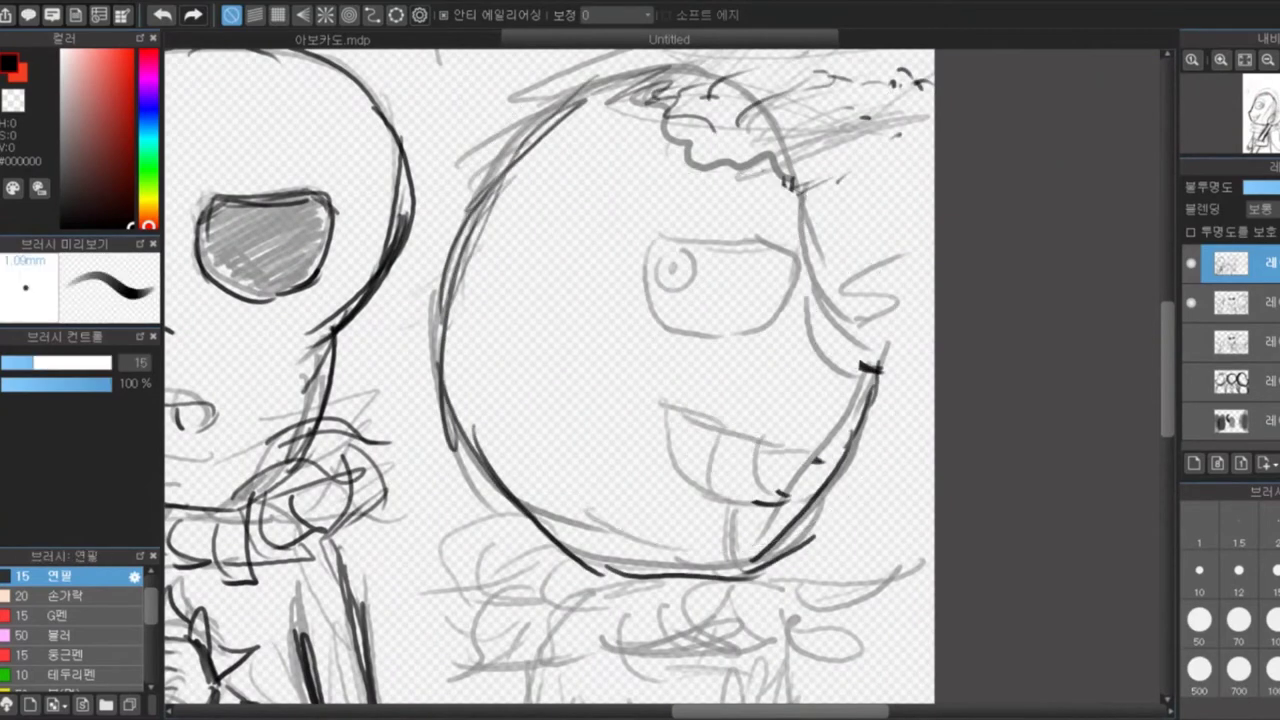
Redraw the right skull's face profile, its half-lidded eye with a small pupil, and the toothed grin
drag(792, 180, 880, 370)
drag(655, 268, 772, 262)
drag(640, 258, 795, 252)
drag(668, 290, 665, 311)
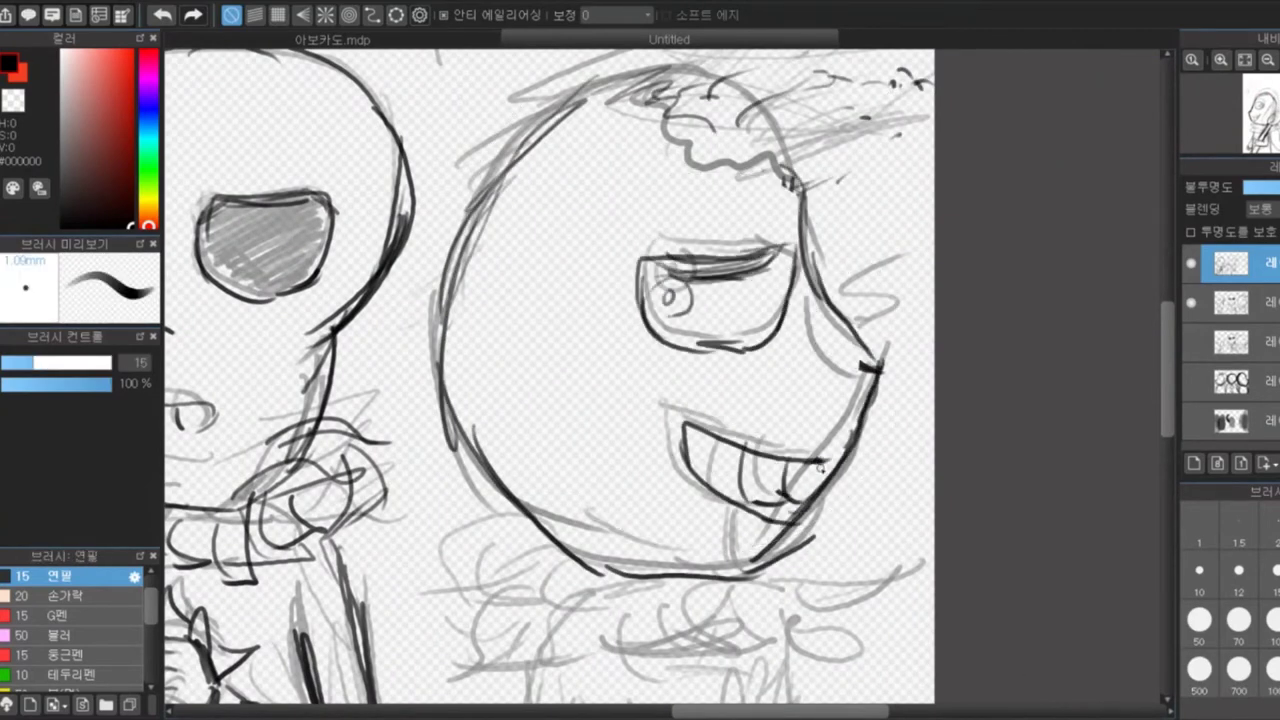
Select the right figure's head, scale it down slightly, and return to the brush
key(ctrl+minus)
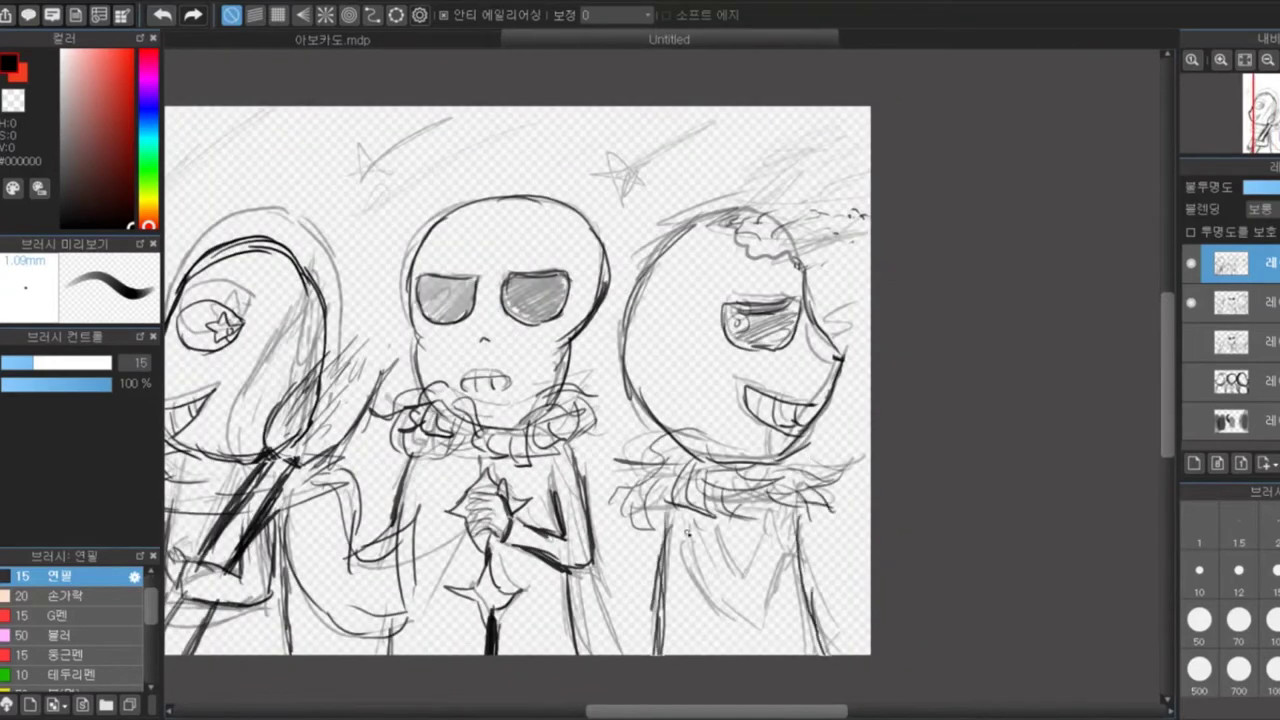
key(ctrl+minus)
key(m)
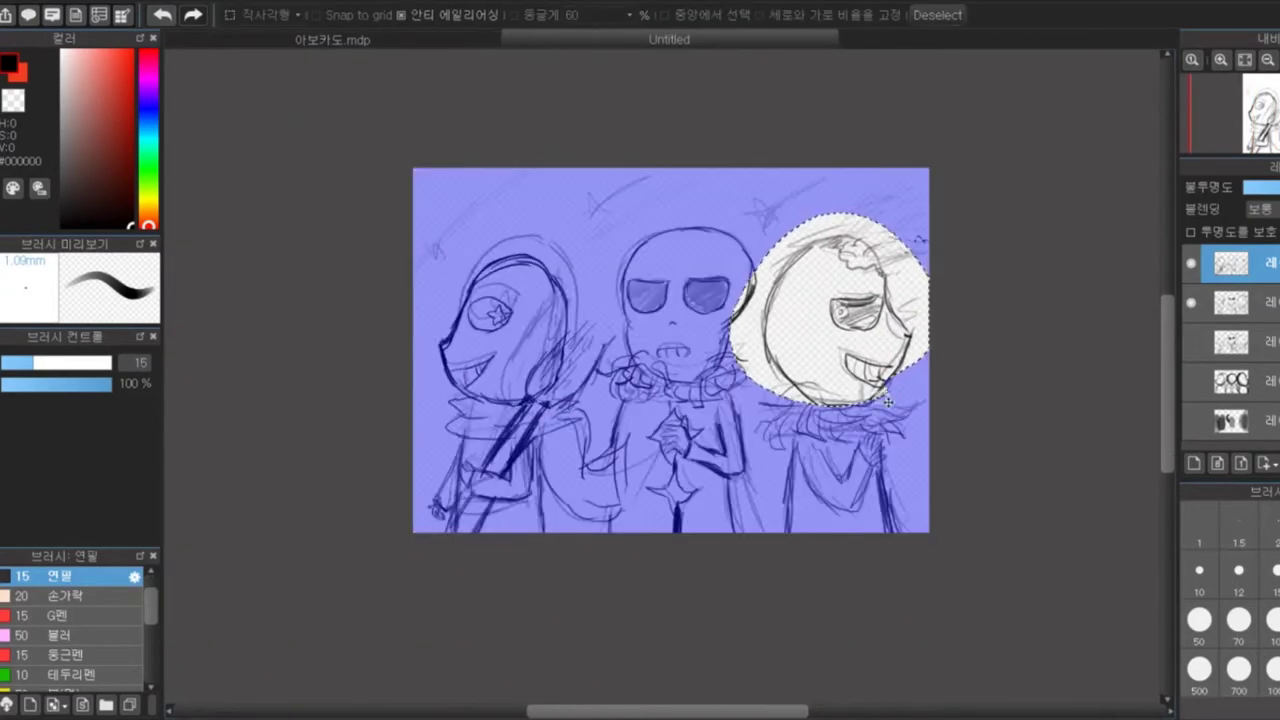
drag(840, 335, 925, 300)
key(ctrl+t)
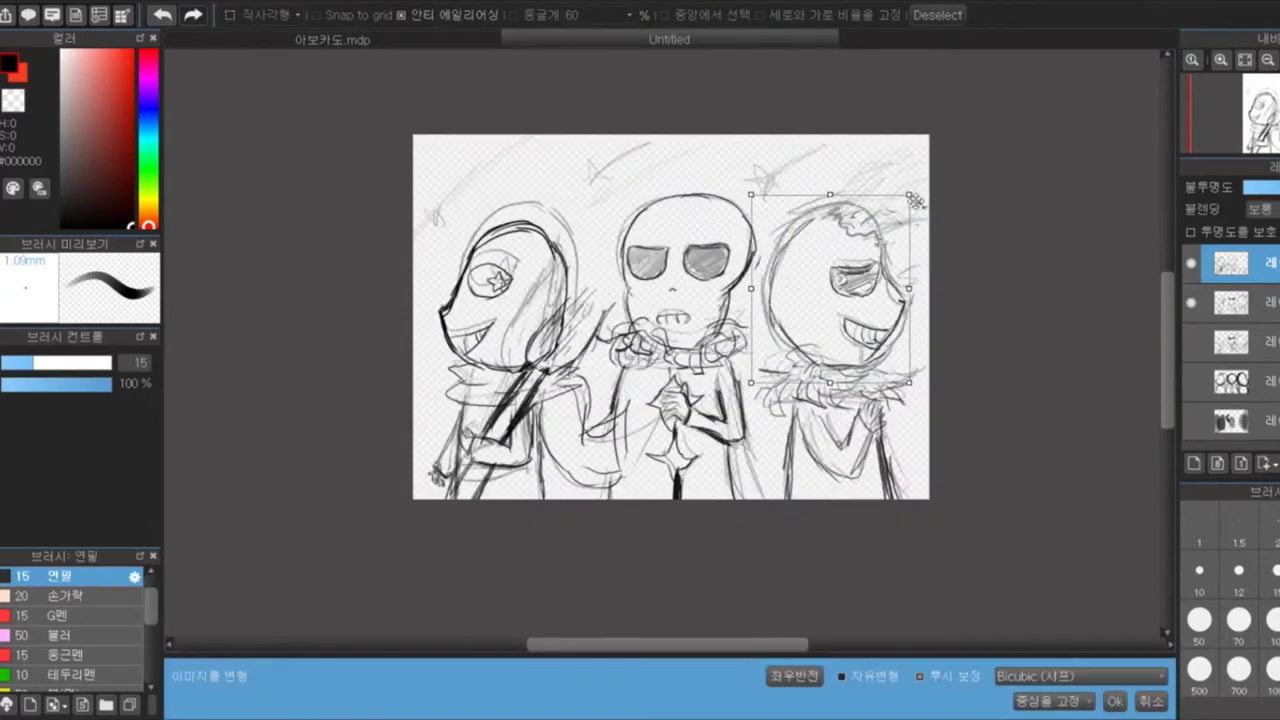
key(Return)
key(b)
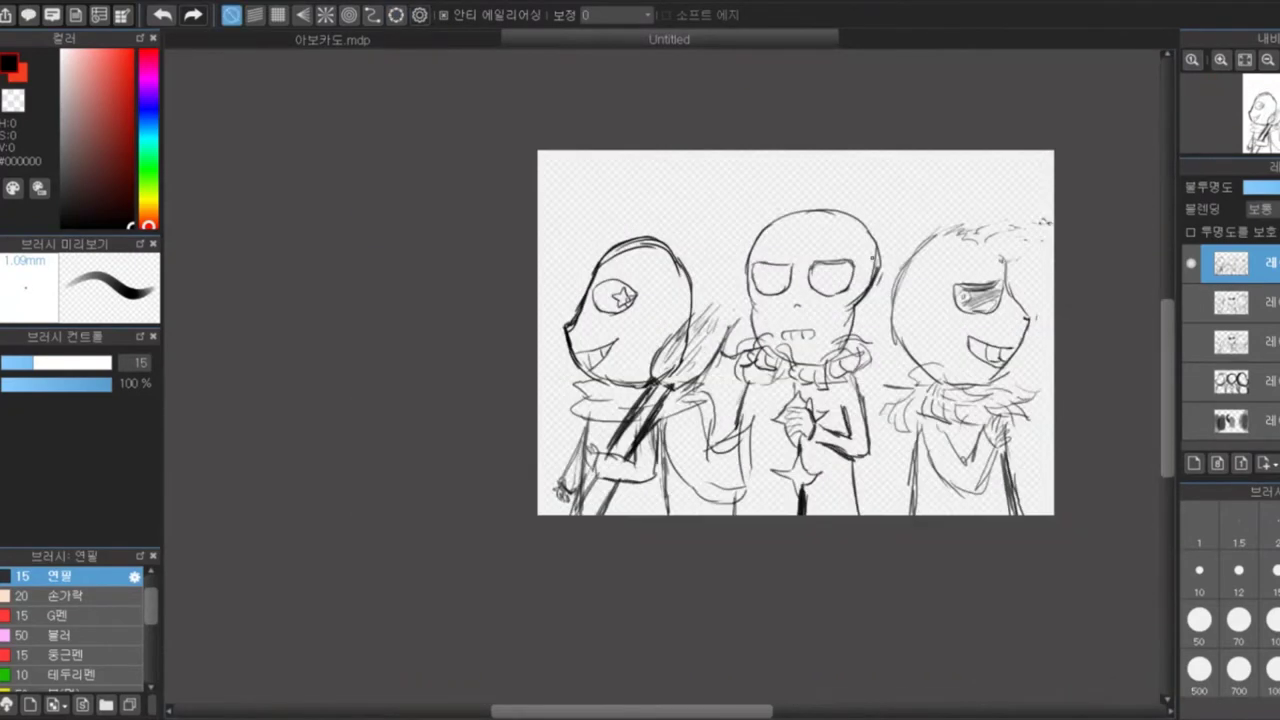
Make the empty top layer active and choose the fade in/out pen for inking
click(53, 595)
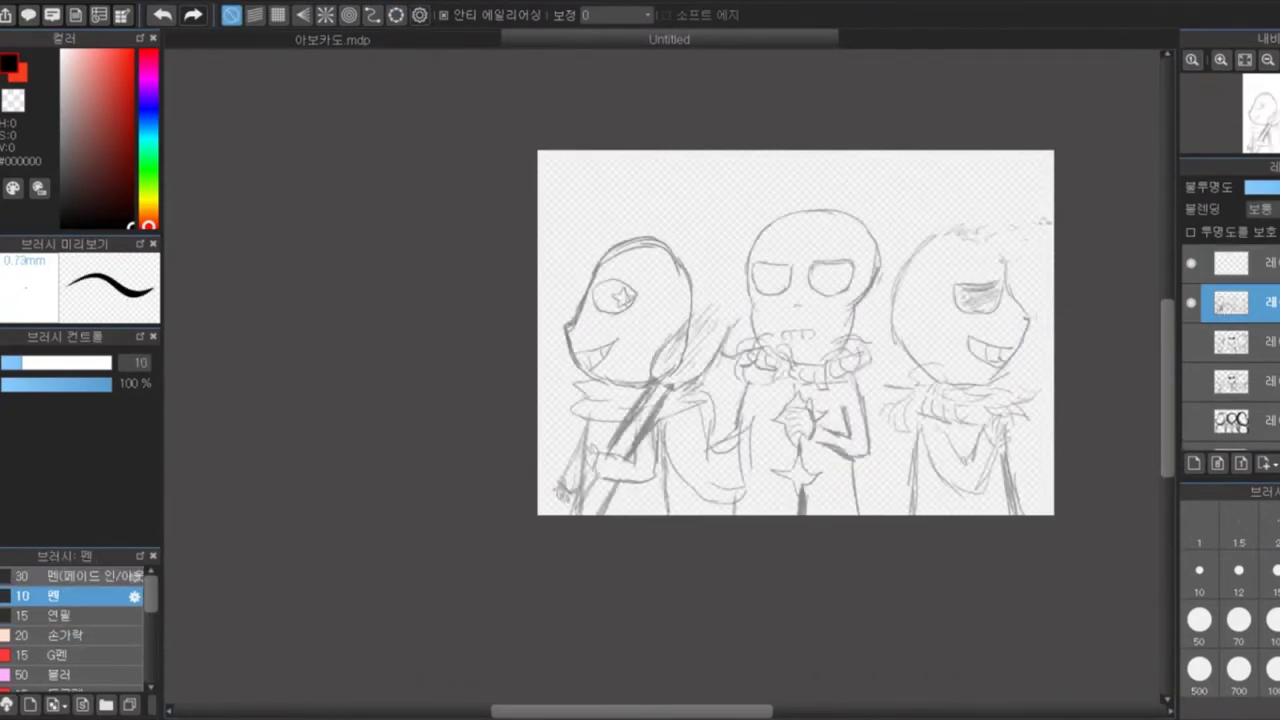
key(ctrl+plus)
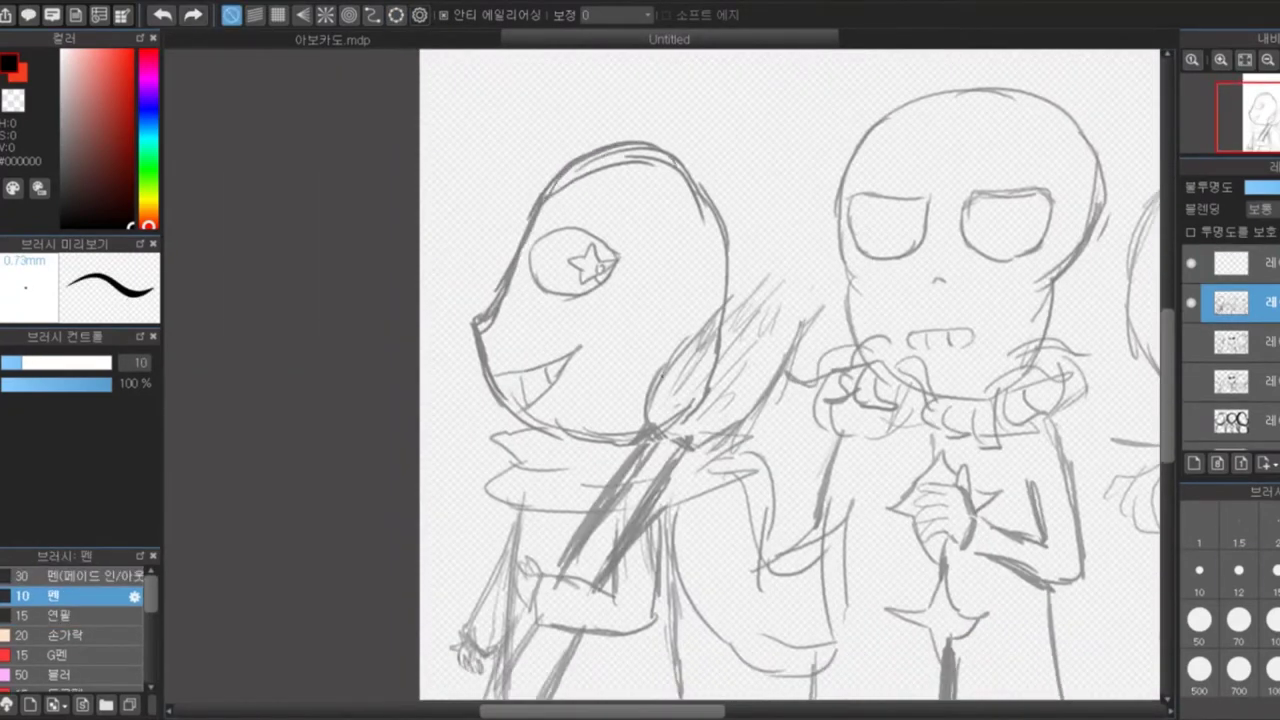
click(1231, 263)
click(85, 576)
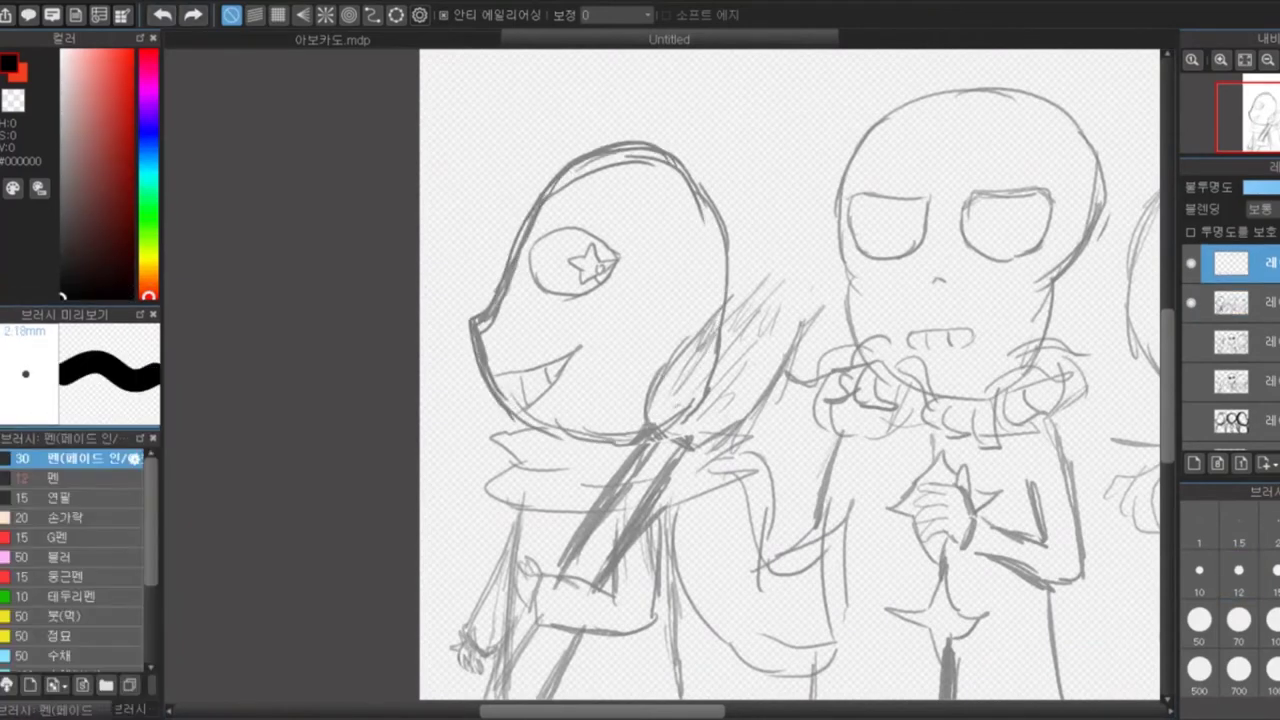
Ink the left figure's head outline, star-pupil eye and toothed grin with thin pen lines
key(ctrl+plus)
drag(455, 560, 720, 200)
drag(600, 160, 800, 520)
key(ctrl+plus)
mouse_move(667, 283)
mouse_down()
mouse_move(549, 155)
mouse_move(667, 283)
mouse_up()
drag(665, 185, 790, 215)
drag(440, 532, 705, 448)
Ink the left figure's pointed two-layer collar over the sketch
key(ctrl+minus)
drag(444, 505, 634, 470)
drag(614, 440, 902, 500)
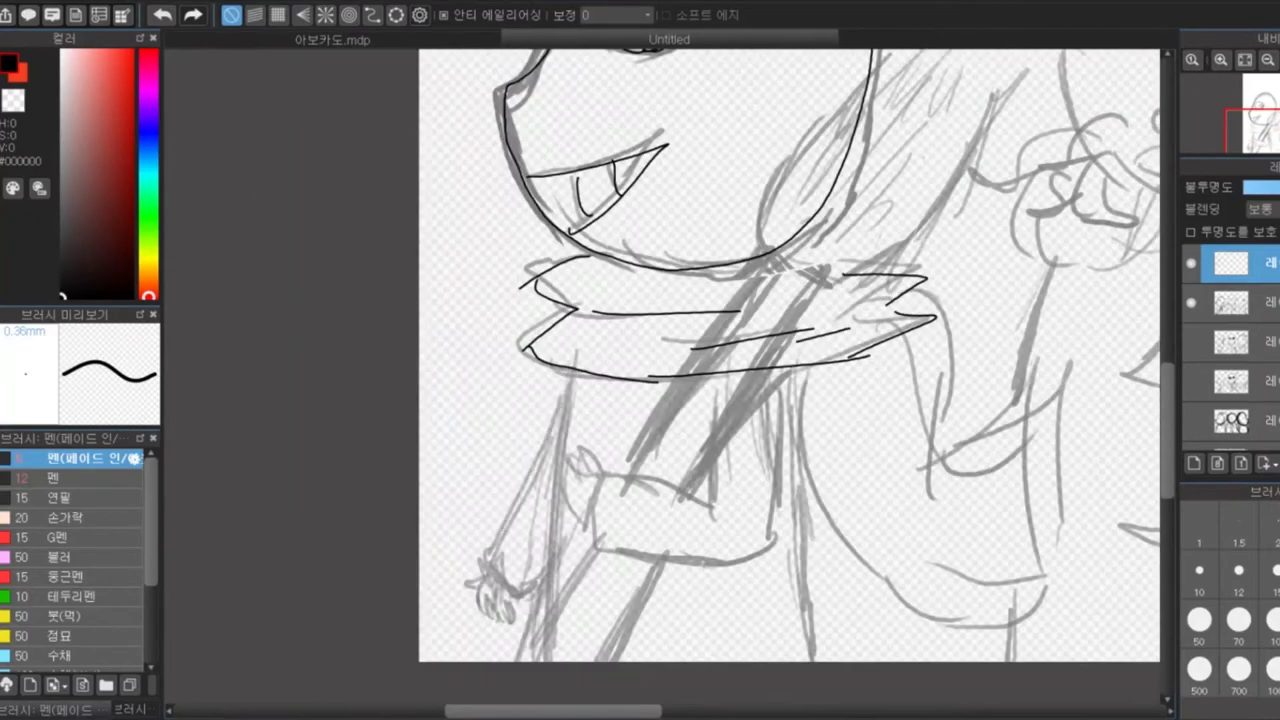
Ink the left figure's lowered arm and its small hand with separate fingers
key(ctrl+plus)
drag(457, 200, 657, 457)
drag(557, 286, 671, 386)
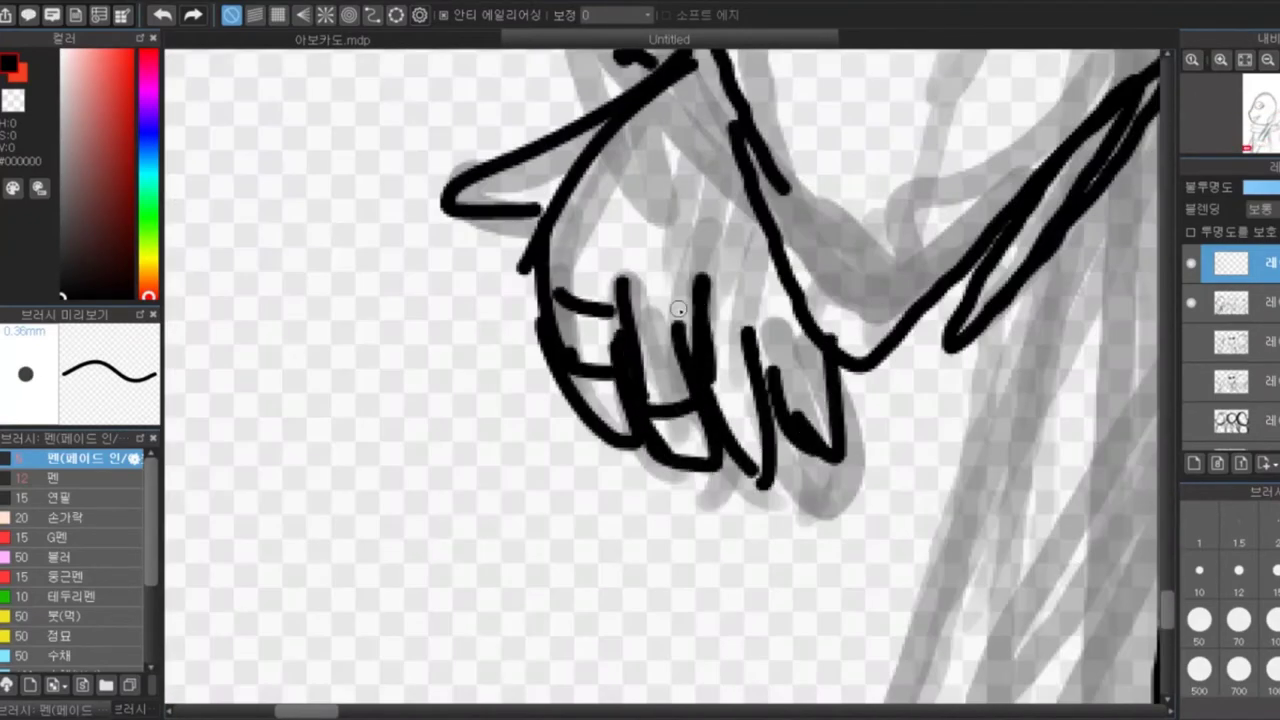
Ink the left figure's bent arm and the large paintbrush it holds
key(ctrl+minus)
key(ctrl+plus)
drag(380, 560, 740, 270)
drag(600, 300, 650, 450)
drag(340, 340, 370, 460)
mouse_move(360, 320)
mouse_down()
mouse_move(420, 390)
mouse_move(740, 80)
mouse_up()
key(ctrl+minus)
drag(720, 155, 480, 478)
key(ctrl+minus)
key(ctrl+plus)
mouse_move(830, 160)
mouse_down()
mouse_move(690, 560)
mouse_move(715, 370)
mouse_up()
Ink the right figure's head outline, half-lidded eye with round pupil and toothed grin over the sketch
key(ctrl+minus)
key(ctrl+minus)
key(ctrl+plus)
drag(600, 110, 850, 200)
drag(457, 40, 430, 560)
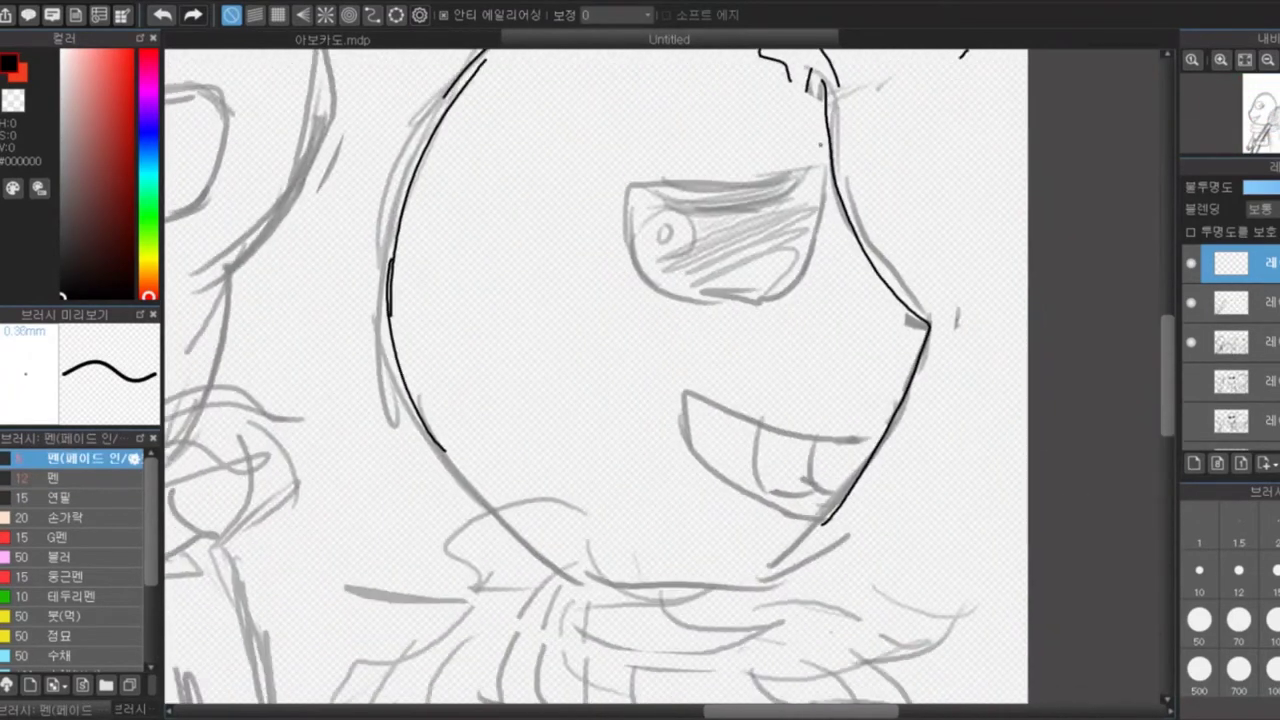
key(ctrl+plus)
drag(440, 450, 930, 320)
drag(620, 190, 815, 170)
drag(690, 215, 660, 250)
key(ctrl+minus)
Ink the right figure's ruffled collar with overlapping curly strokes below its chin
drag(640, 330, 525, 400)
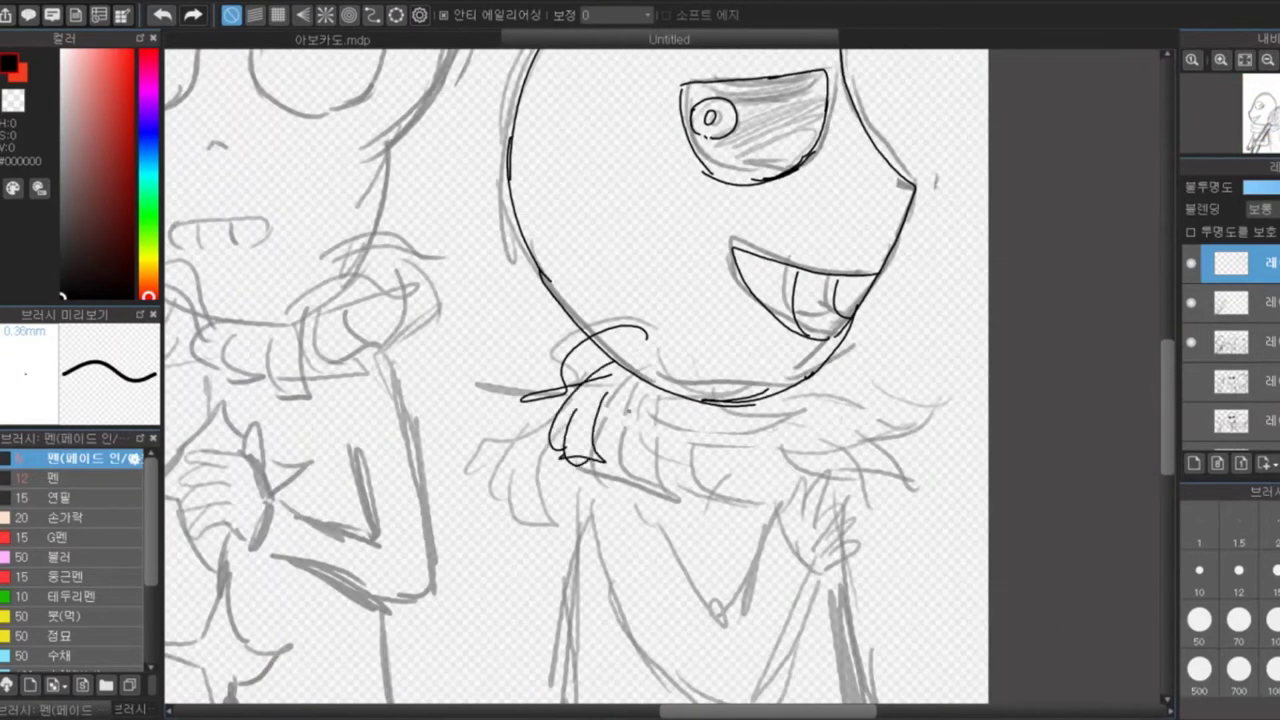
drag(760, 350, 895, 385)
drag(600, 370, 580, 480)
click(90, 478)
mouse_move(700, 410)
mouse_down()
mouse_move(780, 470)
mouse_move(870, 475)
mouse_up()
drag(600, 390, 520, 460)
click(90, 458)
Ink the right figure's body sides, bent arm and raised hand with separate fingers
scroll(600, 400, down, 3)
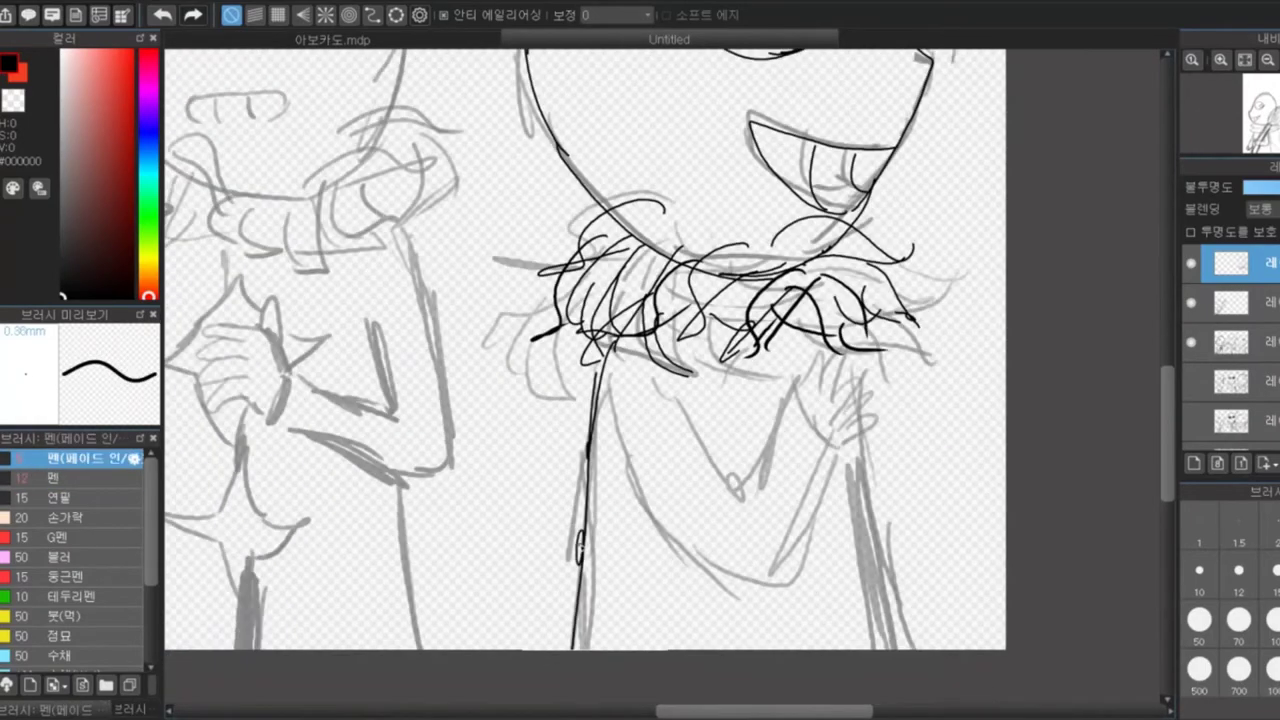
drag(600, 580, 770, 410)
key(ctrl+plus)
key(ctrl+plus)
mouse_move(540, 460)
mouse_down()
mouse_move(688, 300)
mouse_move(700, 435)
mouse_up()
drag(745, 335, 790, 485)
key(ctrl+minus)
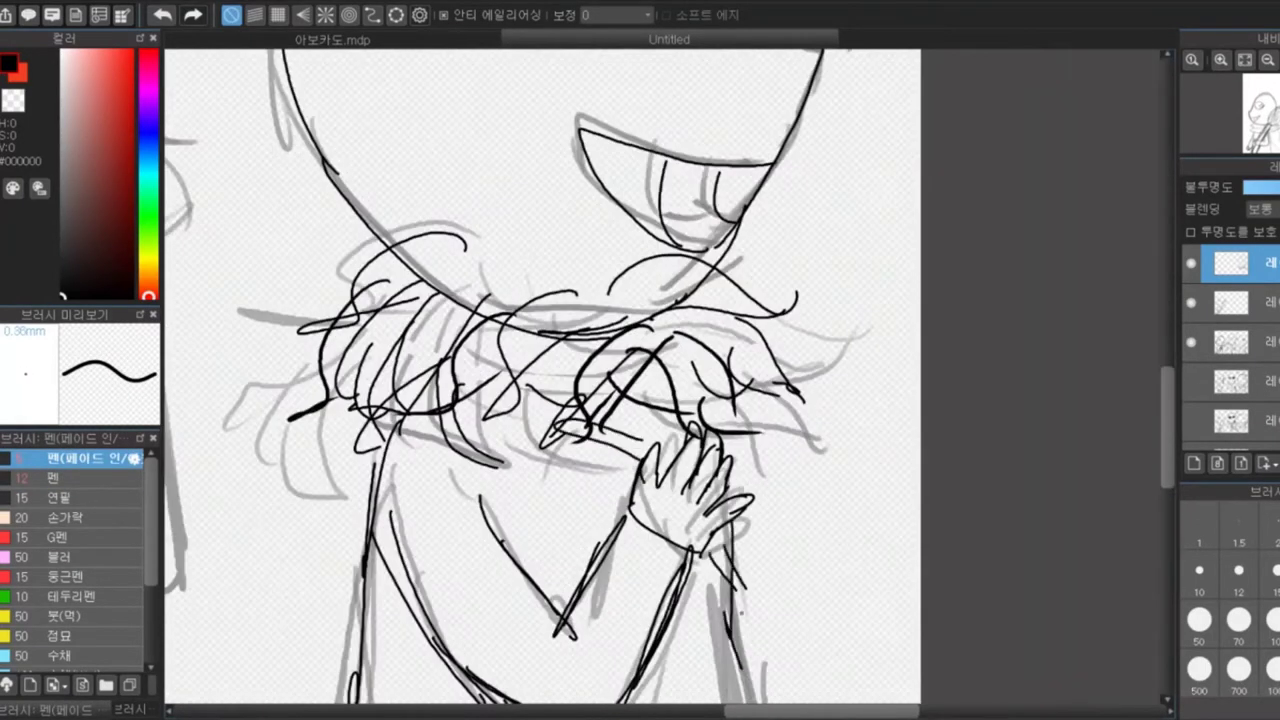
Add a new layer above the existing lineart for inking the middle figure
key(ctrl+minus)
key(ctrl+plus)
click(1230, 302)
key(ctrl+minus)
click(1230, 342)
click(1230, 263)
key(ctrl+plus)
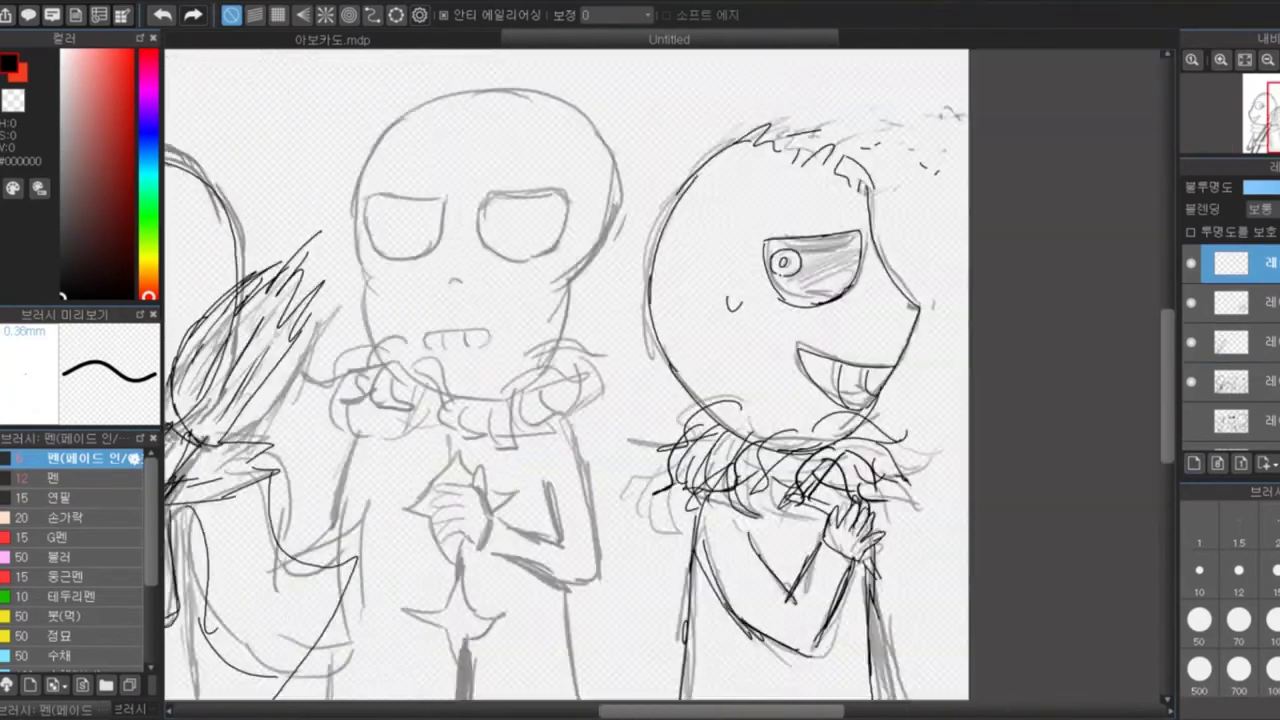
Ink the middle figure's skull outline, flat-topped eyes, small nose and row of teeth
key(ctrl+plus)
drag(365, 418, 545, 605)
key(ctrl+plus)
drag(515, 340, 690, 360)
key(ctrl+plus)
mouse_move(486, 251)
mouse_down()
mouse_move(686, 263)
mouse_move(530, 420)
mouse_up()
drag(690, 260, 650, 430)
Ink the middle figure's ruffled collar with wavy strokes along the chin and both sides
key(ctrl+minus)
drag(500, 418, 612, 425)
drag(436, 408, 408, 570)
drag(395, 455, 268, 510)
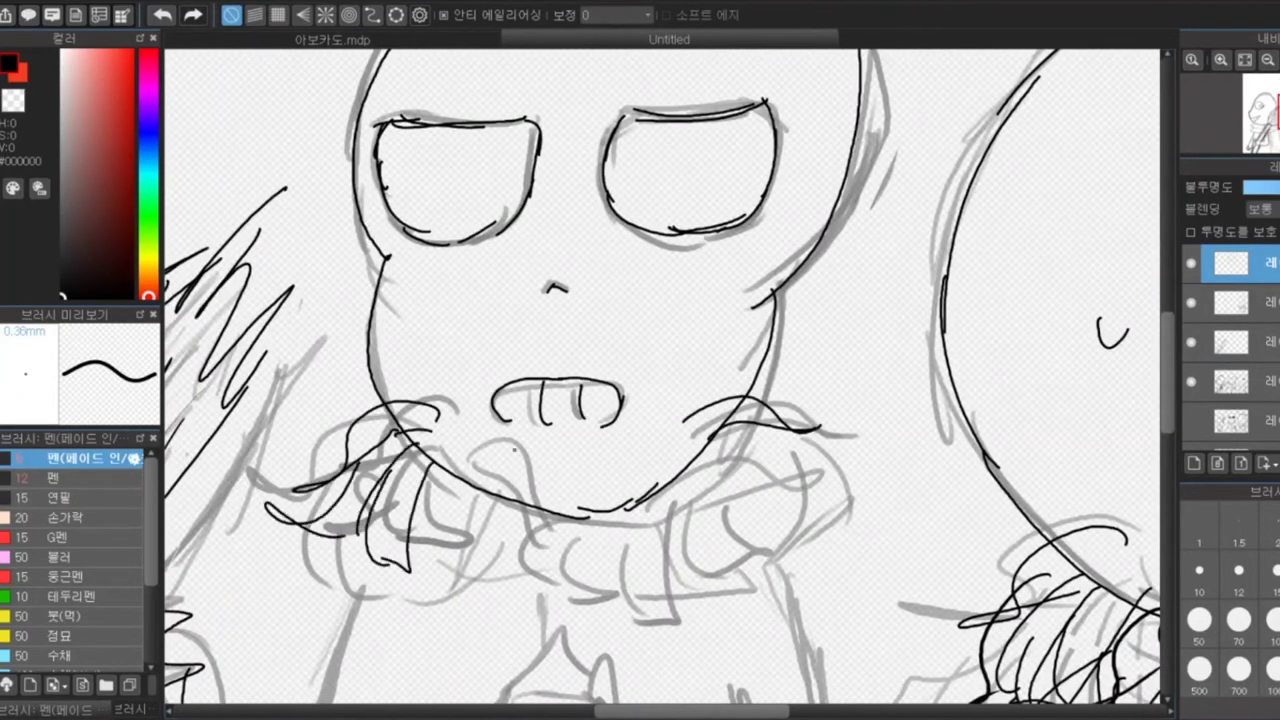
drag(770, 438, 735, 515)
drag(436, 465, 390, 588)
drag(790, 440, 796, 505)
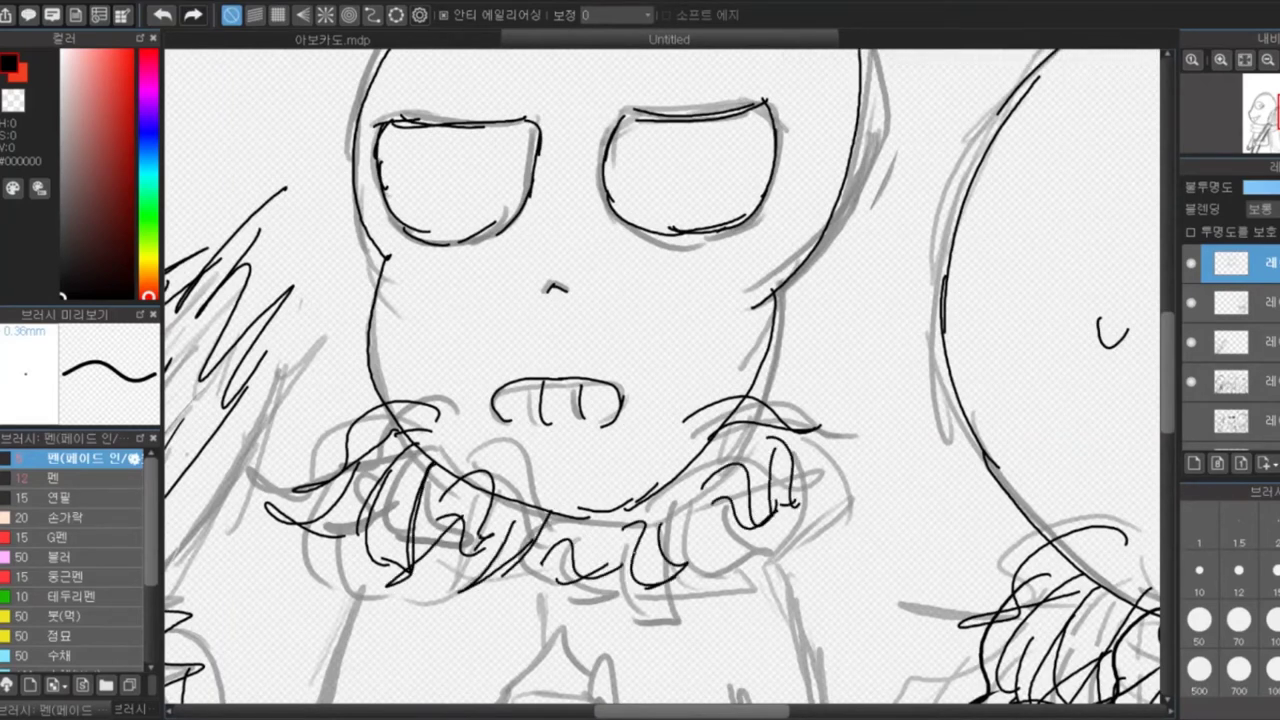
Ink the middle figure's body, bent arm, gripping hand and the star-tipped staff it holds
scroll(660, 380, down, 2)
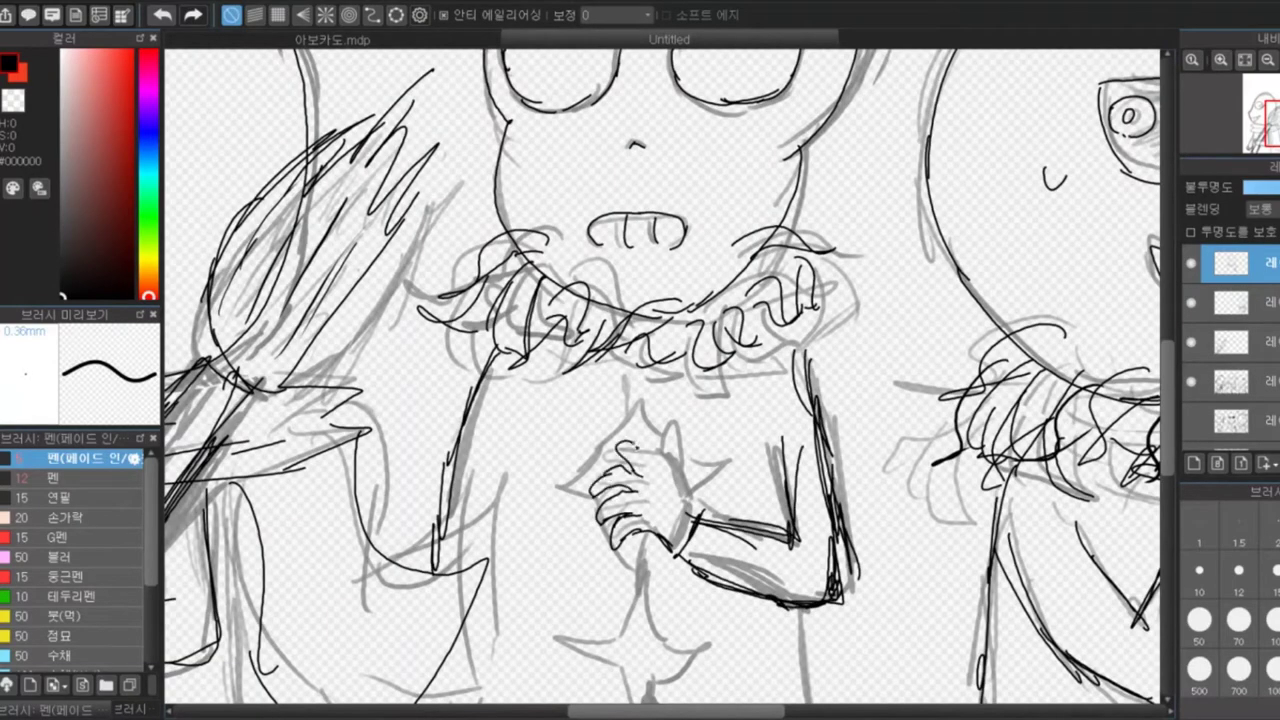
scroll(660, 380, down, 3)
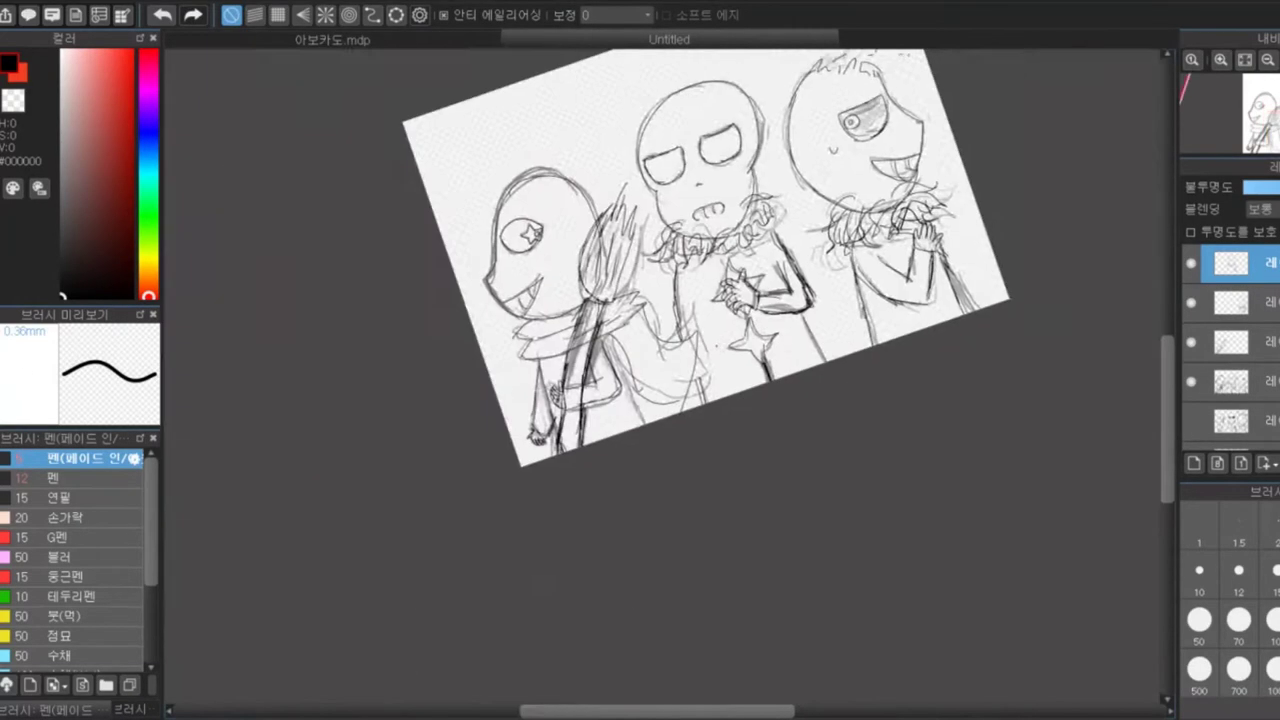
scroll(660, 380, up, 2)
scroll(660, 380, down, 2)
scroll(660, 380, down, 2)
Draw curved stalks with dangling star ornaments above the three heads on an empty layer with the Pen brush
click(1231, 381)
click(95, 478)
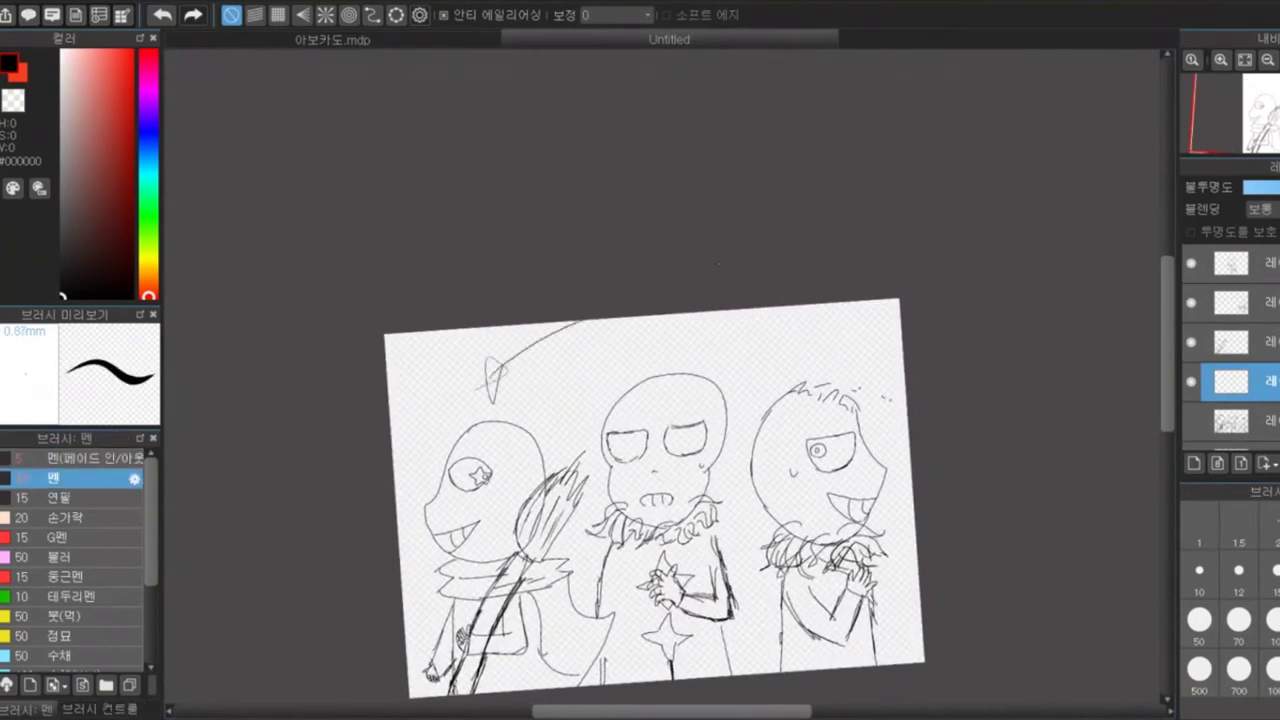
click(1239, 620)
drag(592, 365, 735, 323)
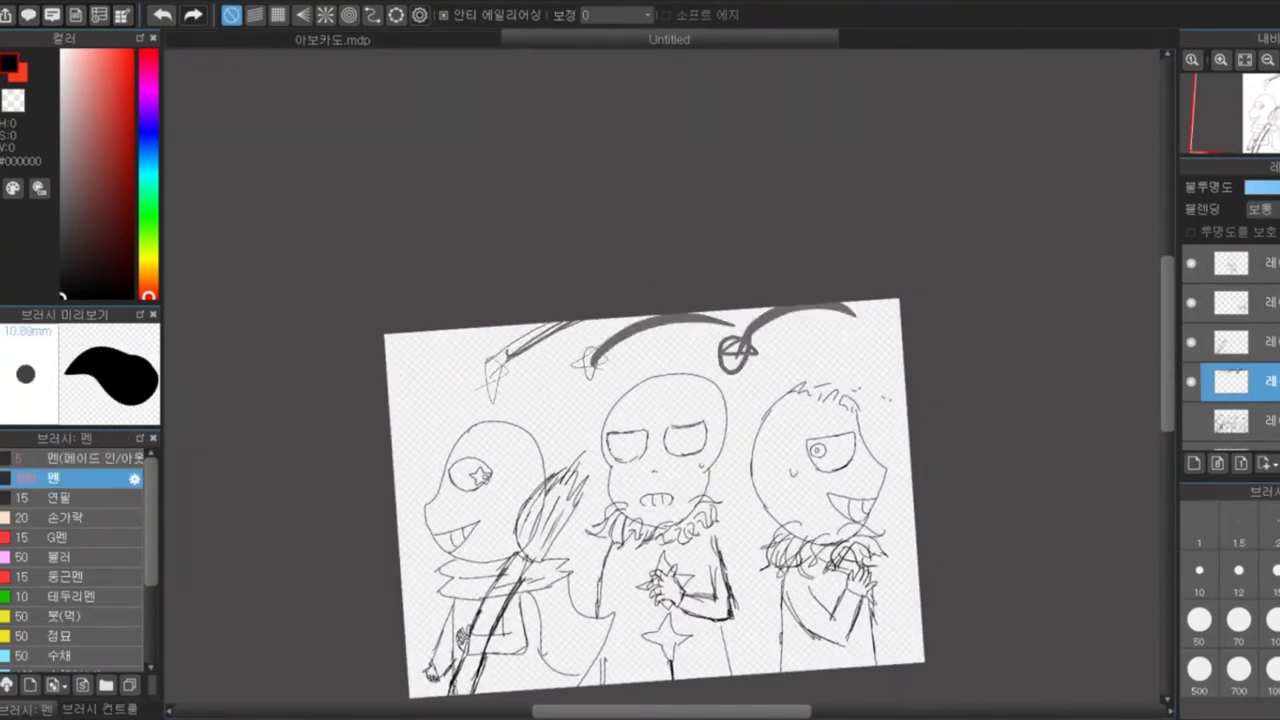
Re-ink the left figure's head outline on a new layer over its faded first lineart
click(1231, 342)
scroll(484, 422, up, 5)
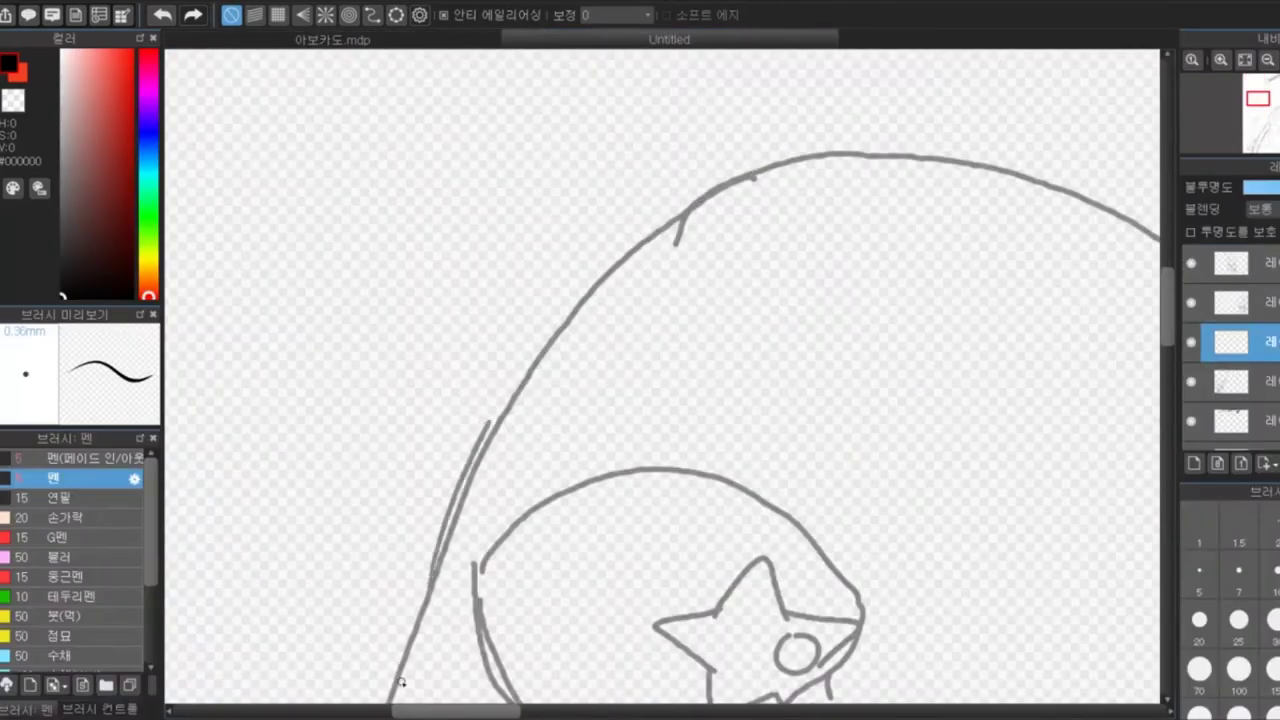
drag(608, 371, 1071, 143)
drag(543, 357, 700, 43)
drag(443, 43, 471, 586)
scroll(660, 380, up, 5)
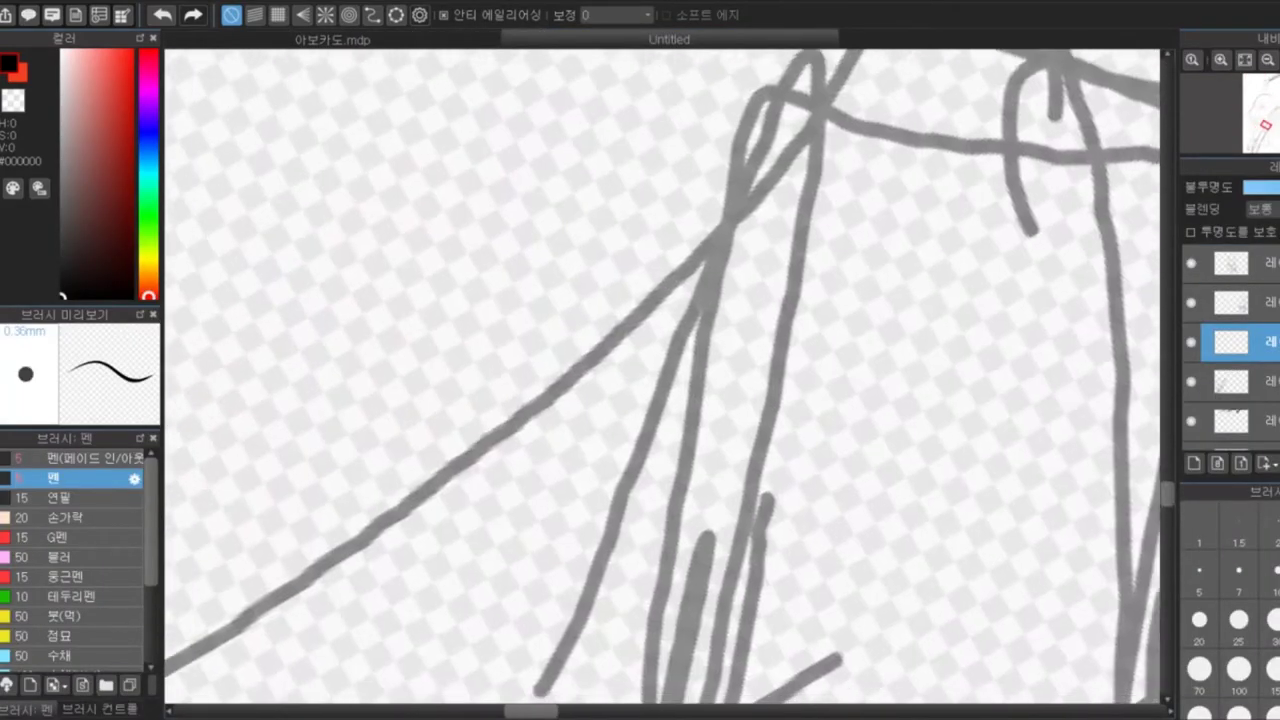
drag(163, 600, 900, 71)
scroll(660, 380, down, 3)
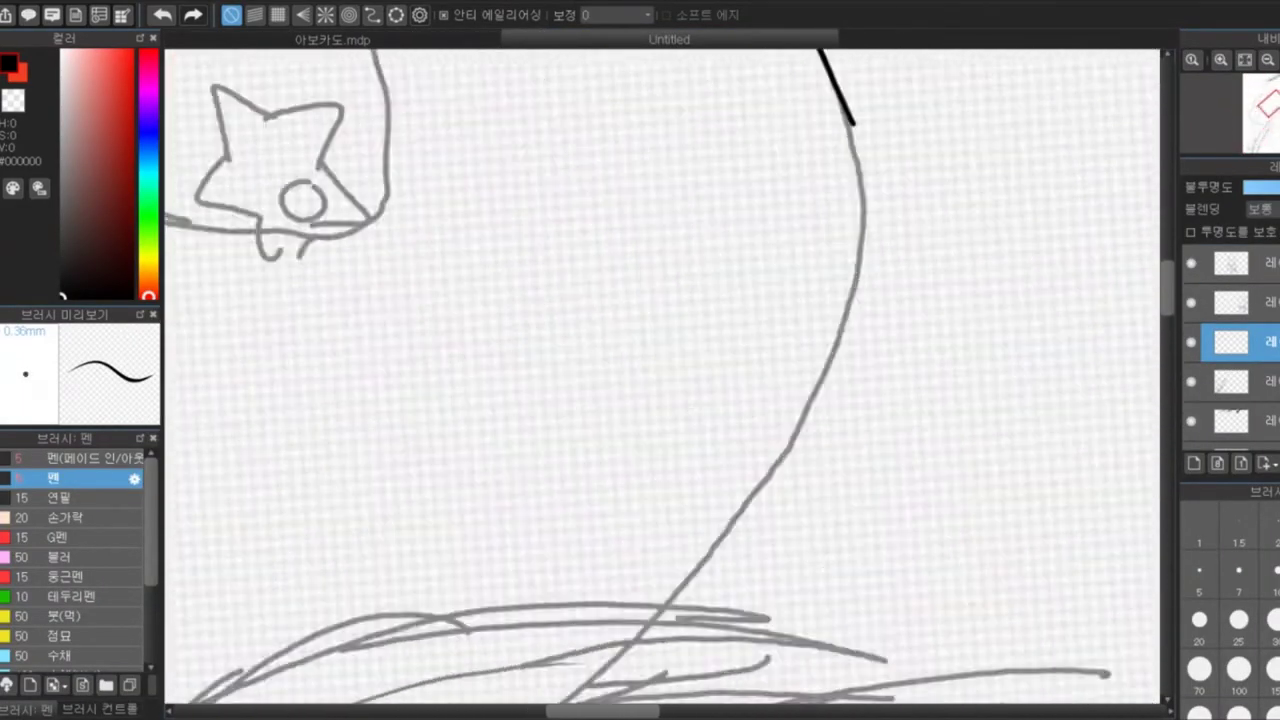
drag(972, 148, 882, 388)
scroll(965, 228, down, 3)
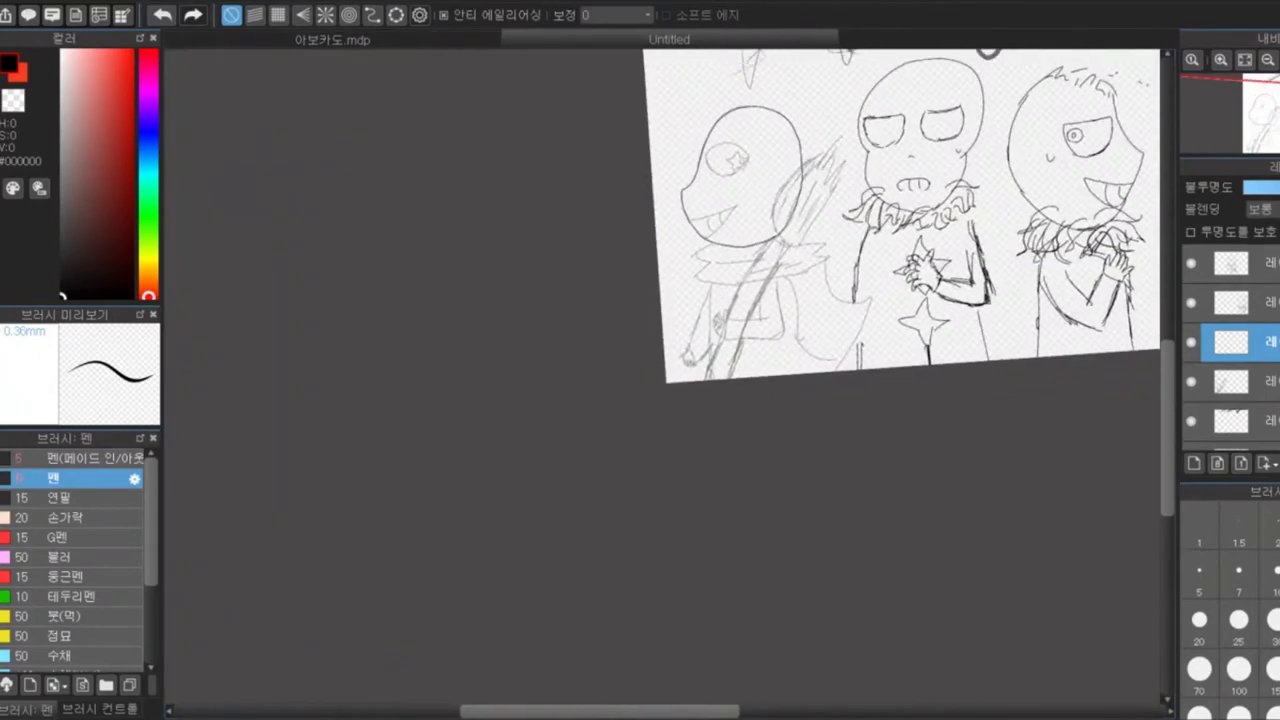
Re-ink the left figure's oval eye with star pupil and its toothed grin
scroll(727, 580, up, 3)
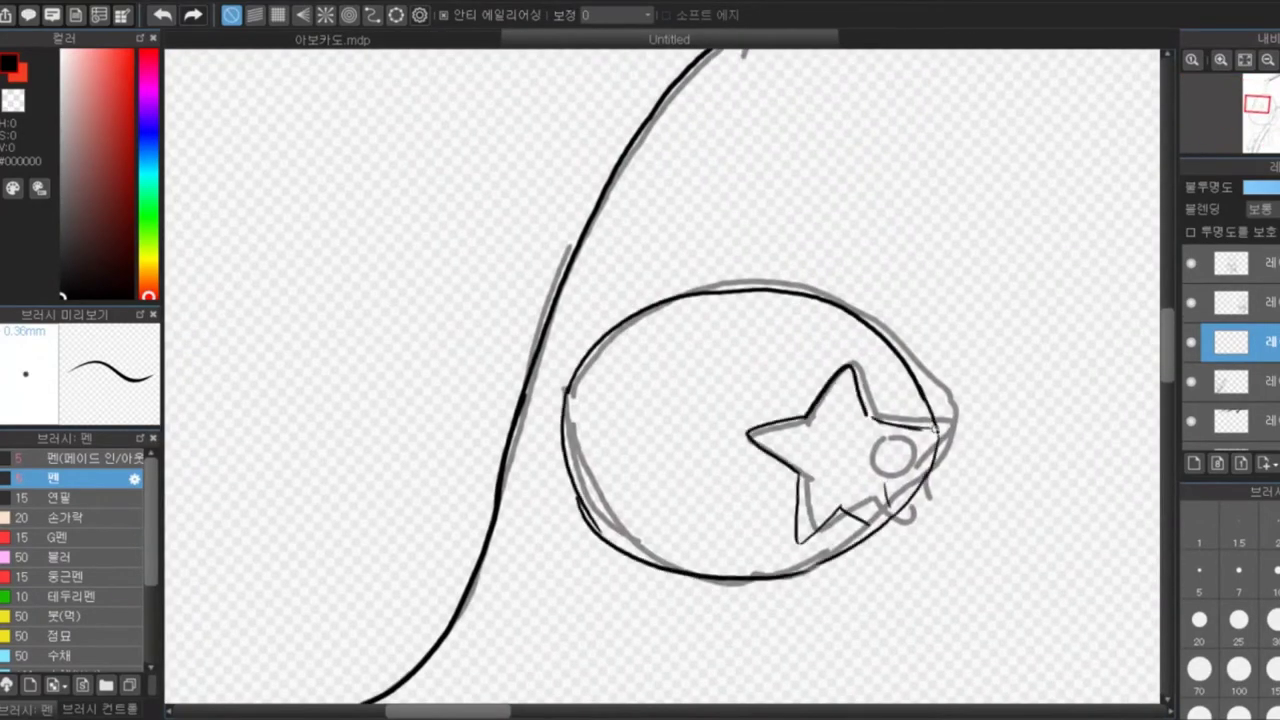
scroll(660, 380, down, 3)
scroll(660, 380, up, 3)
scroll(663, 331, down, 2)
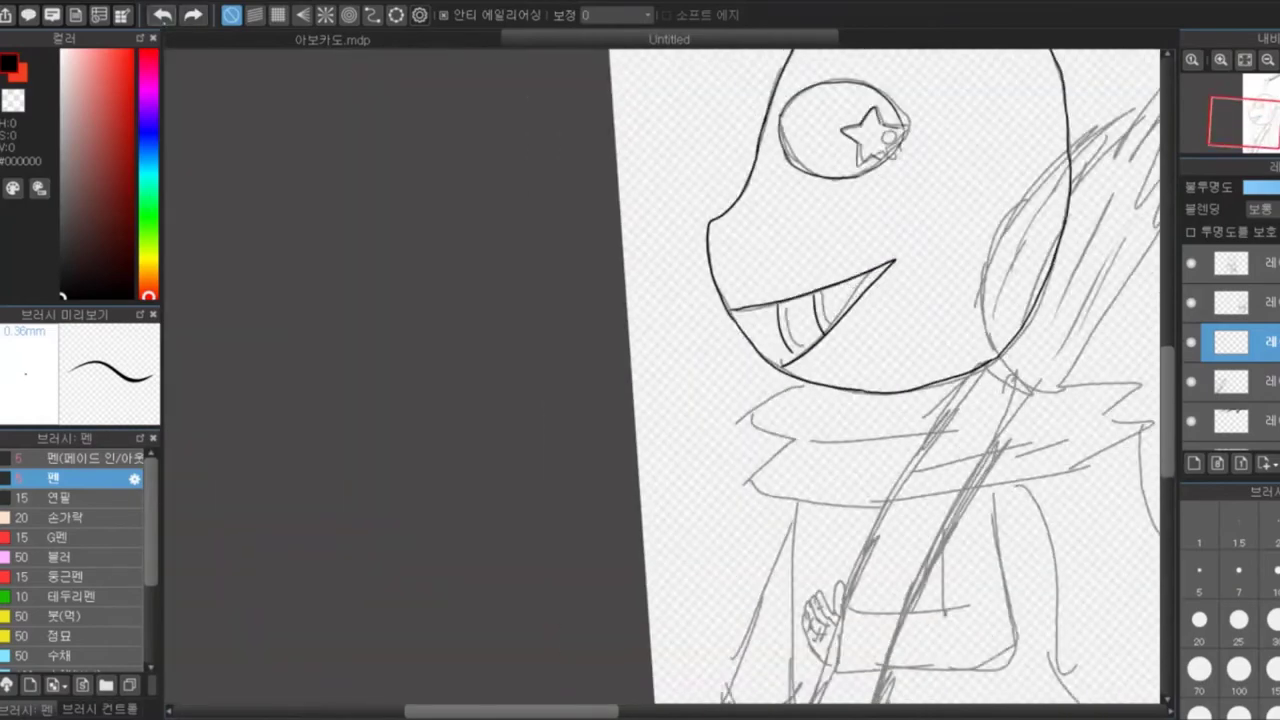
scroll(808, 209, up, 3)
scroll(661, 538, down, 3)
Re-ink the left figure's pointed collar and the front line of its body
scroll(661, 538, up, 3)
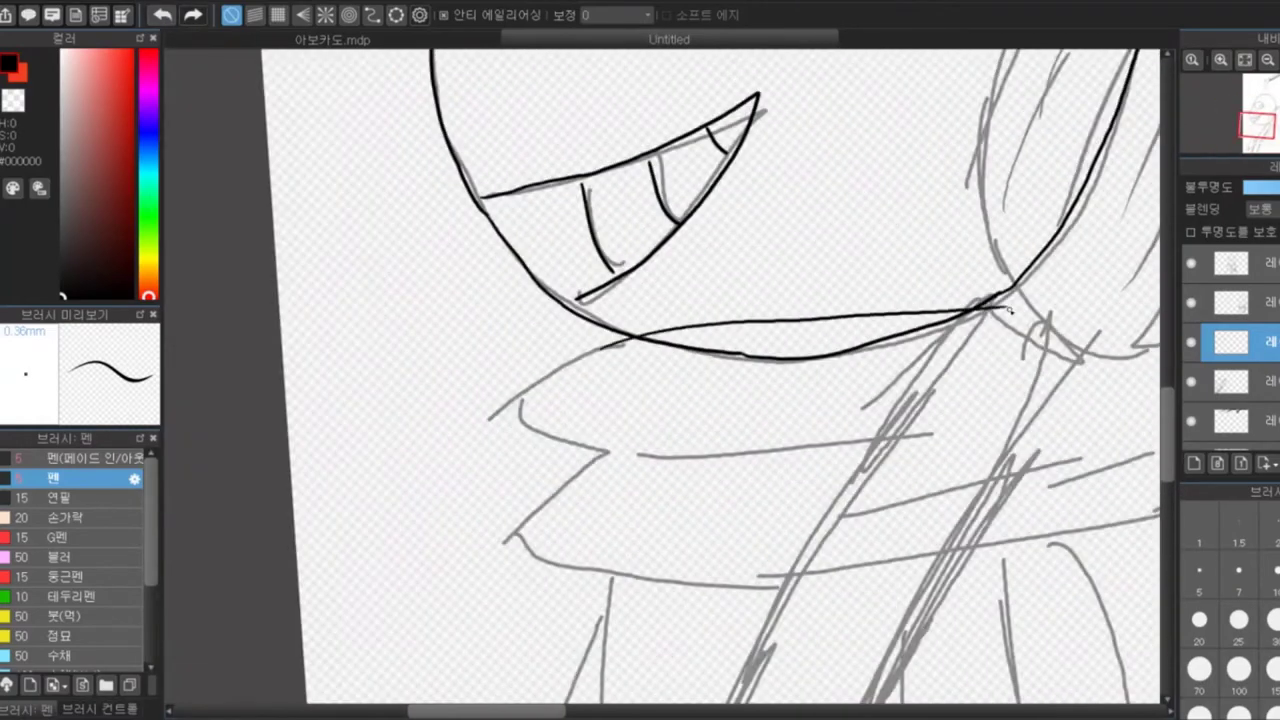
scroll(660, 380, down, 2)
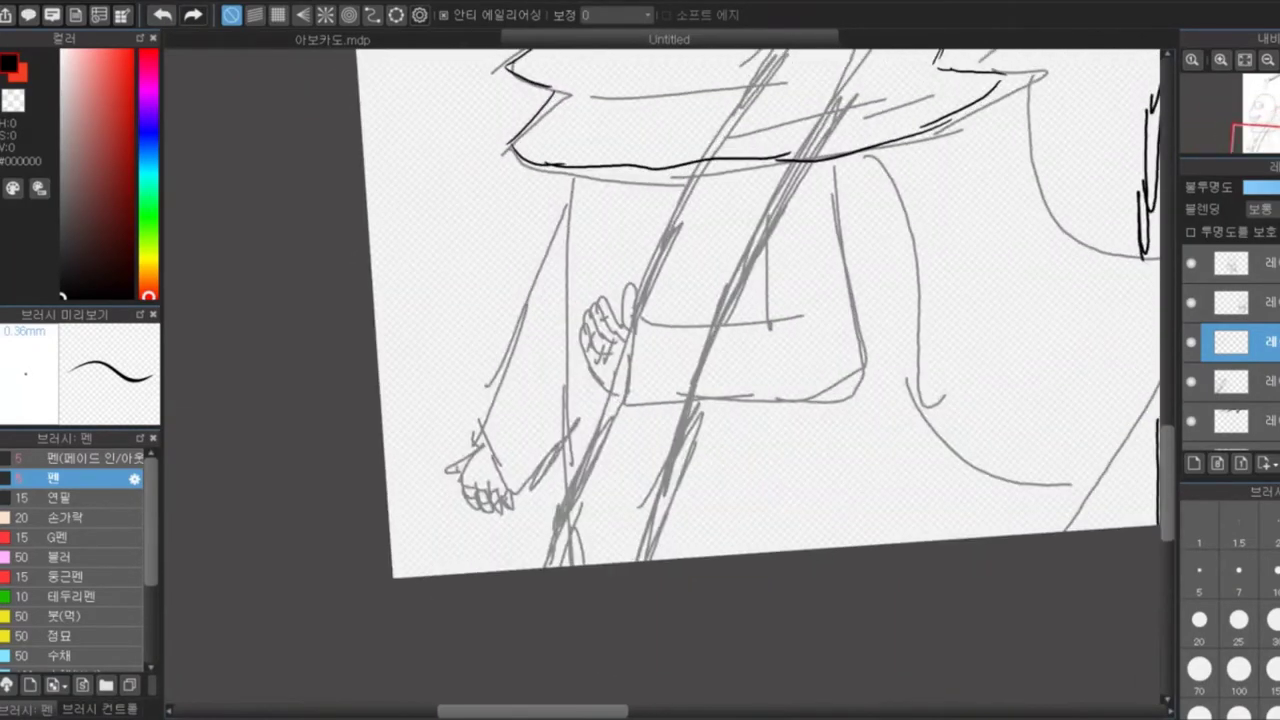
scroll(660, 380, up, 2)
scroll(660, 380, down, 3)
scroll(659, 288, up, 3)
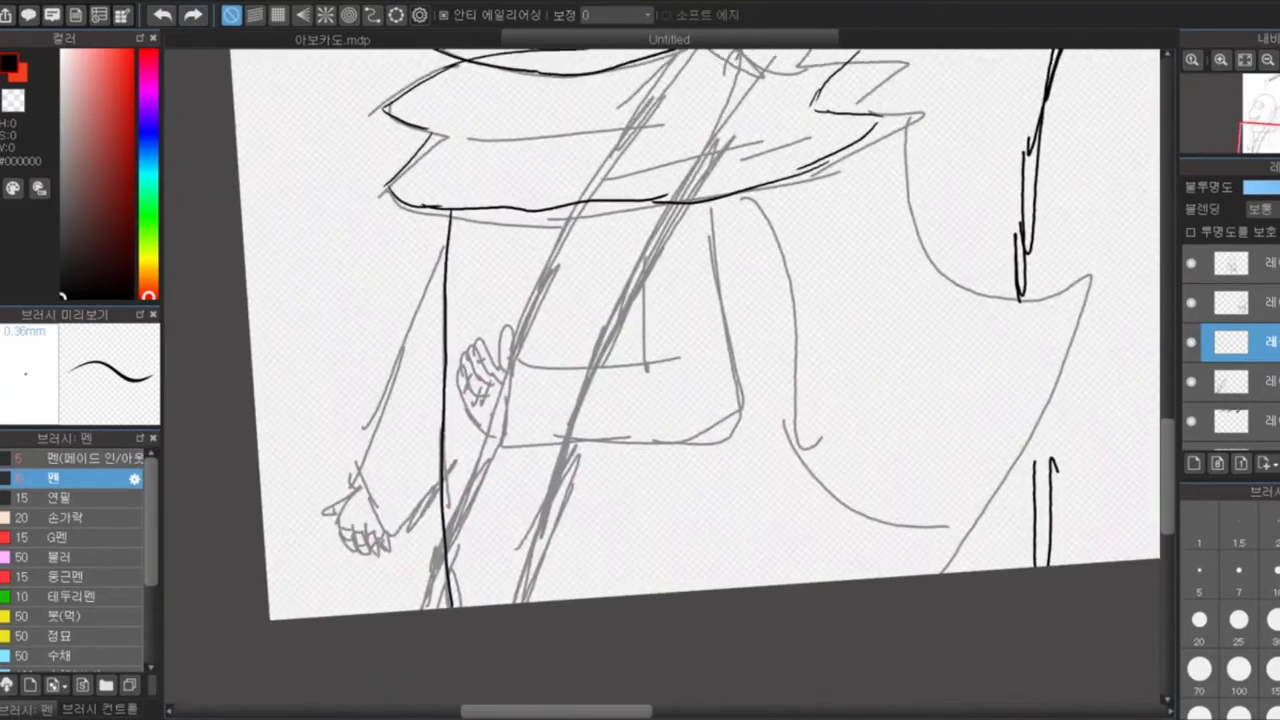
Re-ink the left figure's bent arm, the paintbrush handle and the pointed cape behind its body
scroll(508, 387, up, 5)
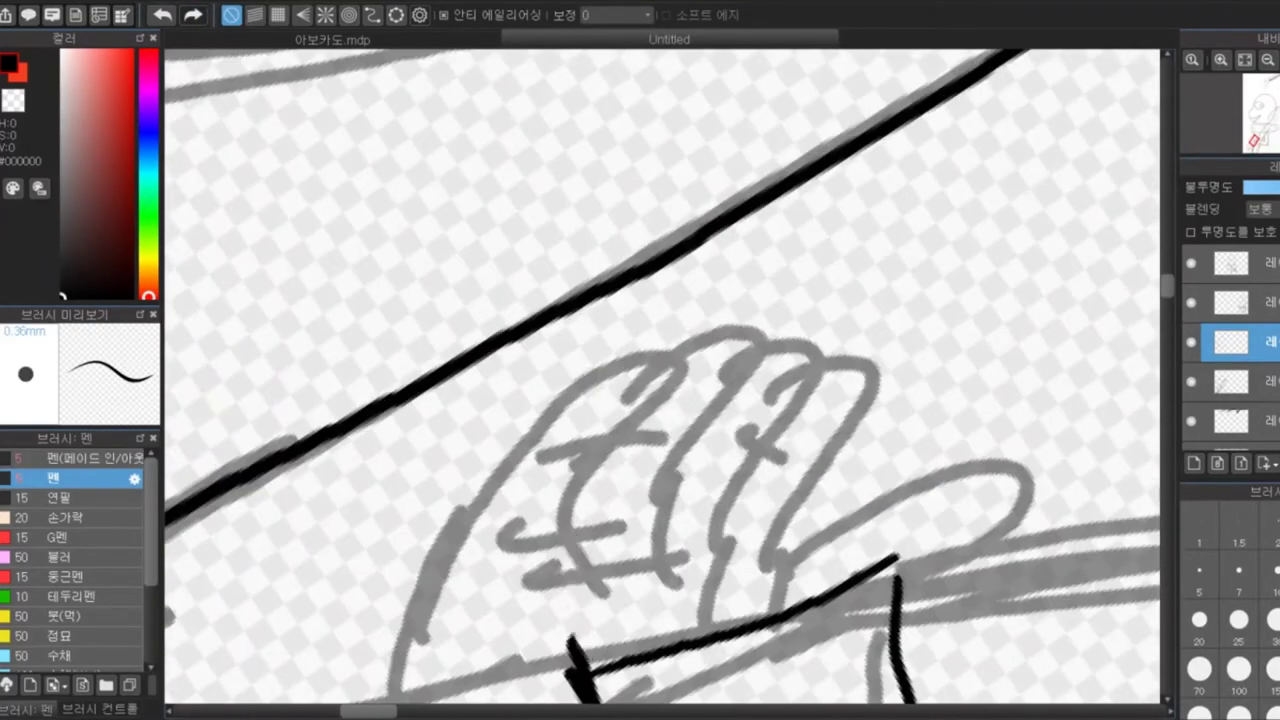
scroll(790, 503, down, 5)
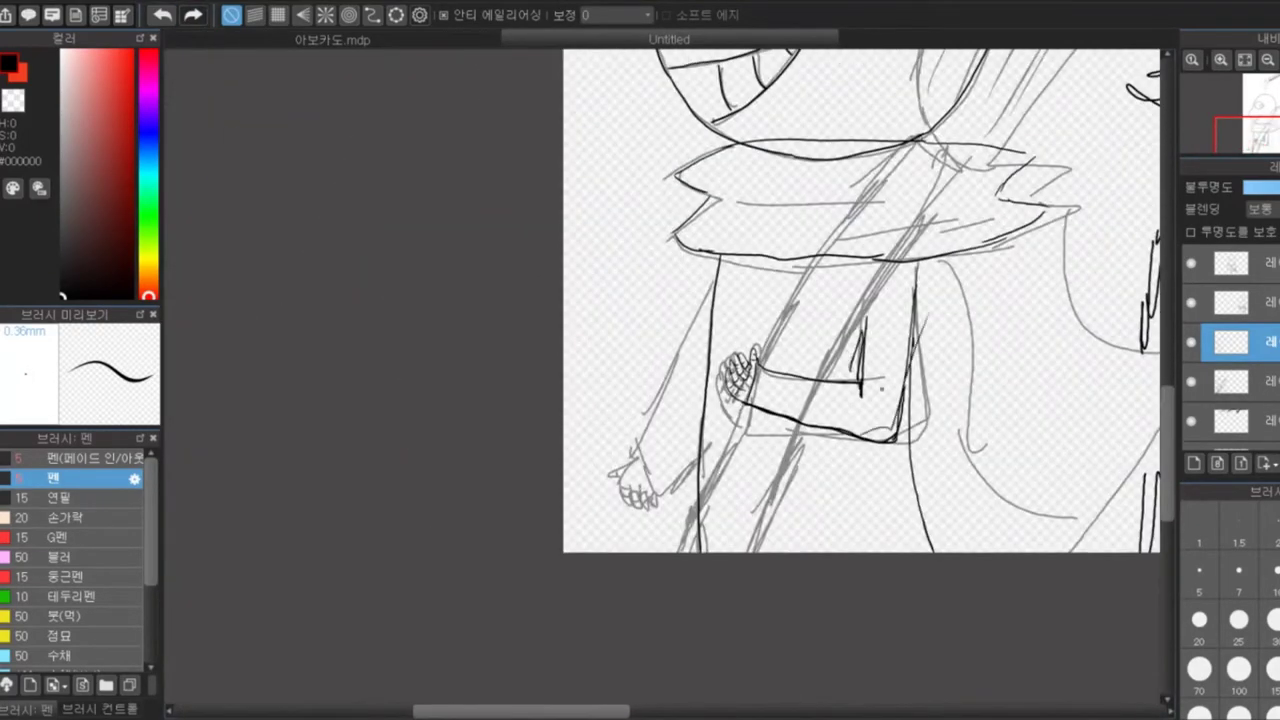
scroll(800, 360, down, 2)
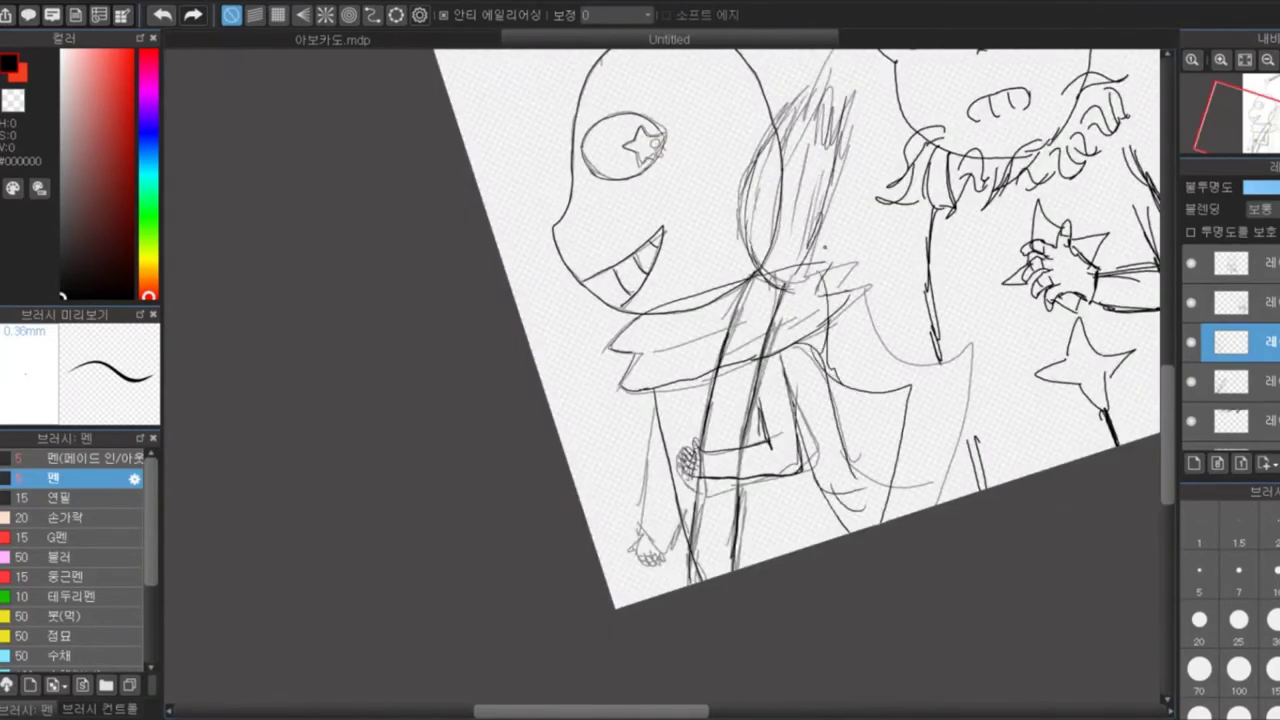
scroll(670, 370, up, 2)
scroll(670, 370, down, 4)
scroll(670, 370, up, 3)
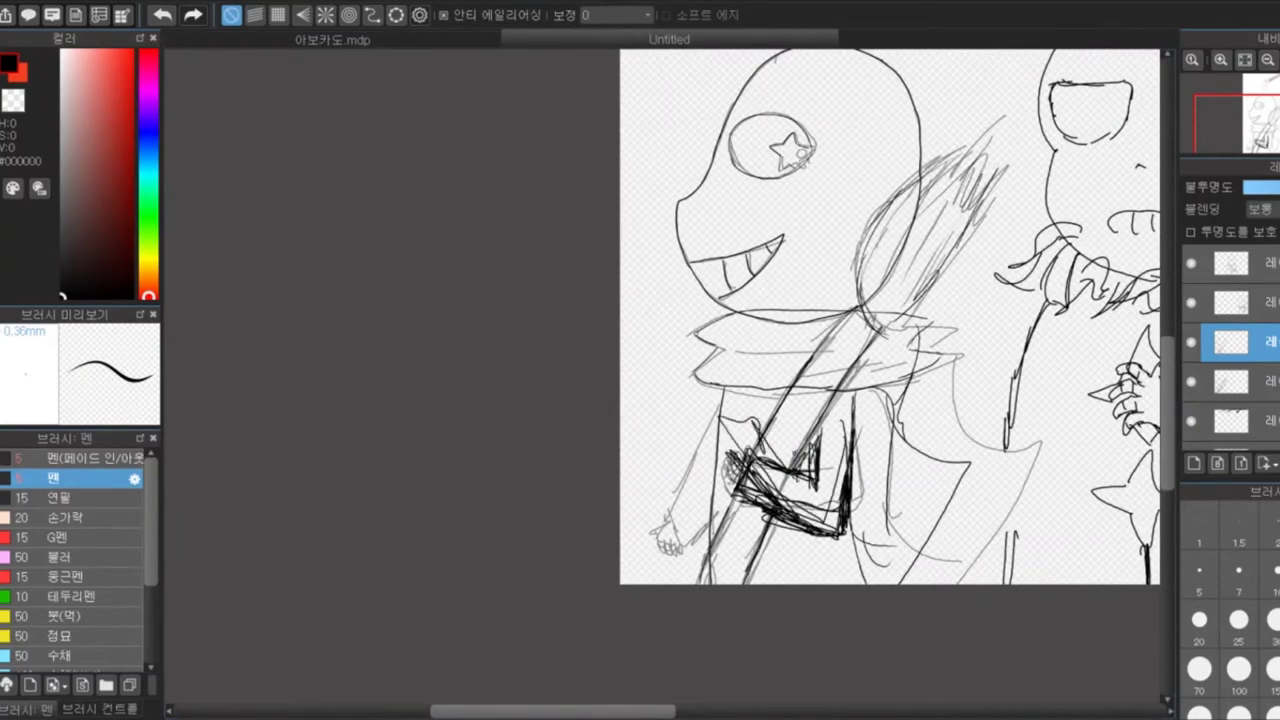
Select the left figure's re-inked head and scale it down so it sits lower on the collar
scroll(890, 316, down, 3)
scroll(890, 316, up, 4)
key(m)
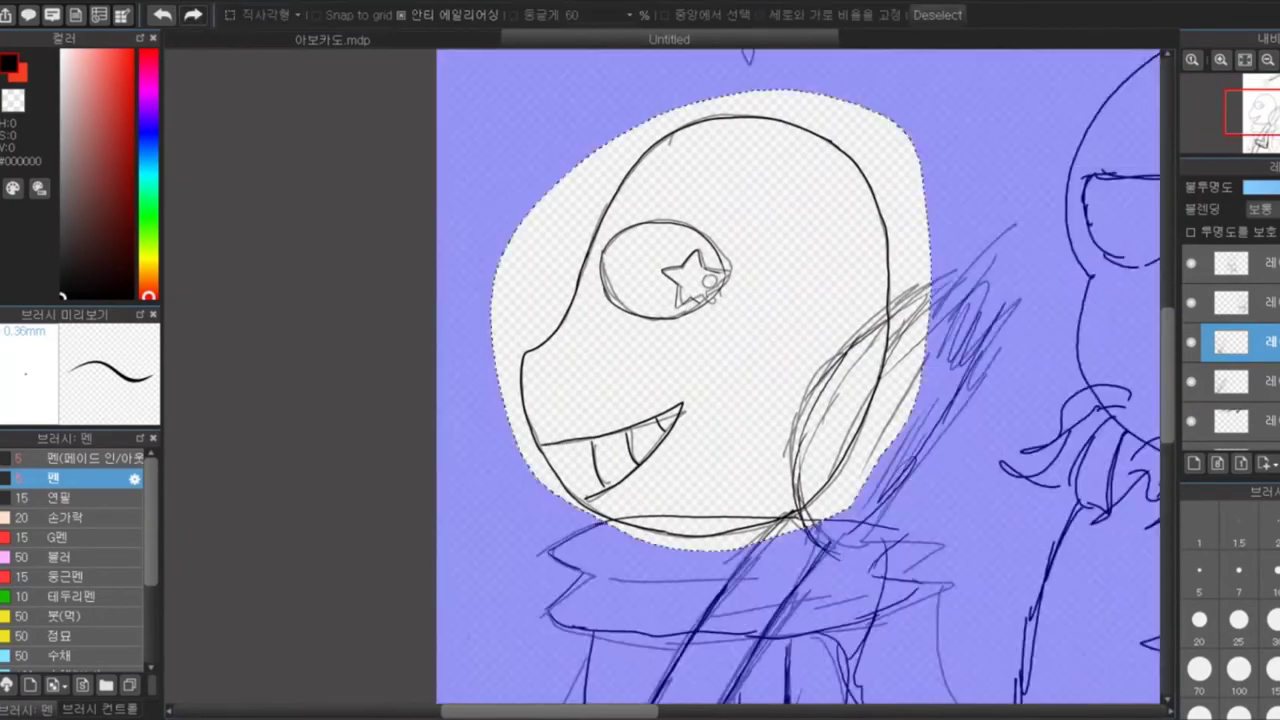
scroll(800, 380, down, 3)
key(ctrl+t)
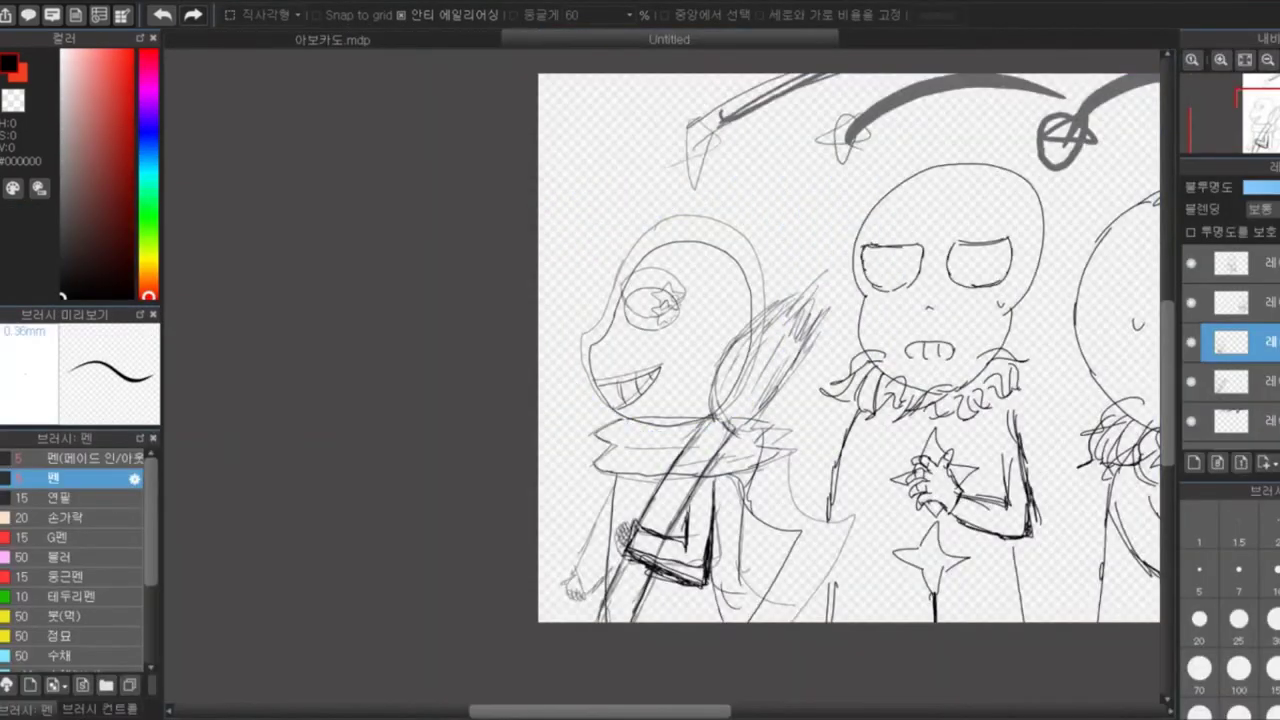
scroll(557, 320, up, 2)
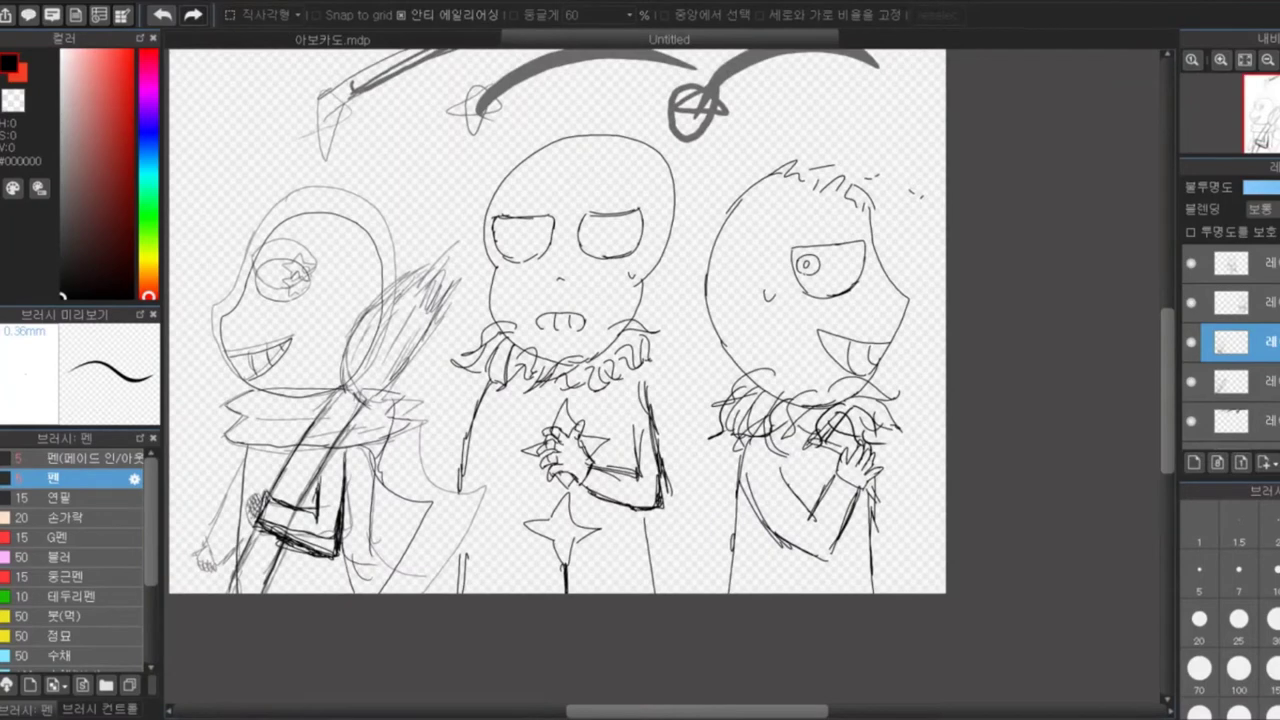
key(ctrl+z)
key(ctrl+t)
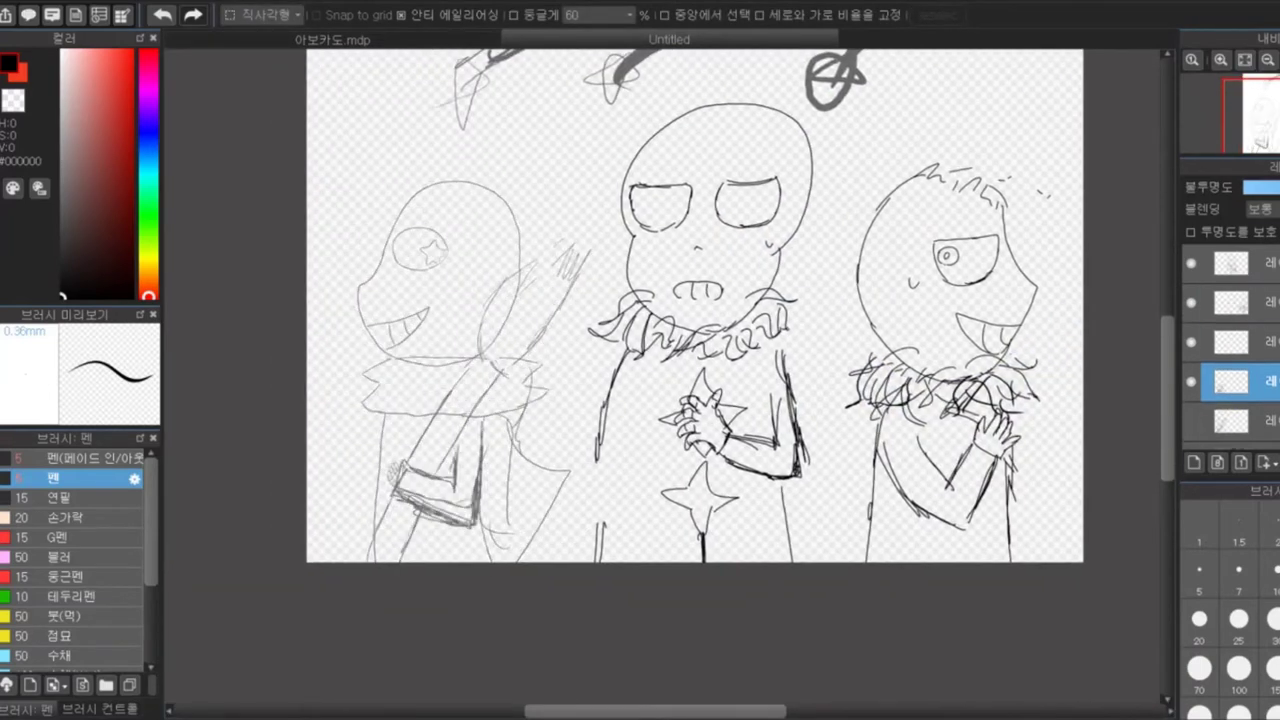
Trace the left figure's resized head outline, from forehead and jaw to the back of the skull, on a new layer
scroll(330, 240, up, 5)
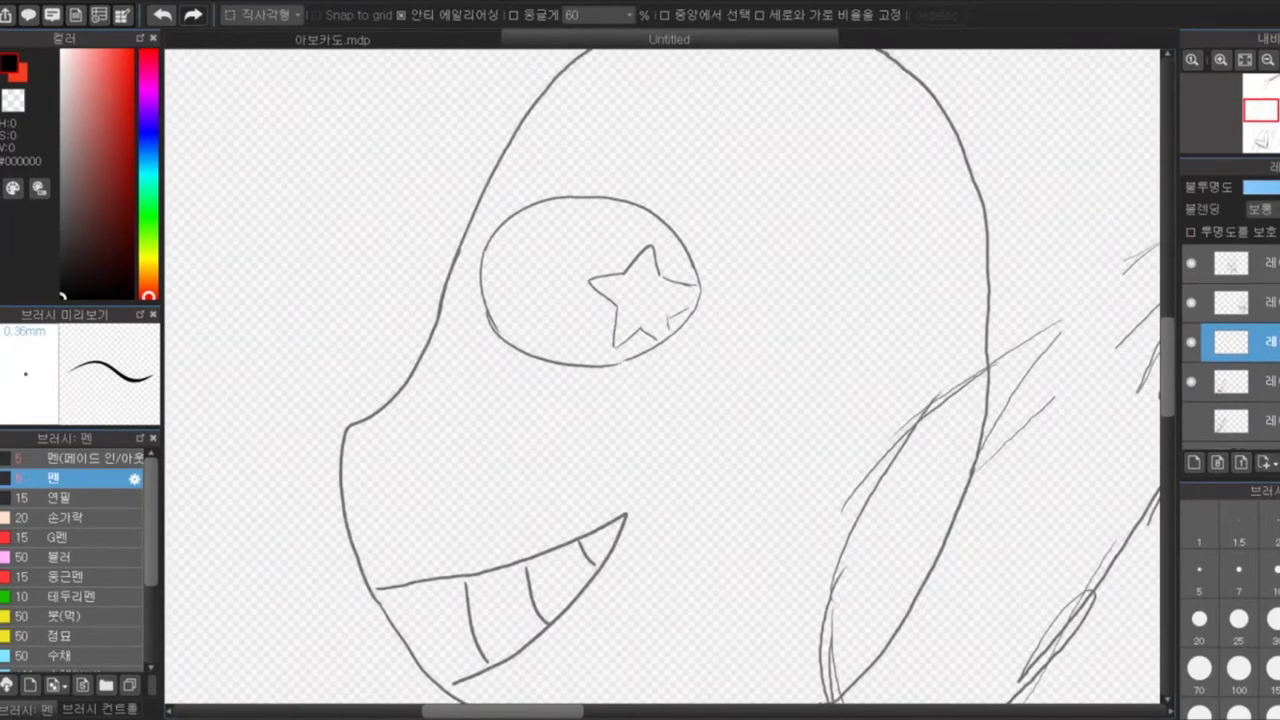
scroll(662, 376, up, 3)
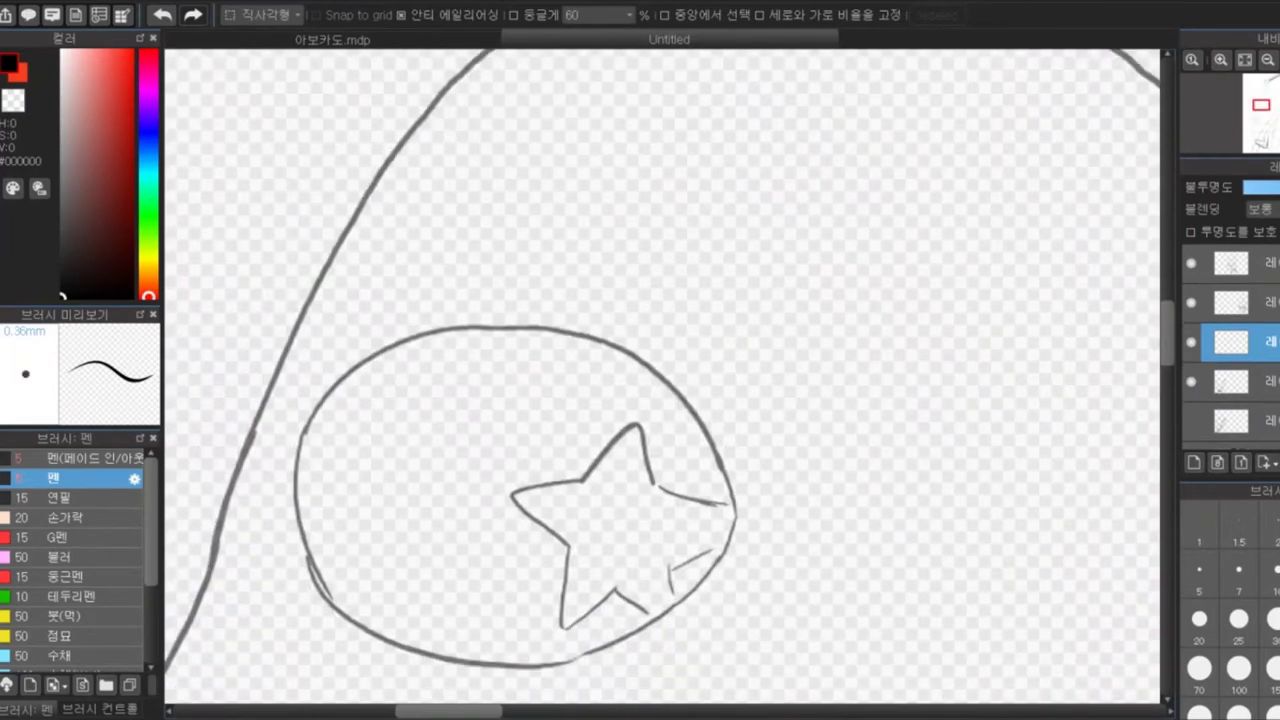
key(l)
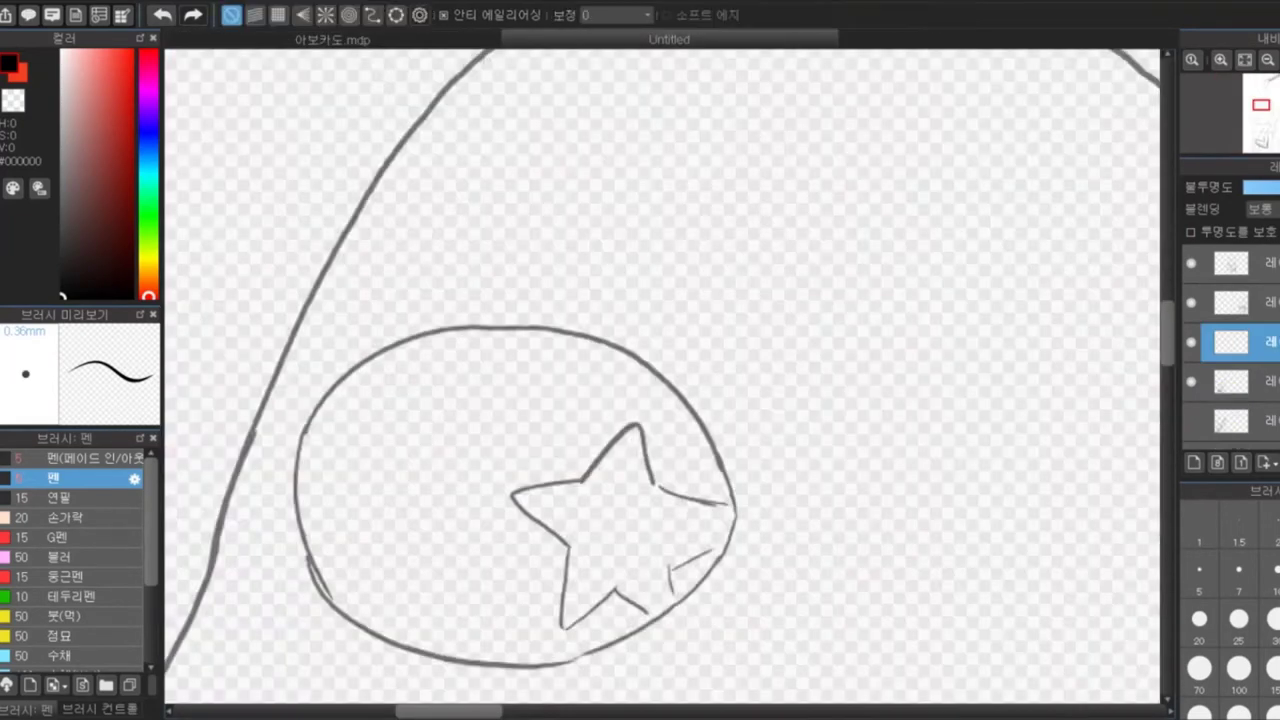
drag(486, 65, 214, 543)
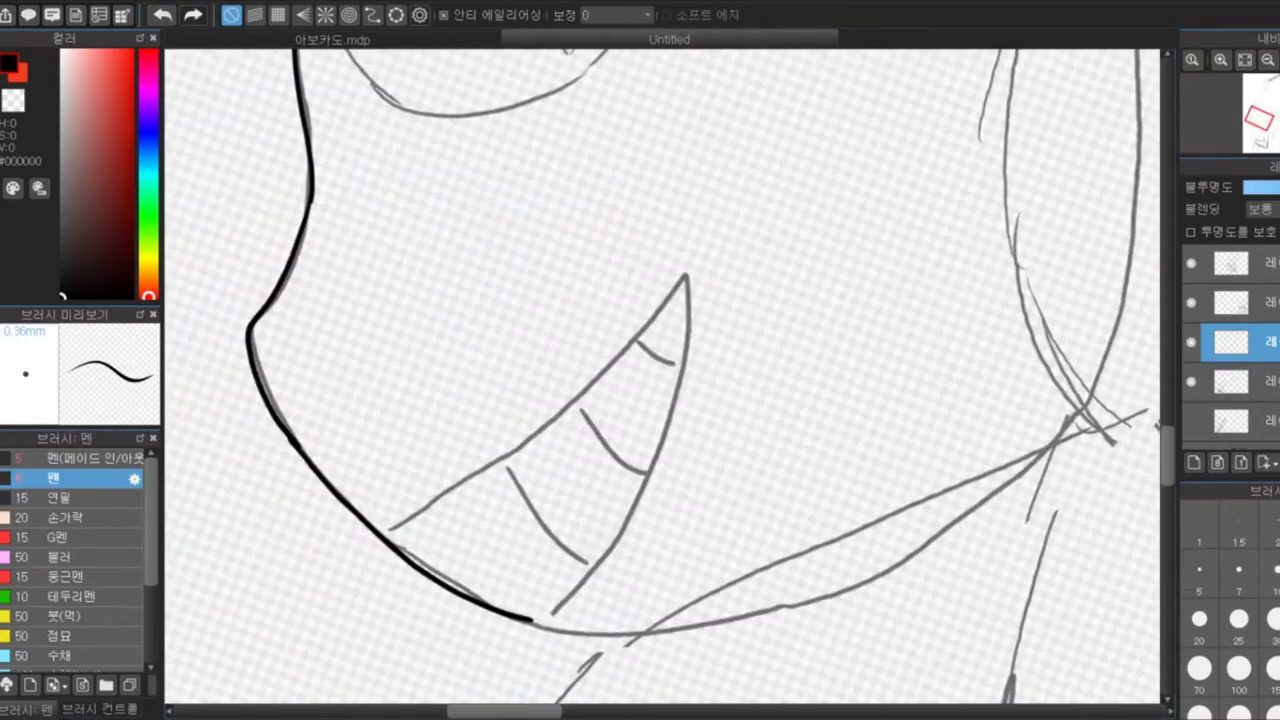
drag(464, 620, 742, 575)
drag(804, 340, 925, 55)
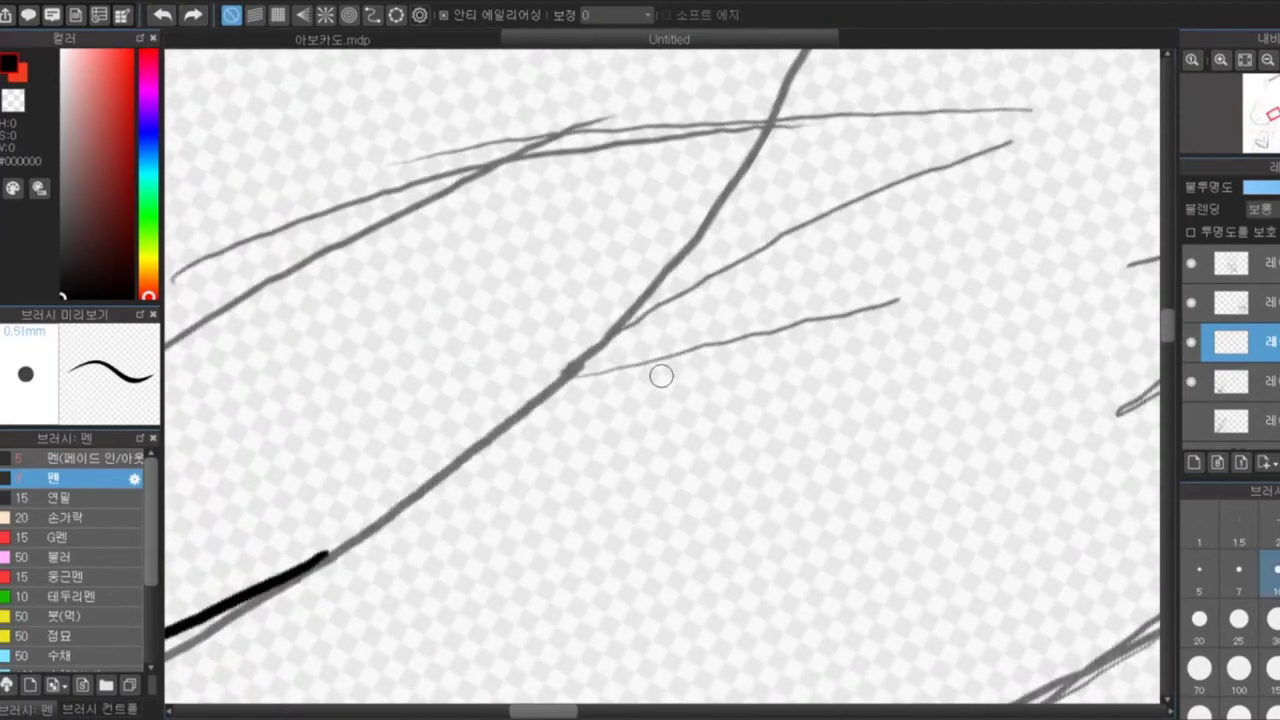
mouse_move(329, 549)
mouse_down()
mouse_move(594, 343)
mouse_move(769, 122)
mouse_move(748, 280)
mouse_up()
key(ctrl+z)
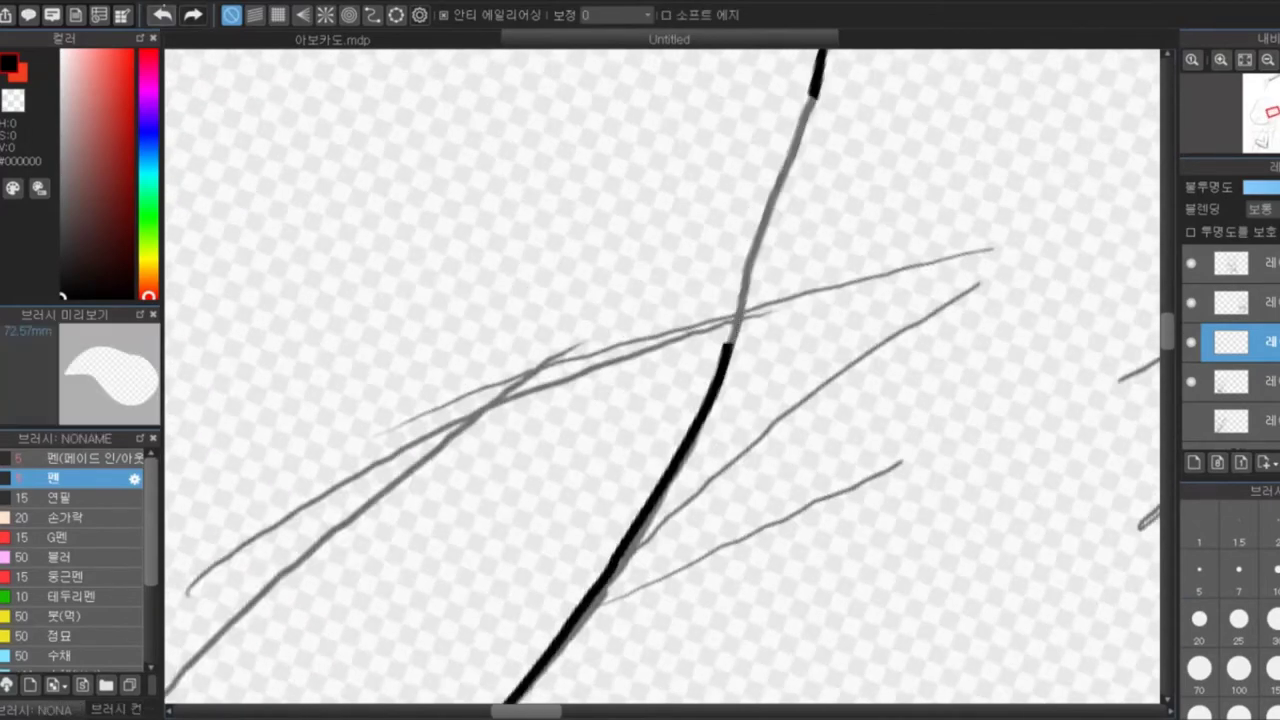
drag(812, 95, 735, 345)
mouse_move(815, 50)
mouse_down()
mouse_move(820, 212)
mouse_move(786, 330)
mouse_up()
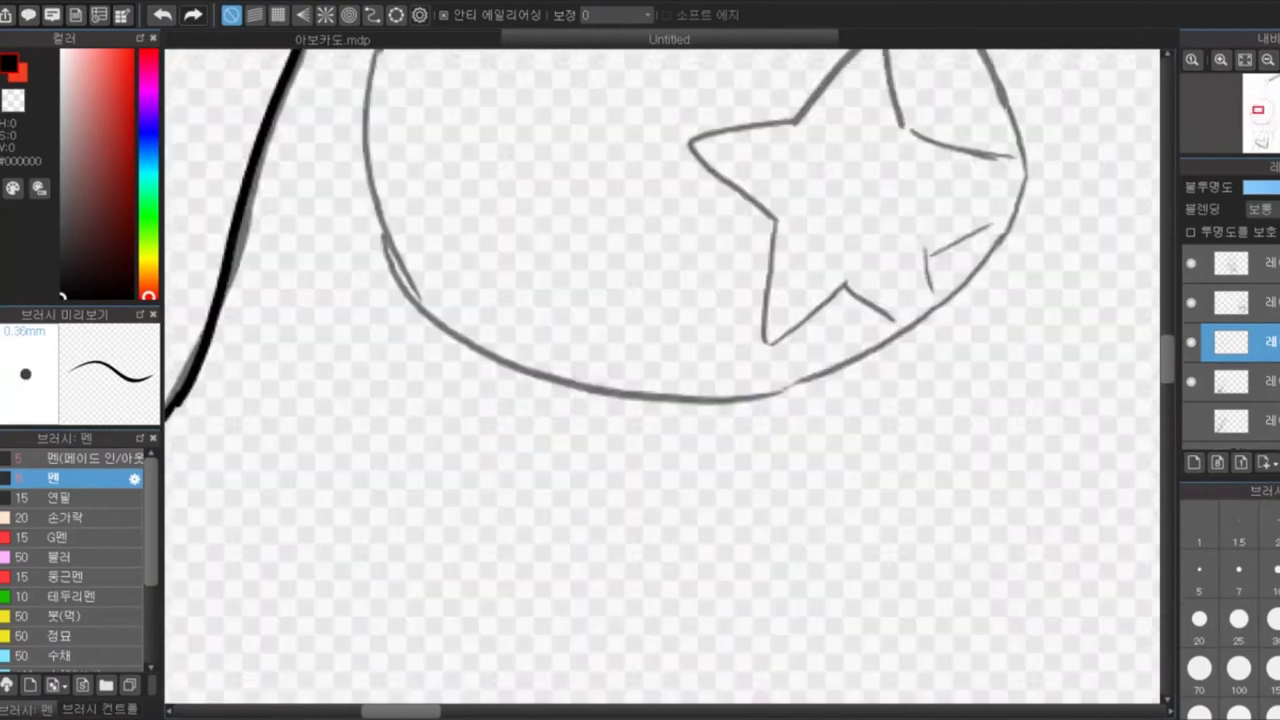
Ink the left figure's round eye, its star pupil and the toothed grin over the faded sketch
mouse_move(337, 317)
mouse_down()
mouse_move(600, 91)
mouse_move(352, 282)
mouse_up()
mouse_move(870, 348)
mouse_down()
mouse_move(740, 436)
mouse_move(860, 540)
mouse_move(980, 378)
mouse_up()
drag(955, 445, 895, 478)
drag(255, 335, 1006, 108)
drag(523, 300, 590, 540)
drag(487, 618, 1000, 130)
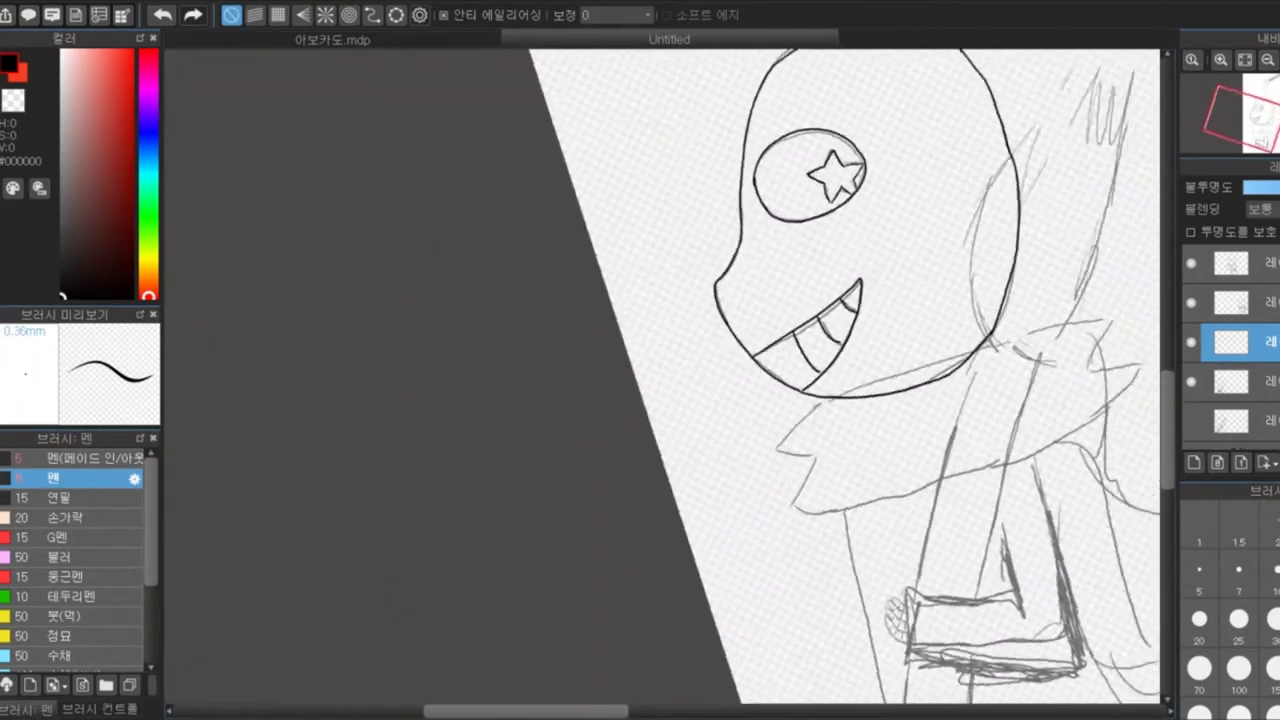
Draw the left figure's scarf with notched ends and its pointed tail hanging behind the body
mouse_move(285, 390)
mouse_down()
mouse_move(735, 302)
mouse_move(250, 620)
mouse_up()
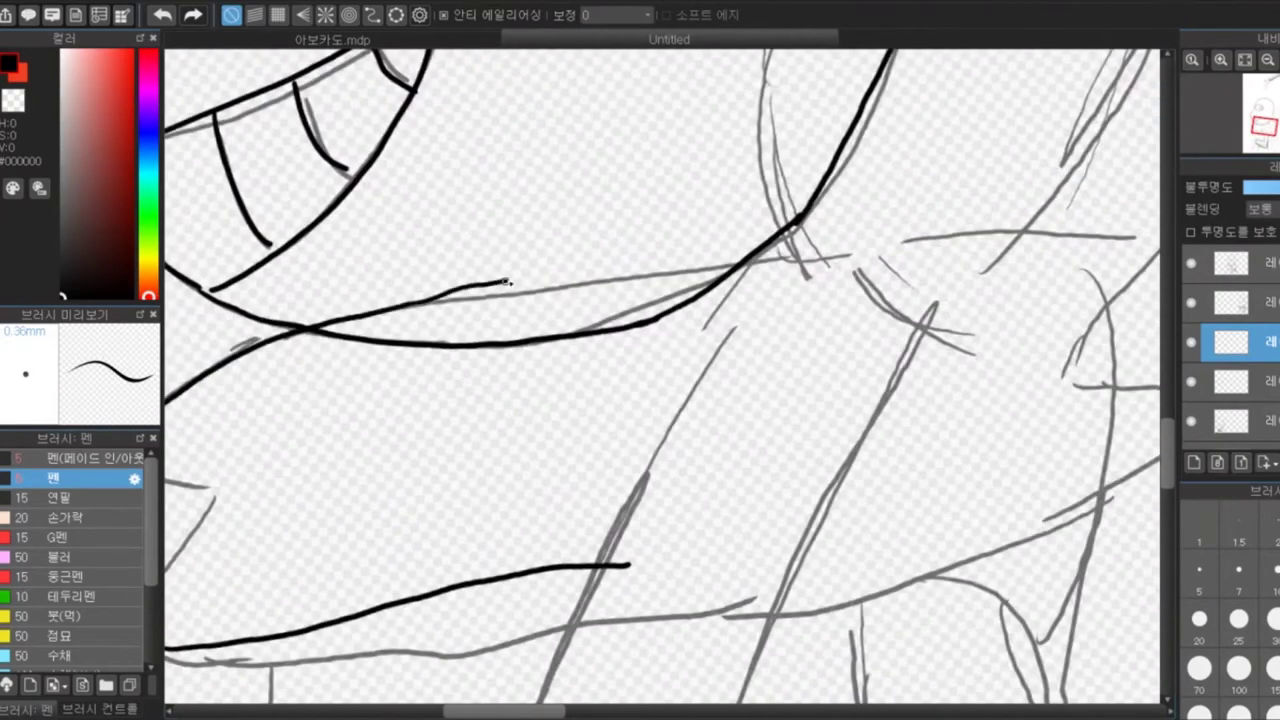
drag(502, 285, 1118, 240)
drag(1085, 245, 1100, 350)
drag(614, 566, 986, 528)
drag(1100, 335, 970, 540)
drag(985, 215, 920, 658)
drag(904, 248, 886, 622)
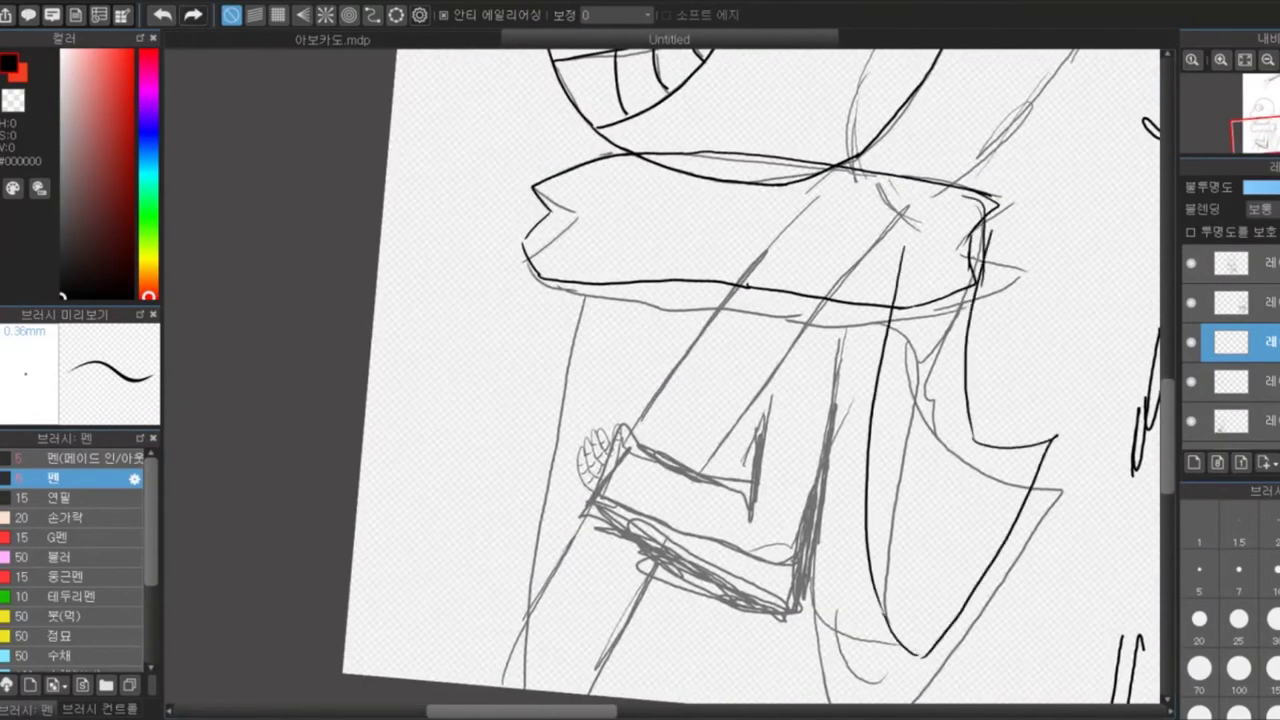
Re-ink the left figure's scarf band over its faded version, from the notched front to the lower edge
click(1230, 380)
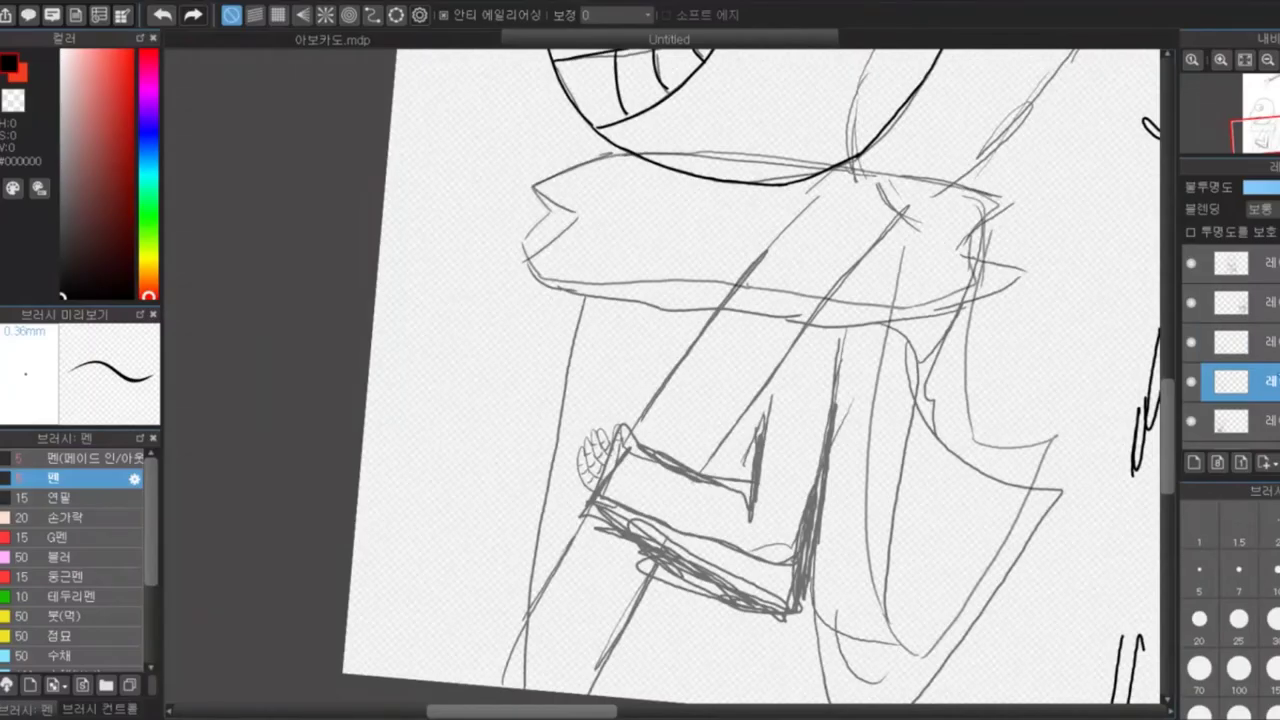
click(1230, 302)
click(1230, 380)
click(1230, 420)
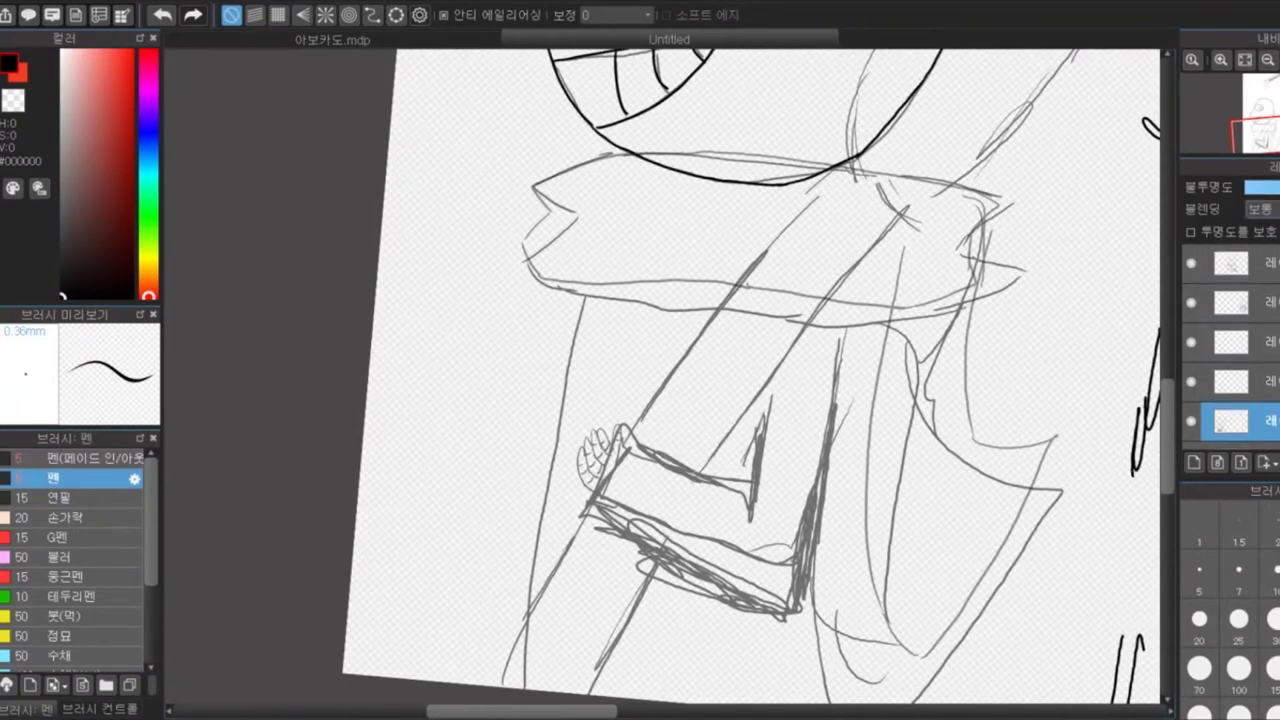
click(1230, 380)
click(1230, 341)
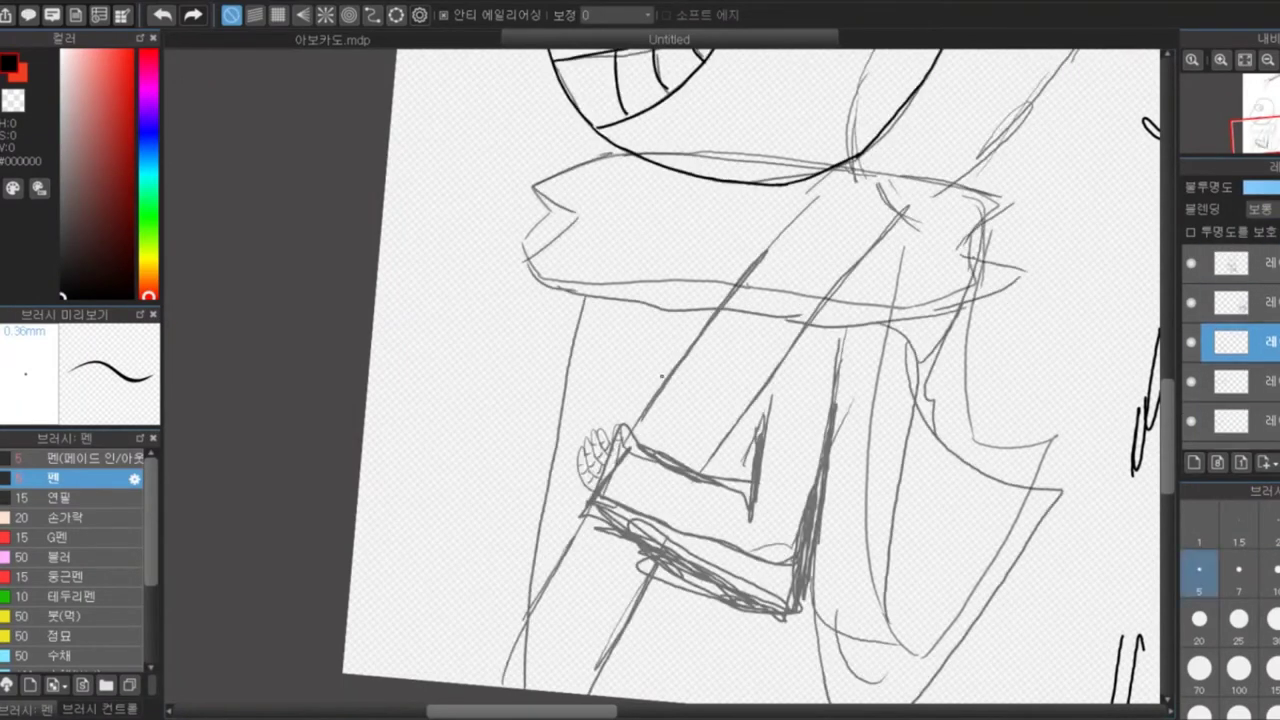
drag(355, 293, 418, 520)
drag(360, 292, 1060, 175)
drag(420, 520, 1076, 514)
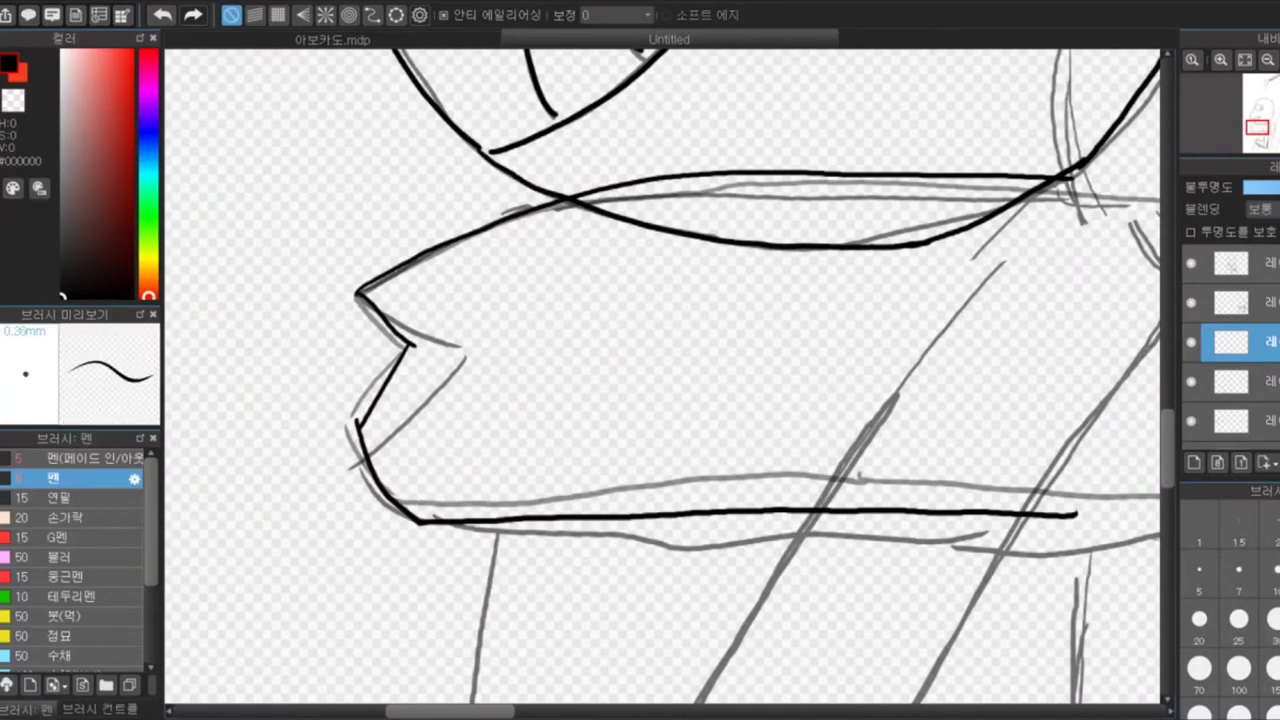
Ink the scarf's hanging tail behind the left figure and add fold lines to the scarf band
drag(1060, 690, 657, 403)
scroll(945, 123, down, 5)
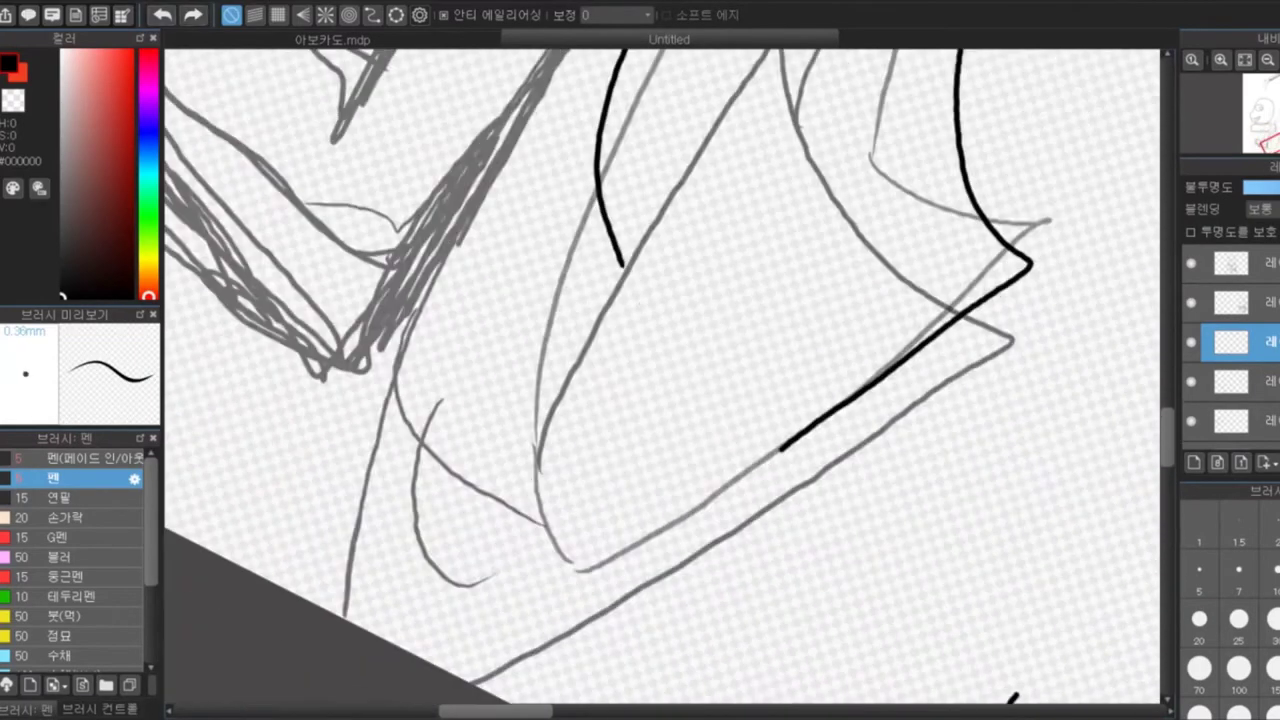
scroll(730, 380, up, 5)
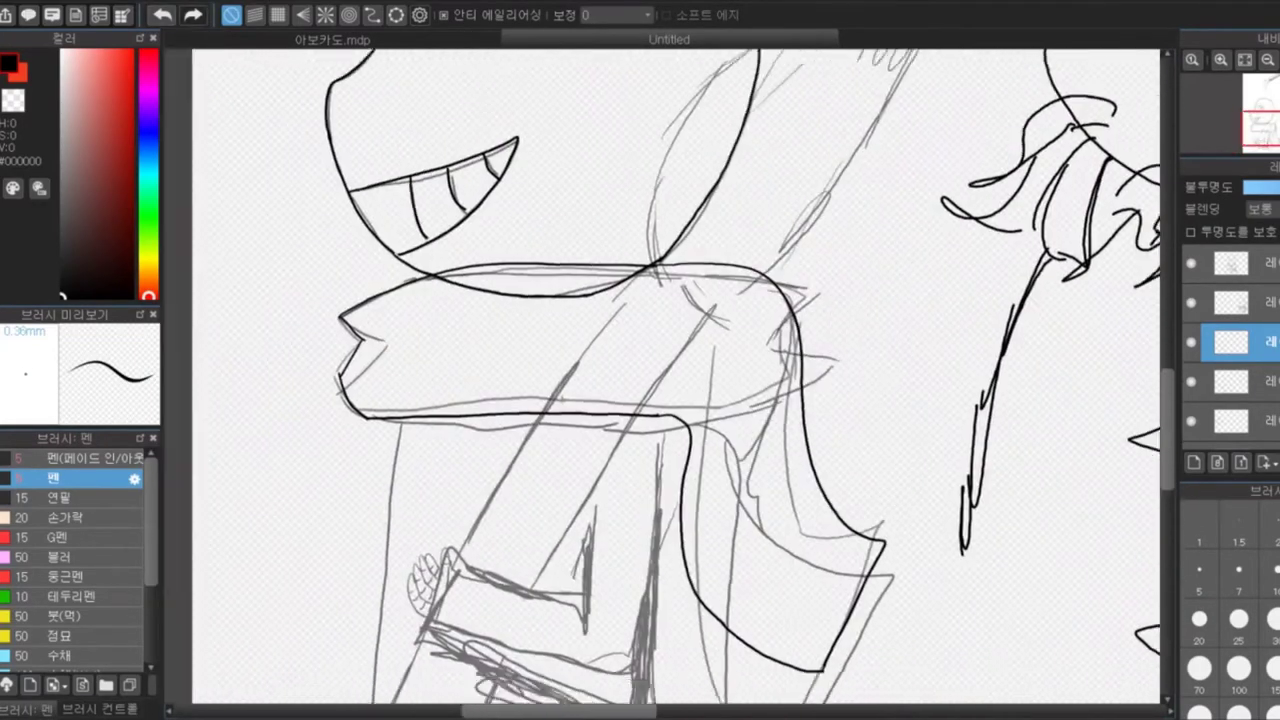
scroll(534, 524, down, 3)
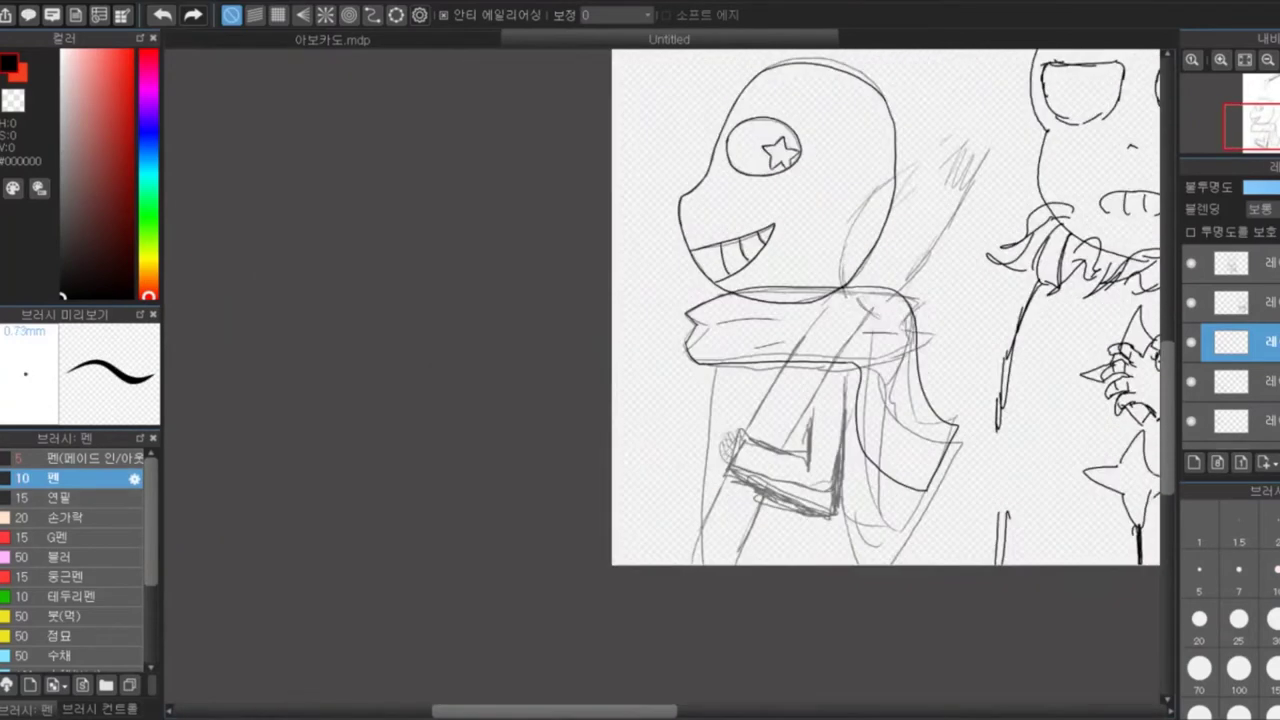
Try a looser inking of the left figure's scarf, tail and bent arm with the fading pen, and hide that layer
scroll(534, 524, up, 5)
scroll(534, 524, down, 3)
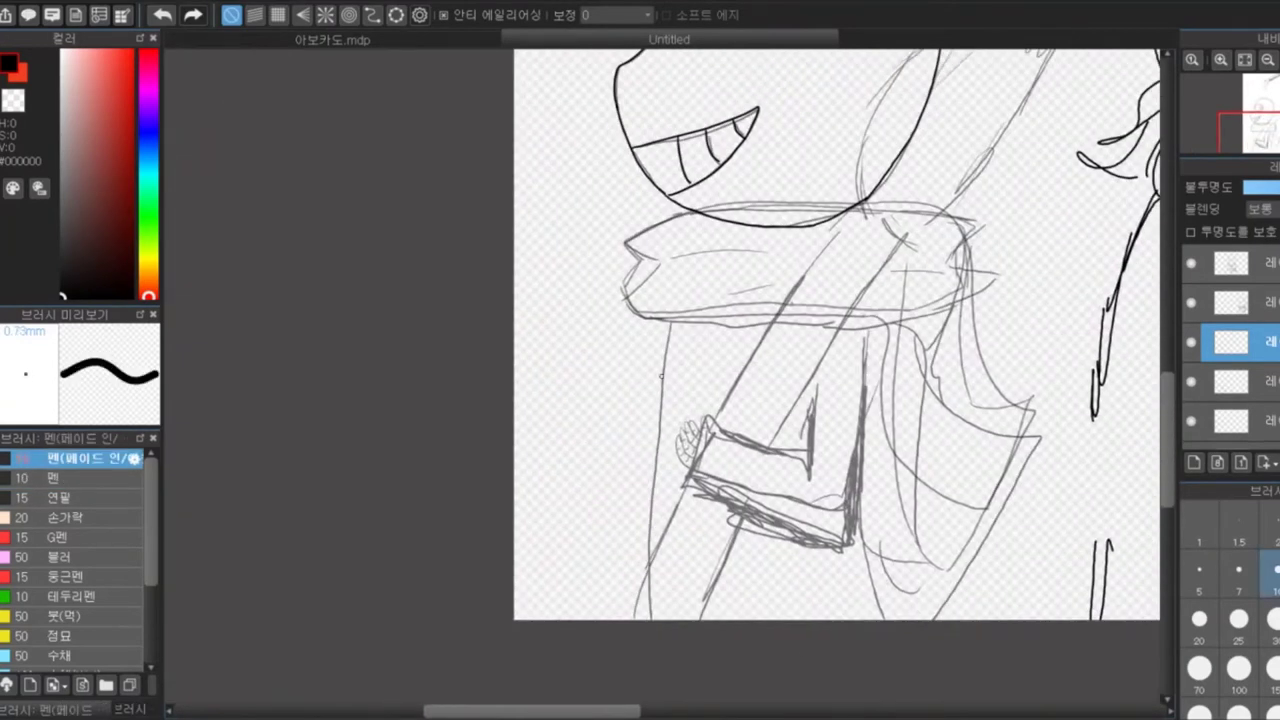
scroll(661, 376, up, 3)
scroll(661, 376, up, 2)
drag(830, 215, 260, 225)
drag(612, 248, 742, 245)
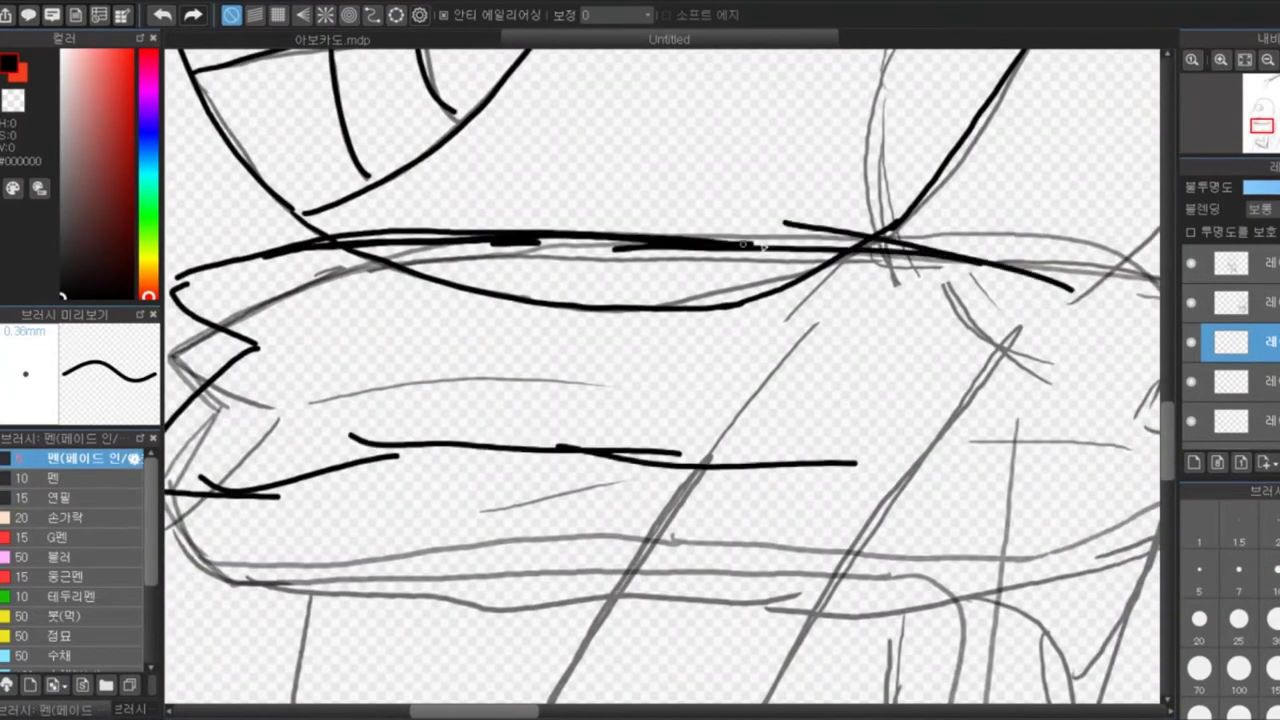
scroll(742, 244, down, 3)
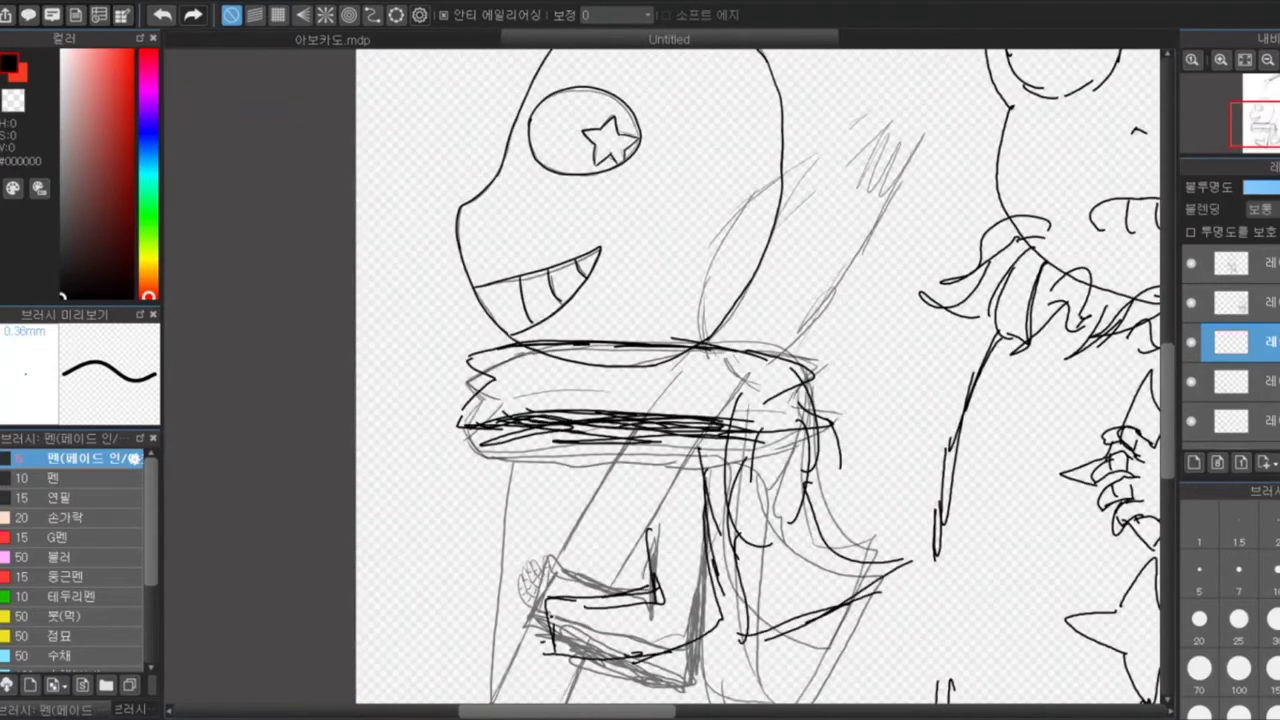
scroll(765, 383, down, 3)
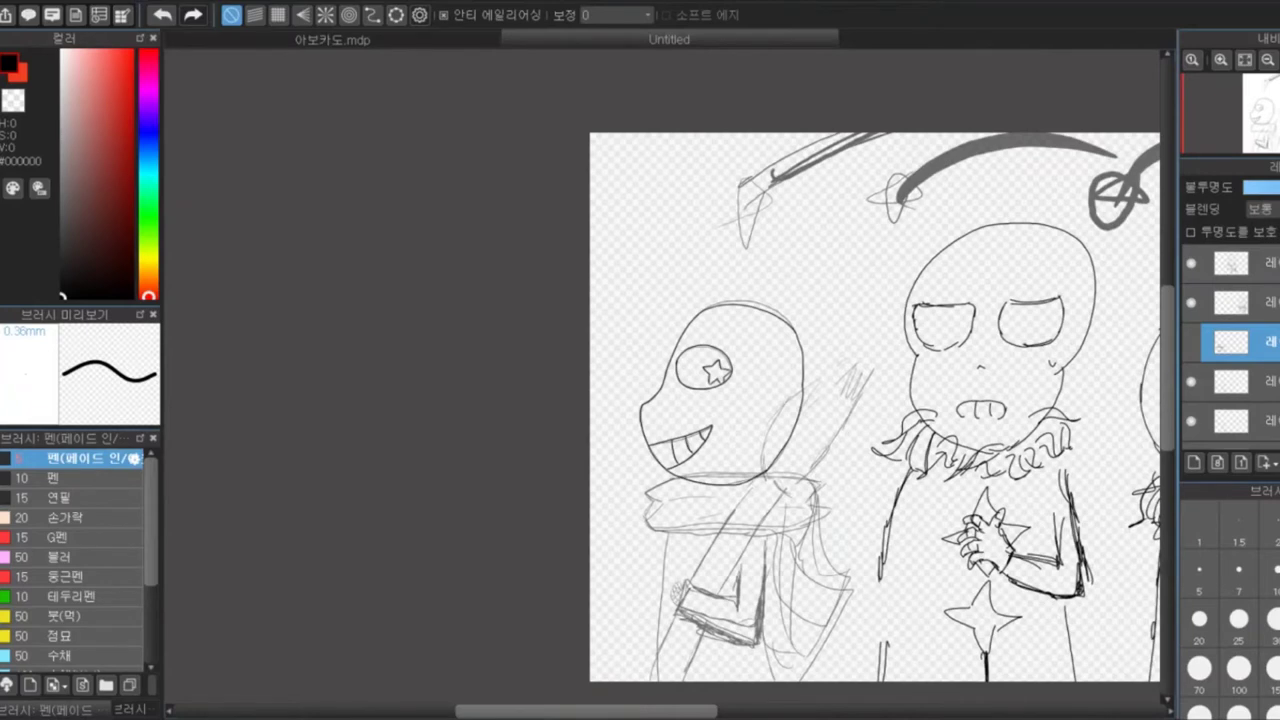
On the layer below, redraw the left figure's scarf and tail and rough in the body sides and bent arm
scroll(759, 470, up, 3)
click(1235, 381)
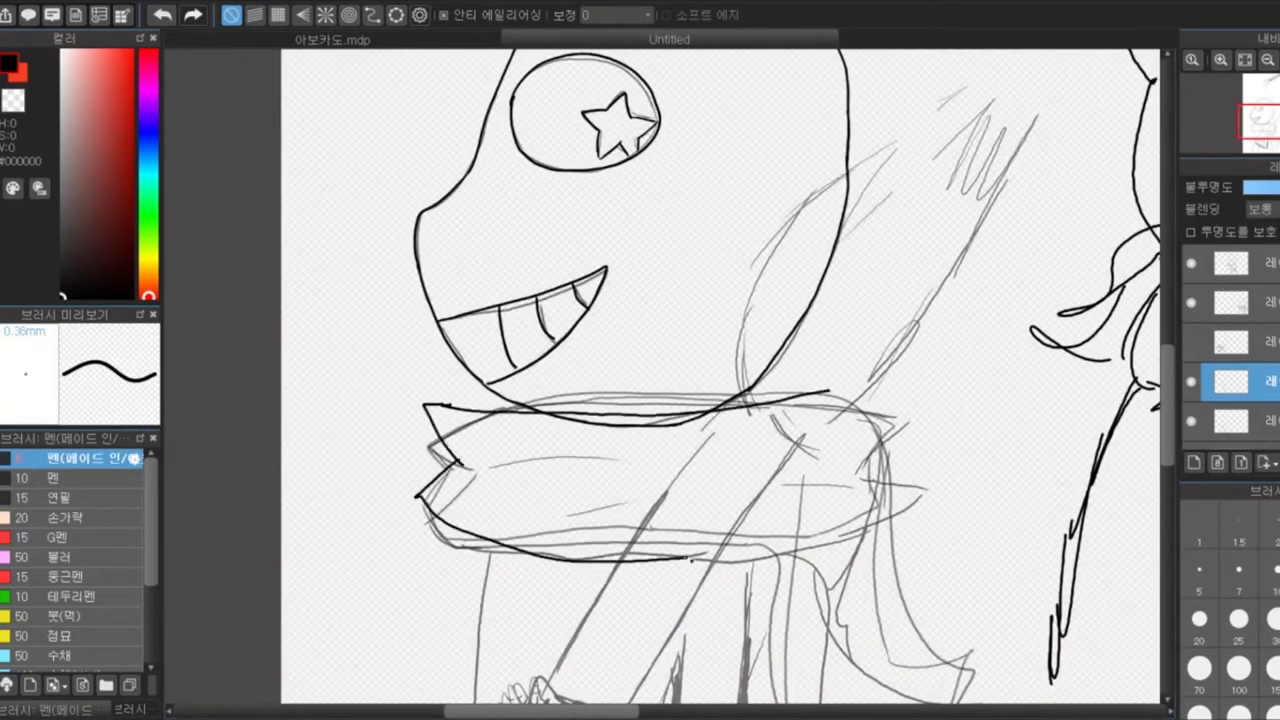
drag(868, 392, 430, 470)
scroll(720, 380, down, 2)
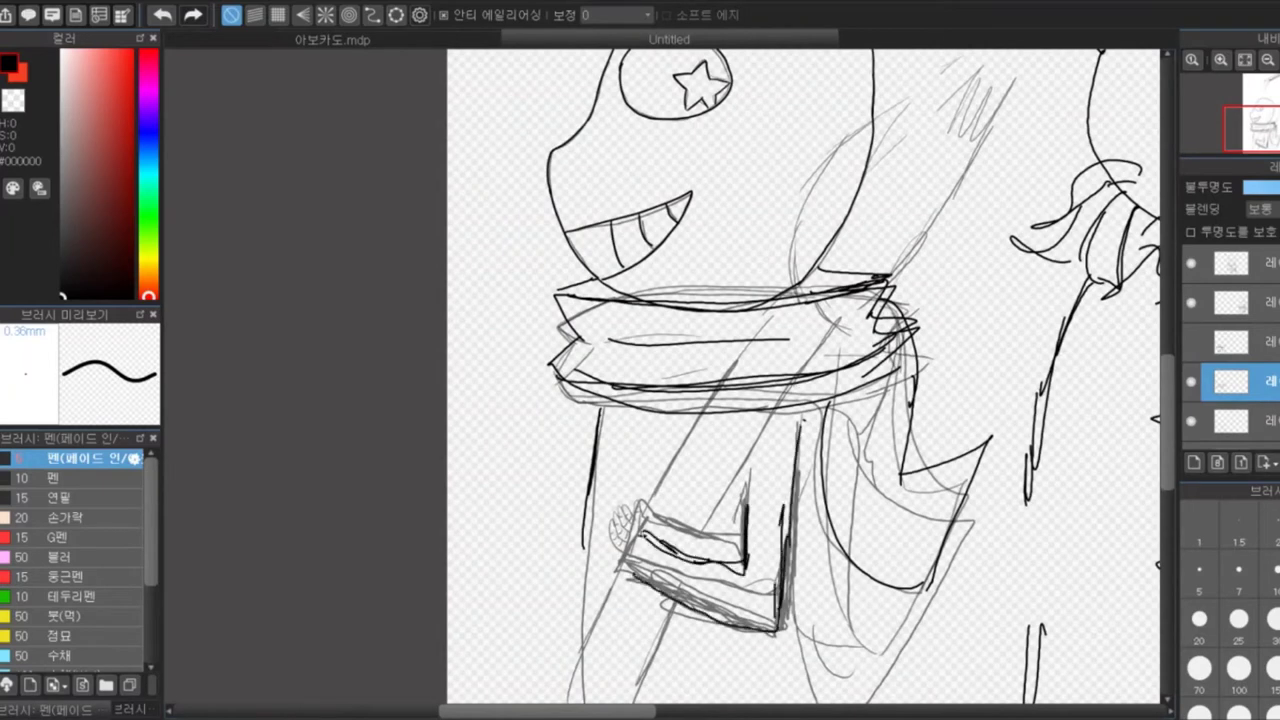
Doodle a small round head in the blank area in front of the left figure
scroll(800, 380, down, 3)
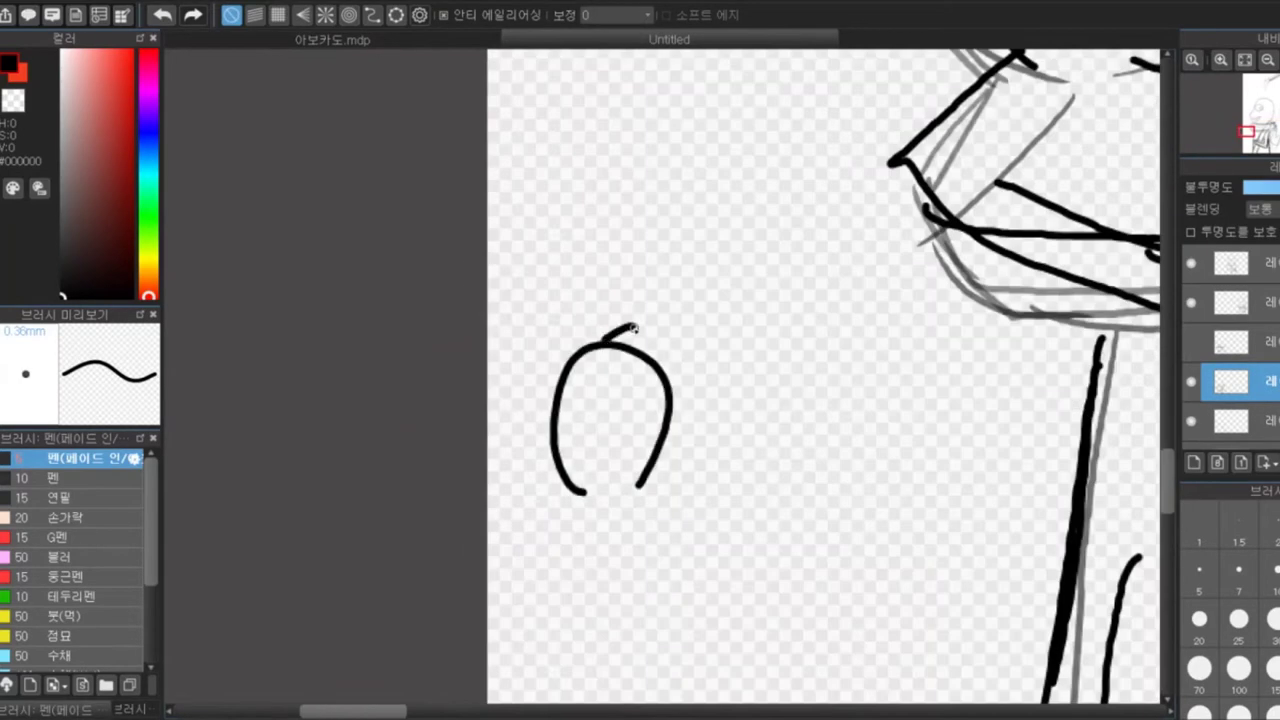
drag(638, 488, 678, 452)
mouse_move(635, 330)
mouse_down()
mouse_move(684, 382)
mouse_move(703, 460)
mouse_up()
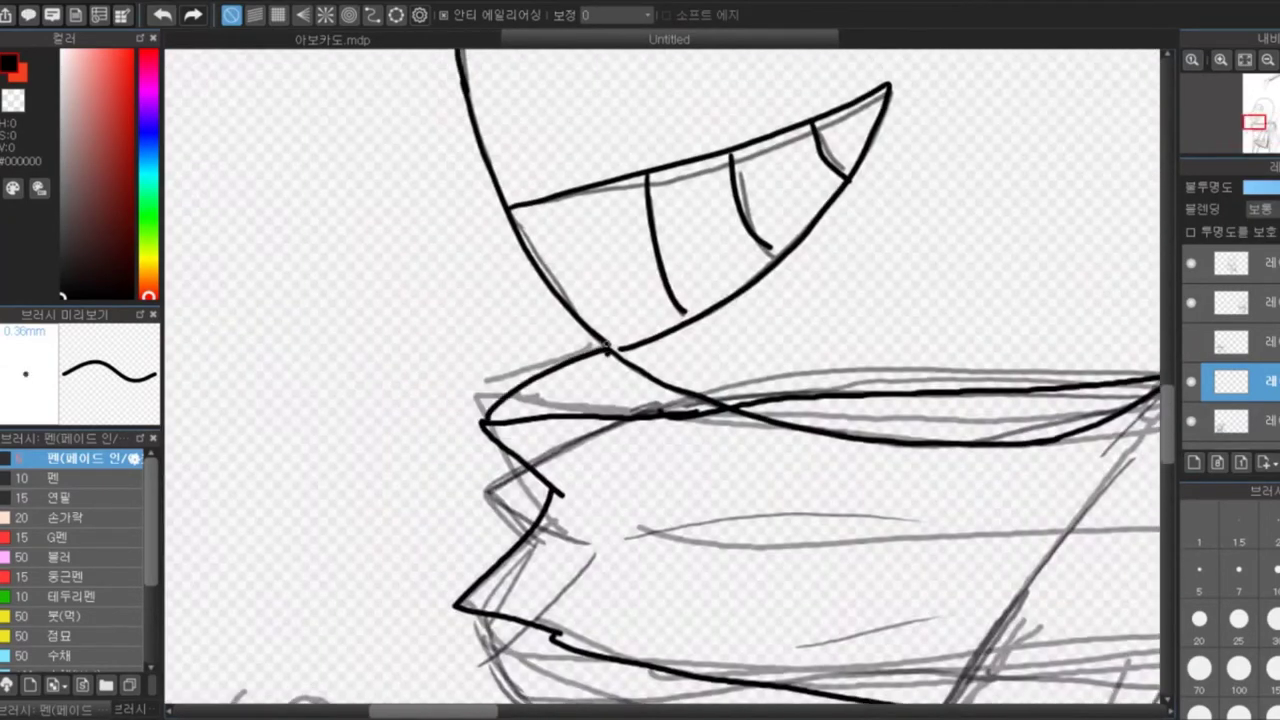
Re-ink the left figure's scarf and its bent arm with the small hand over the faded lines
drag(652, 254, 885, 285)
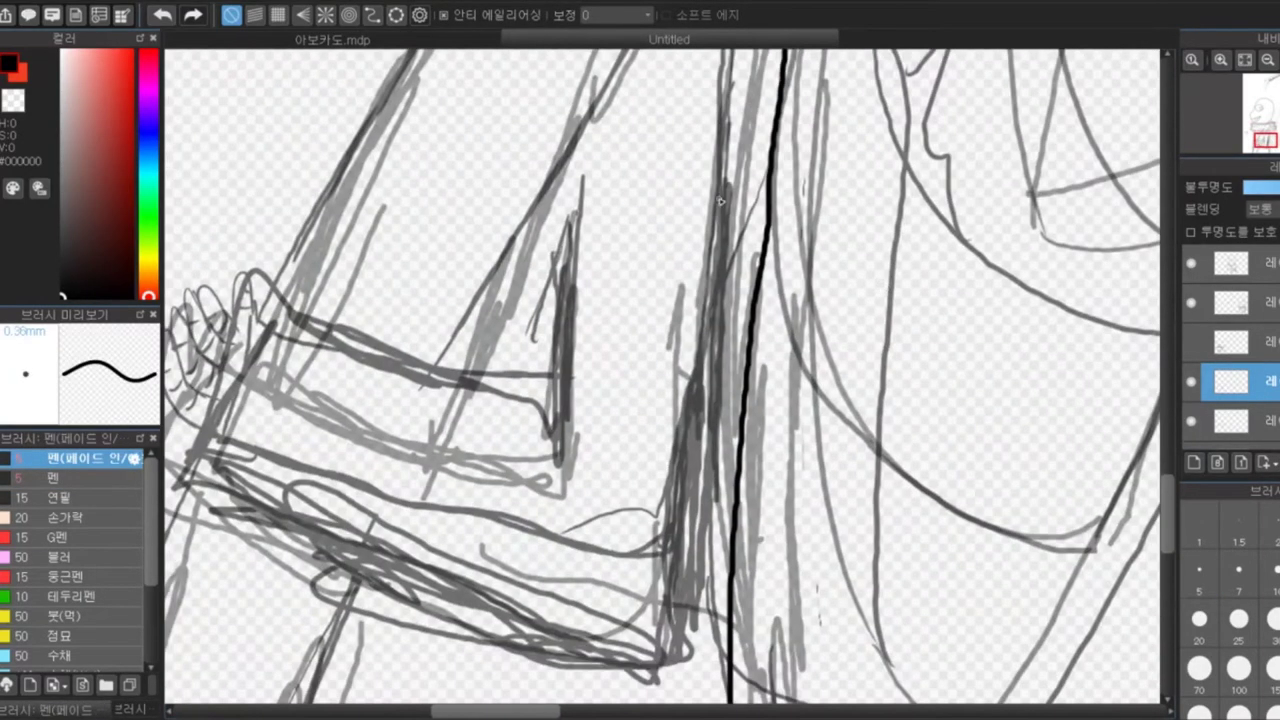
drag(700, 210, 360, 650)
drag(586, 200, 560, 556)
drag(450, 330, 415, 420)
drag(470, 305, 435, 365)
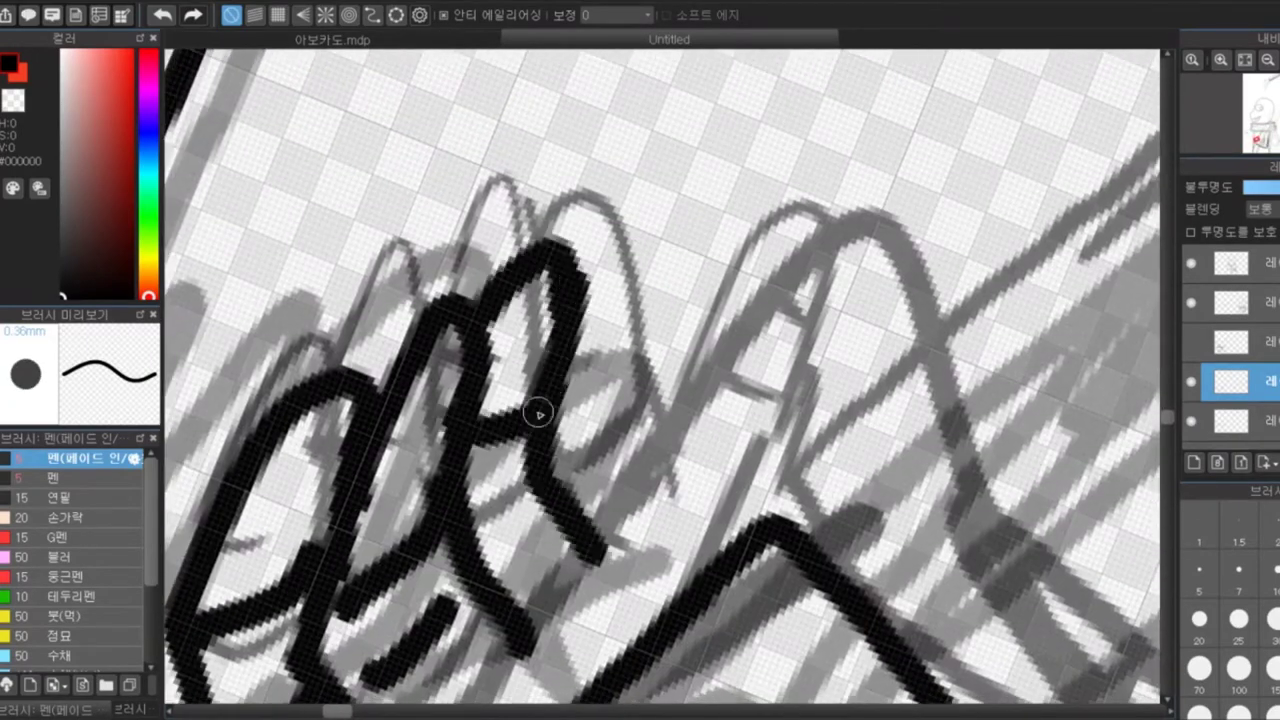
mouse_move(534, 411)
mouse_down()
mouse_move(562, 455)
mouse_move(766, 403)
mouse_up()
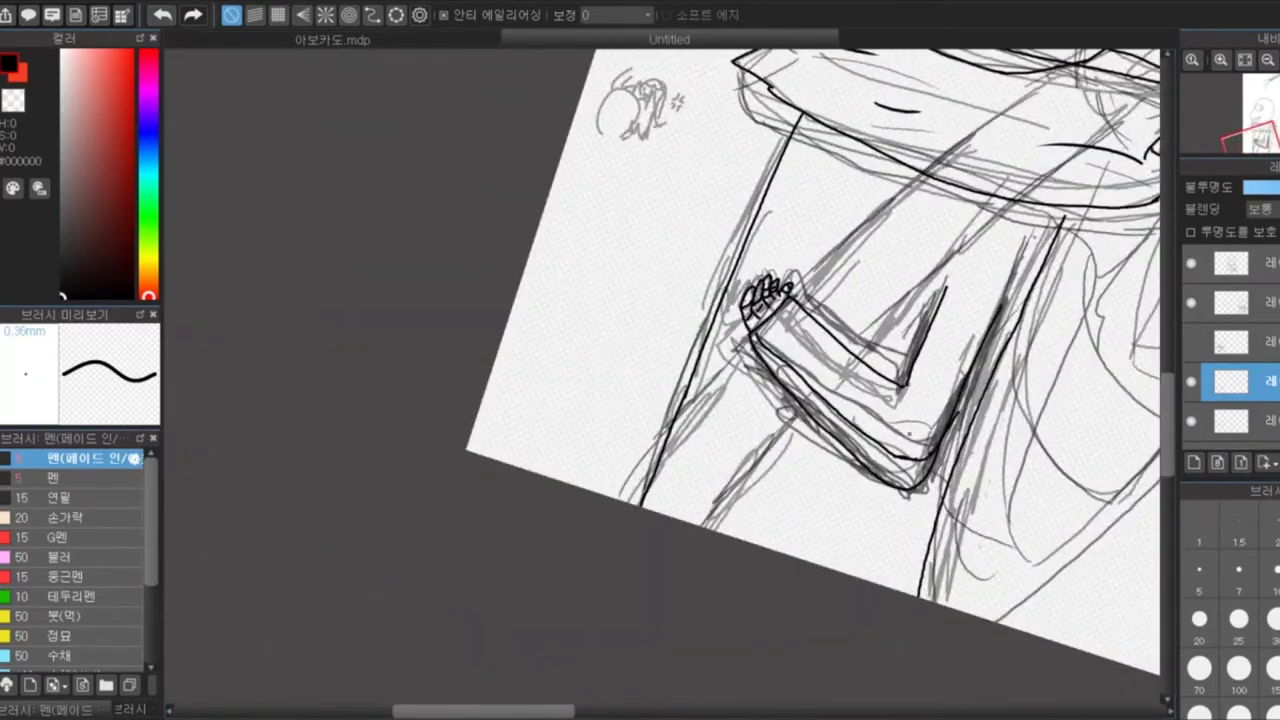
Erase the left figure's small hand and redraw it with spread, segmented skeletal fingers above the wrist
key(e)
drag(765, 280, 785, 398)
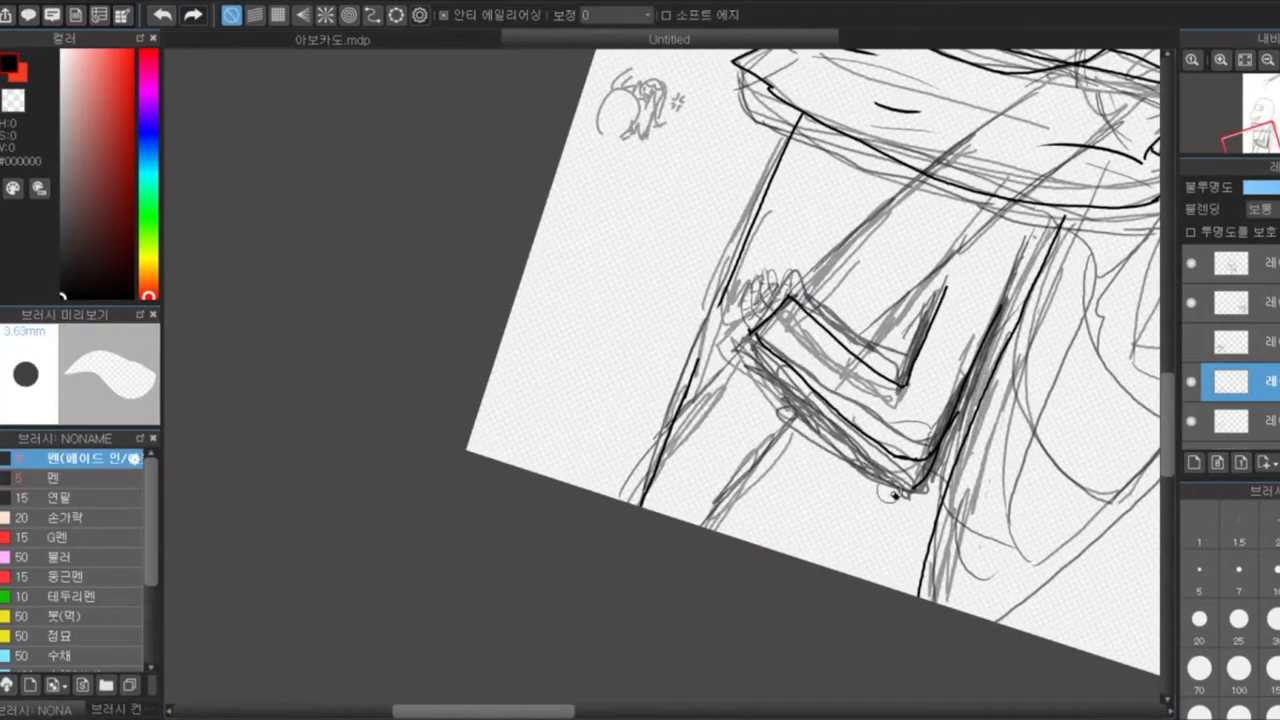
key(b)
drag(392, 430, 610, 120)
drag(565, 345, 630, 150)
drag(655, 290, 760, 110)
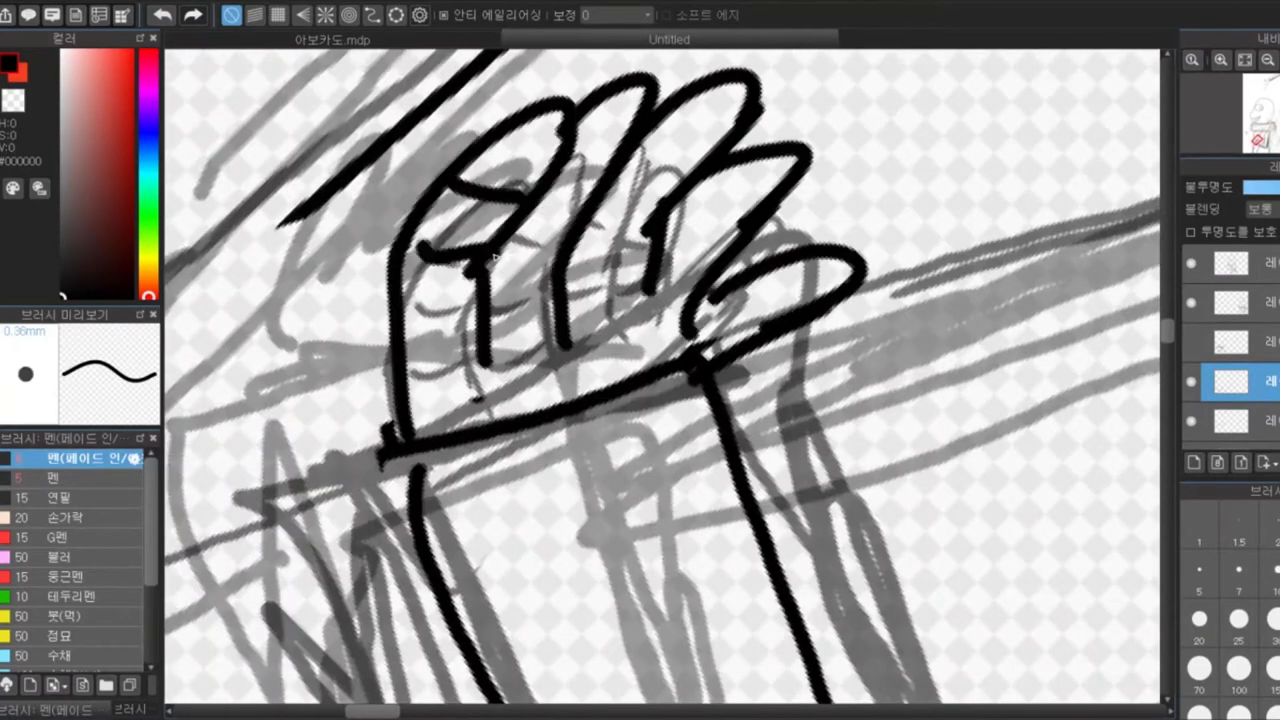
drag(700, 330, 860, 270)
drag(450, 180, 520, 200)
drag(410, 345, 555, 255)
On the layer below, ink the scarf's pointed tail and the paintbrush handle running diagonally behind the arm
scroll(619, 263, down, 3)
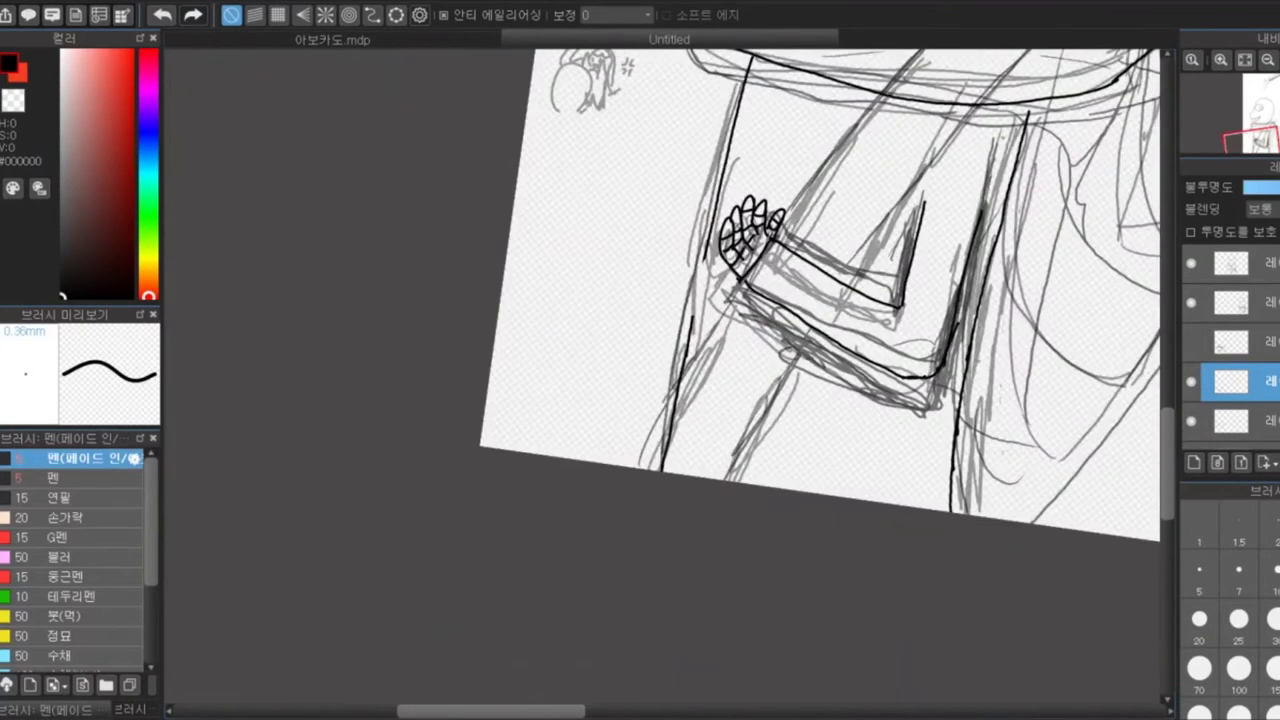
scroll(820, 380, up, 3)
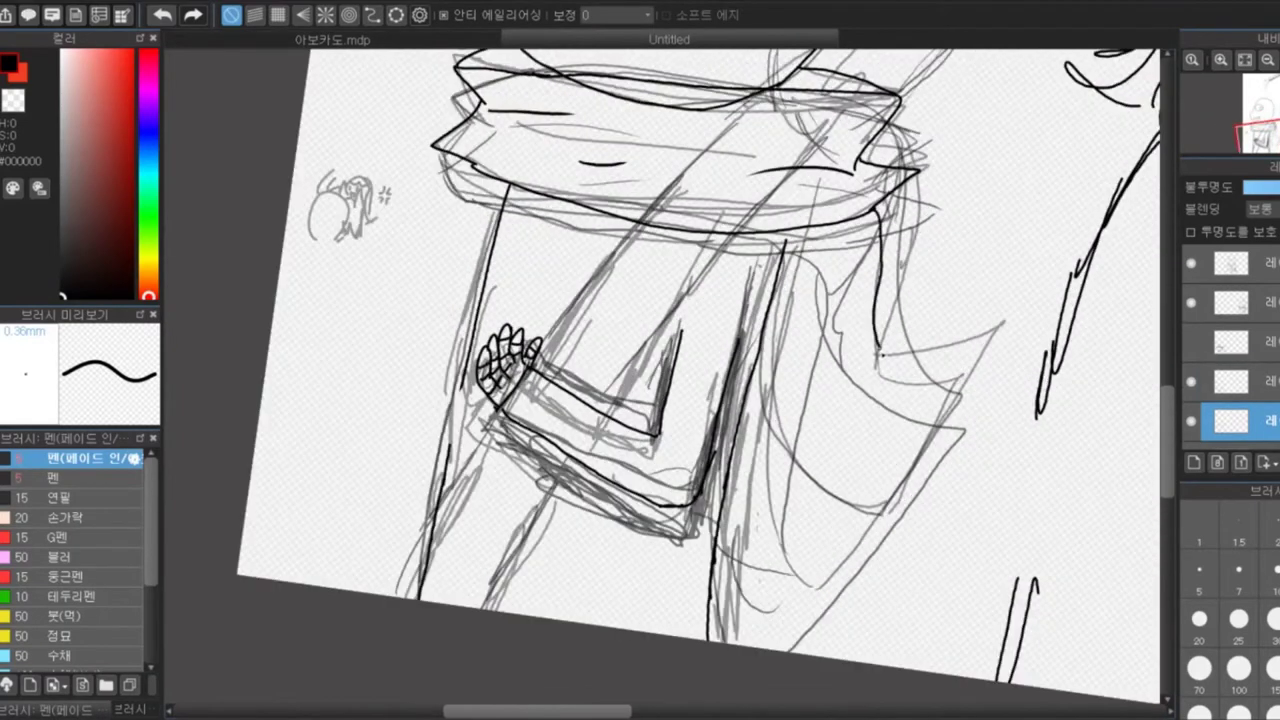
drag(780, 250, 985, 405)
drag(560, 350, 780, 95)
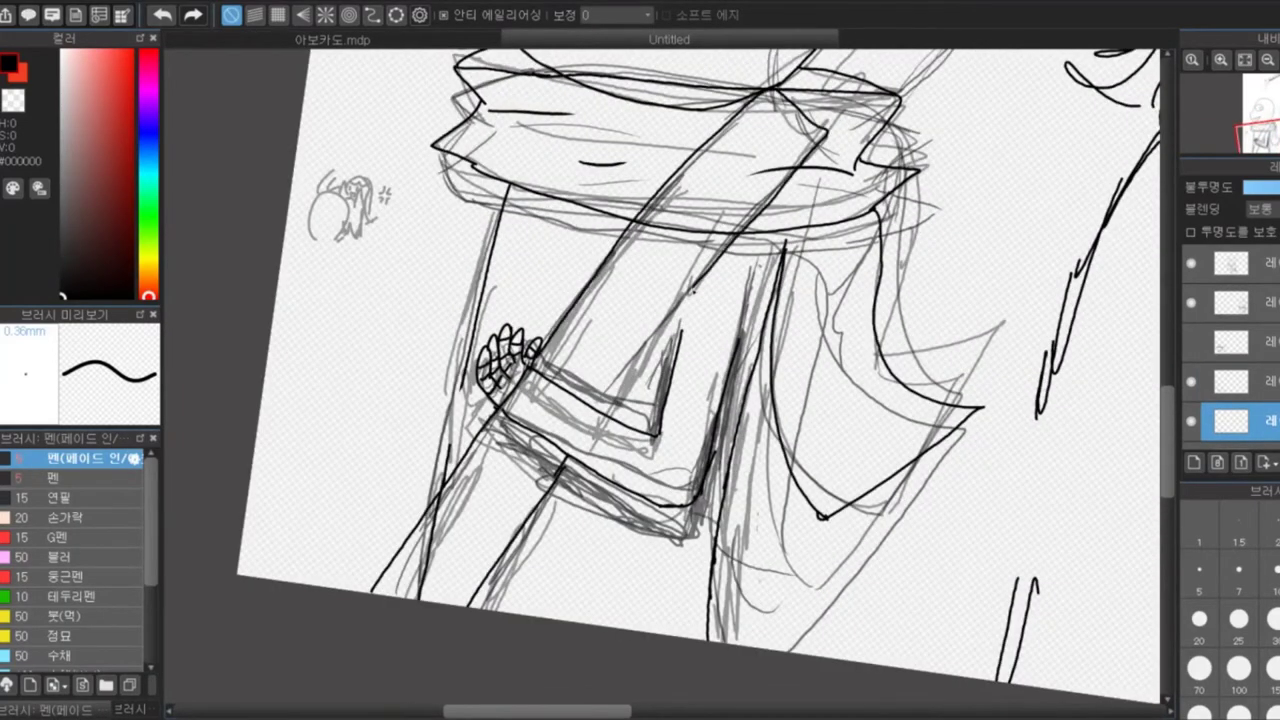
Try to ink the paintbrush head above the scarf with the fading pen and undo the strokes
scroll(660, 380, up, 3)
drag(590, 190, 900, 125)
drag(460, 560, 900, 125)
click(160, 15)
click(160, 15)
click(160, 15)
Ink the paintbrush's curved bristle head and hair strokes above the scarf with the regular pen
click(53, 478)
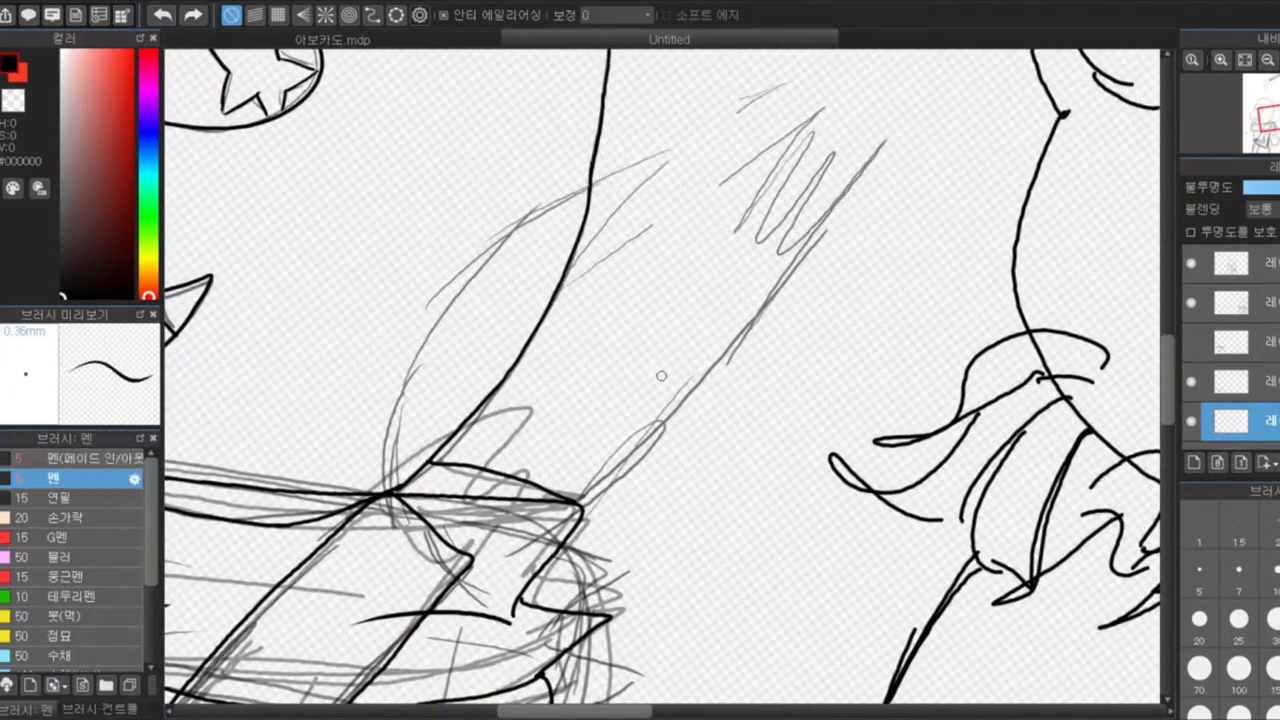
drag(397, 482, 672, 52)
drag(447, 347, 662, 112)
drag(582, 272, 790, 68)
drag(480, 566, 925, 118)
scroll(700, 360, down, 5)
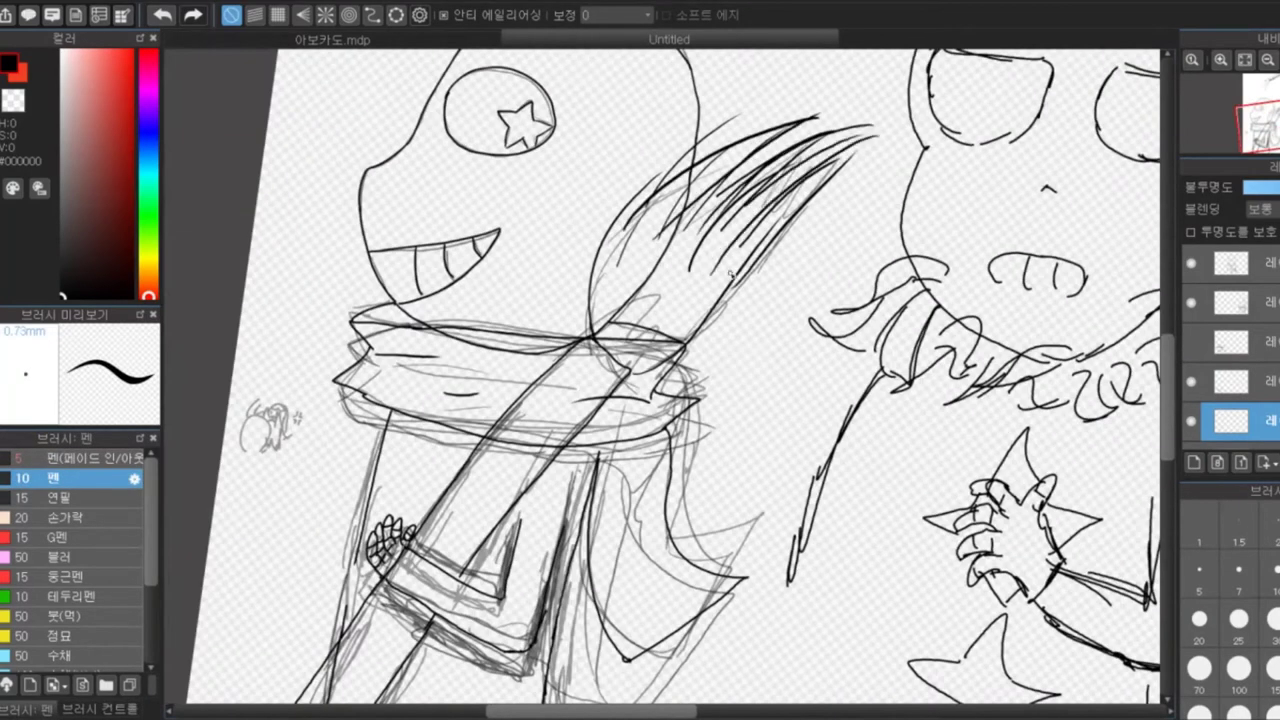
Hide the rough sketch layers and re-ink the left figure's body sides and forearm over the faded lines
key(ctrl+0)
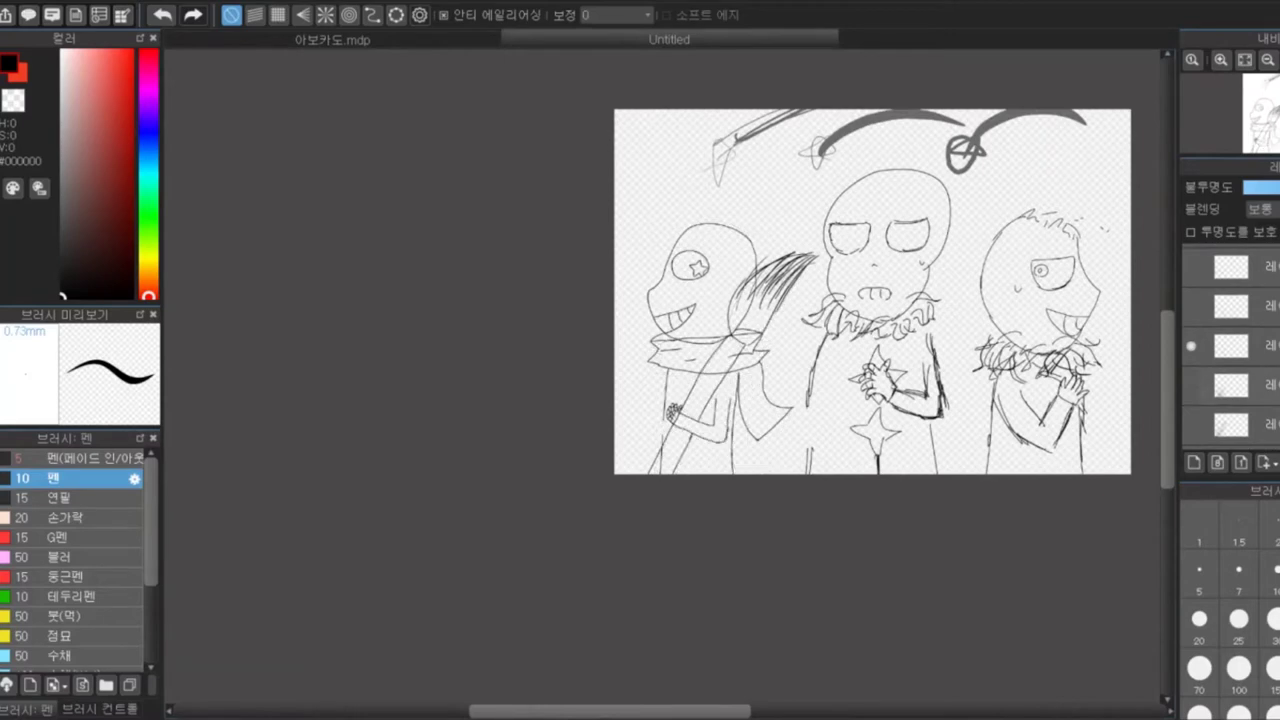
click(1232, 401)
click(1232, 361)
click(80, 458)
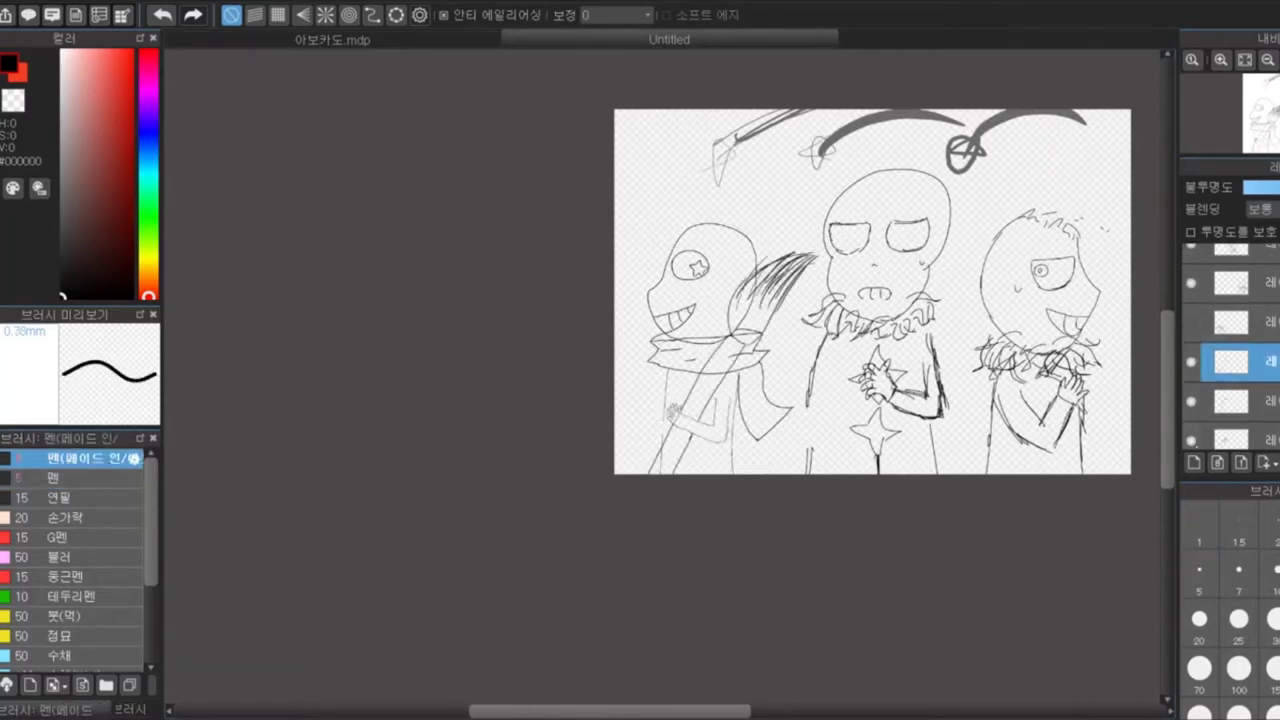
scroll(1001, 424, up, 5)
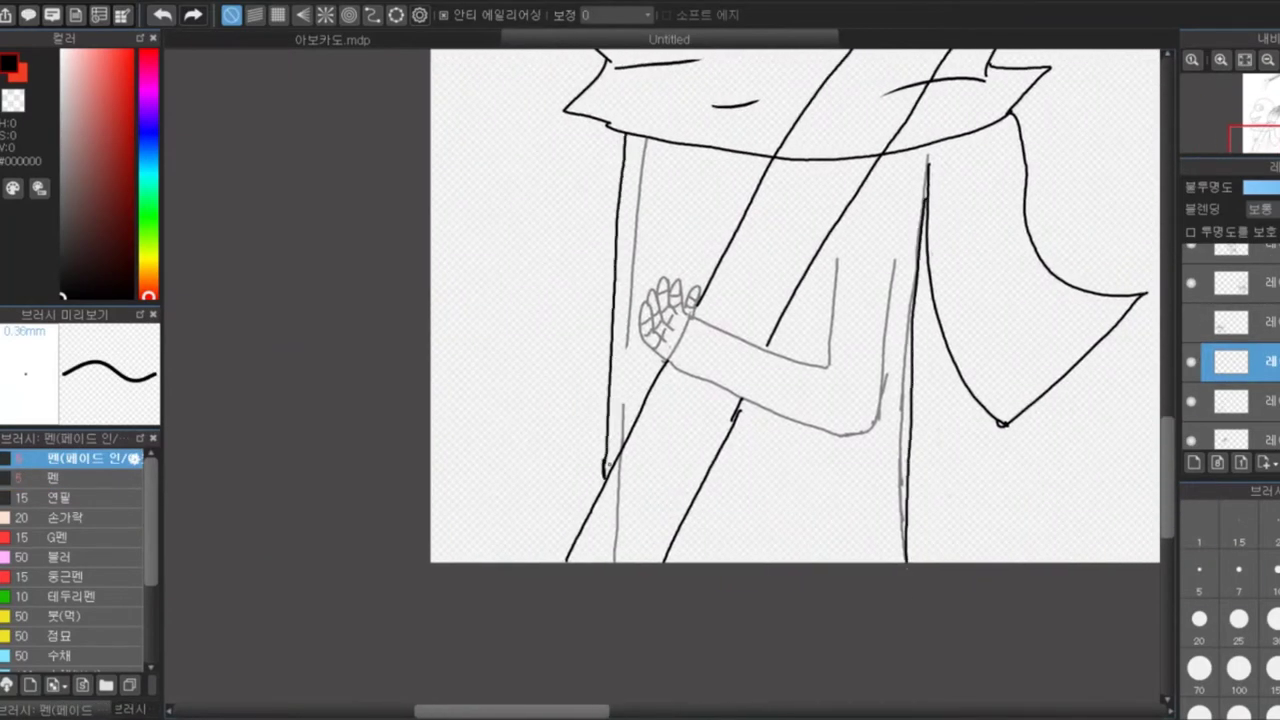
scroll(668, 305, up, 5)
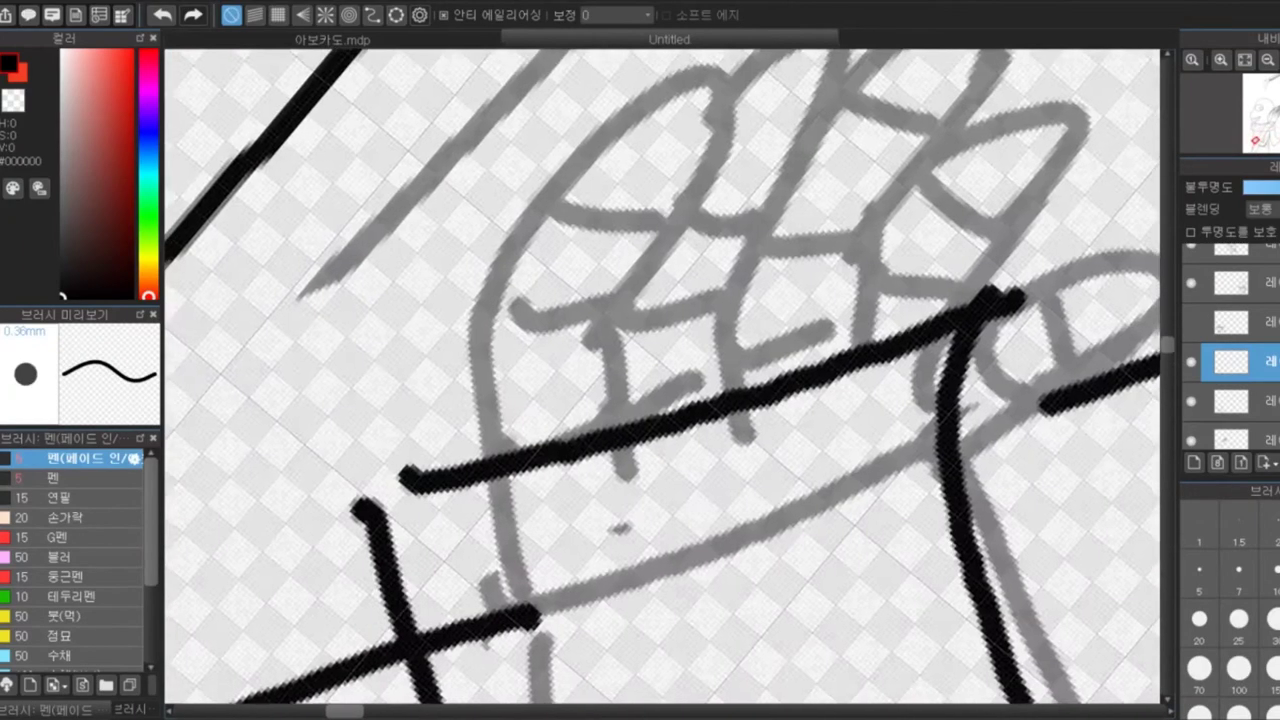
Re-ink the left figure's skeletal fingers and complete the bent arm from wrist to elbow
scroll(668, 305, down, 2)
drag(600, 57, 529, 443)
scroll(668, 305, down, 2)
drag(700, 150, 866, 277)
scroll(866, 277, down, 3)
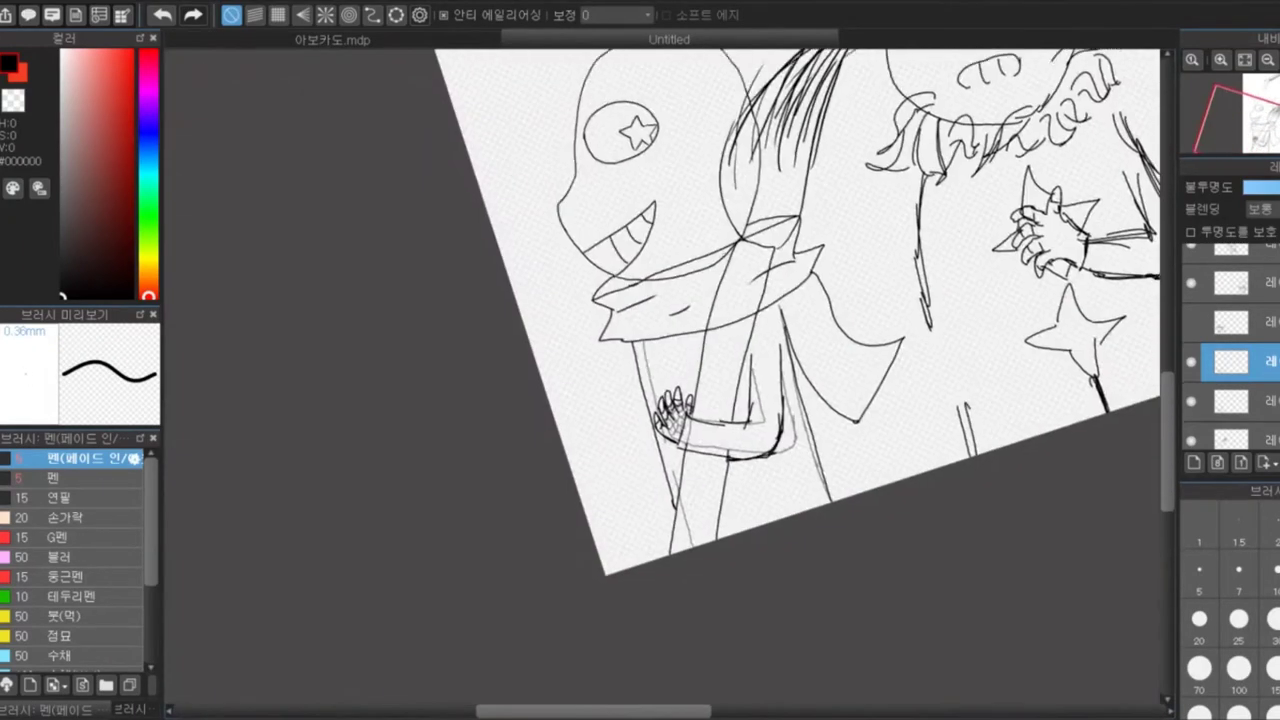
Ink the left figure's palm edge, thumb and pointed fingers over the faded hand sketch
scroll(635, 481, up, 3)
scroll(866, 180, up, 3)
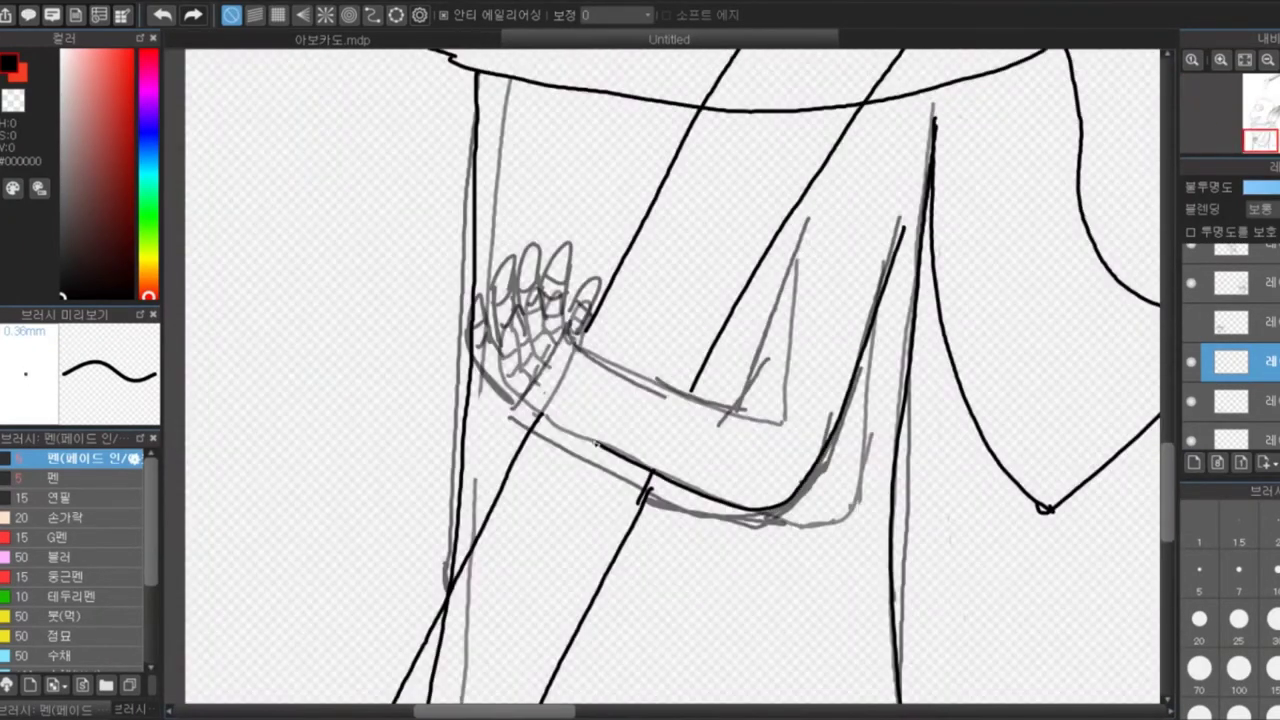
scroll(508, 260, up, 3)
drag(530, 546, 433, 345)
key(ctrl+z)
drag(445, 443, 520, 548)
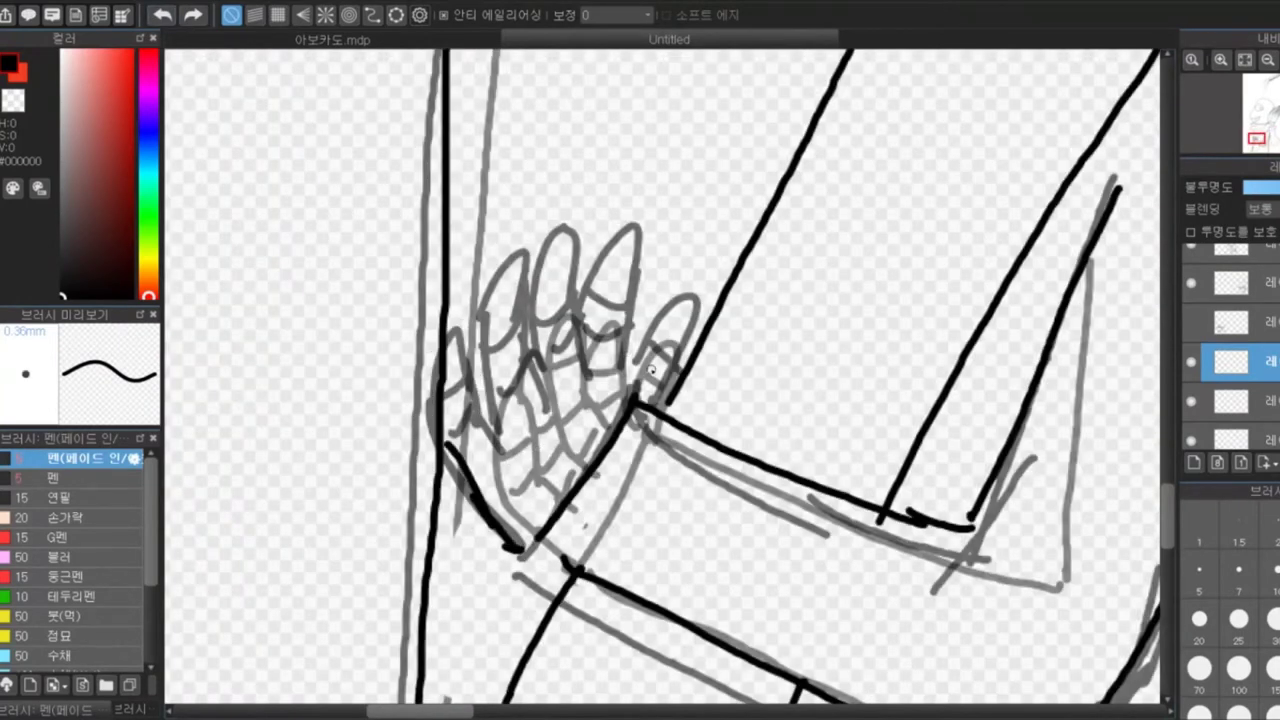
drag(455, 267, 613, 224)
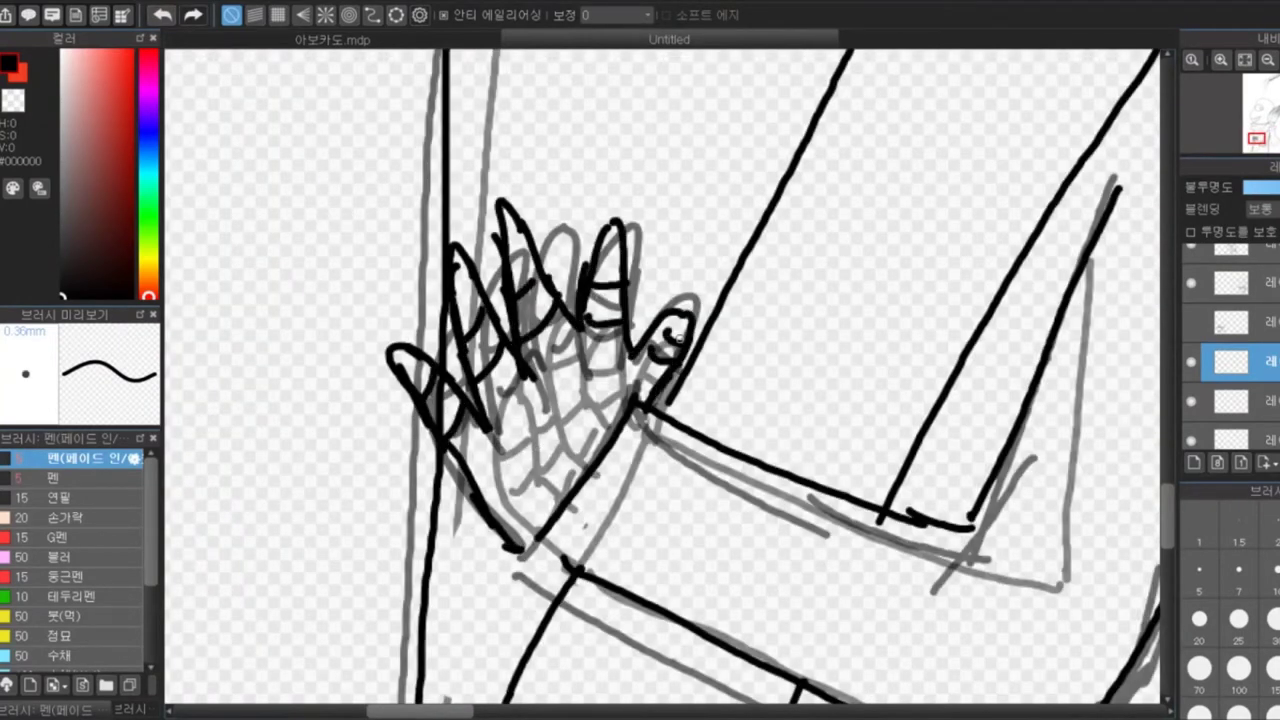
Hide the older sketch layers of the left figure's arm and fade the newest arm and hand lines as a guide
scroll(670, 384, down, 4)
scroll(1230, 345, down, 1)
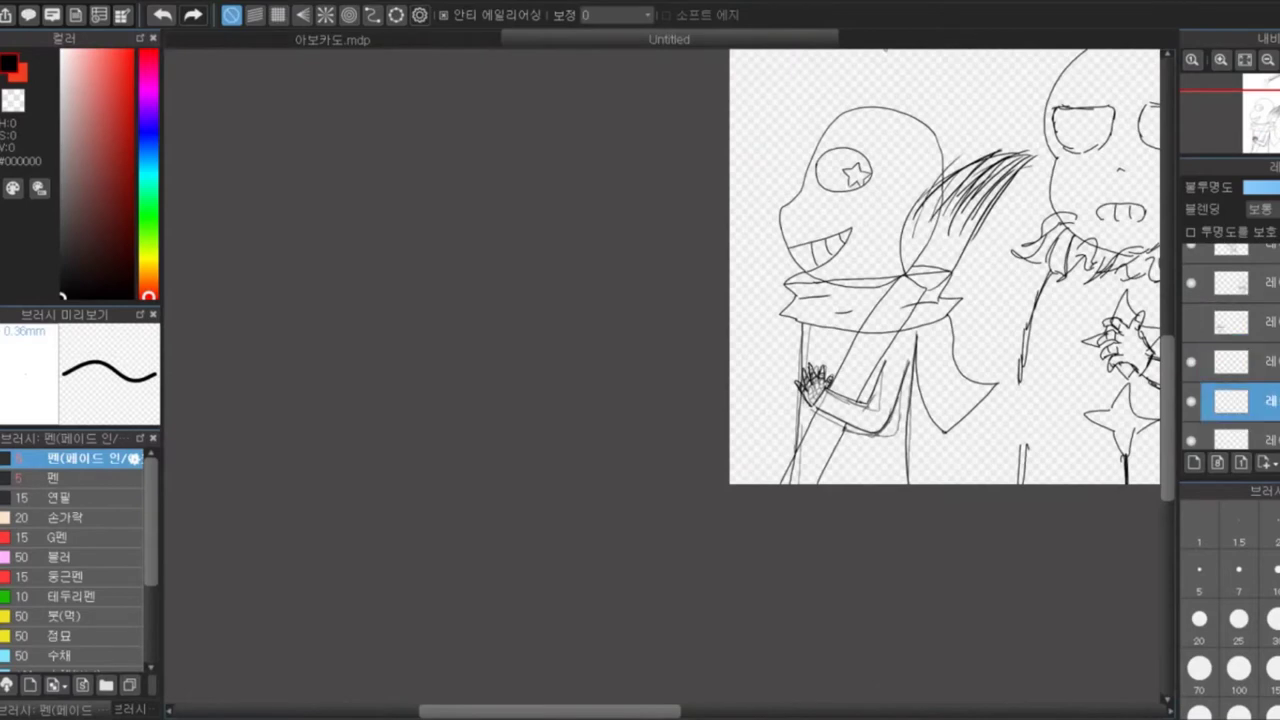
click(1190, 416)
click(1230, 298)
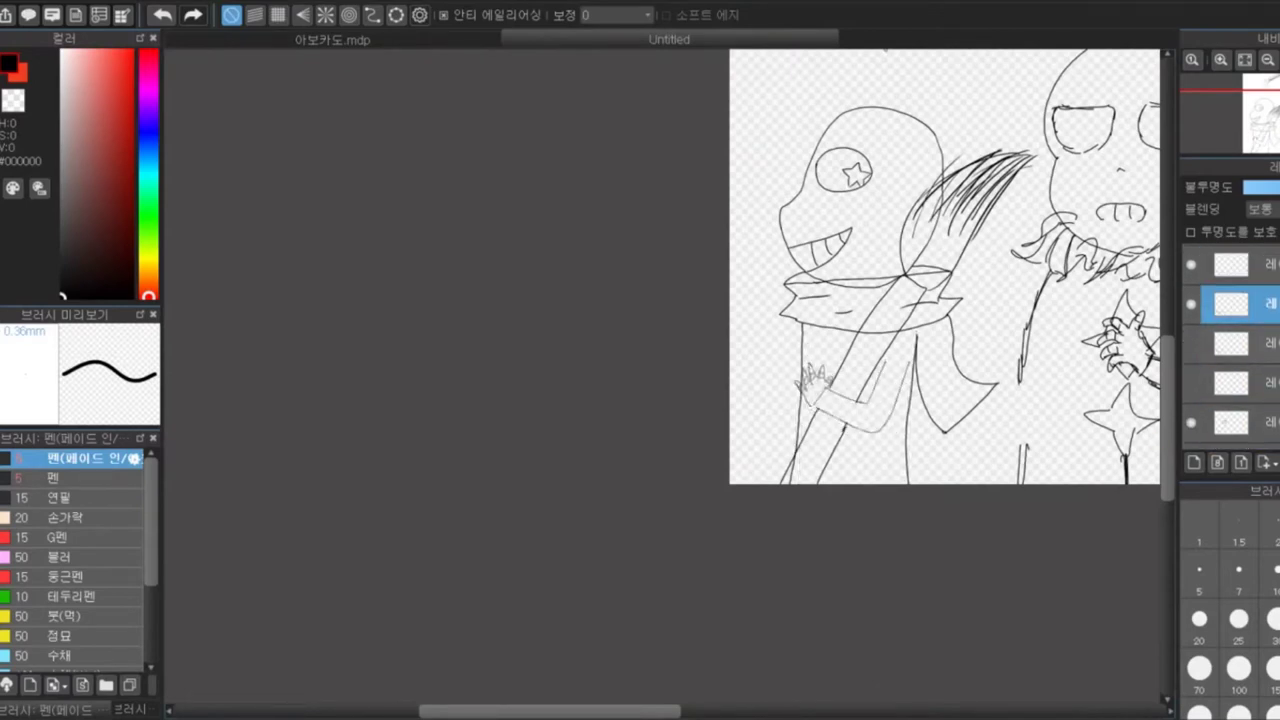
click(1230, 421)
scroll(895, 410, up, 3)
mouse_move(784, 356)
mouse_down()
mouse_move(723, 493)
mouse_move(683, 256)
mouse_up()
key(ctrl+z)
scroll(487, 450, down, 3)
click(1230, 303)
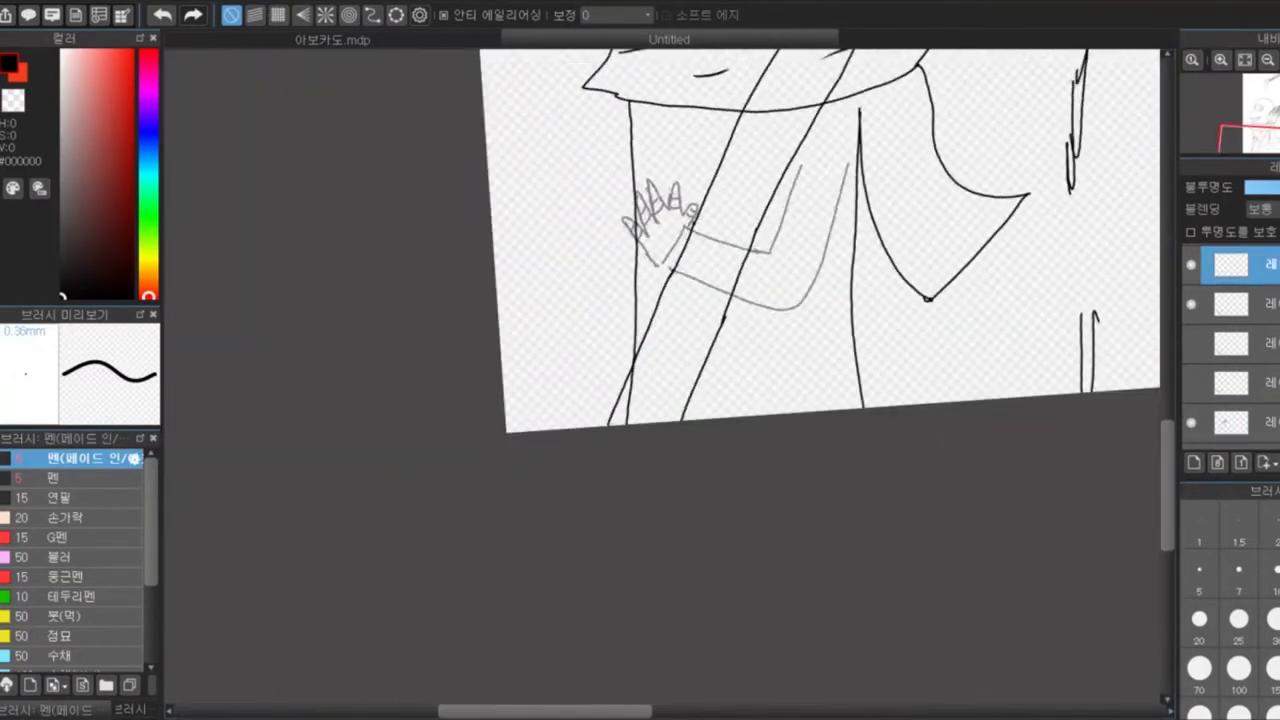
Turn on the body lineart, hide an unneeded layer and ink the left figure's forearm and wrist cuff over the faded guide
click(1230, 264)
click(1190, 343)
click(1190, 421)
scroll(860, 160, up, 3)
scroll(660, 365, down, 3)
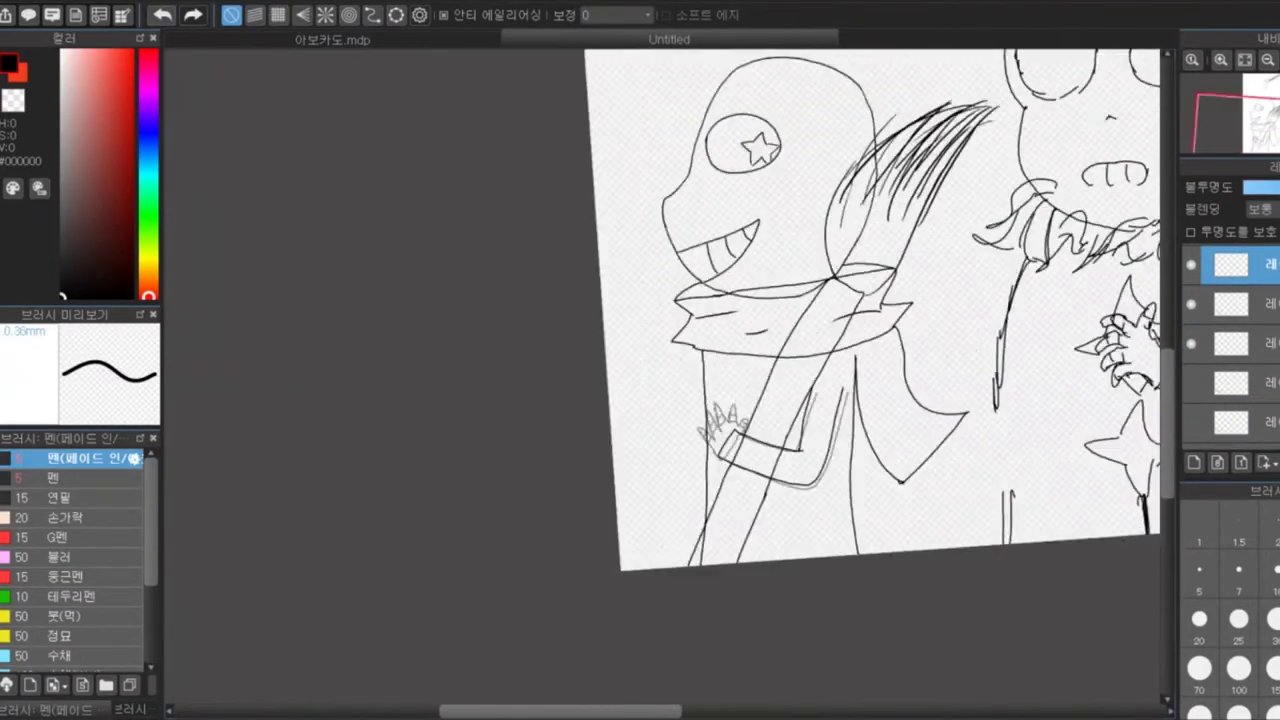
scroll(880, 280, up, 2)
scroll(723, 417, up, 5)
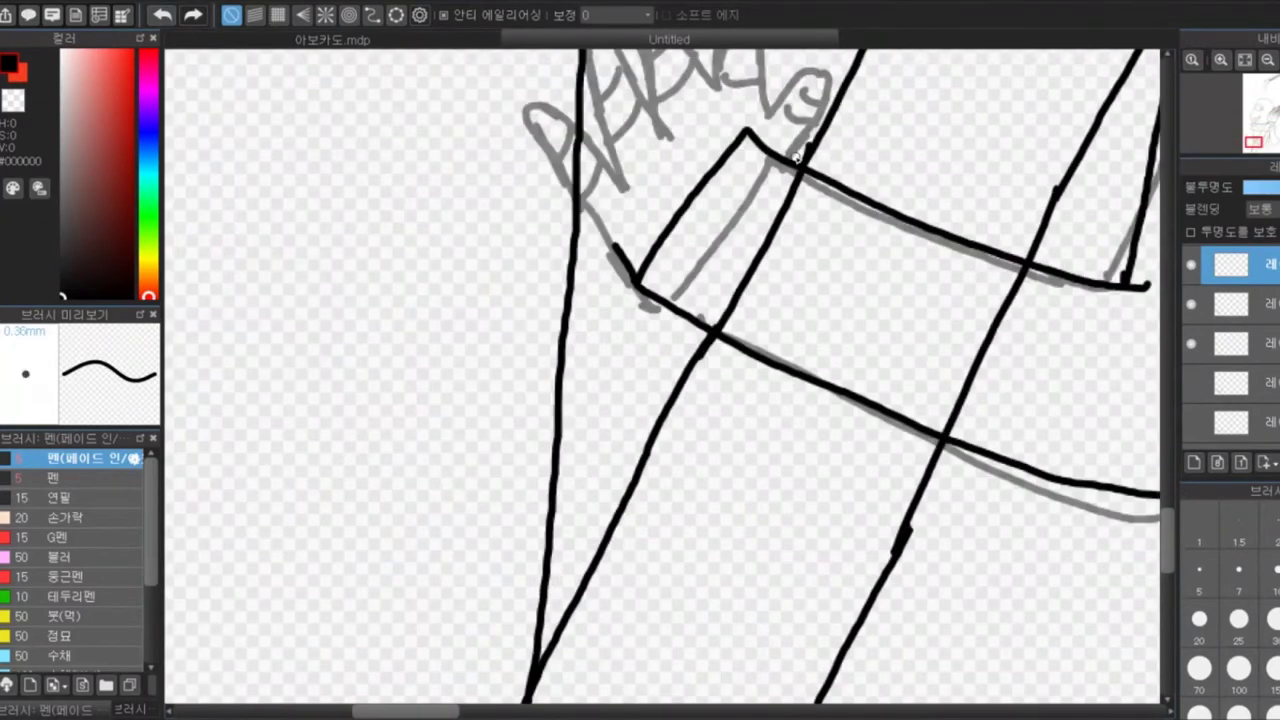
Redraw the left figure's bent arm, wrist cuff and outermost fingers over the faded arm lines
scroll(702, 142, down, 5)
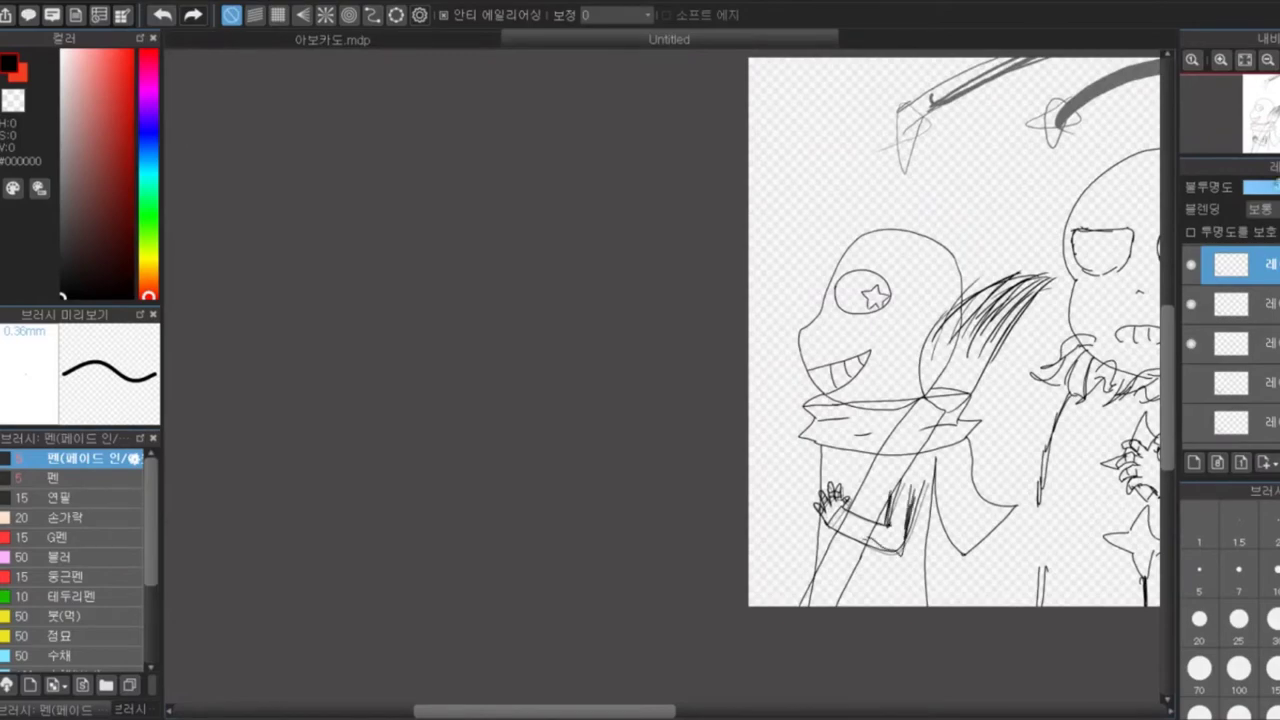
scroll(922, 512, up, 5)
scroll(632, 424, up, 3)
mouse_move(395, 540)
mouse_down()
mouse_move(500, 450)
mouse_move(609, 163)
mouse_move(700, 330)
mouse_up()
scroll(700, 330, up, 2)
drag(780, 580, 849, 353)
scroll(849, 353, down, 6)
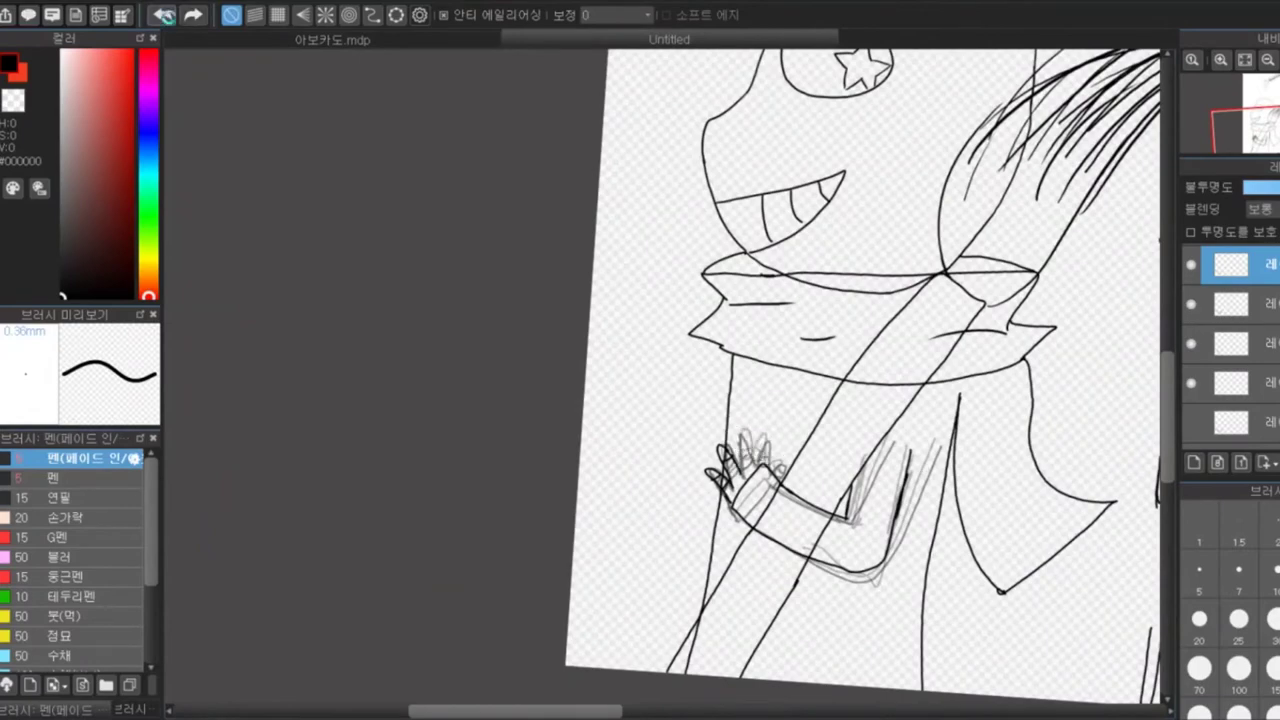
Re-ink the left figure's rounded fingers above the wrist cuff and hide the faded guide layers
scroll(750, 470, up, 5)
drag(300, 380, 400, 210)
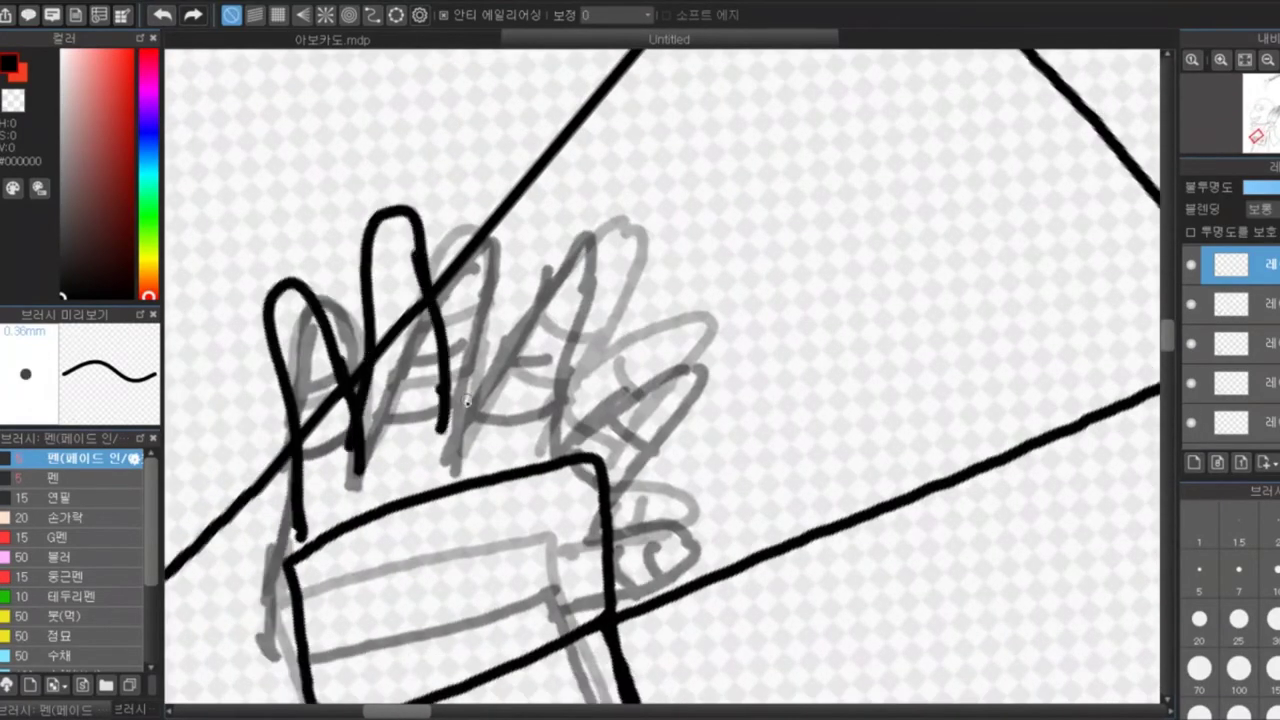
drag(470, 410, 600, 210)
scroll(600, 300, down, 5)
drag(540, 318, 610, 312)
scroll(700, 380, down, 6)
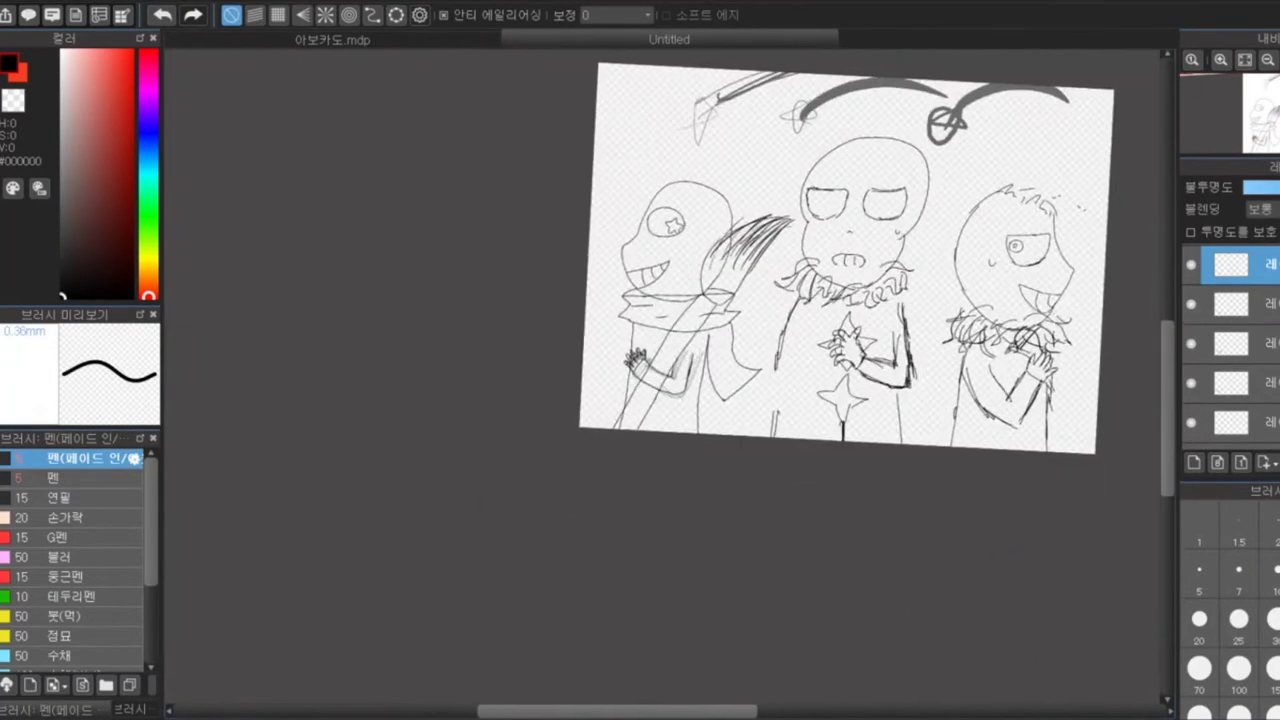
scroll(1230, 340, down, 1)
click(1240, 290)
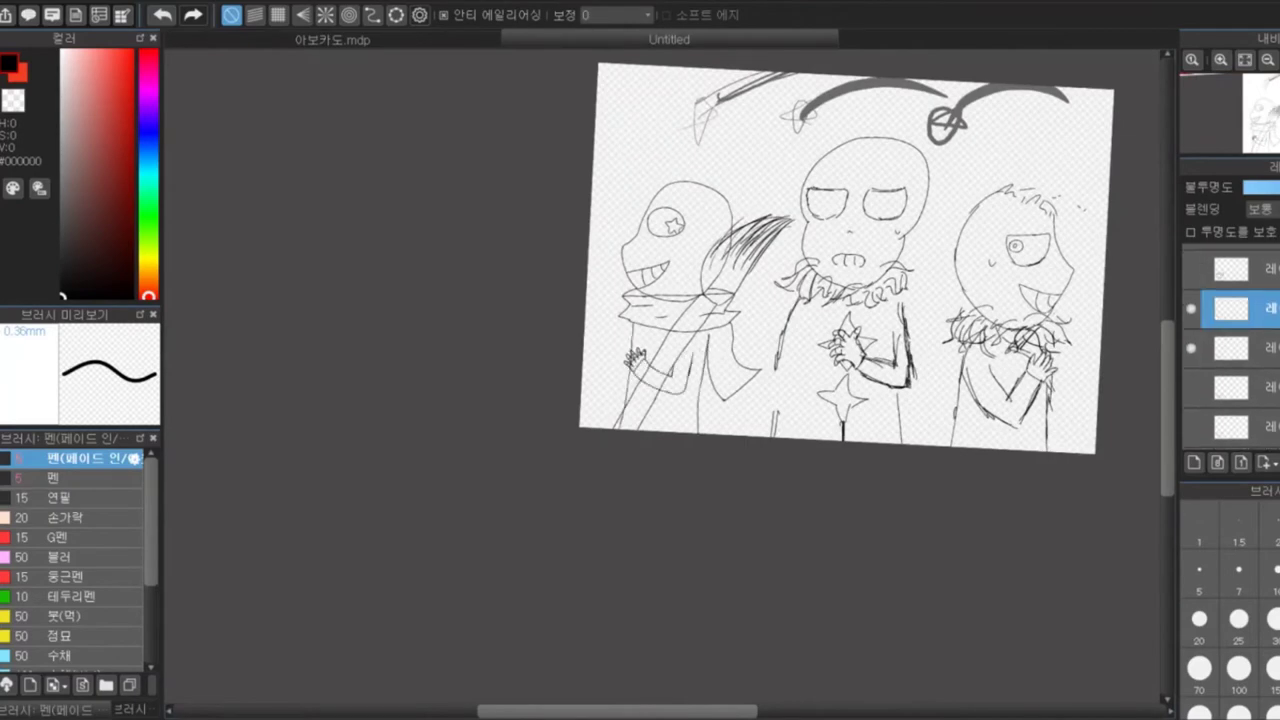
Ink the right figure's head outline and its jagged broken crown over the faded sketch
scroll(680, 380, up, 5)
drag(545, 487, 695, 142)
scroll(600, 250, up, 3)
drag(470, 189, 595, 240)
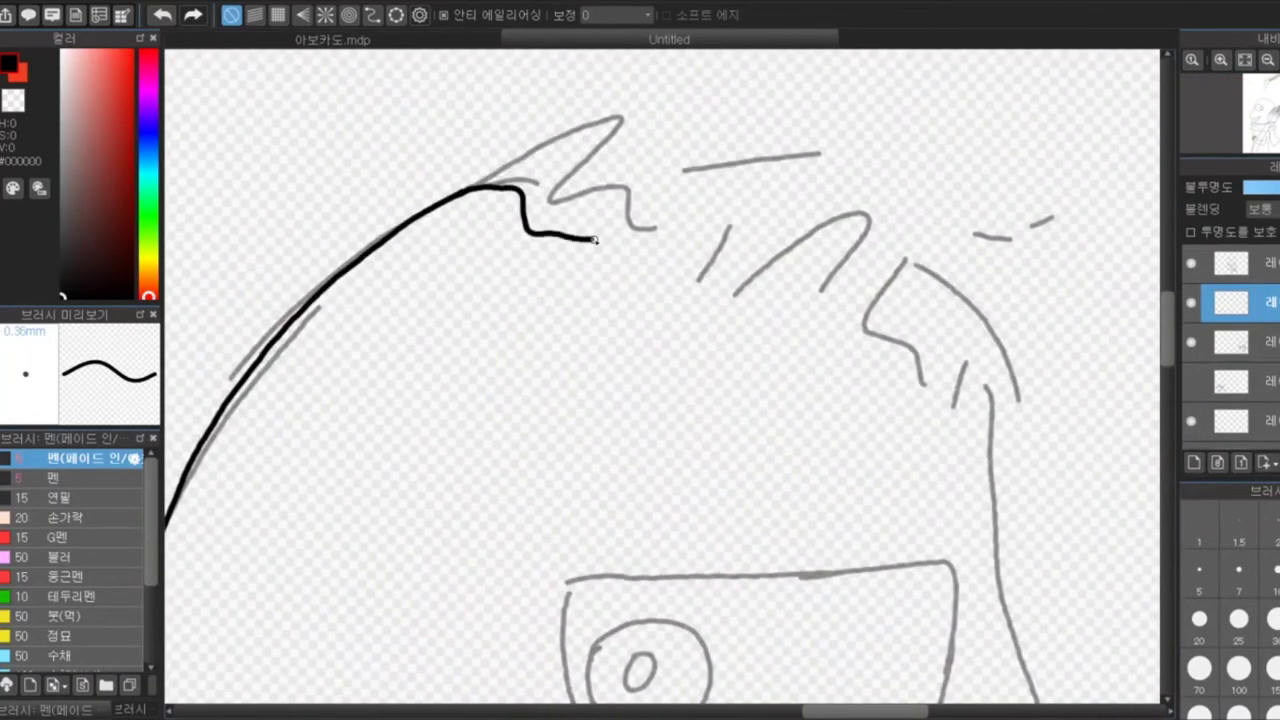
key(Left)
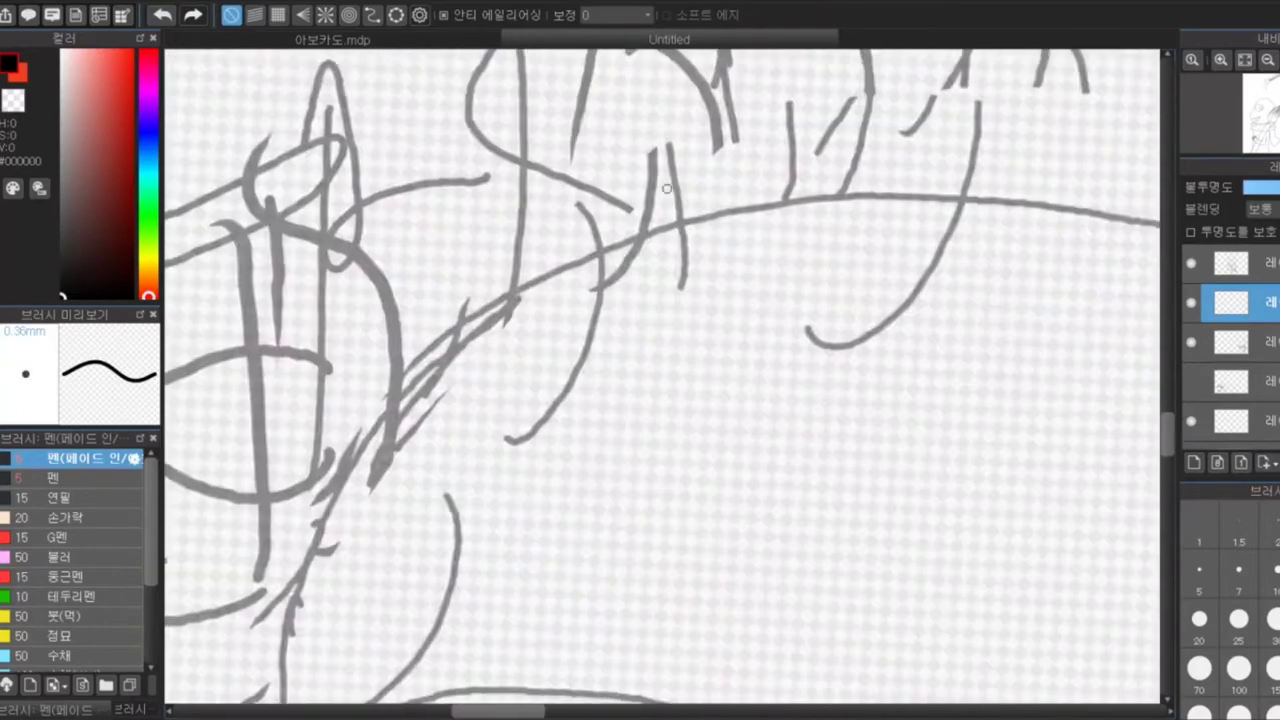
mouse_move(376, 328)
mouse_down()
mouse_move(738, 191)
mouse_move(1020, 233)
mouse_up()
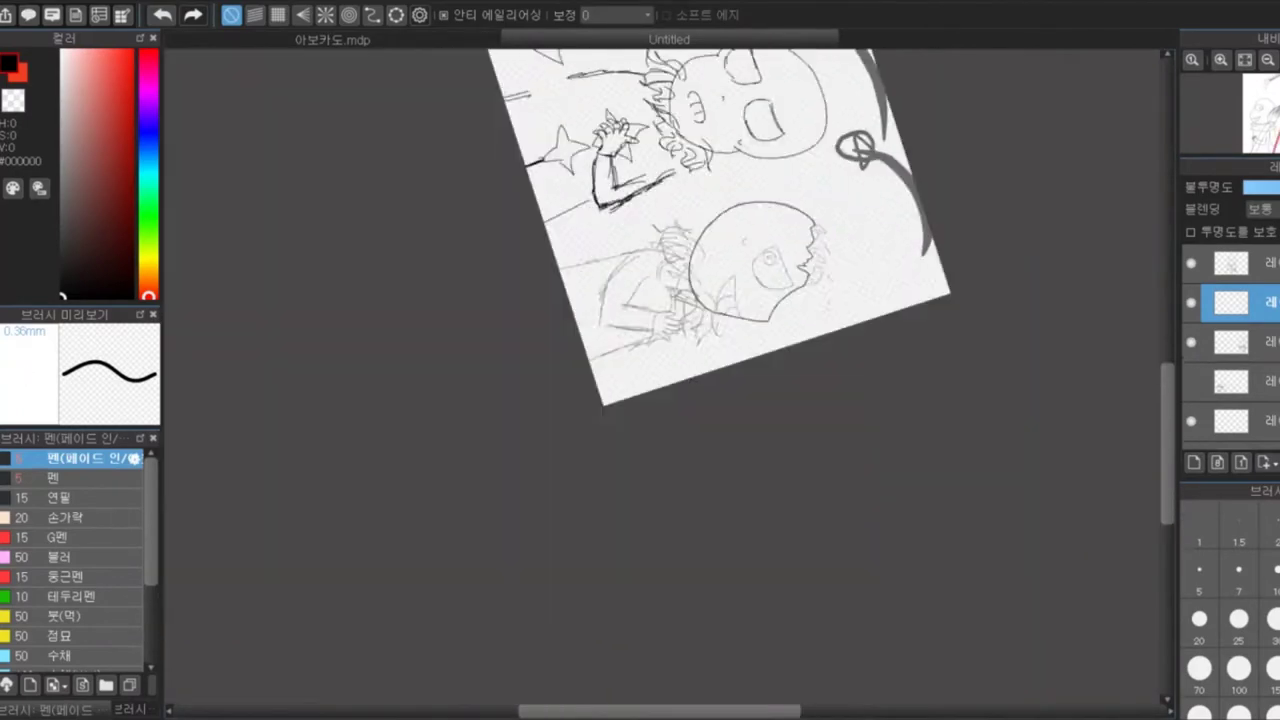
Ink the right figure's eye, grinning mouth and teeth over the faded face sketch
mouse_move(390, 170)
mouse_down()
mouse_move(770, 185)
mouse_move(395, 175)
mouse_up()
drag(400, 240, 440, 315)
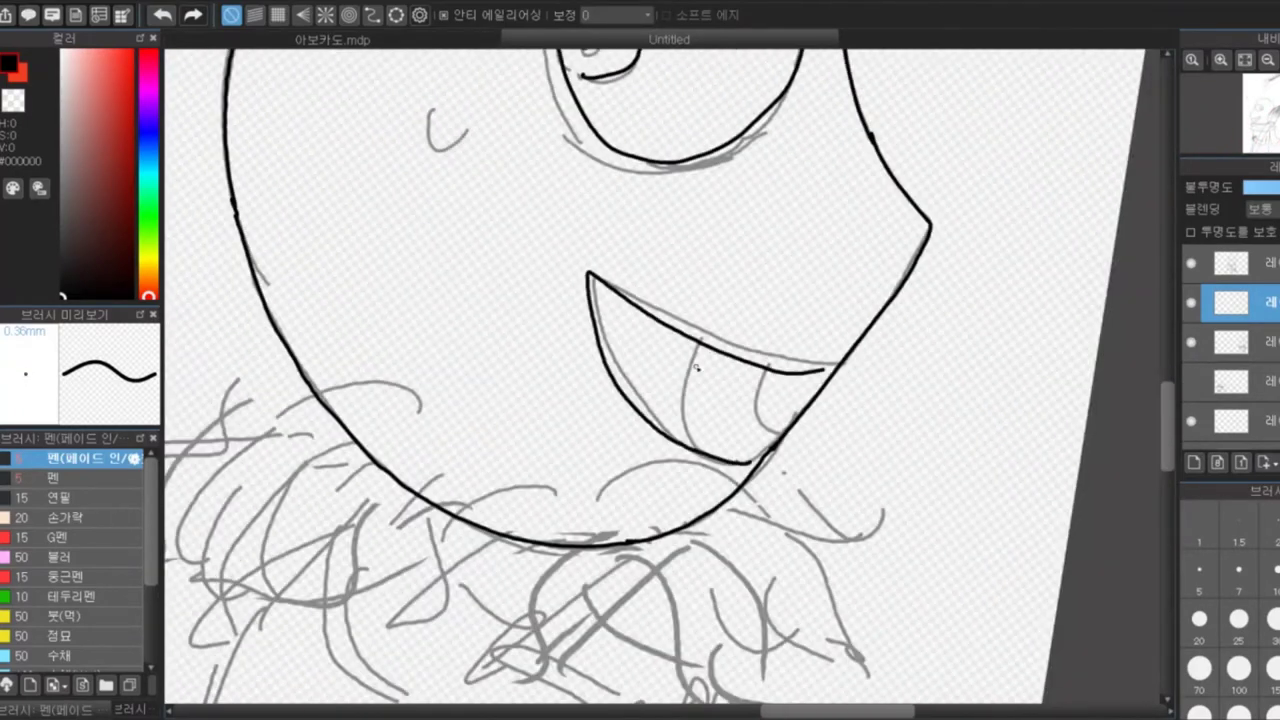
drag(700, 366, 709, 443)
Draw a wavy fur collar below the right figure's head with the tapered pen, undoing unsatisfactory strokes
click(60, 478)
drag(658, 272, 576, 376)
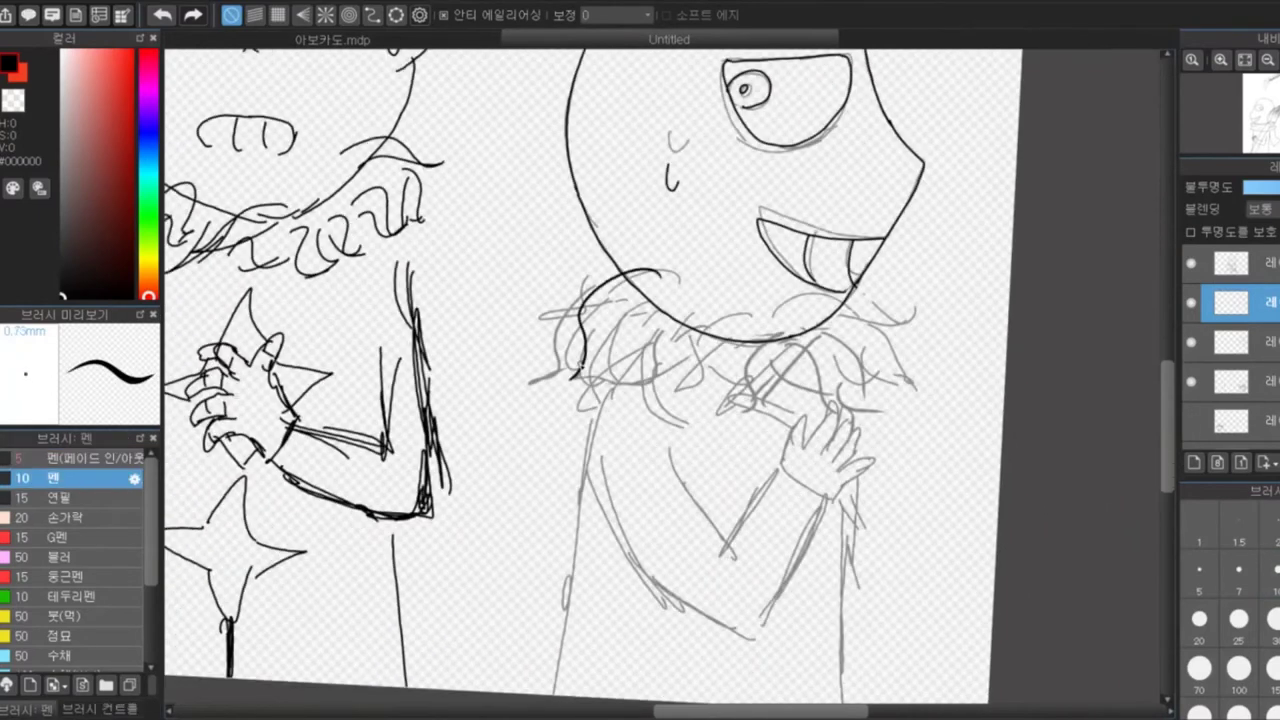
drag(665, 340, 700, 420)
drag(716, 400, 750, 485)
drag(740, 360, 780, 470)
key(ctrl+z)
key(ctrl+z)
key(ctrl+z)
click(1199, 569)
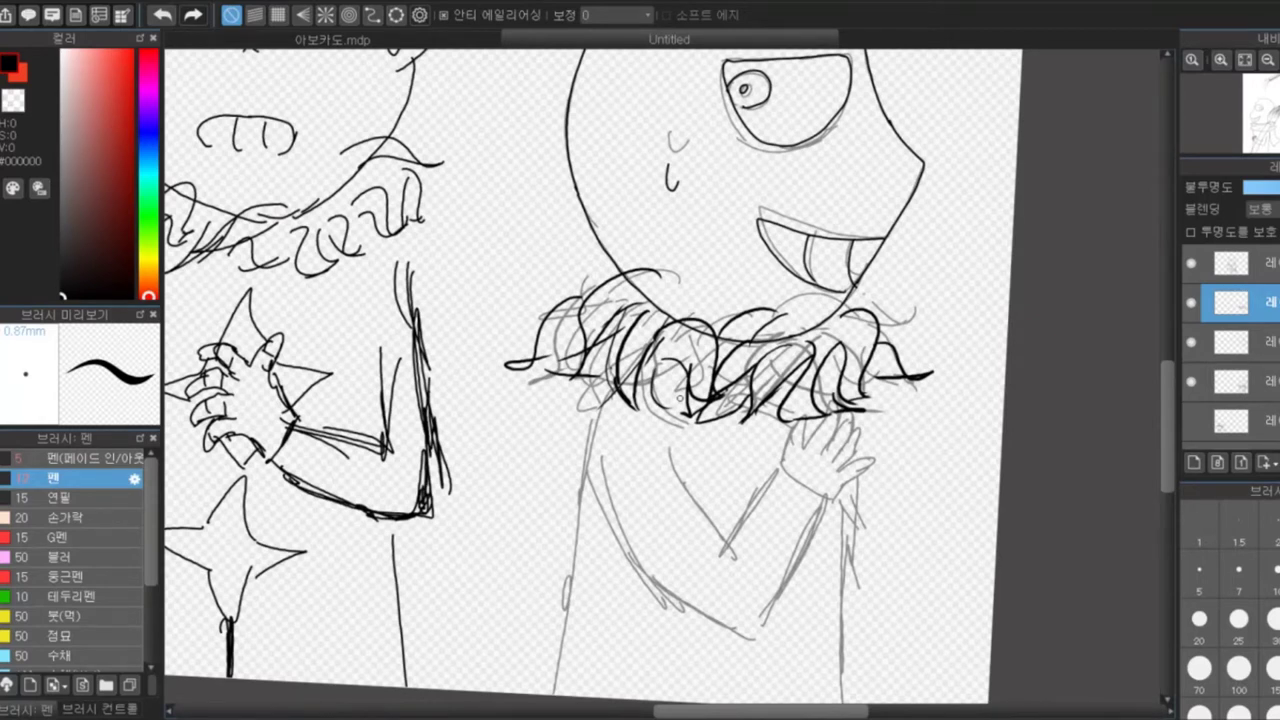
key(ctrl+z)
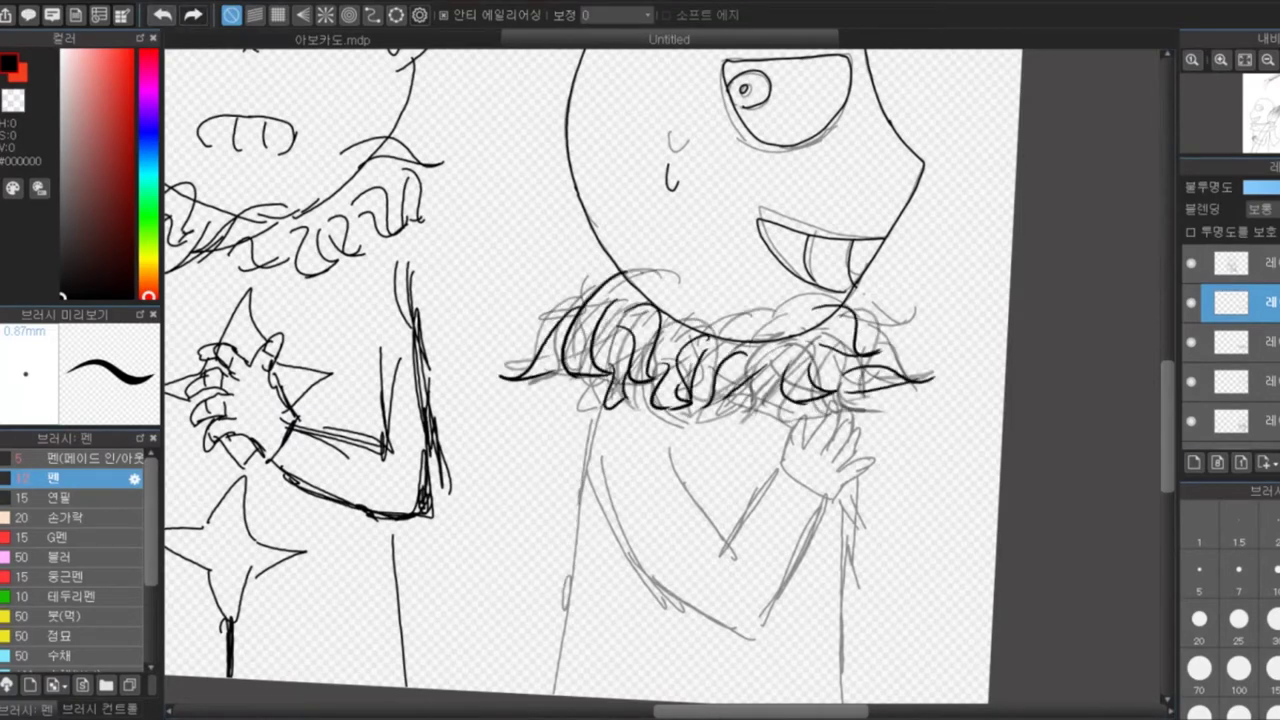
Ink the right figure's body sides, bent arm, wrist cuff and skeletal hand with the Pen (Fade In/Out) brush
click(70, 458)
scroll(600, 400, down, 3)
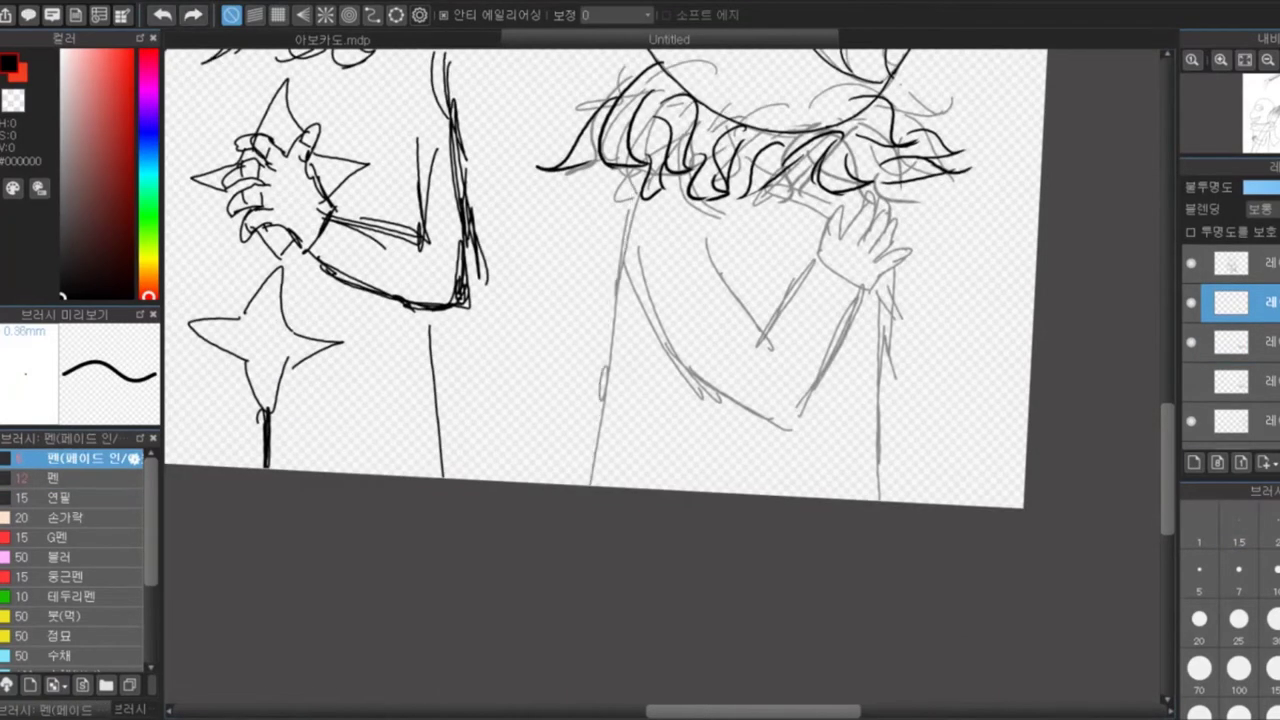
scroll(573, 262, up, 1)
drag(790, 292, 832, 470)
drag(686, 318, 790, 292)
scroll(790, 292, up, 2)
mouse_move(519, 373)
mouse_down()
mouse_move(658, 200)
mouse_move(700, 305)
mouse_up()
mouse_move(700, 210)
mouse_down()
mouse_move(812, 338)
mouse_move(690, 455)
mouse_up()
drag(580, 306, 540, 320)
scroll(628, 300, down, 3)
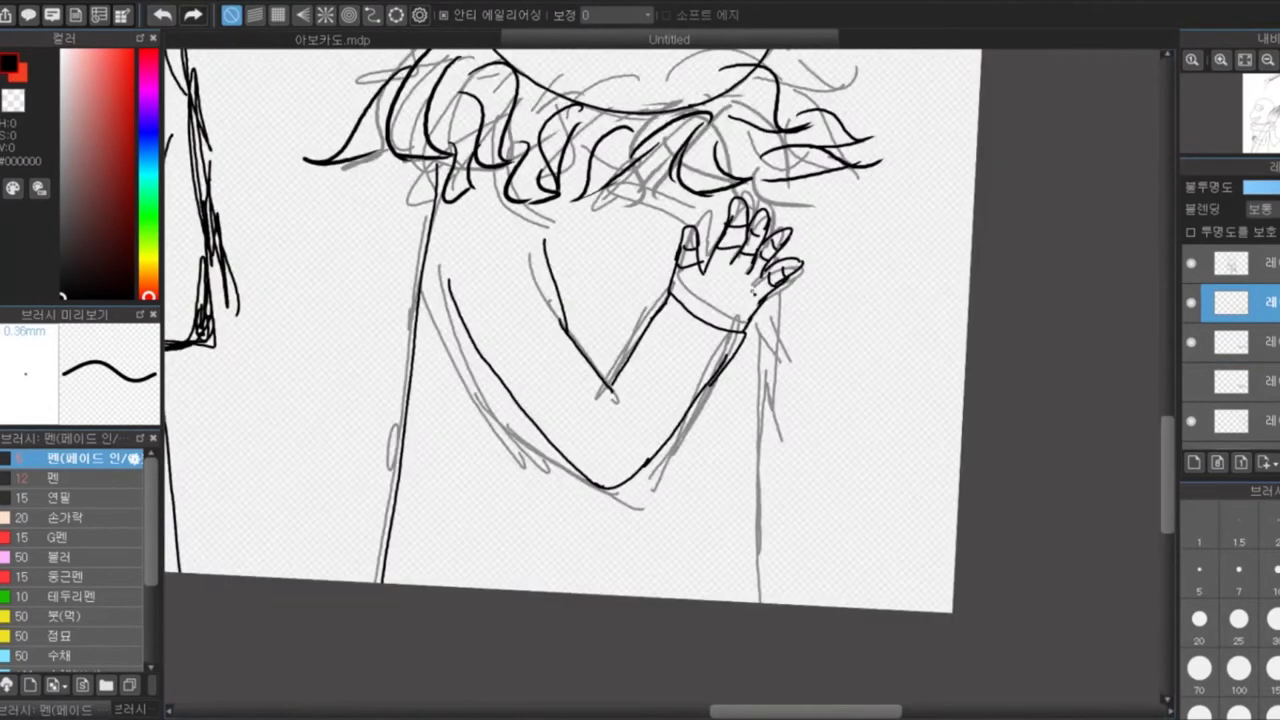
Remove the right figure's leftover rough sketch from behind the inked lines
scroll(570, 370, down, 3)
scroll(570, 370, up, 1)
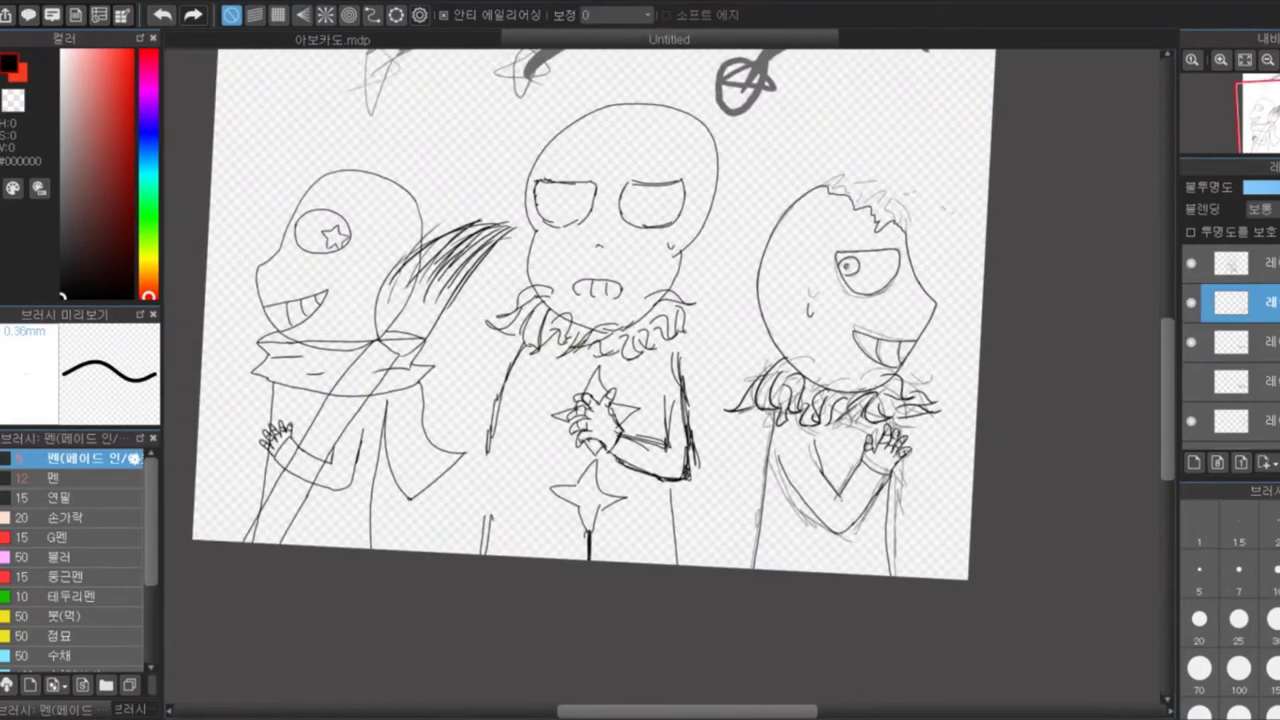
key(Delete)
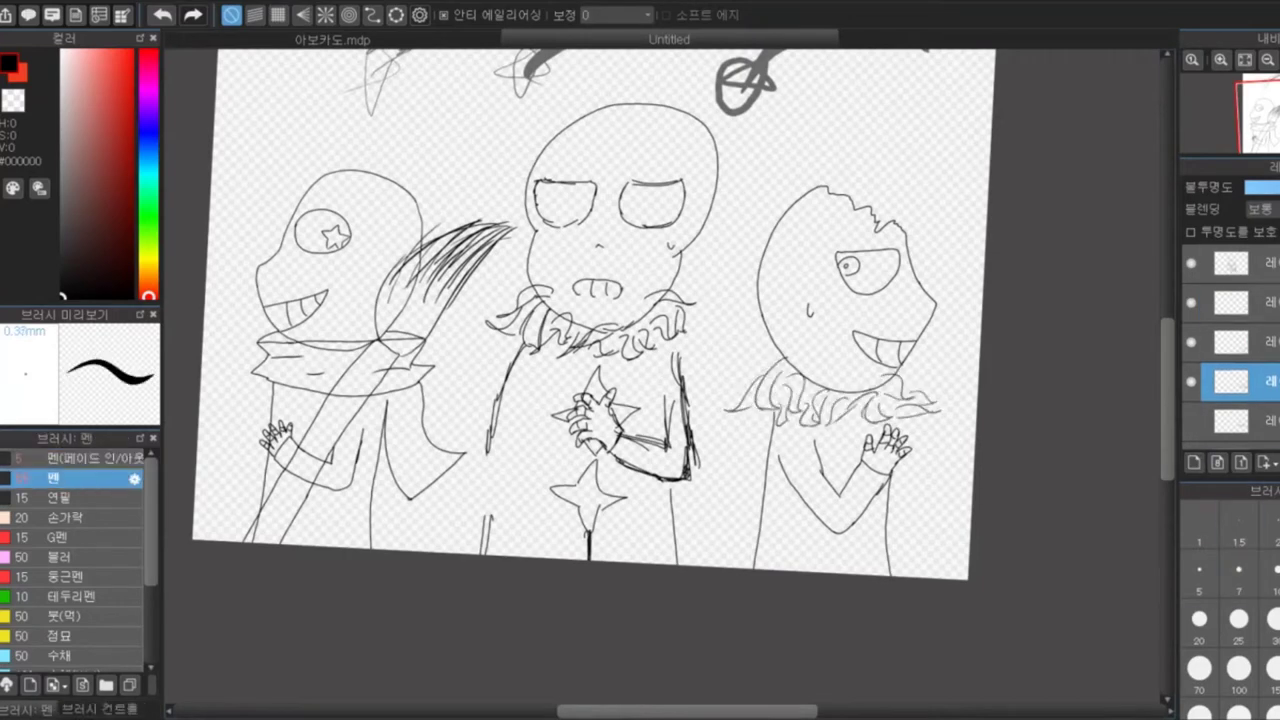
Try to re-ink the right figure's wavy collar over its faded lines, hide that layer and undo the new strokes
scroll(945, 310, up, 5)
drag(525, 440, 510, 528)
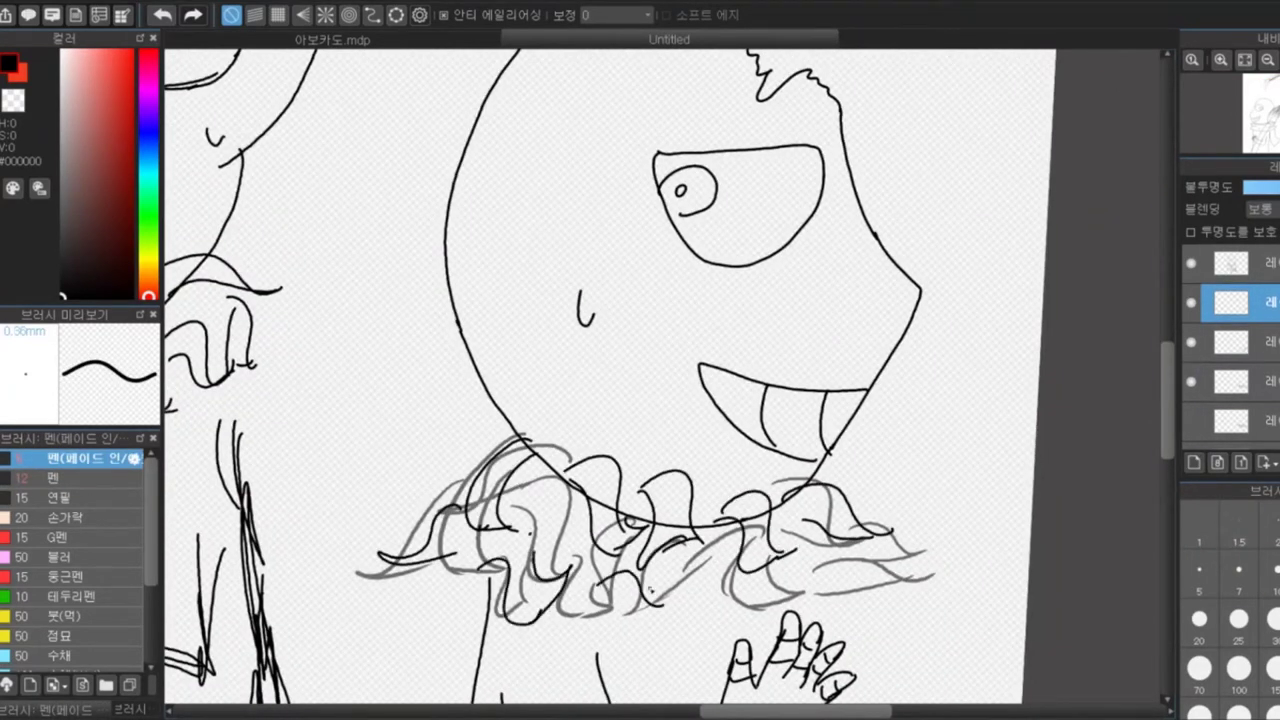
scroll(640, 380, down, 3)
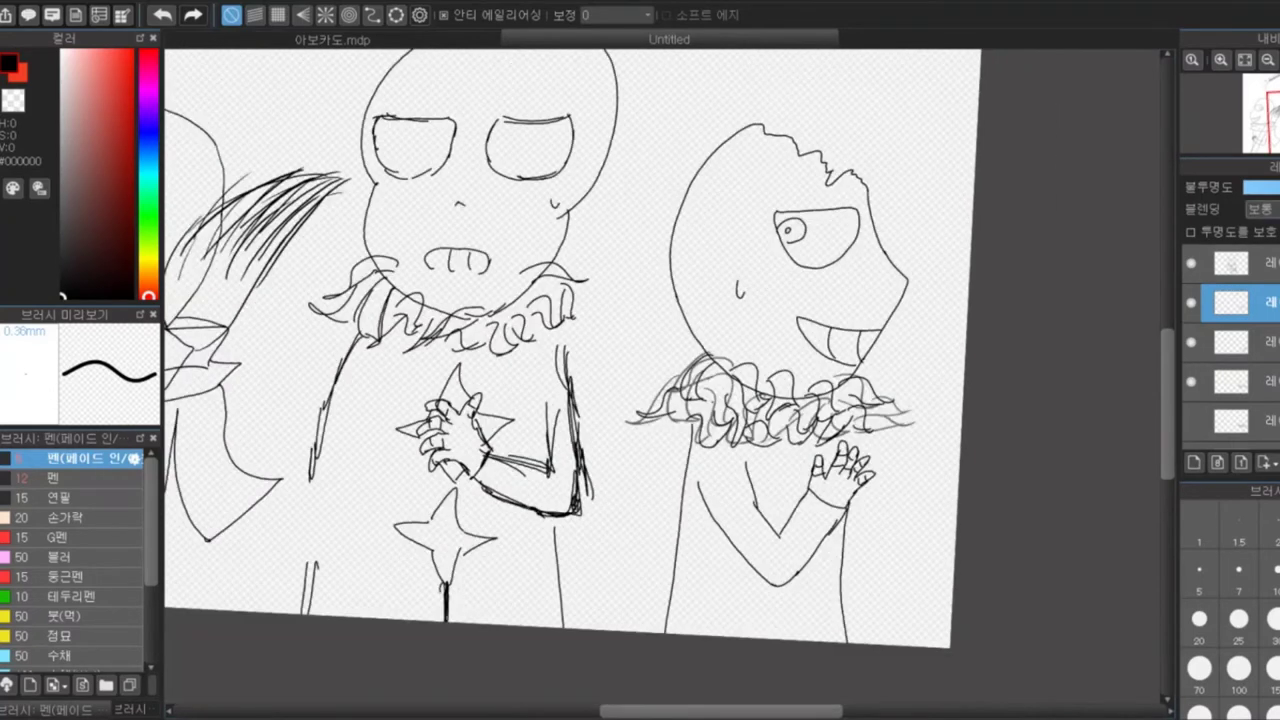
click(1190, 341)
scroll(640, 380, up, 3)
click(80, 477)
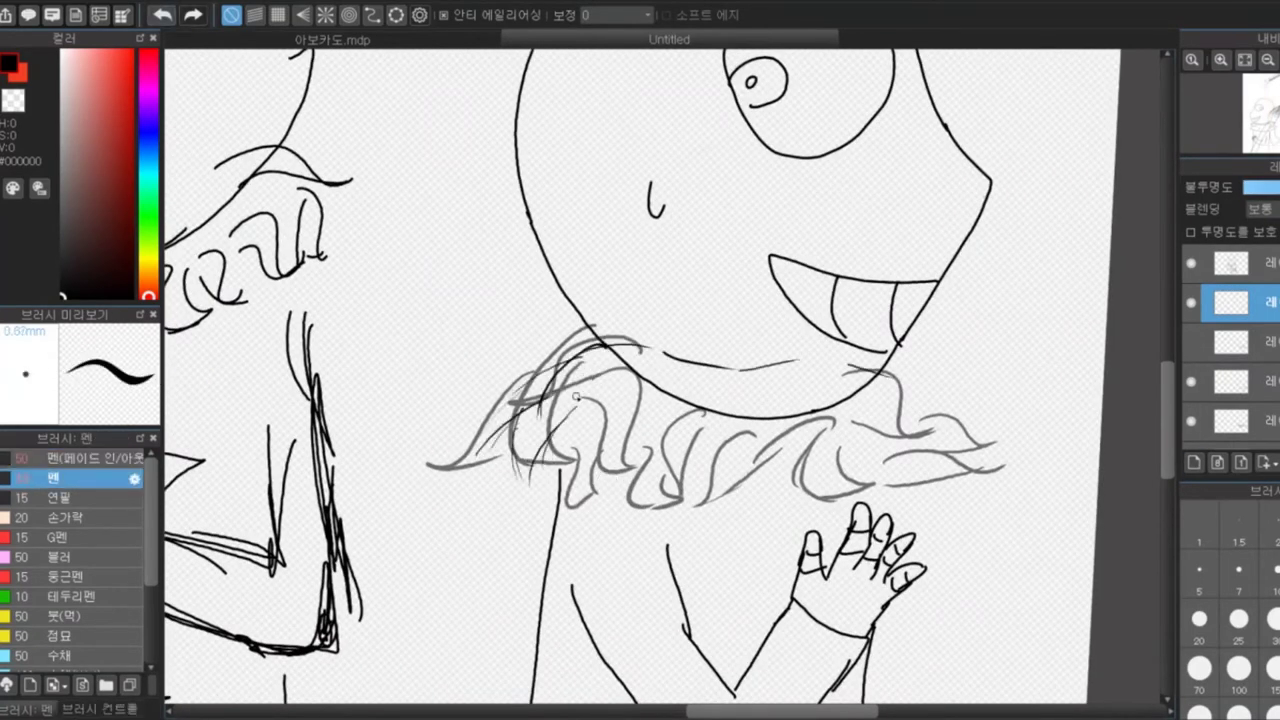
mouse_move(771, 374)
mouse_down()
mouse_move(828, 418)
mouse_move(920, 433)
mouse_move(857, 424)
mouse_move(954, 398)
mouse_move(480, 303)
mouse_up()
scroll(480, 303, down, 2)
key(ctrl+z)
key(ctrl+z)
Ink pointed fur tufts along the back and upper edge of the right figure's collar over the spiky sketch
scroll(740, 330, up, 3)
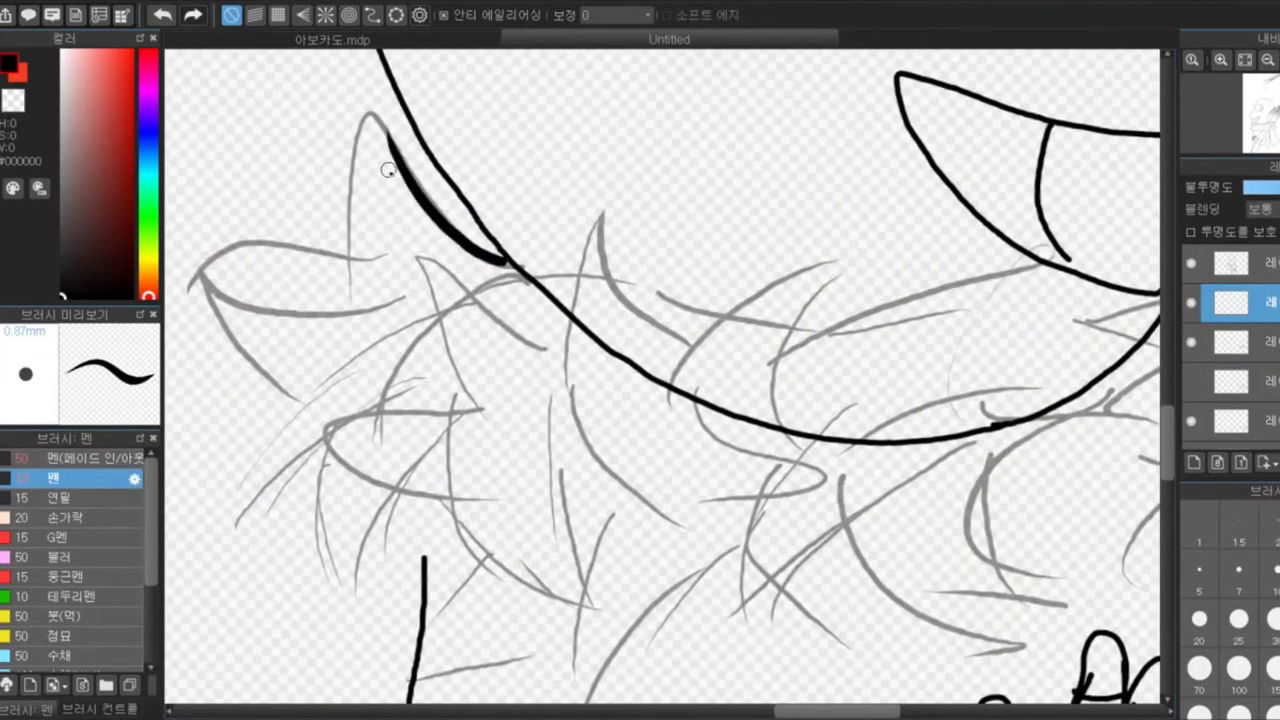
drag(380, 145, 378, 330)
drag(370, 255, 180, 262)
drag(232, 352, 362, 368)
drag(470, 300, 547, 351)
drag(600, 290, 640, 425)
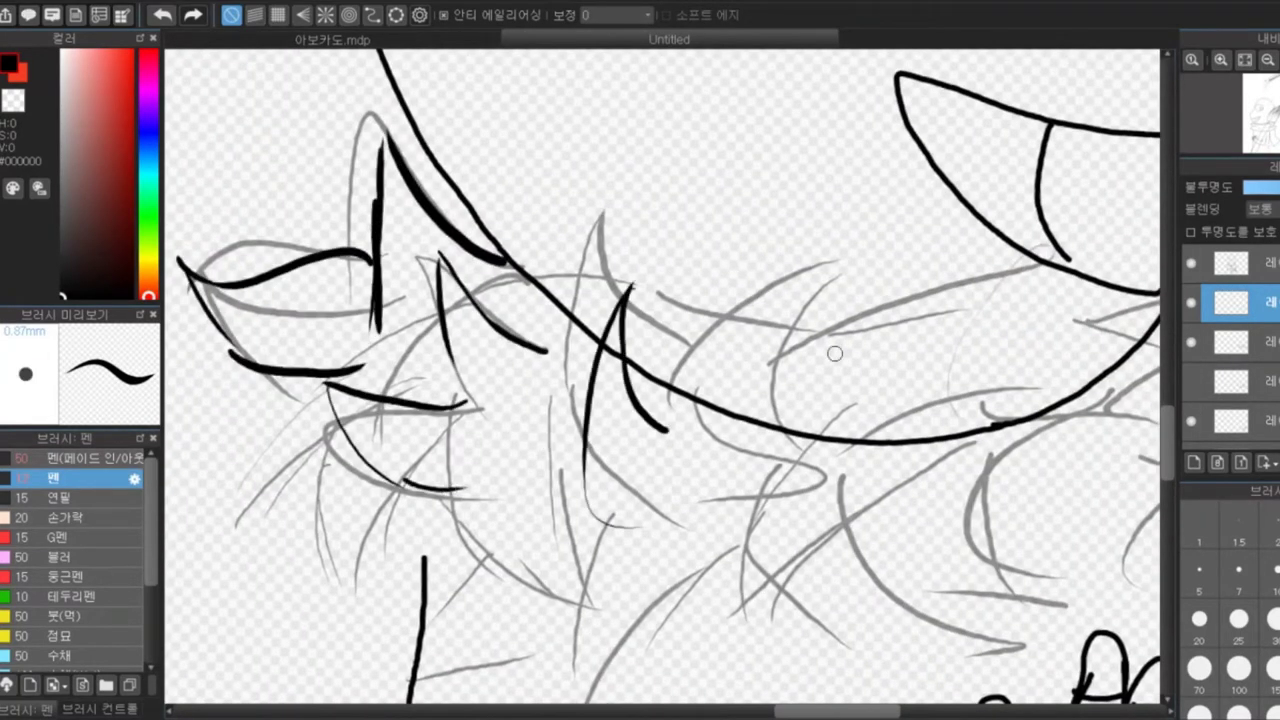
drag(700, 270, 790, 480)
Ink the curved lower tufts and the front part of the right figure's spiky fur collar
scroll(680, 380, down, 2)
drag(530, 350, 525, 455)
drag(600, 345, 598, 416)
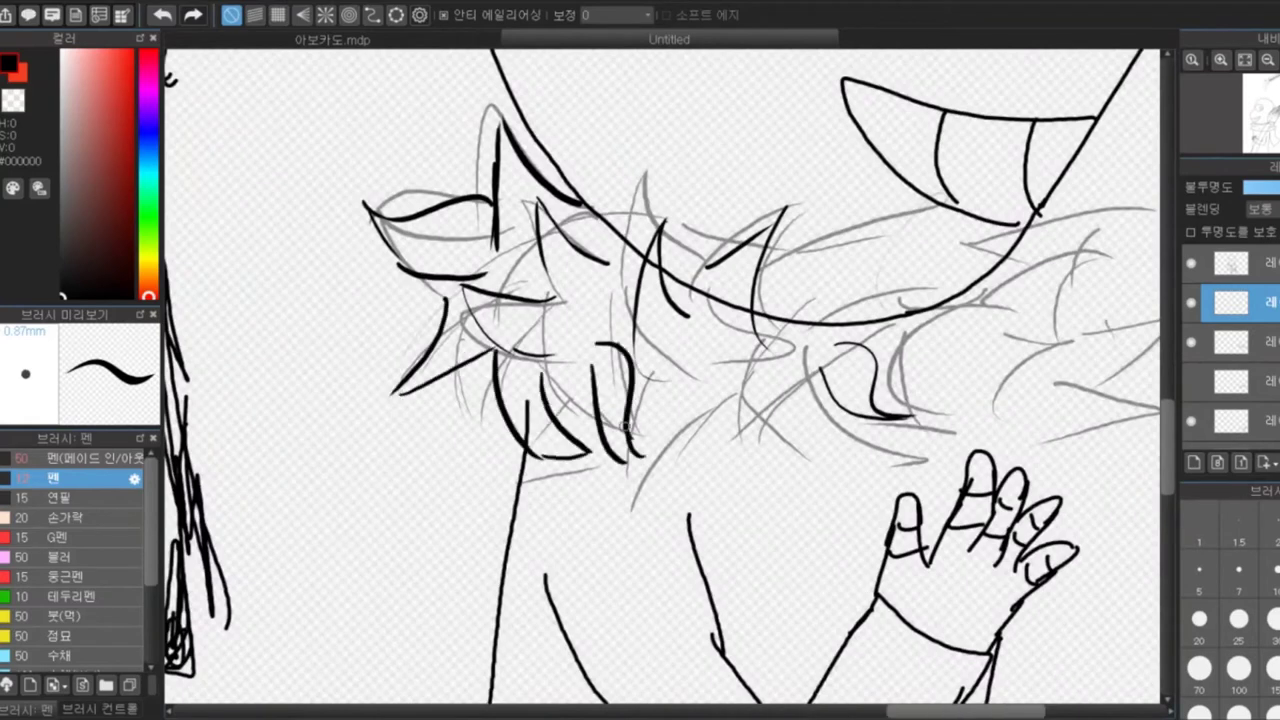
drag(690, 360, 740, 440)
scroll(740, 440, down, 2)
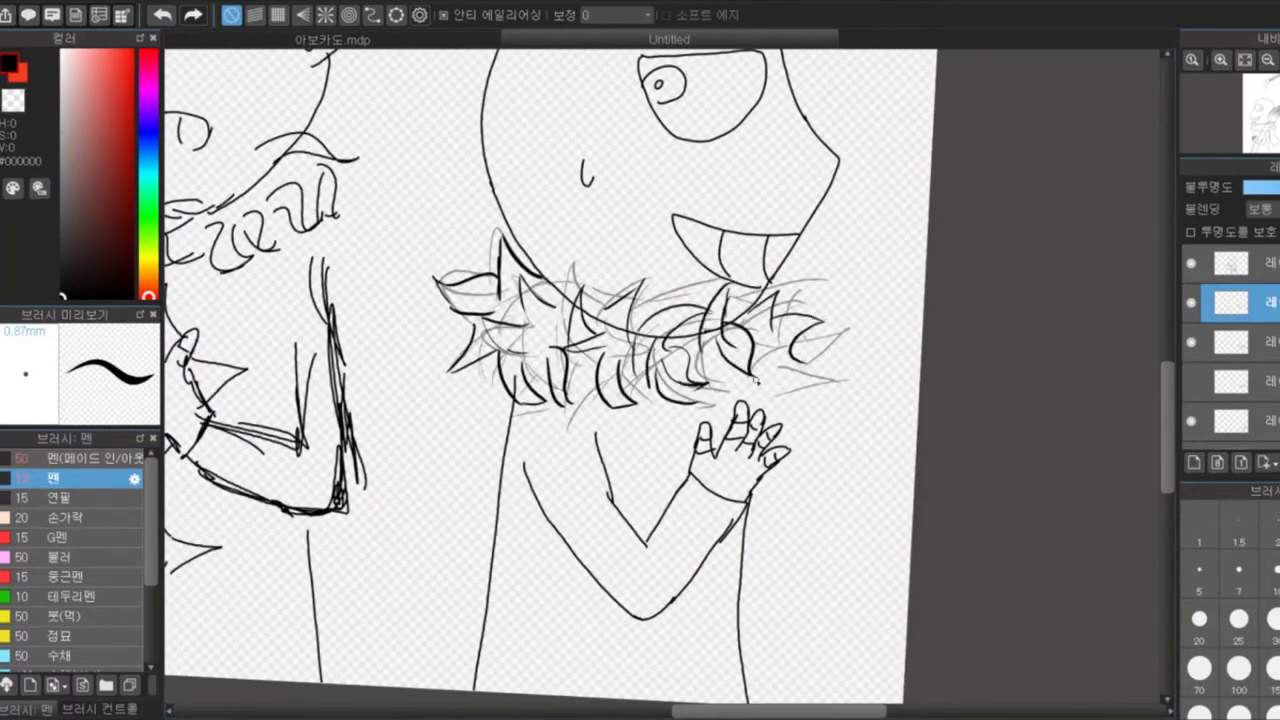
Add fine inner fur strokes across the right figure's spiky collar
scroll(550, 380, down, 2)
scroll(550, 380, up, 3)
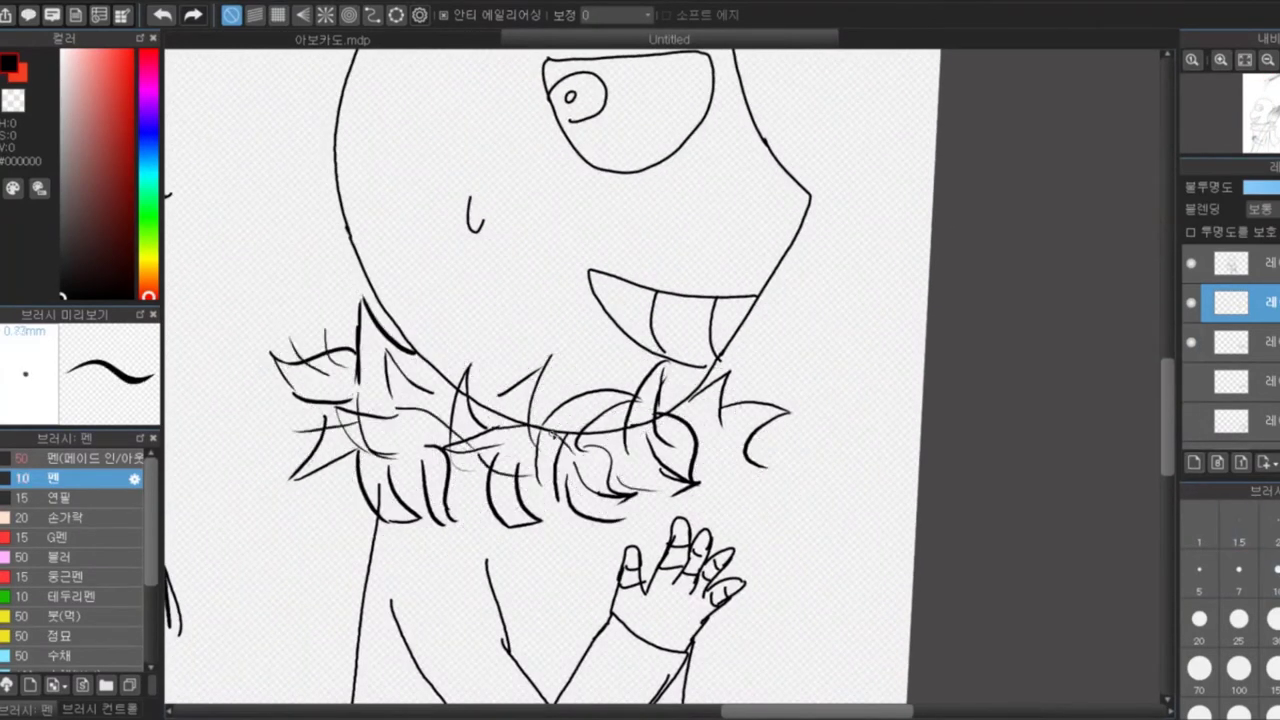
drag(300, 430, 400, 410)
drag(440, 445, 700, 480)
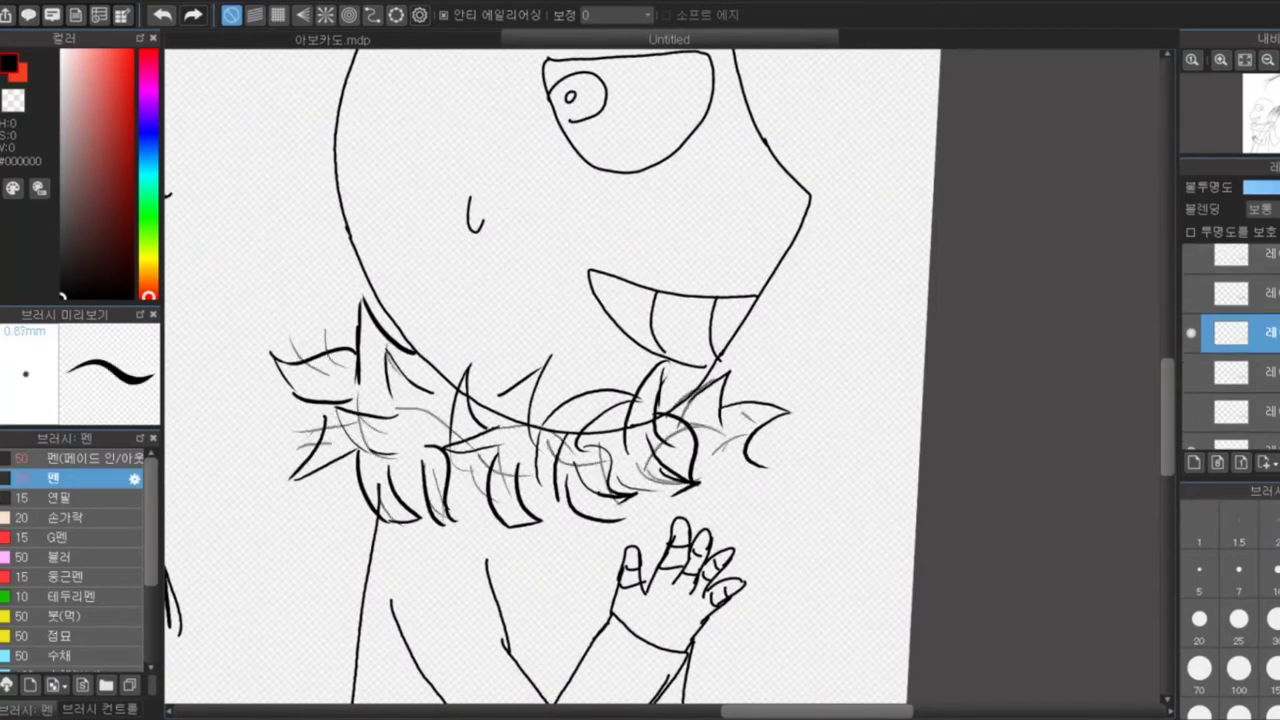
Re-ink the right figure's body side, bent arm and wrist cuff over the faded lines with the Pen (Fade In/Out) brush
click(1230, 342)
click(90, 458)
scroll(670, 380, down, 5)
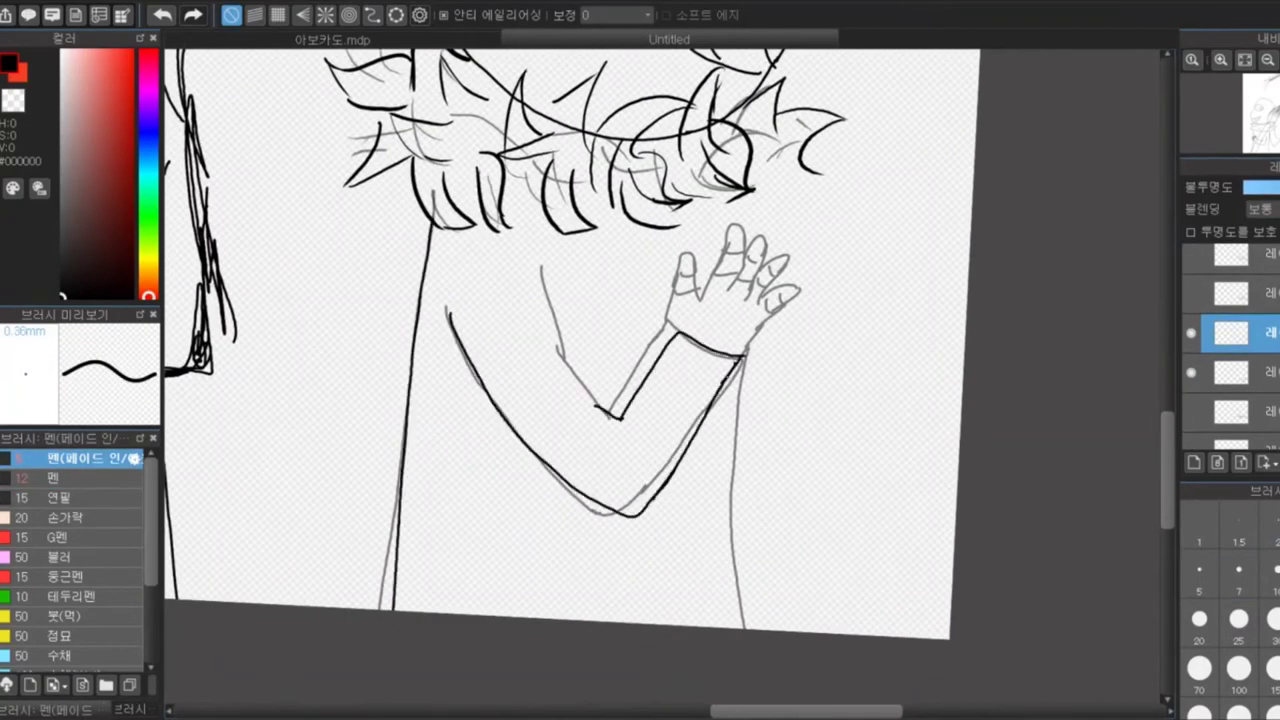
Ink the right figure's thumb and first two fingers, including their joint lines, over the faded hand sketch
scroll(704, 433, up, 5)
drag(520, 480, 578, 428)
drag(522, 372, 565, 372)
drag(578, 428, 648, 415)
drag(638, 352, 718, 352)
drag(720, 350, 797, 365)
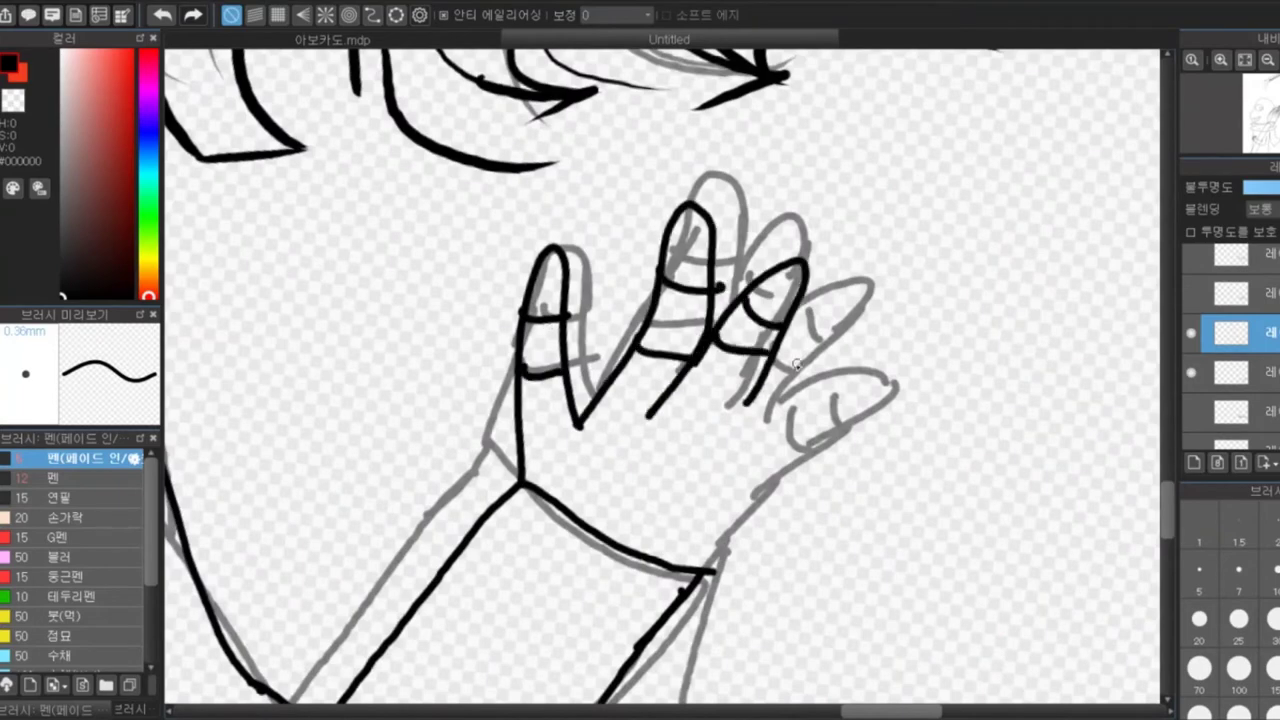
Ink the right figure's remaining fingers, erasing and redrawing part of the middle finger
mouse_move(780, 432)
mouse_down()
mouse_move(819, 391)
mouse_move(893, 385)
mouse_up()
key(e)
mouse_move(740, 310)
mouse_down()
mouse_move(800, 268)
mouse_move(765, 195)
mouse_up()
key(b)
drag(740, 340, 805, 262)
scroll(810, 455, down, 5)
scroll(650, 380, down, 6)
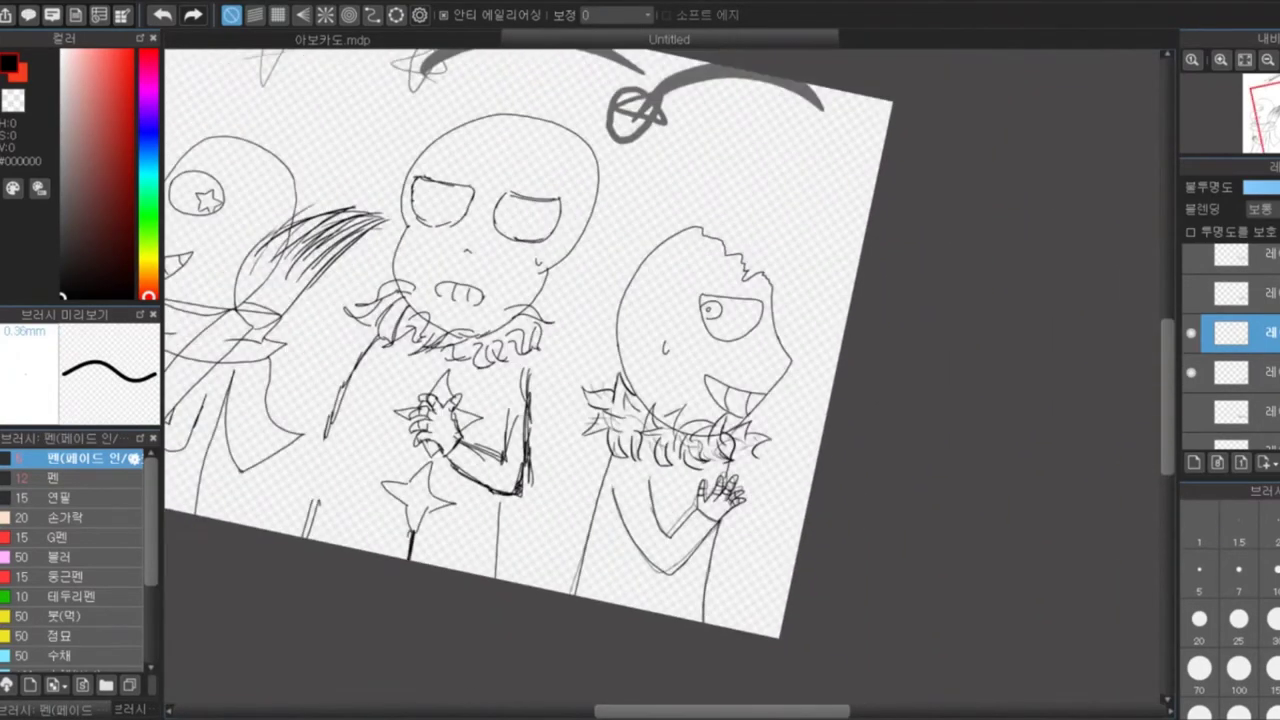
Ink the left side of the middle figure's skull over its faded sketch on a separate layer
scroll(650, 380, up, 6)
scroll(1230, 340, down, 1)
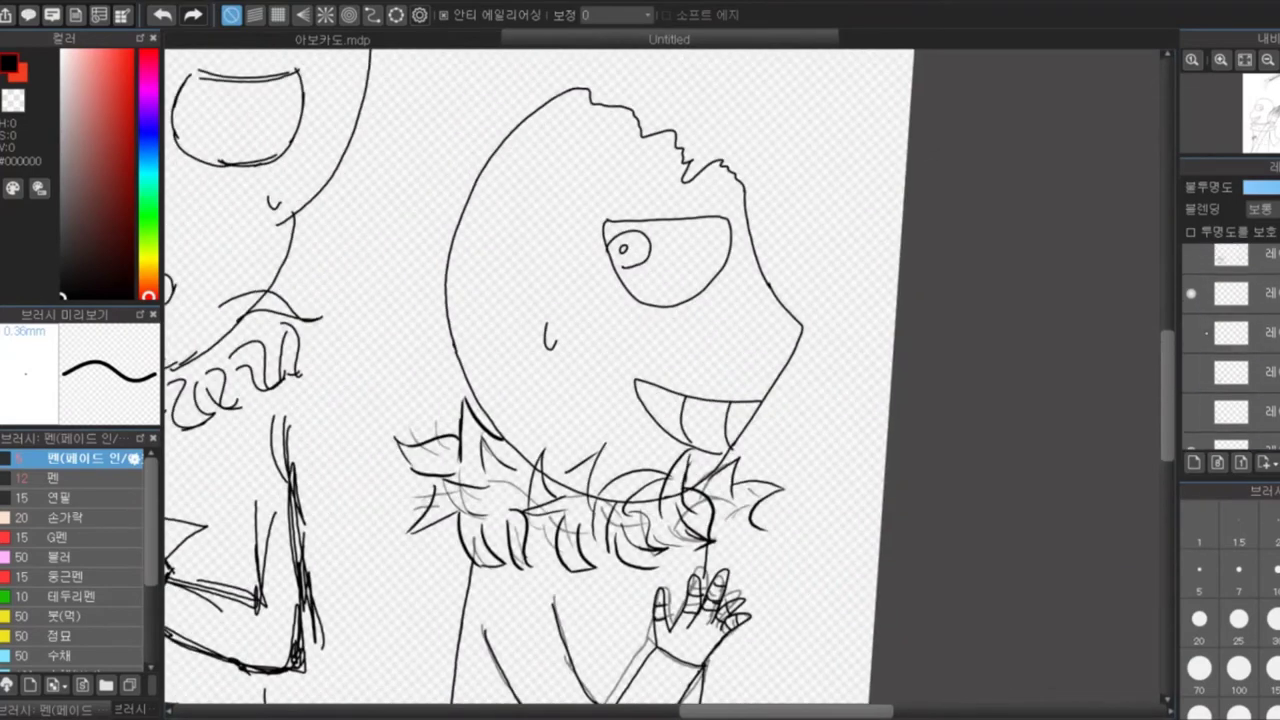
scroll(650, 450, up, 2)
scroll(650, 450, down, 6)
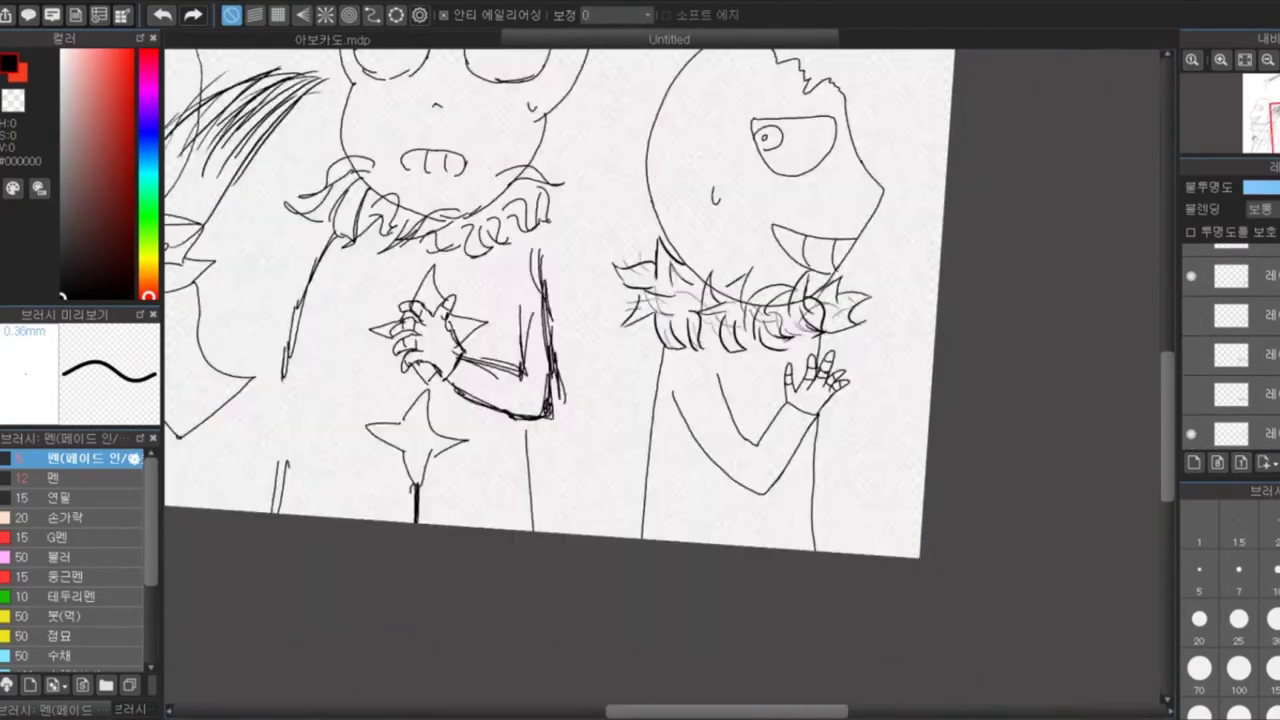
click(1235, 262)
scroll(700, 260, up, 6)
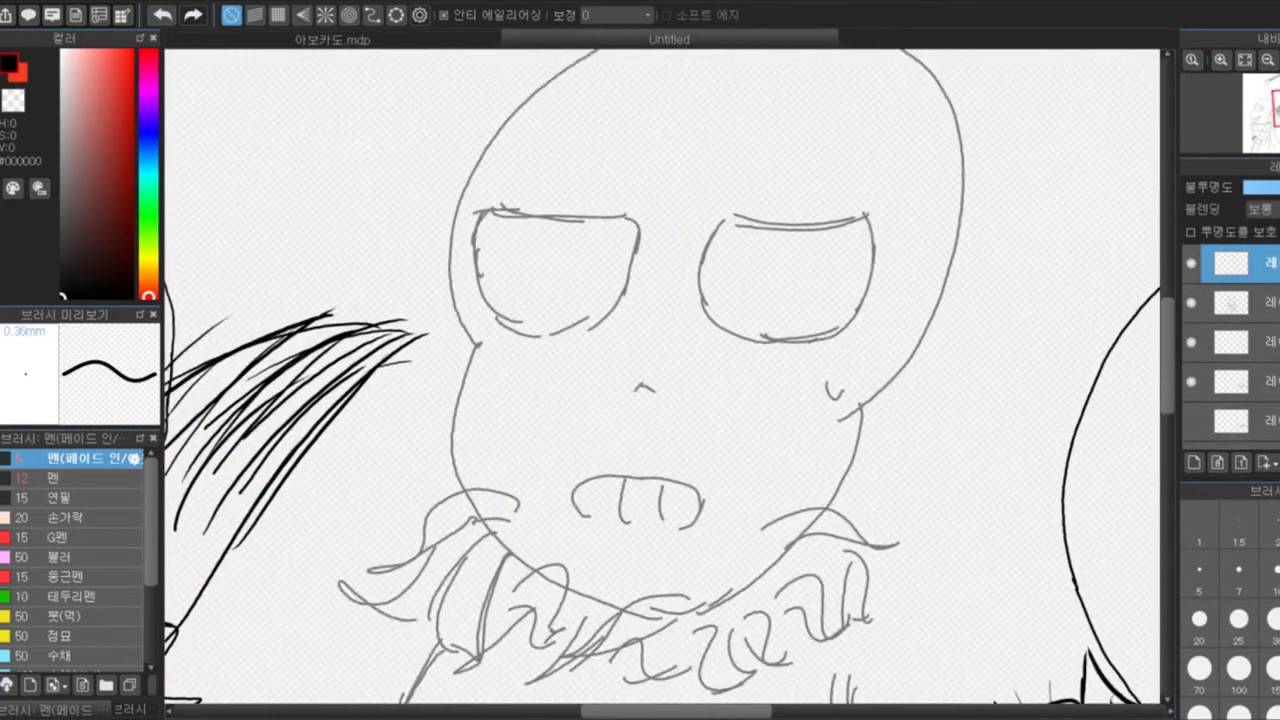
scroll(1058, 55, down, 2)
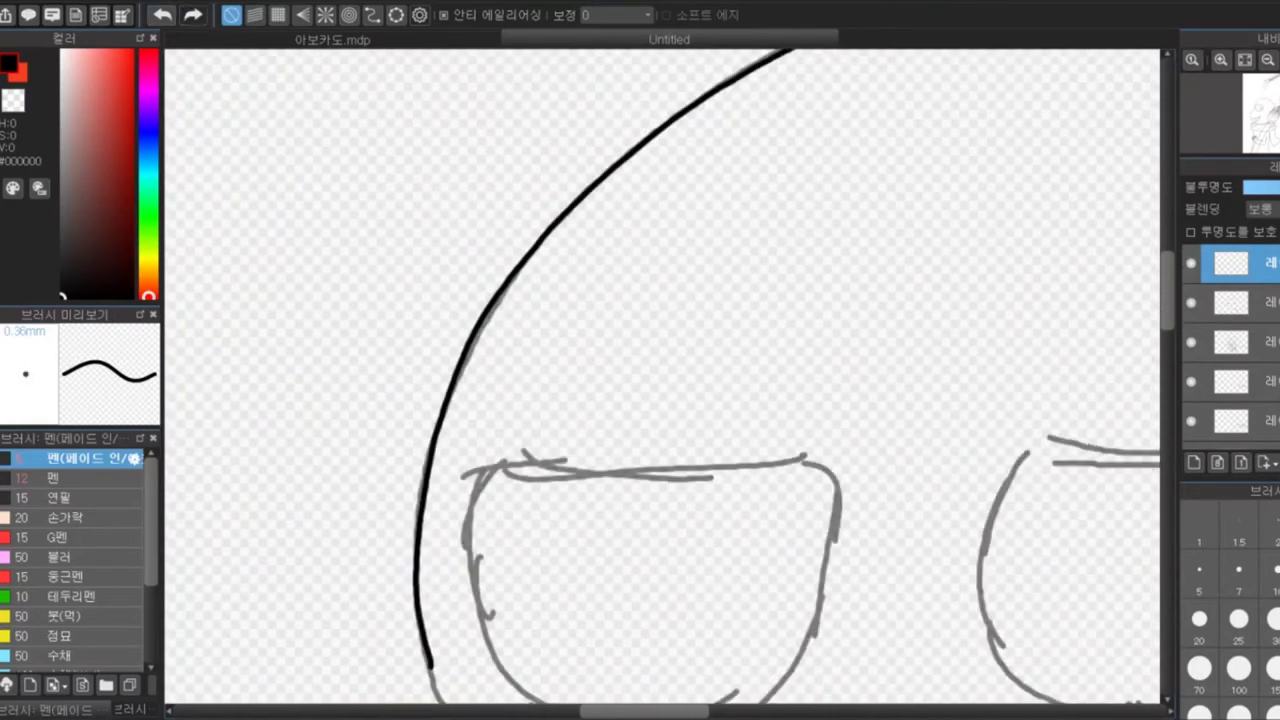
scroll(1058, 55, up, 5)
drag(278, 652, 1143, 49)
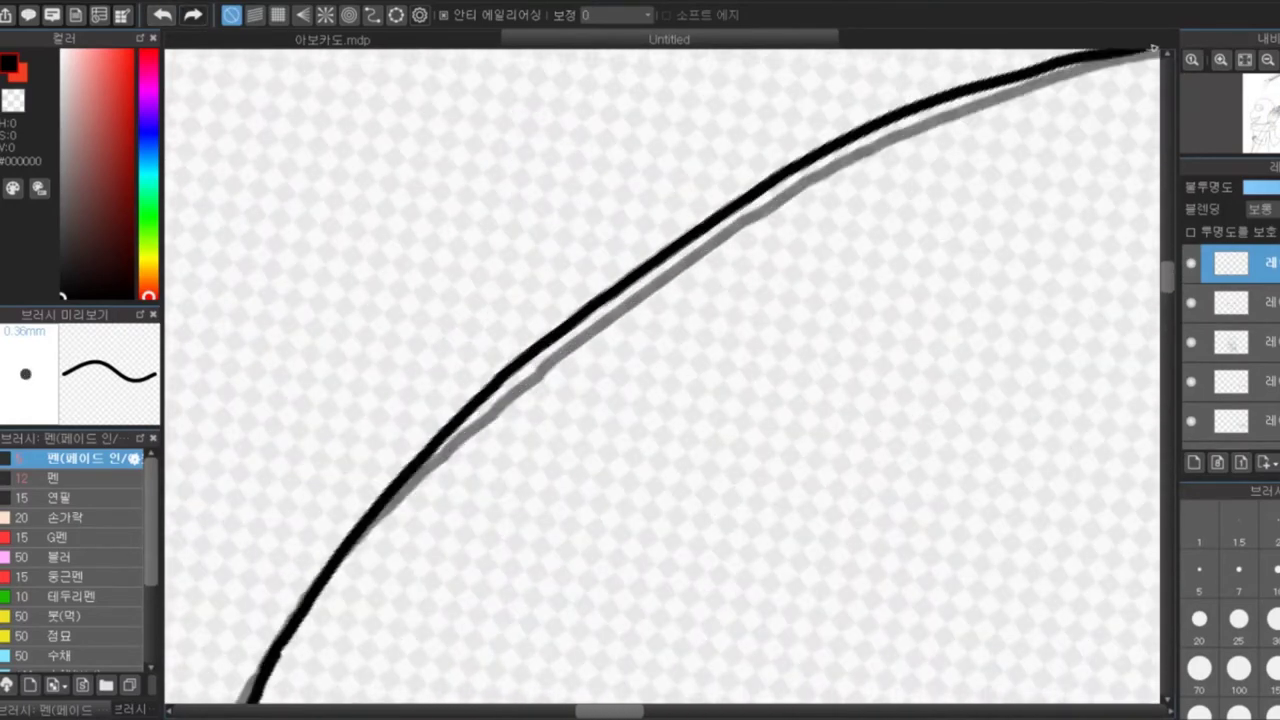
Continue the middle figure's skull outline over the crown and down its right side
drag(314, 700, 414, 543)
drag(444, 700, 923, 109)
mouse_move(190, 700)
mouse_down()
mouse_move(497, 388)
mouse_move(471, 463)
mouse_move(658, 327)
mouse_up()
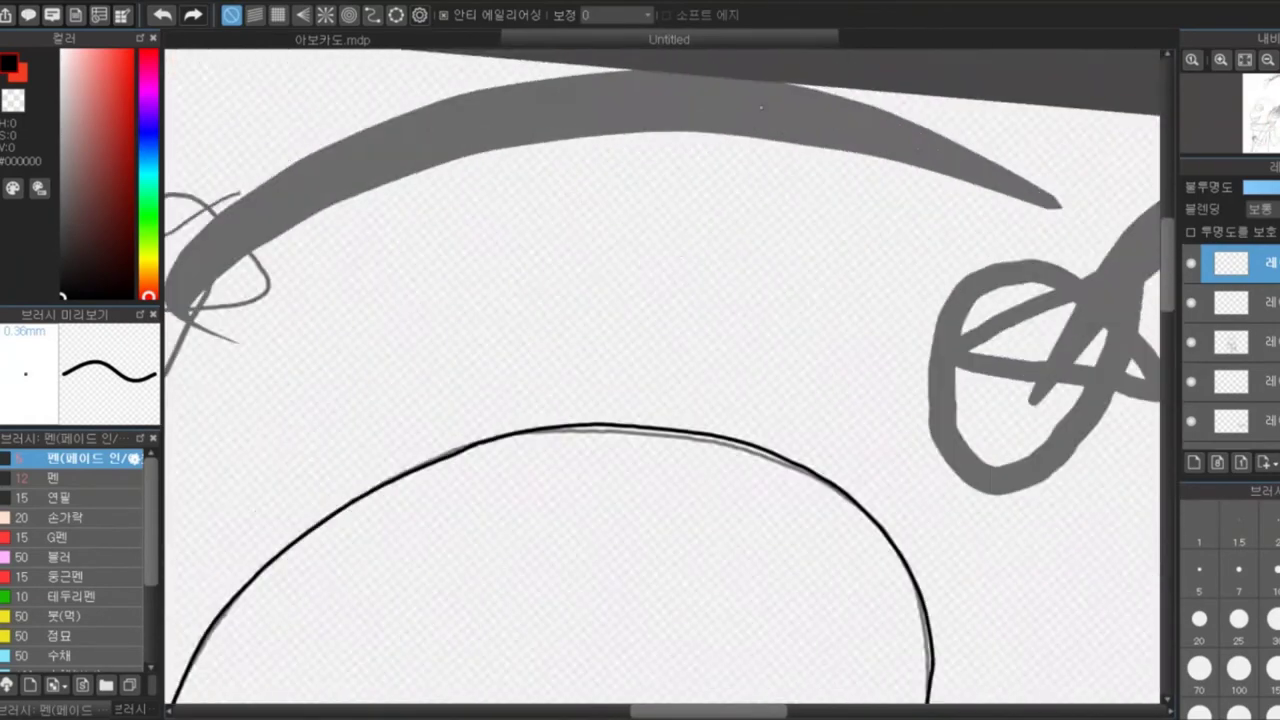
drag(640, 188, 818, 218)
Redraw the middle skull's crown and right side with a tighter curve, and ink its jaw, eyes, nose and mouth
scroll(706, 236, up, 5)
drag(250, 360, 1060, 450)
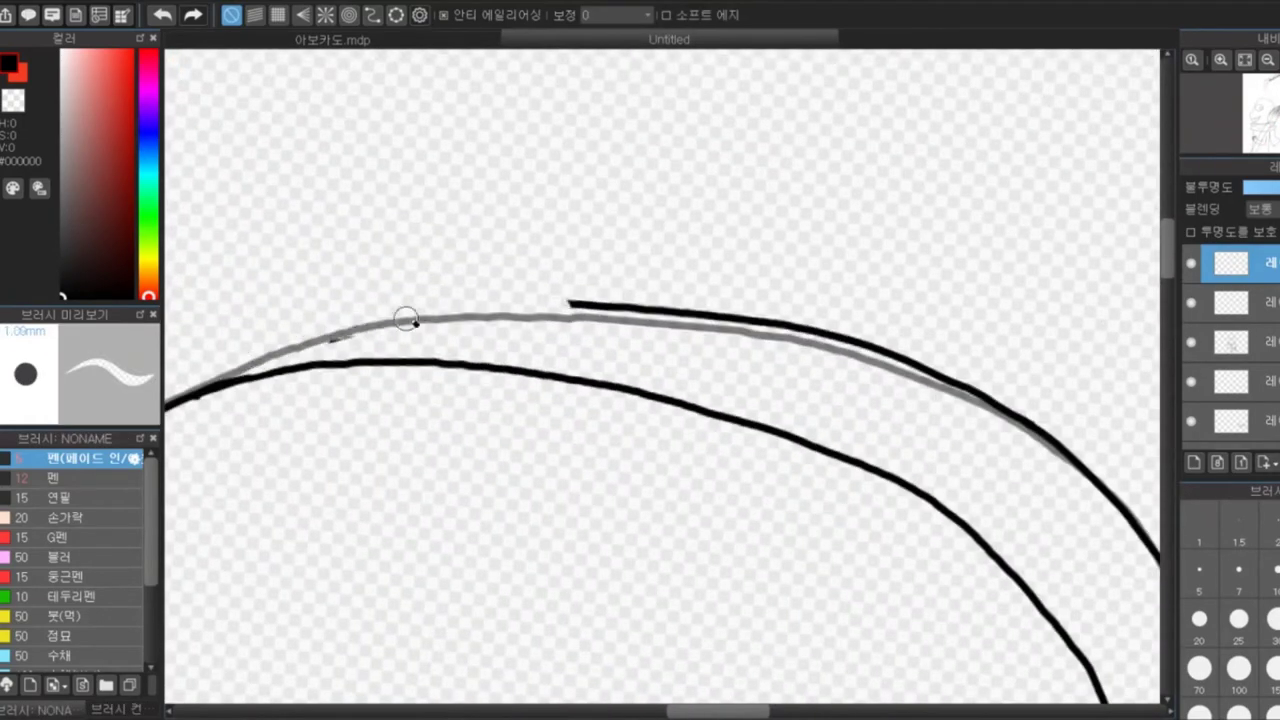
scroll(1048, 447, down, 3)
scroll(987, 574, down, 5)
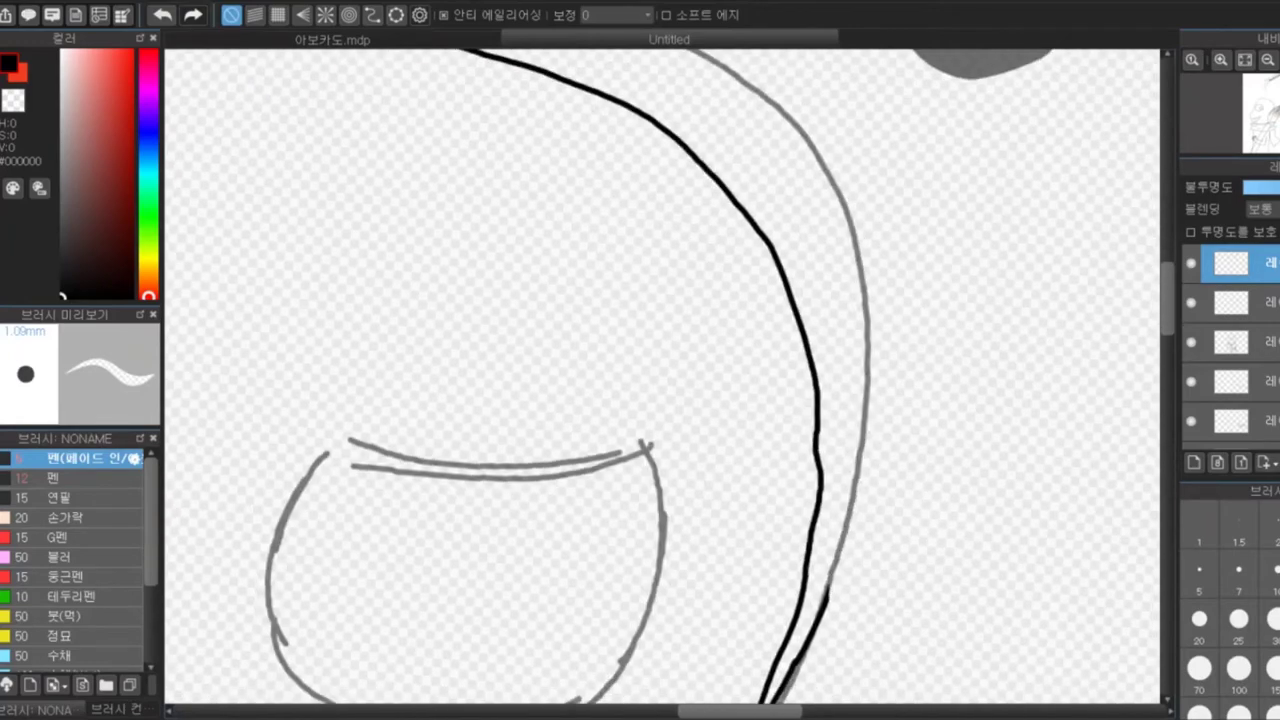
scroll(670, 377, up, 2)
drag(596, 299, 583, 415)
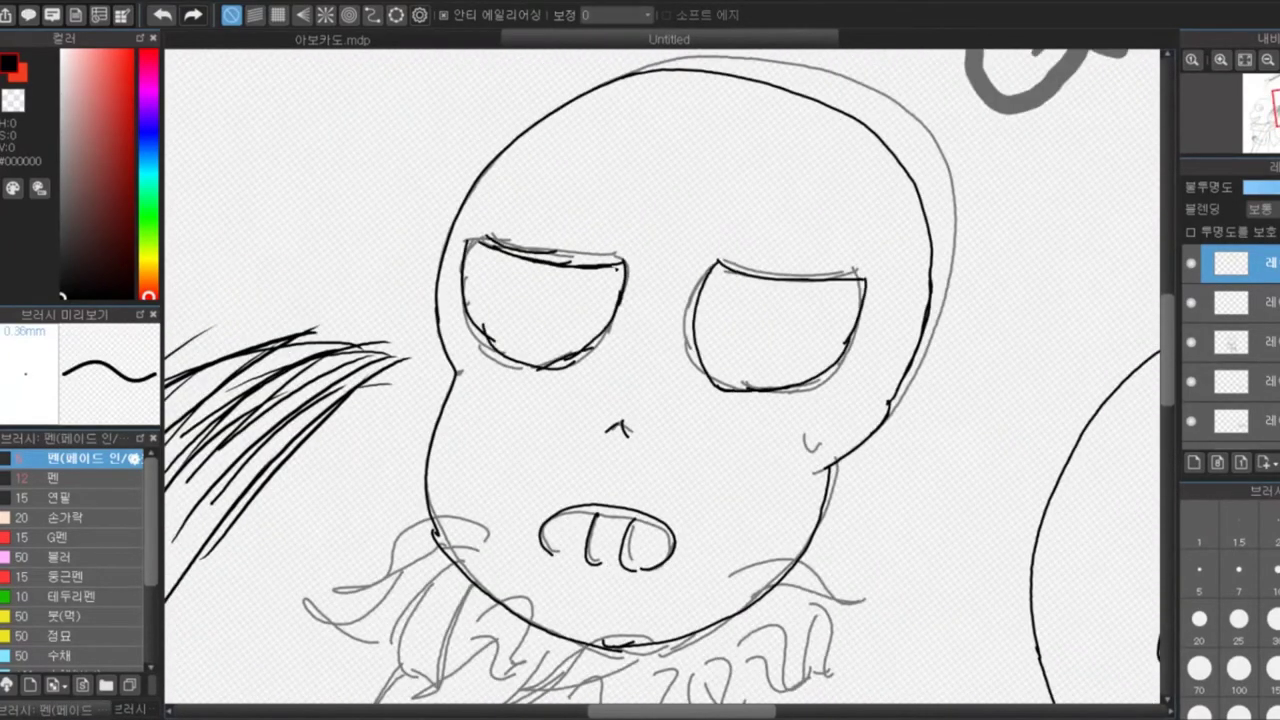
Re-ink the middle skull's outer contour, cheek and jaw over the faded first pass with the Pen (Fade In/Out) brush
scroll(662, 384, down, 3)
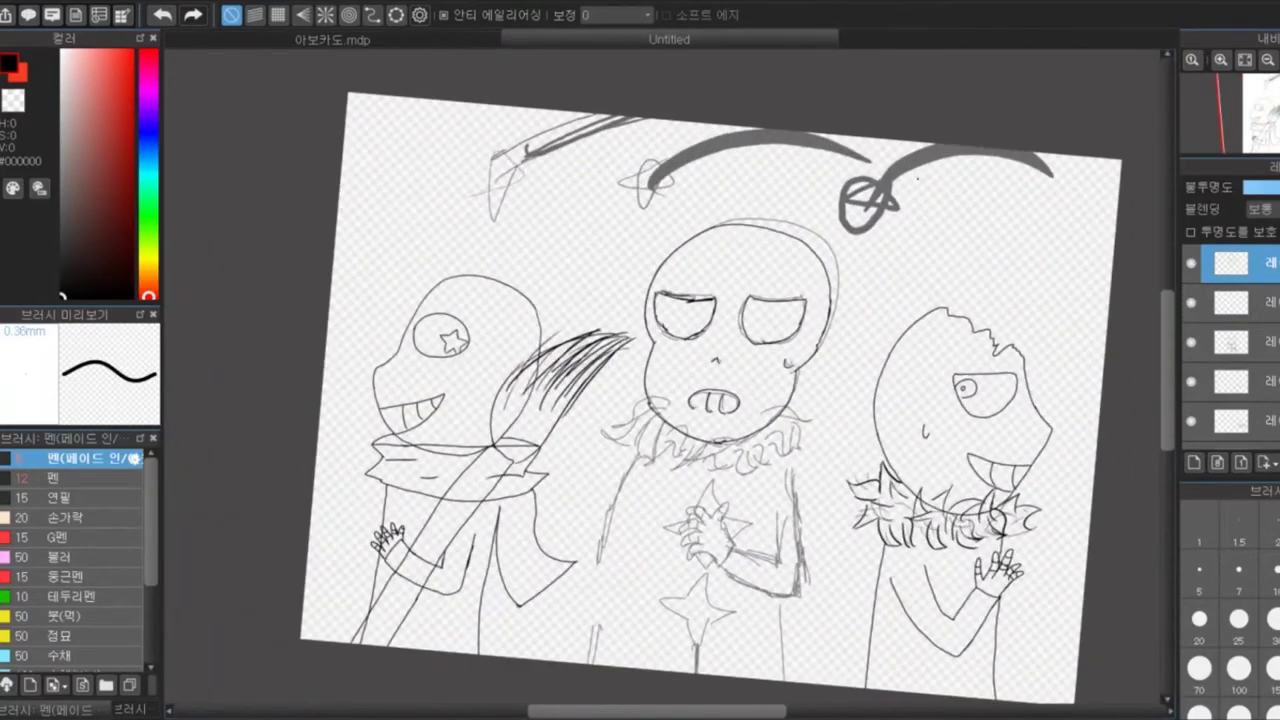
scroll(690, 315, up, 4)
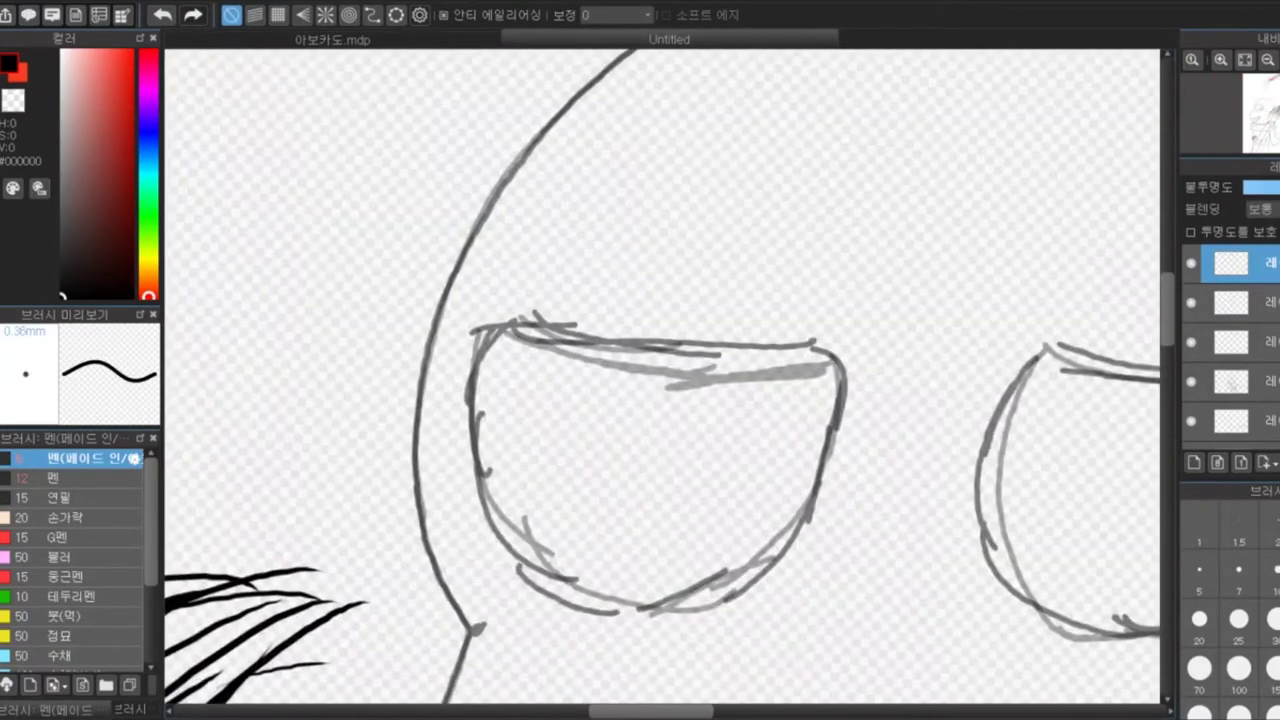
mouse_move(565, 115)
mouse_down()
mouse_move(910, 78)
mouse_move(690, 55)
mouse_move(590, 65)
mouse_move(430, 110)
mouse_move(320, 175)
mouse_up()
key(e)
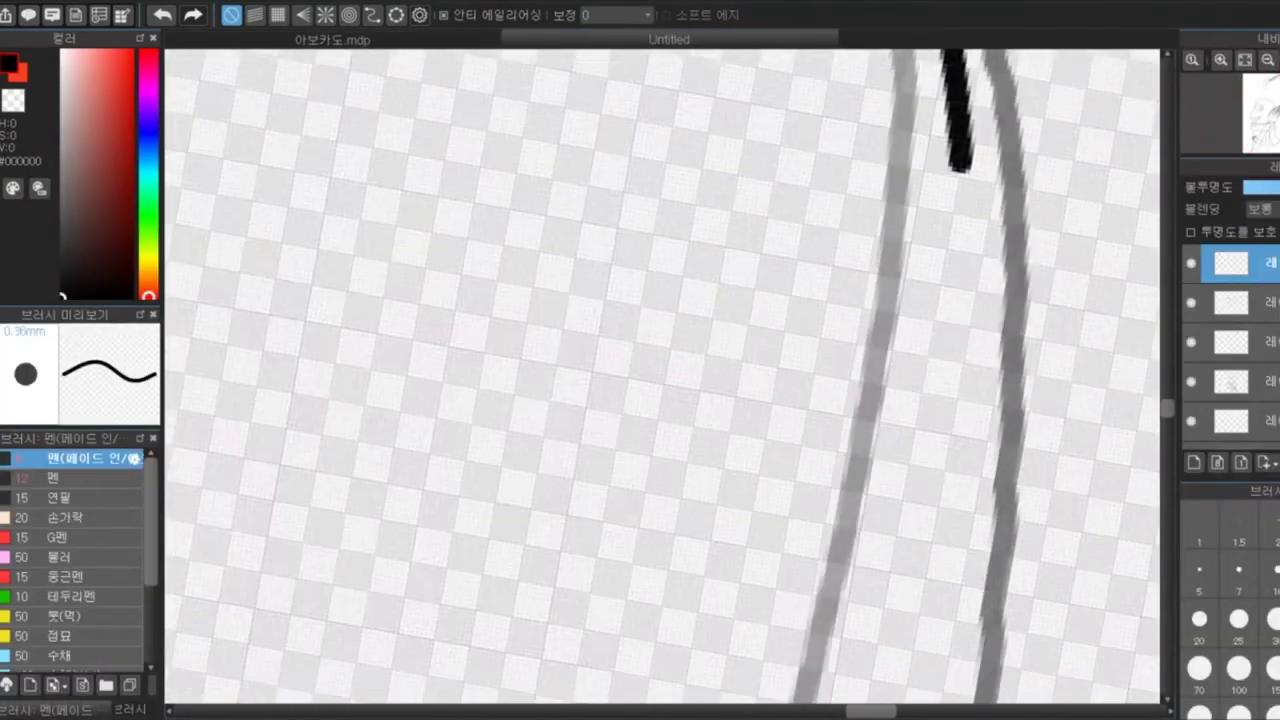
key(ctrl+z)
mouse_move(800, 45)
mouse_down()
mouse_move(749, 400)
mouse_move(712, 432)
mouse_up()
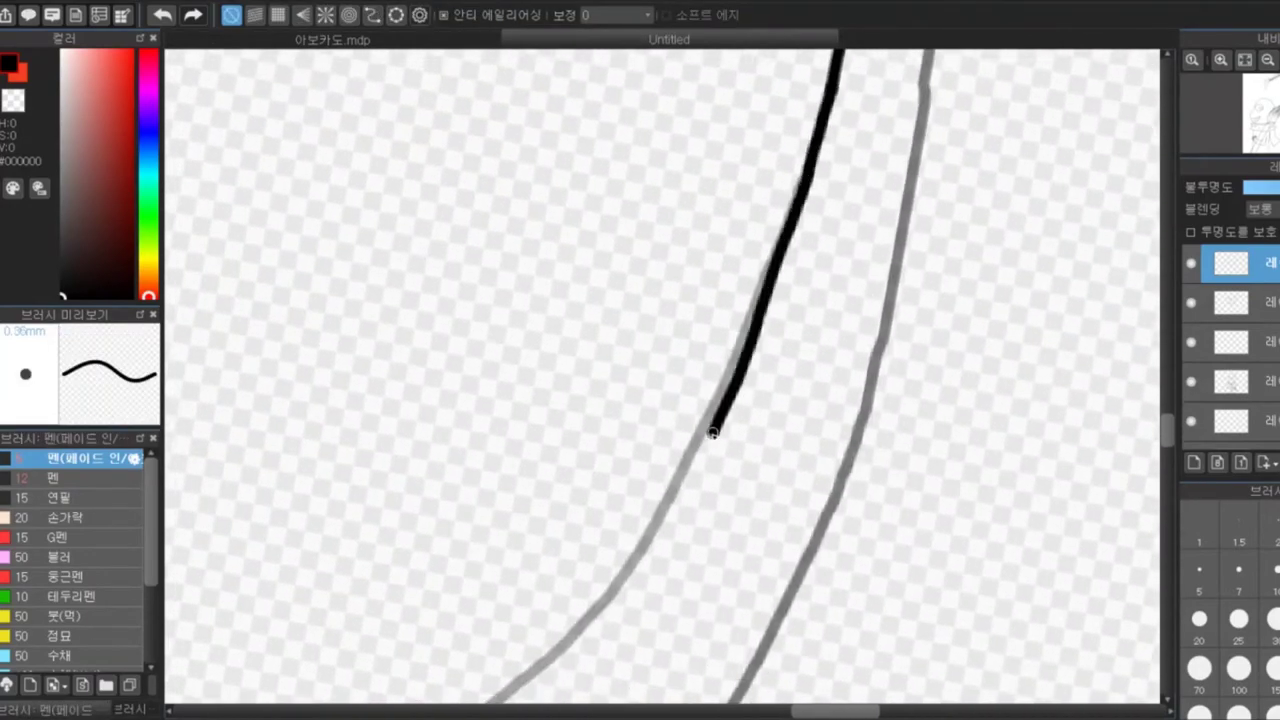
drag(700, 380, 300, 491)
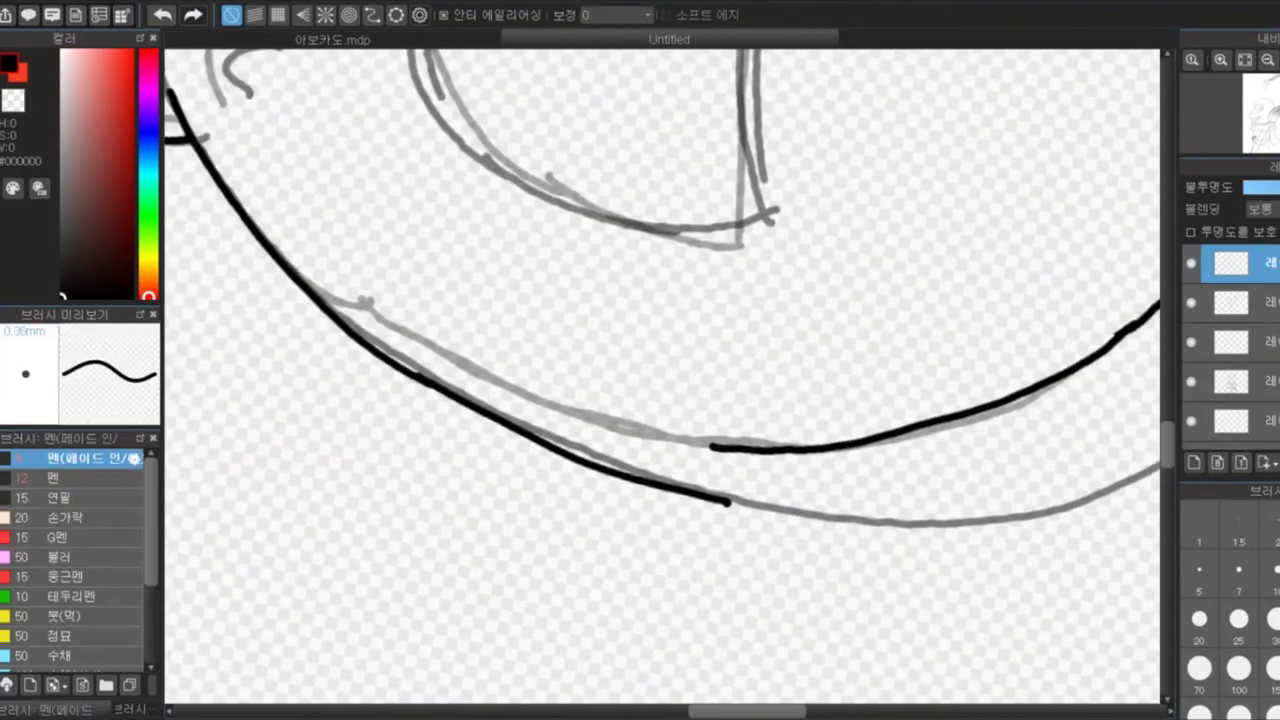
drag(625, 378, 530, 455)
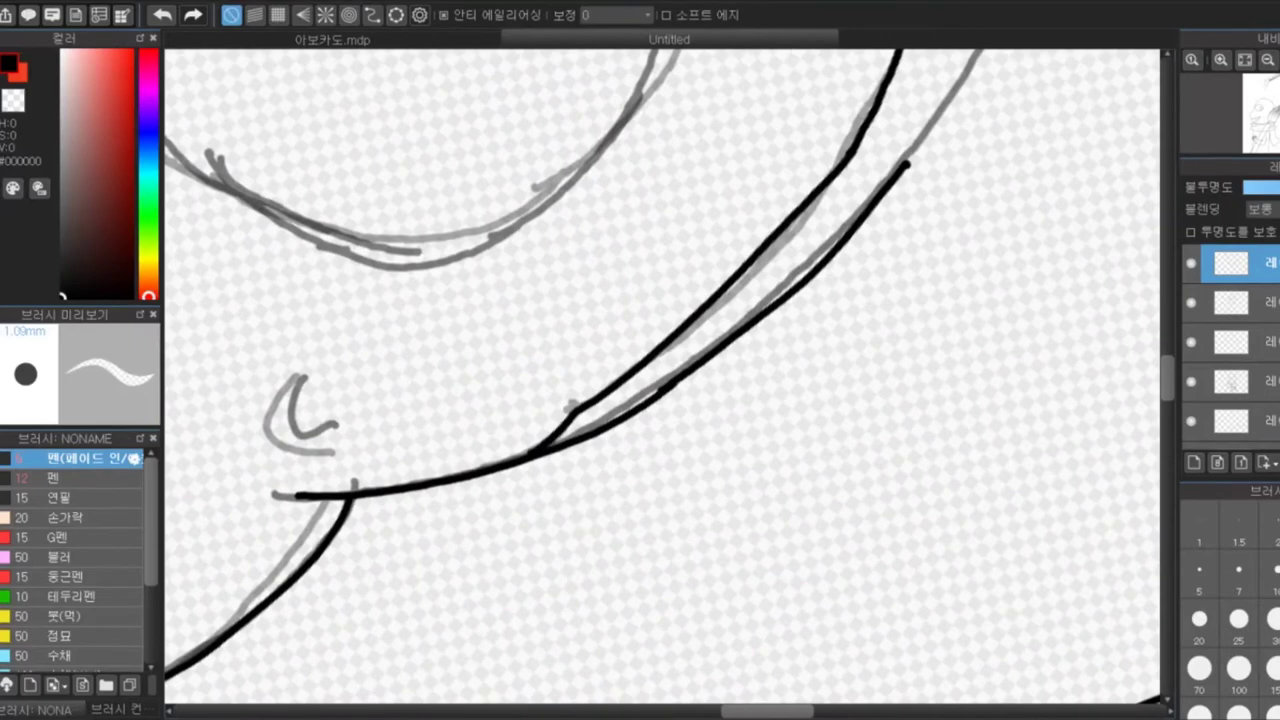
mouse_move(838, 272)
mouse_down()
mouse_move(641, 411)
mouse_move(571, 443)
mouse_up()
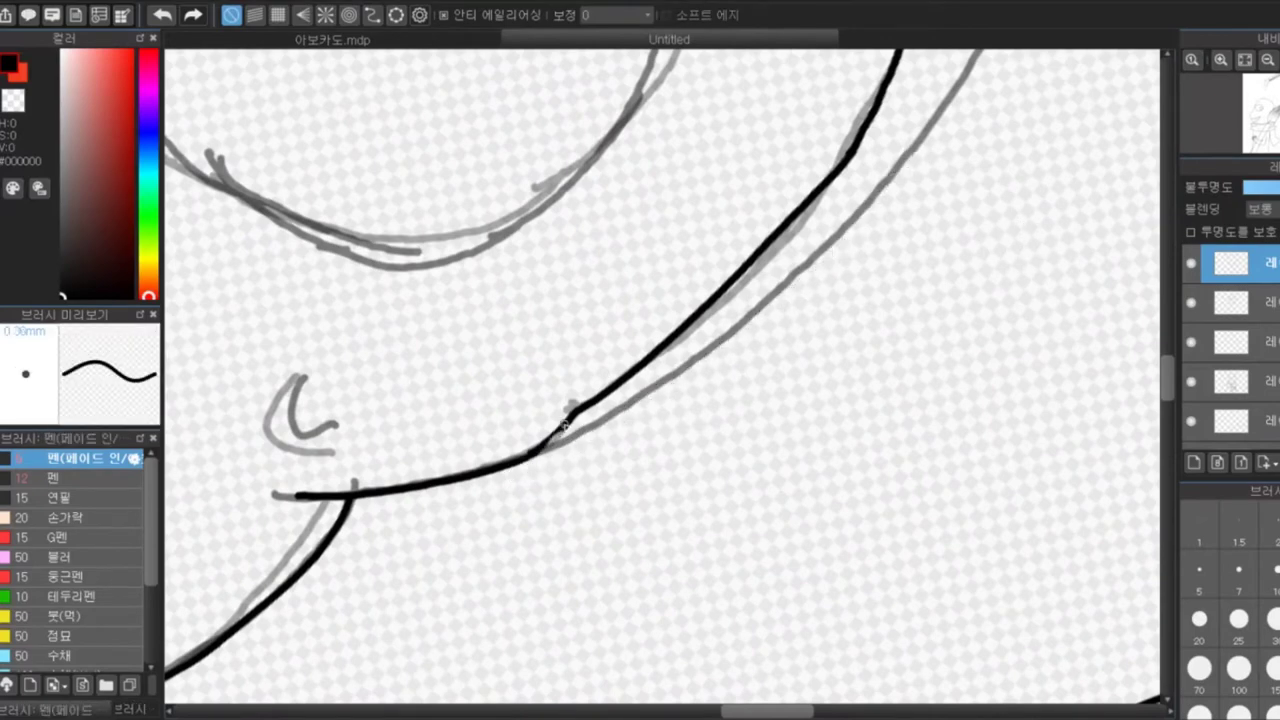
Re-ink the middle figure's half-closed eyes, nose, sweat drop and toothed mouth over the faded lines
scroll(571, 443, down, 5)
scroll(491, 565, up, 5)
drag(491, 565, 765, 345)
drag(575, 214, 870, 300)
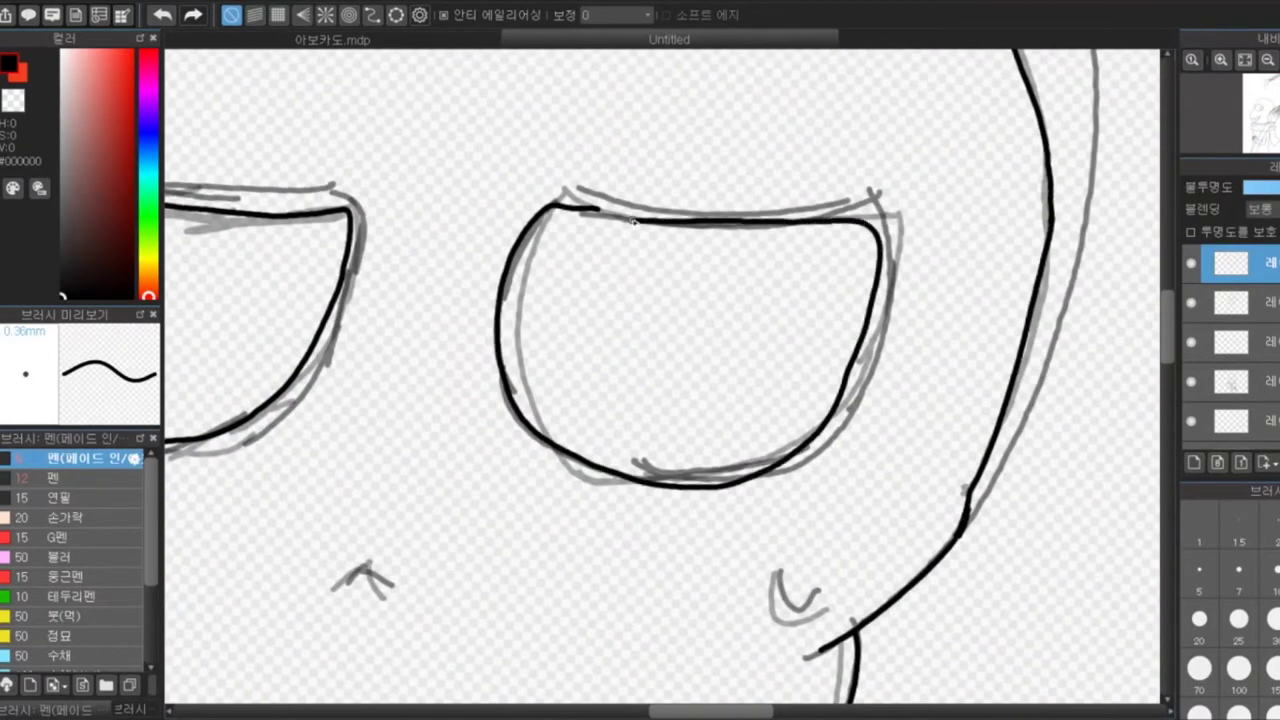
scroll(640, 380, down, 3)
scroll(529, 374, down, 3)
scroll(529, 374, down, 4)
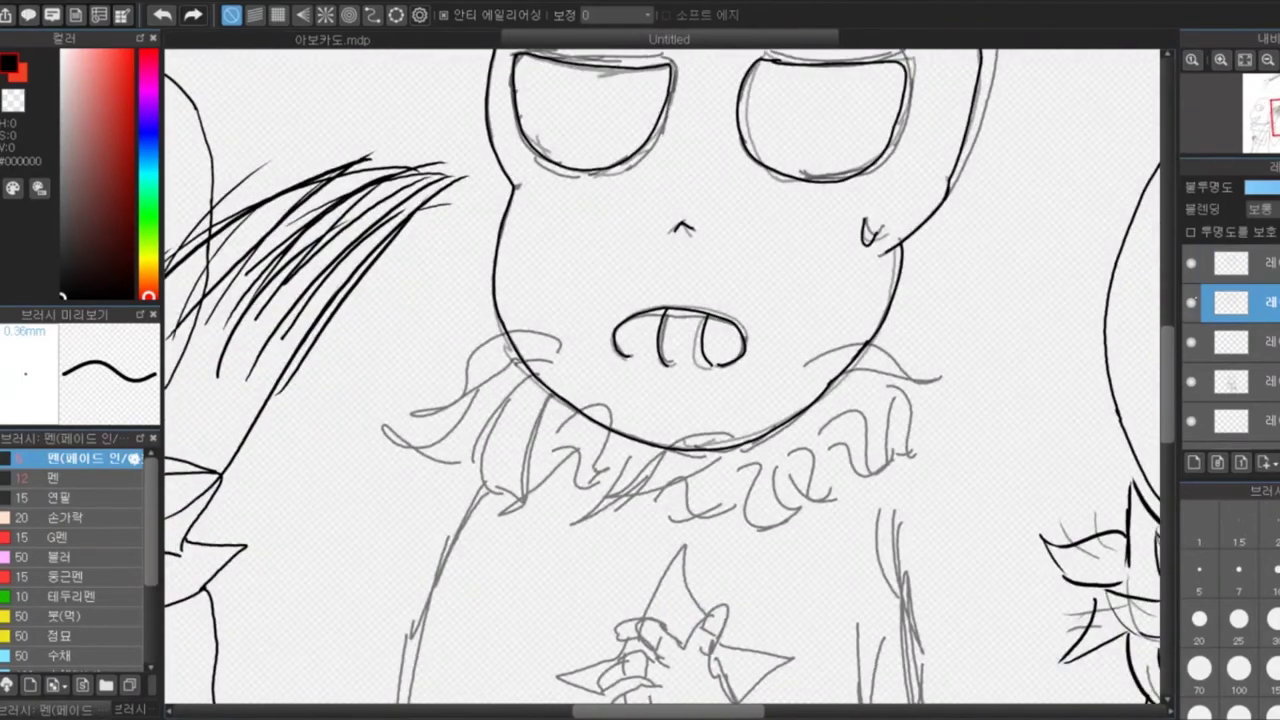
Rough in curved fur tufts around the middle figure's collar with the Pen brush
scroll(700, 600, up, 4)
drag(656, 368, 456, 623)
click(52, 478)
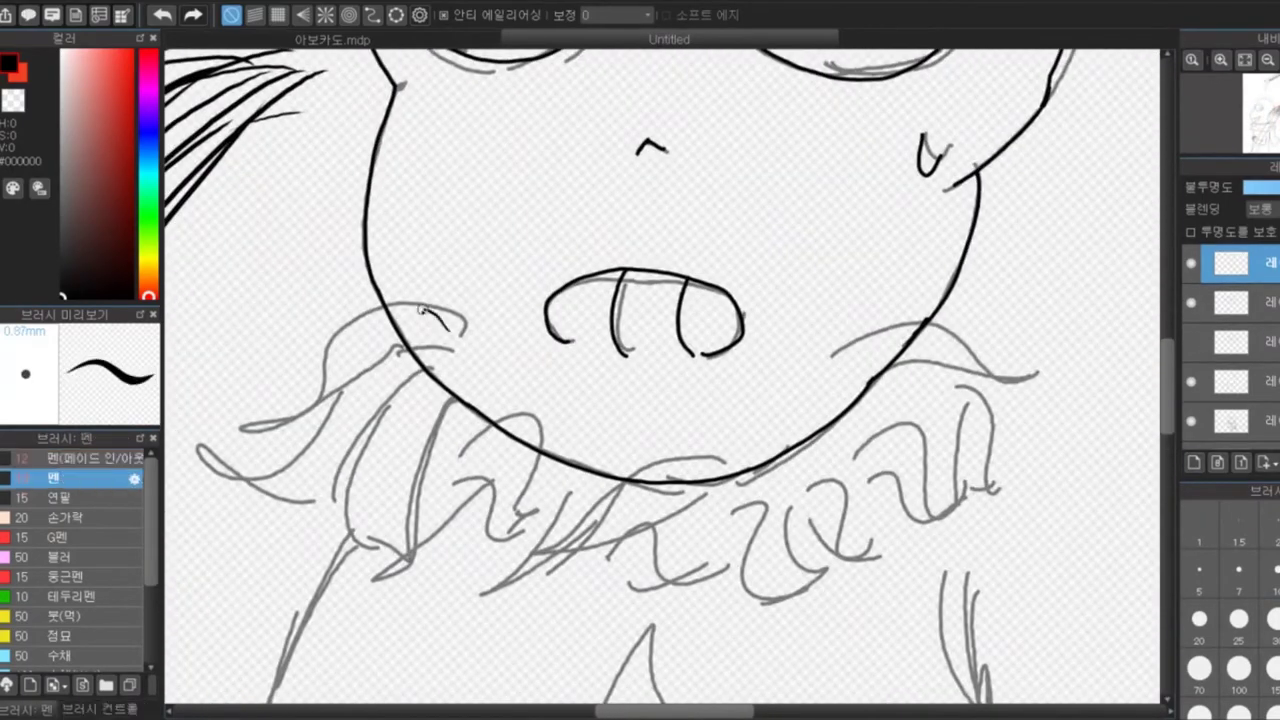
drag(440, 330, 258, 466)
drag(440, 392, 260, 472)
drag(440, 408, 522, 518)
drag(596, 396, 640, 555)
drag(870, 383, 930, 520)
drag(400, 320, 540, 580)
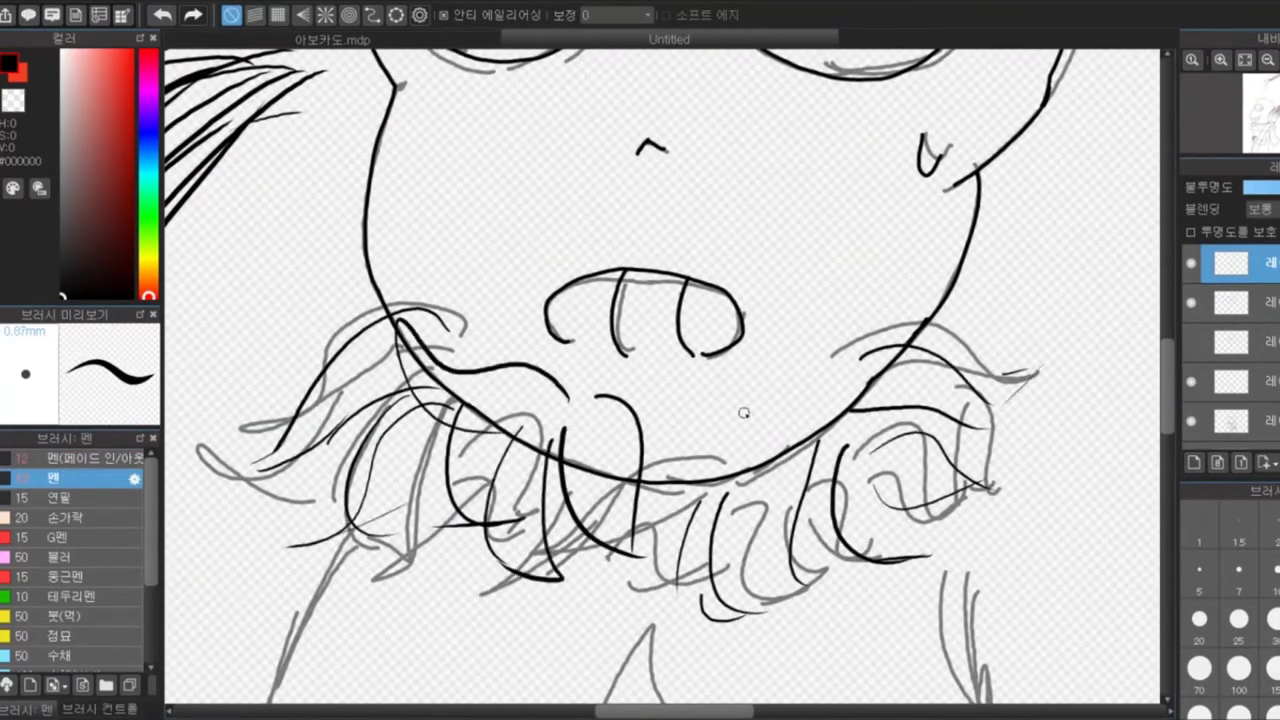
drag(260, 440, 600, 590)
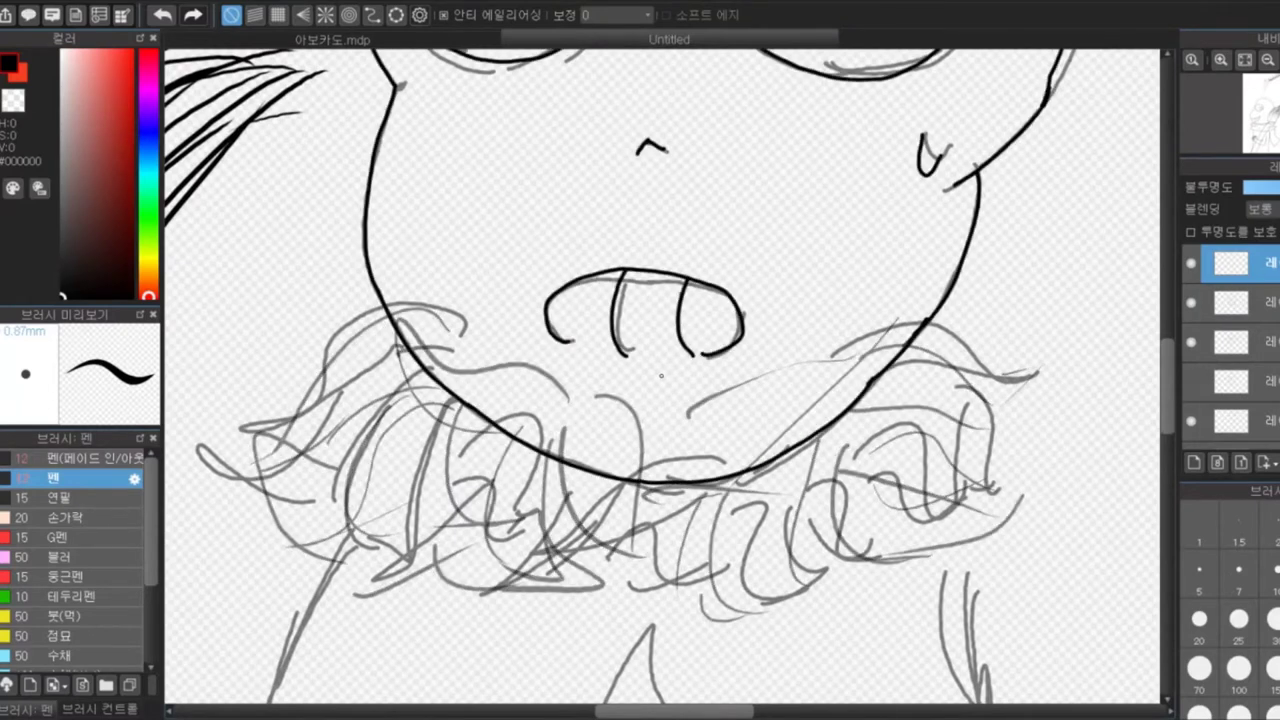
Ink the long pointed tuft at the left end of the middle figure's fur collar over the faded fur sketch
drag(660, 376, 745, 241)
mouse_move(505, 178)
mouse_down()
mouse_move(330, 305)
mouse_move(290, 312)
mouse_up()
key(ctrl+z)
drag(290, 318, 460, 262)
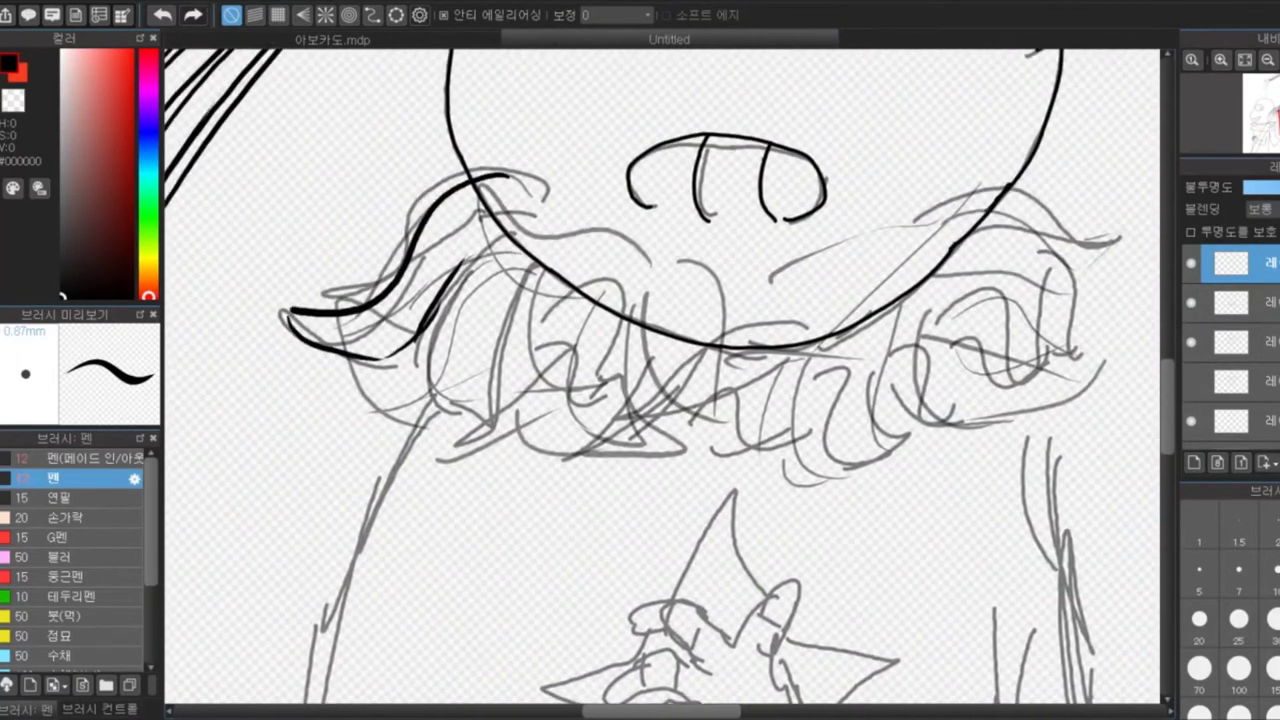
scroll(660, 380, down, 2)
Ink curled tufts along the lower edge of the middle figure's fur collar
drag(812, 340, 870, 425)
drag(350, 290, 540, 420)
mouse_move(580, 310)
mouse_down()
mouse_move(655, 360)
mouse_move(670, 470)
mouse_up()
drag(690, 395, 765, 490)
drag(880, 340, 920, 445)
scroll(660, 380, down, 2)
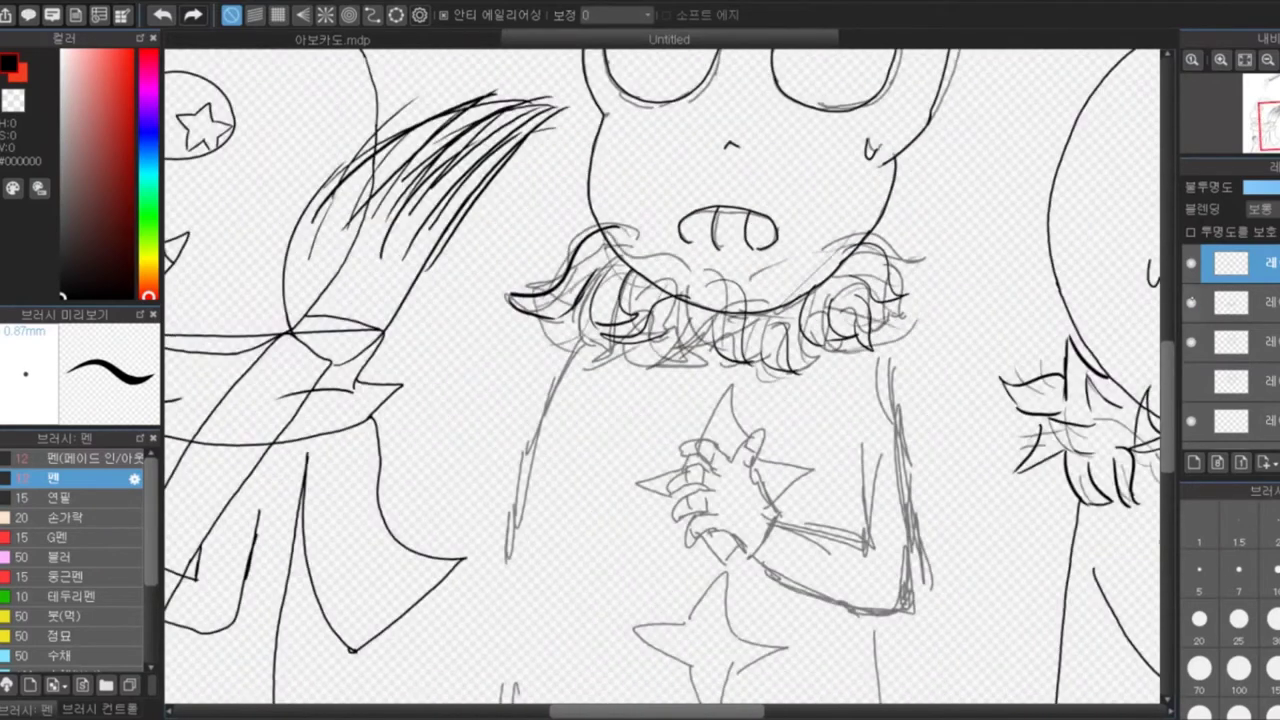
Redraw the middle figure's collar with pointed front spikes and larger curled tufts
scroll(660, 380, up, 2)
drag(548, 376, 460, 392)
drag(668, 392, 790, 370)
scroll(1230, 340, up, 1)
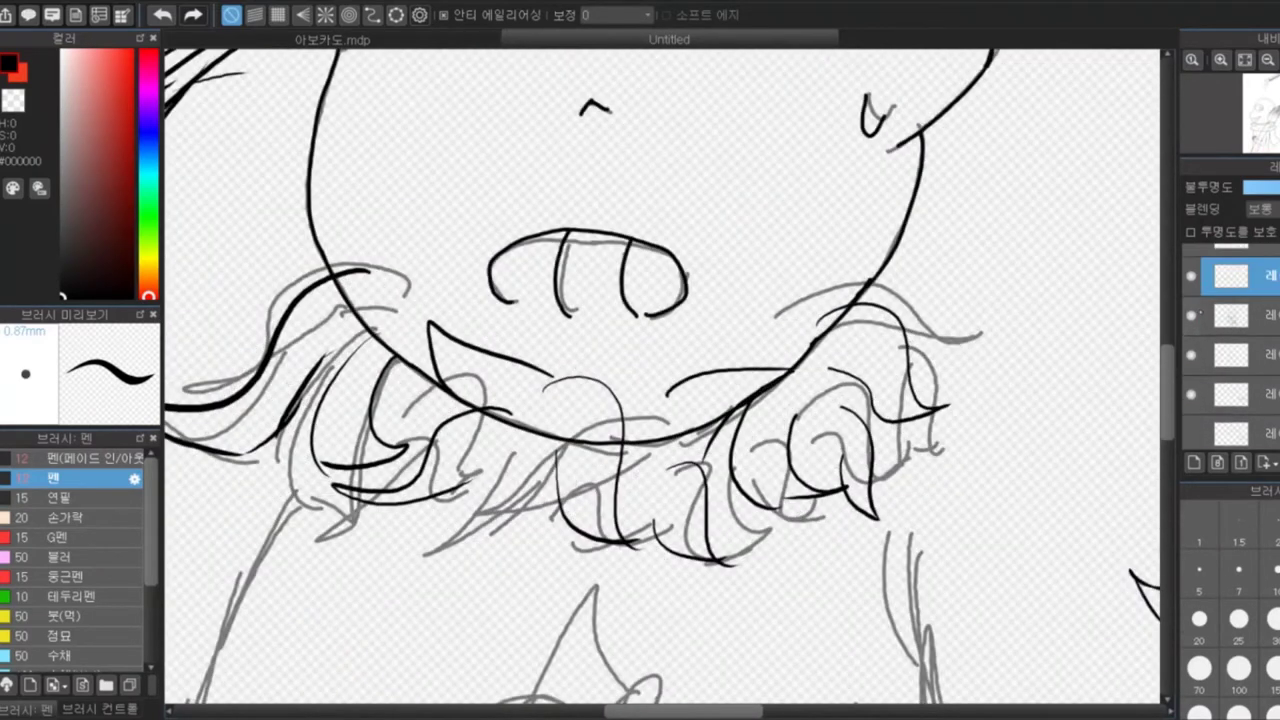
scroll(1230, 340, down, 1)
scroll(485, 440, down, 2)
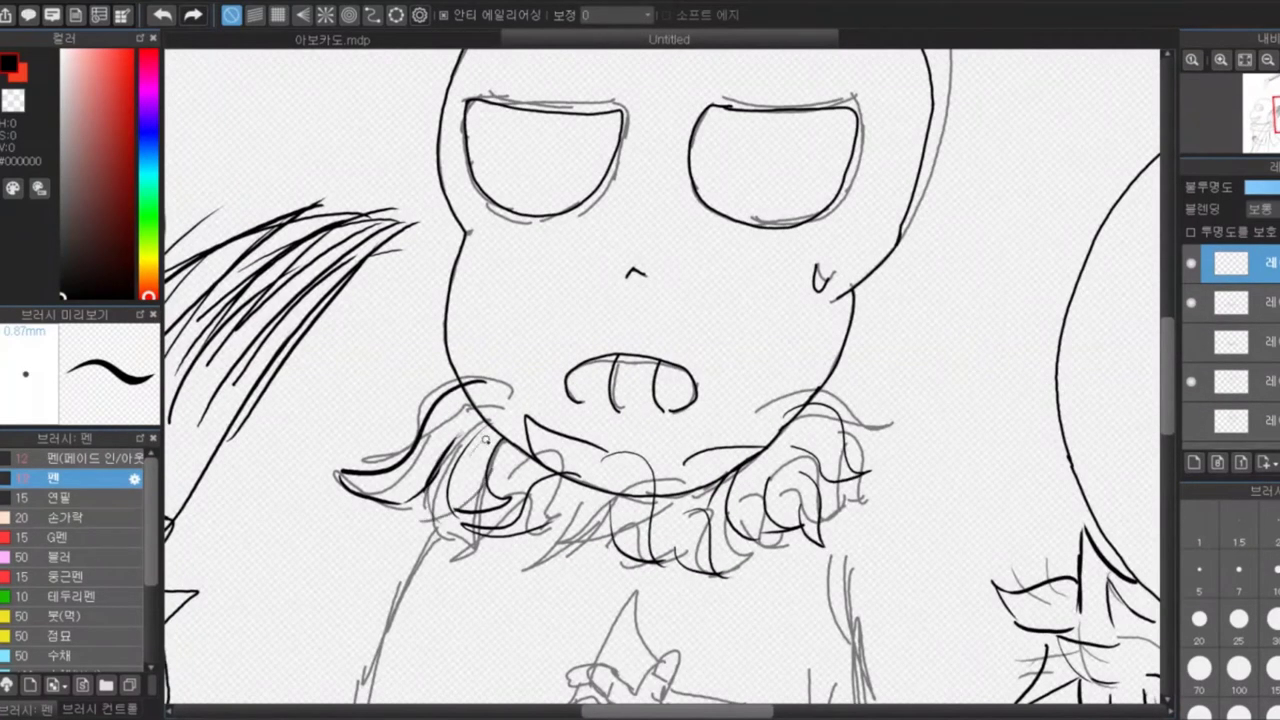
scroll(858, 497, down, 3)
Ink the middle figure's body sides and bent arm on another layer with the Pen (Fade In/Out) brush
click(1230, 342)
click(80, 458)
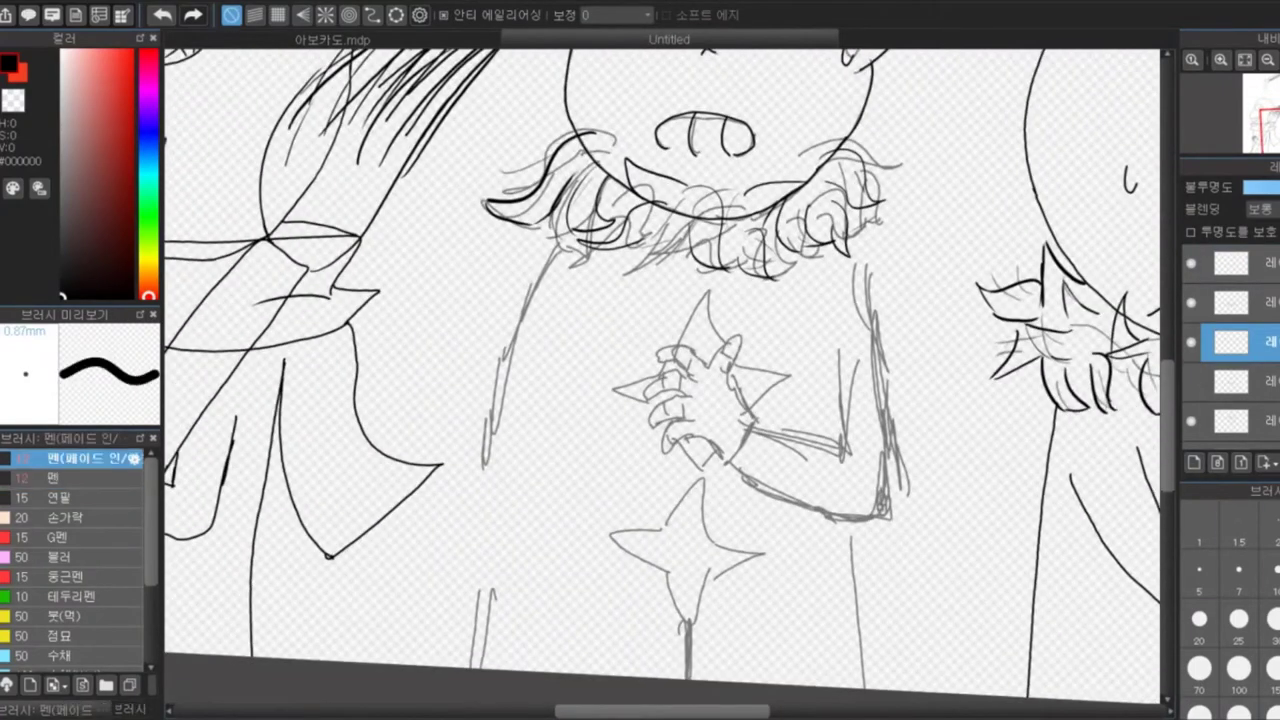
scroll(660, 380, up, 3)
scroll(660, 380, up, 2)
scroll(660, 380, down, 4)
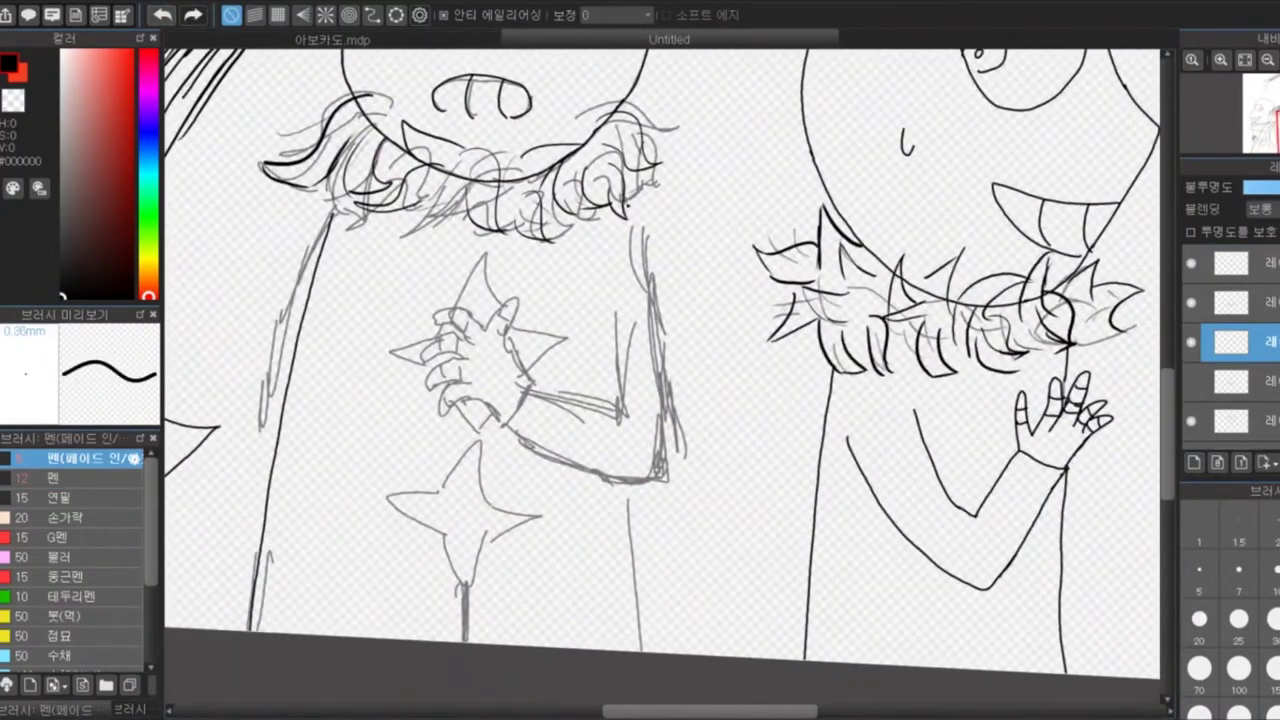
drag(484, 374, 605, 313)
drag(511, 381, 618, 416)
Ink the middle figure's wrist, curled fingers and thumb, plus the lower body edge beneath the elbow
scroll(484, 374, up, 4)
scroll(460, 368, up, 2)
drag(490, 422, 398, 563)
drag(475, 355, 490, 422)
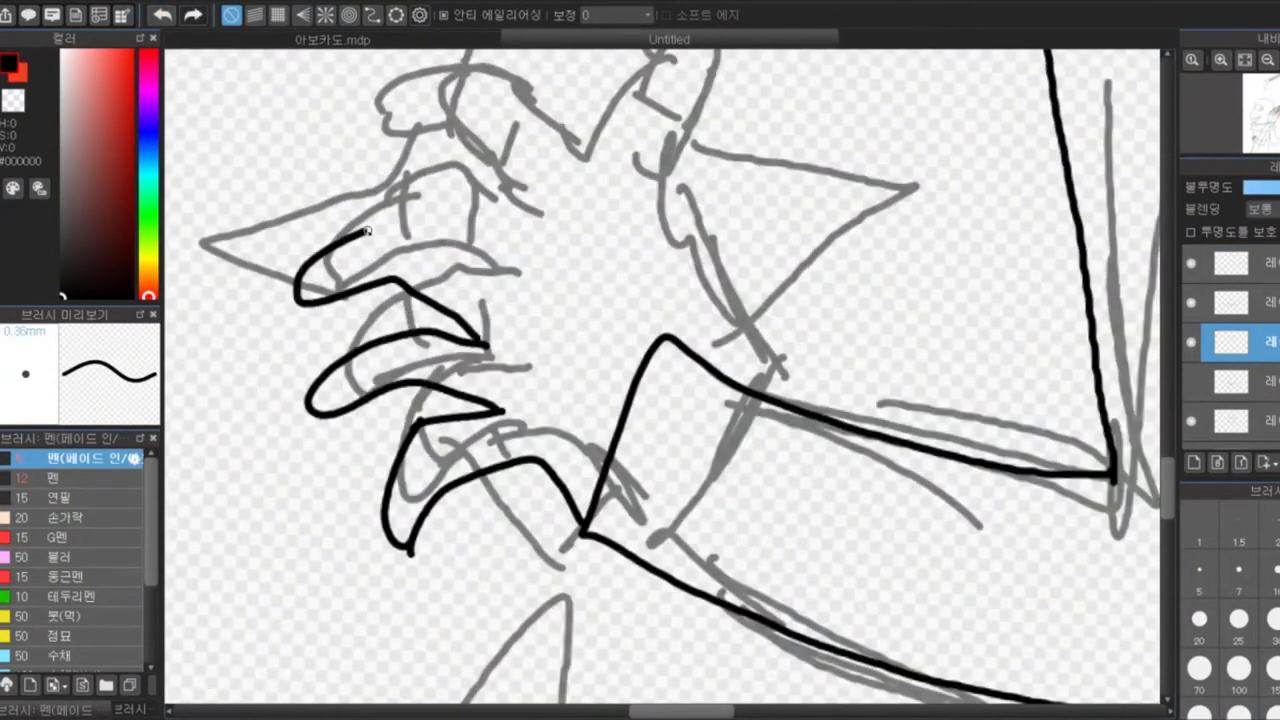
drag(505, 272, 475, 355)
mouse_move(505, 272)
mouse_down()
mouse_move(555, 226)
mouse_move(665, 345)
mouse_up()
scroll(608, 377, down, 3)
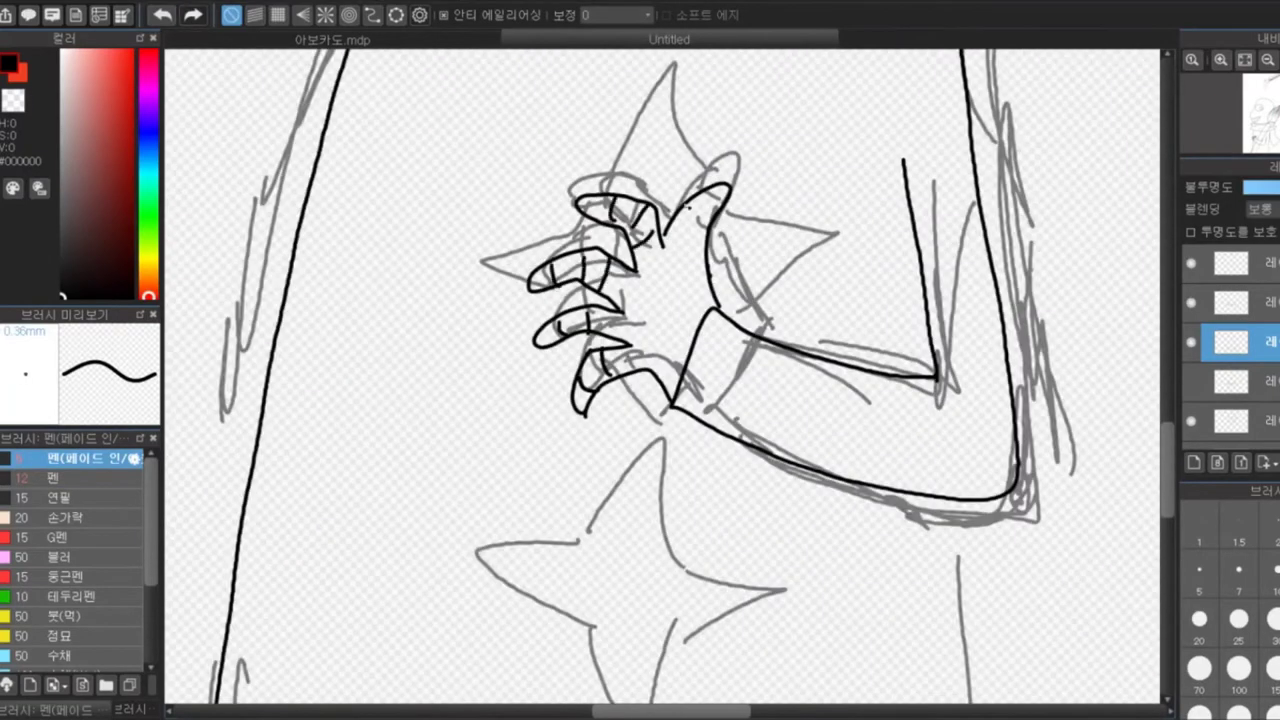
scroll(932, 321, down, 3)
drag(923, 416, 948, 594)
Ink the two four-pointed diamond shapes of the middle figure's staff on a separate layer
click(1235, 381)
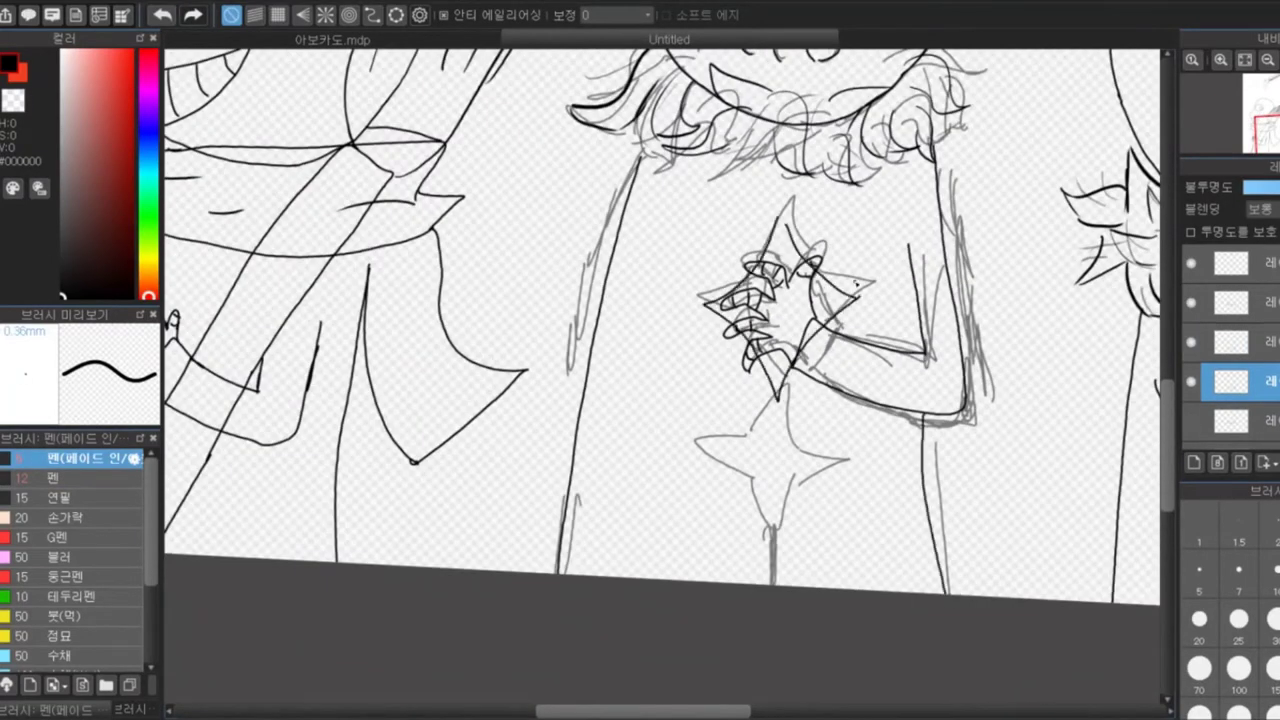
scroll(856, 285, up, 3)
scroll(856, 285, down, 6)
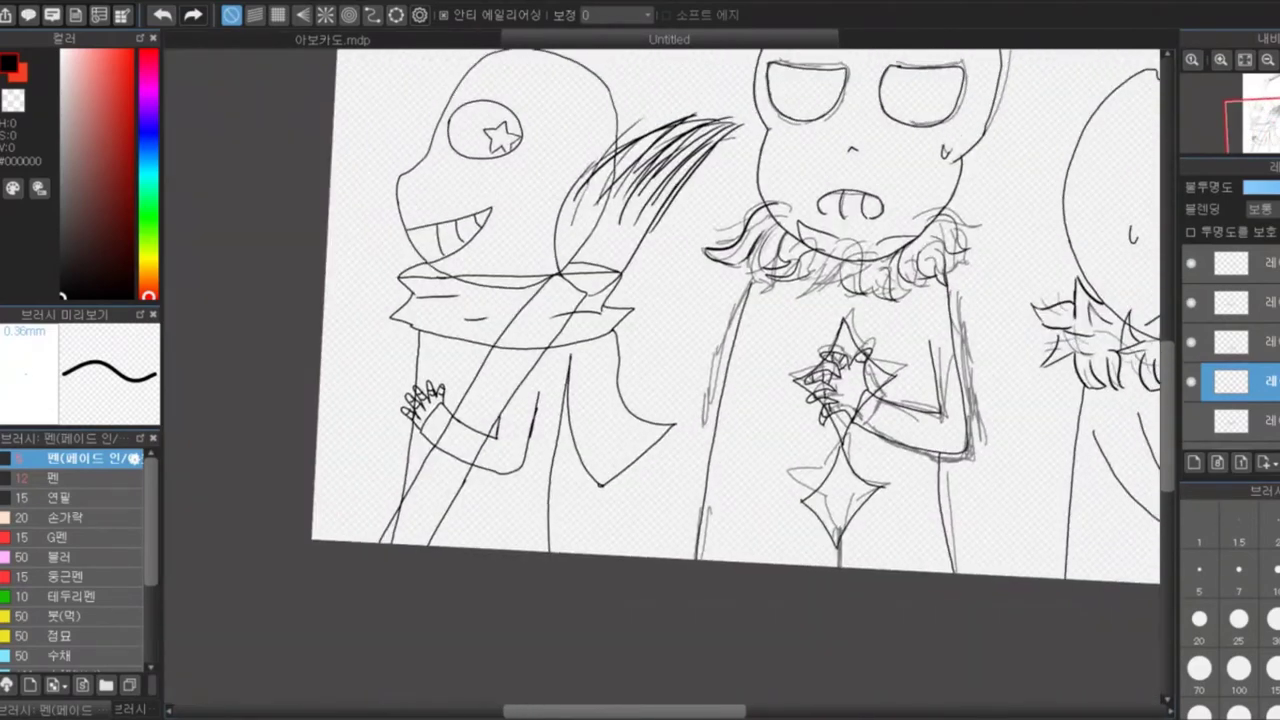
Hide the rough sketch layers beneath the middle figure's inked lines
click(1191, 302)
click(1191, 342)
click(1191, 381)
click(1191, 421)
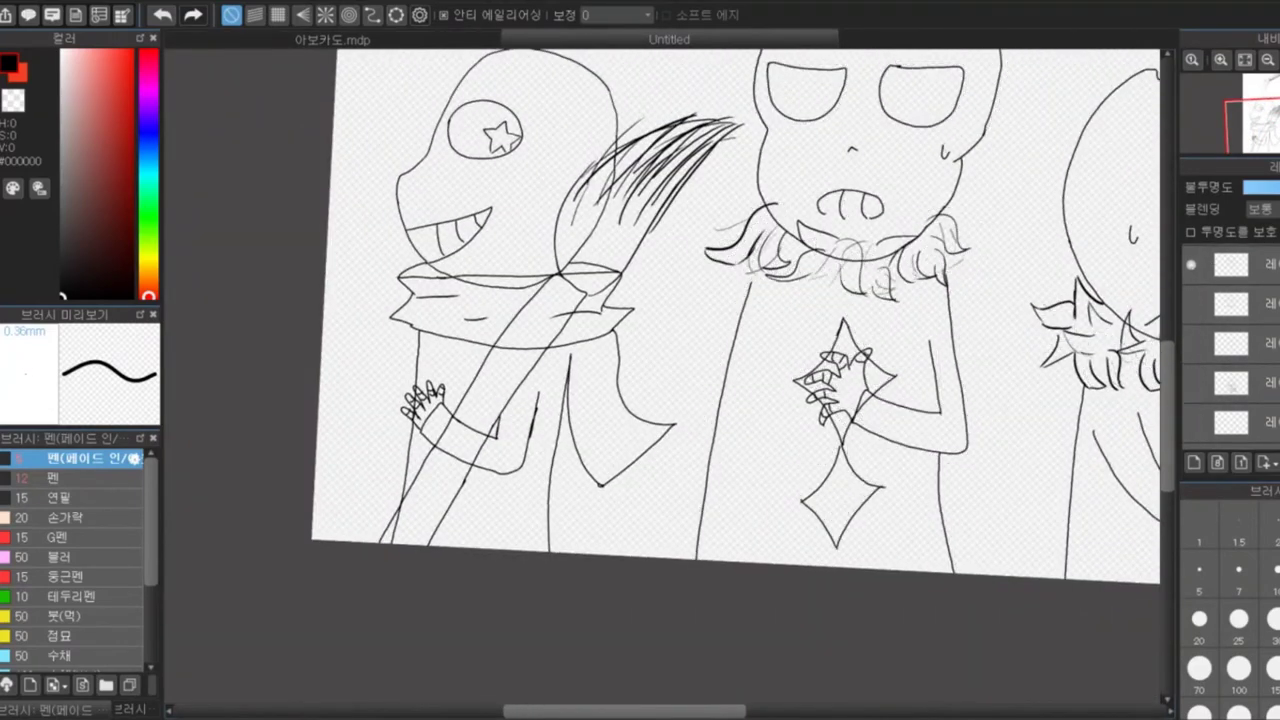
click(1191, 302)
click(1191, 342)
click(1191, 381)
click(1191, 421)
Redraw the middle figure's body sides and bent arm on another layer over the greyed earlier lines
click(1235, 342)
scroll(900, 540, up, 2)
drag(652, 112, 561, 364)
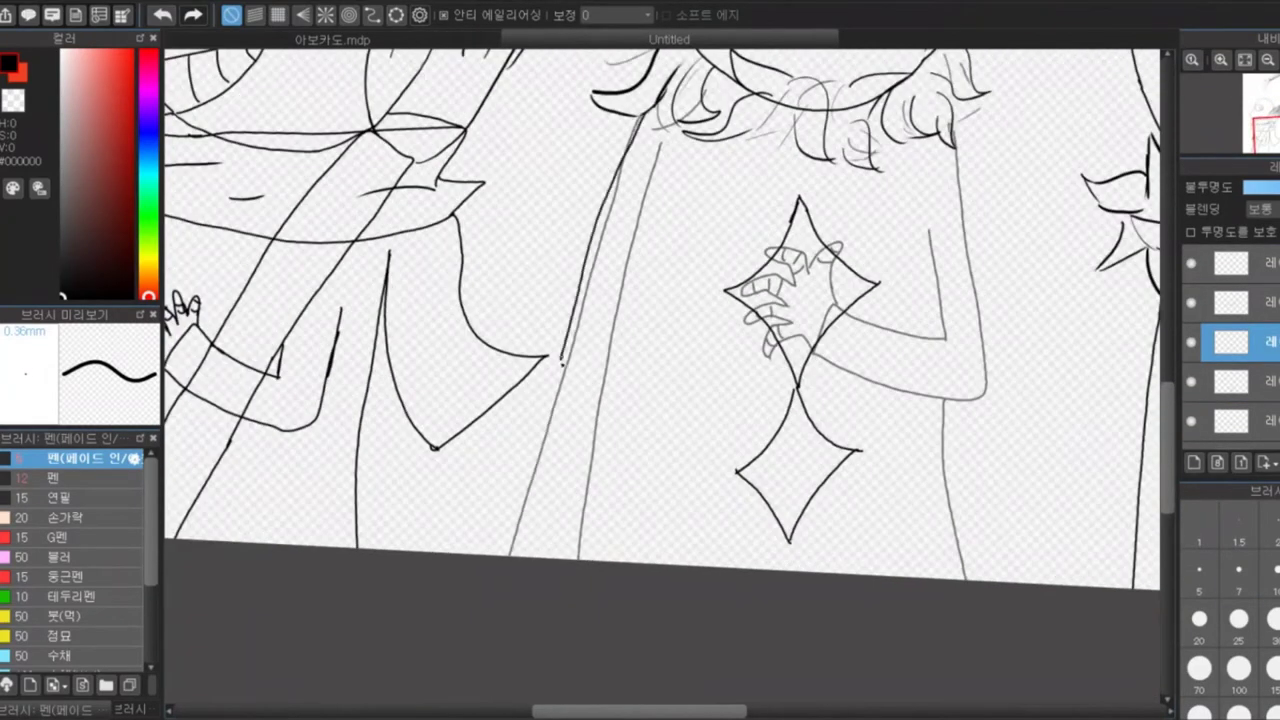
scroll(690, 400, up, 5)
drag(345, 575, 676, 523)
drag(667, 218, 692, 524)
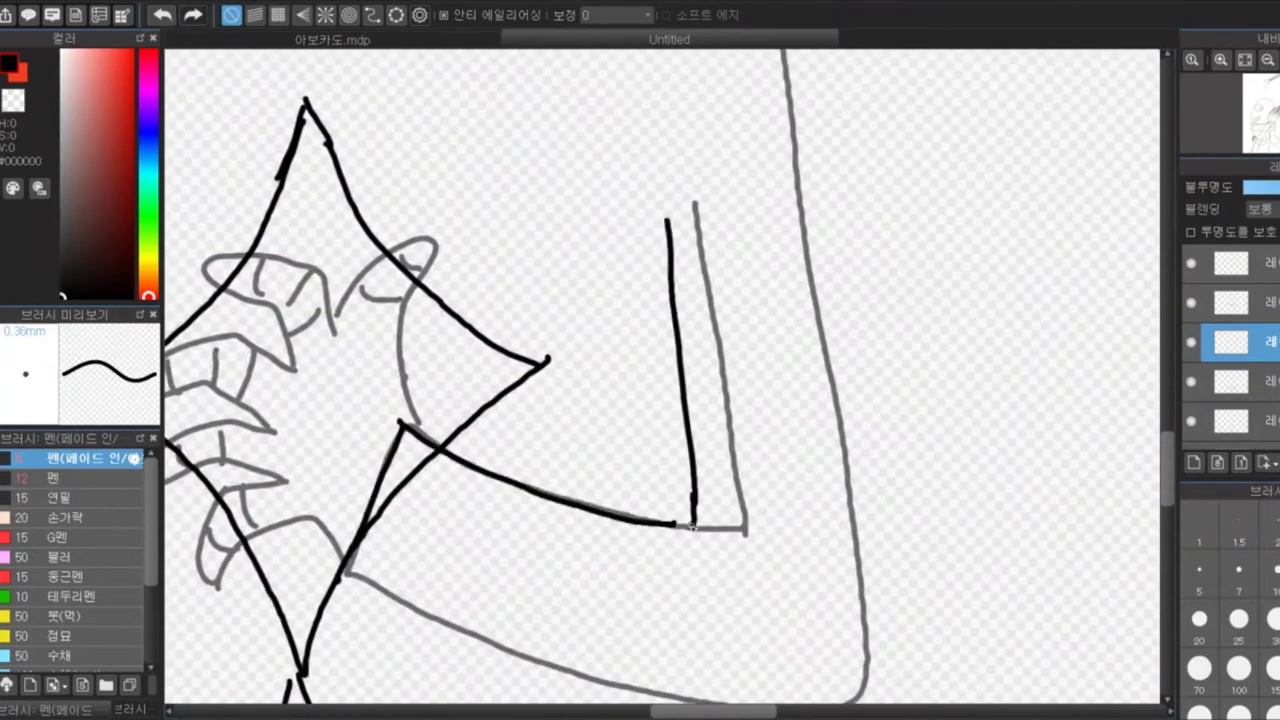
scroll(692, 527, down, 6)
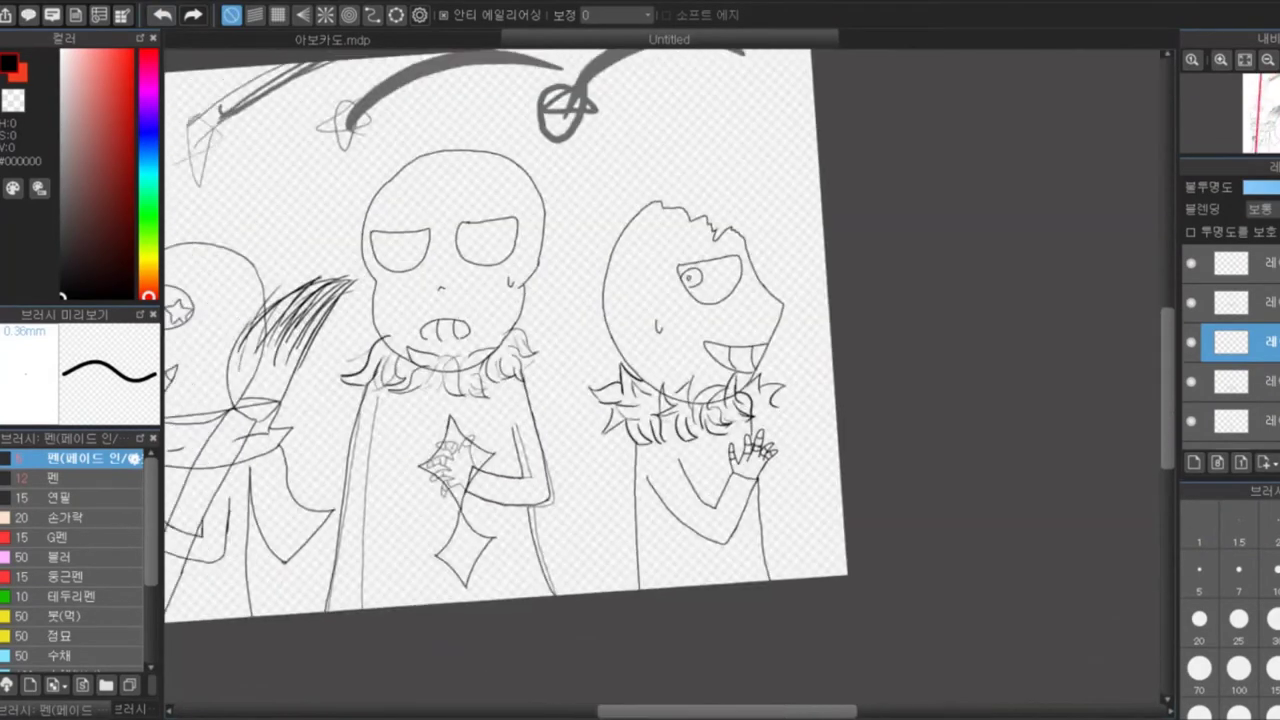
Ink the middle figure's curled fingers with their knuckle lines and the thumb around the staff's upper diamond
scroll(600, 400, up, 6)
drag(558, 450, 468, 540)
drag(528, 390, 388, 430)
drag(520, 318, 370, 350)
key(ctrl+z)
drag(530, 212, 575, 280)
drag(575, 262, 665, 200)
drag(650, 228, 655, 350)
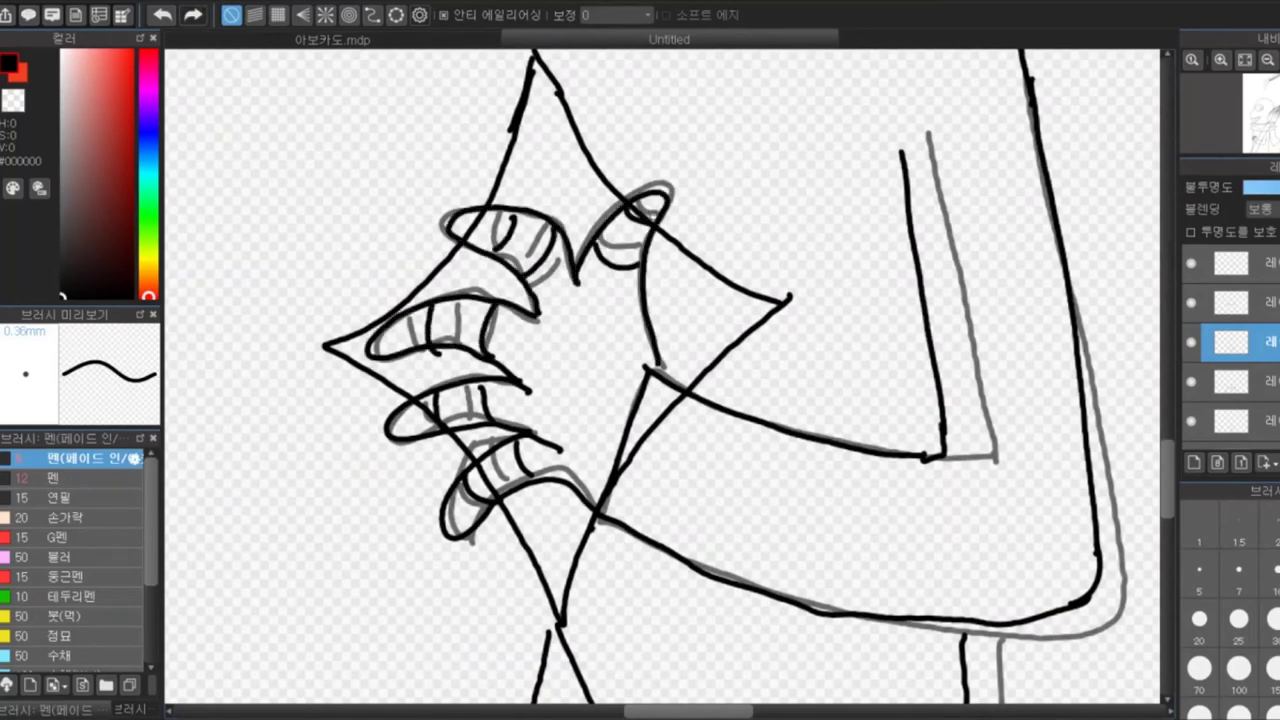
Hide the remaining sketch layers, including the grey body lines and the loose thick strokes above the heads
scroll(670, 384, down, 6)
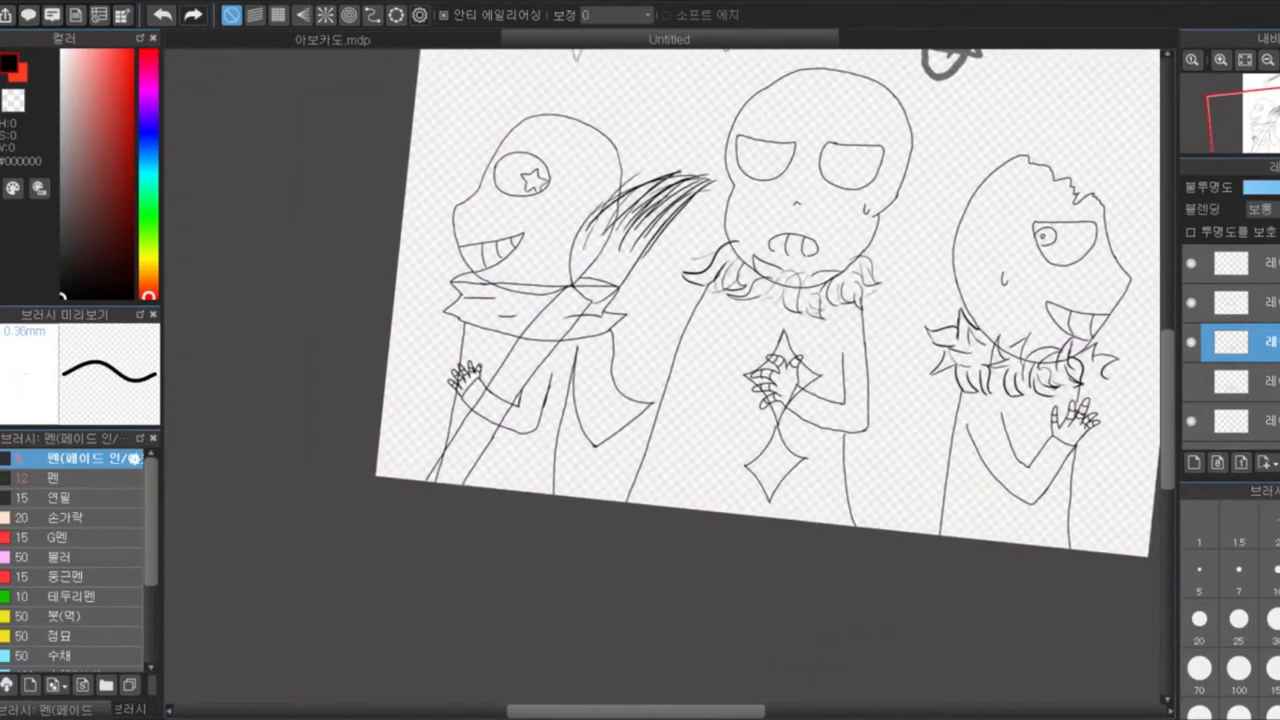
scroll(1230, 345, up, 2)
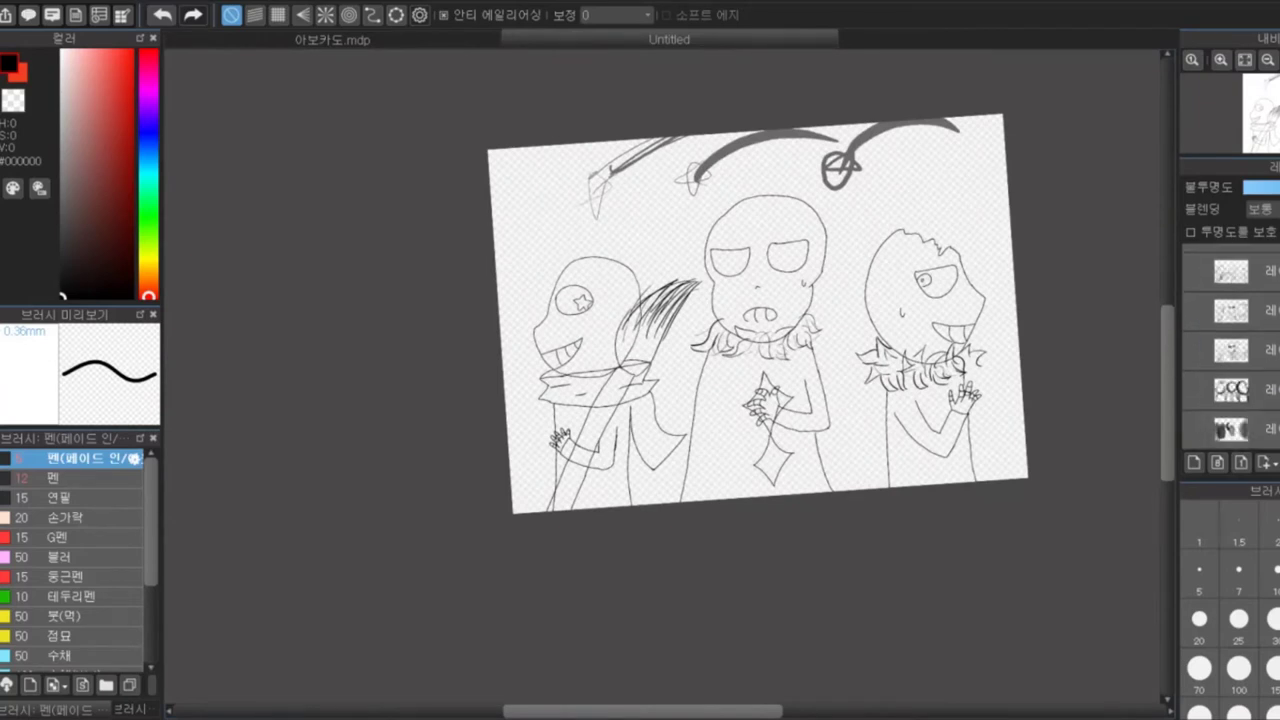
key(ctrl+z)
scroll(1230, 345, down, 2)
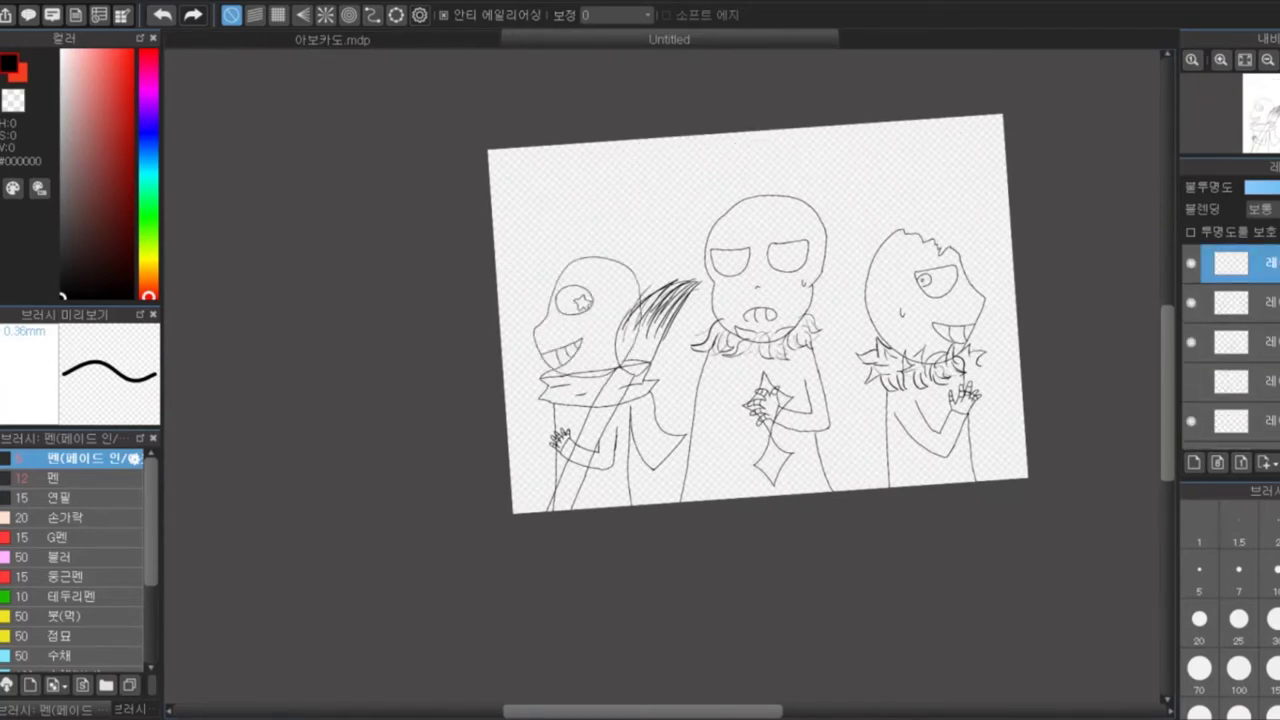
scroll(1230, 345, up, 2)
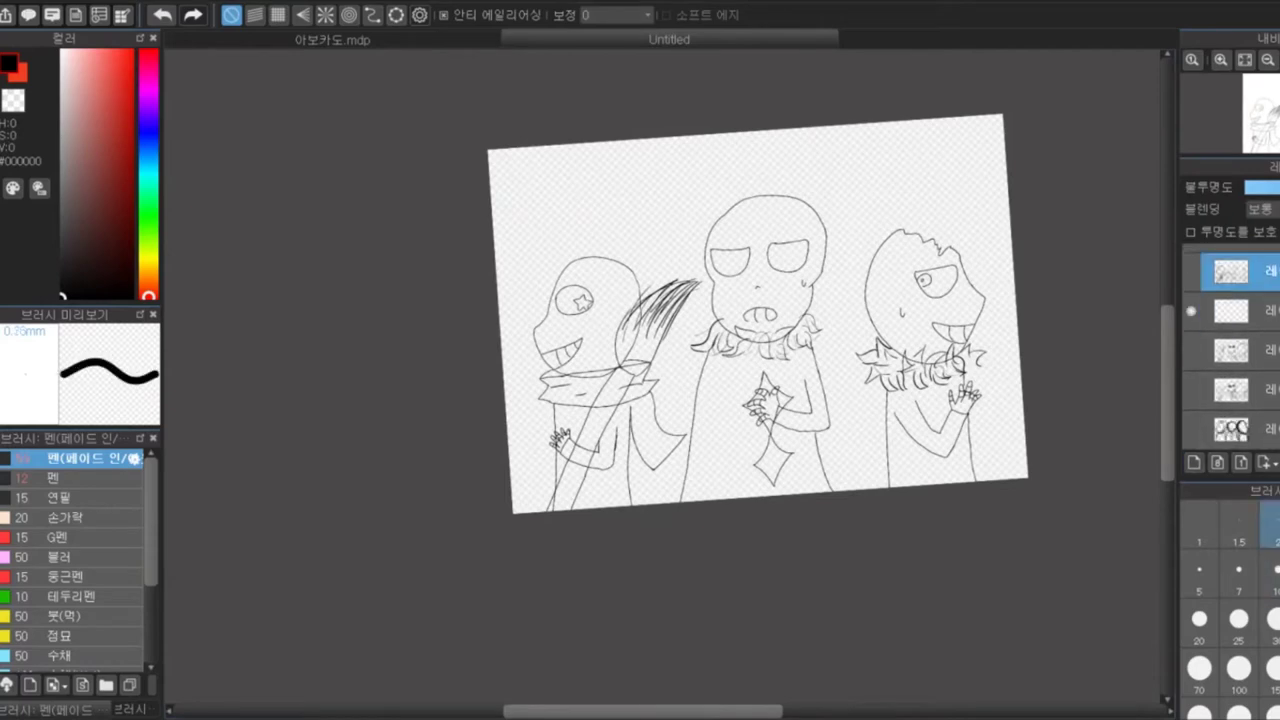
Doodle a small round broken head with a short note above the left figure using the Pen brush at size 5
scroll(717, 112, up, 3)
click(53, 478)
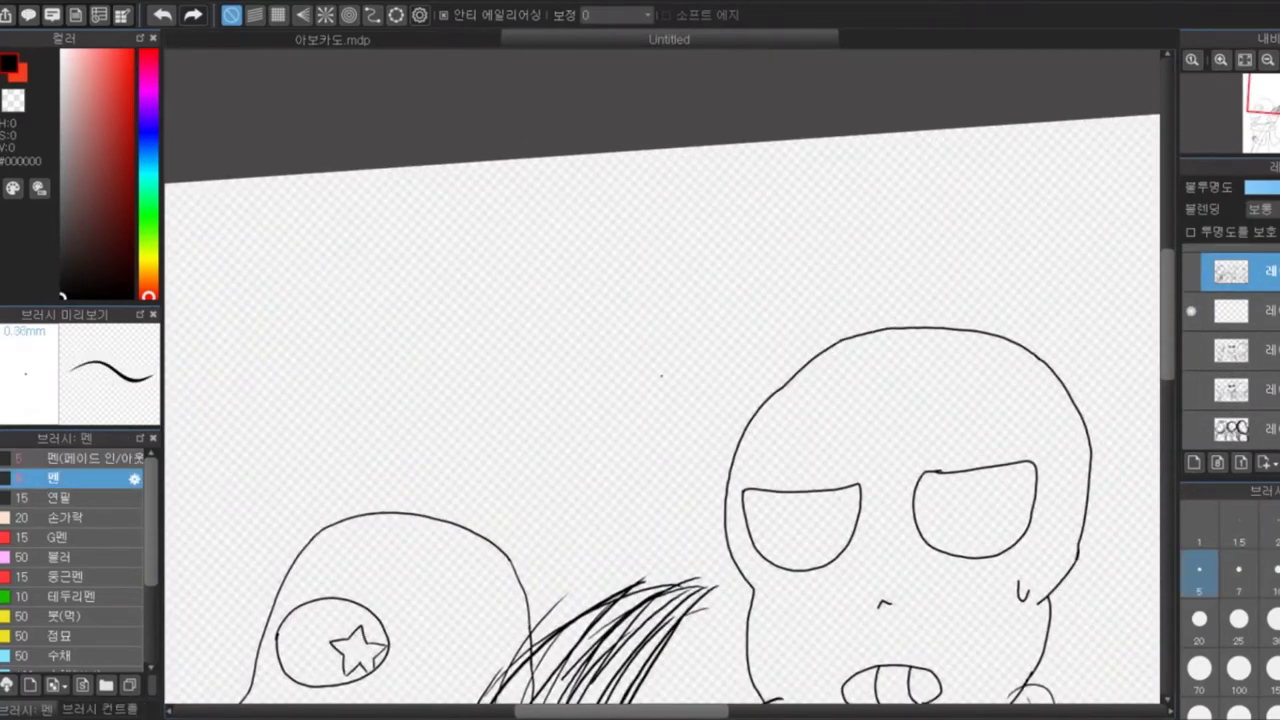
click(1230, 310)
drag(413, 294, 440, 358)
key(ctrl+z)
scroll(750, 350, down, 4)
scroll(750, 350, up, 1)
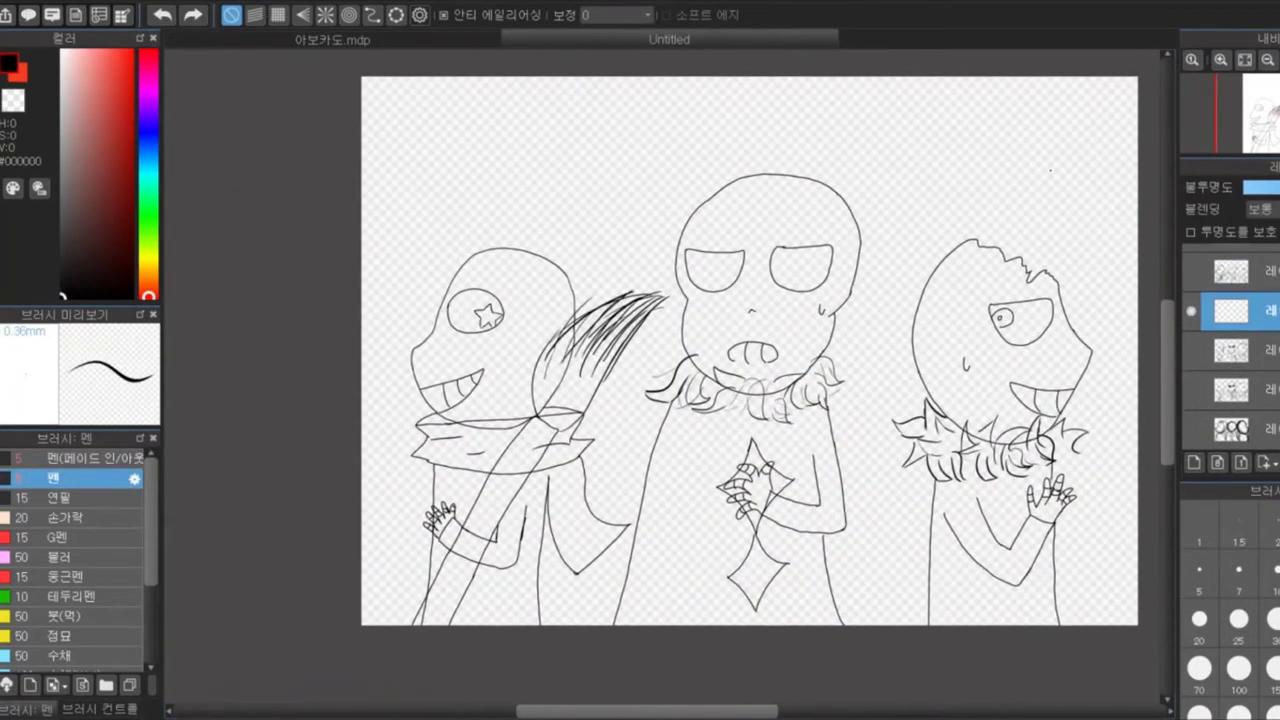
scroll(465, 138, up, 4)
drag(482, 188, 445, 145)
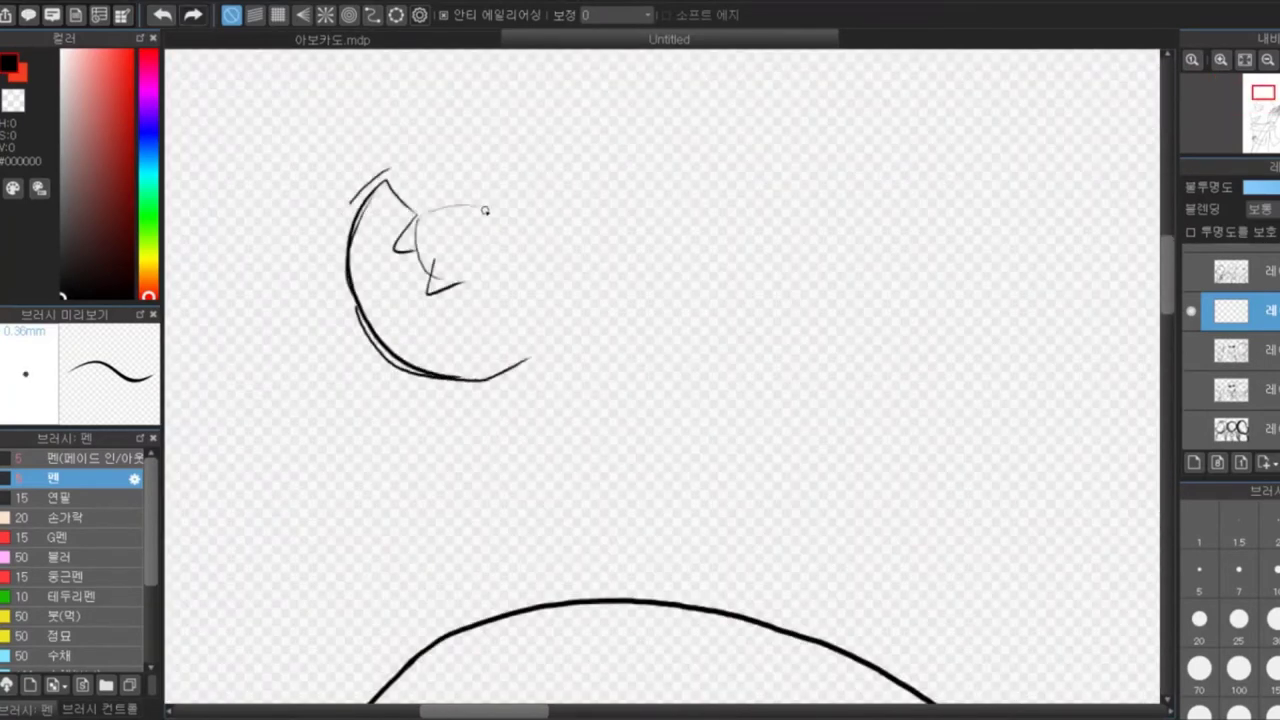
scroll(766, 160, down, 4)
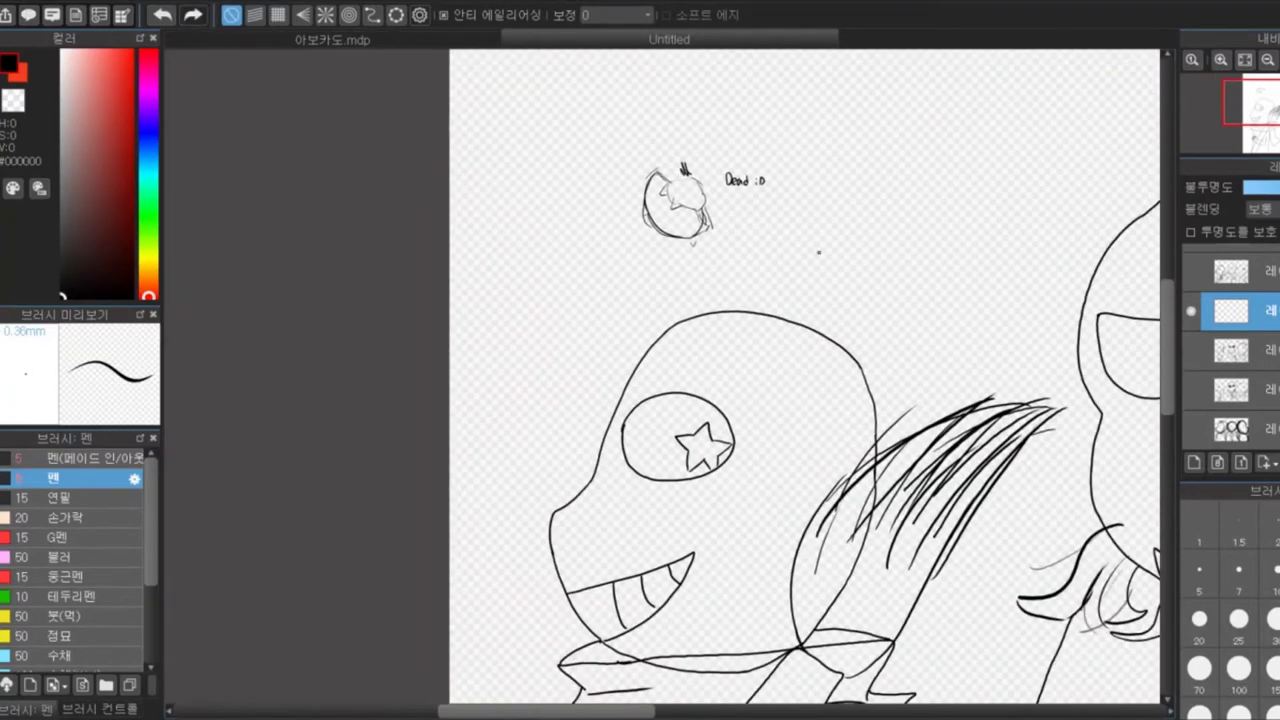
Select the left figure's head area, fill it with near-white #FDFDFD, and clear the selection
scroll(898, 476, up, 2)
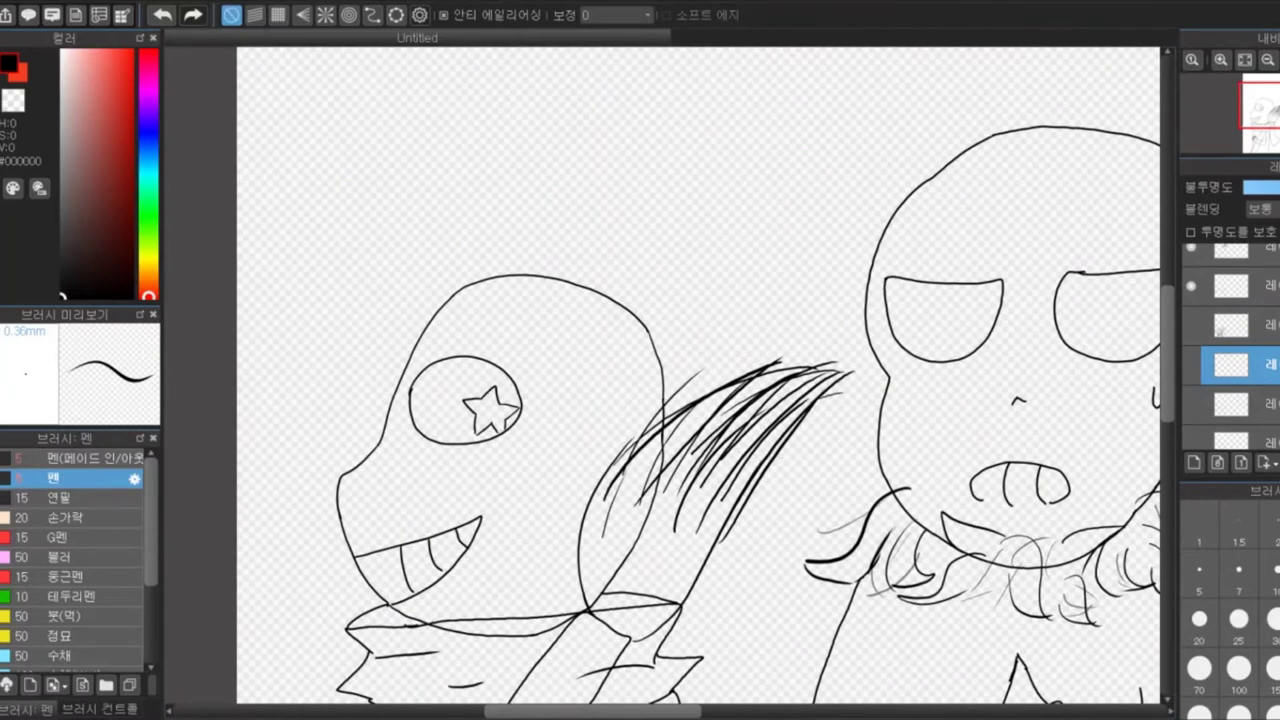
scroll(800, 380, down, 2)
scroll(805, 337, down, 2)
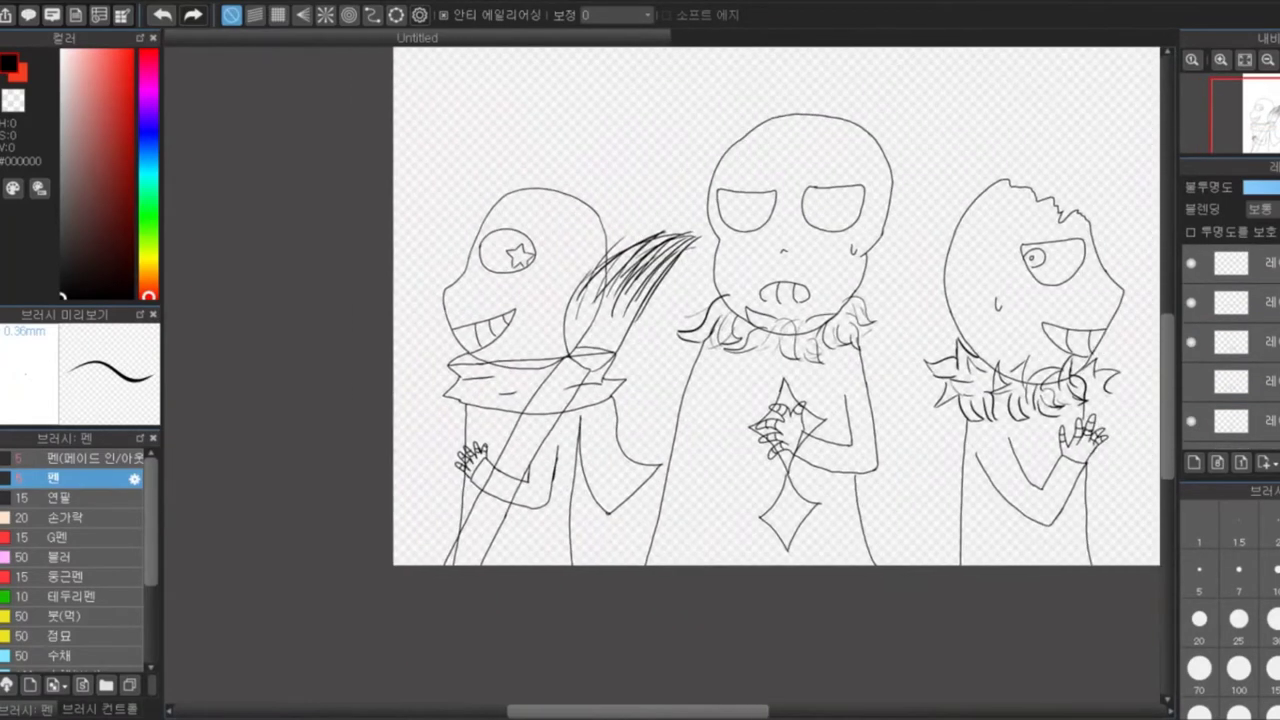
key(w)
click(480, 290)
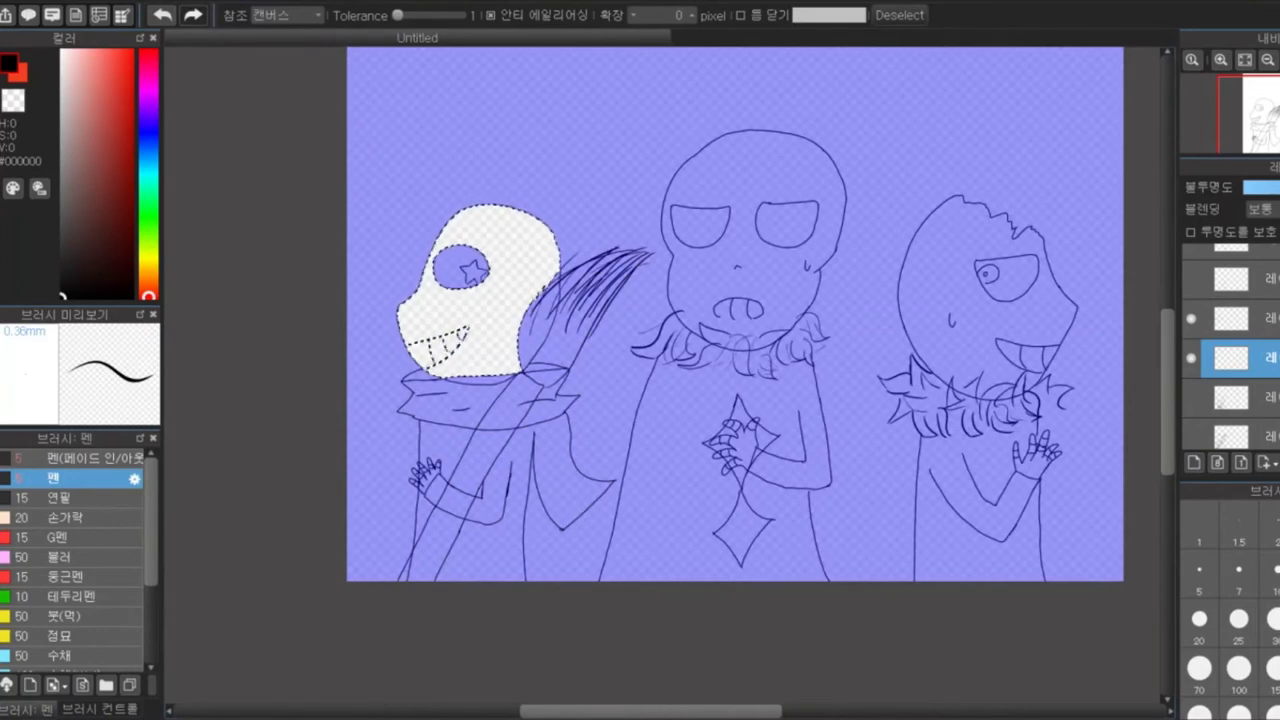
key(g)
click(480, 300)
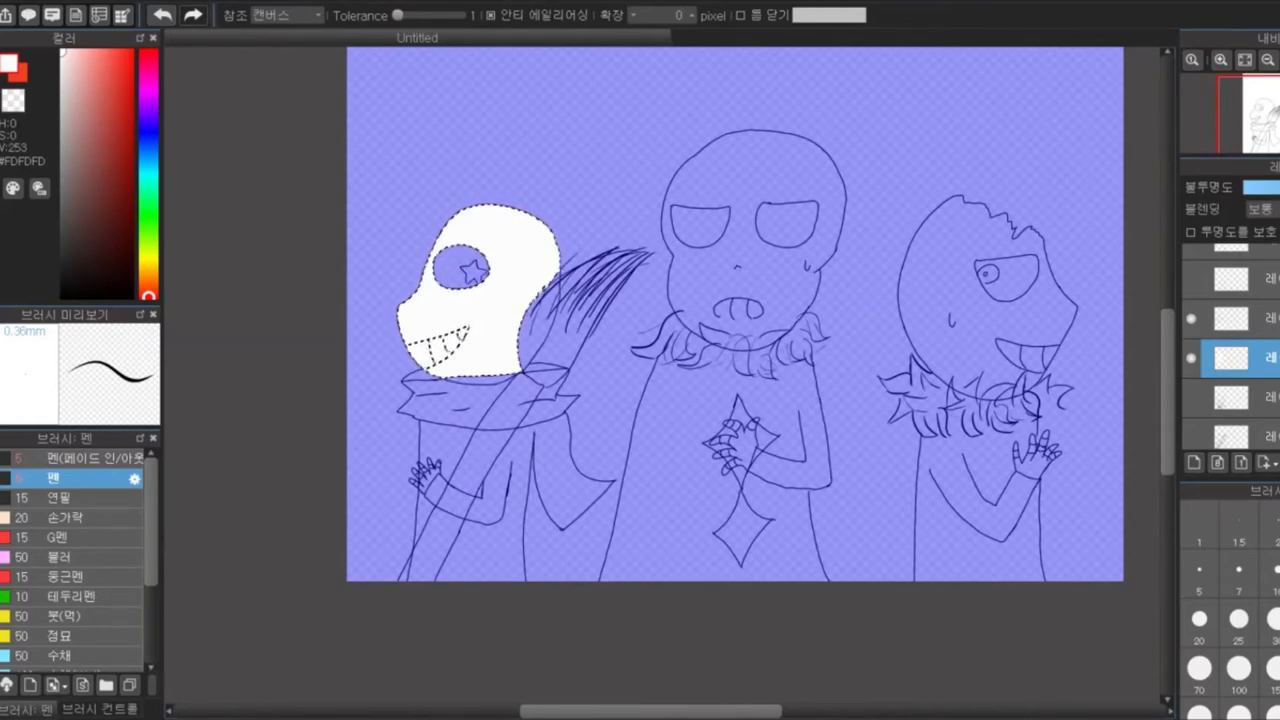
key(m)
key(ctrl+d)
Select the left figure's eye socket around the star and fill it with near-white #FDFDFD on the layer below
scroll(464, 173, up, 5)
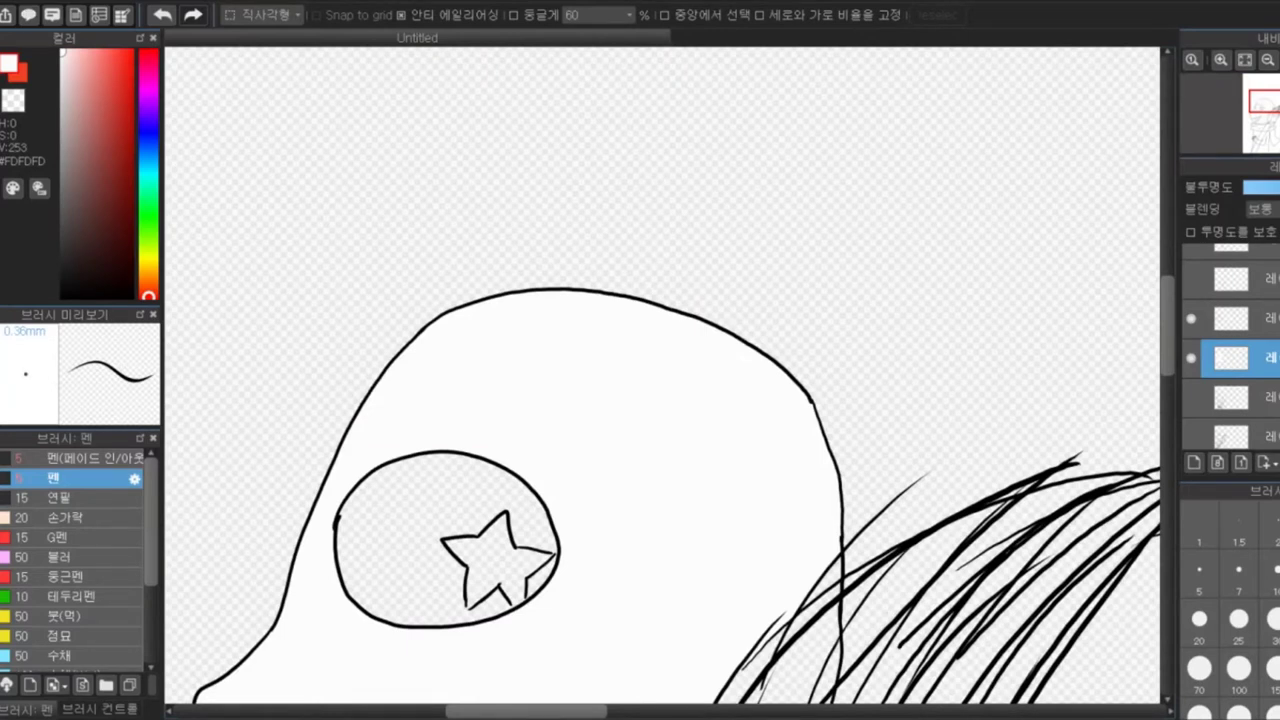
key(w)
click(1240, 397)
click(549, 568)
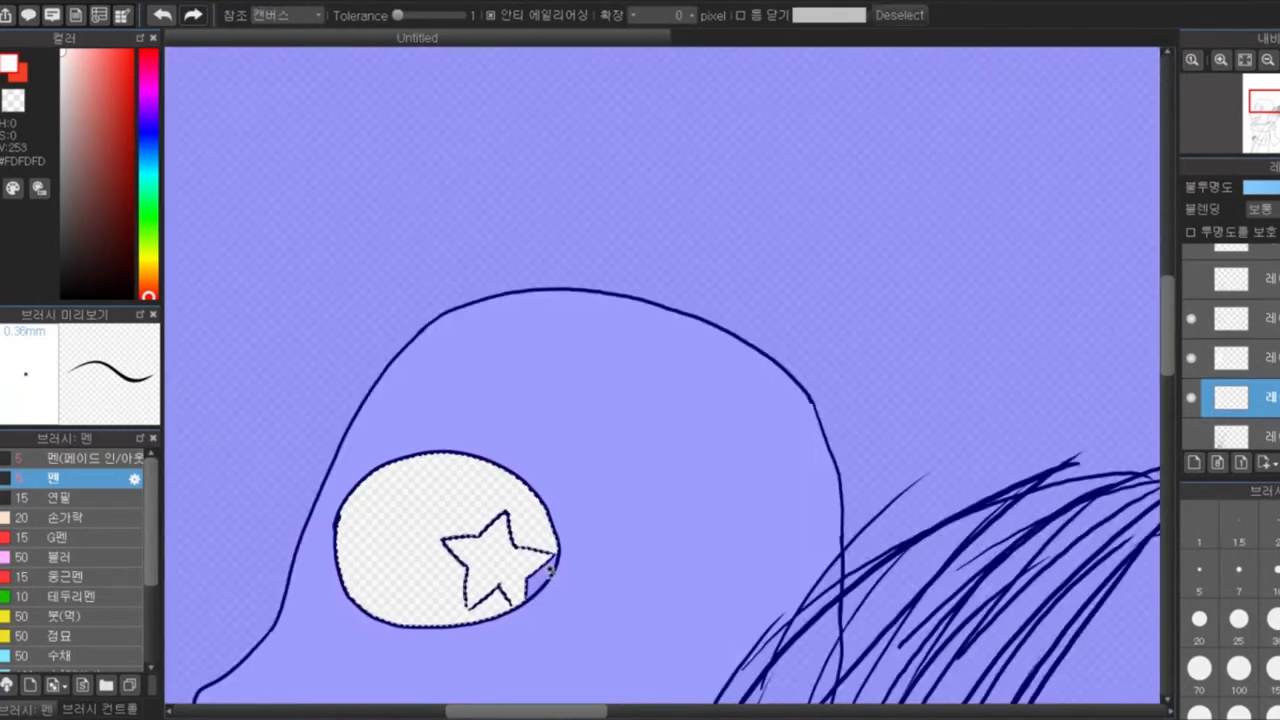
key(g)
click(429, 591)
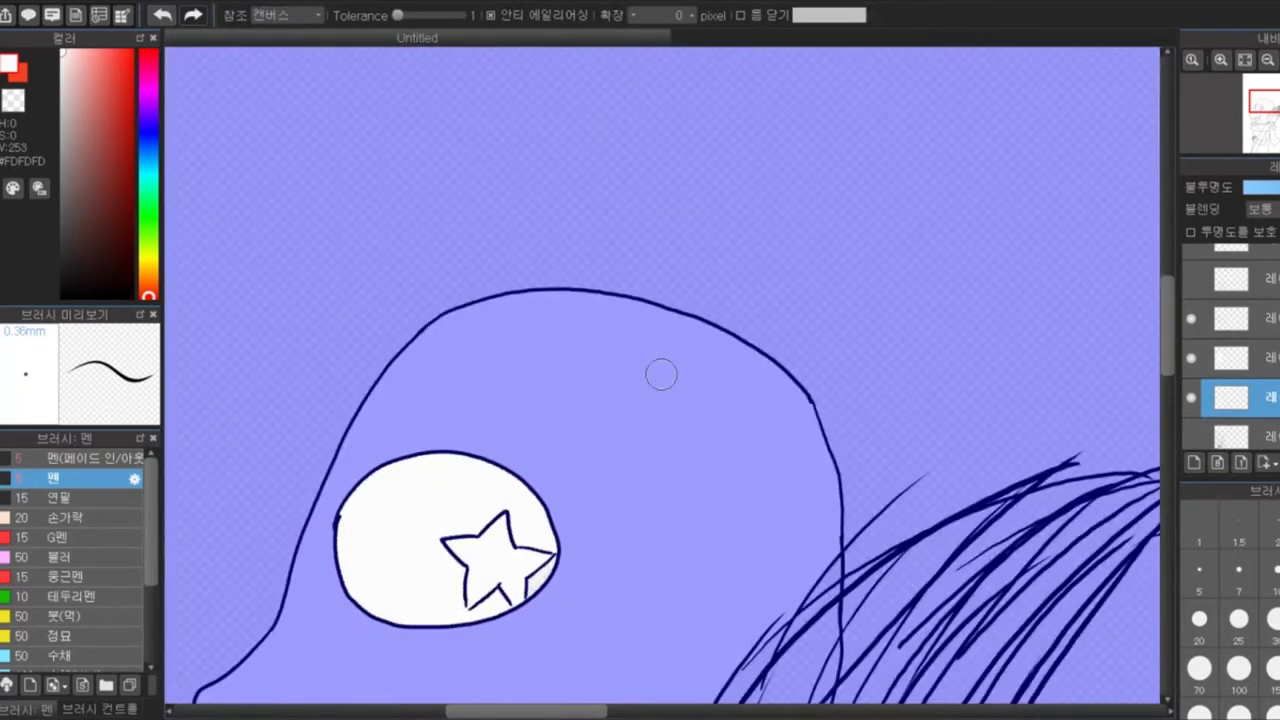
Paint the star in the left figure's eye yellow, cleaning up the strokes that spill outside its outline
click(148, 262)
scroll(475, 608, up, 5)
key(b)
mouse_move(430, 432)
mouse_down()
mouse_move(515, 525)
mouse_move(528, 430)
mouse_up()
key(e)
drag(330, 410, 450, 430)
key(b)
alt+click(430, 350)
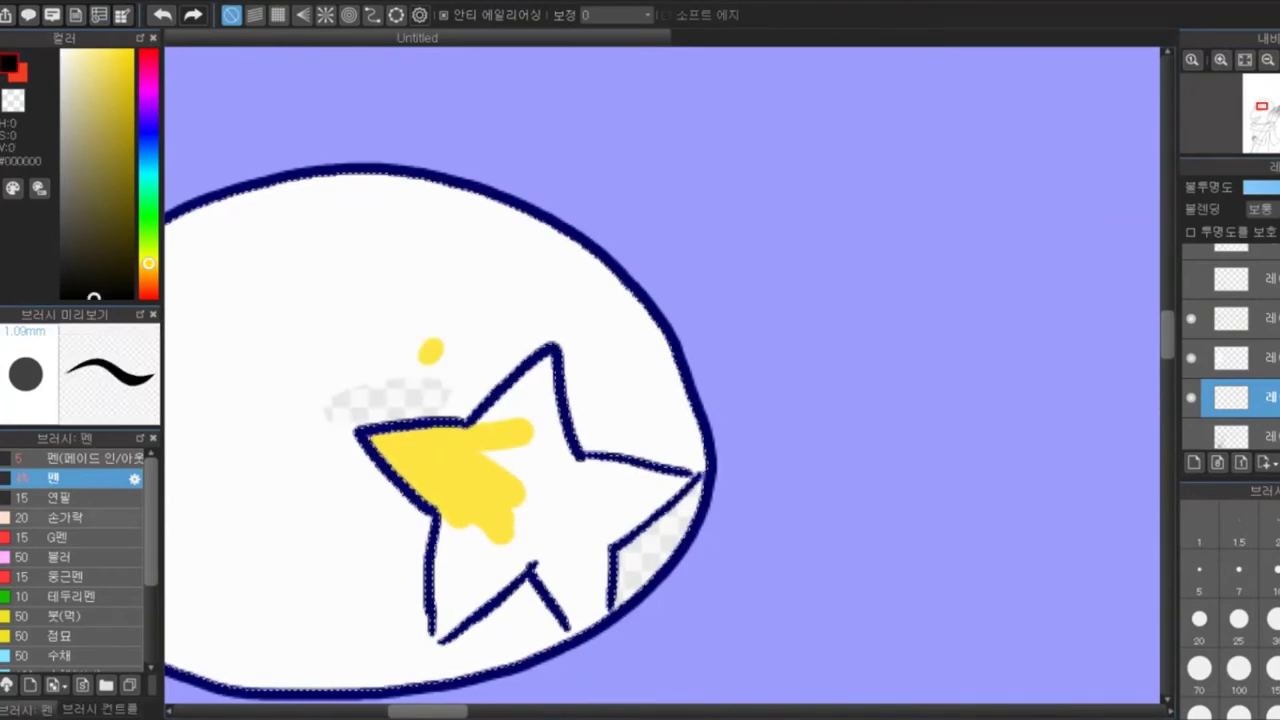
drag(320, 410, 418, 443)
alt+click(418, 443)
mouse_move(500, 400)
mouse_down()
mouse_move(474, 554)
mouse_move(600, 540)
mouse_move(616, 503)
mouse_up()
Fill and touch up the gaps around the yellow star with the white sampled from the eye
alt+click(640, 420)
key(g)
click(650, 540)
key(b)
drag(545, 600, 560, 640)
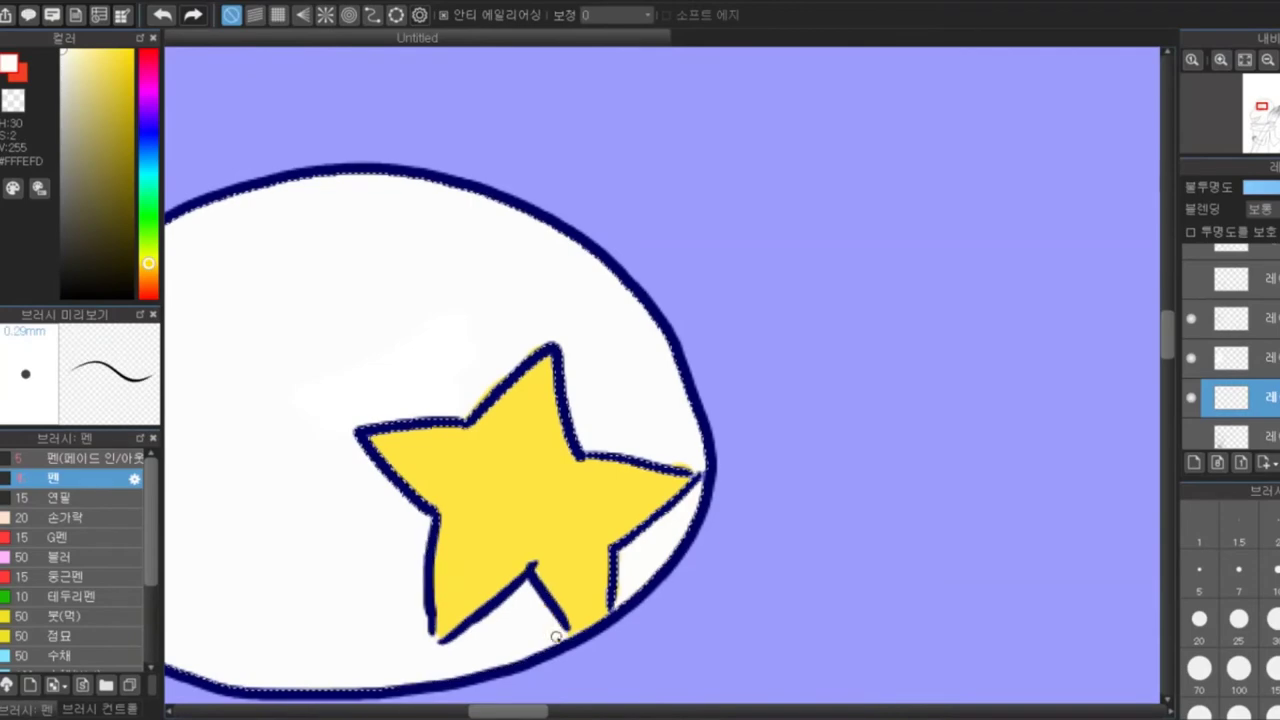
Paint the left figure's whole eye socket around the star black
key(m)
scroll(573, 410, down, 3)
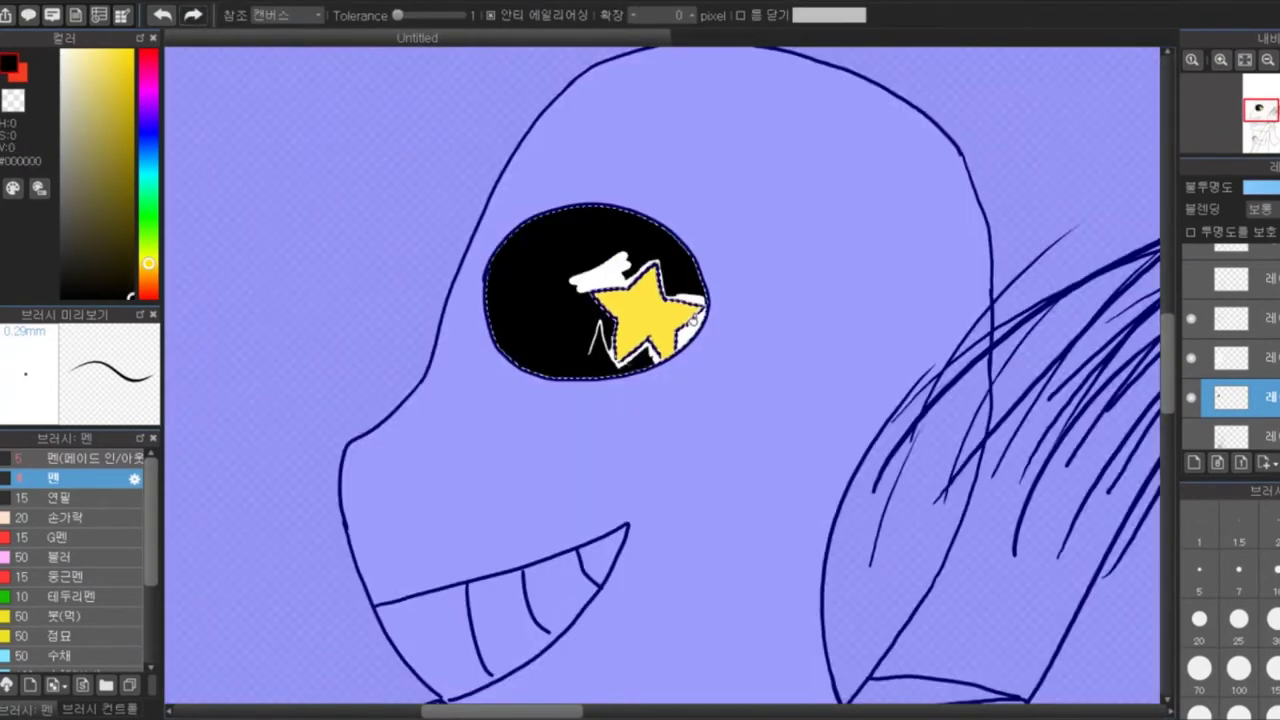
scroll(600, 295, up, 3)
scroll(391, 346, up, 2)
key(bracketright)
key(bracketright)
key(bracketright)
mouse_move(486, 229)
mouse_down()
mouse_move(531, 246)
mouse_move(614, 195)
mouse_move(646, 207)
mouse_move(754, 149)
mouse_move(850, 271)
mouse_move(835, 244)
mouse_move(606, 372)
mouse_move(847, 375)
mouse_move(880, 327)
mouse_move(803, 377)
mouse_move(800, 415)
mouse_up()
key(bracketleft)
key(bracketleft)
Cover the thin light gaps along the eye and star outlines in black and touch up the star with yellow #FFDD00
key(b)
scroll(660, 370, down, 2)
key(bracketleft)
key(bracketleft)
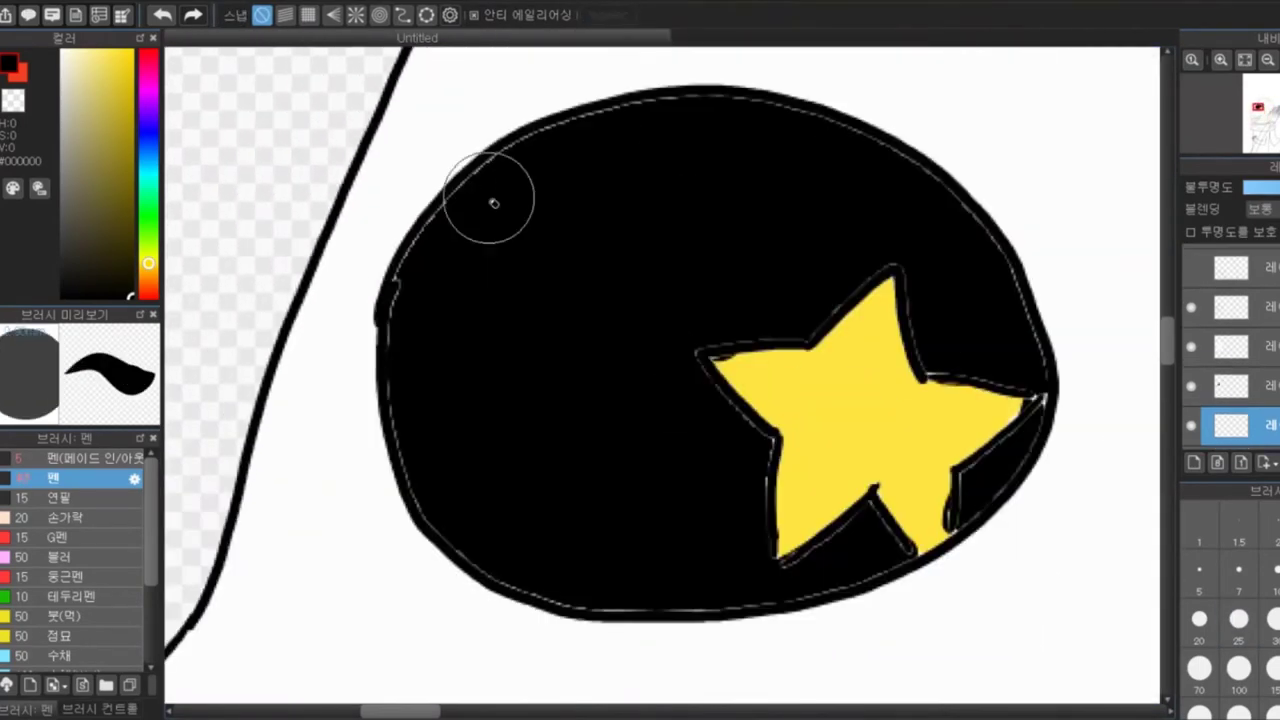
key(e)
mouse_move(555, 125)
mouse_down()
mouse_move(517, 123)
mouse_move(434, 223)
mouse_up()
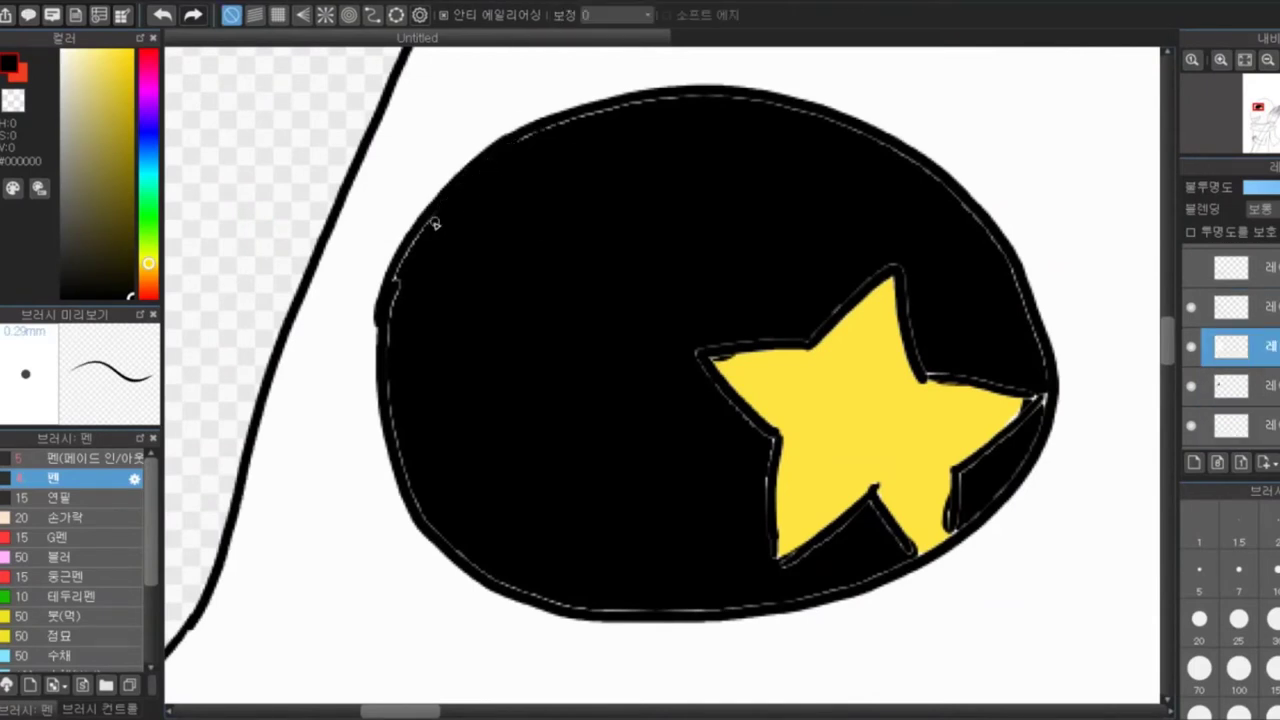
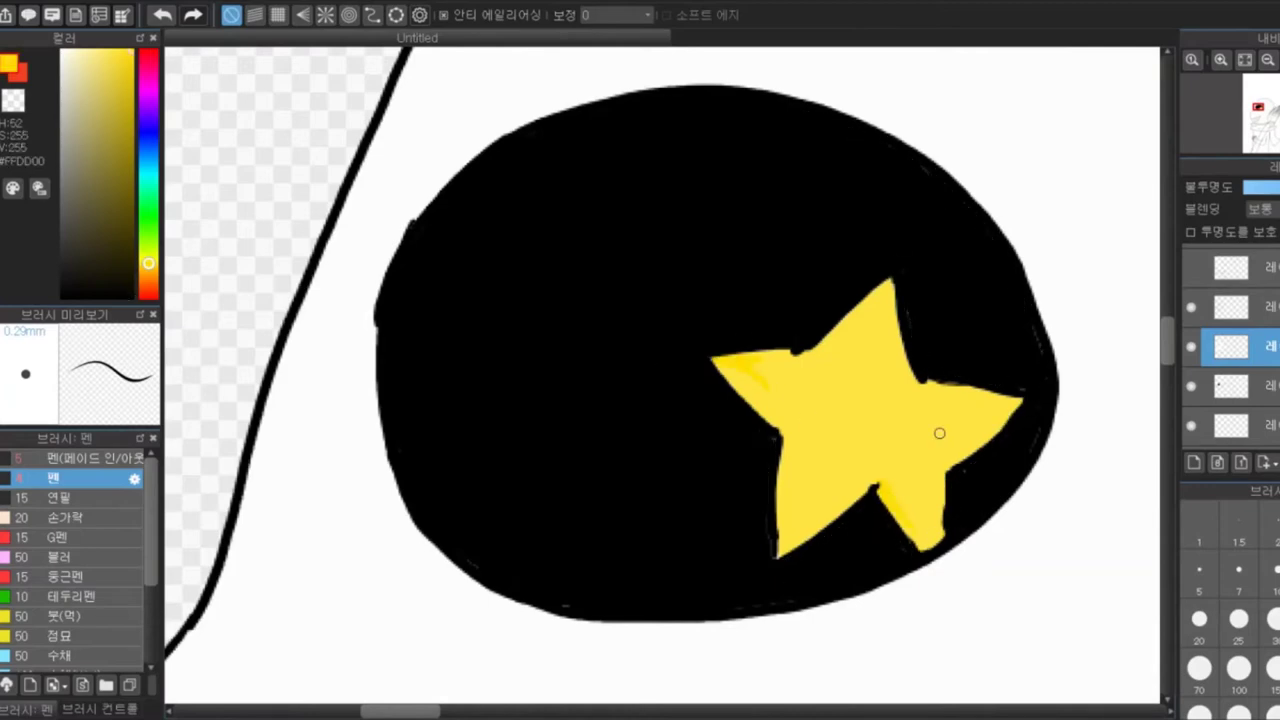
scroll(939, 433, down, 5)
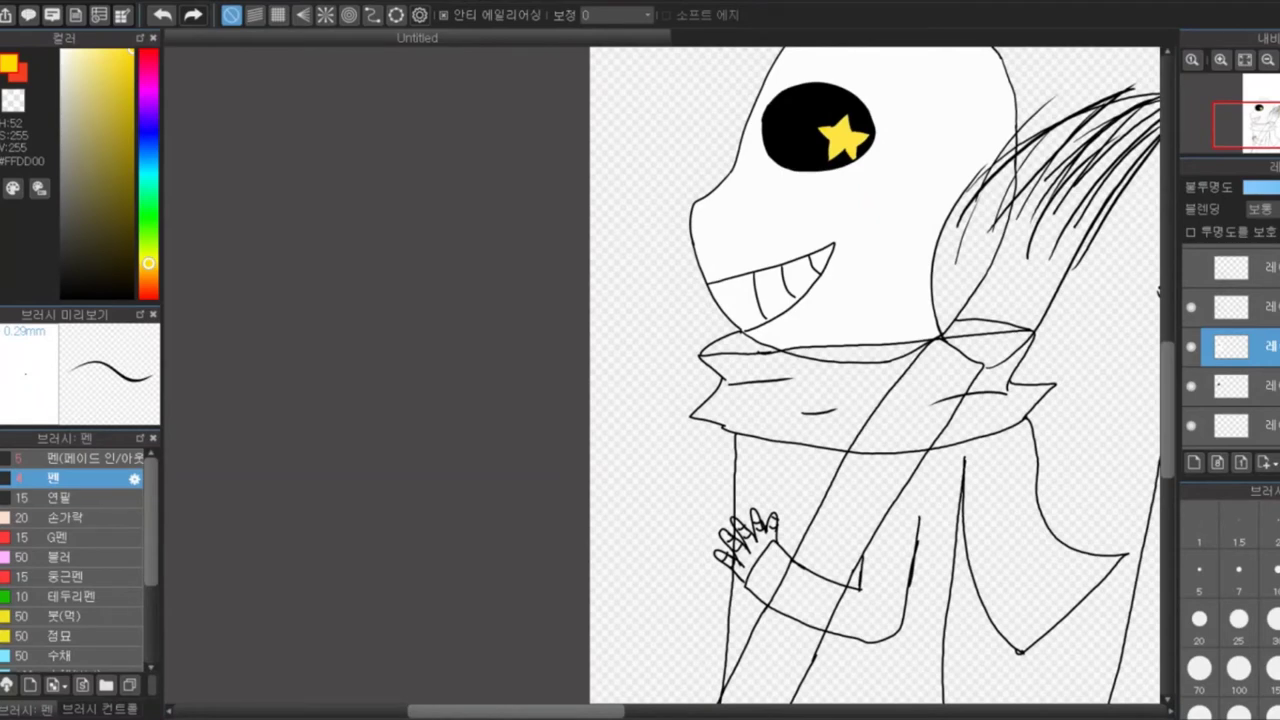
Draw the double hem lines of the left figure's top beside the bent arm and below the scarf with Pen (Fade In/Out)
click(1231, 268)
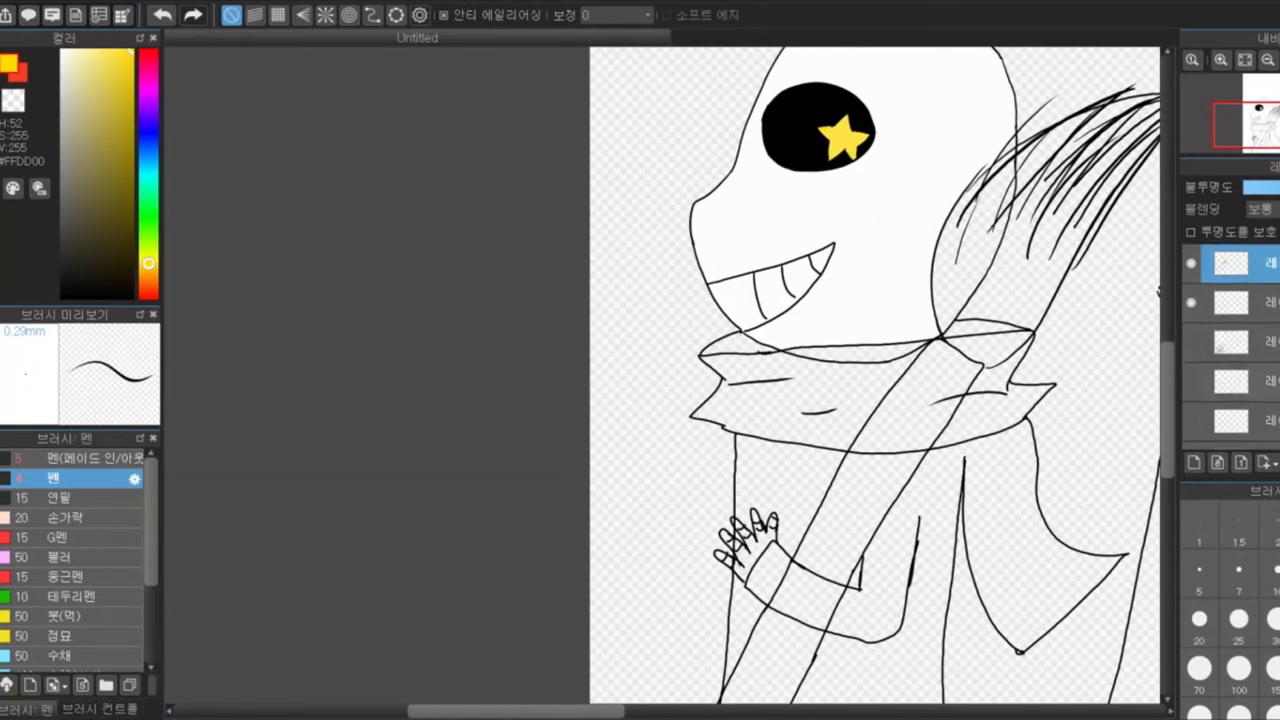
click(1231, 308)
scroll(660, 371, up, 1)
scroll(824, 380, down, 1)
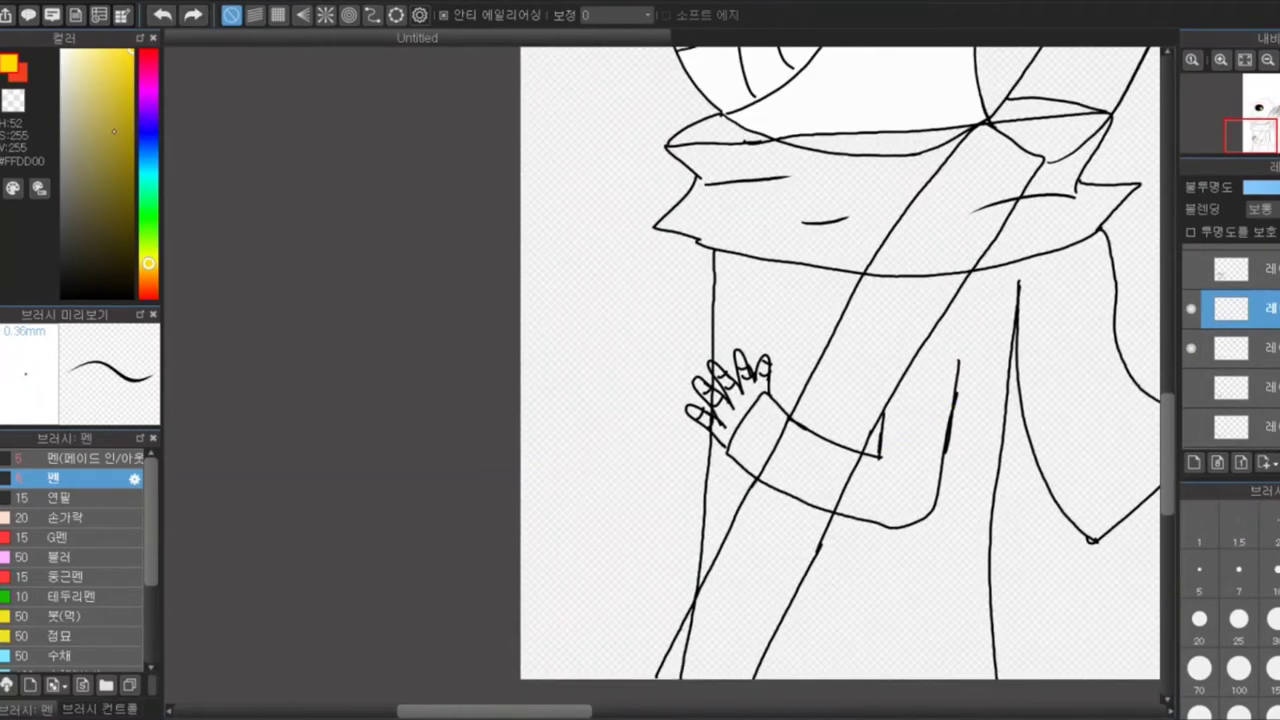
click(80, 458)
drag(884, 412, 952, 388)
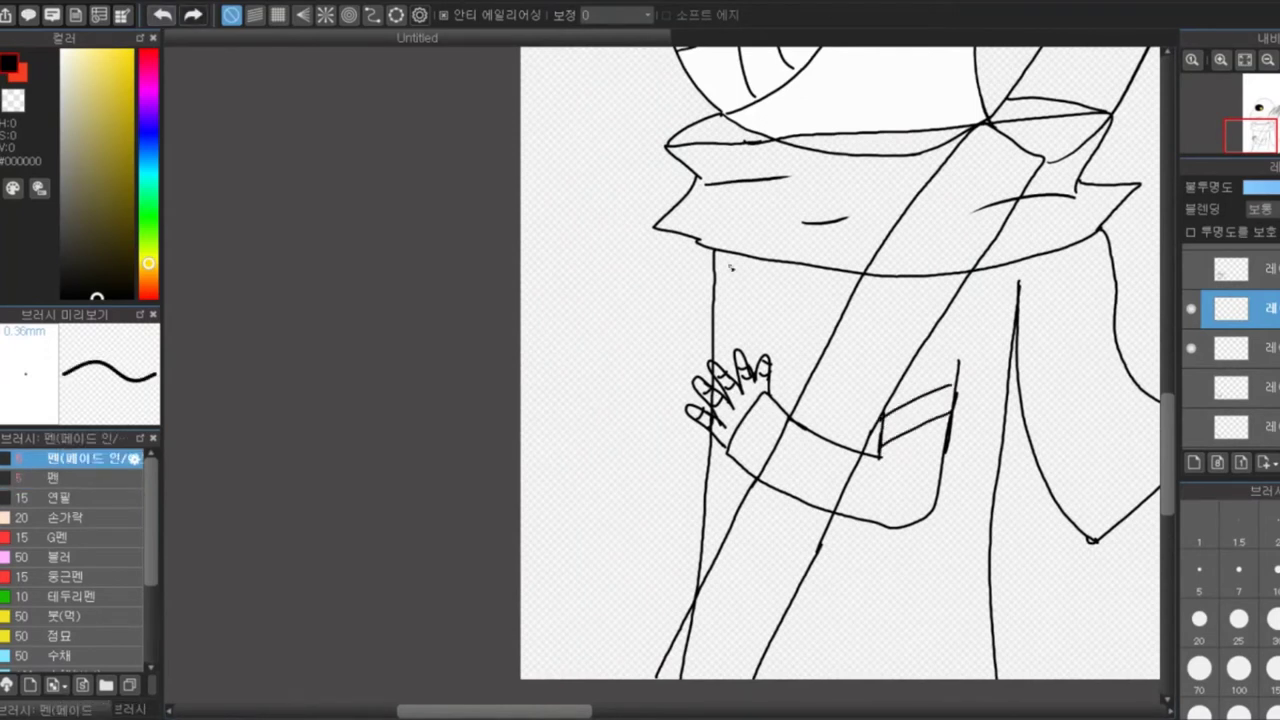
Select the left figure's top and hanging cloth below the scarf, fill them with brown #49301A, and clear the selection
click(1231, 348)
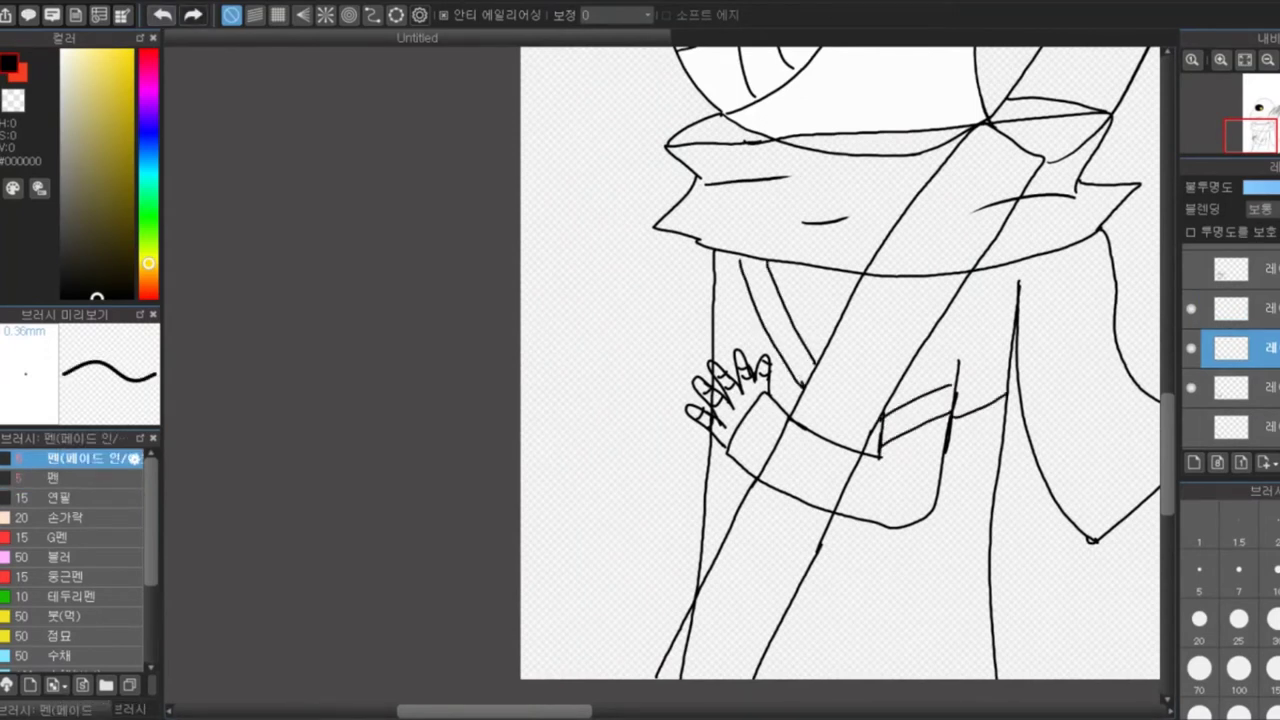
key(w)
click(1056, 396)
drag(97, 296, 107, 229)
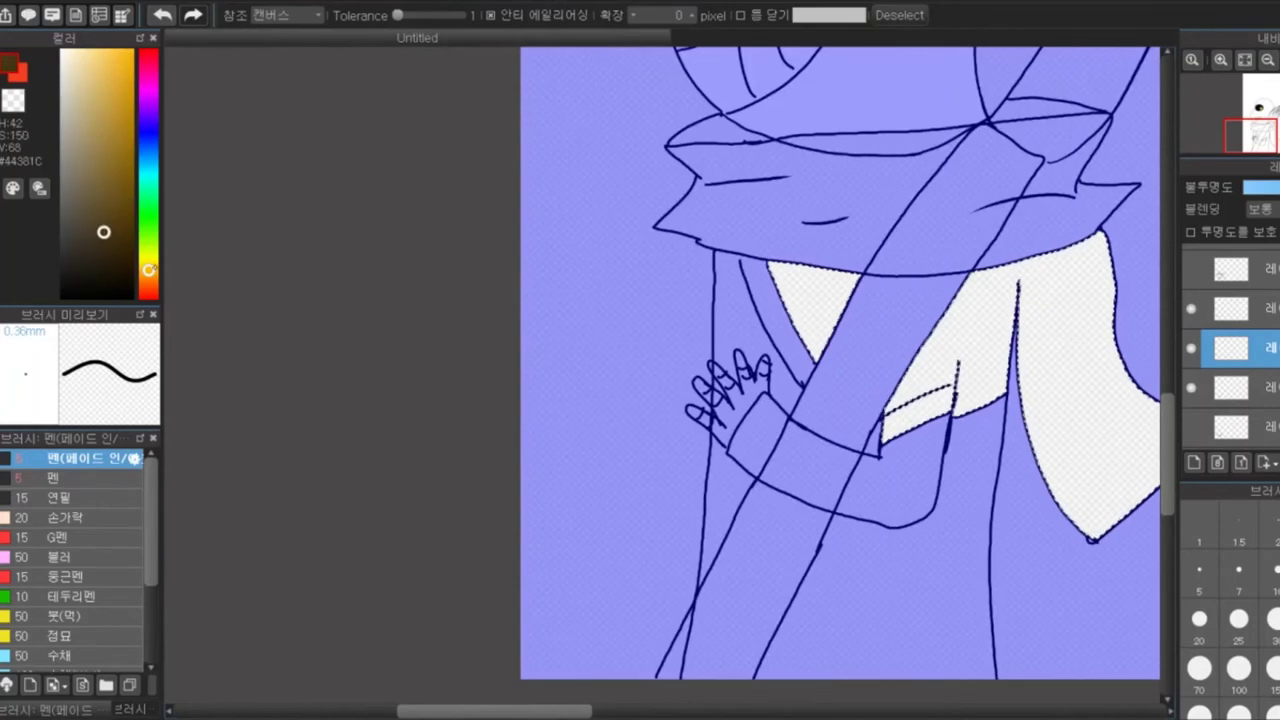
click(148, 279)
key(g)
click(1080, 420)
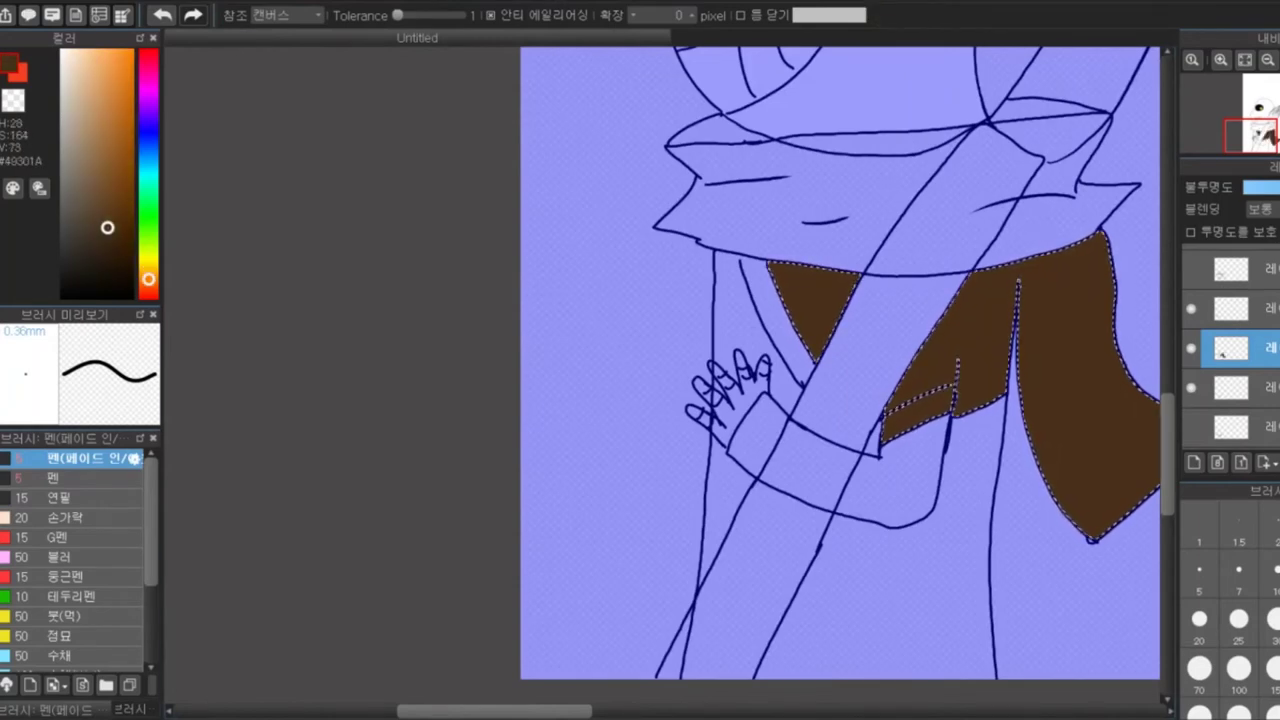
key(ctrl+d)
Fill the curved trim beside the brown area with yellow #E3E200 and erase the yellow outside the trim
key(w)
click(740, 300)
click(148, 258)
click(131, 75)
key(g)
click(760, 320)
key(m)
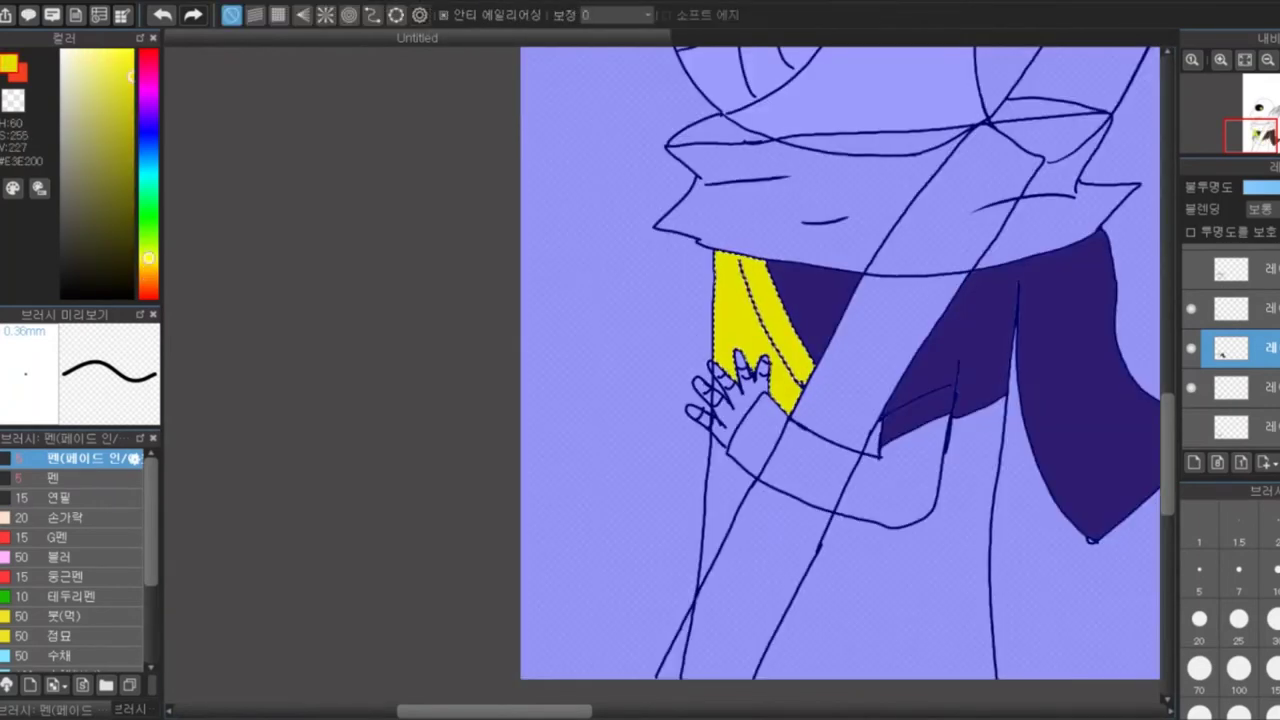
key(ctrl+d)
key(e)
drag(660, 371, 741, 315)
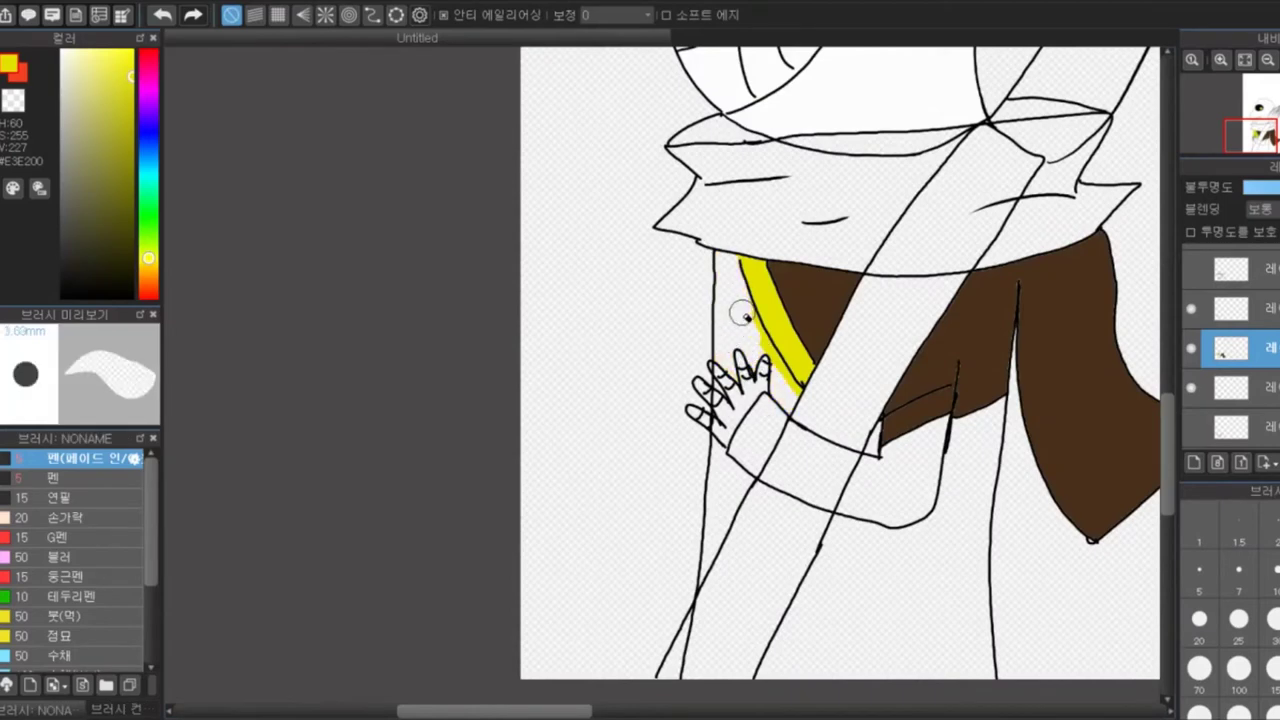
Pick brown #49301A from the clothing and paint over the light gaps along the outlines of the top and hanging cloth
alt+click(971, 349)
key(b)
scroll(971, 349, up, 3)
key(Down)
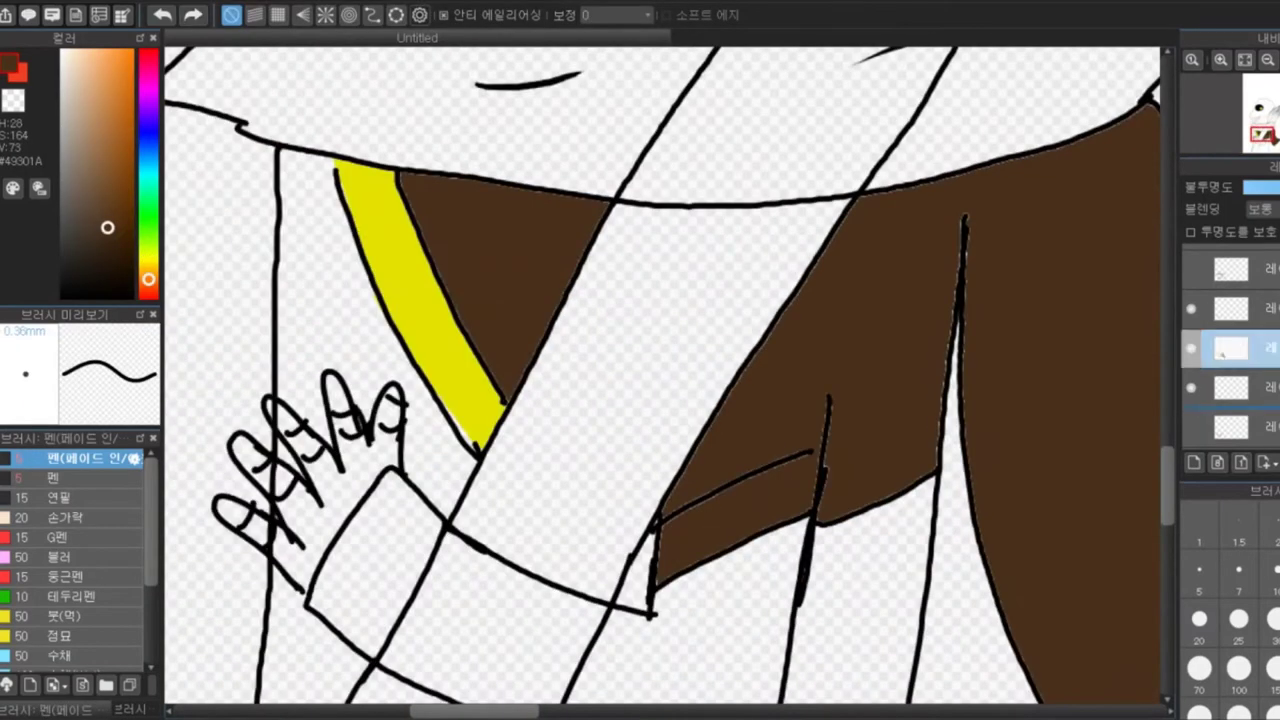
key(Down)
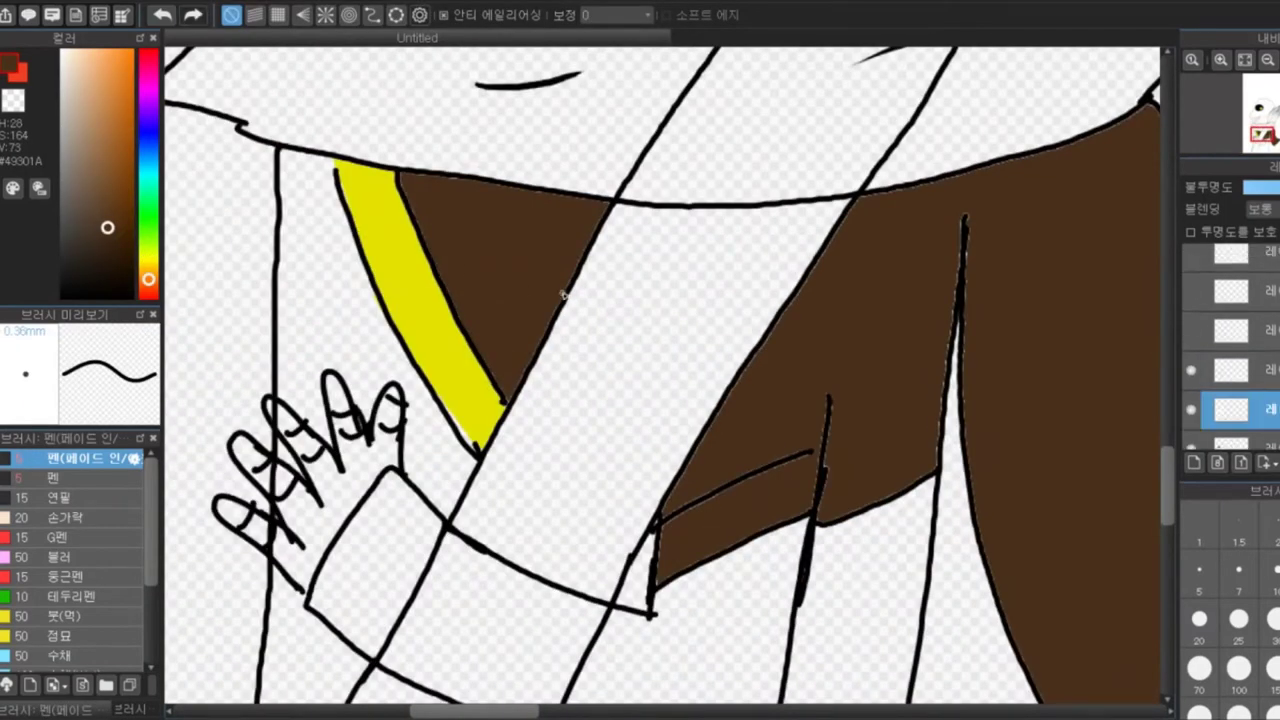
drag(708, 410, 722, 396)
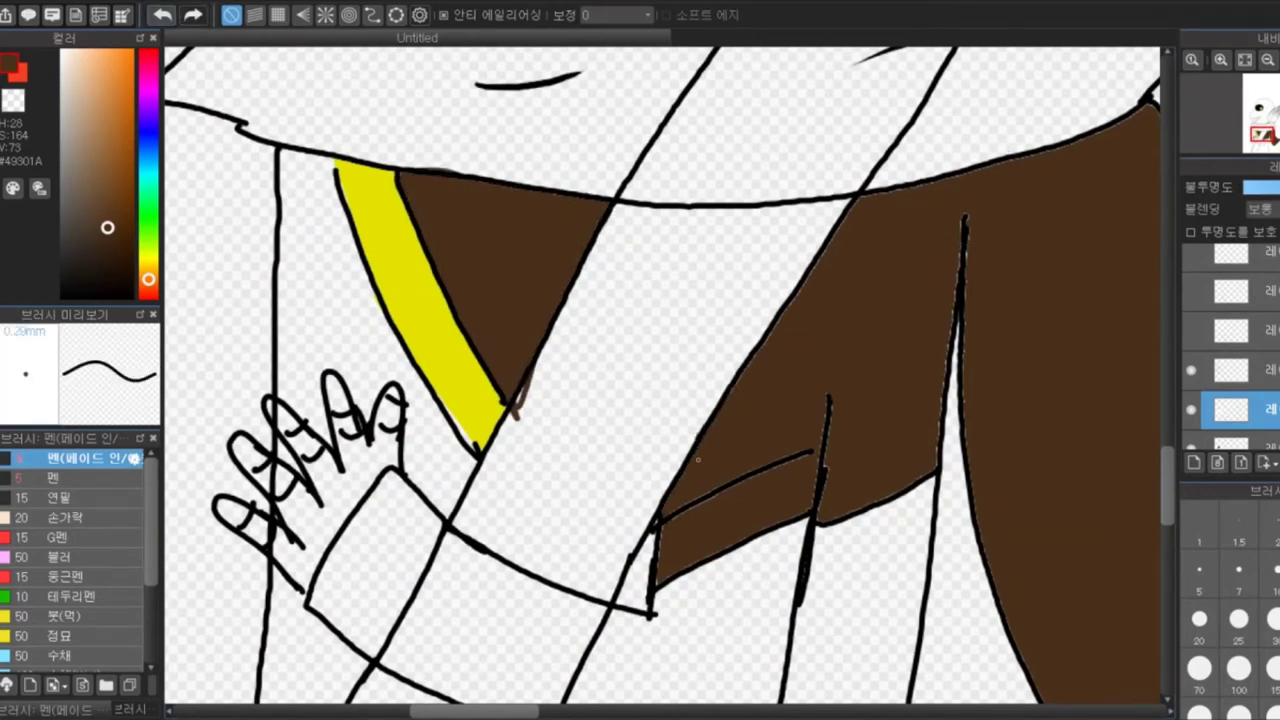
scroll(965, 222, down, 3)
scroll(441, 352, up, 4)
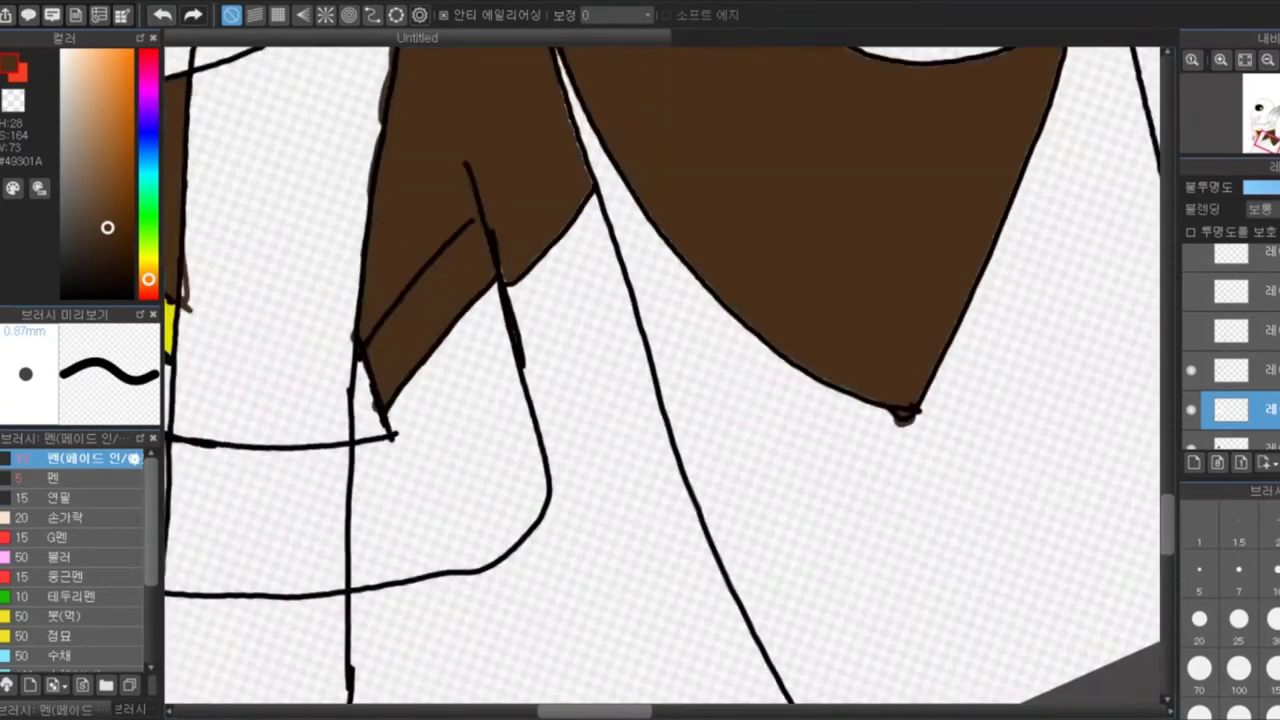
scroll(873, 316, down, 2)
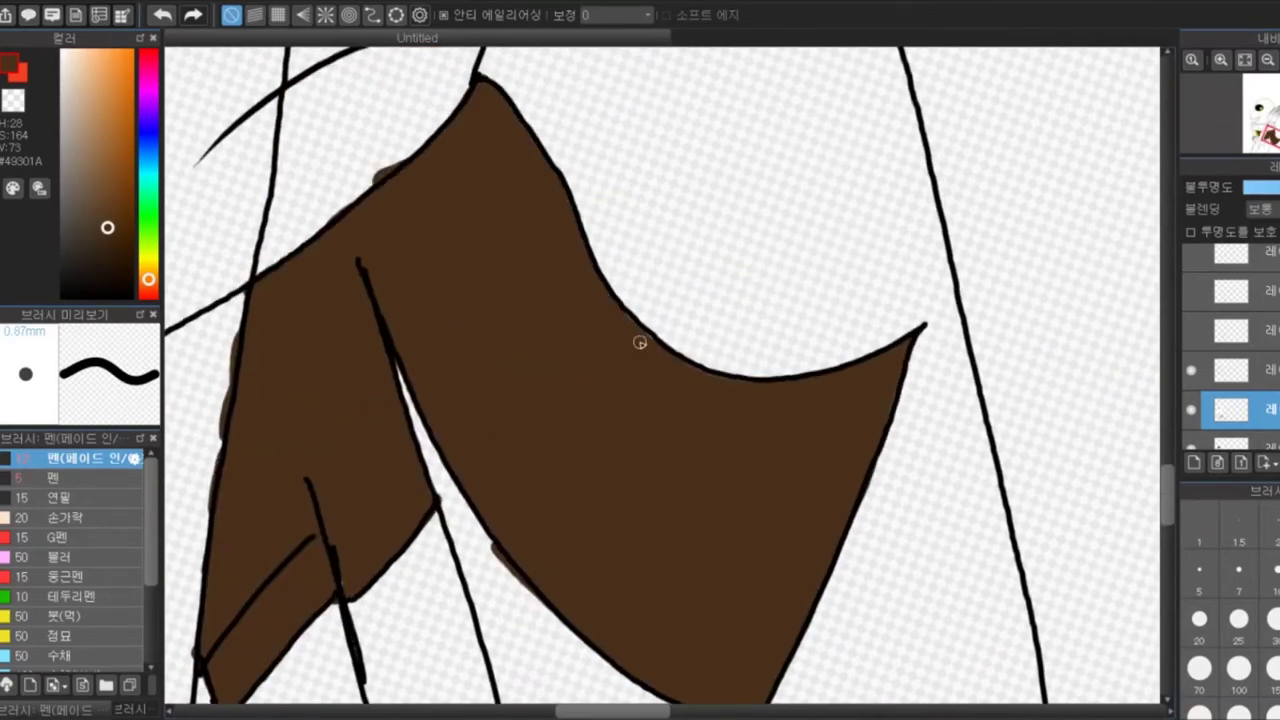
scroll(394, 120, up, 3)
scroll(495, 517, down, 3)
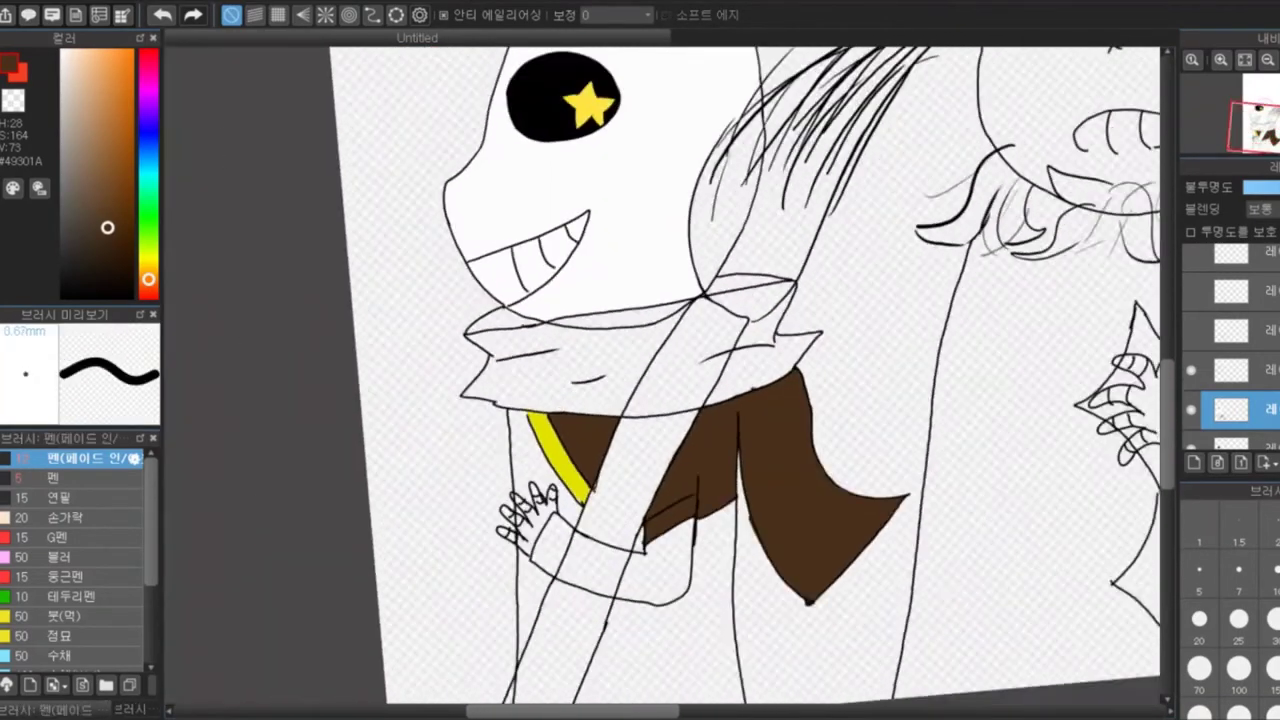
Colour the scarf up to the large paintbrush's handle with #AE7D30, including the strip under the jaw, and its small upper fold with #8B6222
scroll(495, 517, up, 4)
click(113, 128)
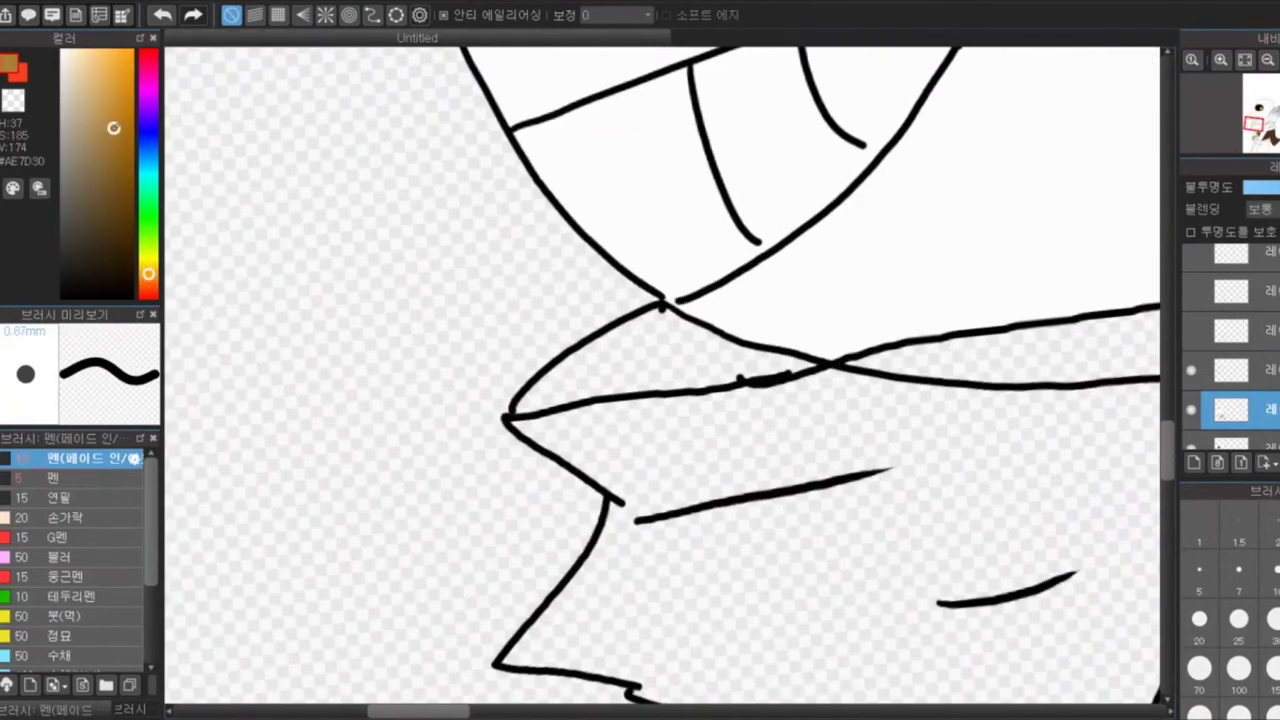
drag(712, 482, 851, 454)
mouse_move(577, 390)
mouse_down()
mouse_move(672, 318)
mouse_move(661, 370)
mouse_move(647, 337)
mouse_up()
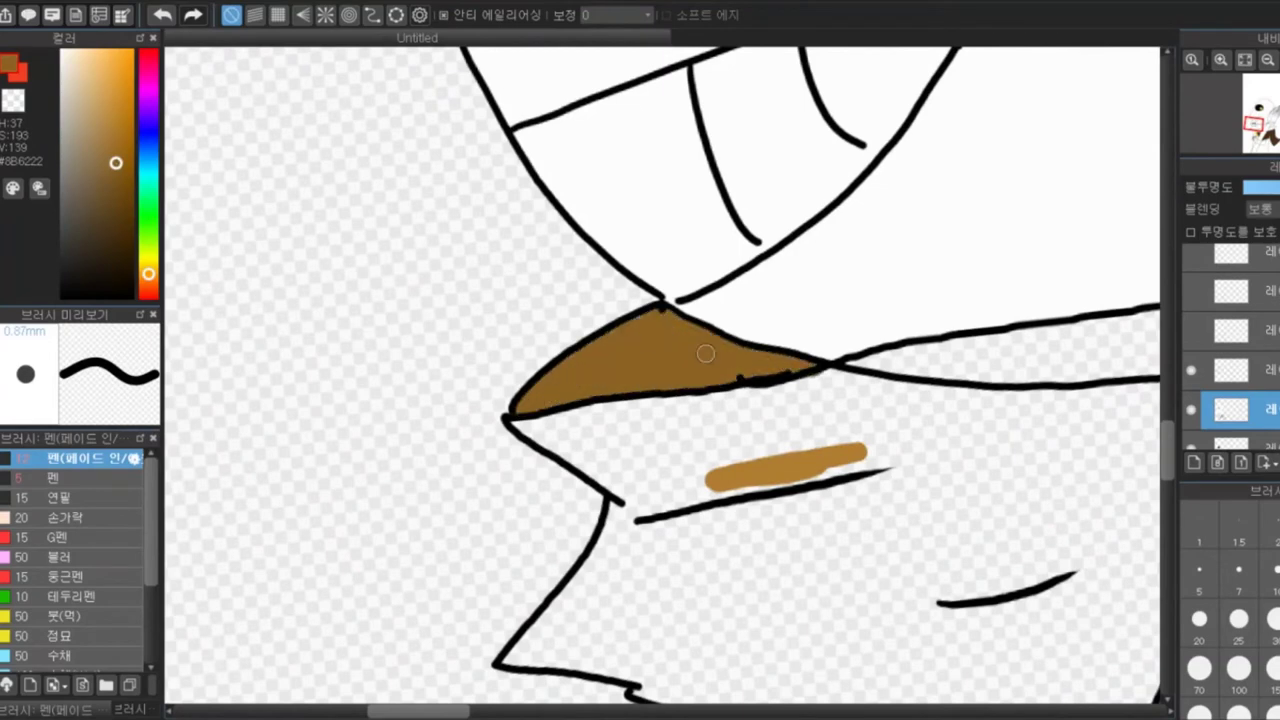
alt+click(785, 462)
key(g)
click(780, 560)
scroll(780, 560, down, 1)
key(m)
scroll(513, 547, down, 1)
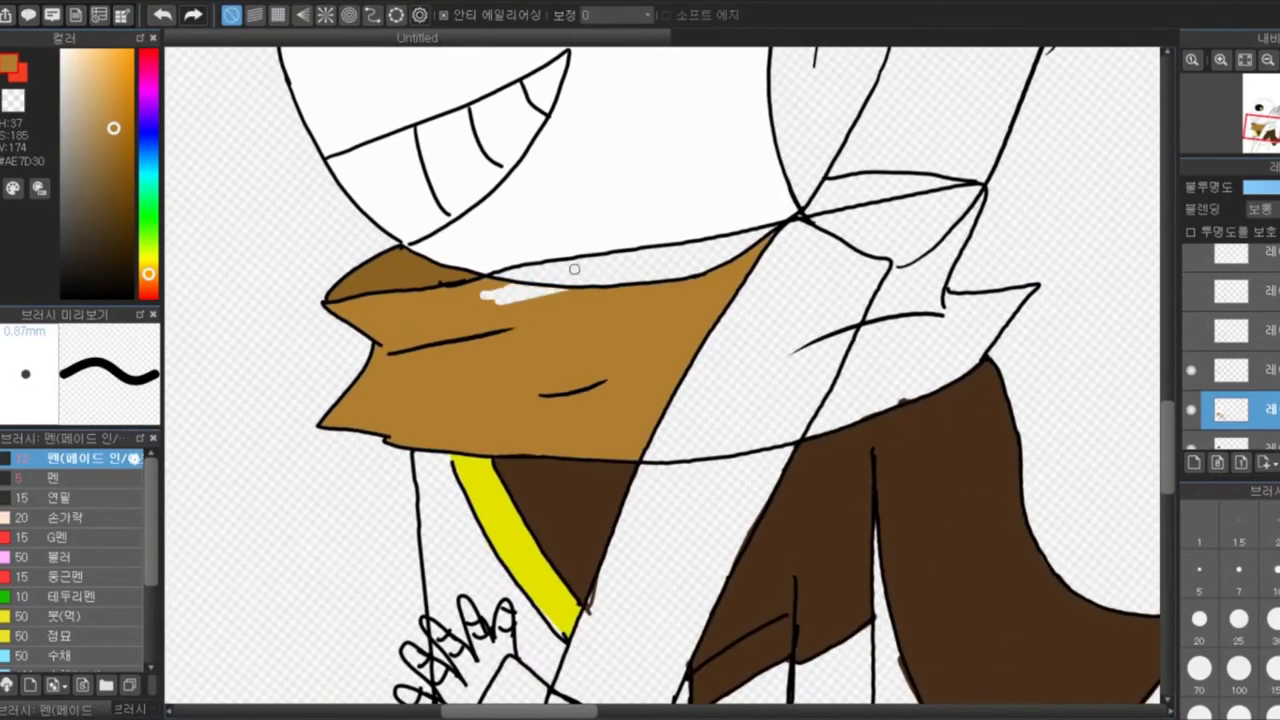
drag(485, 295, 733, 256)
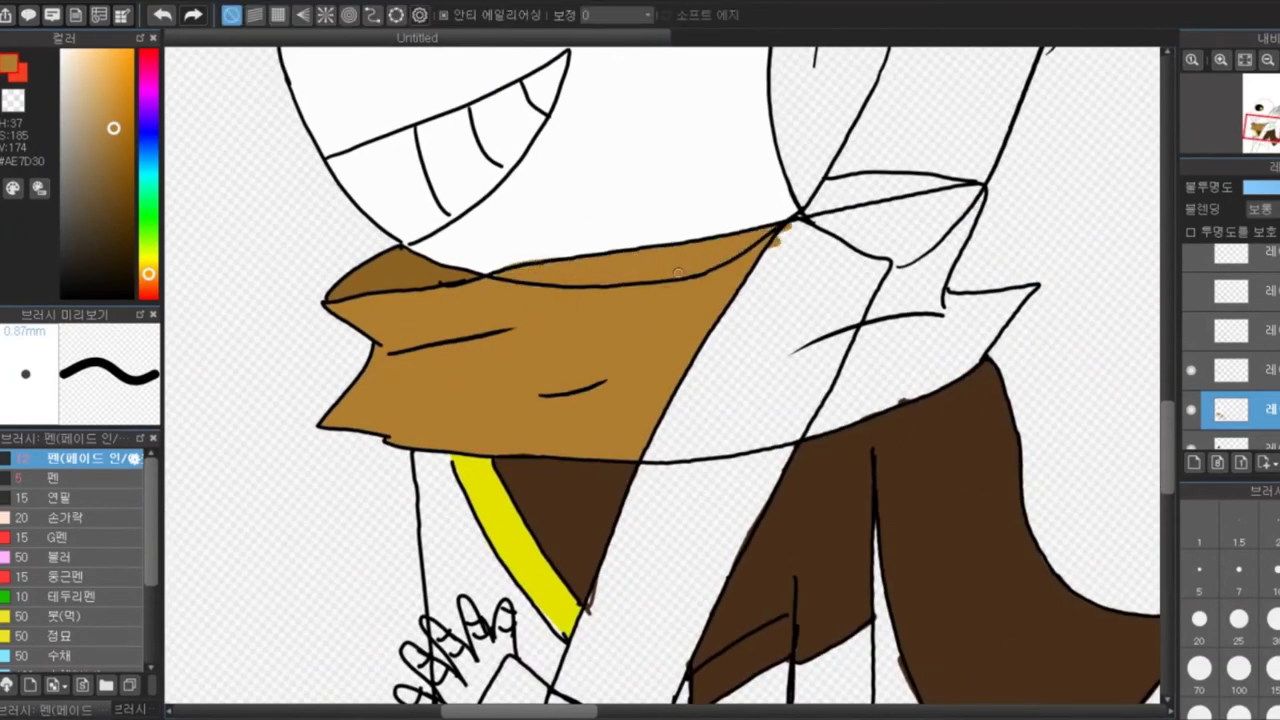
Paint the scarf beyond the paintbrush's handle with #AE7D30 and its upper back fold with #8B6222
key(ctrl+e)
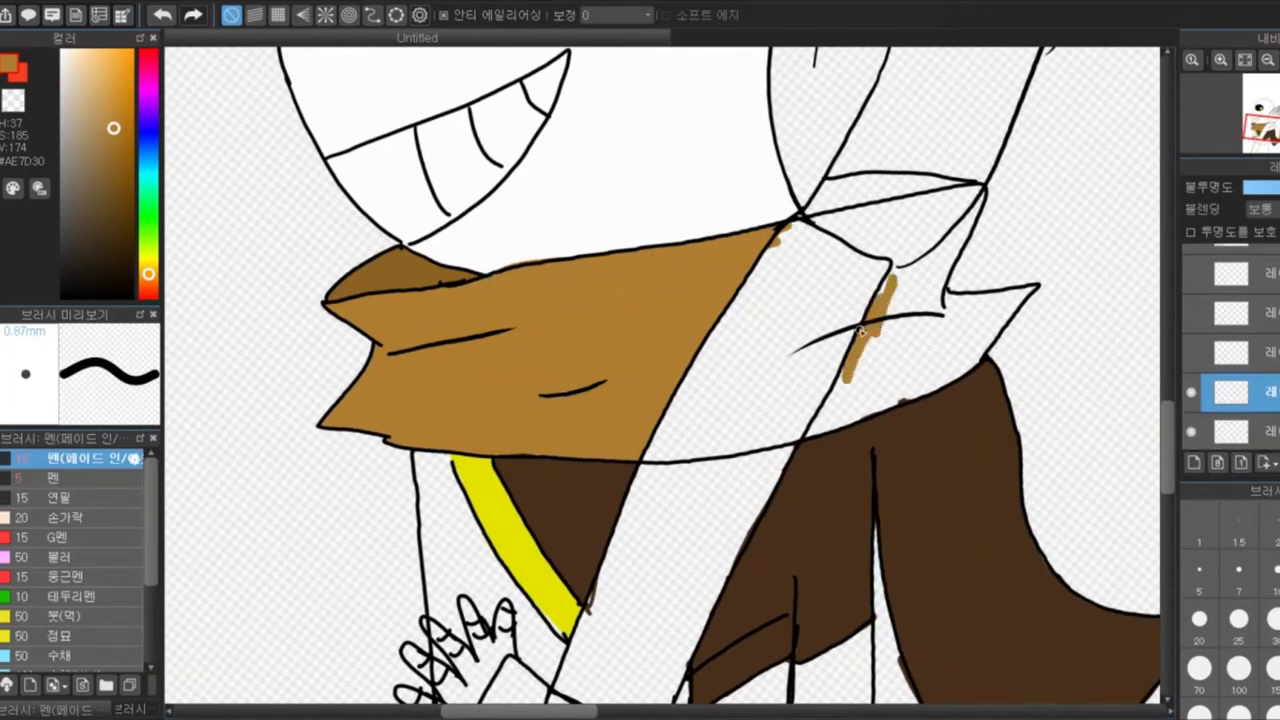
mouse_move(860, 331)
mouse_down()
mouse_move(994, 326)
mouse_move(952, 317)
mouse_move(981, 341)
mouse_move(892, 331)
mouse_move(849, 403)
mouse_move(925, 337)
mouse_move(942, 263)
mouse_move(921, 321)
mouse_move(824, 211)
mouse_move(880, 205)
mouse_up()
alt+click(878, 200)
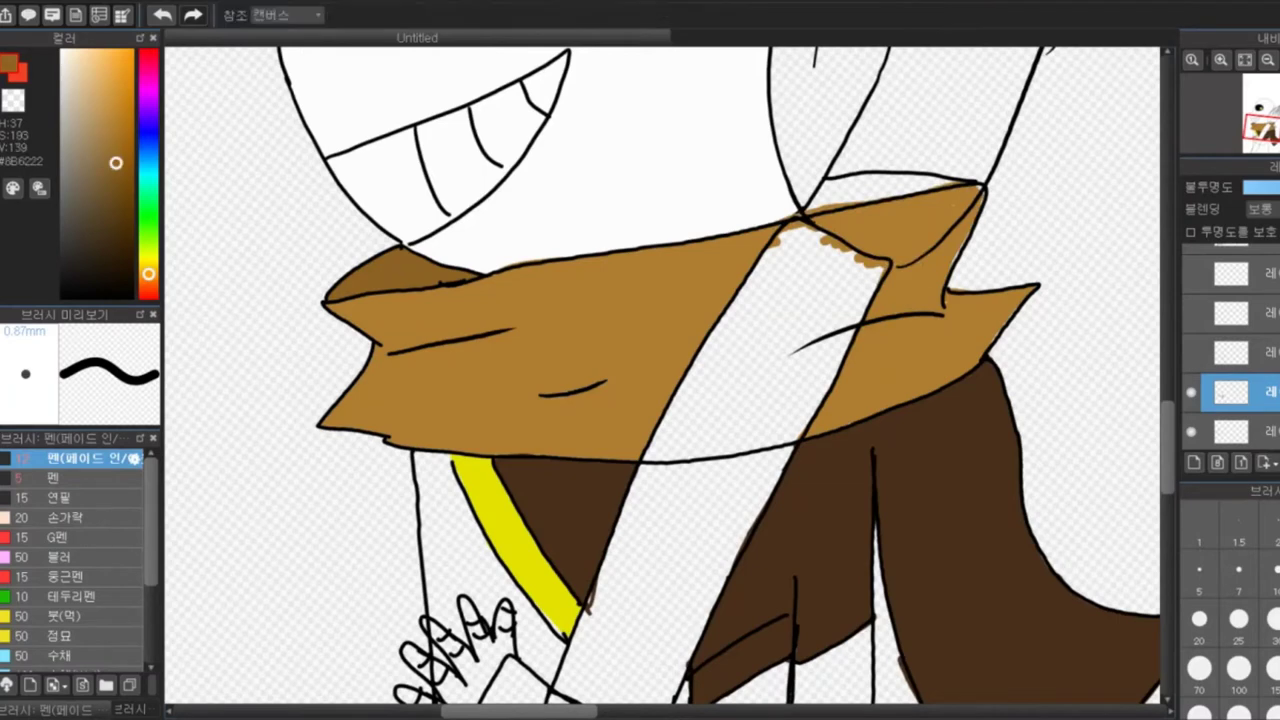
drag(960, 185, 870, 180)
Lay a first set of lengthwise Pen strokes in dark brown #5C3800 through the large paintbrush's bristles on a lower layer
scroll(948, 120, down, 5)
scroll(948, 120, up, 5)
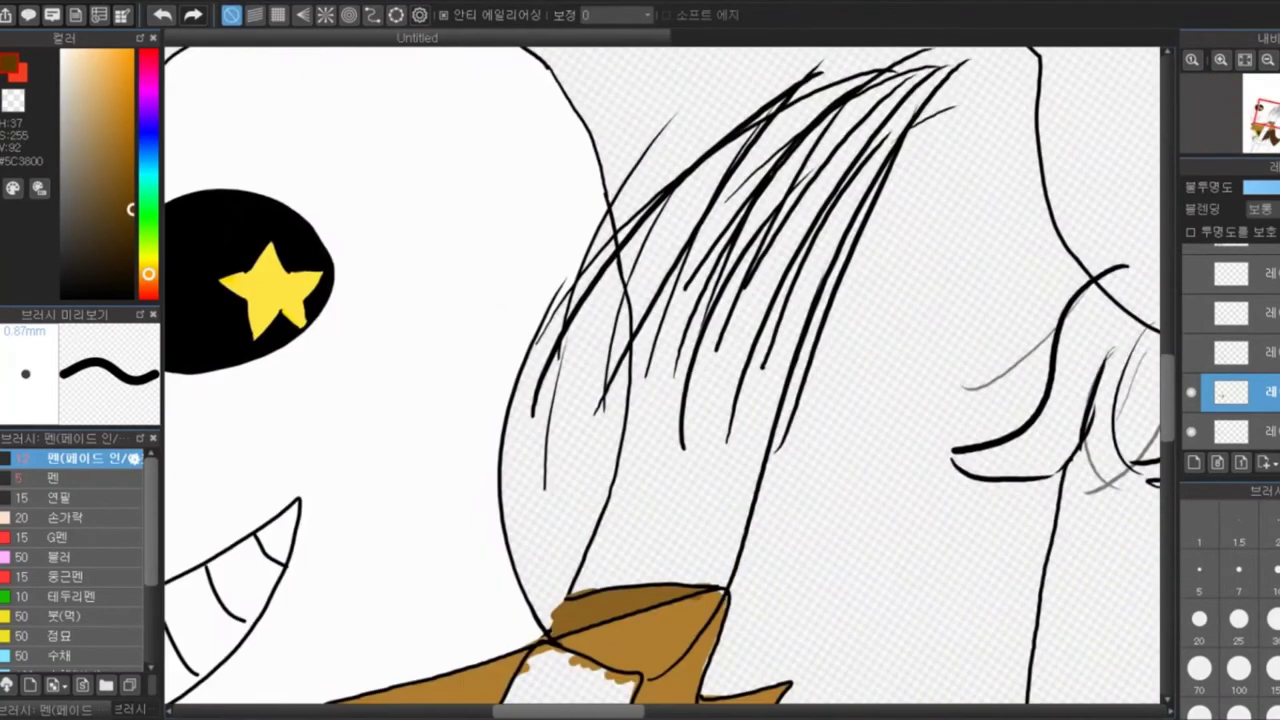
click(60, 477)
drag(760, 265, 705, 465)
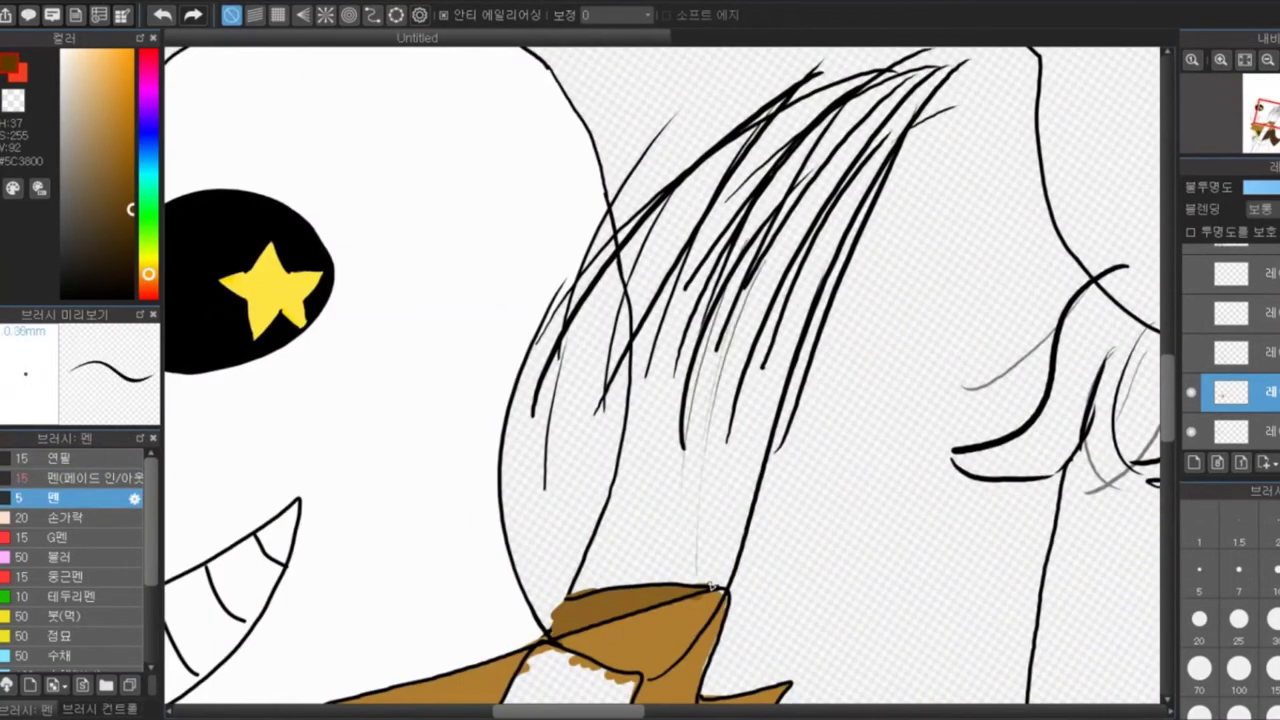
click(1230, 430)
drag(650, 335, 590, 560)
drag(740, 260, 640, 520)
drag(765, 215, 620, 585)
drag(760, 240, 685, 430)
drag(800, 200, 600, 510)
drag(570, 290, 505, 600)
drag(710, 170, 580, 460)
drag(850, 180, 720, 560)
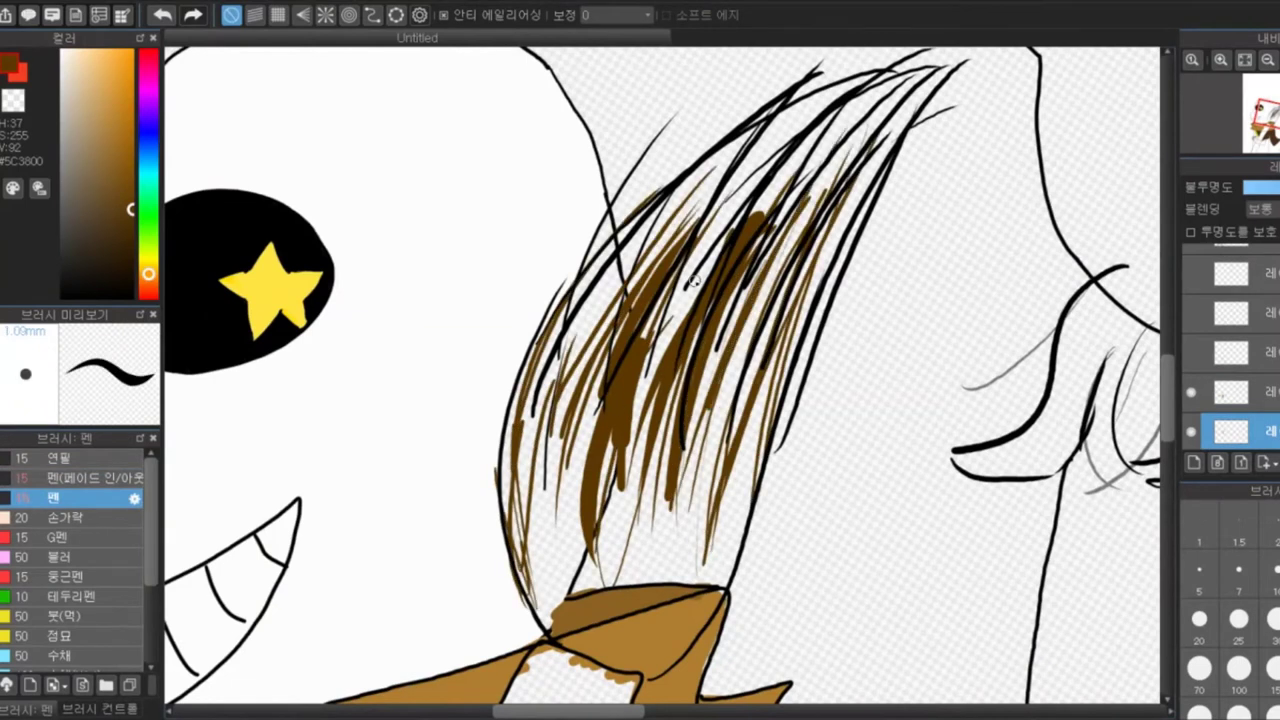
Thicken the bristle colour with long #5C3800 strokes from tip to base, adding finer strokes near the scarf and the tip
drag(890, 85, 760, 280)
drag(820, 165, 660, 550)
drag(630, 300, 510, 545)
drag(780, 160, 620, 560)
drag(860, 180, 700, 560)
key([)
key([)
key([)
drag(650, 445, 620, 585)
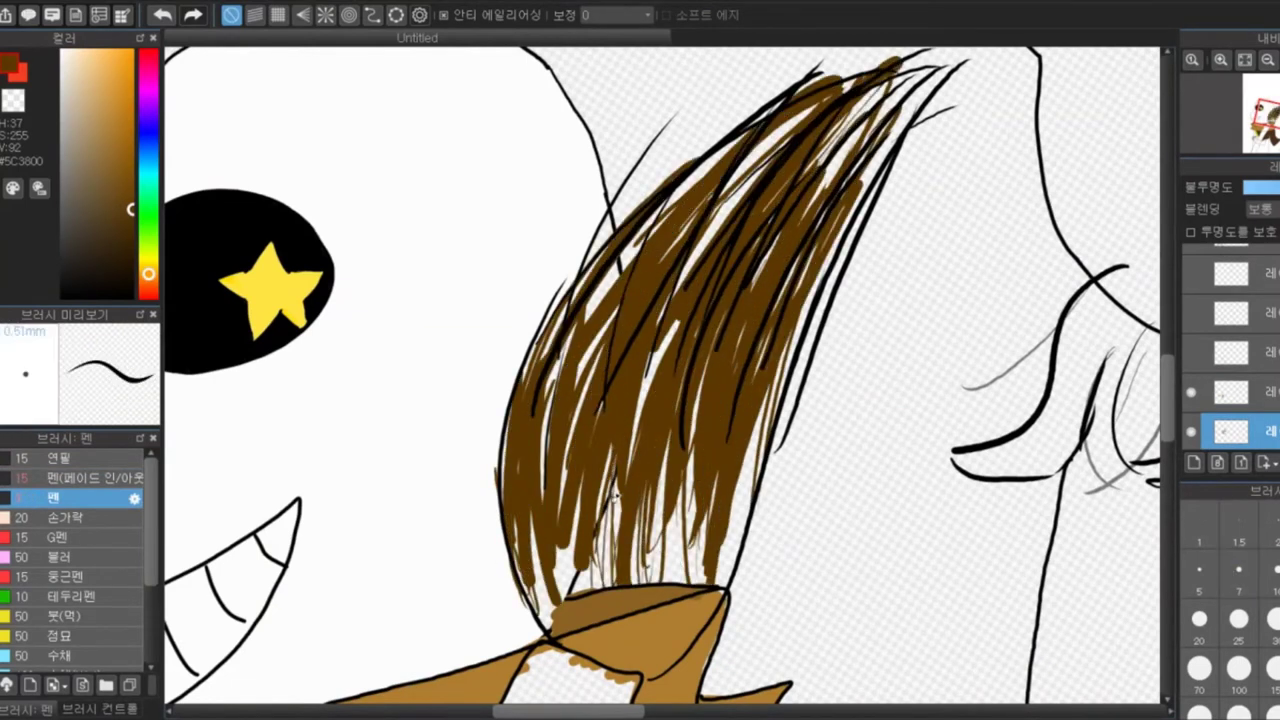
drag(610, 450, 540, 610)
drag(880, 55, 735, 272)
Add #5C3800 strokes at the base, middle and outer edges of the bristles to close the light streaks
key(bracketright)
drag(755, 420, 720, 588)
drag(680, 455, 655, 584)
drag(615, 454, 588, 590)
drag(552, 564, 532, 630)
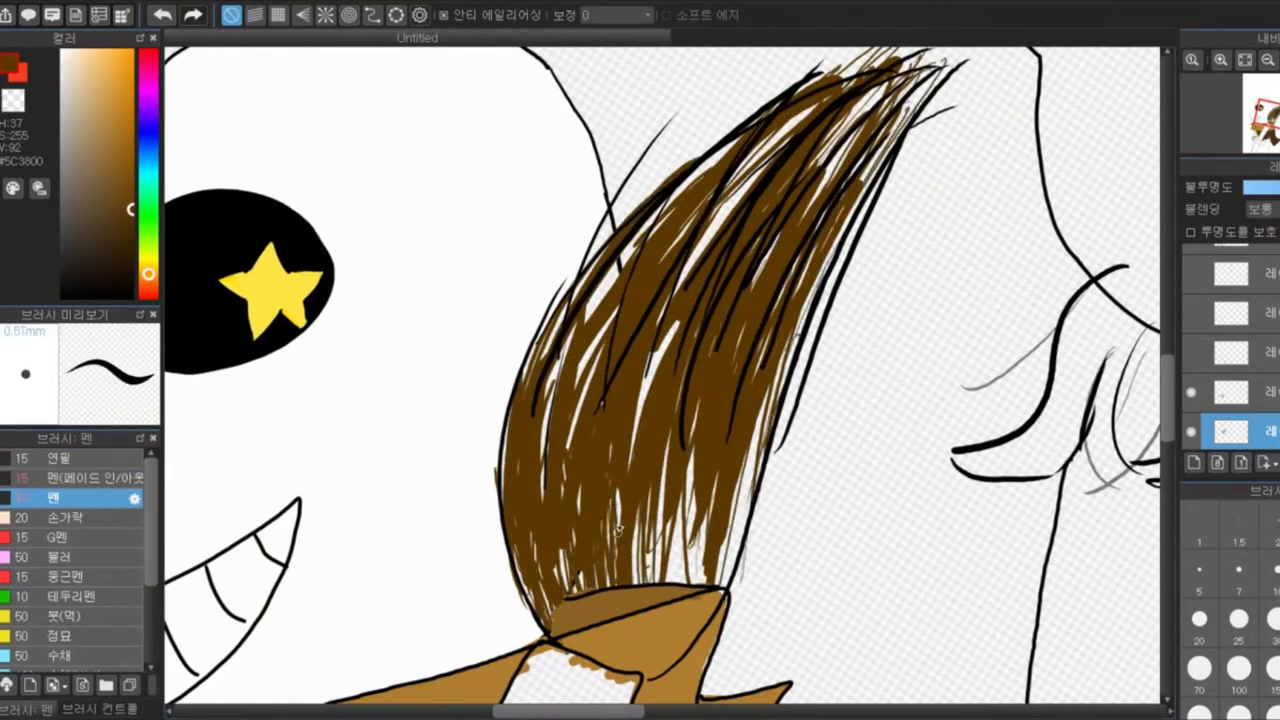
drag(830, 266, 716, 598)
drag(676, 192, 590, 326)
drag(780, 138, 668, 300)
key(bracketleft)
key(bracketleft)
key(bracketleft)
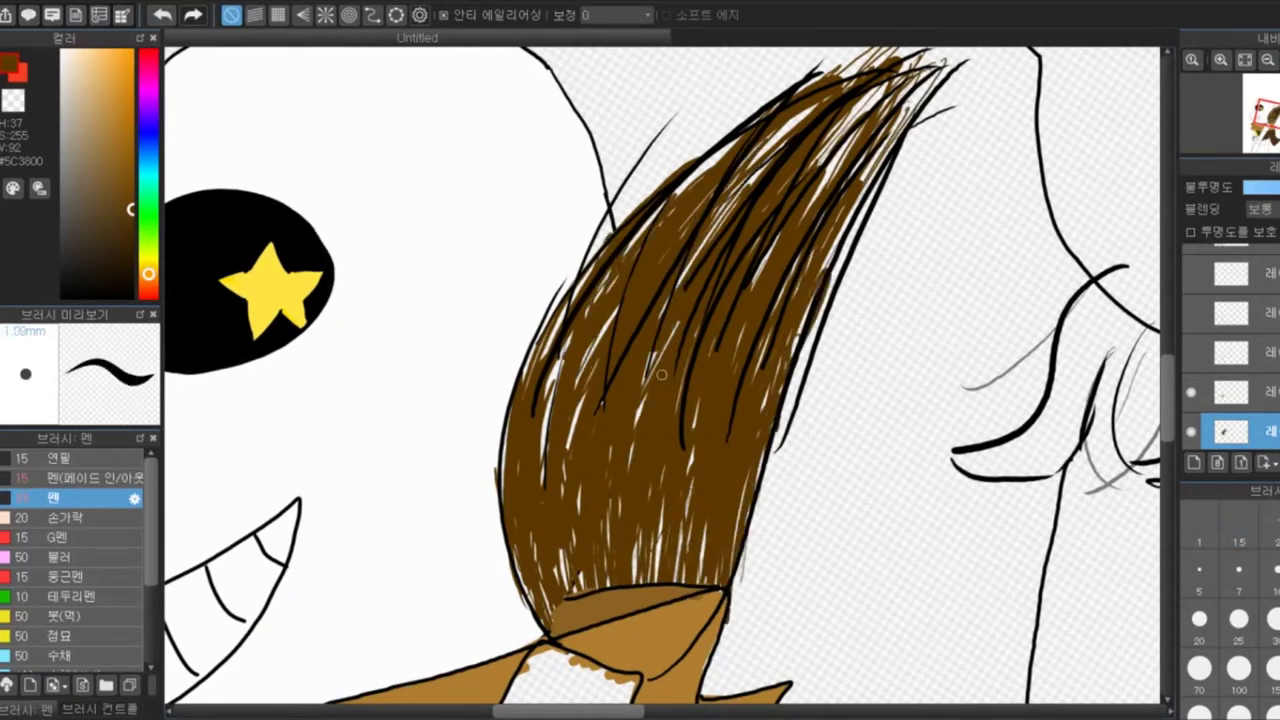
Cover the remaining light gaps in the bristles with #5C3800 and paint their rounded base down over the scarf
scroll(661, 374, down, 3)
scroll(661, 374, up, 1)
key(bracketright)
key(bracketright)
drag(815, 135, 725, 252)
drag(734, 362, 700, 452)
mouse_move(885, 102)
mouse_down()
mouse_move(806, 212)
mouse_move(790, 330)
mouse_up()
drag(888, 108, 765, 385)
scroll(765, 385, up, 3)
drag(660, 418, 656, 436)
drag(640, 350, 700, 440)
mouse_move(700, 440)
mouse_down()
mouse_move(728, 379)
mouse_move(720, 426)
mouse_move(660, 226)
mouse_move(690, 120)
mouse_up()
scroll(660, 226, down, 3)
Paint the large paintbrush's handle across the scarf, top and sleeve with reddish brown #582A00 using the Pen
click(1230, 368)
key(g)
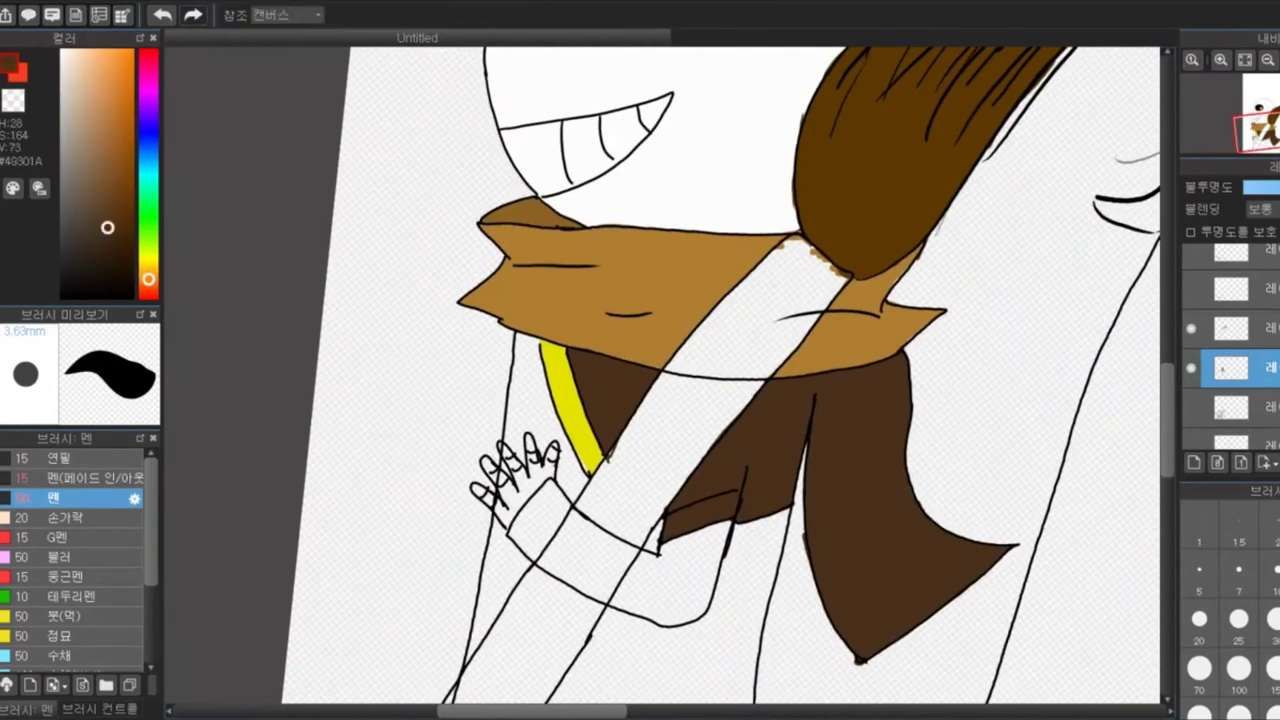
key(b)
mouse_move(571, 529)
mouse_down()
mouse_move(757, 292)
mouse_move(565, 588)
mouse_up()
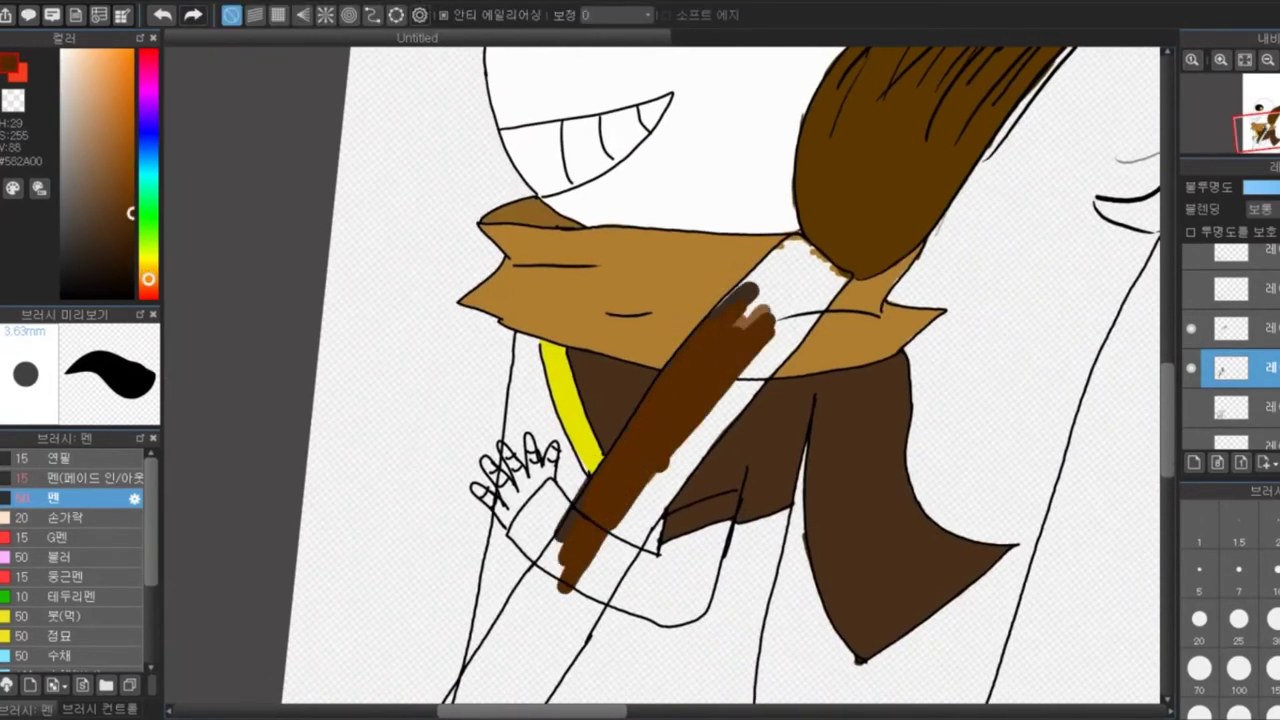
drag(775, 263, 740, 350)
drag(840, 262, 500, 690)
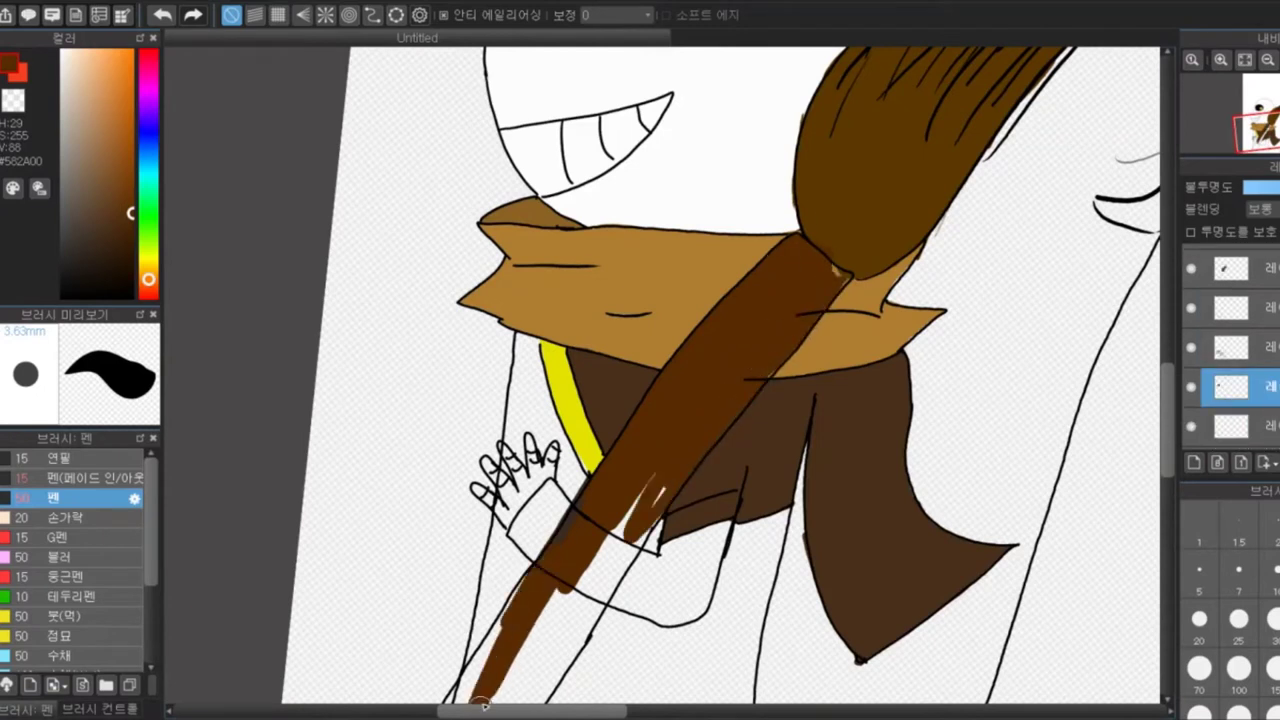
mouse_move(640, 490)
mouse_down()
mouse_move(583, 513)
mouse_move(525, 655)
mouse_up()
drag(580, 523, 680, 460)
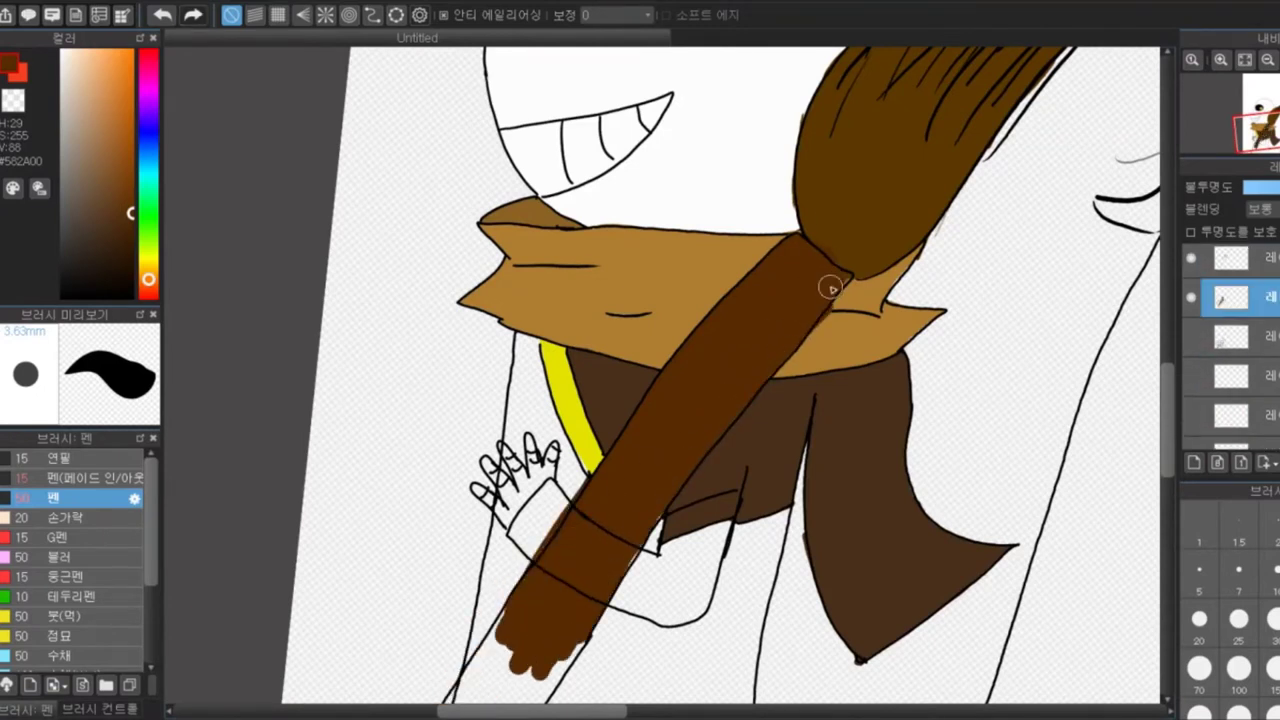
Try to paint a band across the upper end of the brown brush handle in the strap's yellow
alt+click(851, 235)
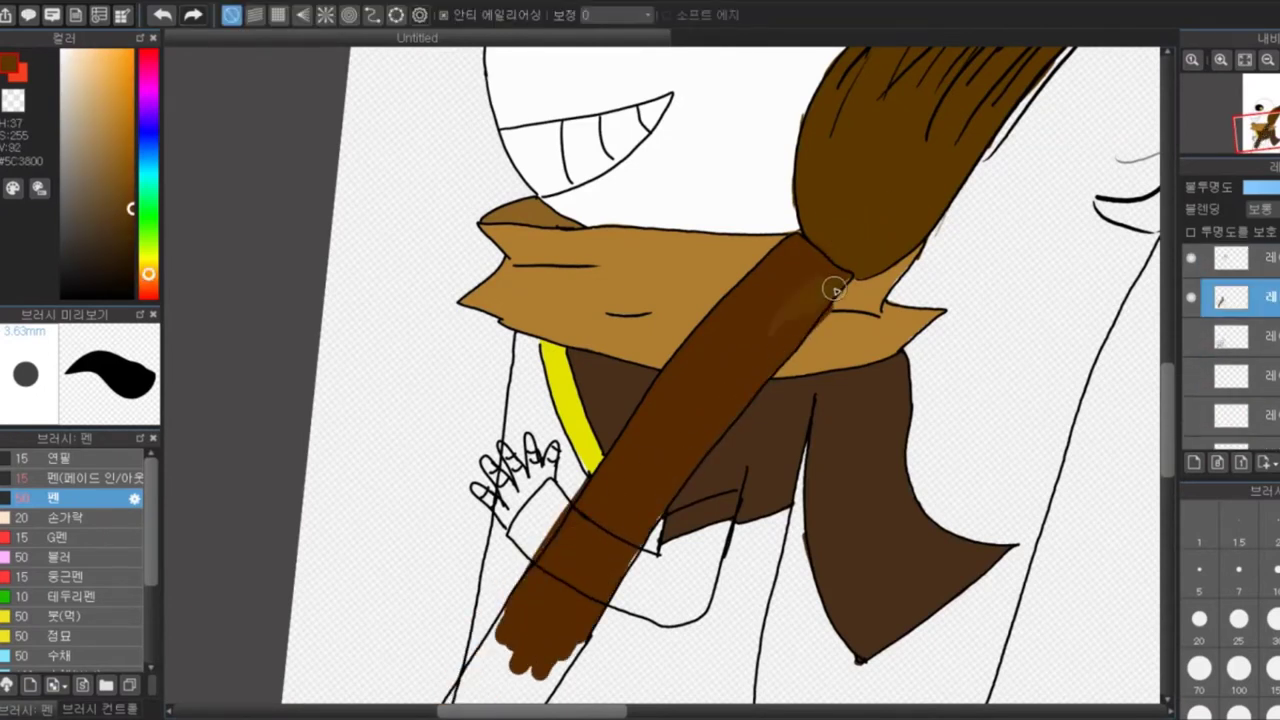
alt+click(790, 310)
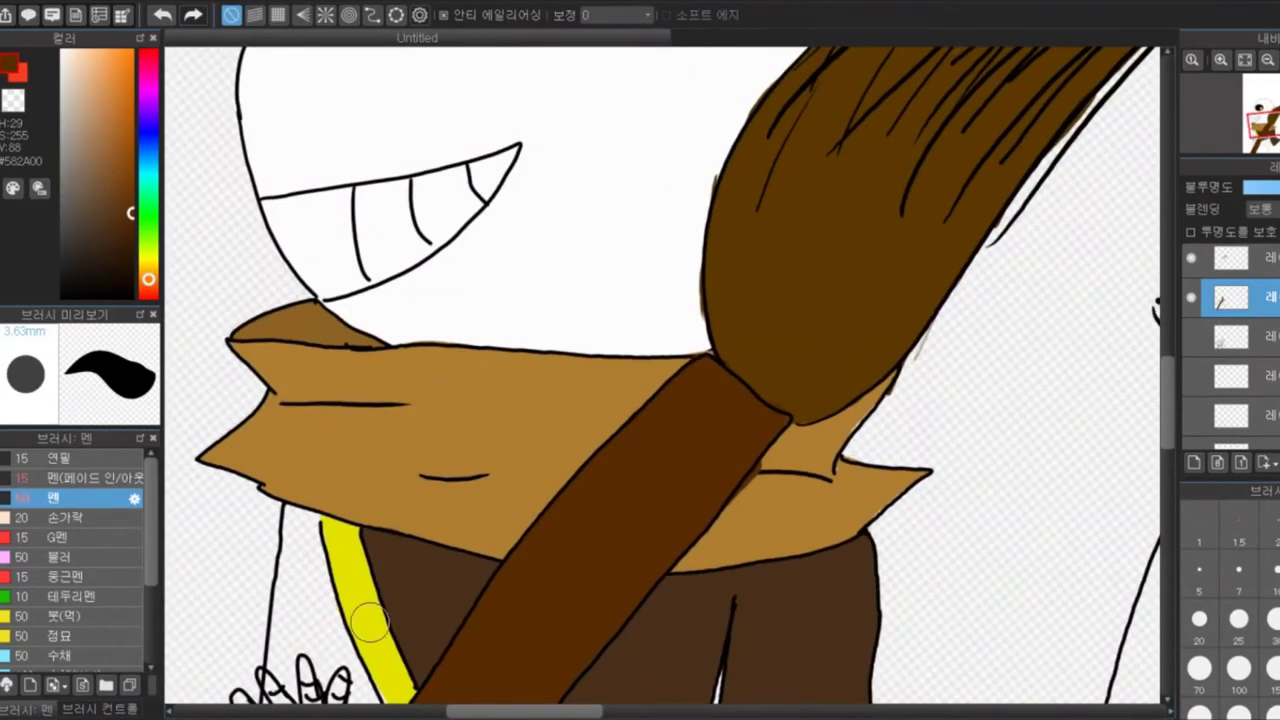
alt+click(370, 622)
drag(680, 470, 766, 400)
key(ctrl+z)
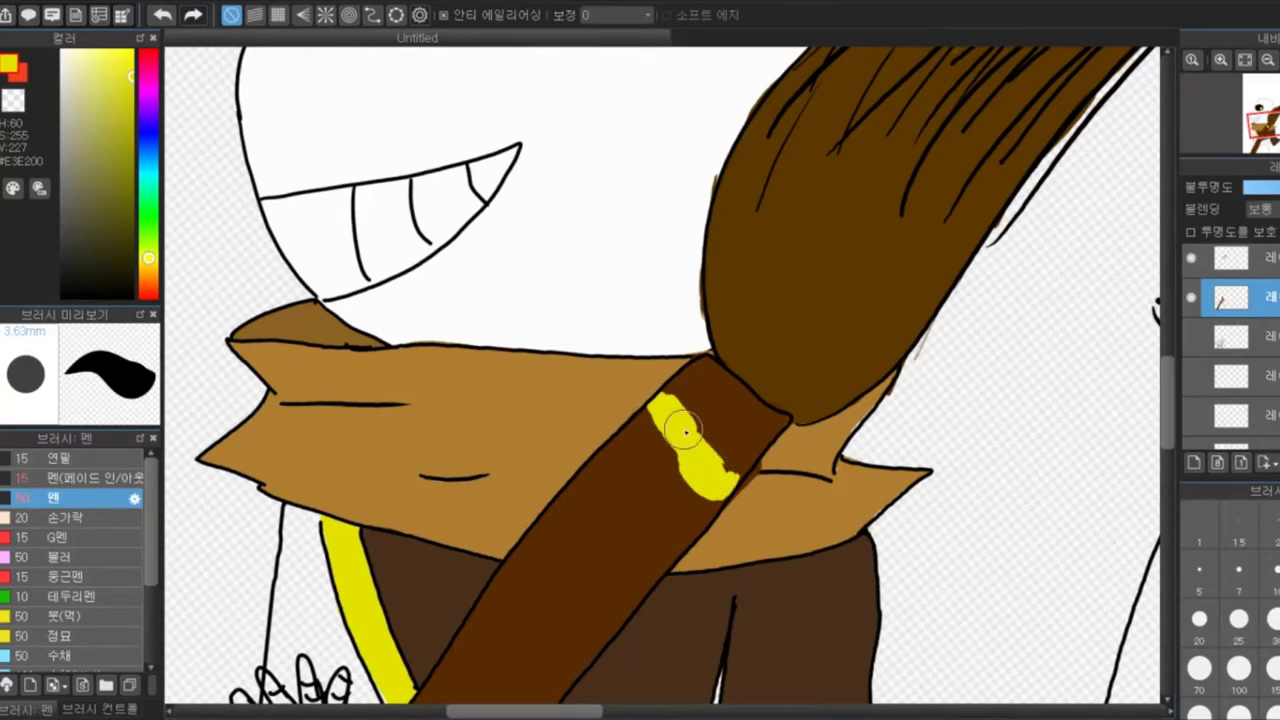
Paint yellow #E3E200 bands across the upper and lower ends of the brush handle, using a 0.73 mm pen for the lower one
drag(685, 430, 658, 398)
key(bracketleft)
key(bracketleft)
key(bracketleft)
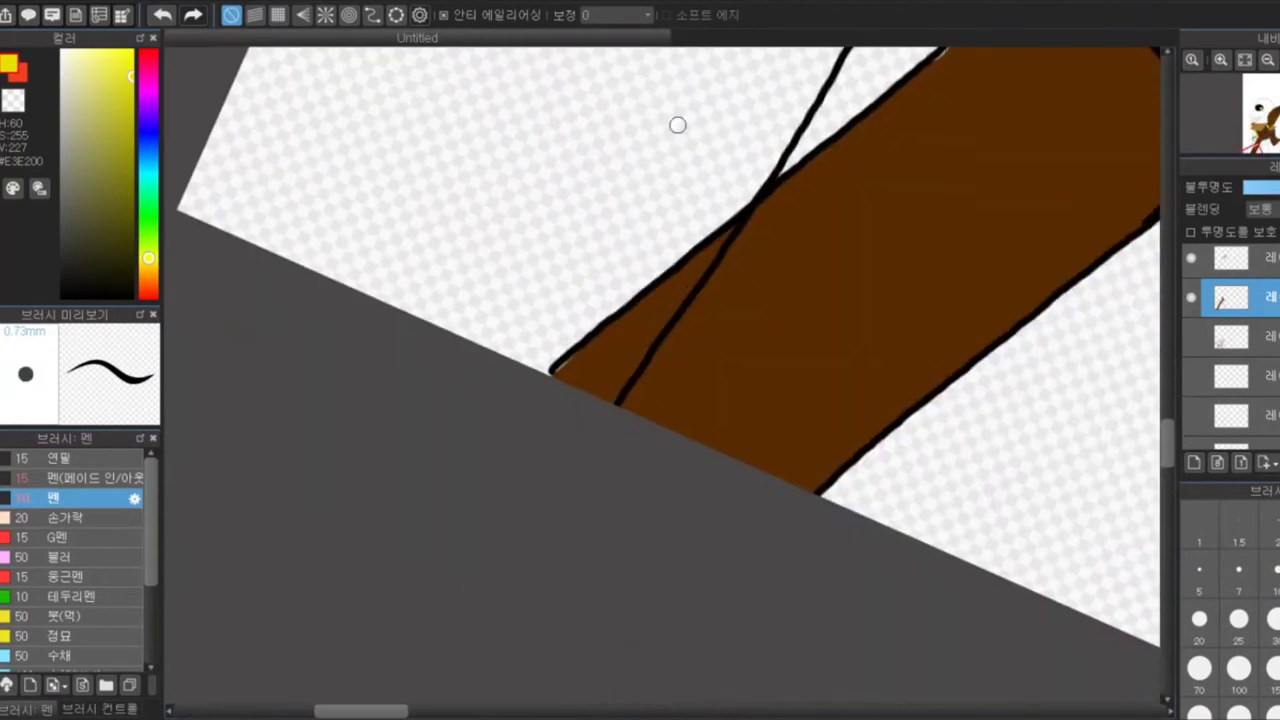
drag(605, 355, 570, 415)
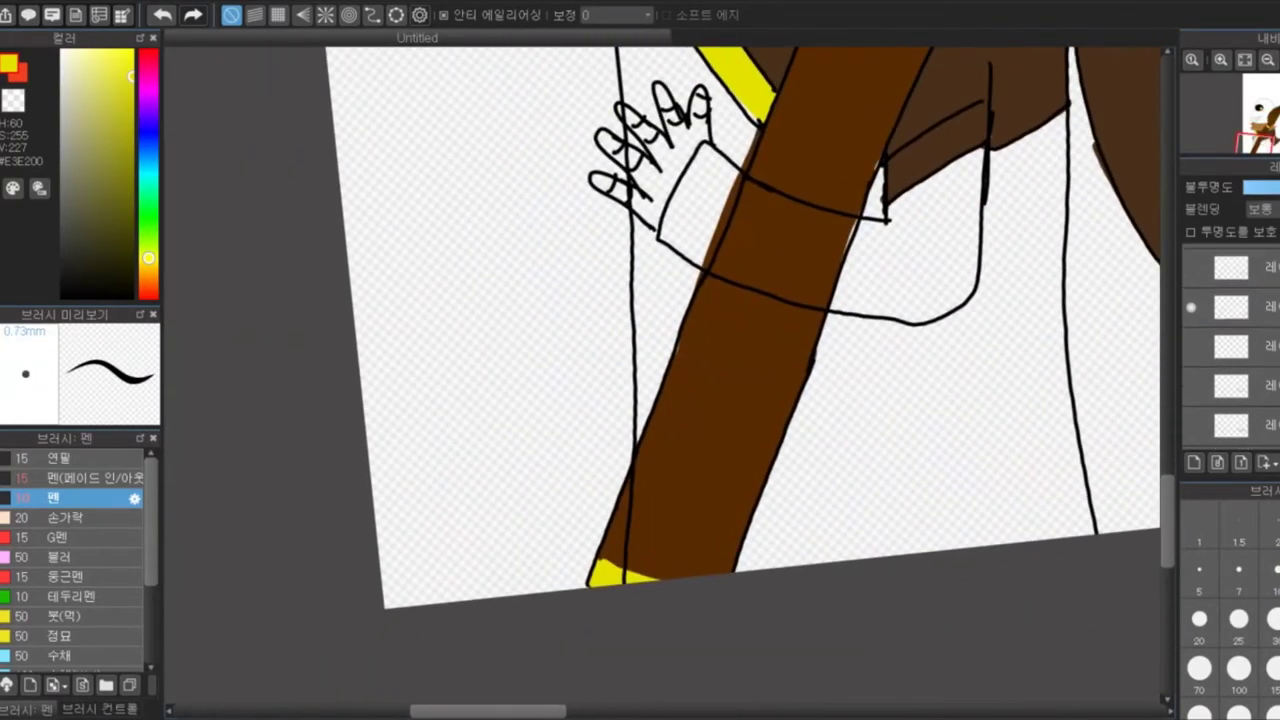
alt+click(614, 555)
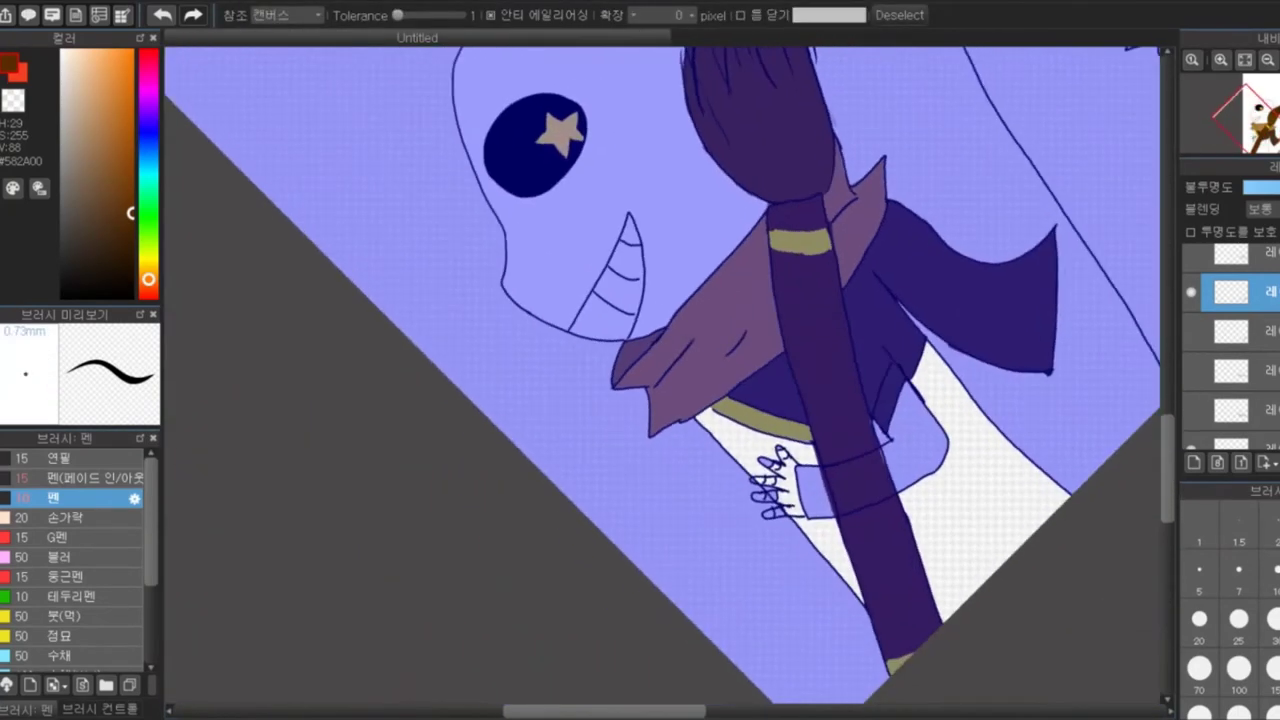
Select the left figure's torso and sleeve areas, fill them with off-white #FFF9F5 and clear the selection
key(ctrl+d)
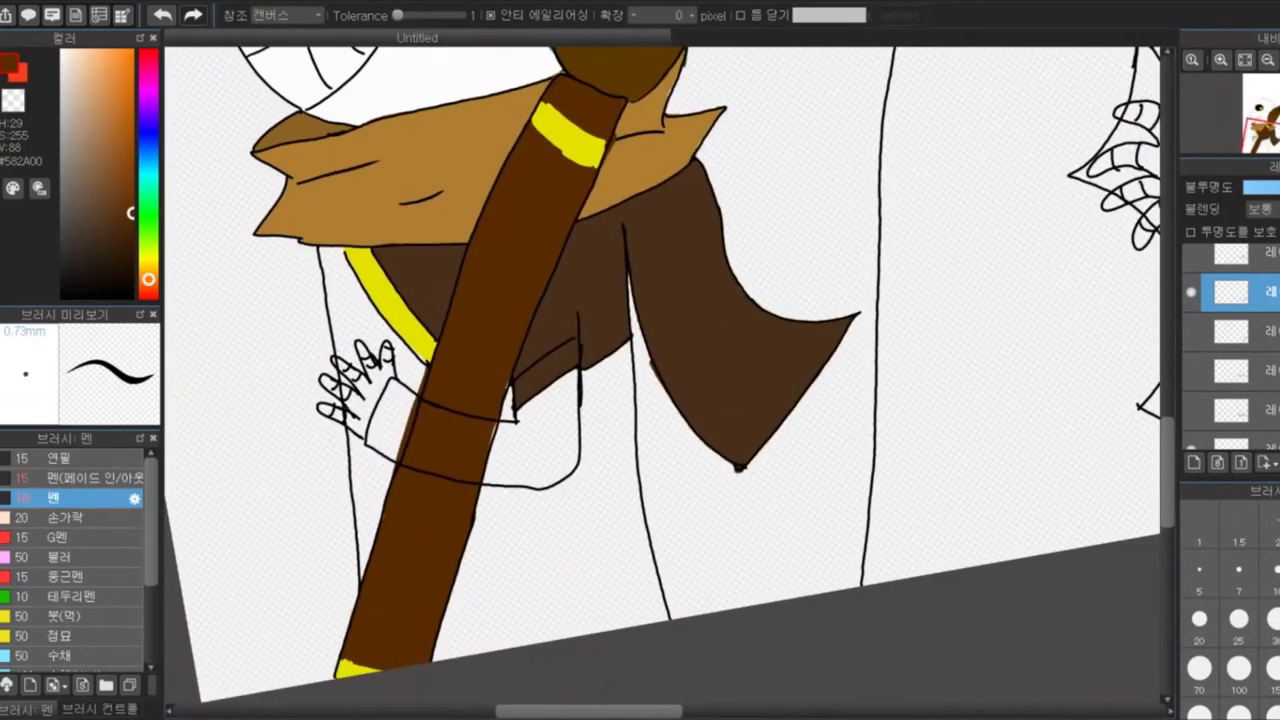
click(531, 460)
click(440, 432)
scroll(660, 380, up, 5)
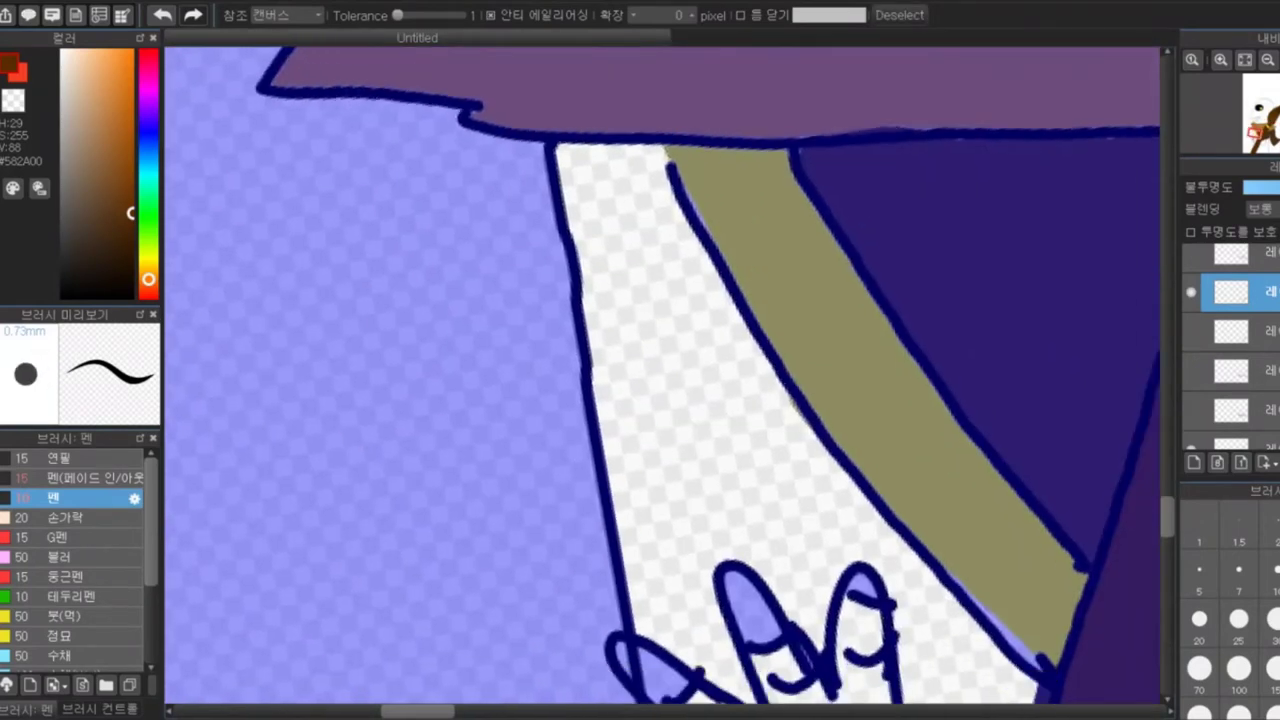
scroll(660, 380, down, 3)
scroll(660, 380, down, 2)
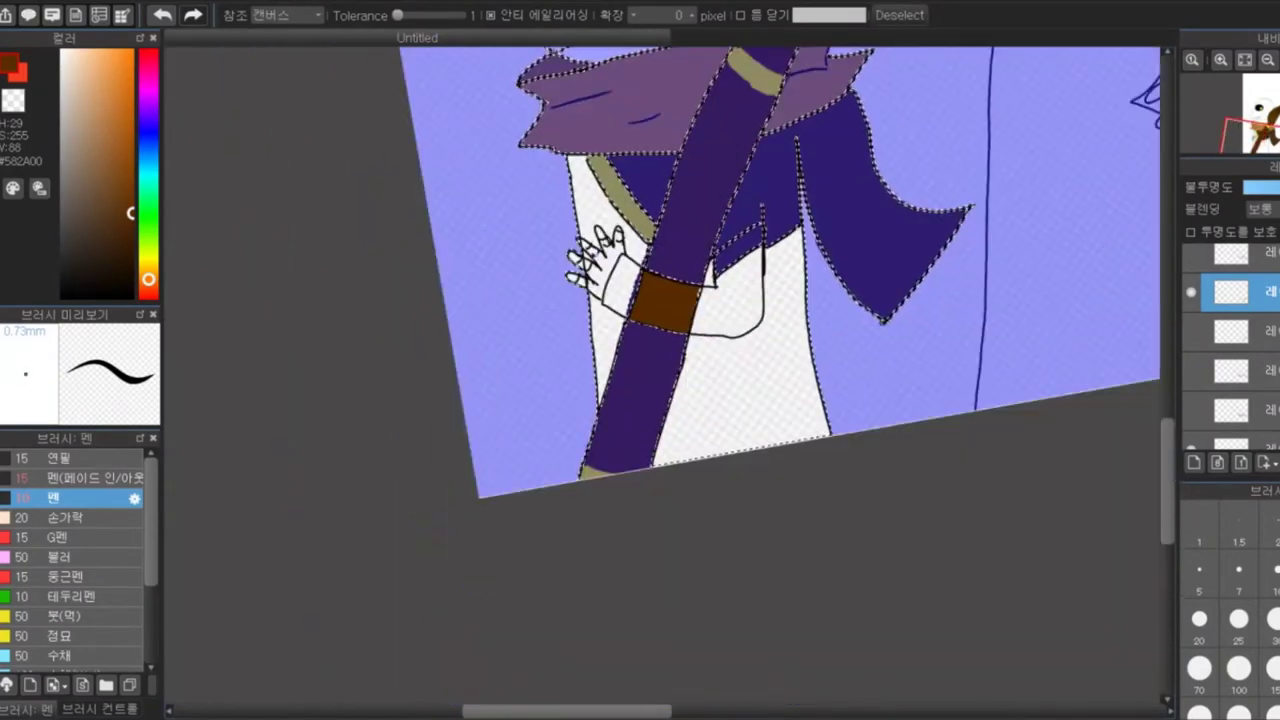
drag(625, 220, 665, 368)
click(665, 368)
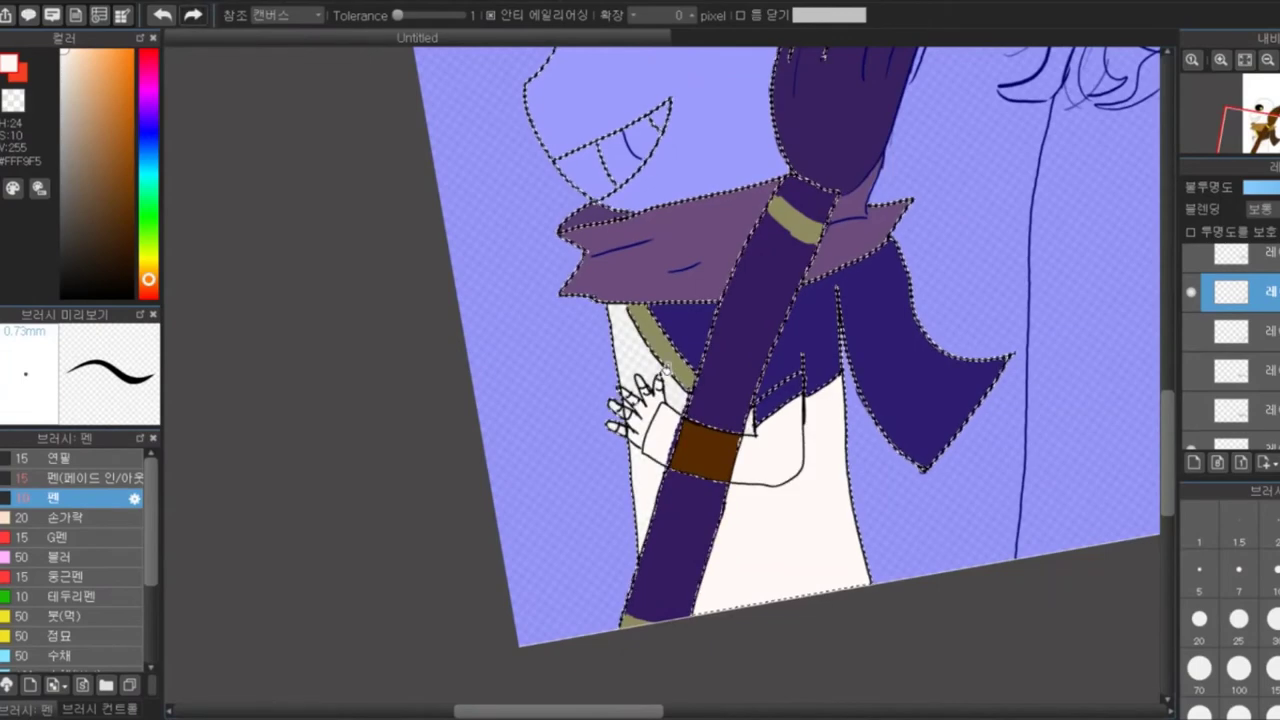
key(ctrl+d)
Paint the left figure's forearm white #FFFFFF where it crosses in front of the brush handle
scroll(667, 367, down, 4)
scroll(667, 367, up, 4)
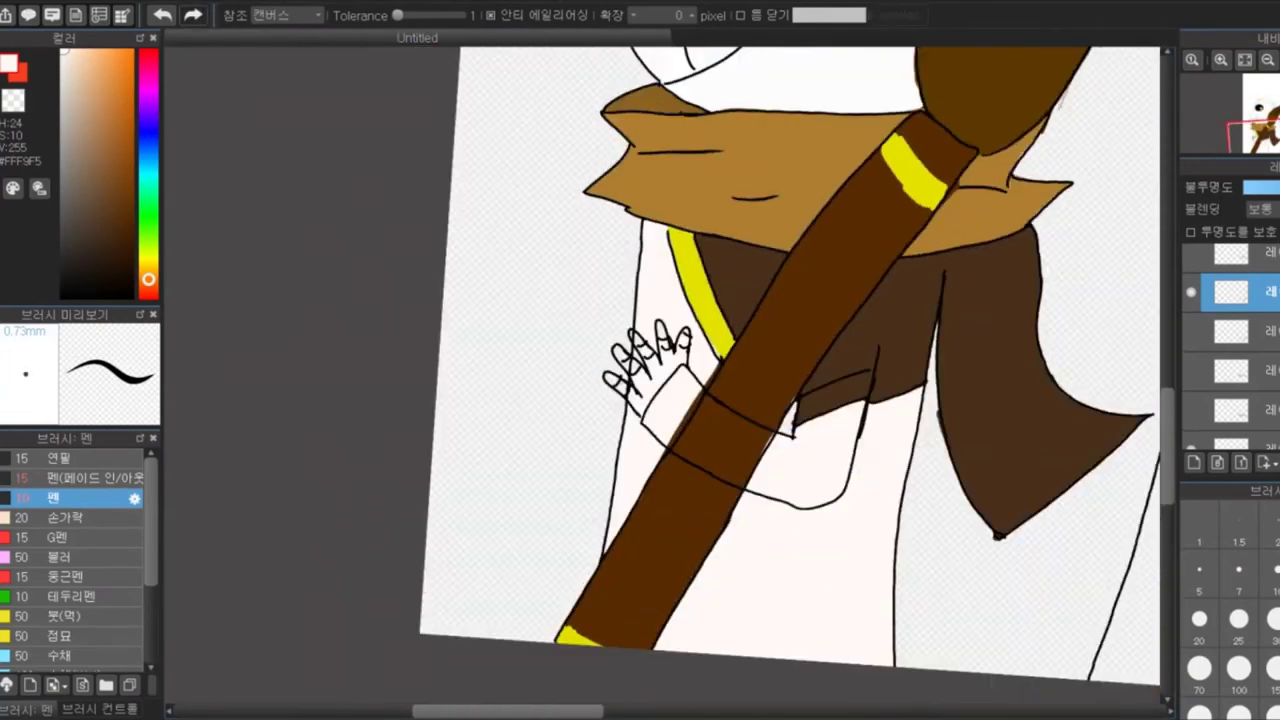
scroll(720, 432, up, 4)
scroll(557, 563, down, 2)
key(m)
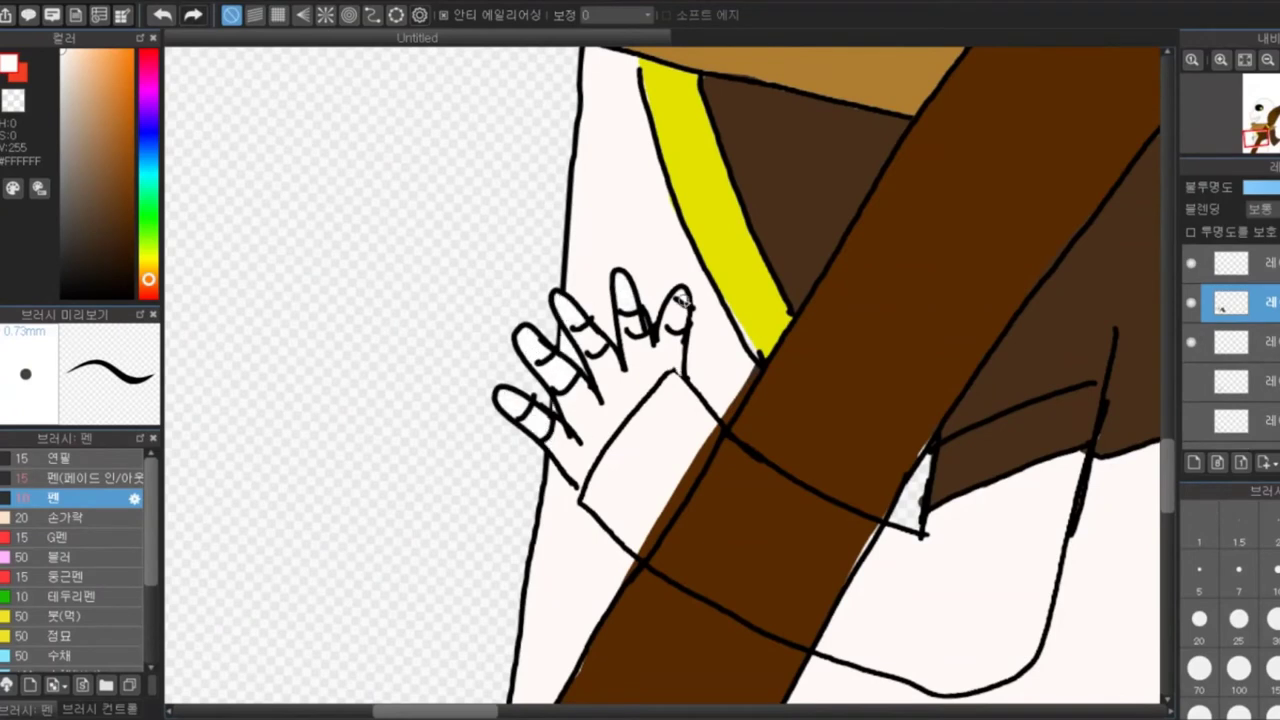
mouse_move(663, 471)
mouse_down()
mouse_move(634, 514)
mouse_move(697, 437)
mouse_move(830, 505)
mouse_move(752, 598)
mouse_up()
drag(922, 455, 918, 525)
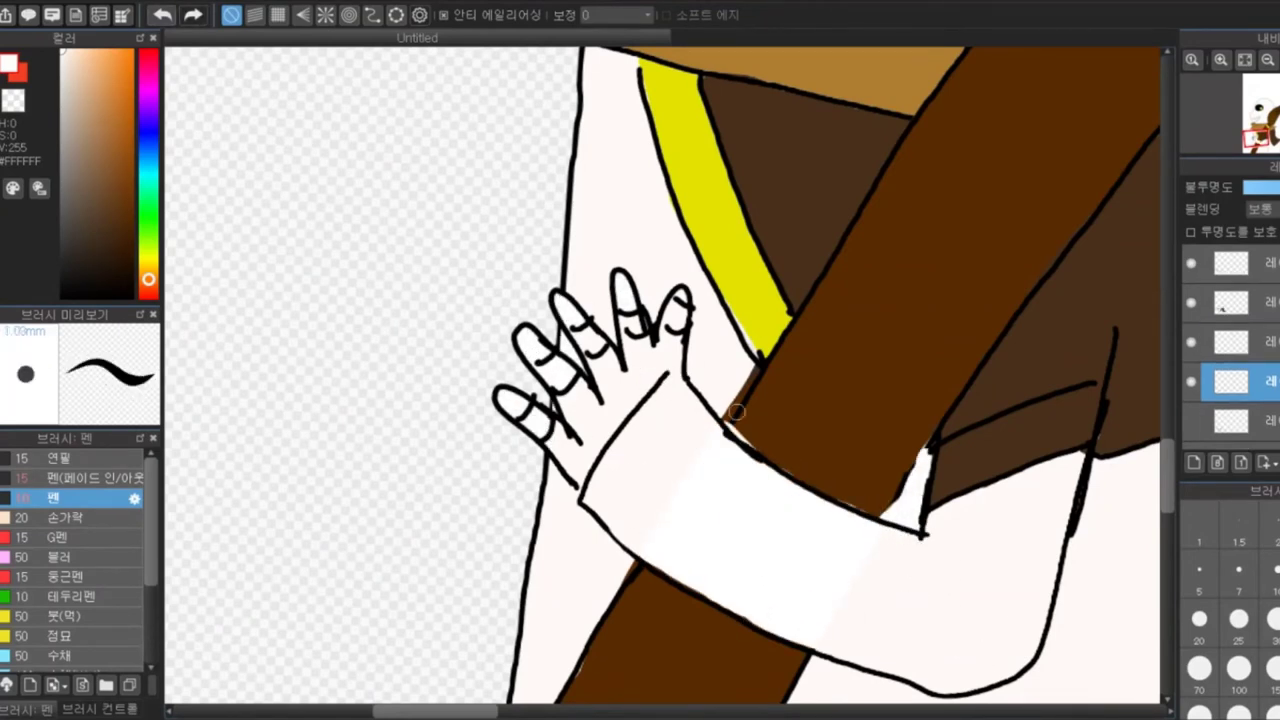
Clean up the edge of the brush handle above the left figure's wrist with a thin black 0.15 mm pen
alt+click(727, 415)
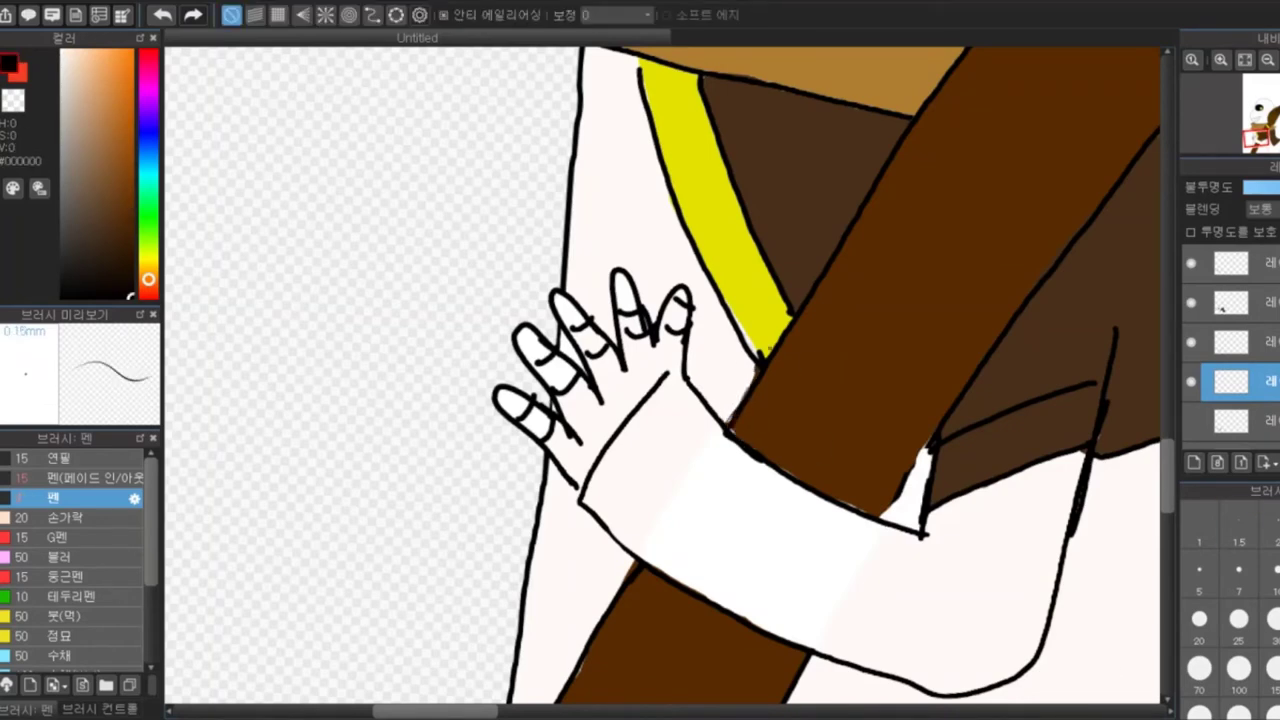
key(Up)
key(Up)
scroll(670, 380, down, 3)
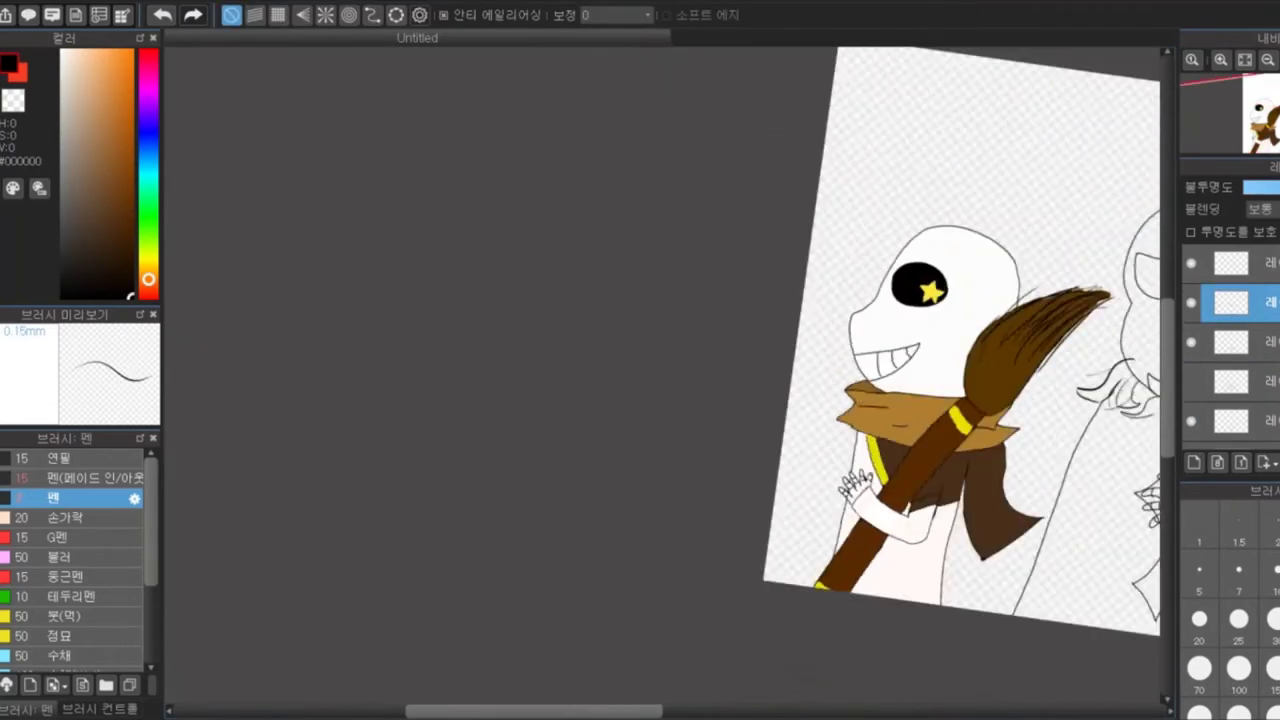
Paint the left figure's fingerless glove dark brown #49301A, leaving the fingertips white
scroll(670, 380, up, 4)
key(Down)
key(Down)
key(Up)
key(Up)
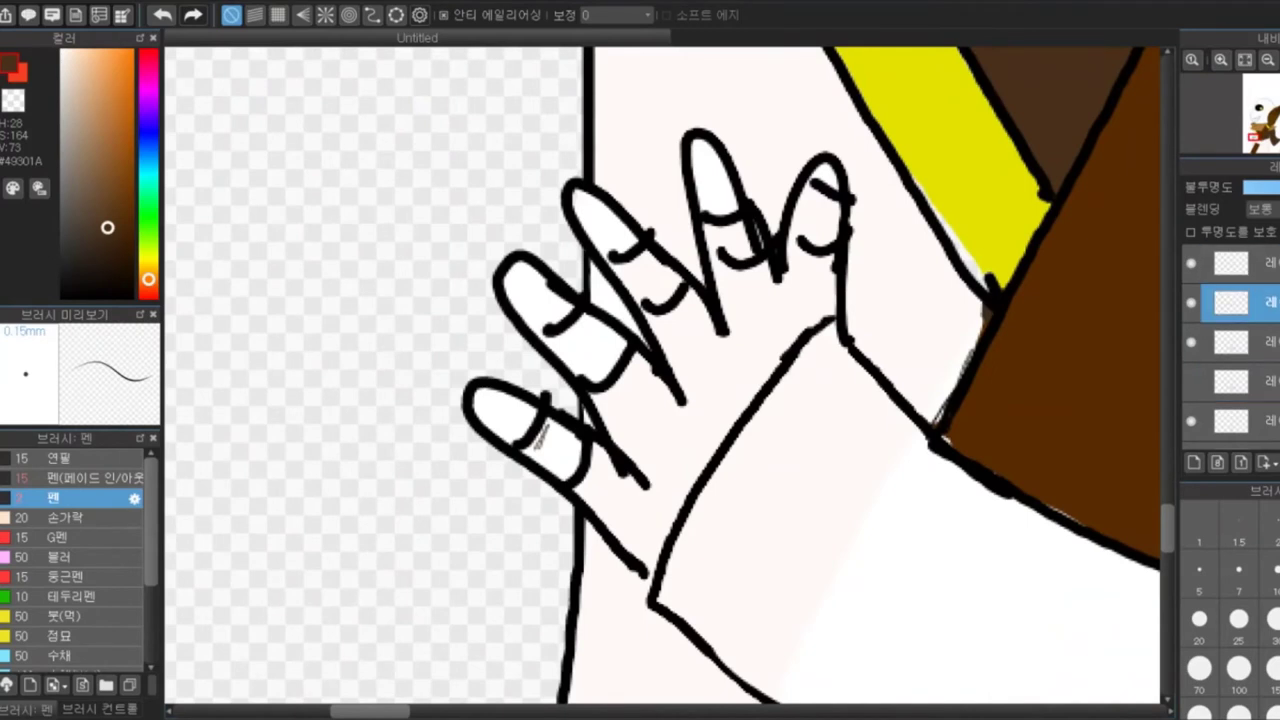
mouse_move(530, 430)
mouse_down()
mouse_move(609, 512)
mouse_move(657, 430)
mouse_move(628, 440)
mouse_move(660, 340)
mouse_move(663, 471)
mouse_move(817, 205)
mouse_move(773, 308)
mouse_up()
Retouch the glove and finger outlines in black with a 0.36 mm pen
alt+click(661, 374)
key(bracketleft)
key(bracketleft)
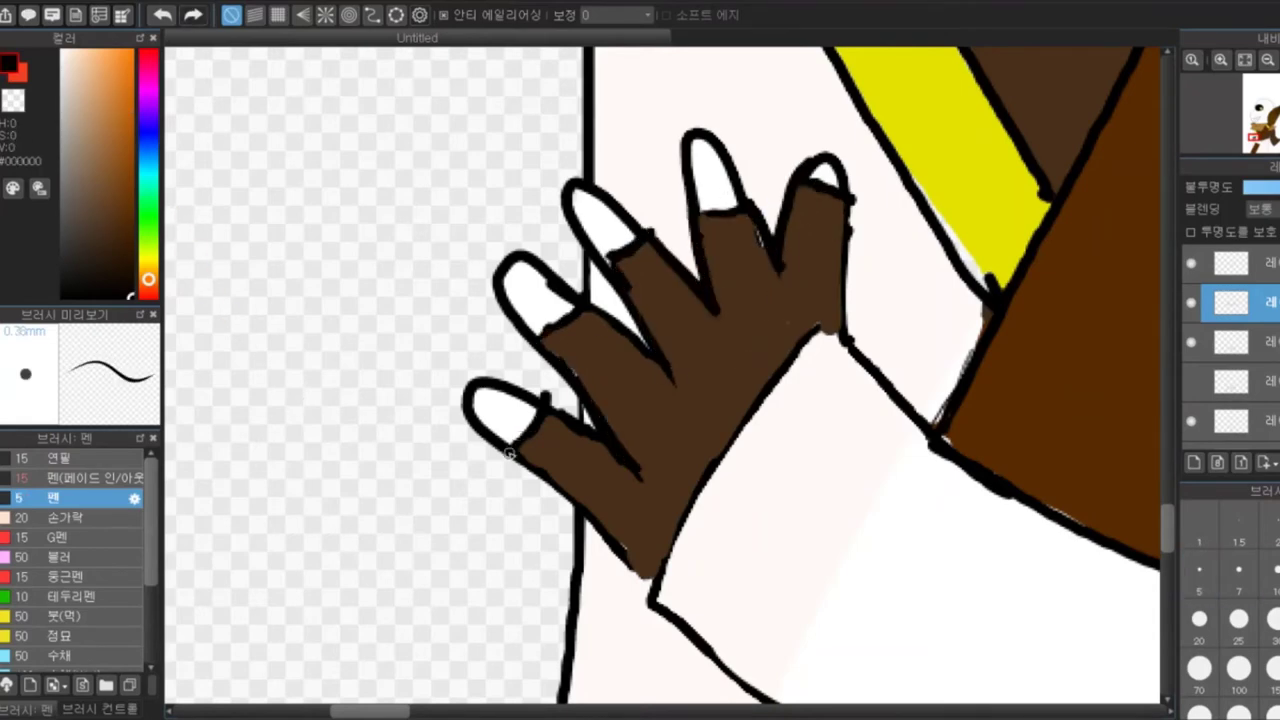
drag(760, 395, 656, 600)
scroll(660, 380, down, 5)
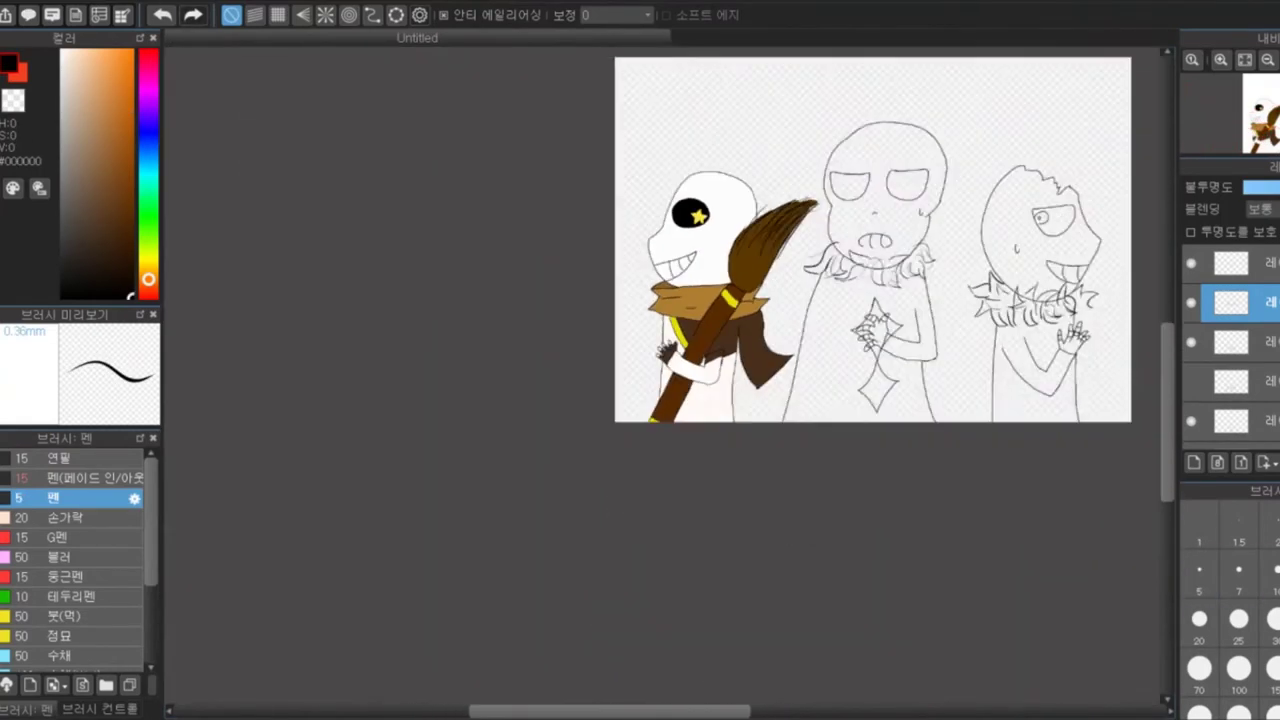
Fill the right figure's head with white #FFFFFF on a layer beneath the line art
scroll(660, 380, up, 4)
scroll(820, 321, up, 3)
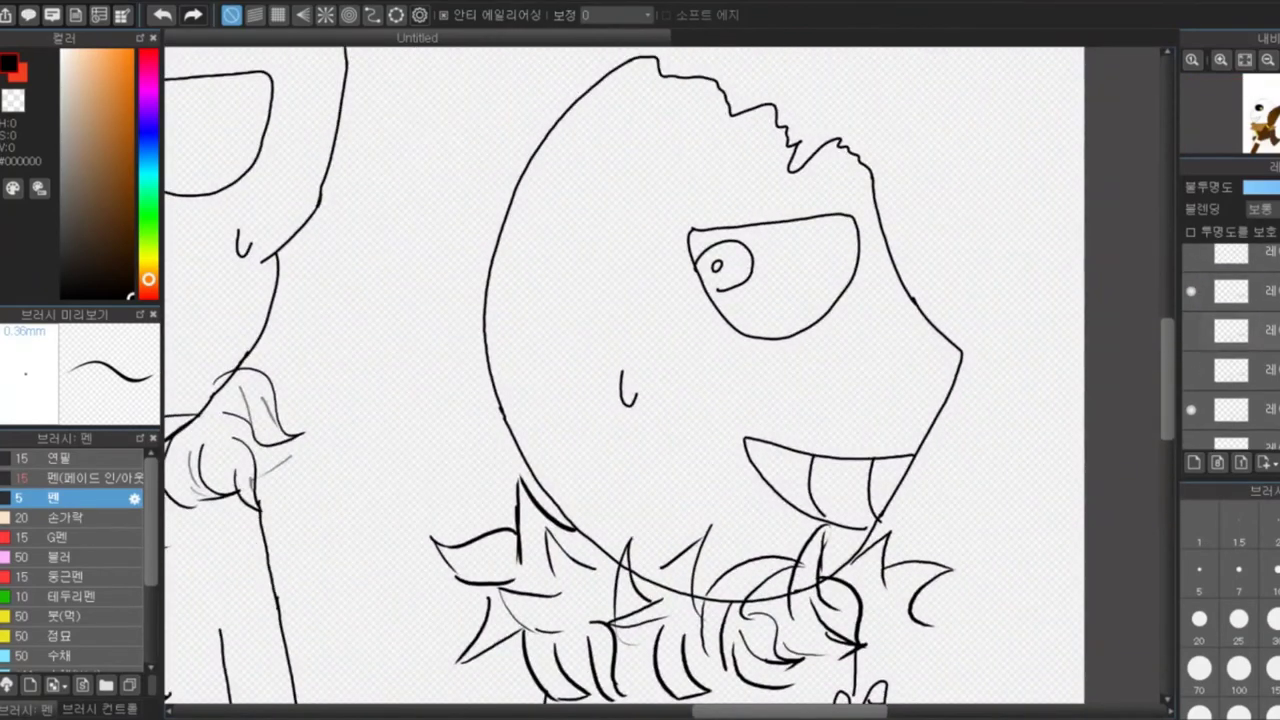
click(1240, 360)
key(g)
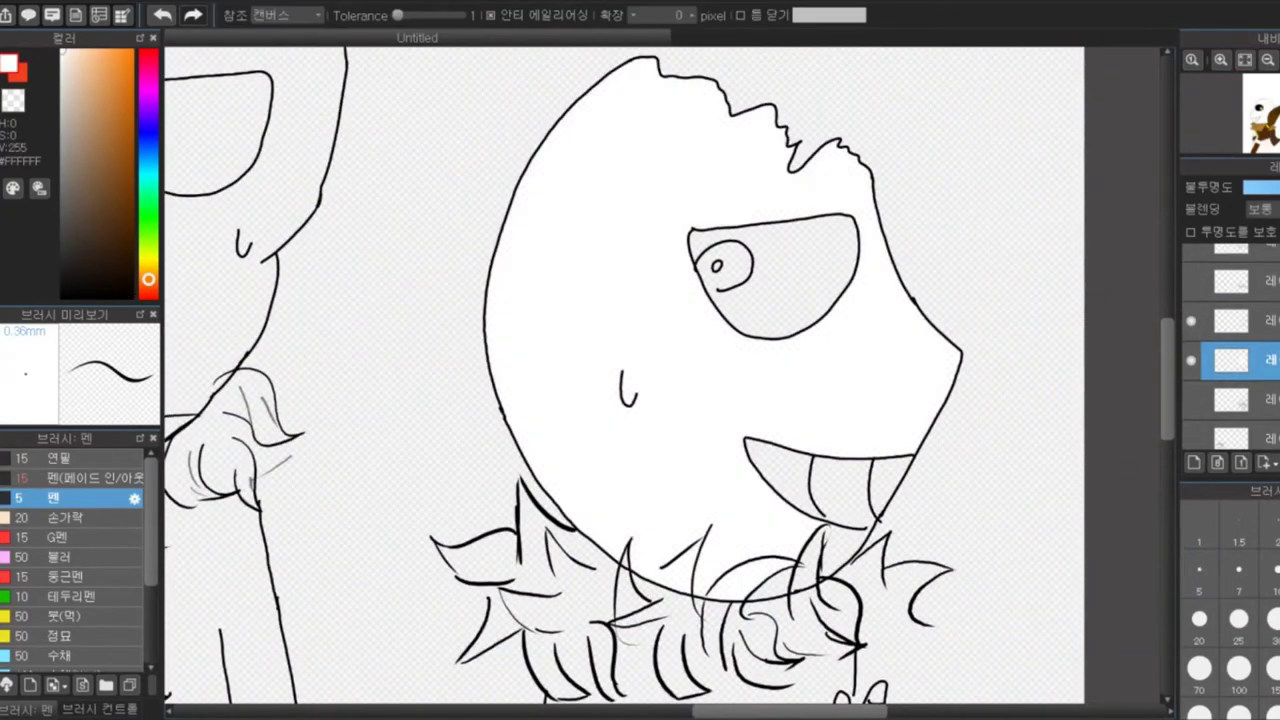
key(x)
click(652, 491)
Erase the iris lines inside the right figure's eye and fill the whole eye with black
key(b)
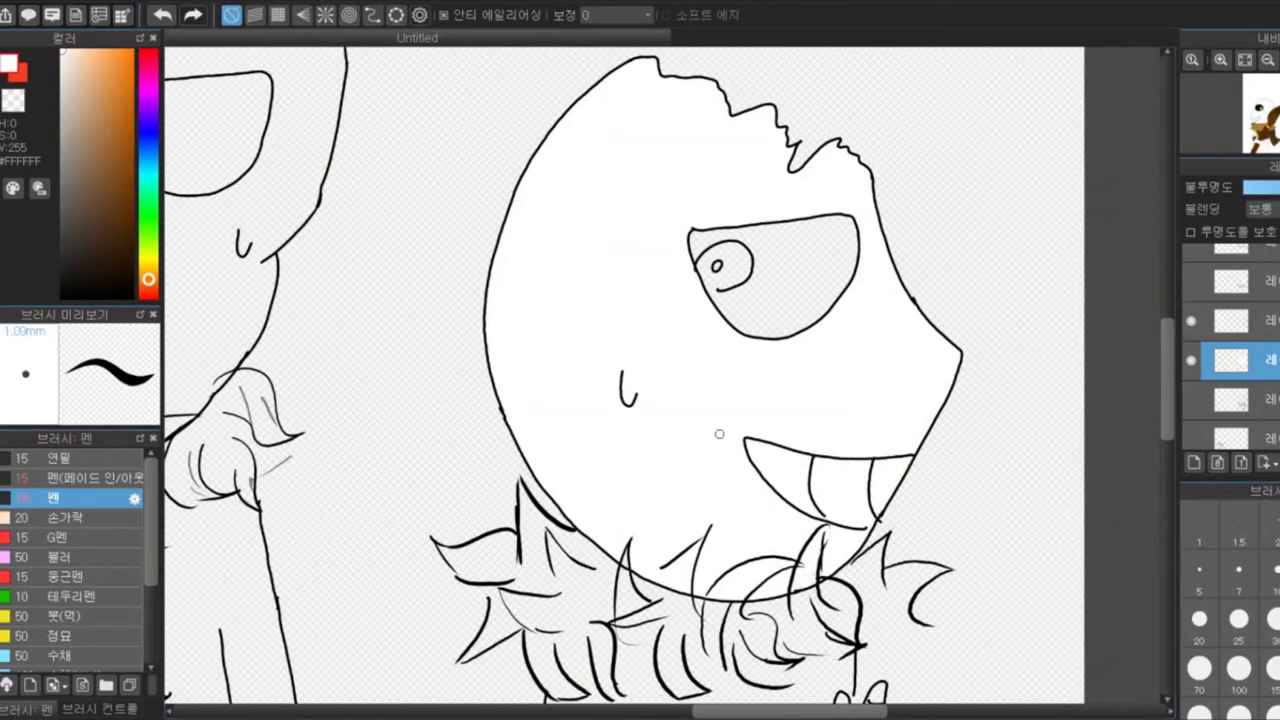
key(e)
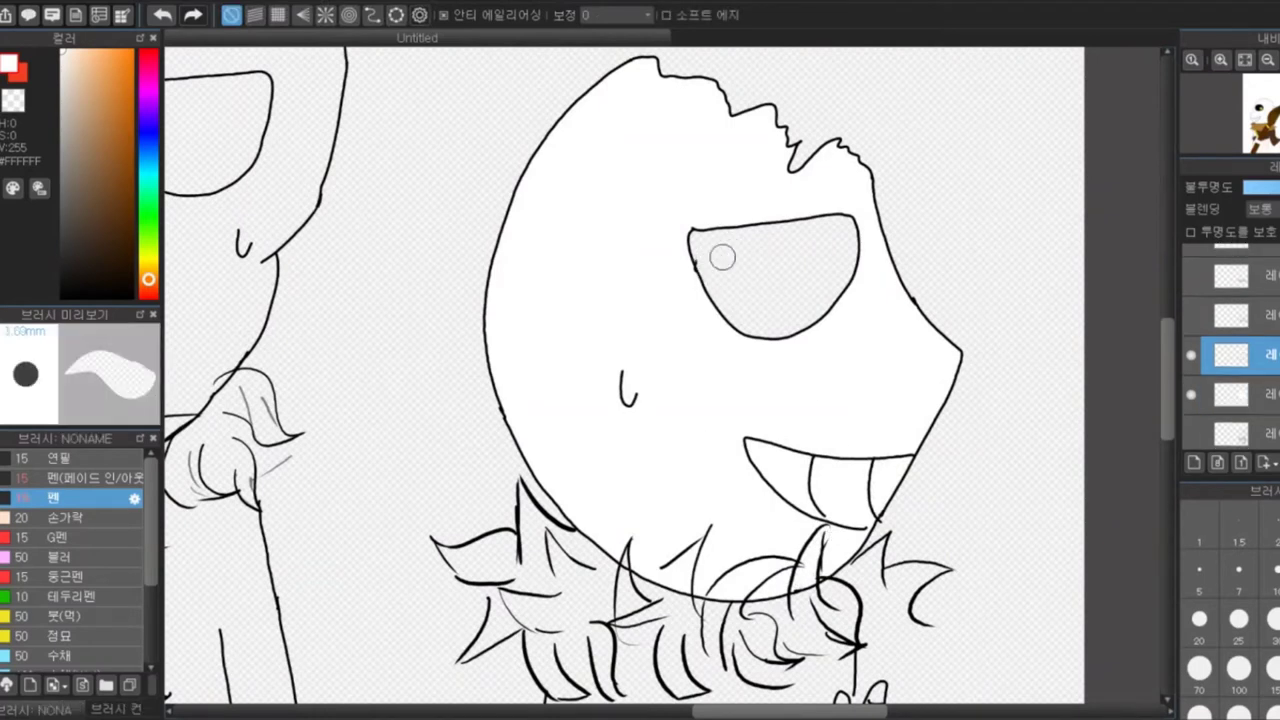
key(g)
click(722, 257)
scroll(770, 254, up, 3)
key(ctrl+z)
key(ctrl+y)
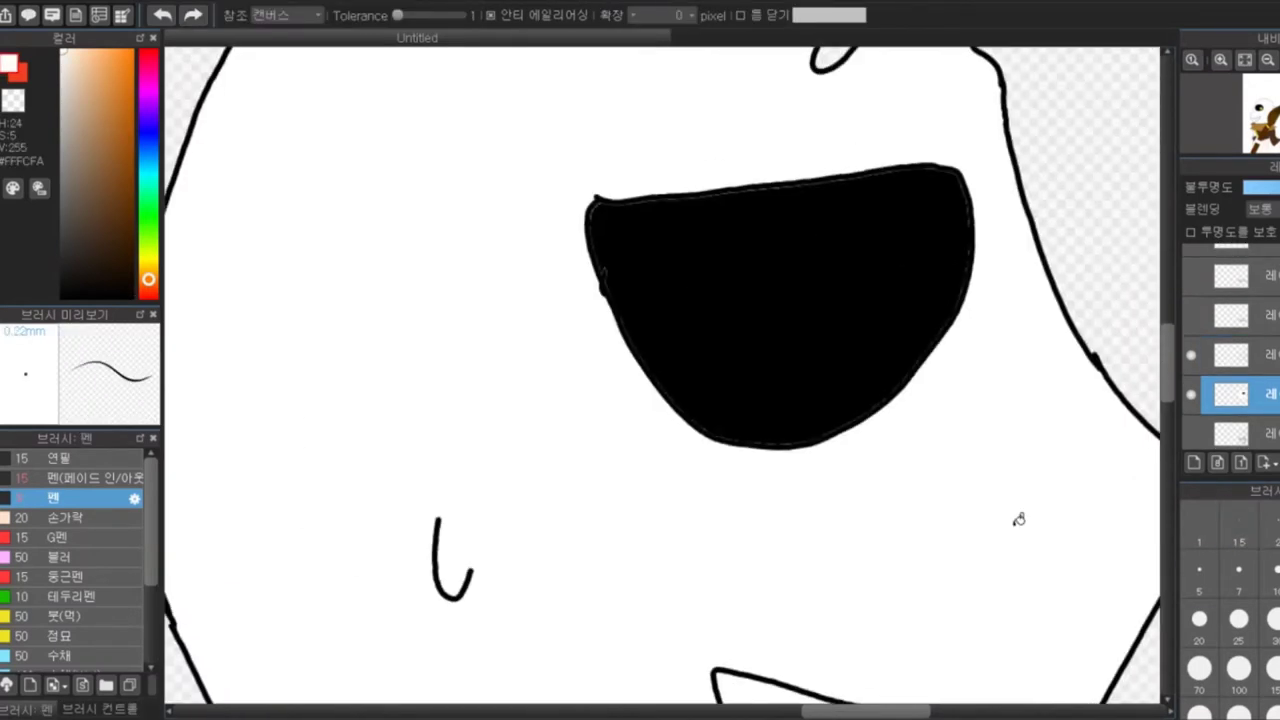
Paint a small oval highlight in the right figure's black eye with off-white #FFFCFA and a 0.22 mm pen
key(b)
drag(672, 240, 661, 310)
scroll(660, 380, down, 5)
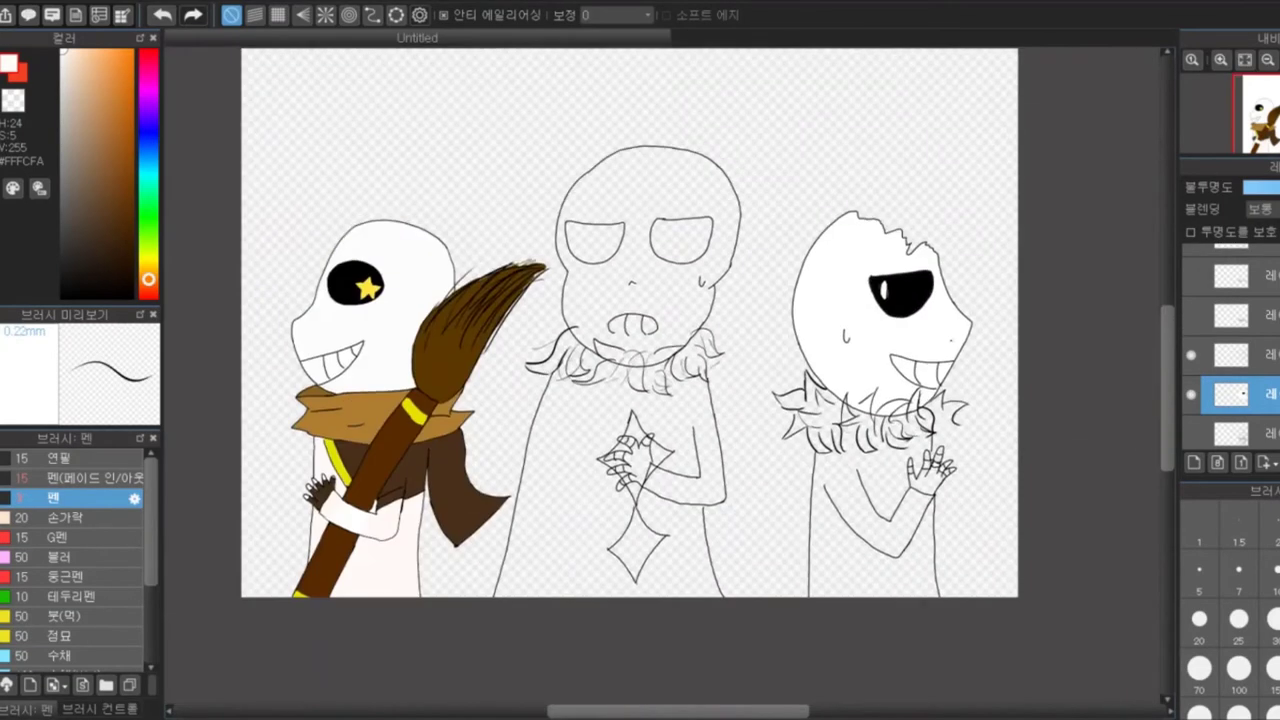
Paint the right figure's fur collar white with the 1.09 mm fade-in/out pen
scroll(760, 420, up, 5)
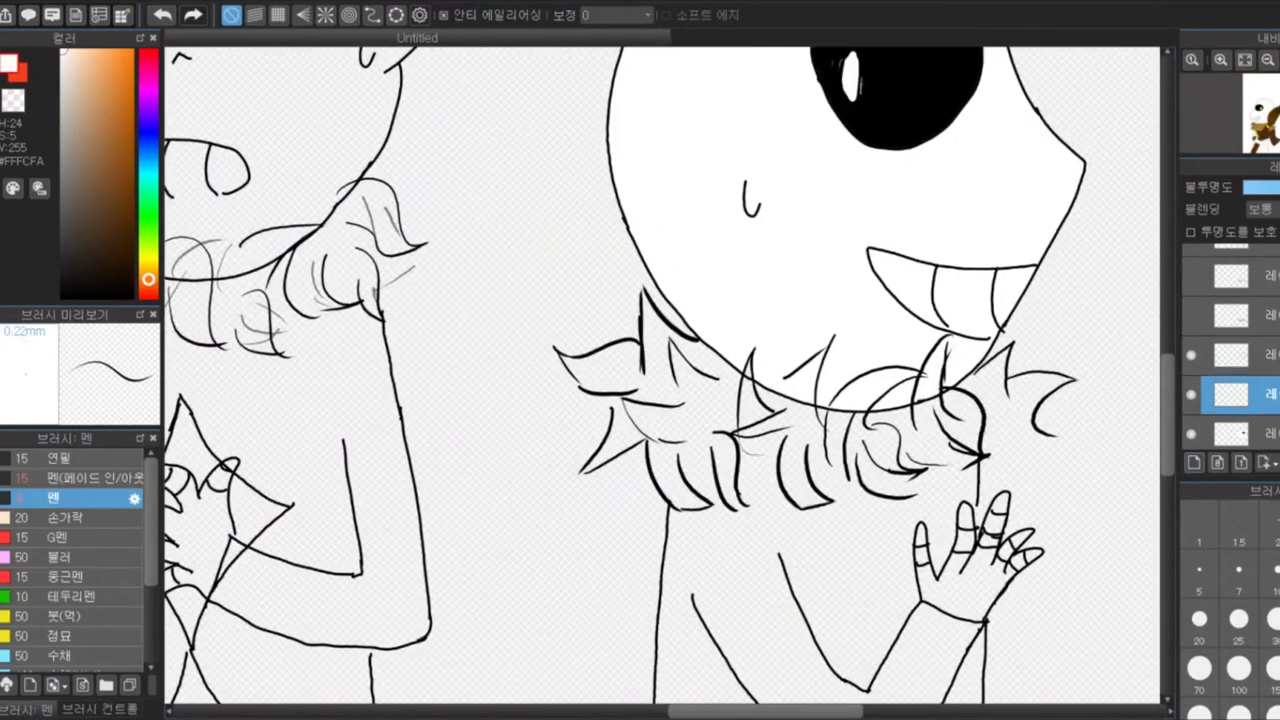
click(90, 477)
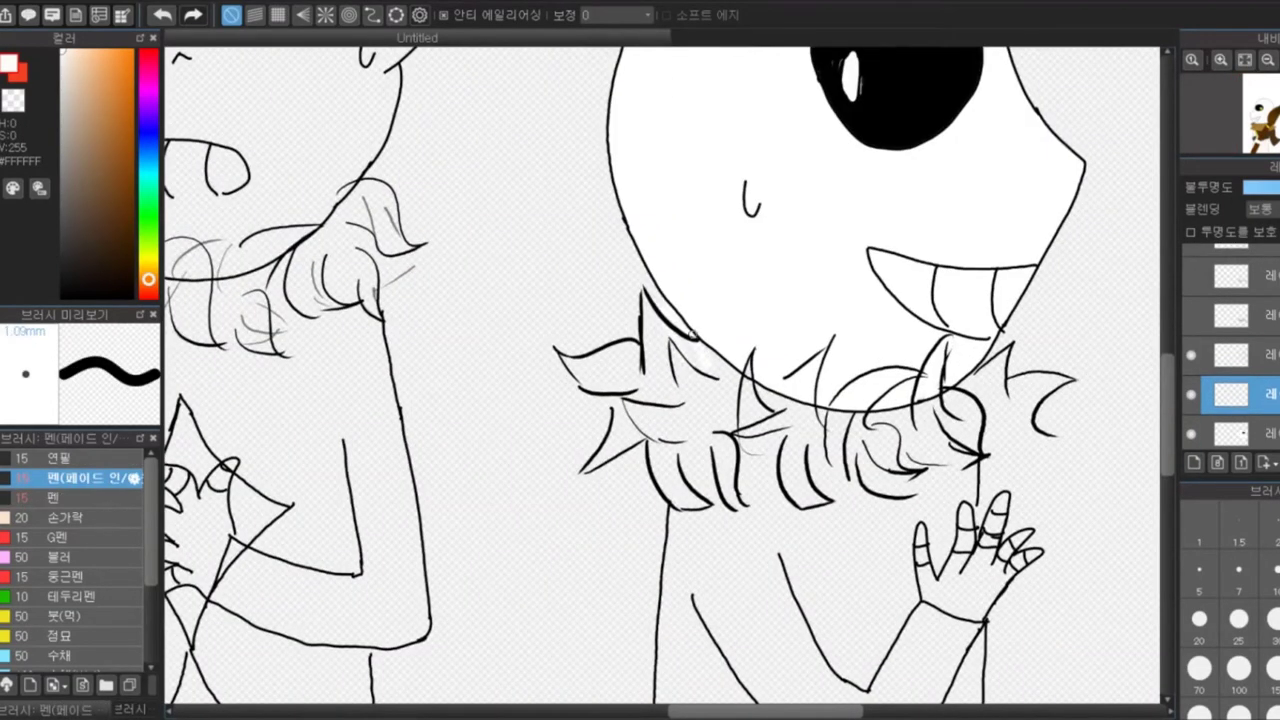
drag(697, 345, 640, 383)
drag(705, 350, 725, 483)
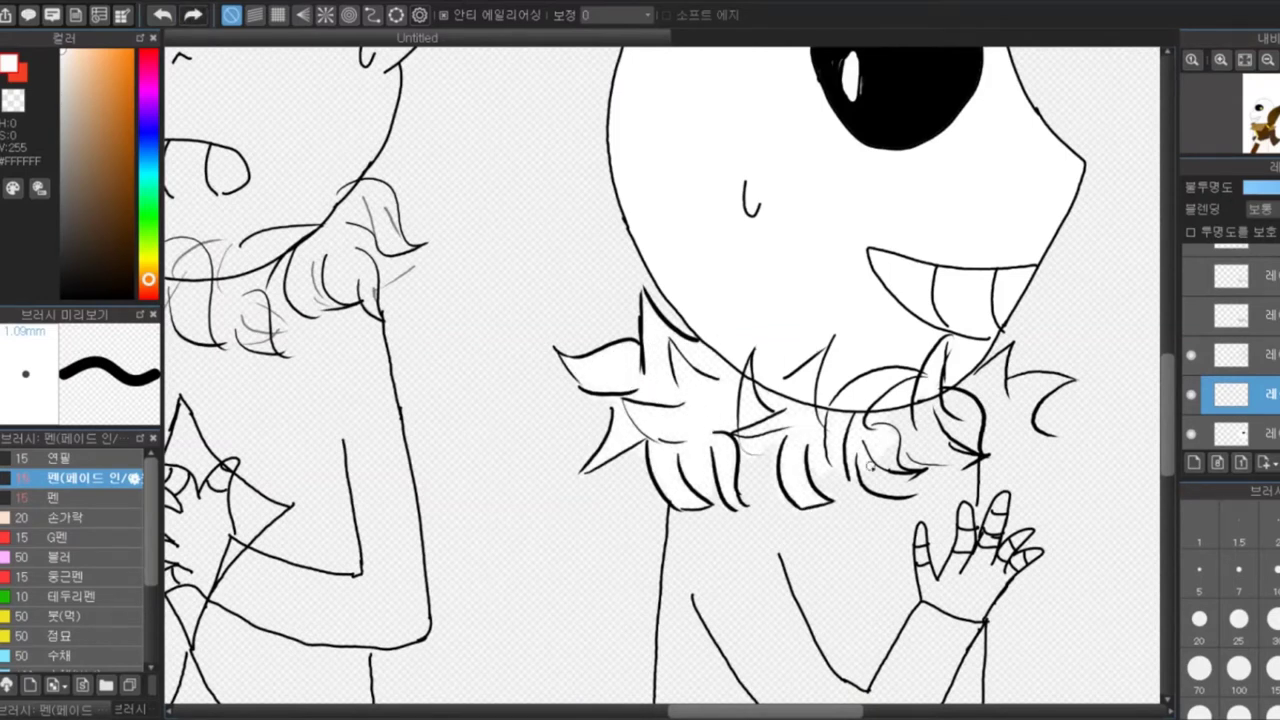
mouse_move(931, 434)
mouse_down()
mouse_move(1020, 395)
mouse_move(916, 467)
mouse_up()
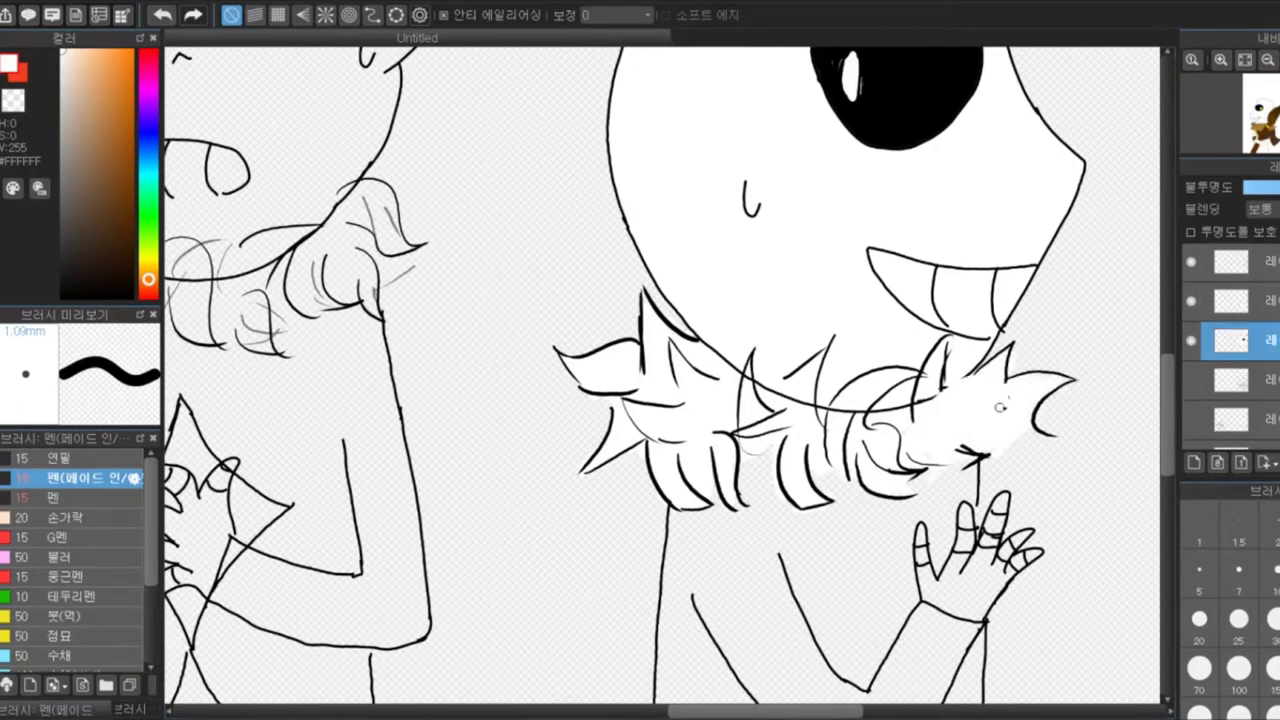
Paint the right figure's hand white and redraw the collar's covered fur strokes in black with a 0.36 mm pen
scroll(1000, 407, up, 2)
scroll(800, 400, down, 2)
mouse_move(680, 500)
mouse_down()
mouse_move(750, 390)
mouse_move(817, 355)
mouse_move(840, 470)
mouse_move(870, 430)
mouse_up()
scroll(870, 430, down, 4)
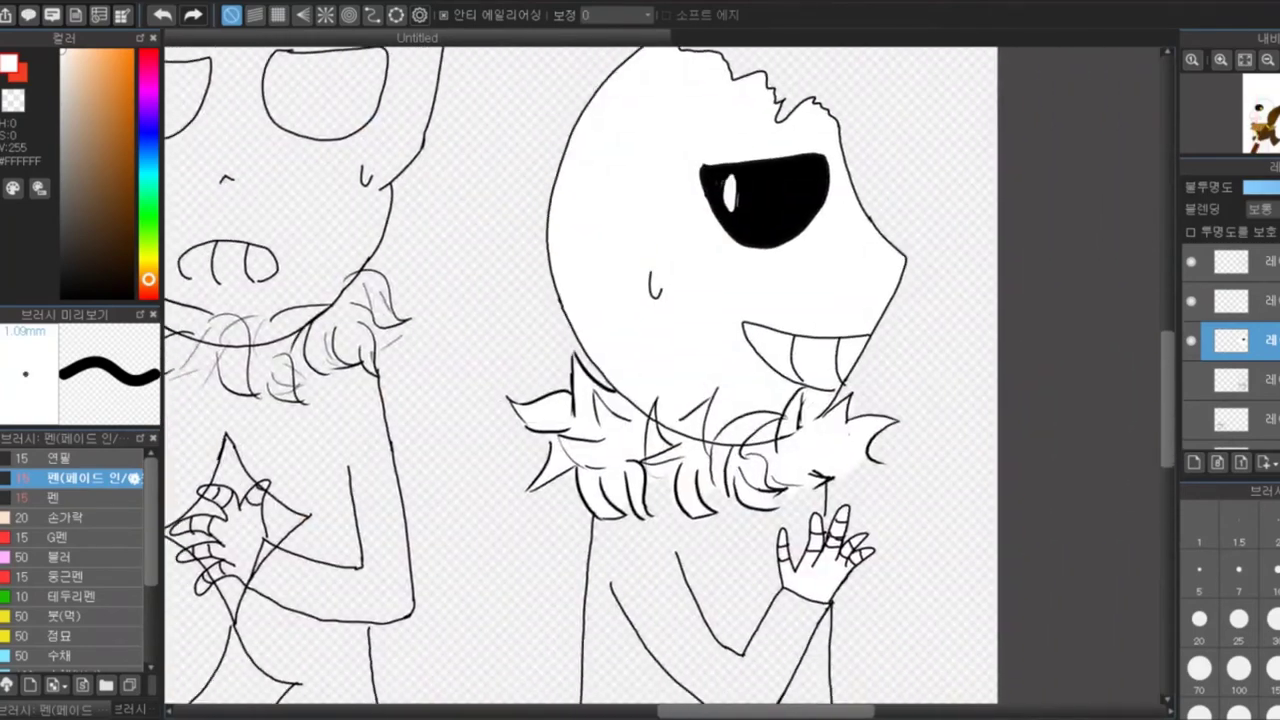
scroll(826, 481, up, 4)
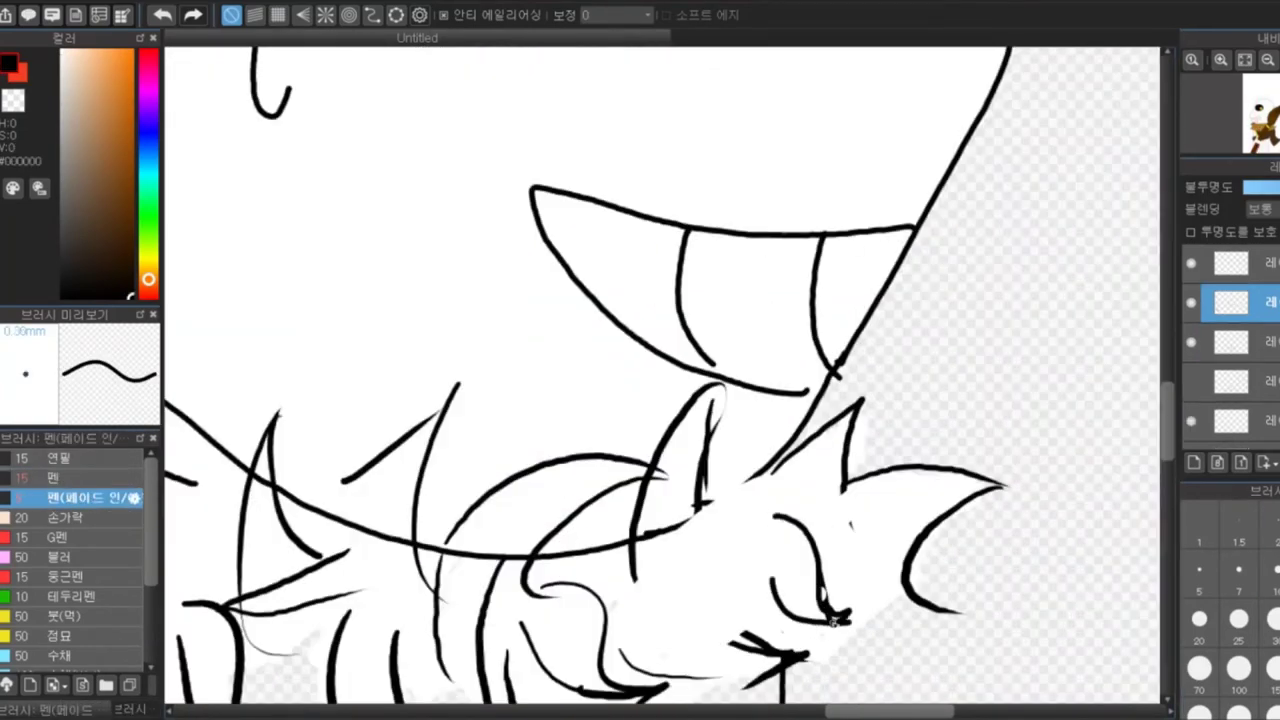
scroll(857, 572, down, 4)
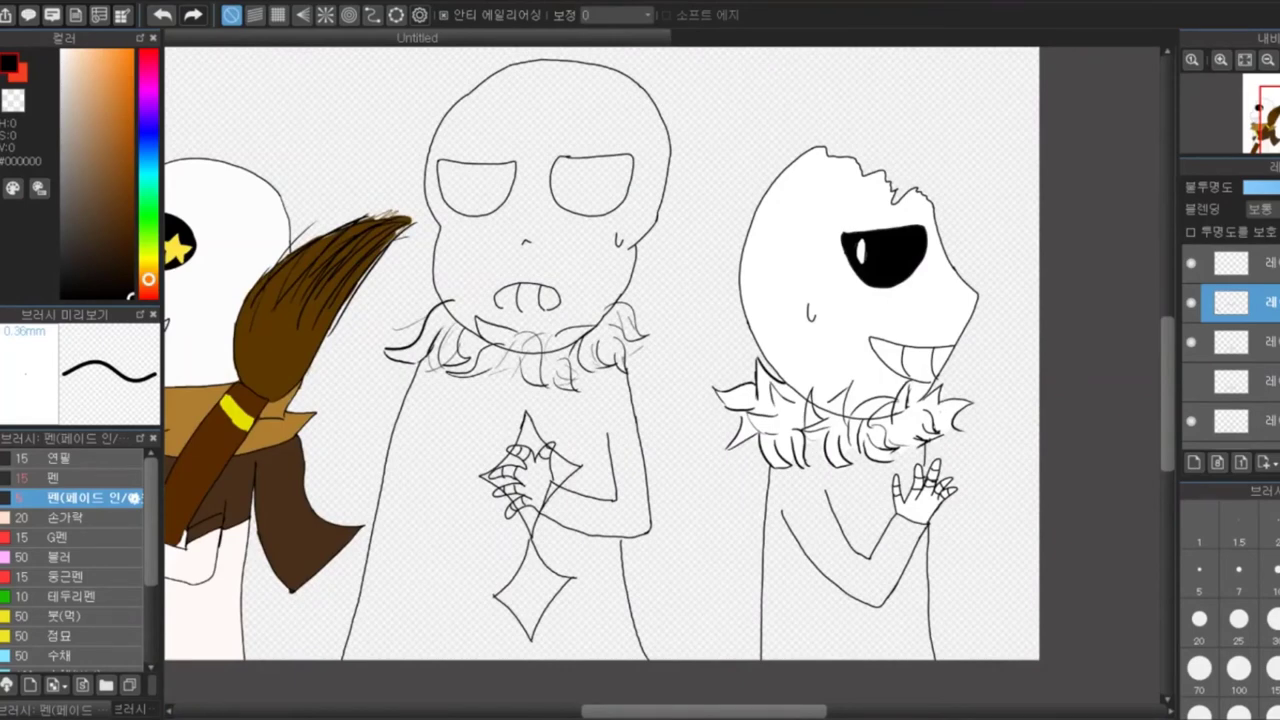
Paint the right figure's torso and sleeve dark grey #212121 on the lowest layer with a 3.63 mm pen
key(g)
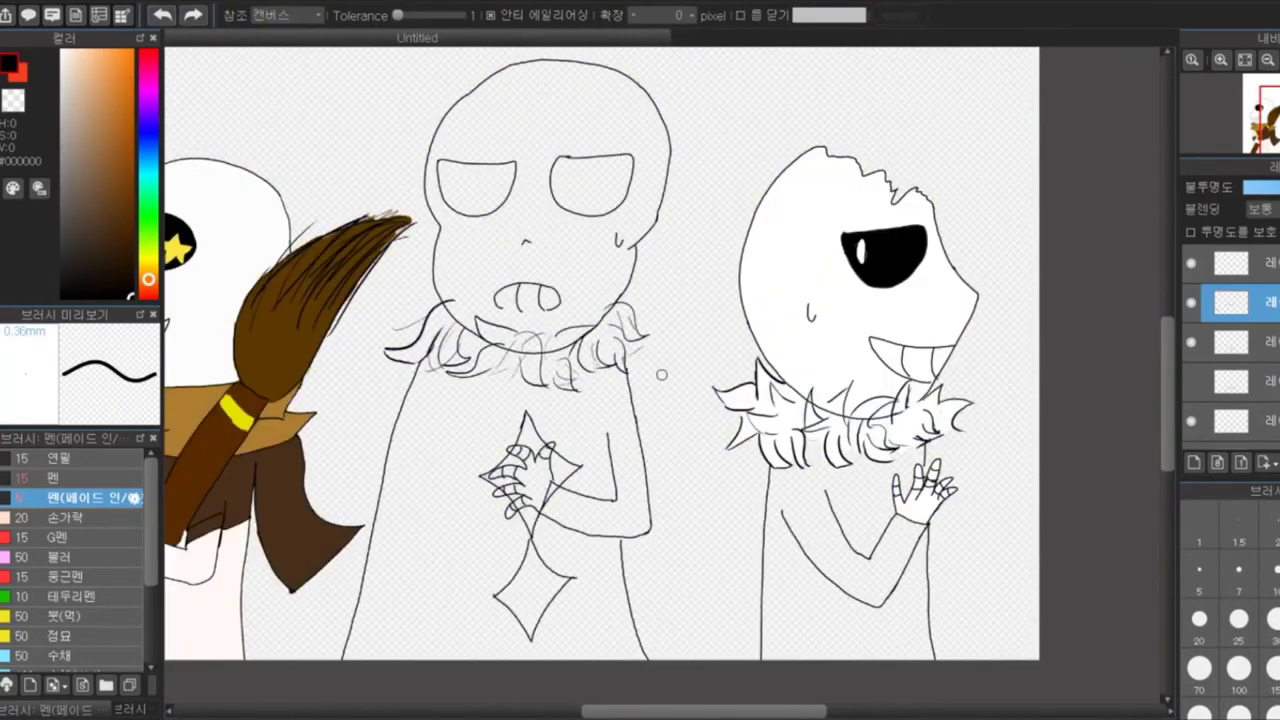
alt+click(168, 321)
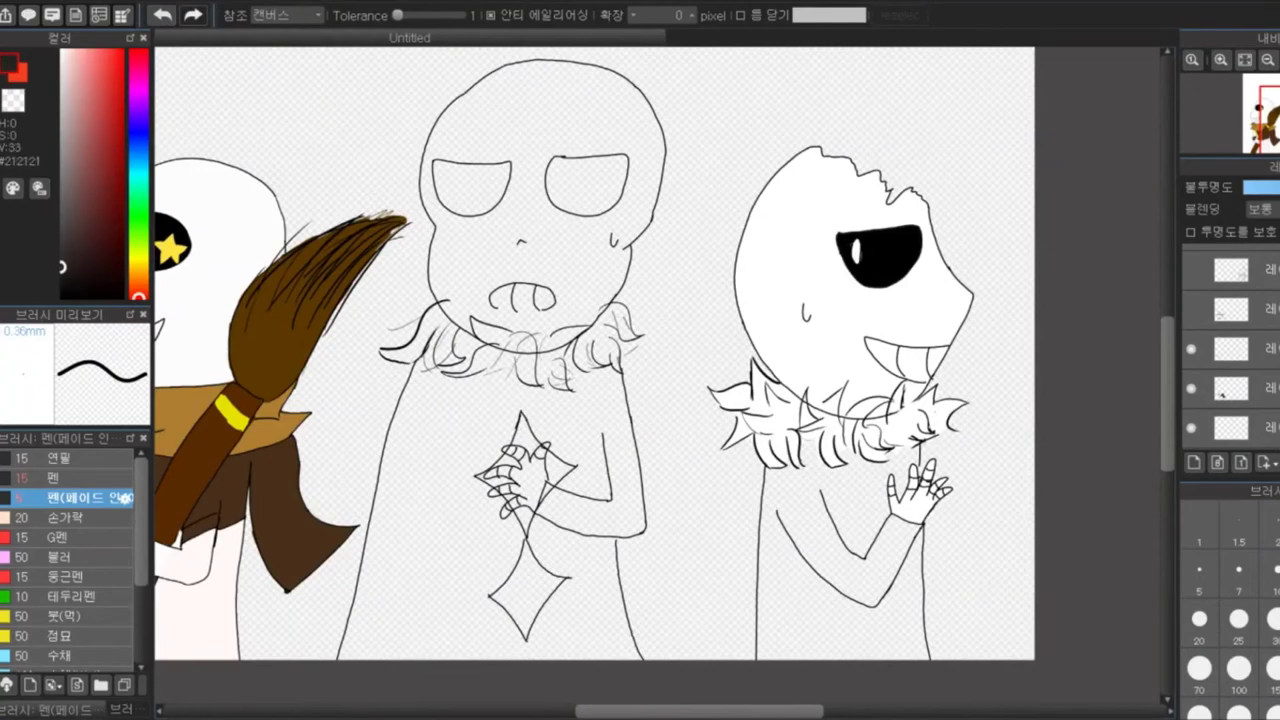
key(b)
drag(812, 495, 850, 650)
drag(785, 455, 790, 650)
key(ctrl+z)
click(1230, 428)
drag(790, 450, 802, 566)
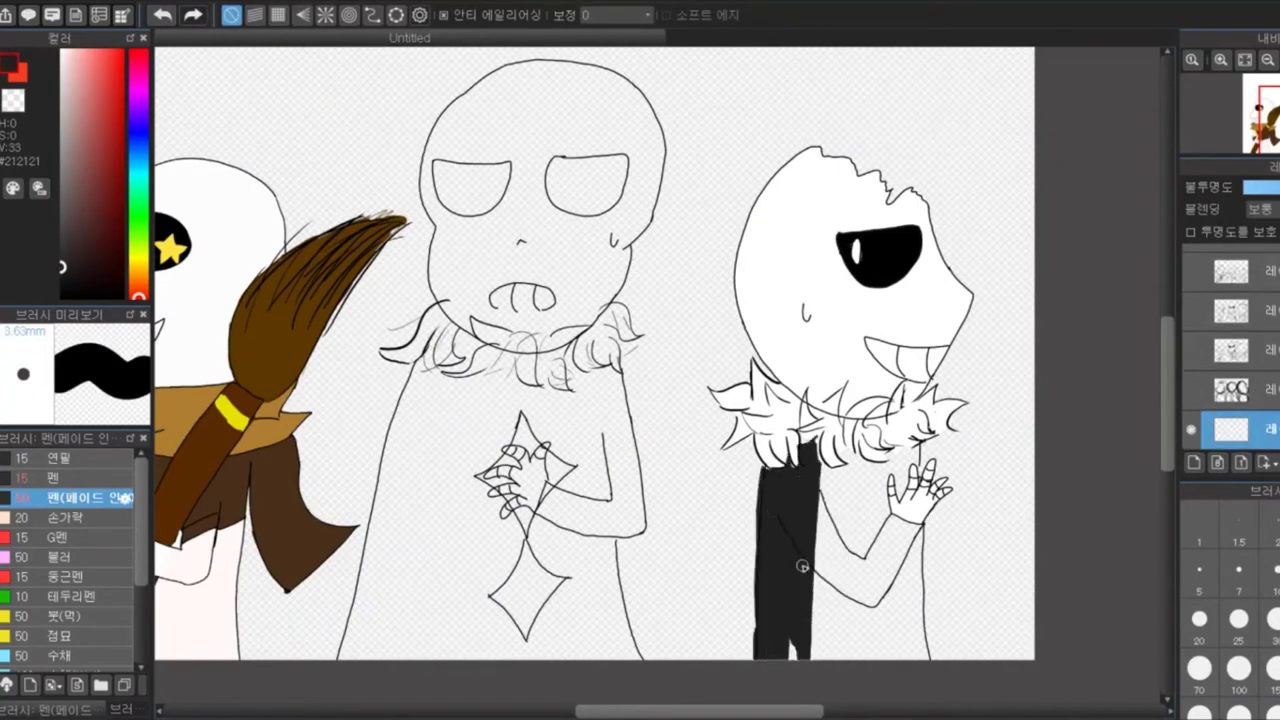
mouse_move(840, 452)
mouse_down()
mouse_move(835, 655)
mouse_move(900, 655)
mouse_up()
drag(910, 450, 915, 650)
click(1230, 350)
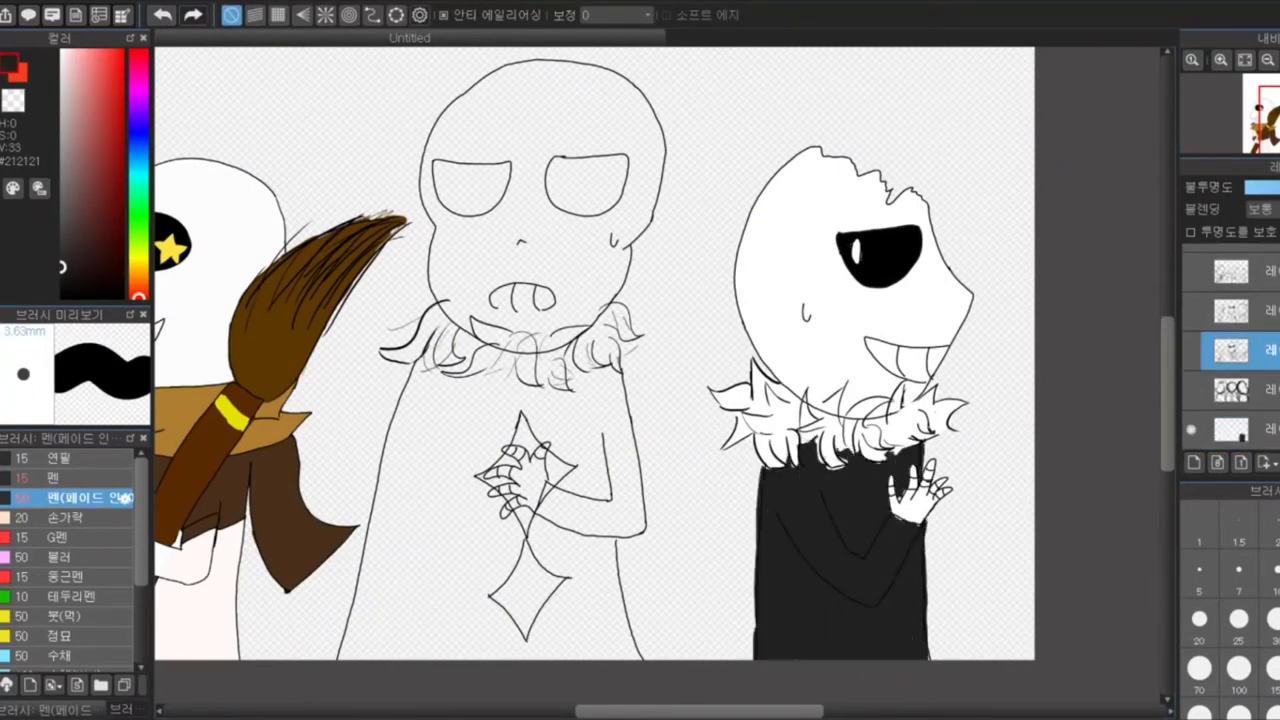
Touch up the edge between the right figure's fur collar and torso with dark grey #212121 and white #FFFFFF, using the 1.09 mm pen
scroll(804, 420, up, 5)
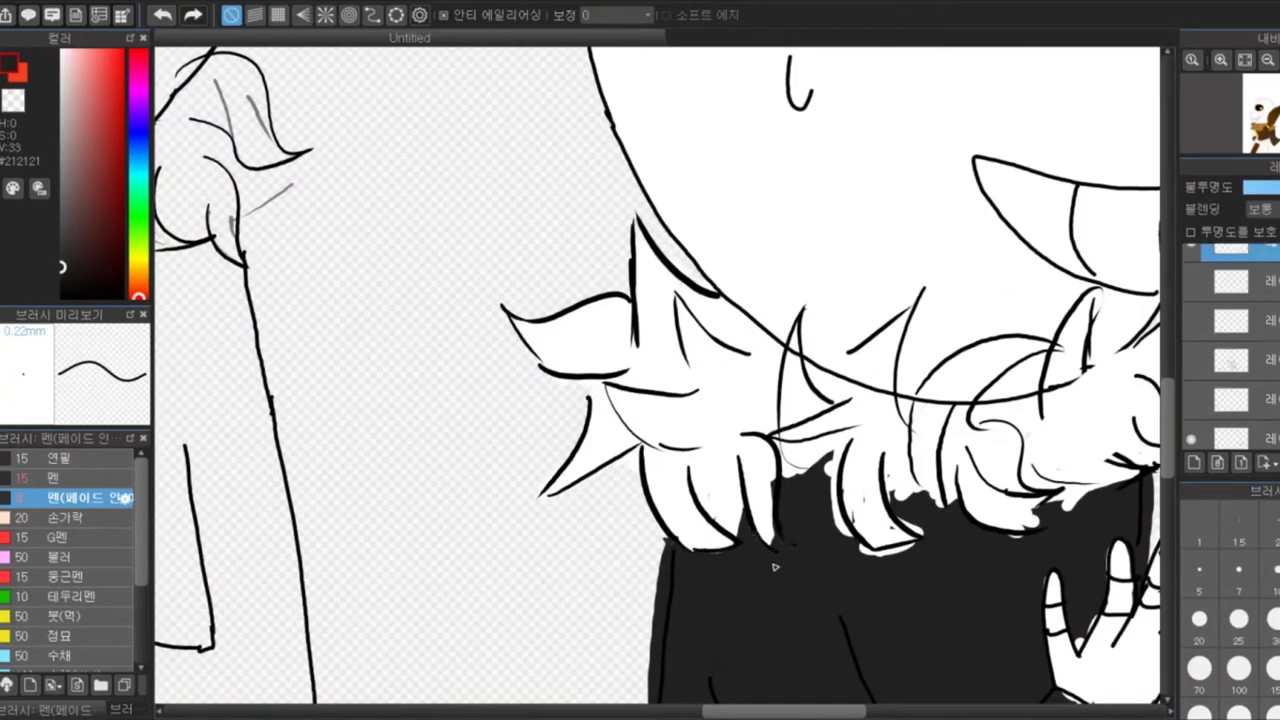
scroll(924, 539, down, 2)
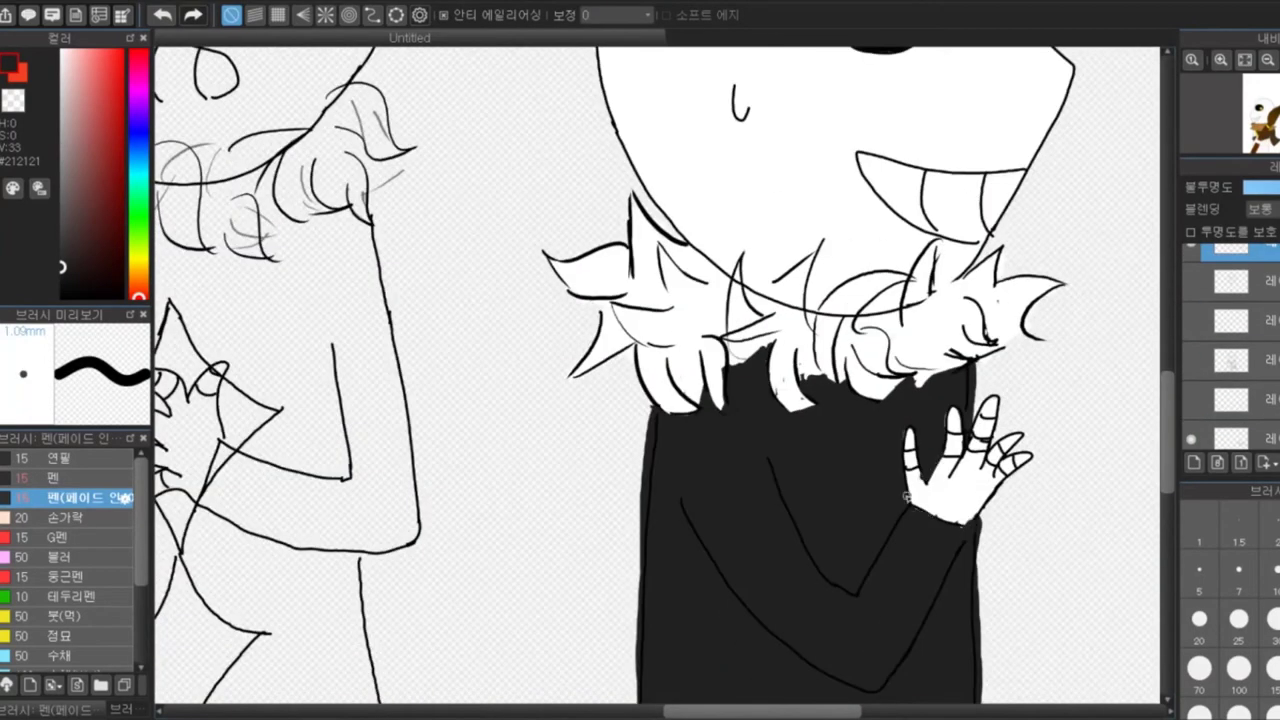
click(1230, 360)
scroll(835, 337, down, 3)
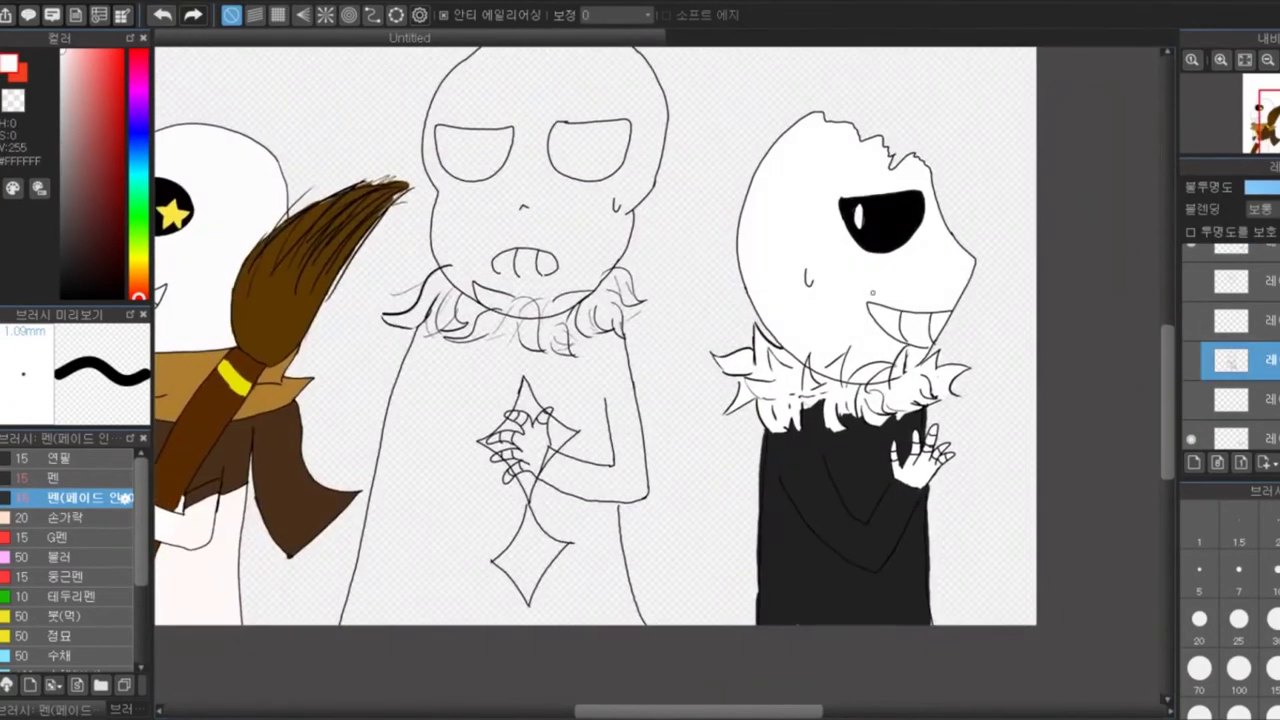
Paint two red #BA0200 strips running from the right figure's mouth down to the fur collar with the 1.09 mm pen
scroll(843, 294, up, 4)
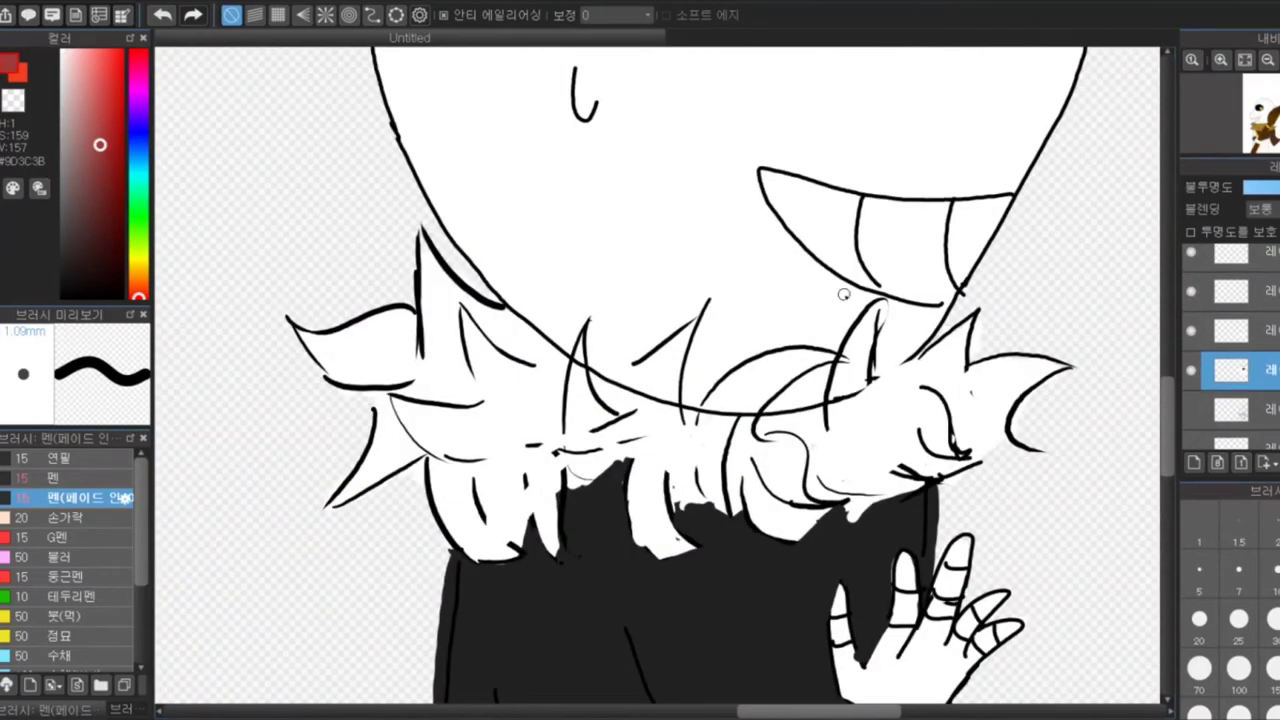
scroll(880, 240, up, 3)
drag(800, 370, 760, 500)
drag(860, 410, 880, 545)
click(1230, 290)
scroll(910, 210, down, 4)
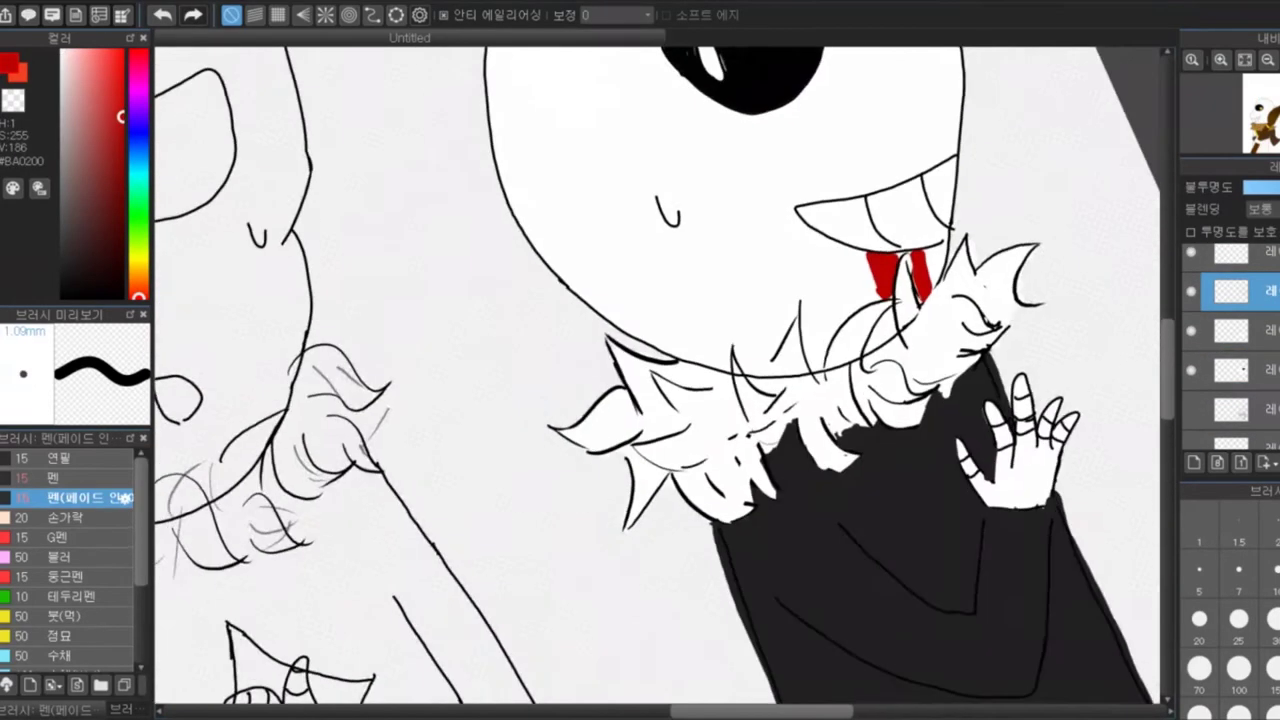
Try painting a red #BA0200 band across the right figure's chest and behind the hand on different layers
scroll(900, 400, down, 3)
scroll(743, 400, up, 4)
drag(706, 372, 745, 428)
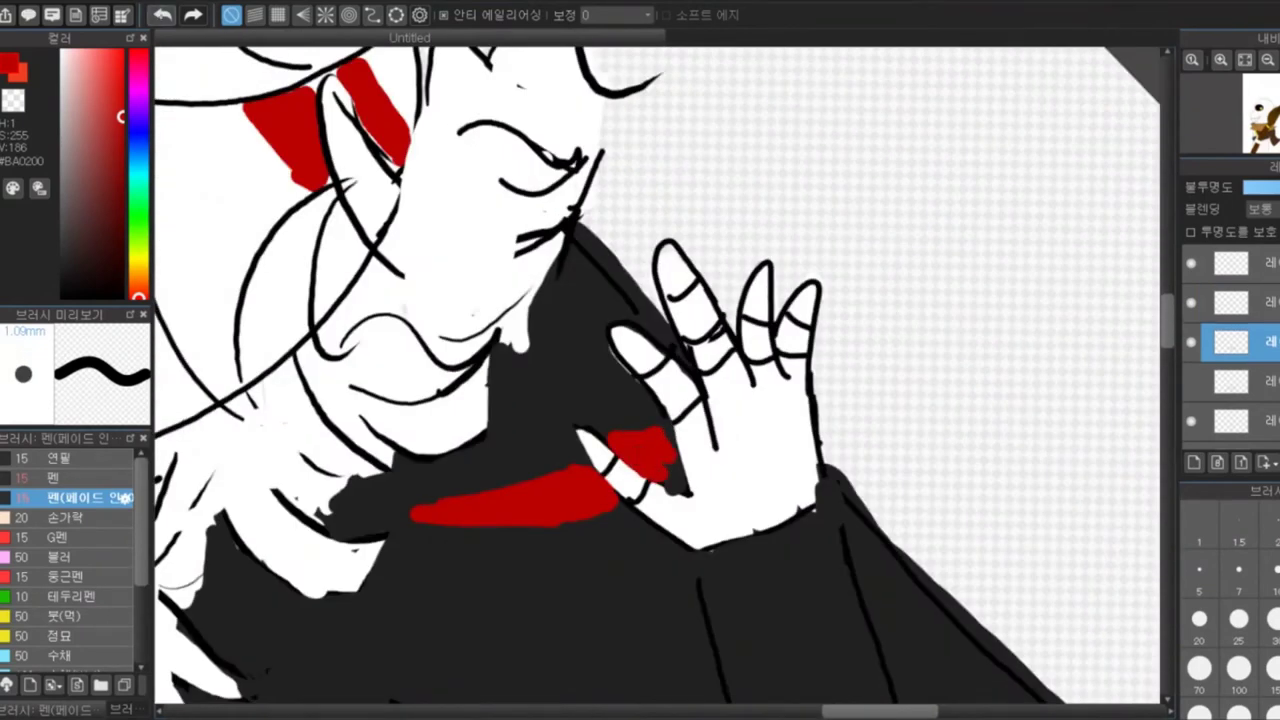
drag(685, 456, 492, 500)
key(ctrl+Down)
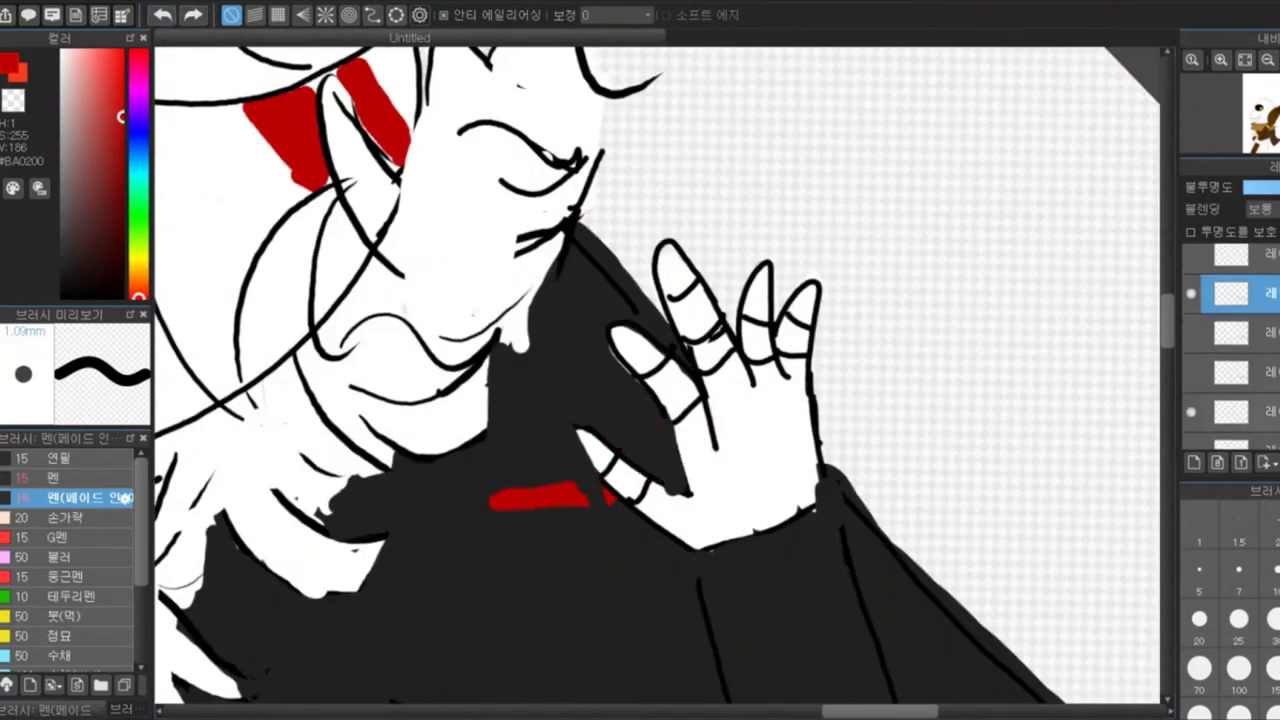
key(ctrl+Down)
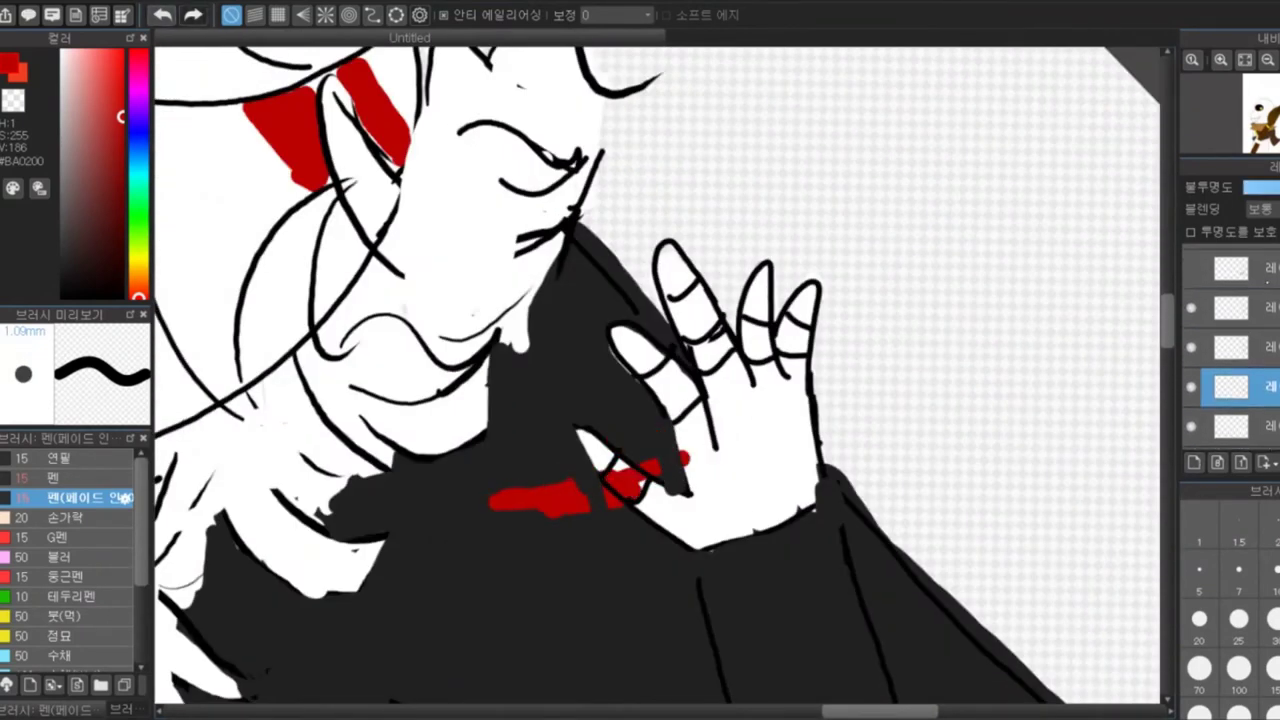
Paint a diagonal red #BA0200 band from the right figure's chest to the hand and erase its overlap on the hand
key(ctrl+Up)
key(ctrl+Up)
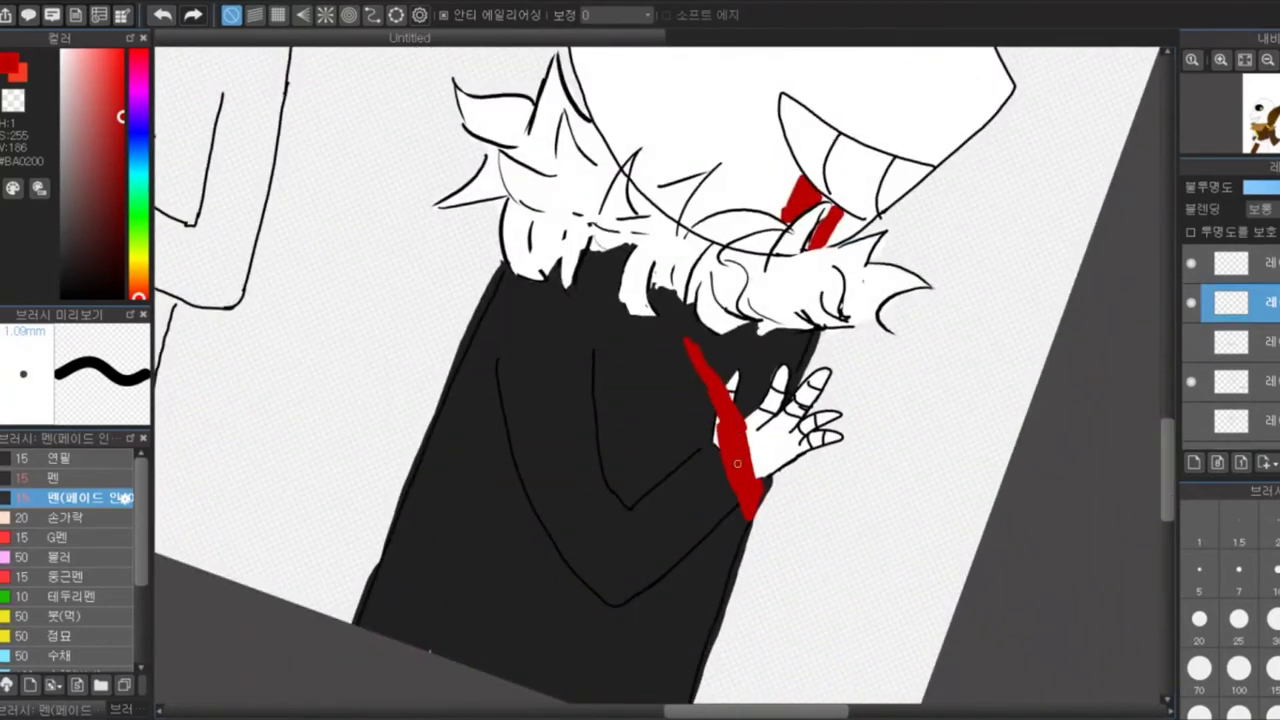
key(e)
scroll(737, 463, up, 2)
drag(745, 440, 735, 520)
key(b)
scroll(600, 390, up, 3)
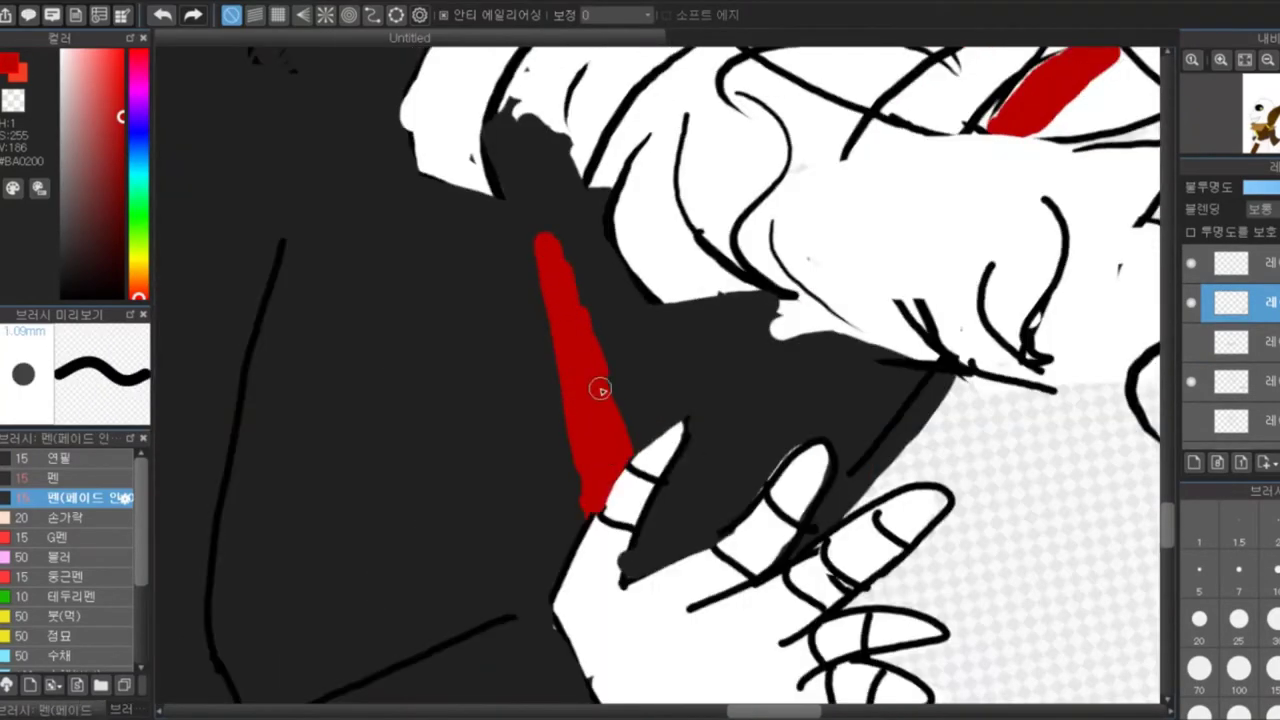
scroll(600, 390, down, 3)
key(e)
scroll(600, 390, down, 3)
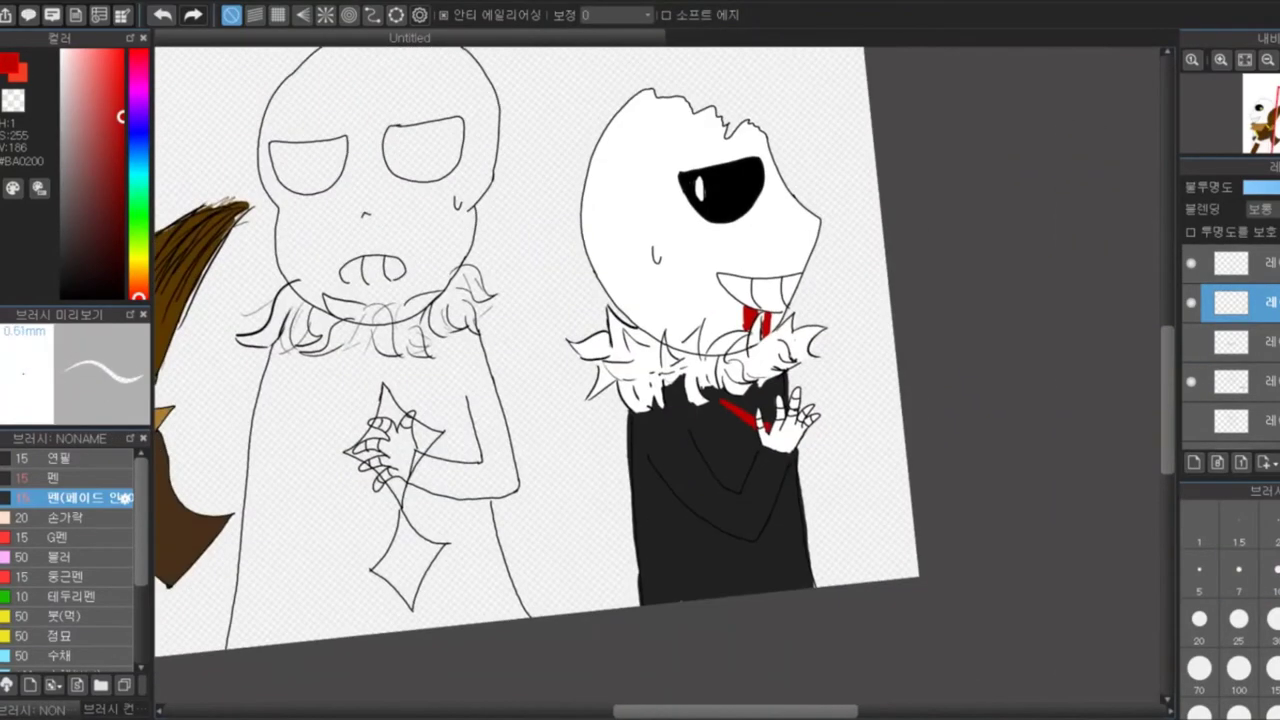
Redraw the fur outlines along the lower edge of the right figure's collar in black #000000
scroll(650, 390, up, 4)
key(b)
scroll(622, 409, down, 1)
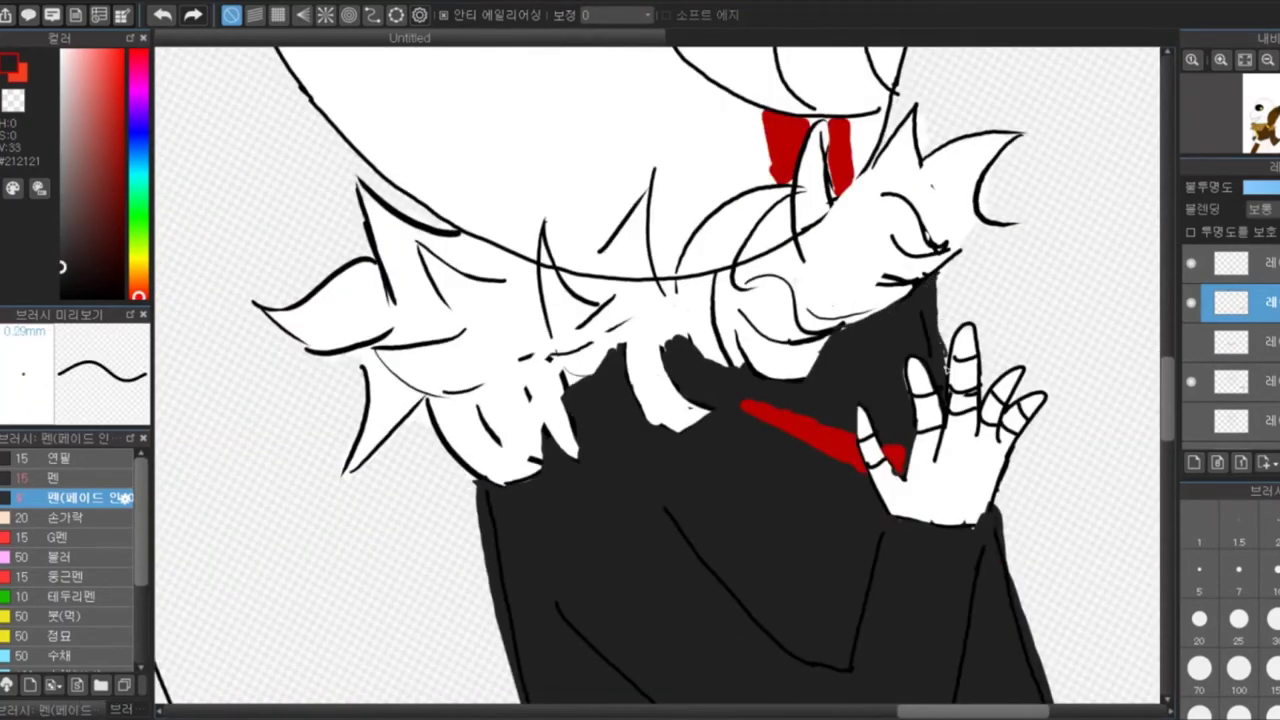
scroll(600, 400, up, 2)
click(53, 477)
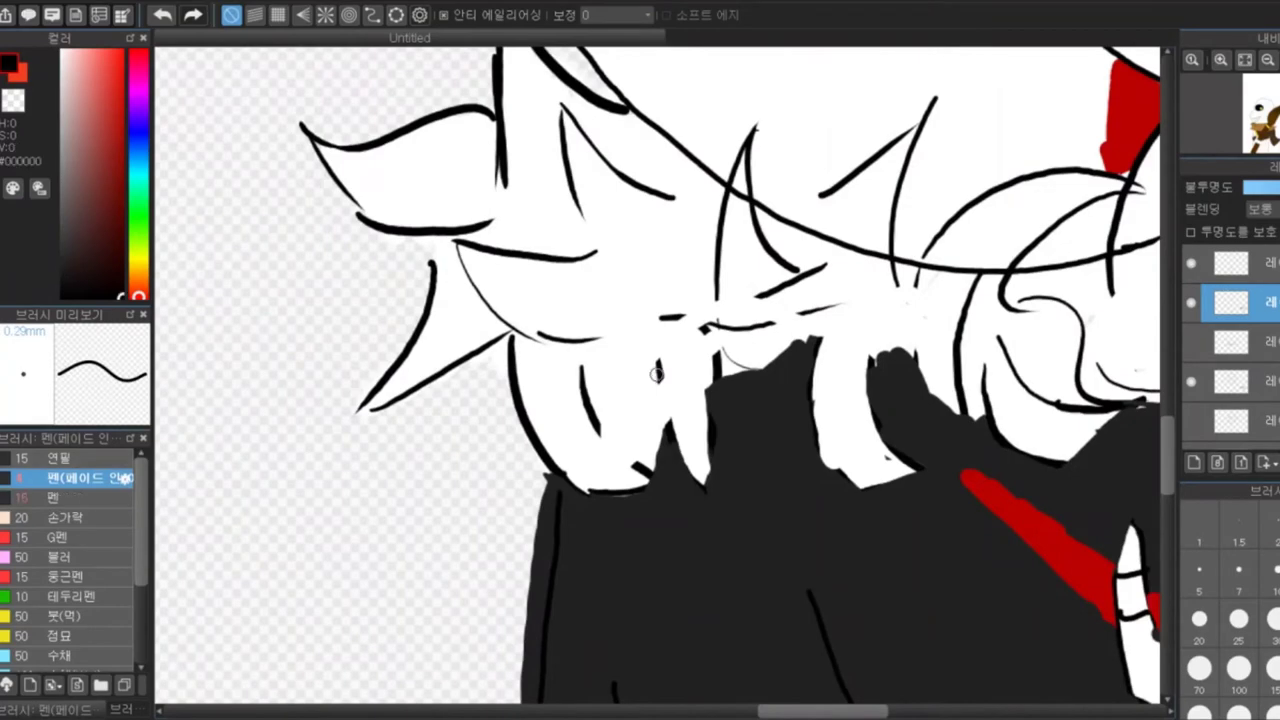
drag(555, 470, 660, 478)
drag(655, 375, 698, 474)
drag(820, 350, 880, 480)
scroll(686, 297, down, 3)
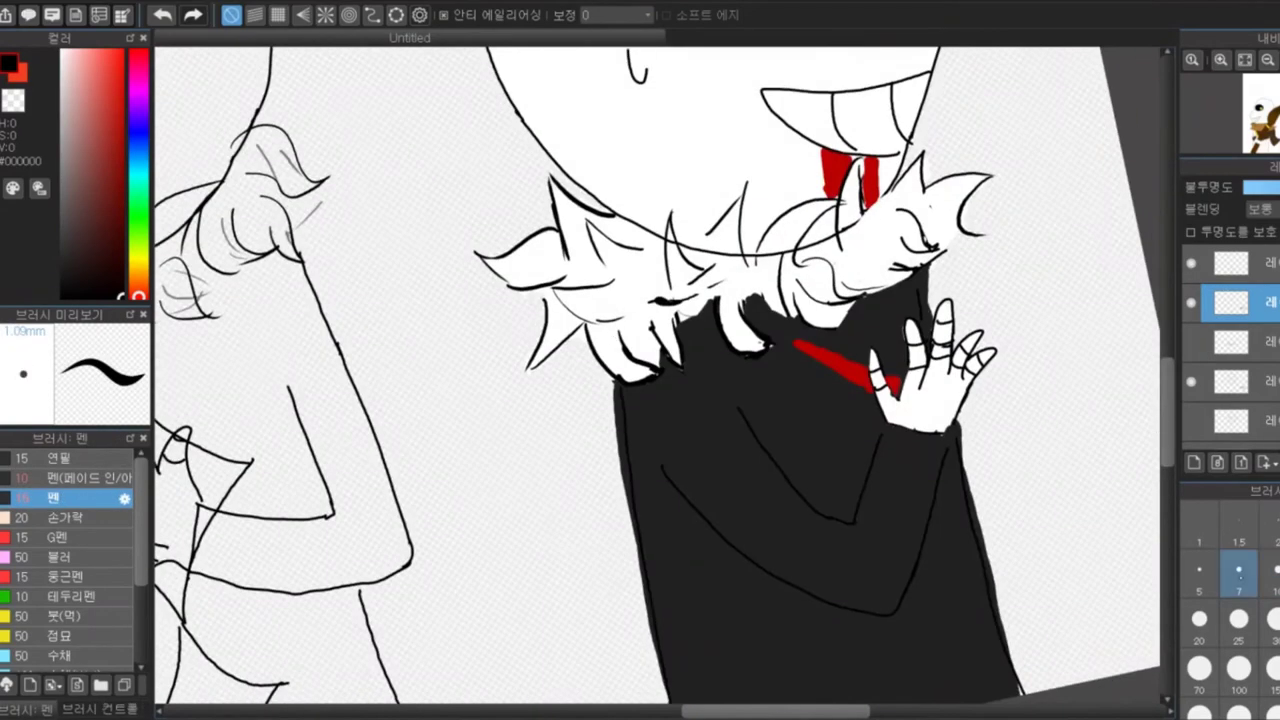
Fill both eye sockets of the middle figure with black #000000
key(bracketleft)
scroll(640, 430, up, 3)
scroll(640, 400, down, 3)
click(586, 414)
click(723, 414)
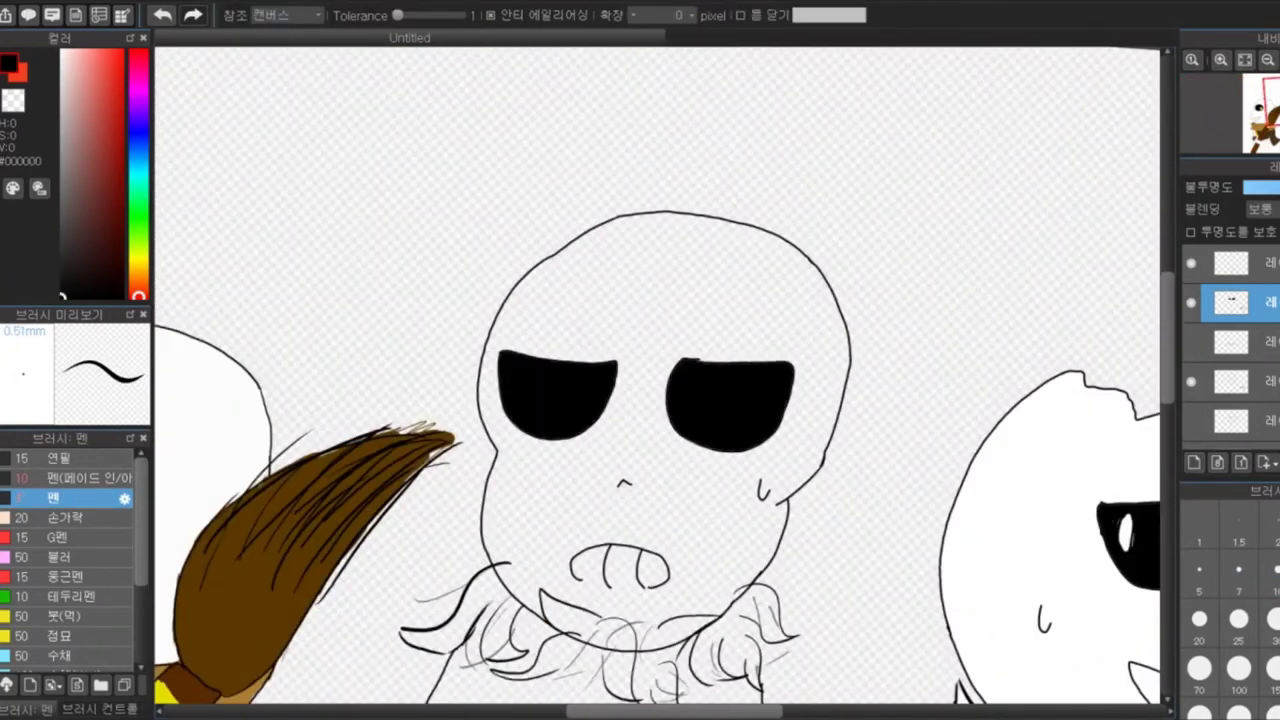
Colour the middle figure's skull white #FFFFFF, leaving the black eyes uncovered
scroll(640, 400, down, 2)
scroll(657, 373, up, 4)
key(bracketleft)
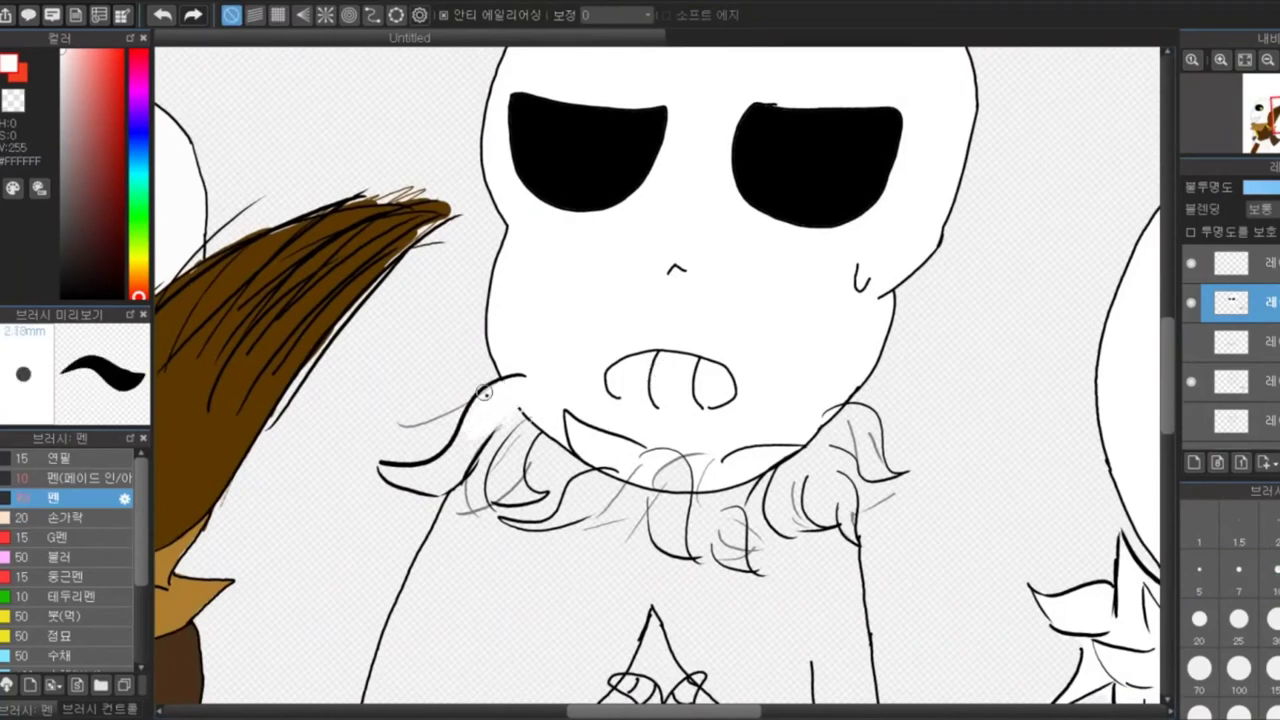
Paint the fur tufts on the brush side of the middle figure's collar white with the pen
scroll(484, 393, up, 3)
scroll(484, 393, down, 1)
mouse_move(380, 300)
mouse_down()
mouse_move(537, 320)
mouse_move(557, 349)
mouse_move(595, 253)
mouse_move(720, 120)
mouse_up()
key(bracketleft)
scroll(640, 300, down, 3)
scroll(632, 226, up, 3)
drag(600, 330, 661, 268)
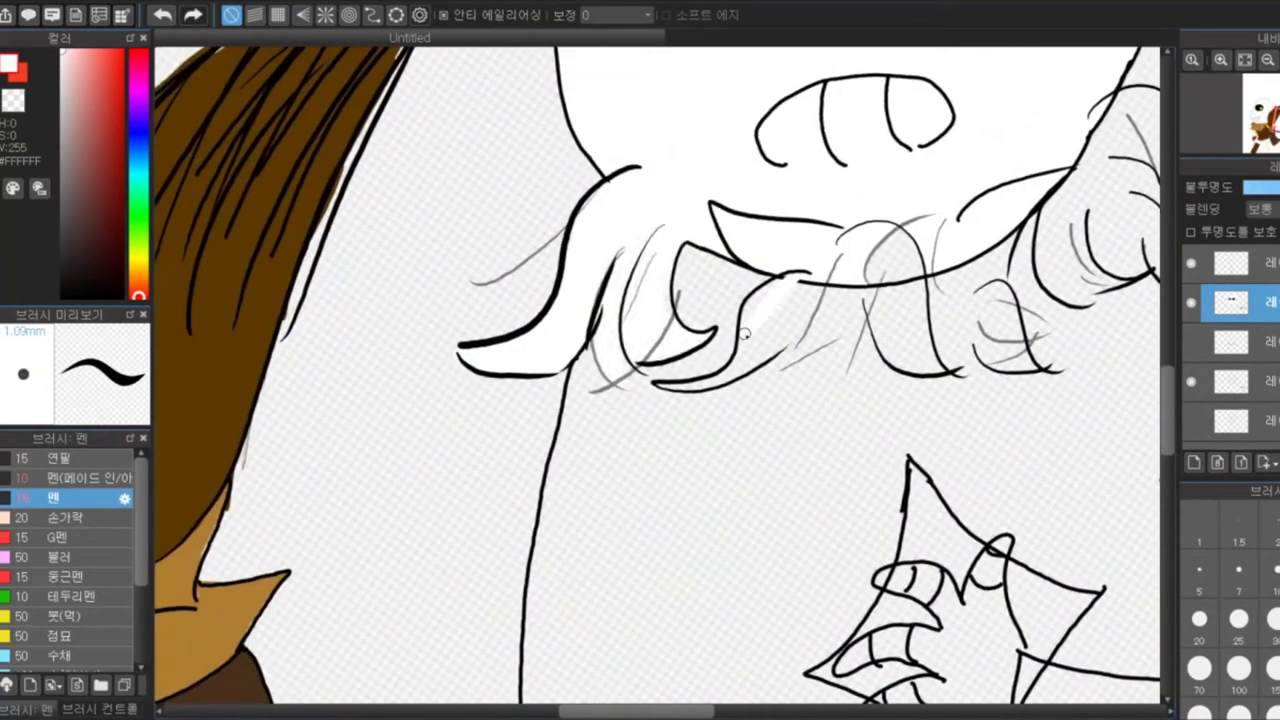
Paint the remaining fur tufts of the middle figure's collar white
scroll(745, 335, down, 1)
scroll(721, 401, up, 2)
mouse_move(640, 400)
mouse_down()
mouse_move(823, 400)
mouse_move(936, 430)
mouse_move(886, 529)
mouse_up()
mouse_move(776, 220)
mouse_down()
mouse_move(776, 365)
mouse_move(880, 410)
mouse_up()
mouse_move(860, 250)
mouse_down()
mouse_move(958, 385)
mouse_move(758, 393)
mouse_move(789, 208)
mouse_move(905, 129)
mouse_move(953, 221)
mouse_move(919, 178)
mouse_move(866, 266)
mouse_up()
Draw two thin black fur curves in the middle figure's collar gap with a 0.36 mm pen and paint the gap white
key(ctrl+0)
scroll(656, 373, up, 3)
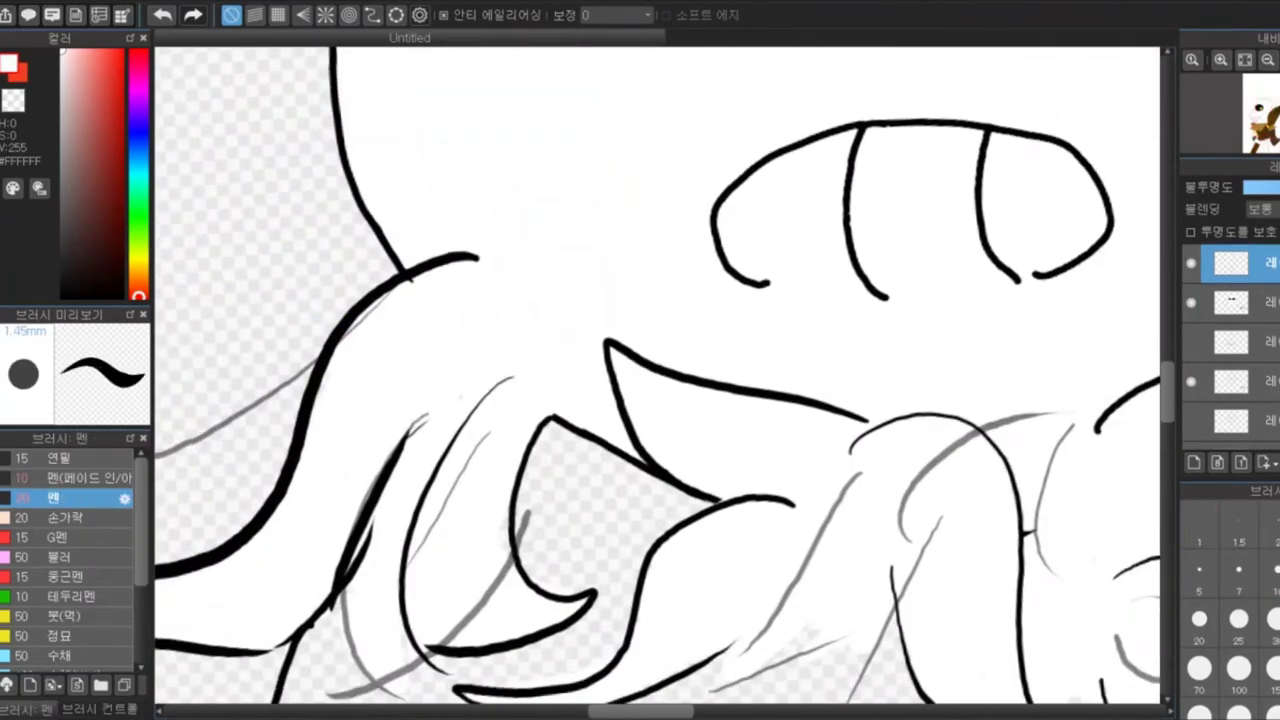
drag(552, 410, 592, 592)
drag(650, 428, 688, 572)
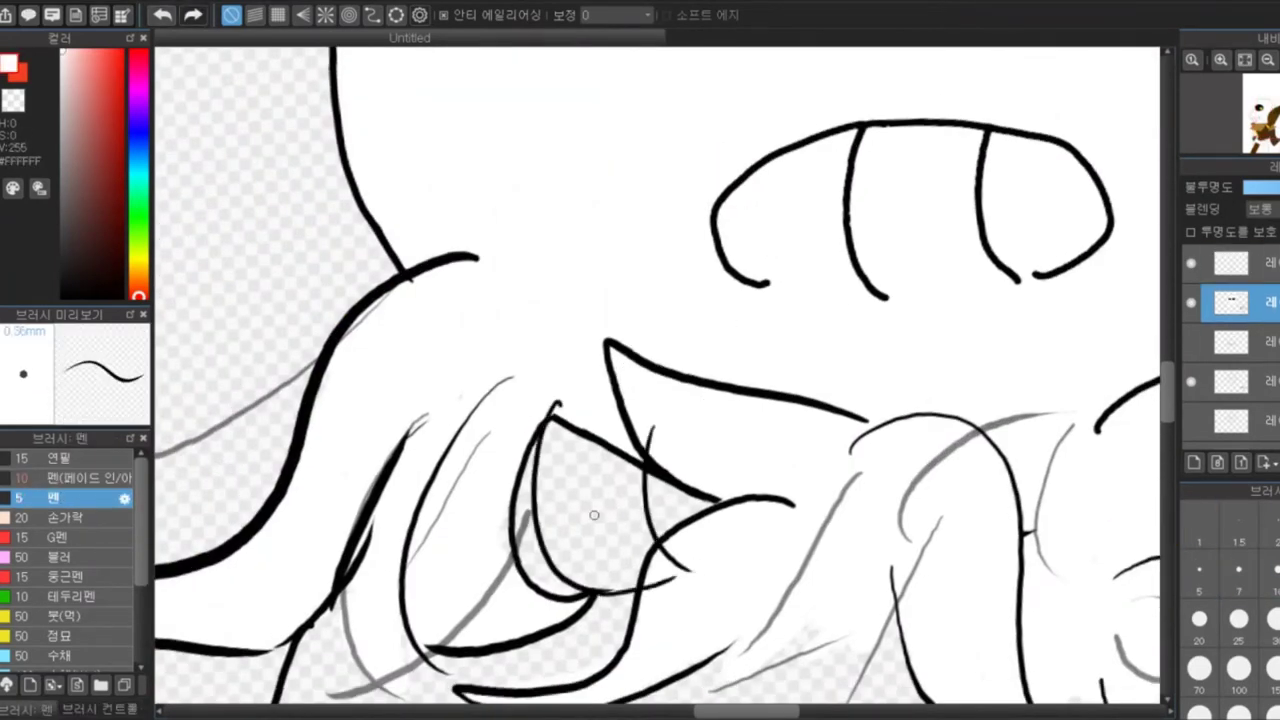
drag(565, 412, 555, 458)
drag(640, 440, 634, 563)
drag(640, 485, 630, 578)
scroll(634, 563, down, 4)
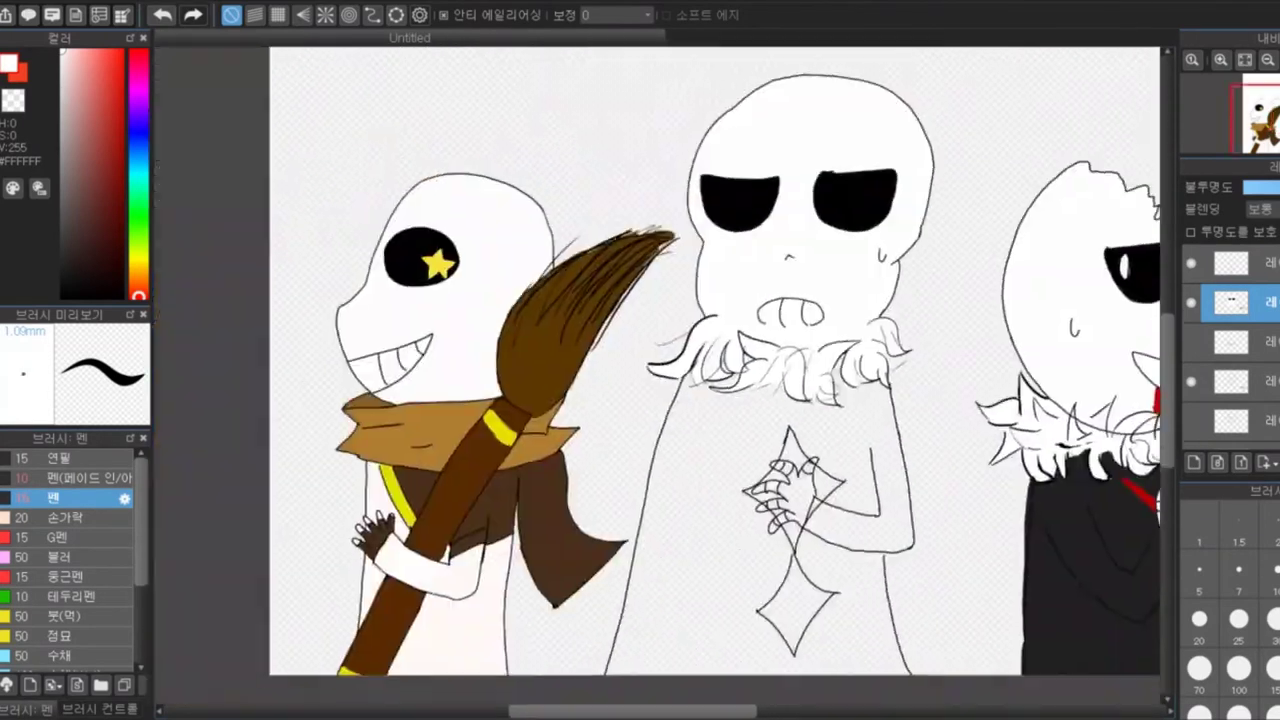
Paint the middle figure's torso and arms white #FFFFFF with a 21.77 mm pen
key(g)
key(ctrl+z)
key(b)
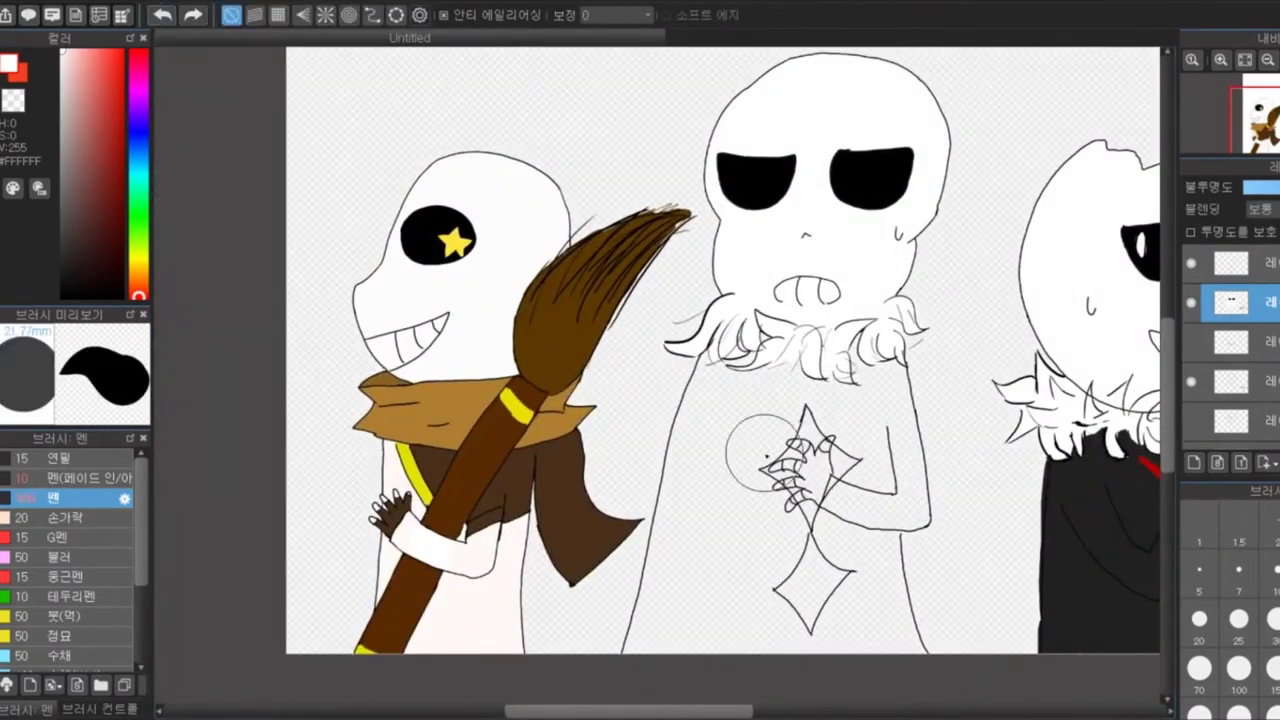
drag(757, 451, 670, 640)
mouse_move(700, 400)
mouse_down()
mouse_move(735, 365)
mouse_move(690, 640)
mouse_up()
drag(860, 380, 890, 640)
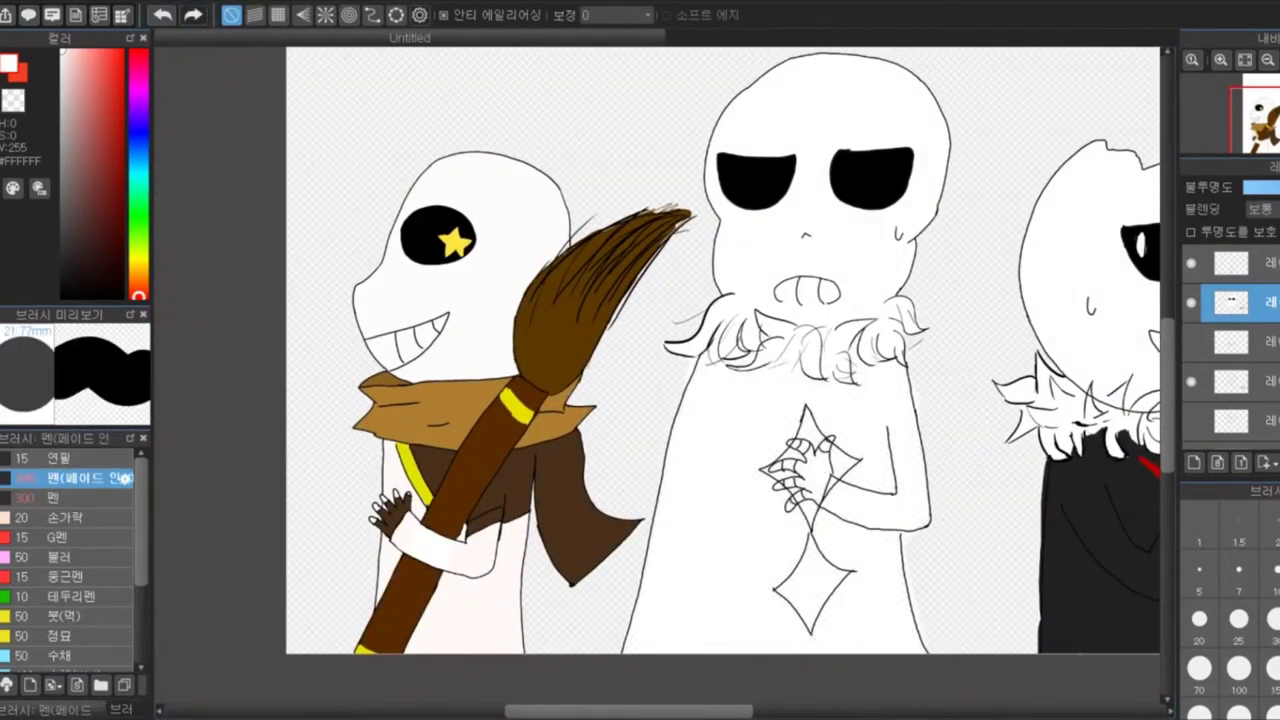
drag(774, 272, 804, 230)
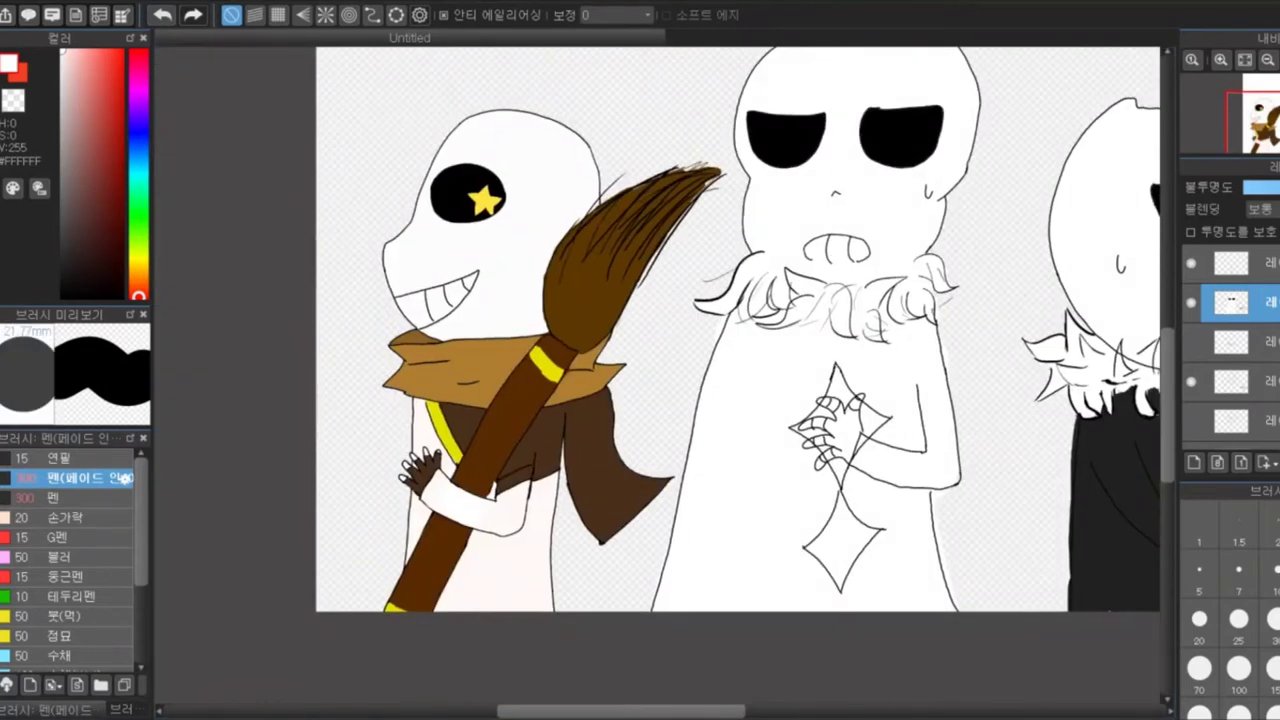
Paint over the middle figure's fur collar in dark grey #222222 with the 21.77 mm pen
scroll(875, 150, up, 2)
alt+click(640, 390)
key(g)
click(704, 412)
key(ctrl+z)
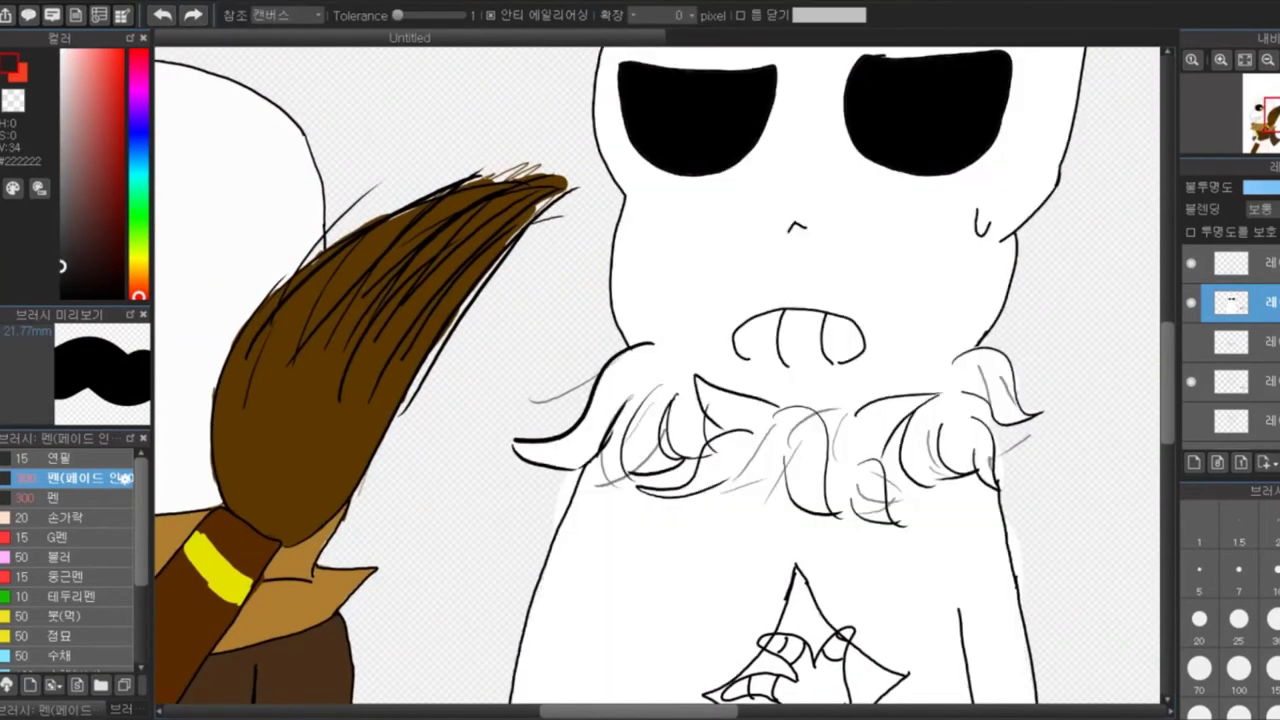
key(b)
mouse_move(520, 440)
mouse_down()
mouse_move(771, 457)
mouse_move(1090, 420)
mouse_up()
Erase the dark grey overspill around the collar's side tufts and lower edge with 2.90 mm and 1.09 mm erasers
scroll(600, 400, up, 3)
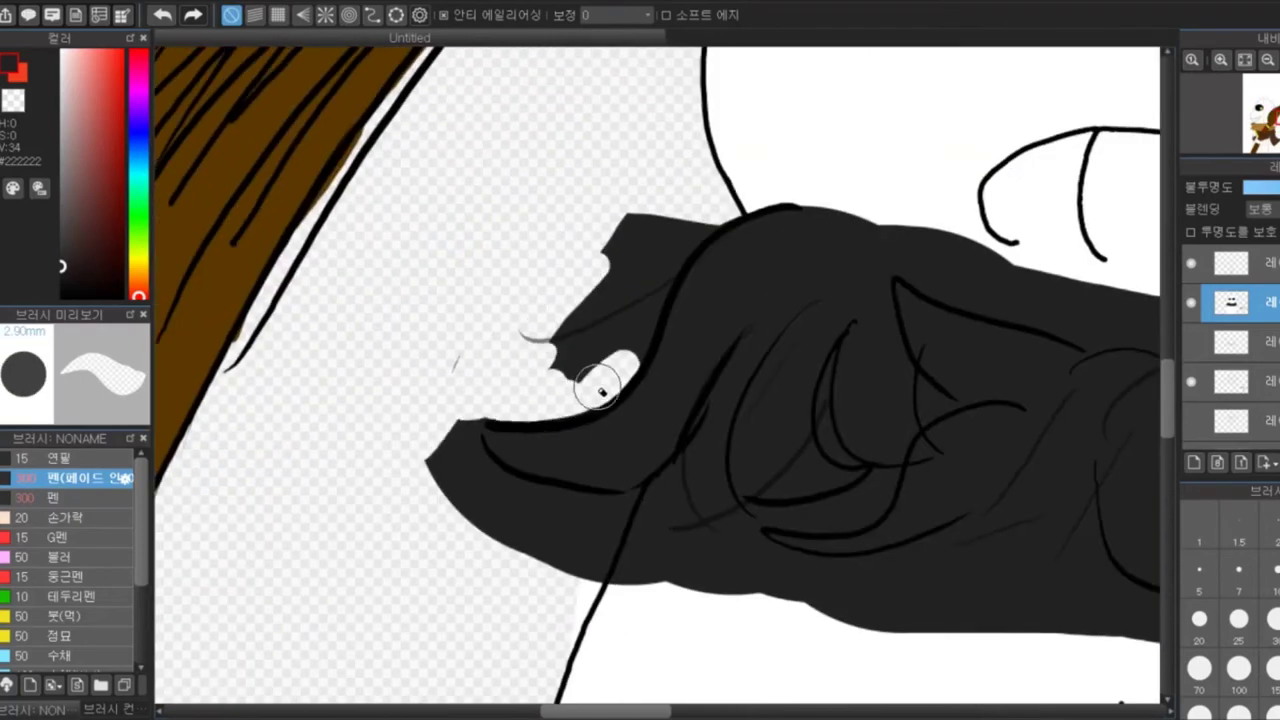
mouse_move(601, 390)
mouse_down()
mouse_move(429, 434)
mouse_move(543, 529)
mouse_move(399, 383)
mouse_move(466, 529)
mouse_move(457, 414)
mouse_move(563, 383)
mouse_up()
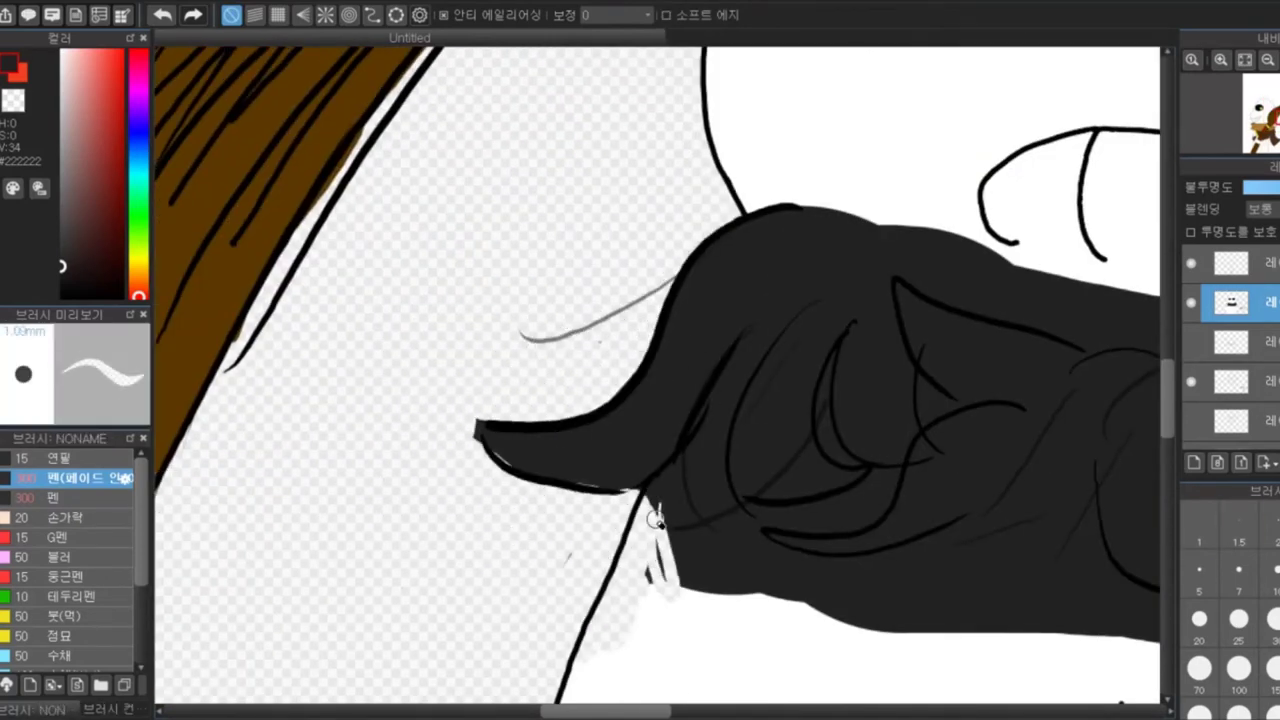
scroll(655, 520, down, 3)
scroll(640, 360, up, 2)
mouse_move(600, 450)
mouse_down()
mouse_move(724, 283)
mouse_move(760, 383)
mouse_up()
scroll(760, 383, down, 2)
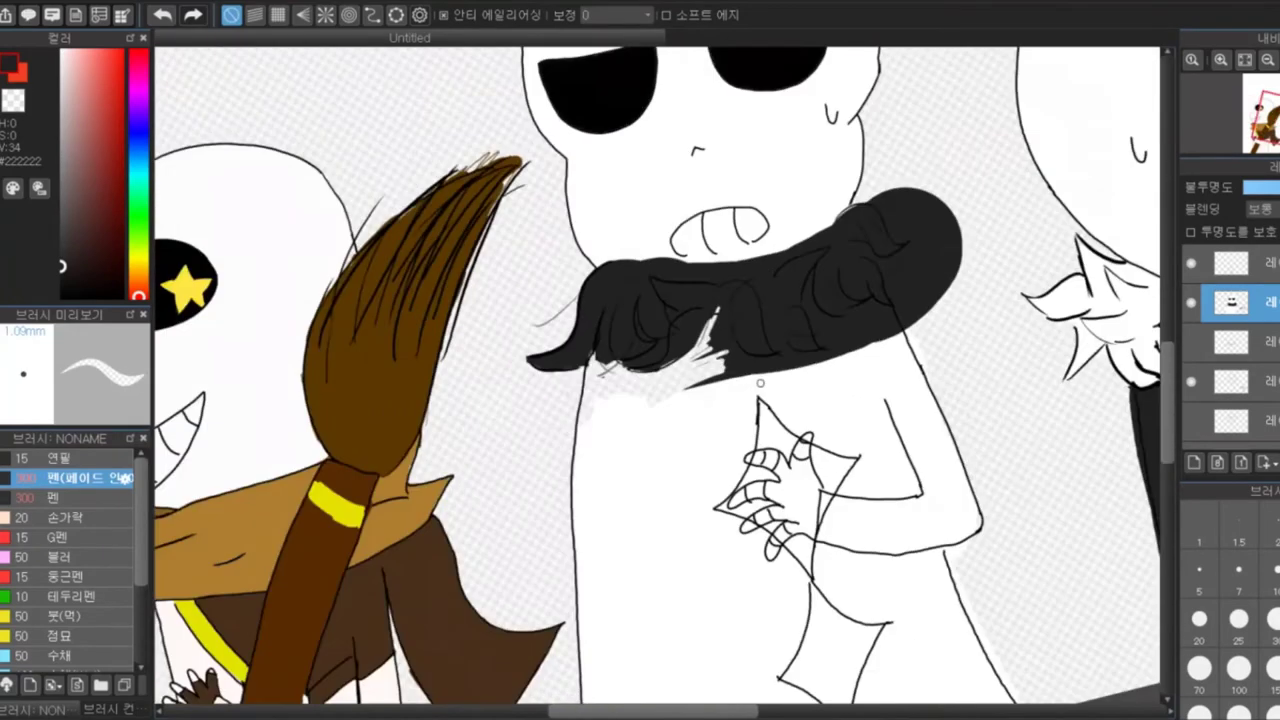
drag(915, 315, 966, 236)
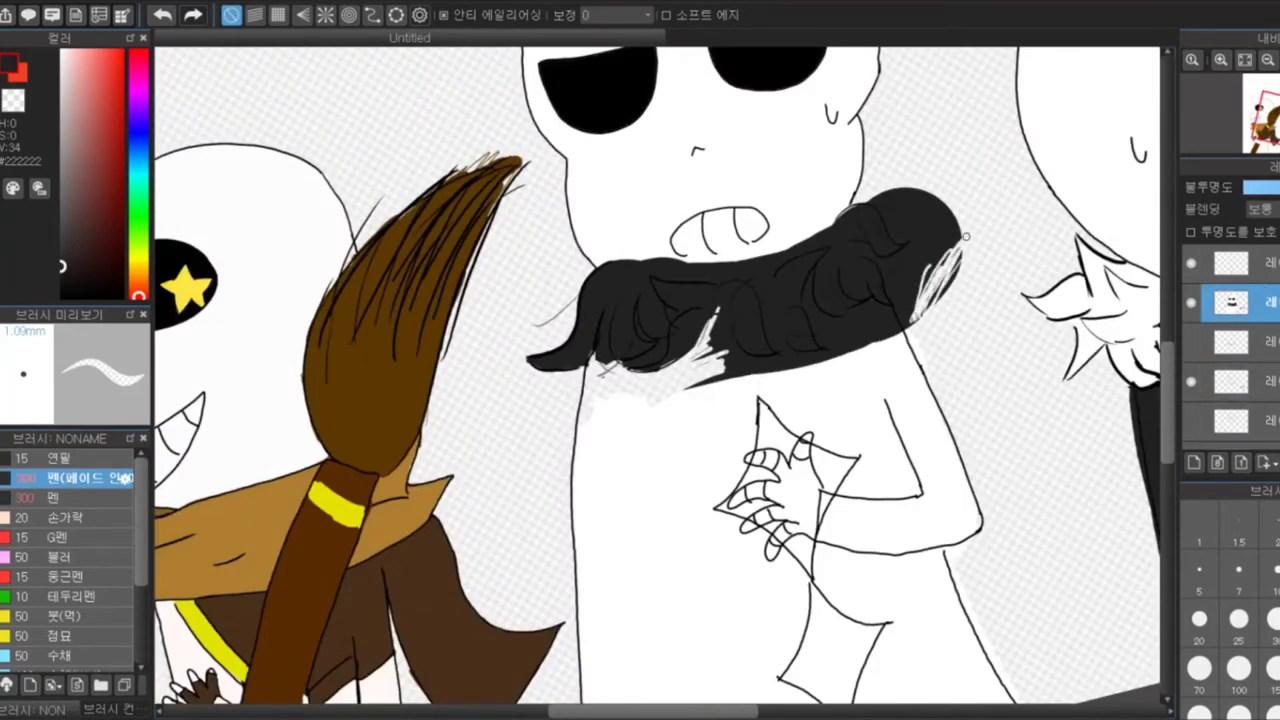
Try covering the dark grey overspill along the middle figure's jaw with white #FFFFFF using the 21.77 mm pen
scroll(640, 360, up, 3)
drag(520, 320, 894, 214)
key(x)
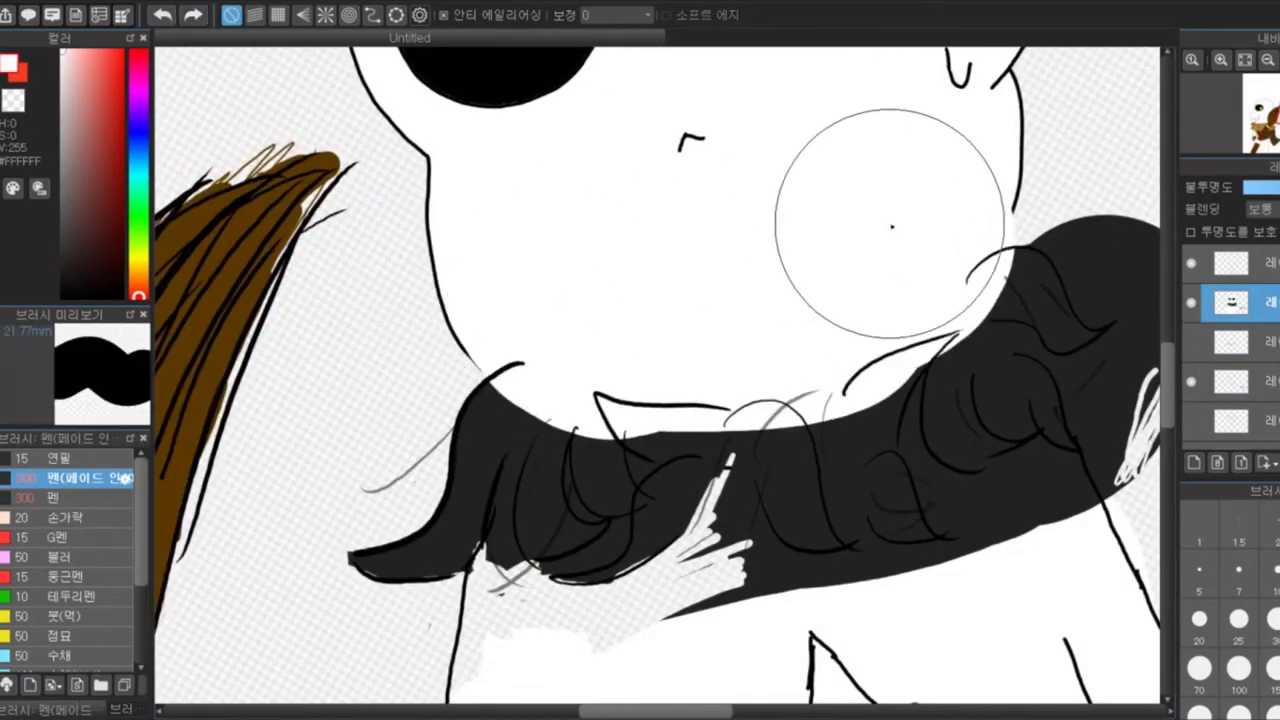
click(1230, 381)
key(ctrl+z)
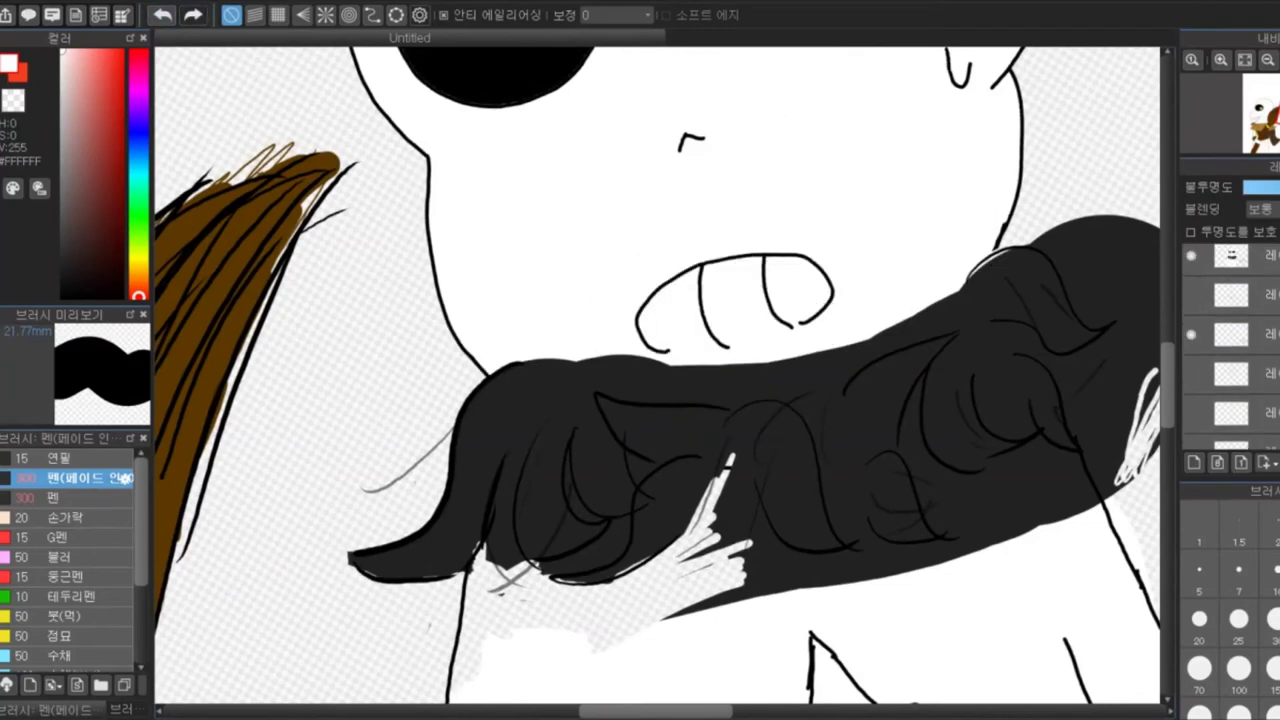
Erase the dark grey overspill along the middle figure's jaw and under the collar with 1.09 mm and 3.63 mm erasers
click(1230, 322)
click(1239, 530)
mouse_move(520, 372)
mouse_down()
mouse_move(688, 365)
mouse_move(530, 370)
mouse_up()
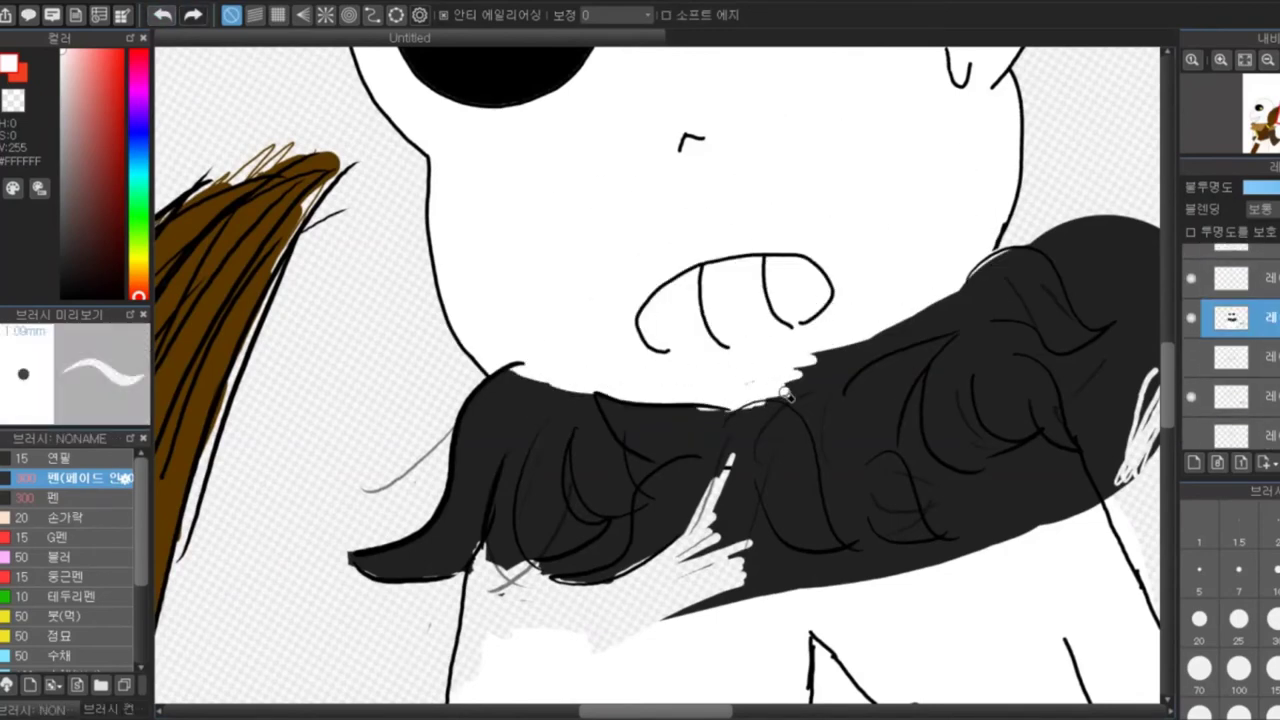
drag(787, 394, 995, 262)
scroll(995, 262, down, 2)
key(bracketright)
mouse_move(894, 470)
mouse_down()
mouse_move(882, 427)
mouse_move(830, 426)
mouse_move(860, 344)
mouse_move(820, 321)
mouse_move(815, 490)
mouse_move(570, 548)
mouse_move(790, 486)
mouse_move(400, 523)
mouse_up()
scroll(870, 340, down, 3)
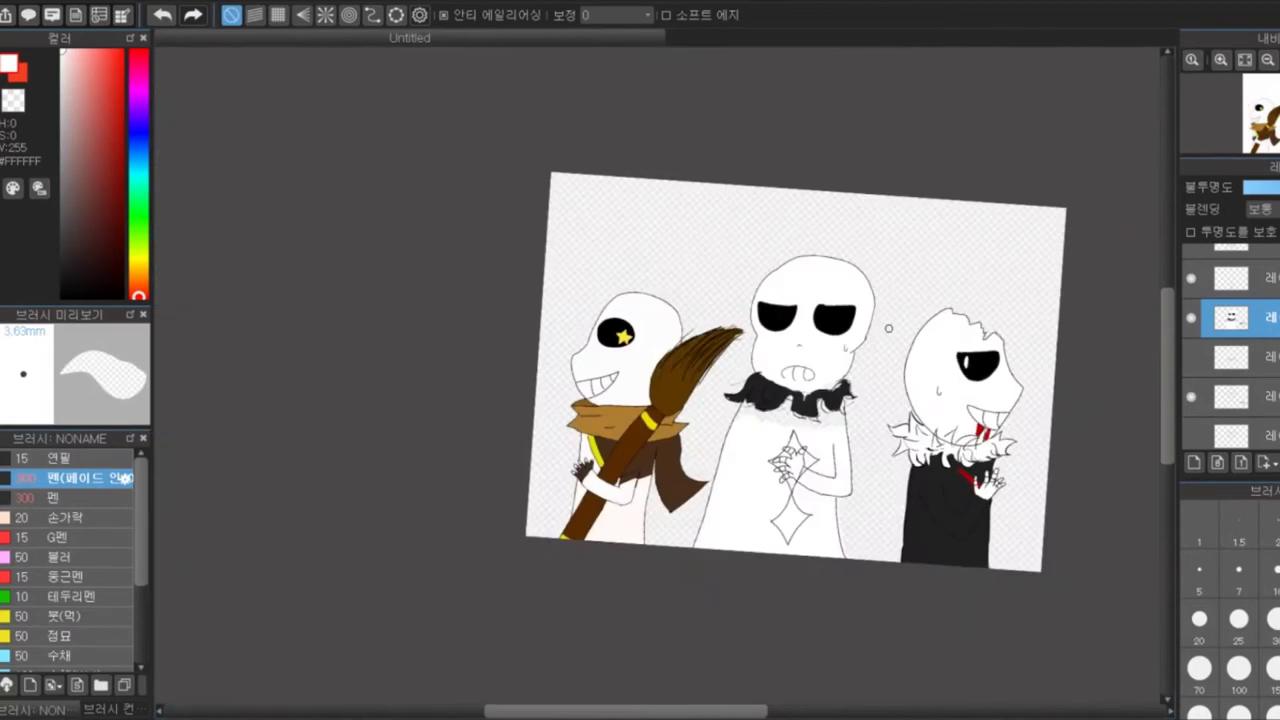
Add thin black strokes at the middle figure's shoulder above the bent arm with the 0.36 mm pen
scroll(888, 327, up, 5)
click(60, 497)
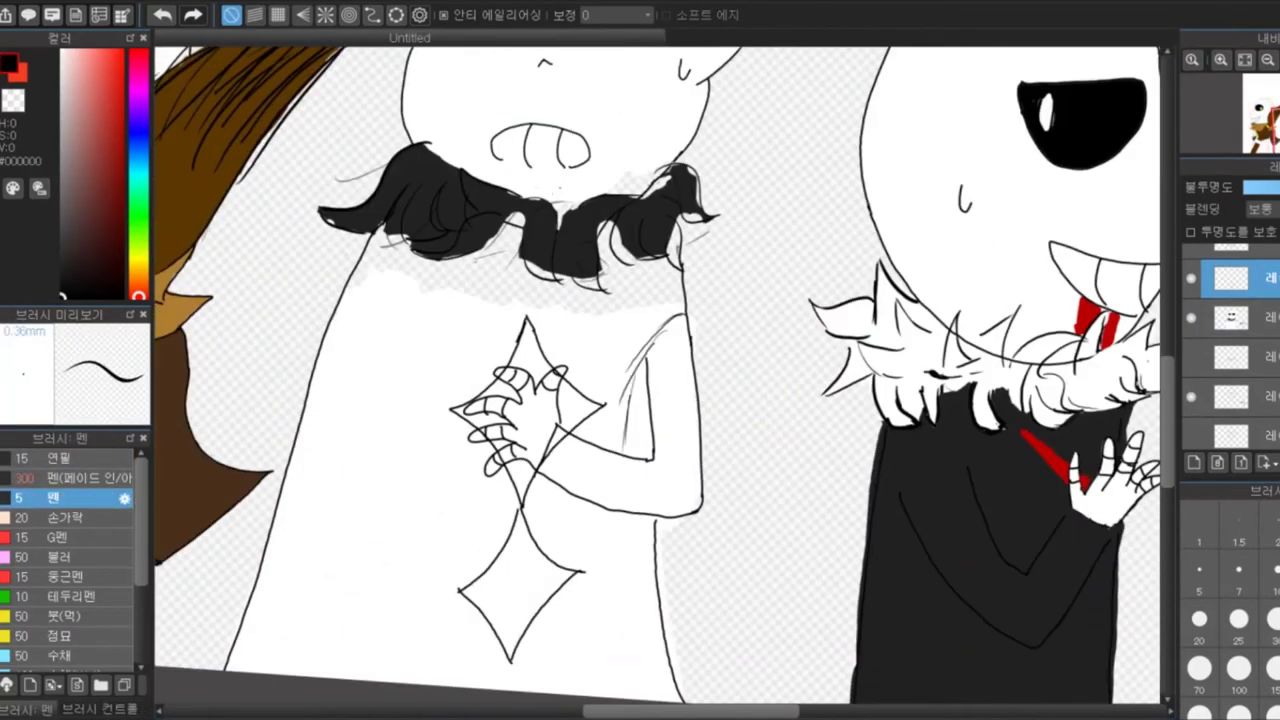
Fill the left figure's scarf with light brown #AE7D30 using the fade pen and erase the overspill at its pointed end
scroll(685, 392, down, 3)
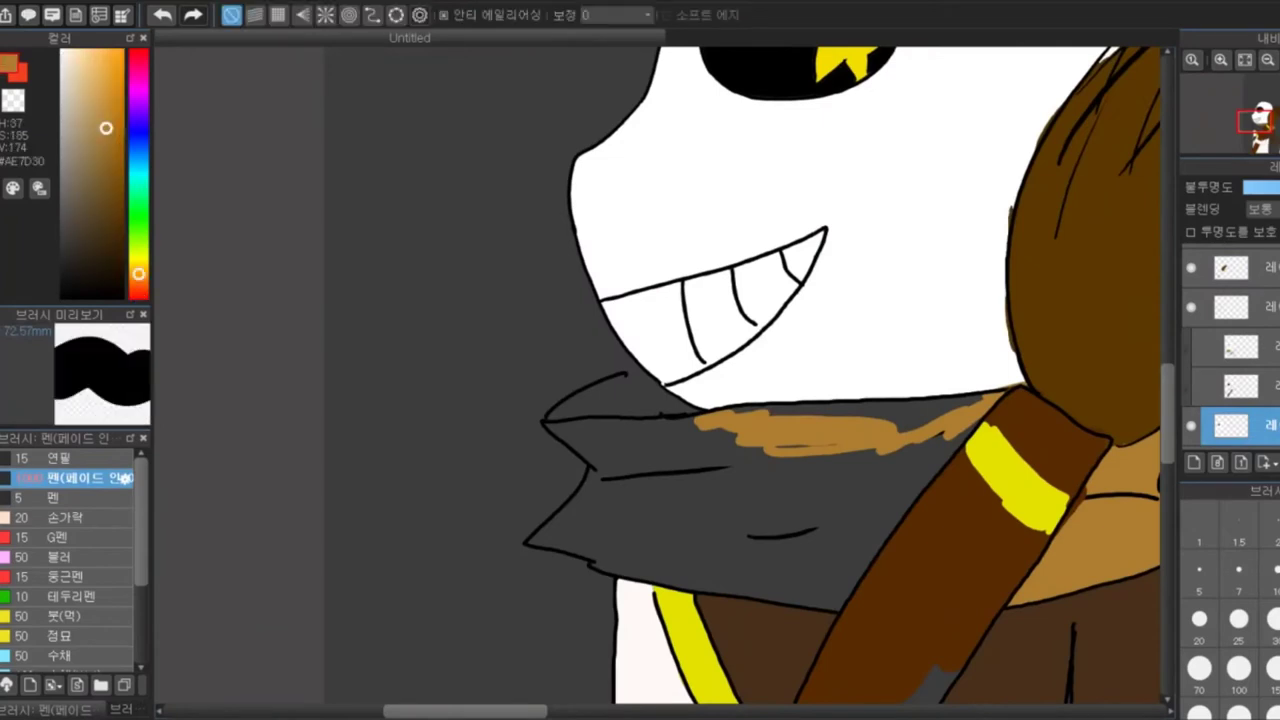
mouse_move(690, 490)
mouse_down()
mouse_move(784, 411)
mouse_move(771, 448)
mouse_move(1102, 546)
mouse_move(729, 470)
mouse_move(615, 476)
mouse_move(541, 541)
mouse_up()
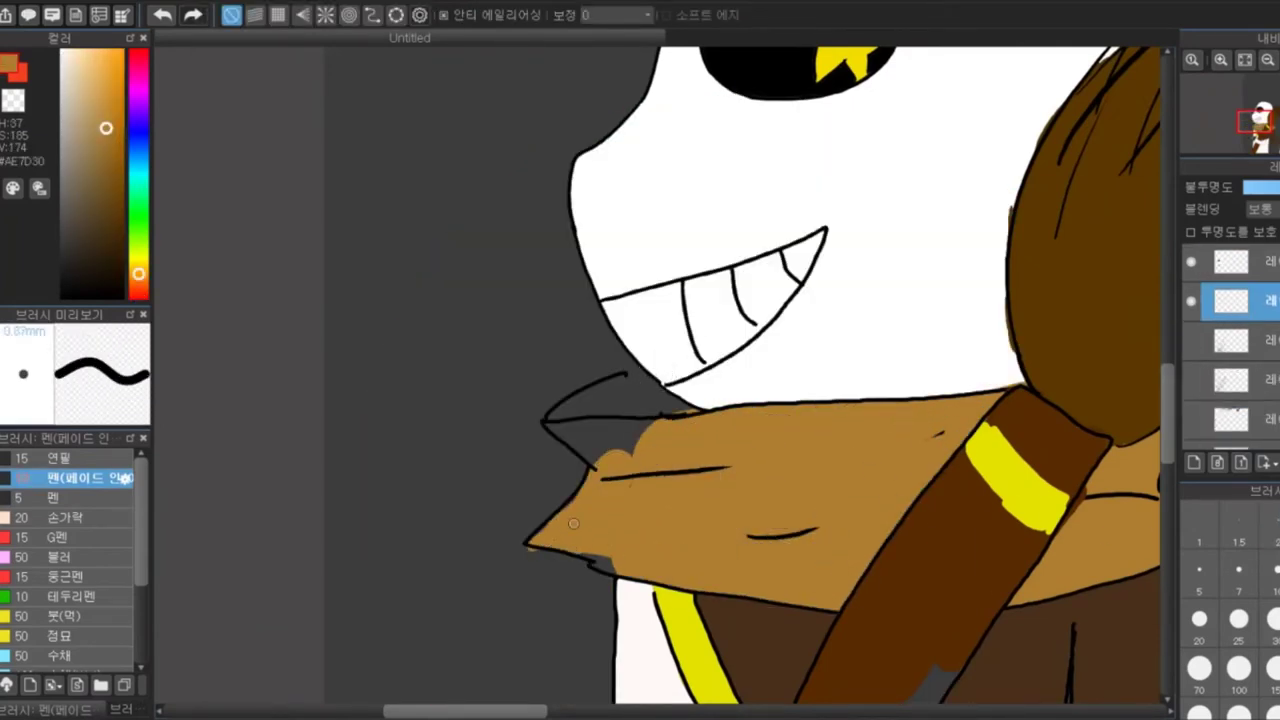
scroll(573, 523, up, 2)
mouse_move(600, 283)
mouse_down()
mouse_move(686, 241)
mouse_move(760, 300)
mouse_up()
key(e)
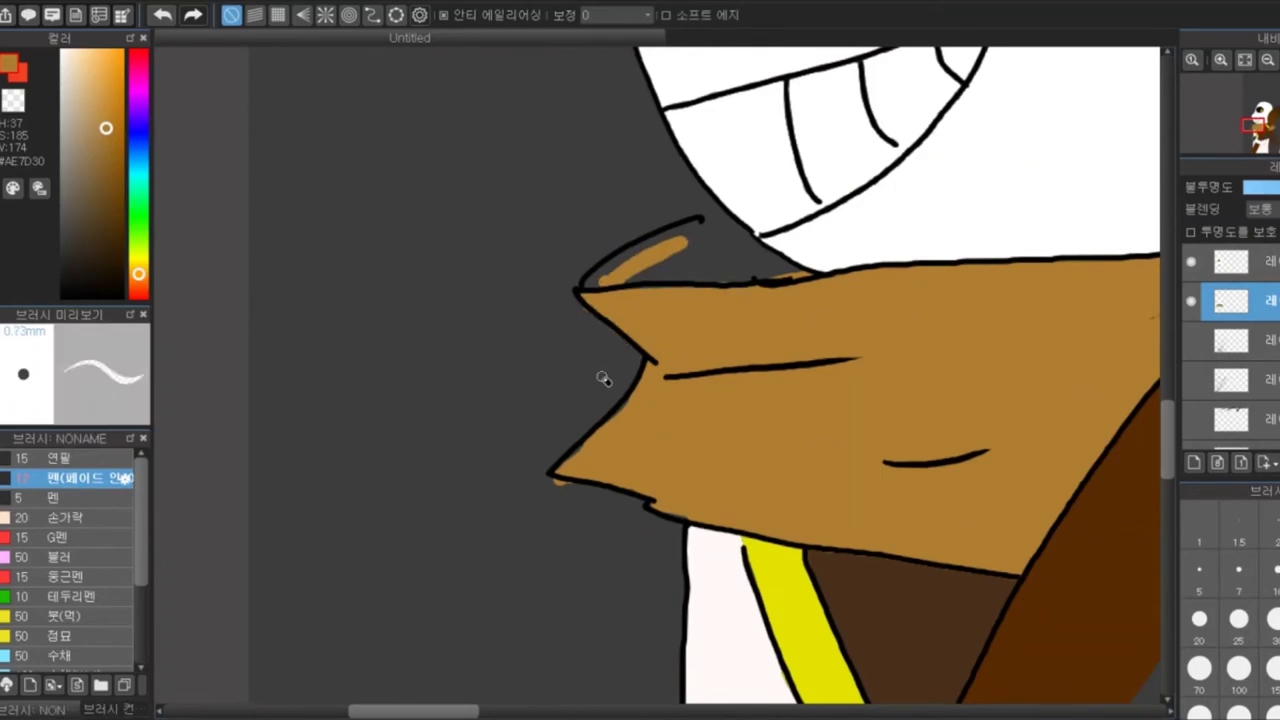
Paint the scarf's folded flap under the left figure's jaw with darker brown #845E23 using the 0.87 mm fade pen
key(b)
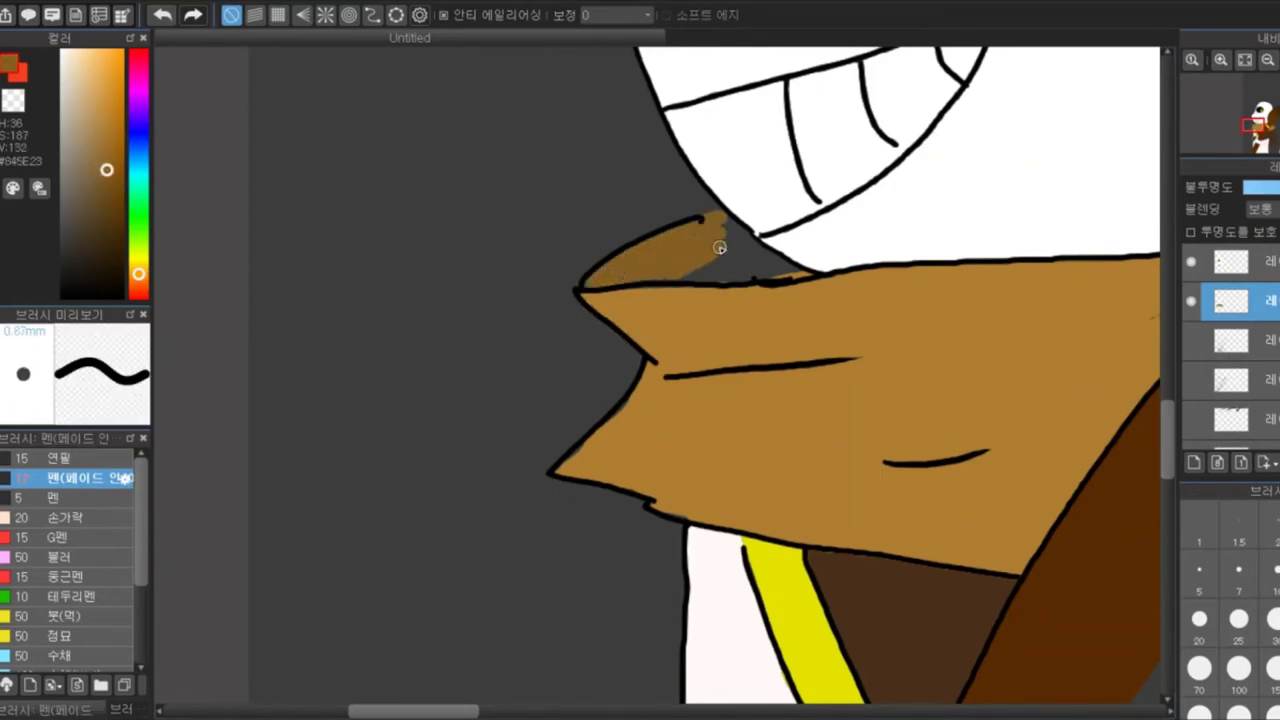
drag(719, 247, 800, 280)
scroll(719, 300, down, 3)
Sample the scarf's #AE7D30 and erase the brown overspill around the scarf's right end with the 0.73 mm eraser
alt+click(786, 271)
scroll(786, 271, up, 2)
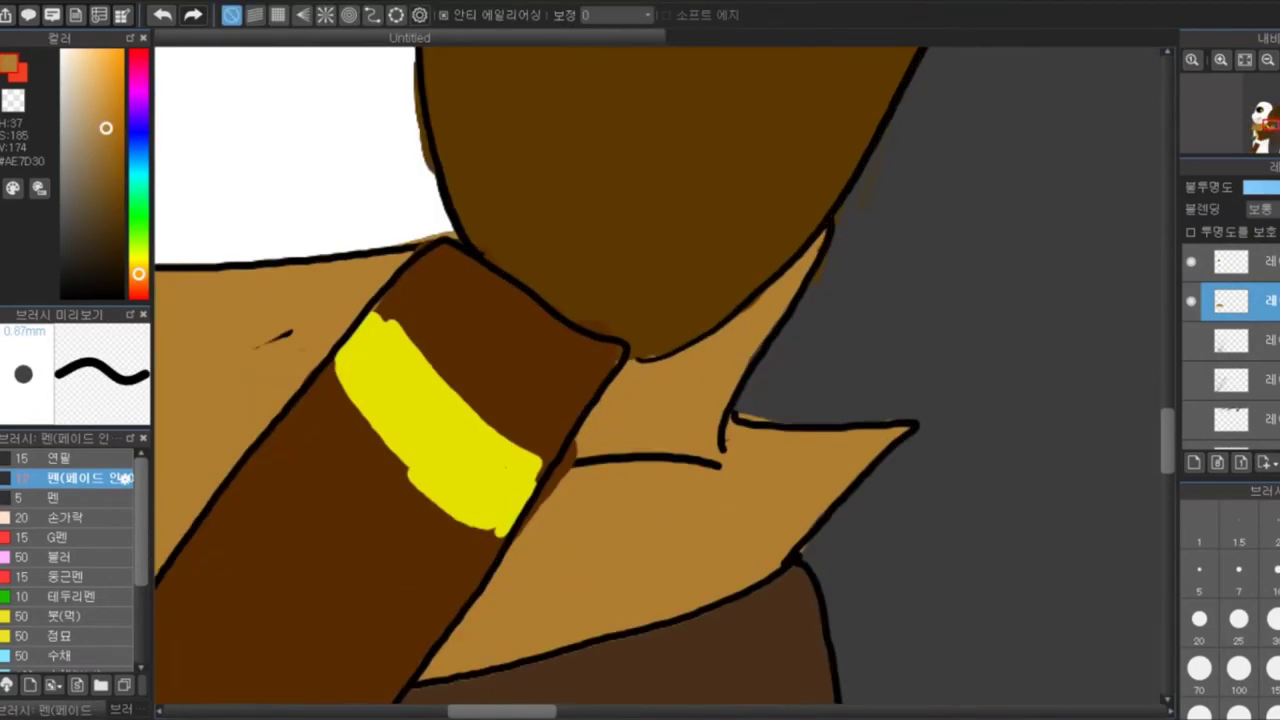
scroll(845, 234, down, 1)
key(e)
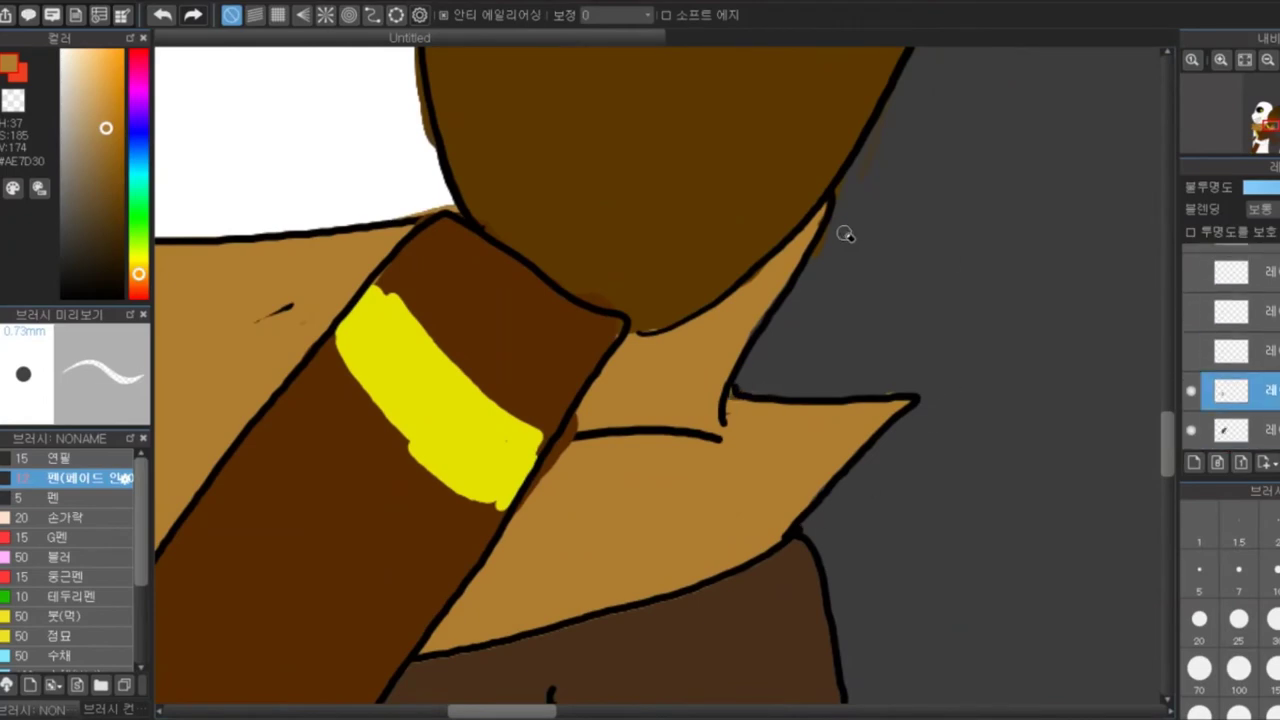
Even out the edges of the yellow band on the paintbrush handle with #E3E200 and the 0.87 mm fade pen
scroll(850, 185, up, 2)
alt+click(860, 300)
key(b)
scroll(614, 249, up, 1)
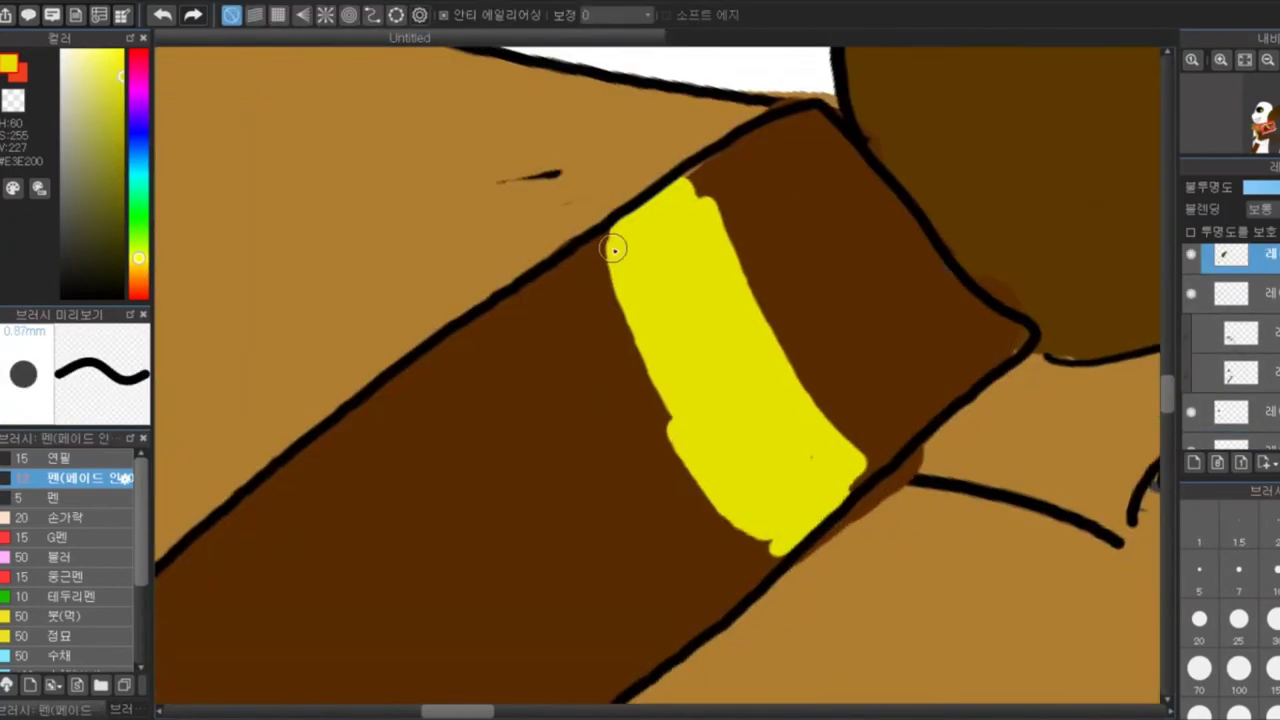
mouse_move(702, 435)
mouse_down()
mouse_move(661, 414)
mouse_move(622, 360)
mouse_move(694, 182)
mouse_move(850, 480)
mouse_up()
Fill the unpainted gap in the giant paintbrush's handle with dark brown #582A00 using the 0.87 mm fade pen
scroll(748, 587, up, 3)
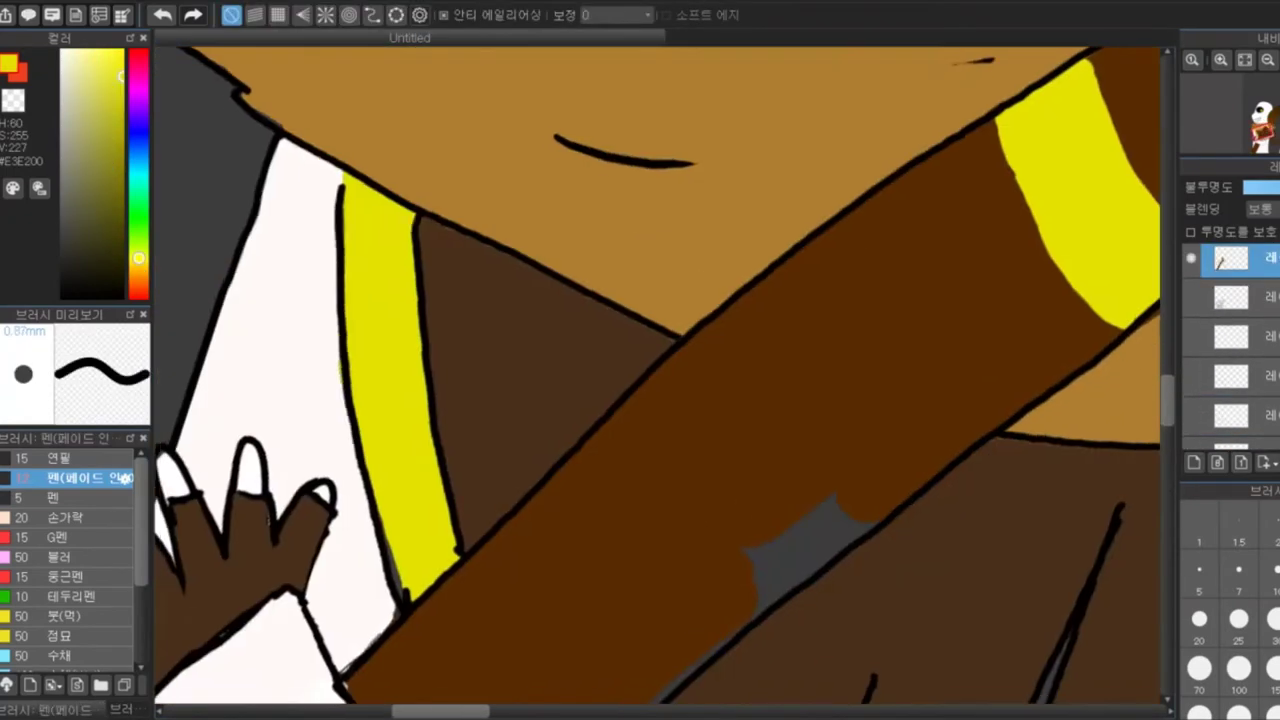
scroll(748, 587, down, 2)
alt+click(765, 580)
scroll(549, 197, up, 3)
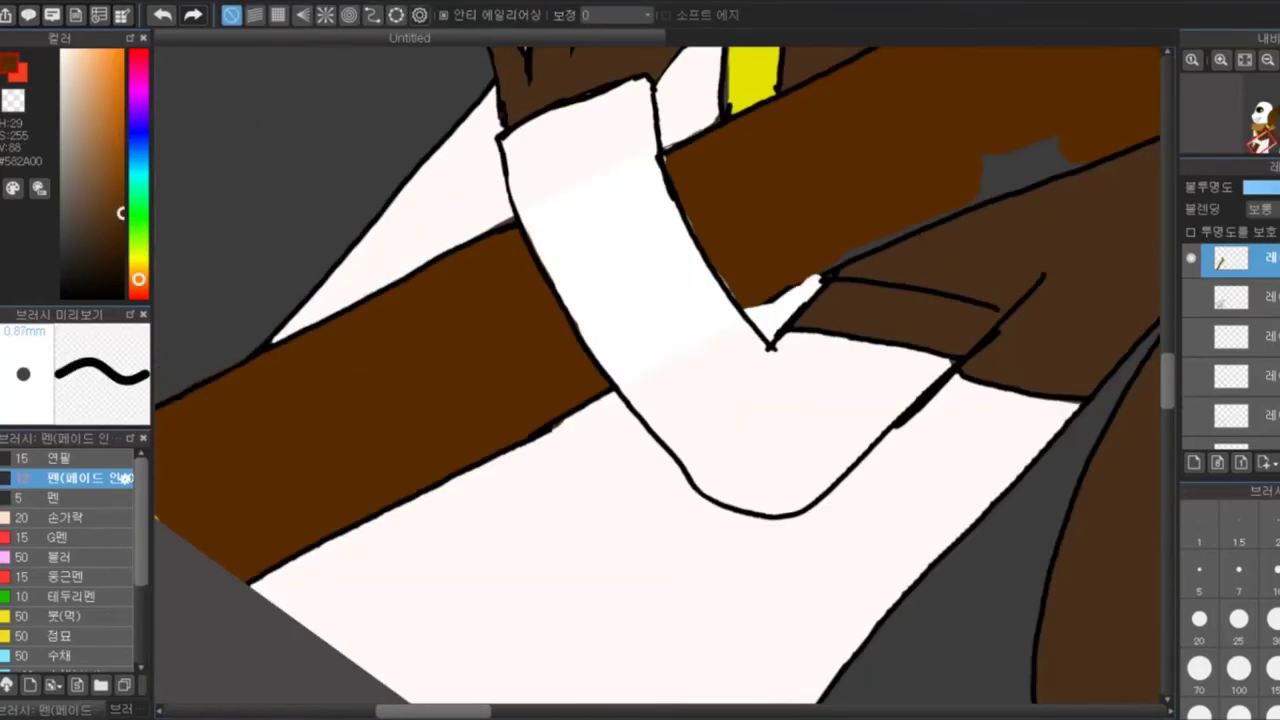
scroll(906, 203, down, 4)
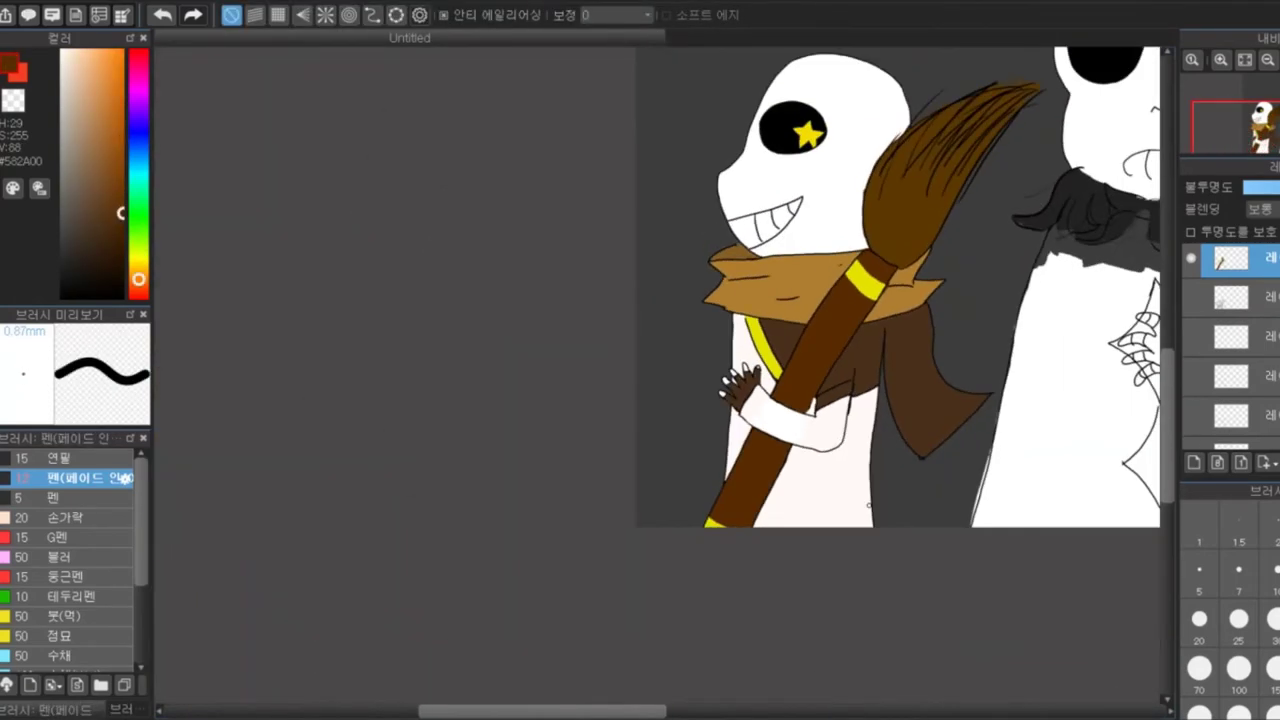
Scale down the right figure's head line art with a transform, apply it and clear the selection
drag(868, 504, 300, 480)
scroll(640, 380, up, 1)
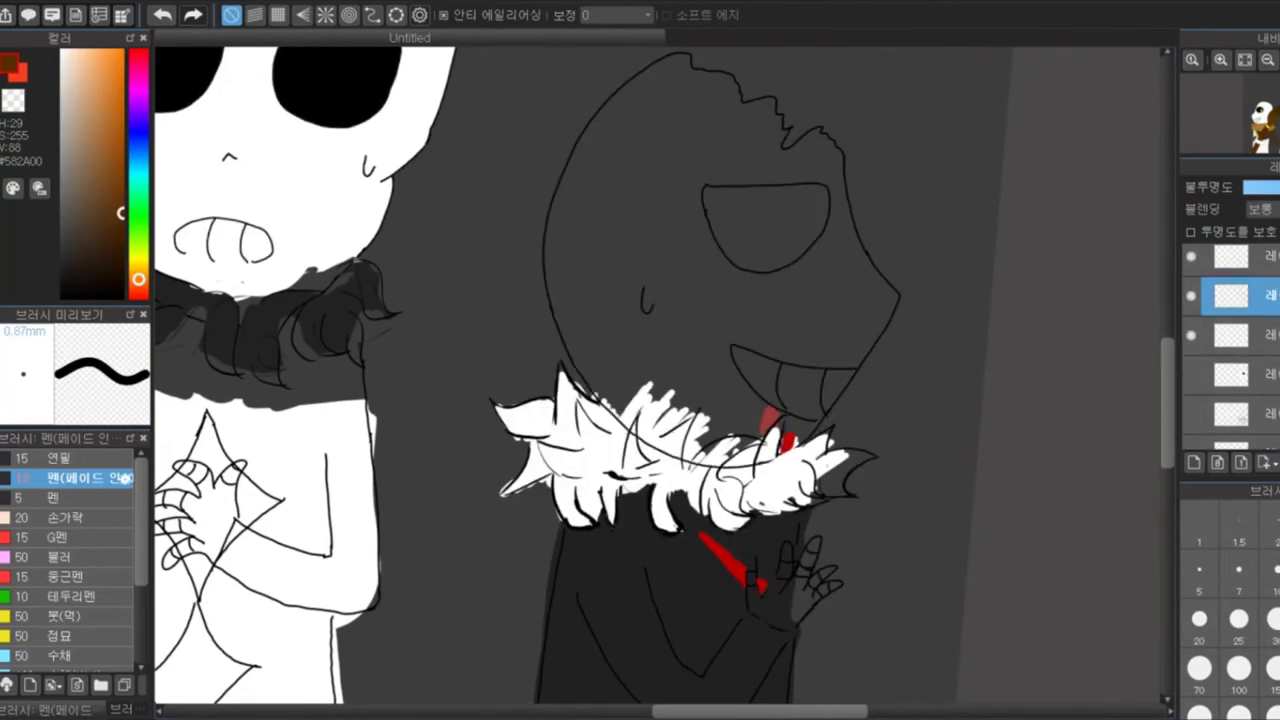
key(ctrl+t)
scroll(934, 134, down, 2)
drag(934, 134, 905, 452)
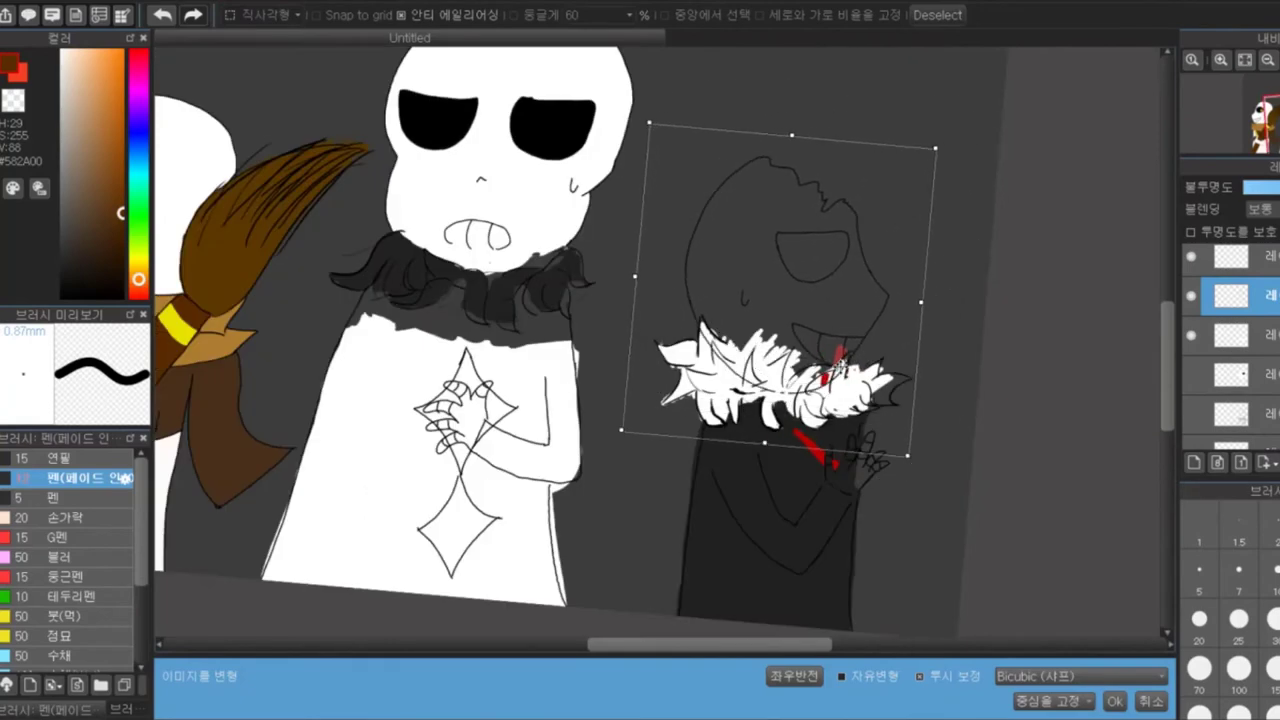
click(1113, 702)
key(ctrl+d)
scroll(665, 380, down, 1)
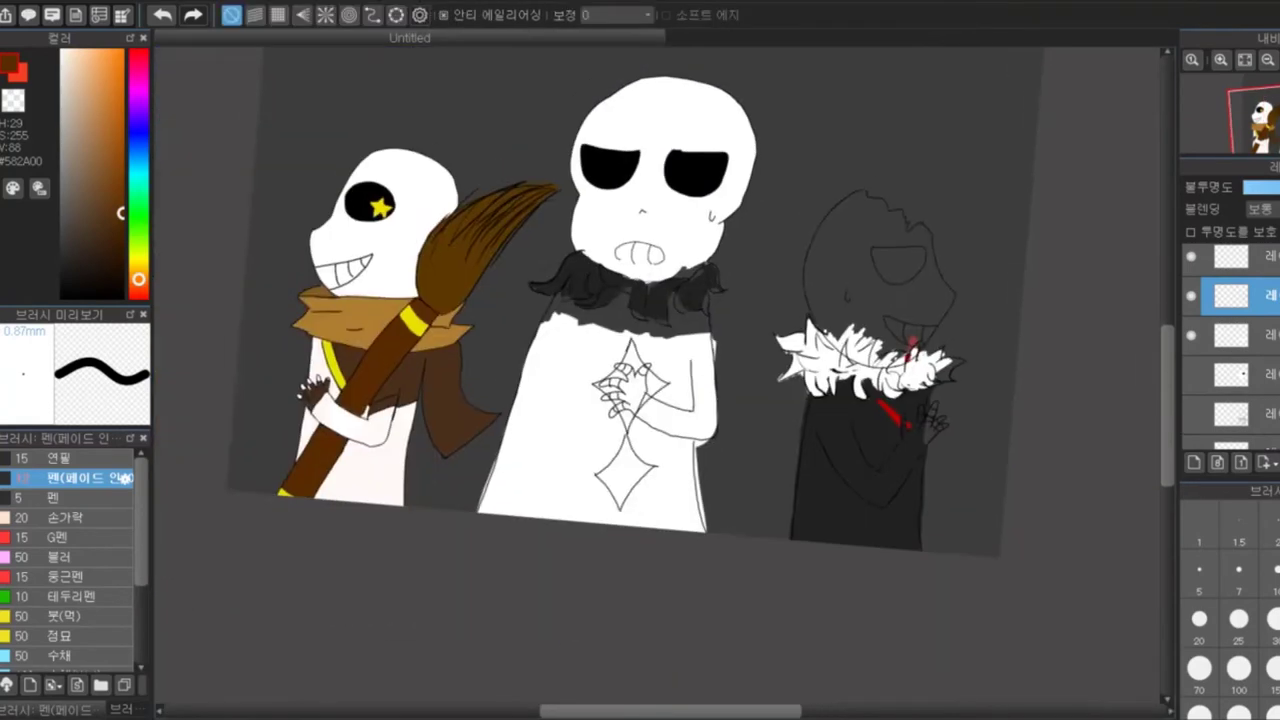
Erase the white overspill along the upper left edge of the right figure's fur collar with the 0.73 mm eraser
scroll(966, 208, up, 2)
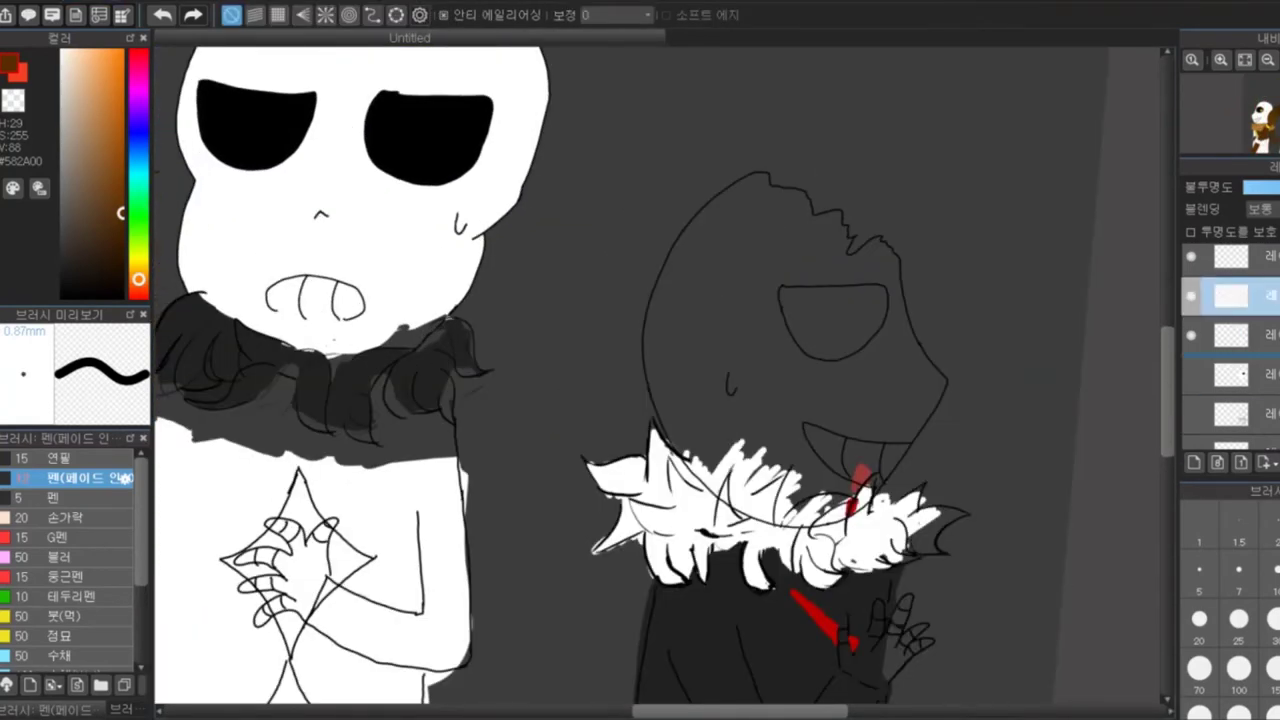
scroll(725, 495, up, 2)
scroll(576, 462, up, 3)
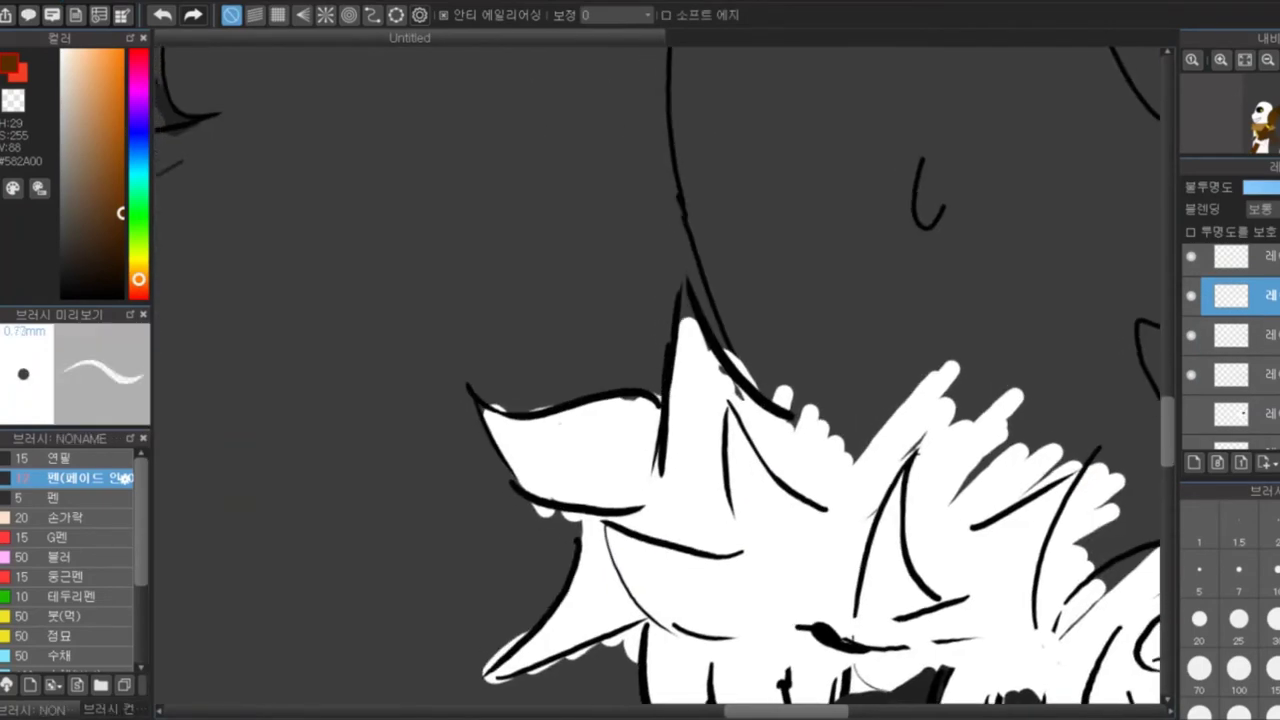
drag(986, 523, 766, 380)
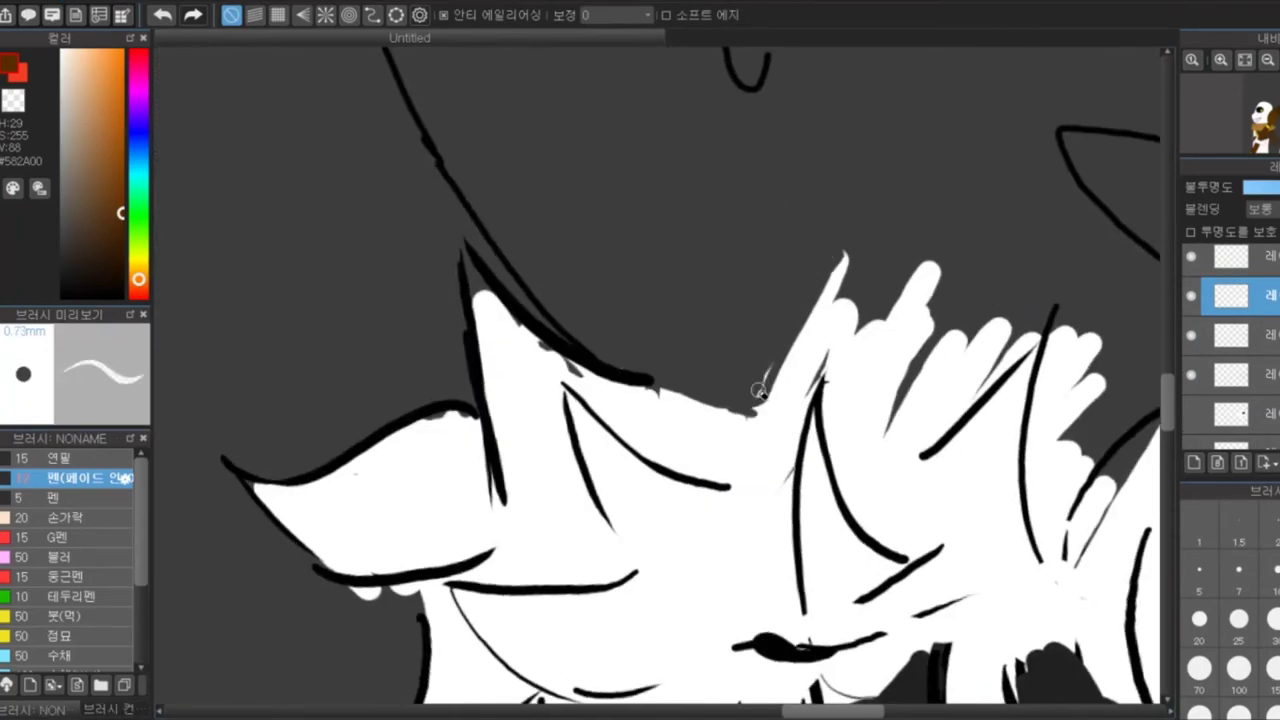
scroll(766, 380, up, 3)
scroll(457, 449, down, 3)
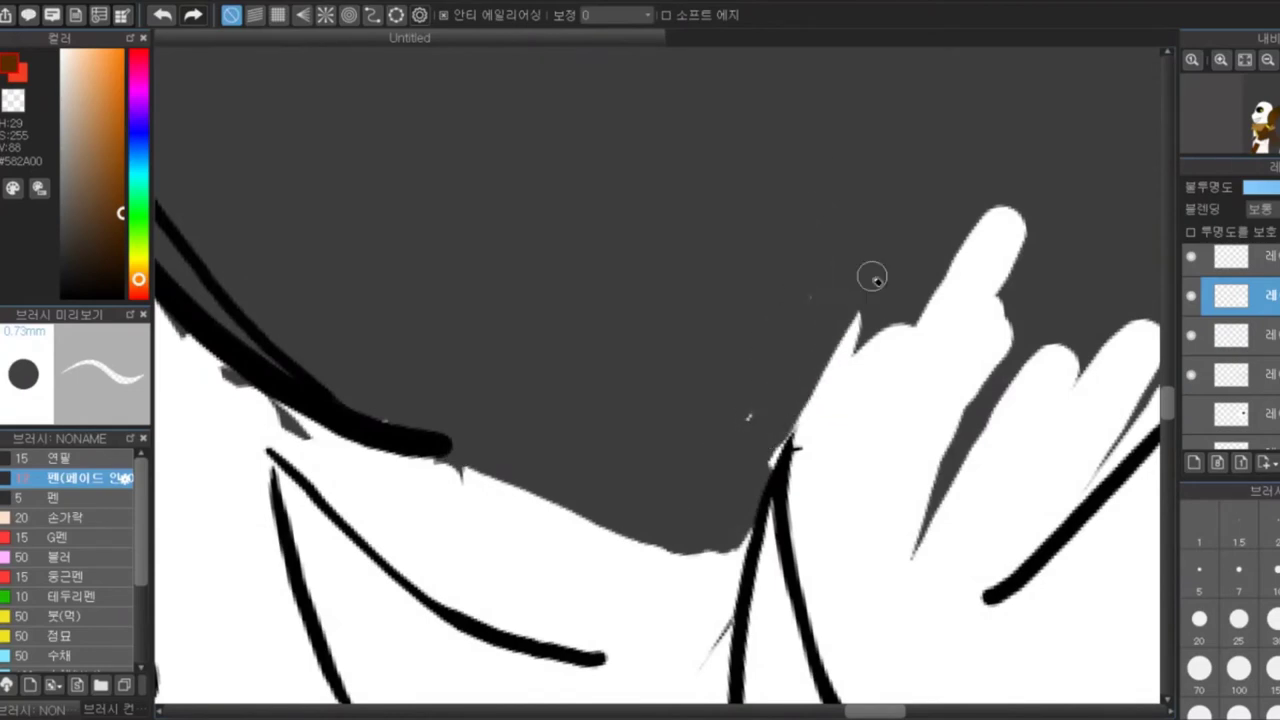
scroll(1057, 214, down, 2)
scroll(1035, 522, up, 3)
Trim the white between the collar's upper central tufts into pointed shapes with the 1.09 mm eraser
mouse_move(580, 537)
mouse_down()
mouse_move(654, 374)
mouse_move(626, 554)
mouse_move(560, 610)
mouse_up()
mouse_move(860, 480)
mouse_down()
mouse_move(915, 395)
mouse_move(890, 470)
mouse_up()
scroll(777, 134, down, 3)
drag(830, 310, 794, 395)
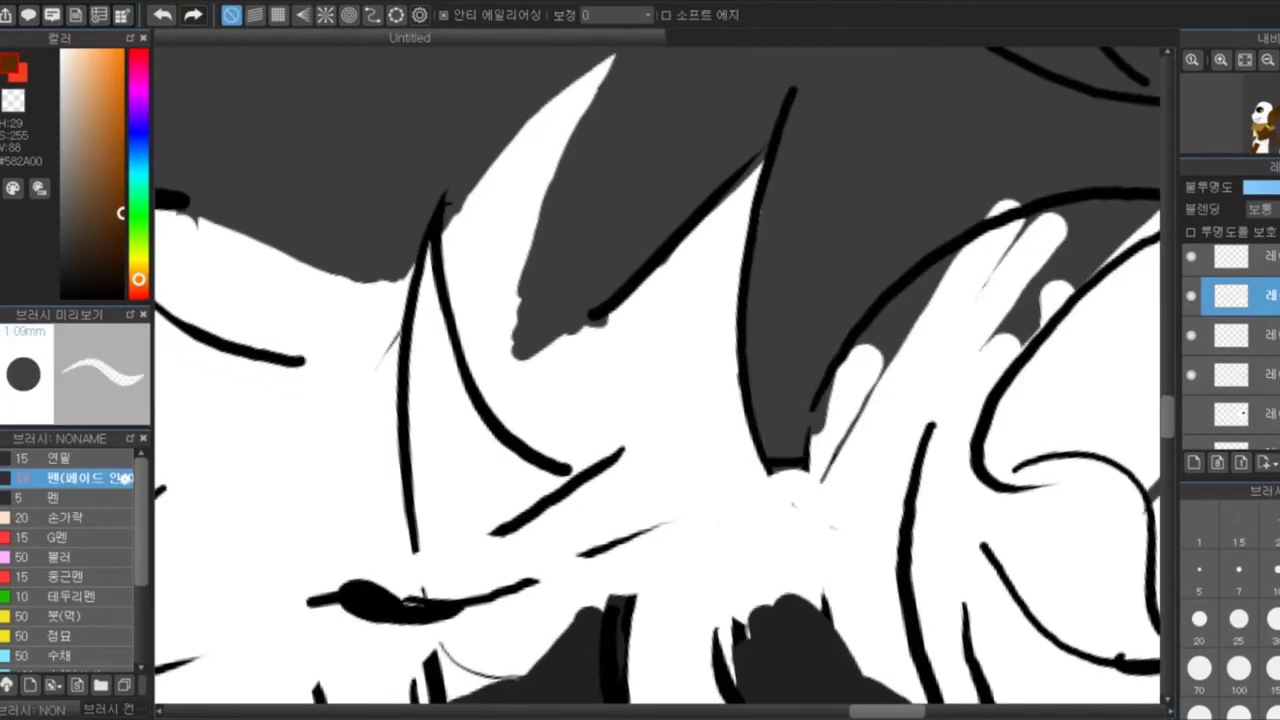
scroll(794, 395, up, 3)
scroll(679, 223, down, 1)
Erase the white overspill around the collar's left and lower left tufts with the 1.09 mm eraser
drag(628, 412, 757, 357)
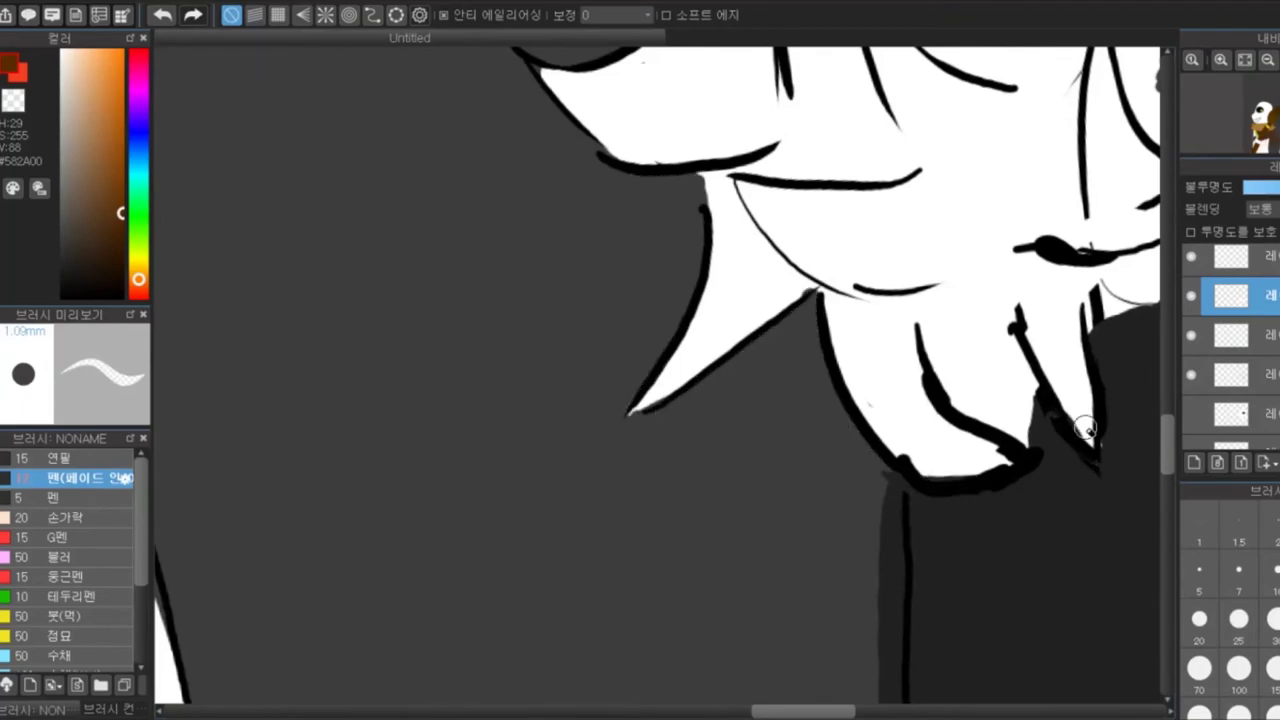
scroll(1085, 428, down, 2)
mouse_move(820, 317)
mouse_down()
mouse_move(871, 403)
mouse_move(790, 408)
mouse_up()
scroll(871, 403, up, 3)
scroll(871, 403, down, 3)
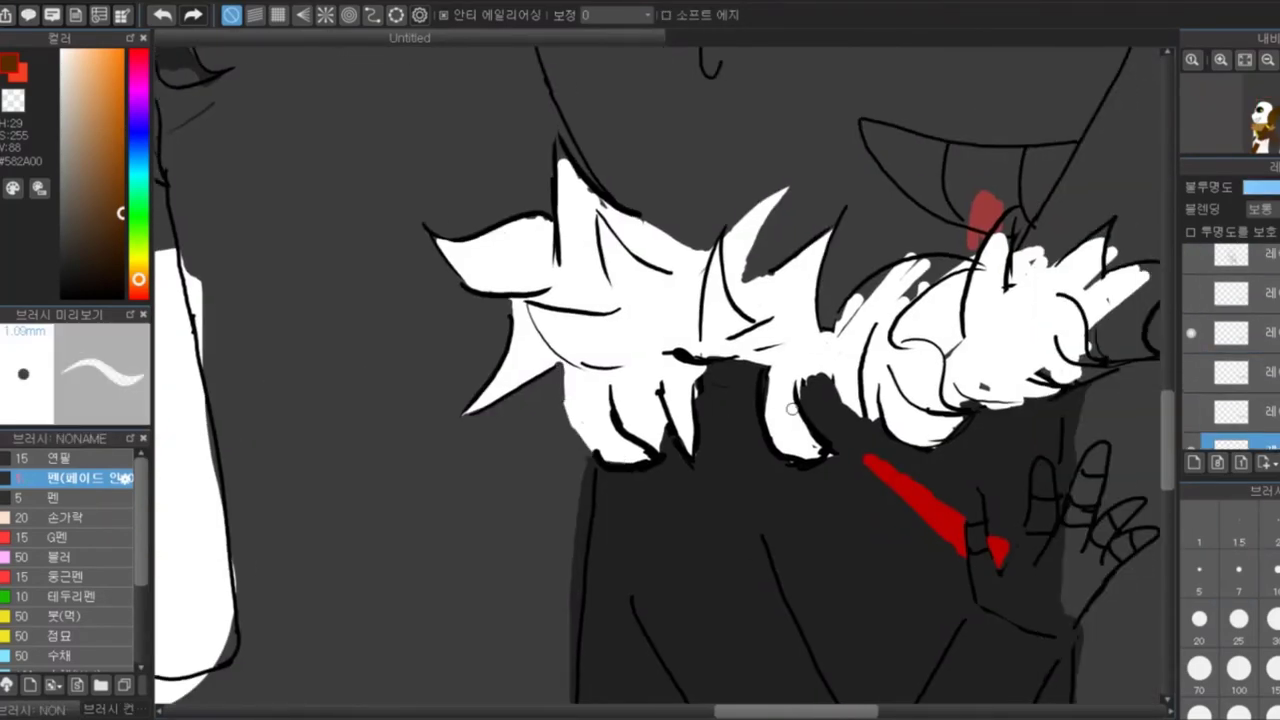
Erase the thick black outlines beneath the right figure's lower collar tufts with the 1.09 mm eraser
drag(588, 452, 642, 462)
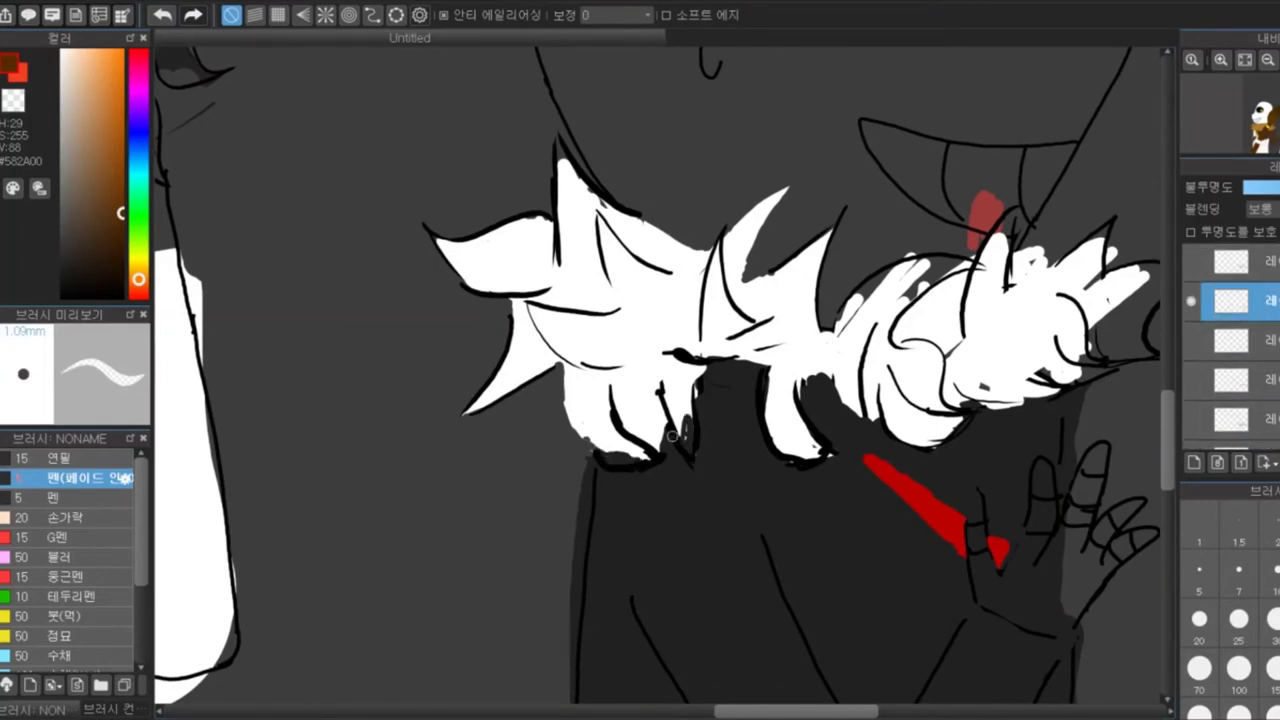
drag(785, 462, 962, 440)
click(1230, 246)
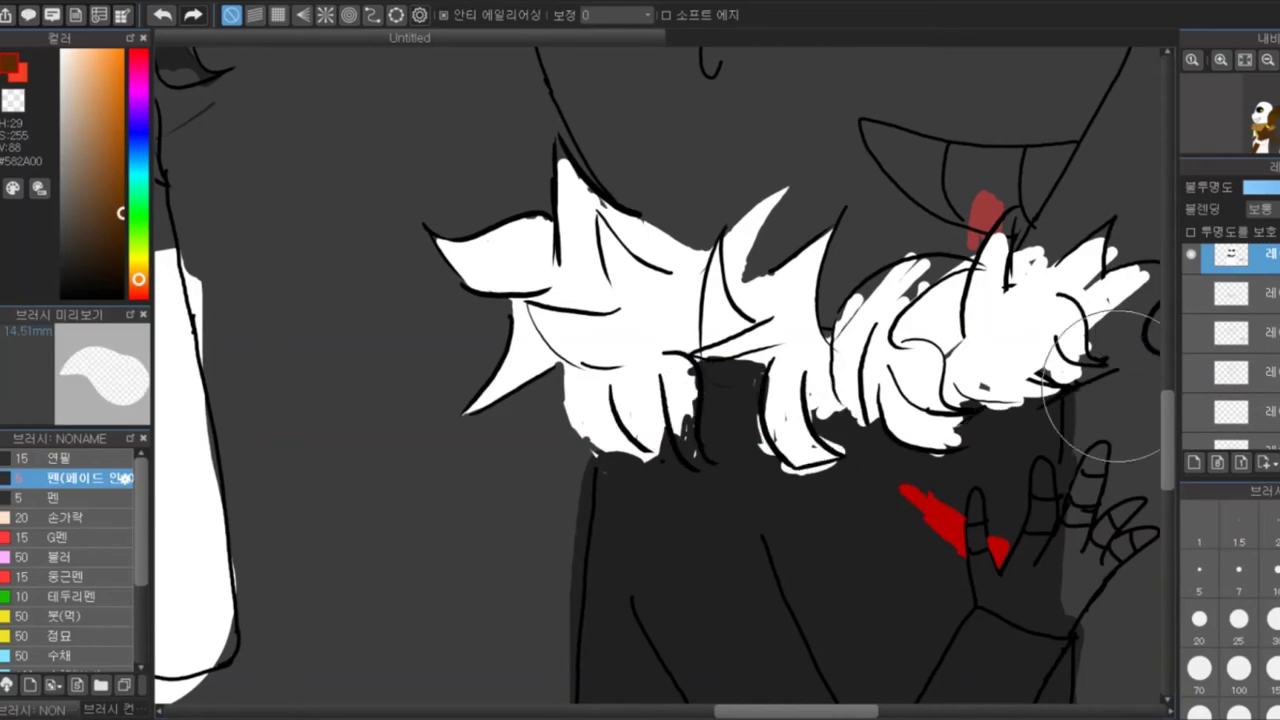
Draw new black tuft outlines along the collar's lower edge and right end with the 0.36 mm pen
click(1230, 370)
click(48, 497)
drag(784, 416, 734, 476)
scroll(734, 476, up, 2)
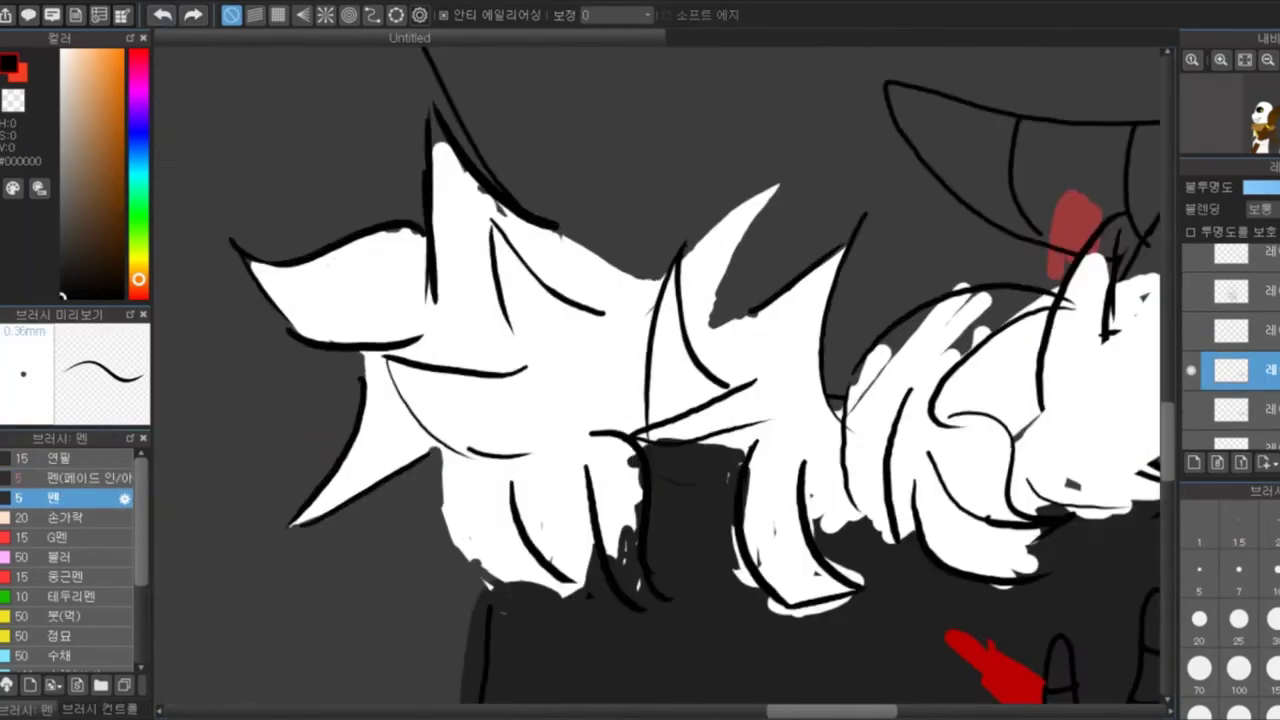
scroll(734, 476, down, 2)
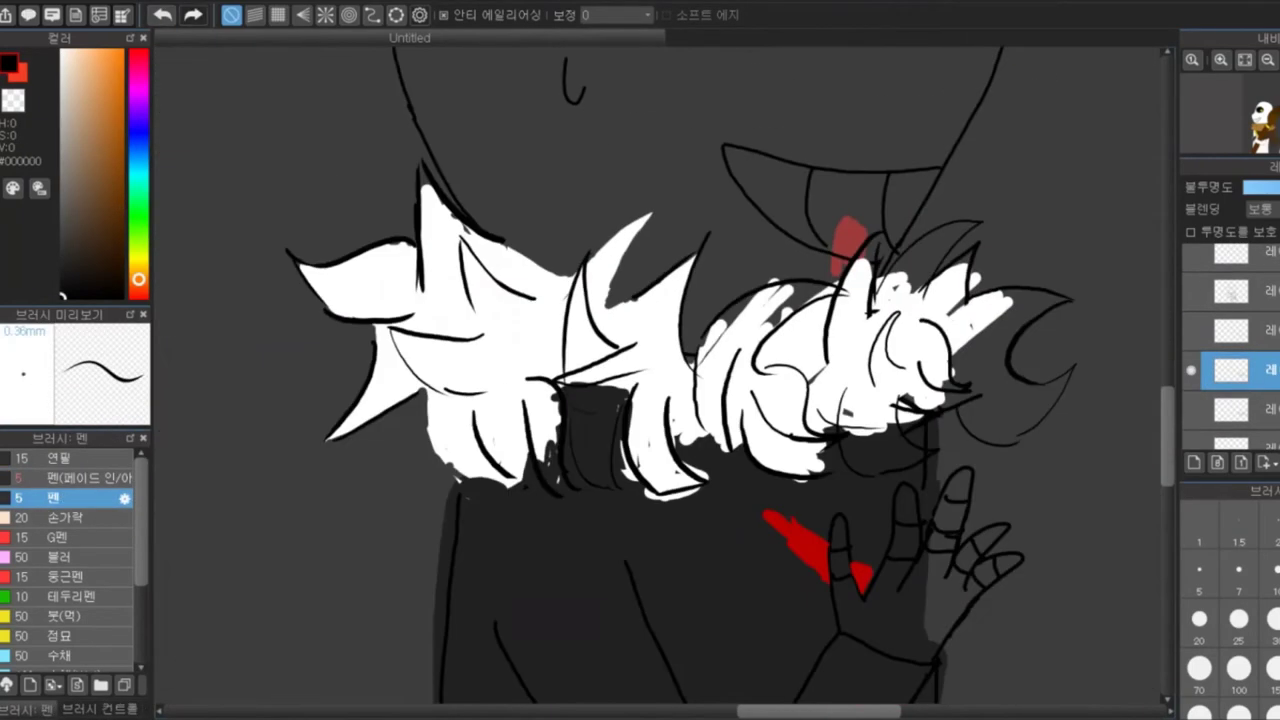
Add thin black tufts at the collar's lower left and upper centre plus inner fur strokes with the 0.36 mm pen
scroll(660, 380, up, 2)
scroll(660, 380, down, 3)
scroll(594, 323, up, 3)
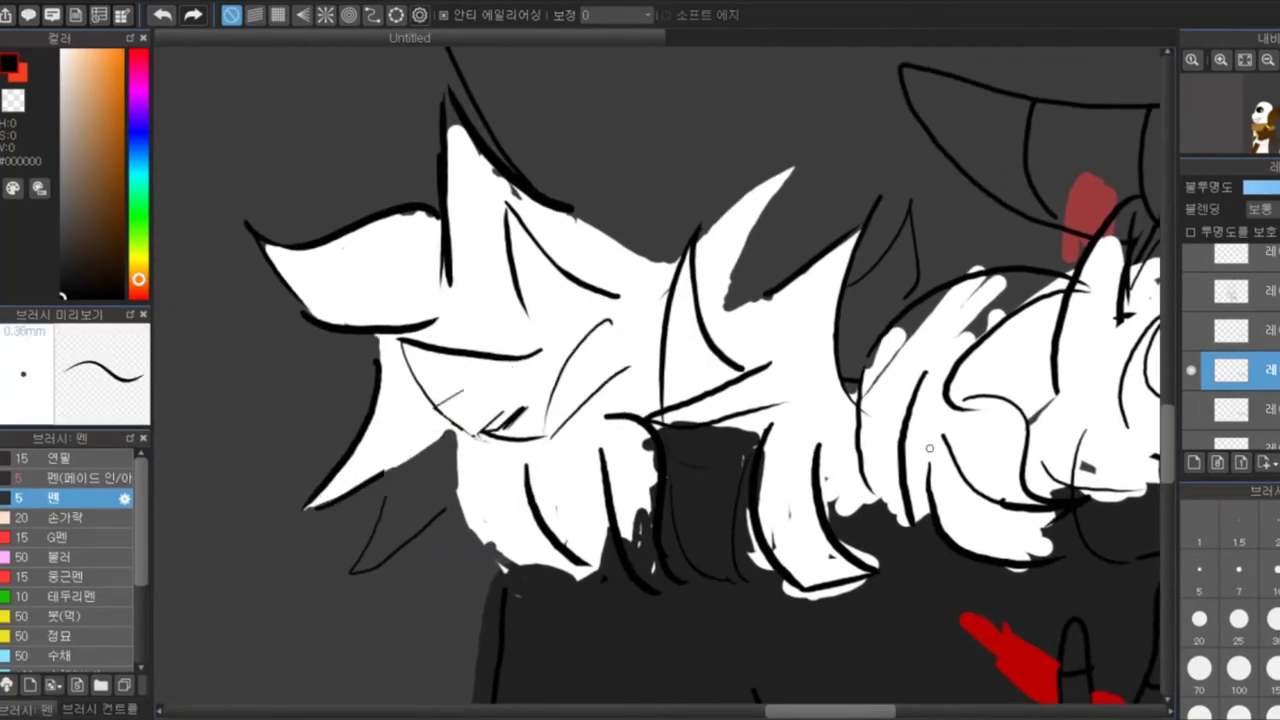
scroll(993, 317, down, 1)
Fill the new lower left and lower central collar tufts with white #FFFFFF using 0.36 mm and 3.63 mm pens
scroll(600, 340, up, 2)
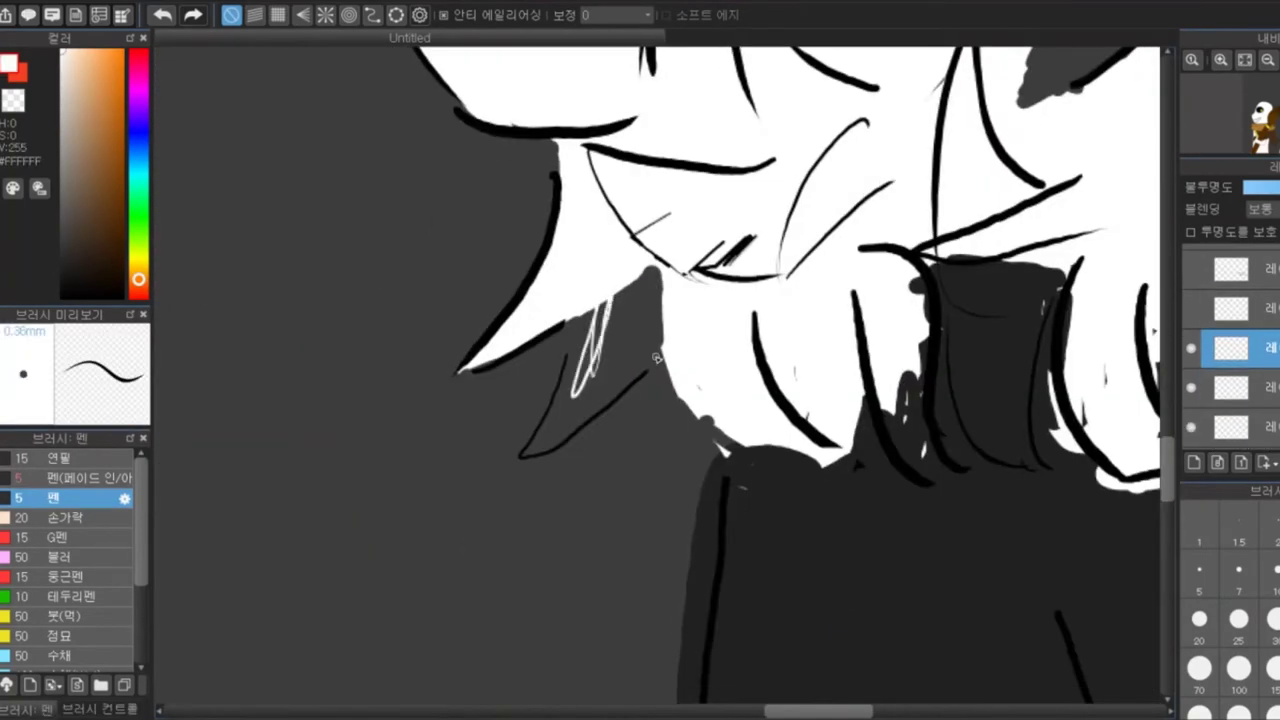
mouse_move(600, 300)
mouse_down()
mouse_move(570, 420)
mouse_move(653, 285)
mouse_move(654, 374)
mouse_up()
drag(1000, 280, 957, 349)
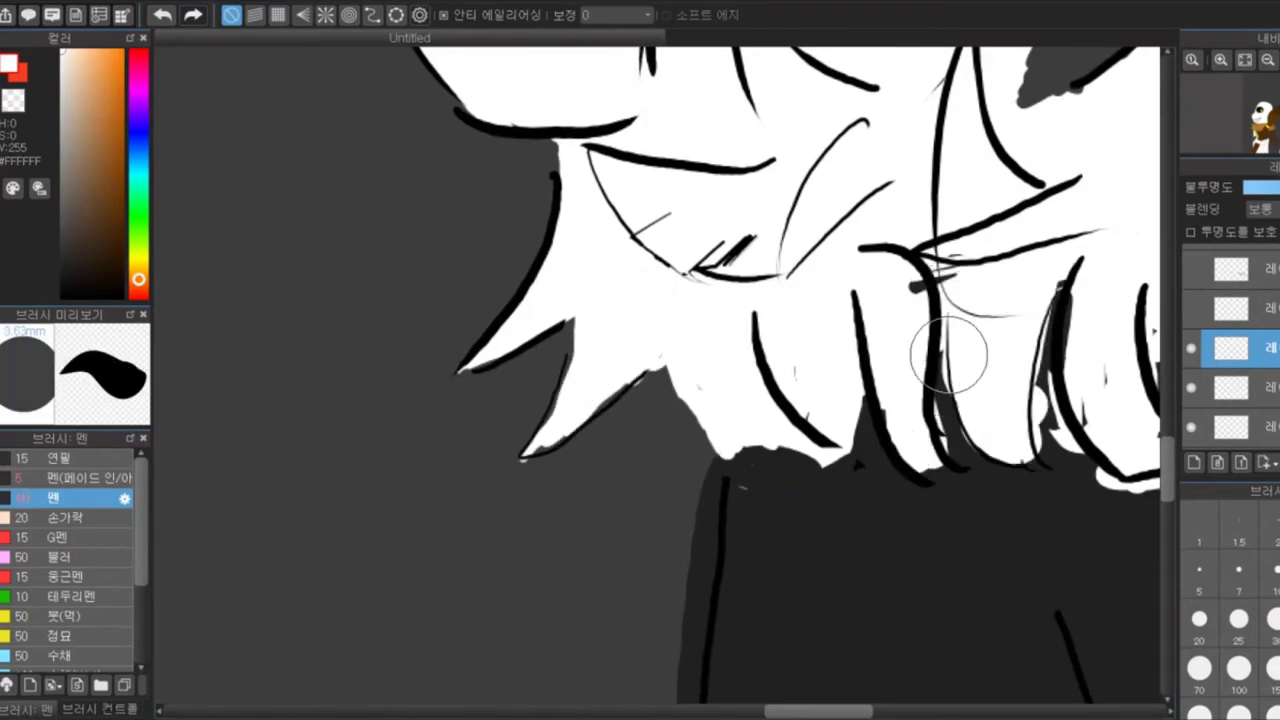
Paint the collar's new upper central tuft and right end white #FFFFFF with the 3.63 mm pen
scroll(957, 349, down, 2)
drag(760, 300, 870, 380)
drag(880, 300, 760, 500)
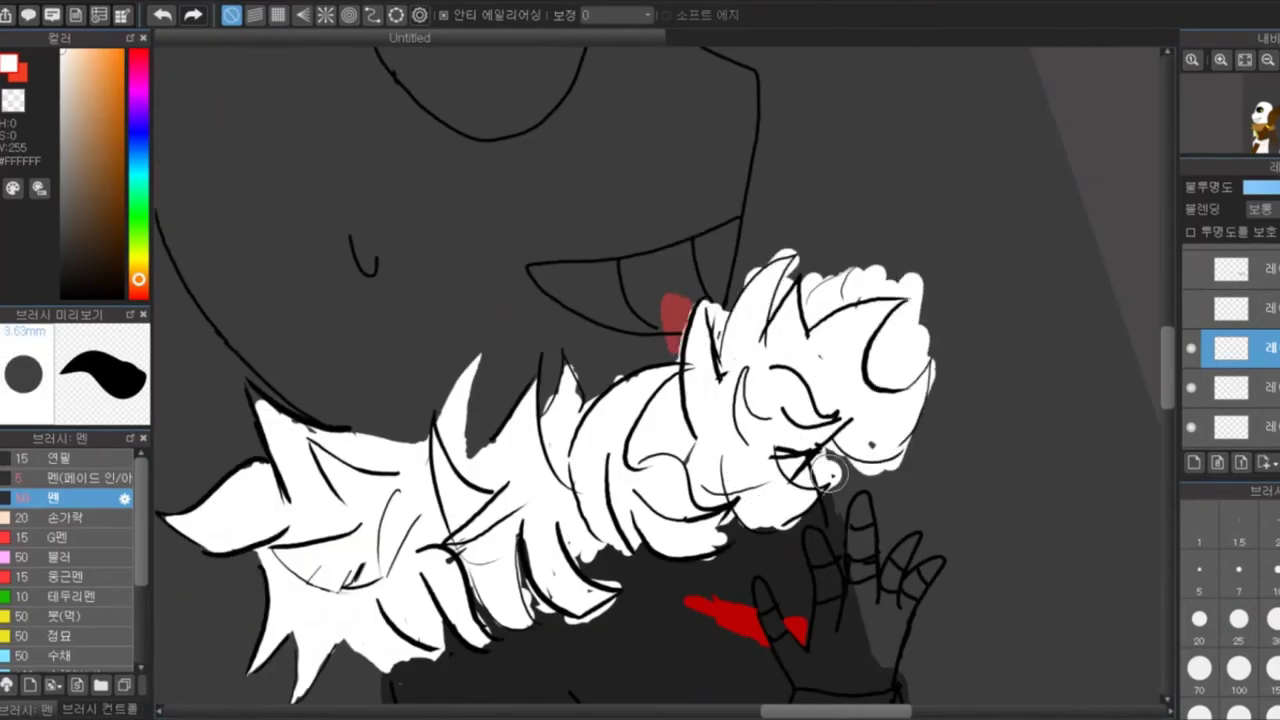
drag(840, 460, 740, 540)
Erase the white overspill along the collar's lower edge on both white fill layers with the 0.87 mm eraser
scroll(494, 414, up, 3)
drag(530, 708, 452, 519)
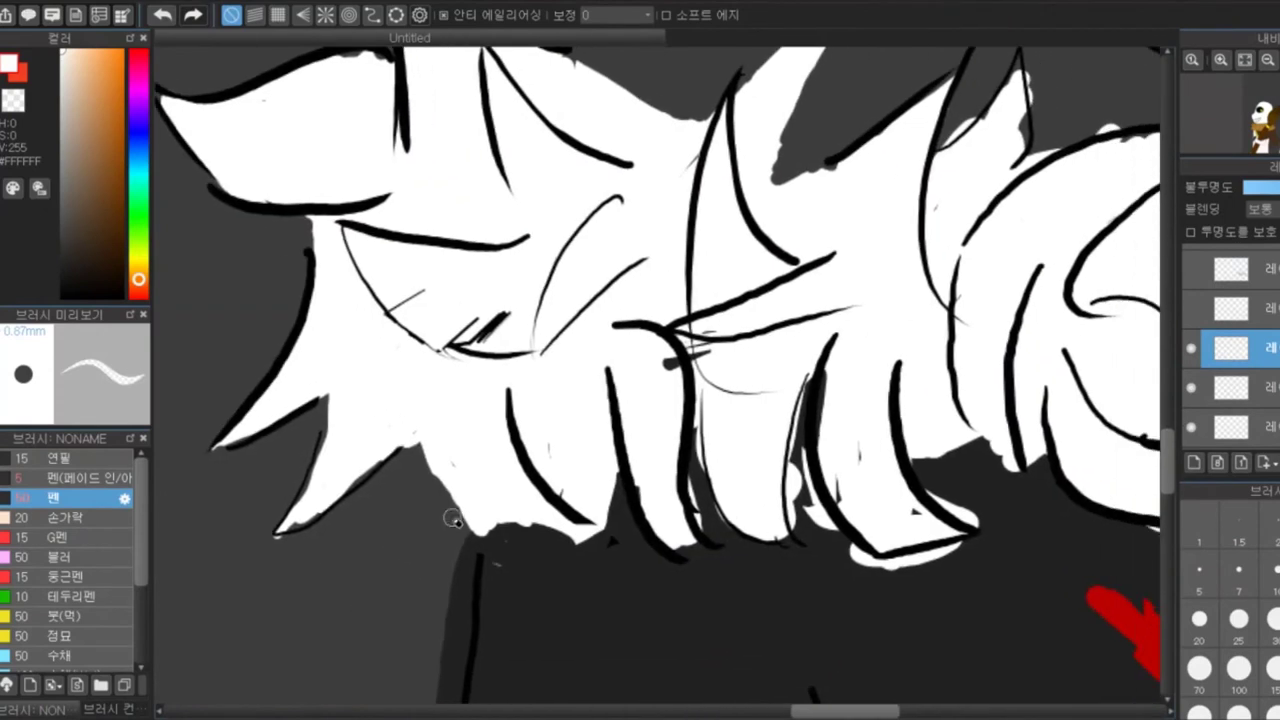
key(ctrl+Down)
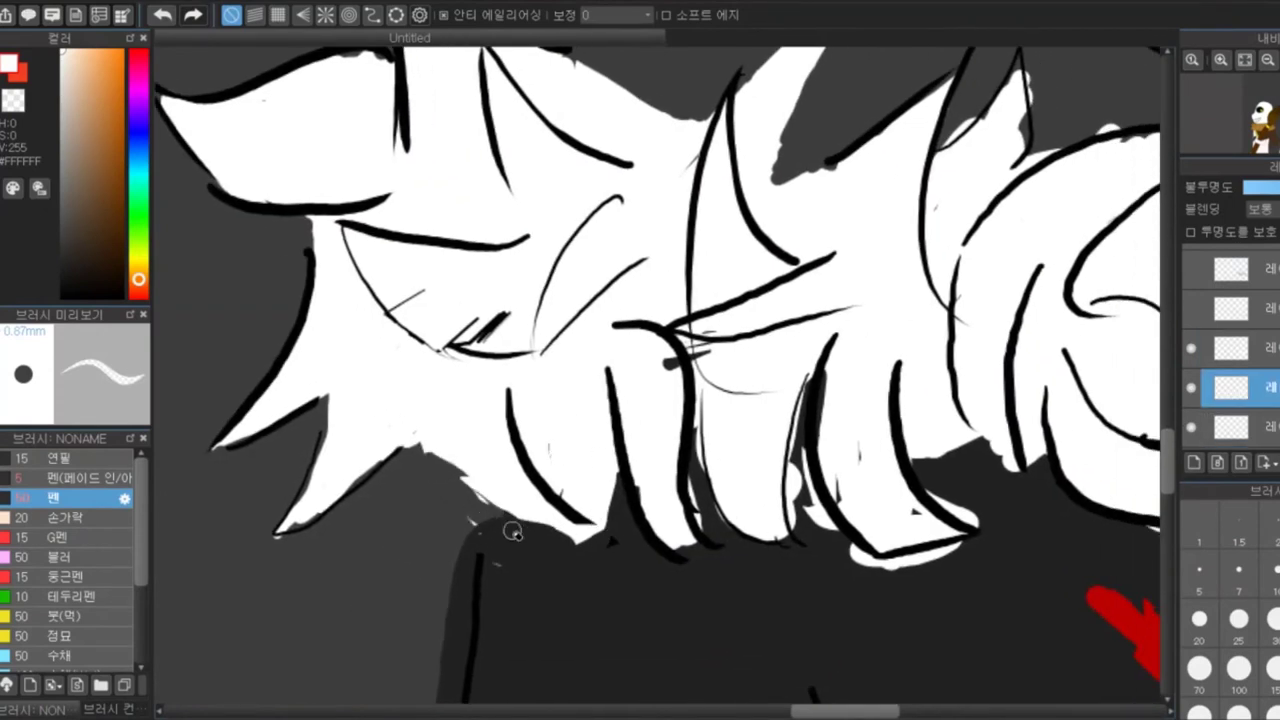
key(ctrl+Up)
drag(708, 452, 724, 530)
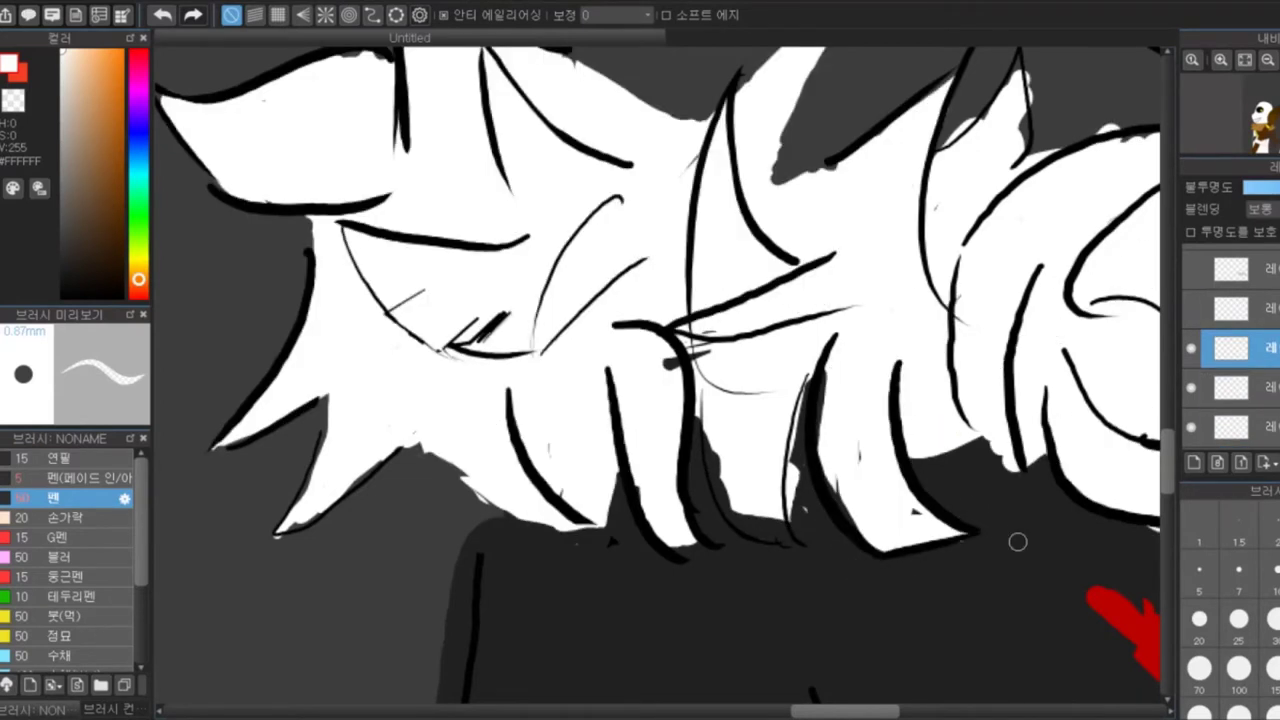
key(bracketleft)
key(ctrl+Down)
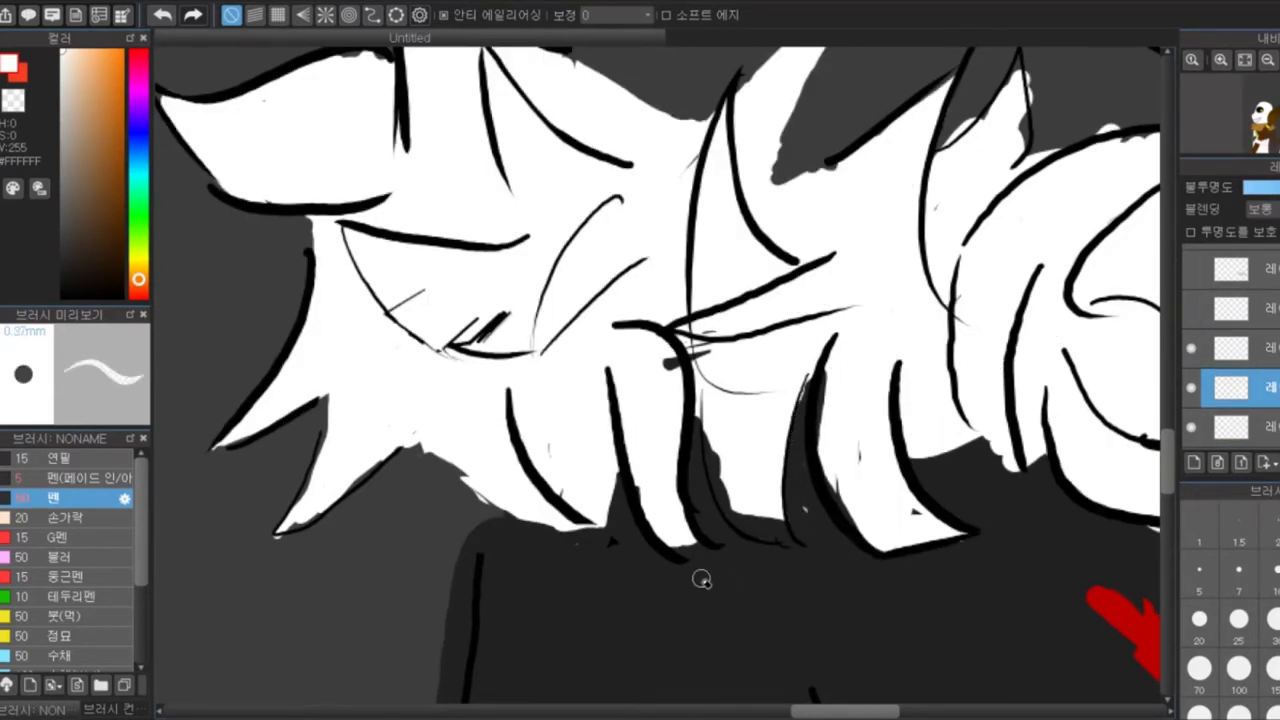
key(ctrl+Up)
Erase the white overspill around the right figure's upper collar tufts with the 0.87 mm eraser, alternating between the white fill layers
scroll(1040, 458, down, 3)
scroll(840, 322, up, 2)
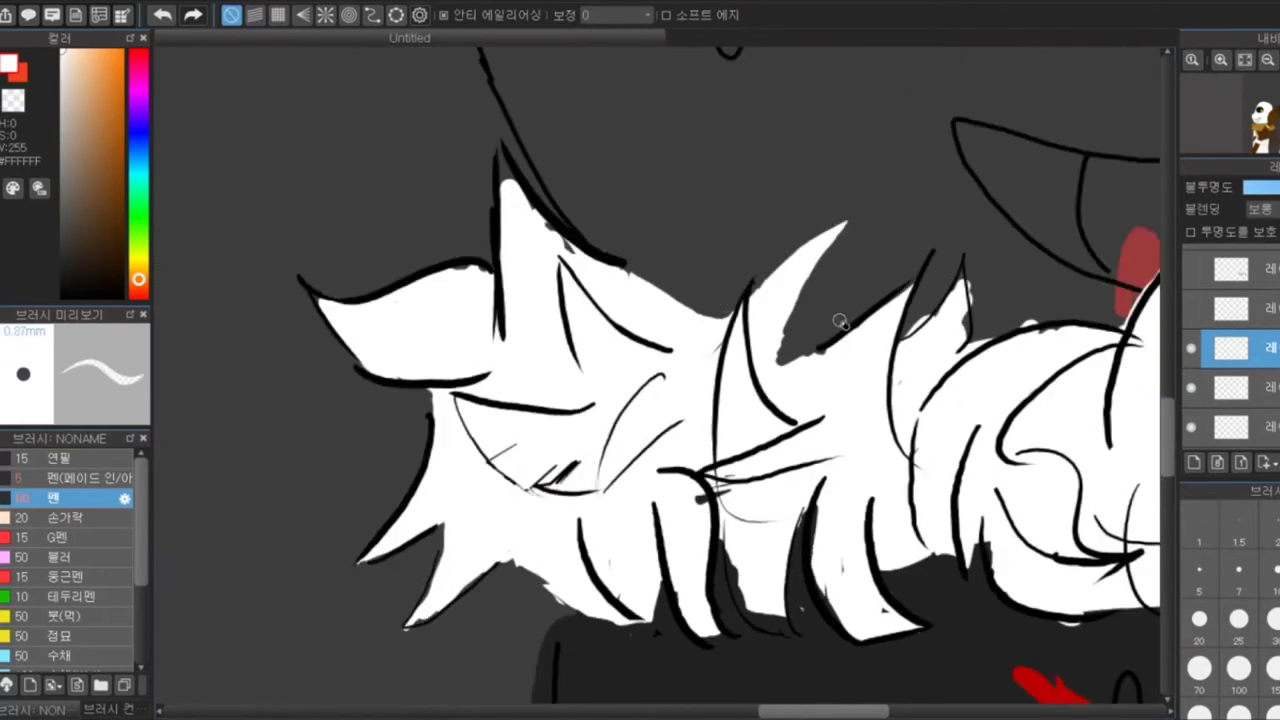
key(ctrl+Down)
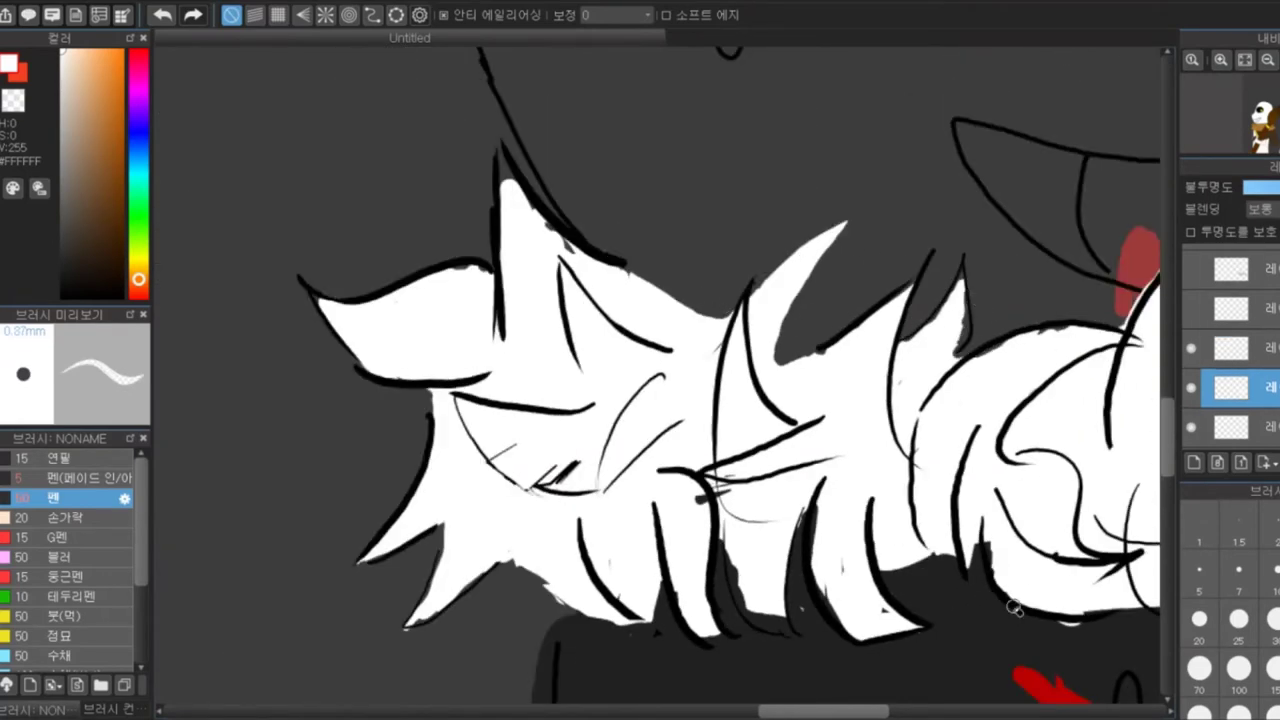
key(ctrl+Down)
key(ctrl+Up)
key(ctrl+Up)
scroll(1022, 268, right, 3)
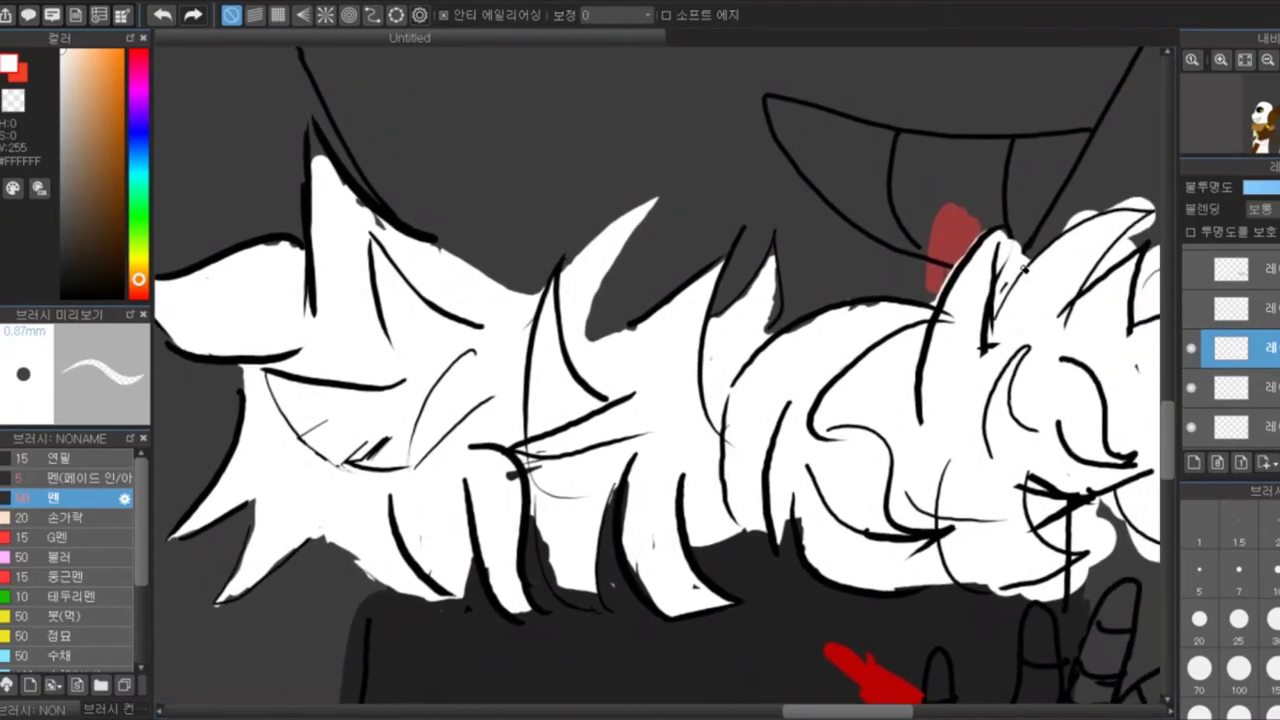
Erase the white overspill around the tufts at the collar's right end with the 0.87 mm eraser
scroll(1022, 268, down, 2)
key(ctrl+Down)
key(ctrl+Down)
key(ctrl+Up)
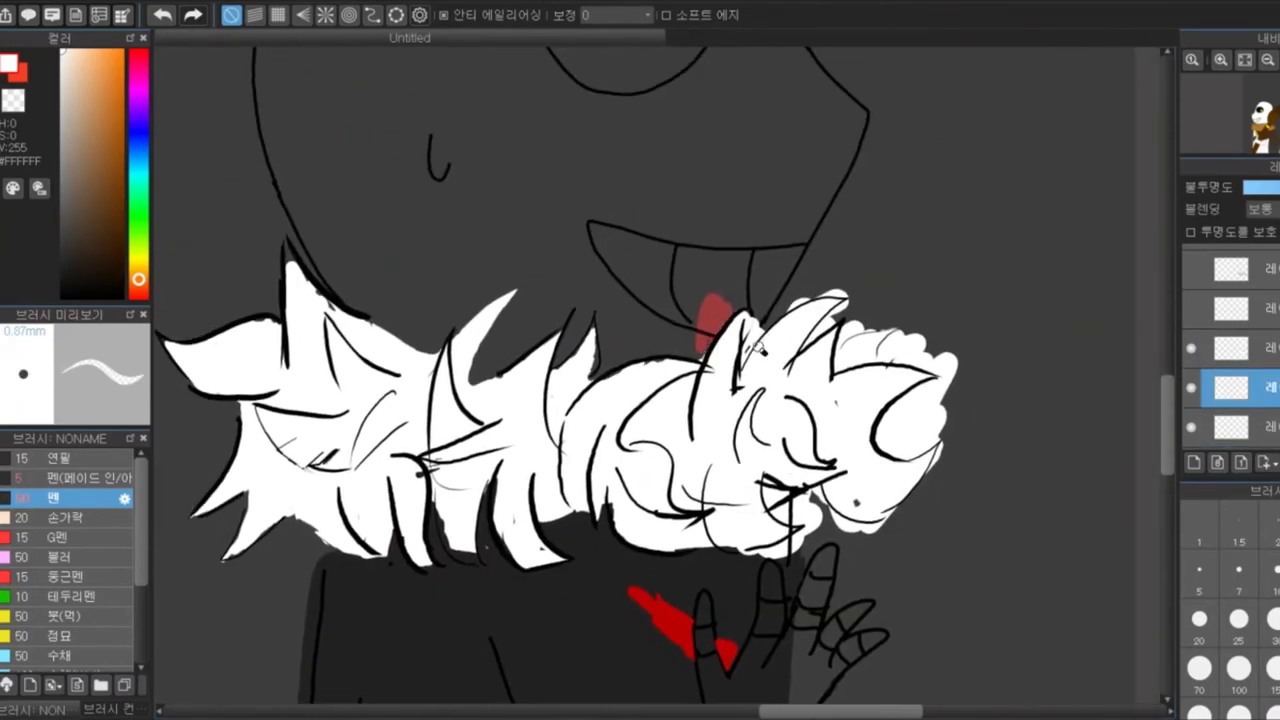
key(ctrl+Up)
key(ctrl+Down)
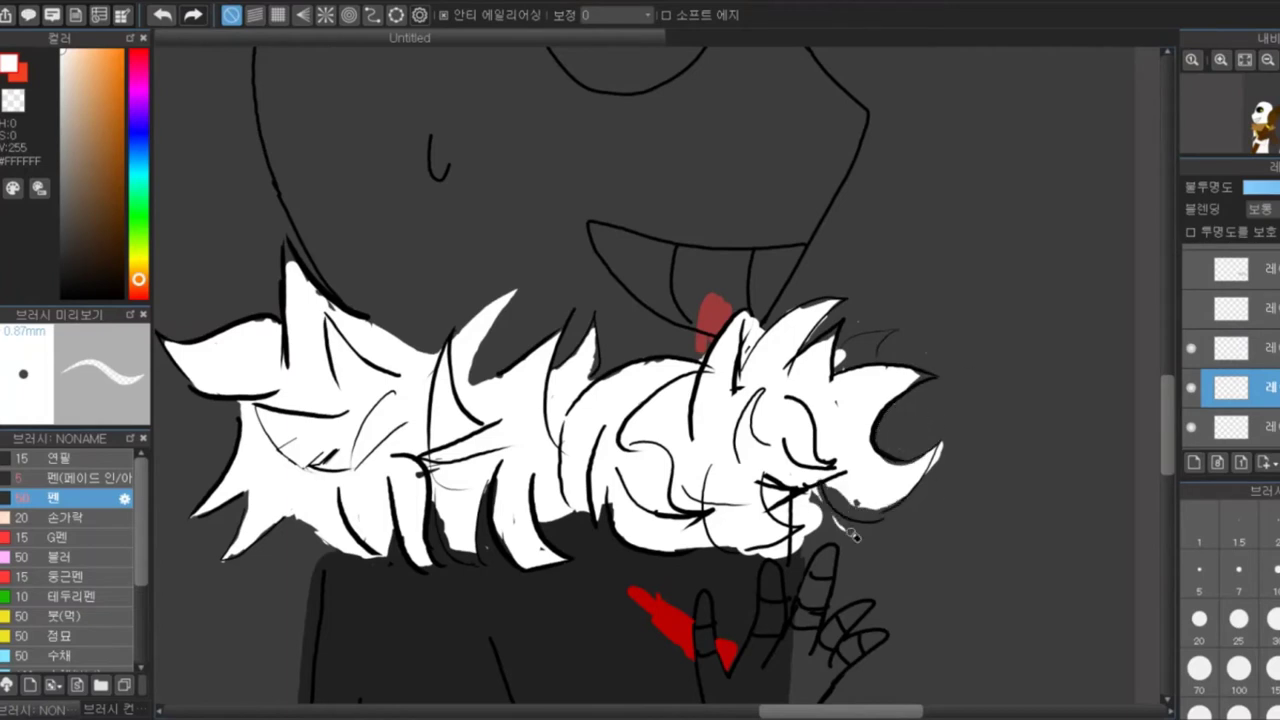
Erase excess white around the collar's lower right tufts and refill these tufts plus a new upper right tuft in white
key(ctrl+Up)
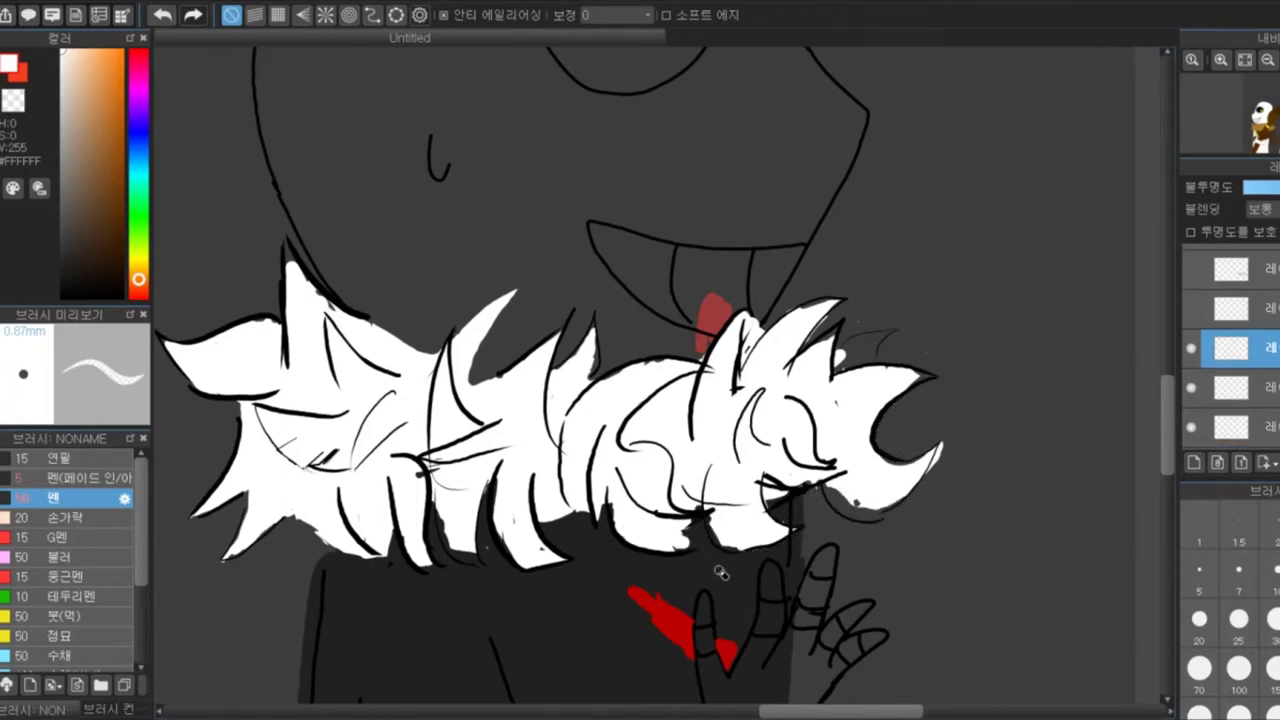
key(ctrl+Down)
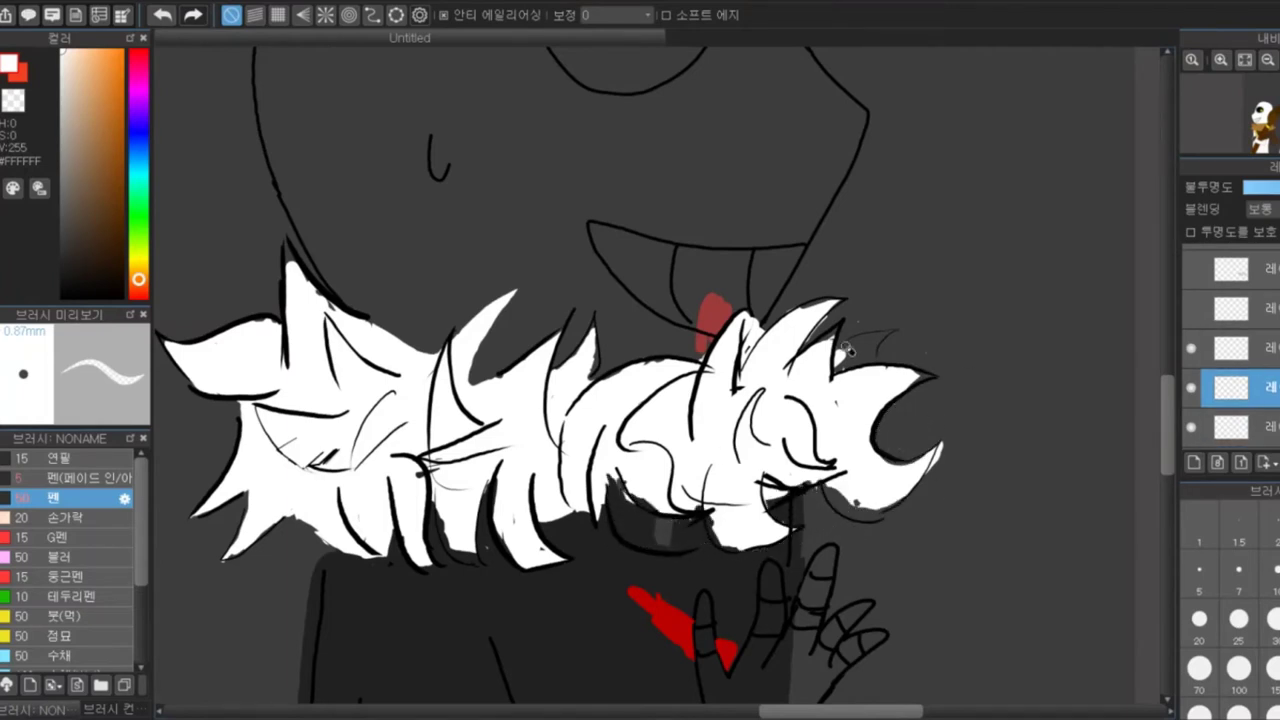
key(ctrl+Up)
key(ctrl+Down)
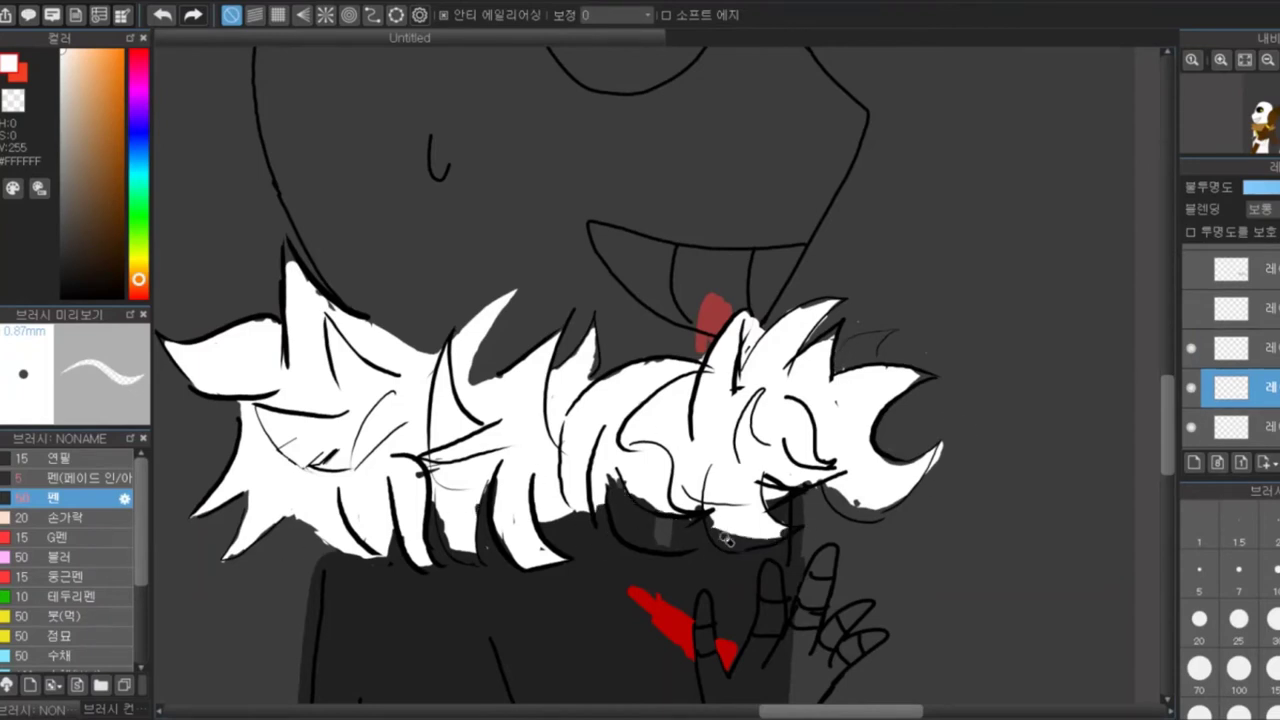
key(b)
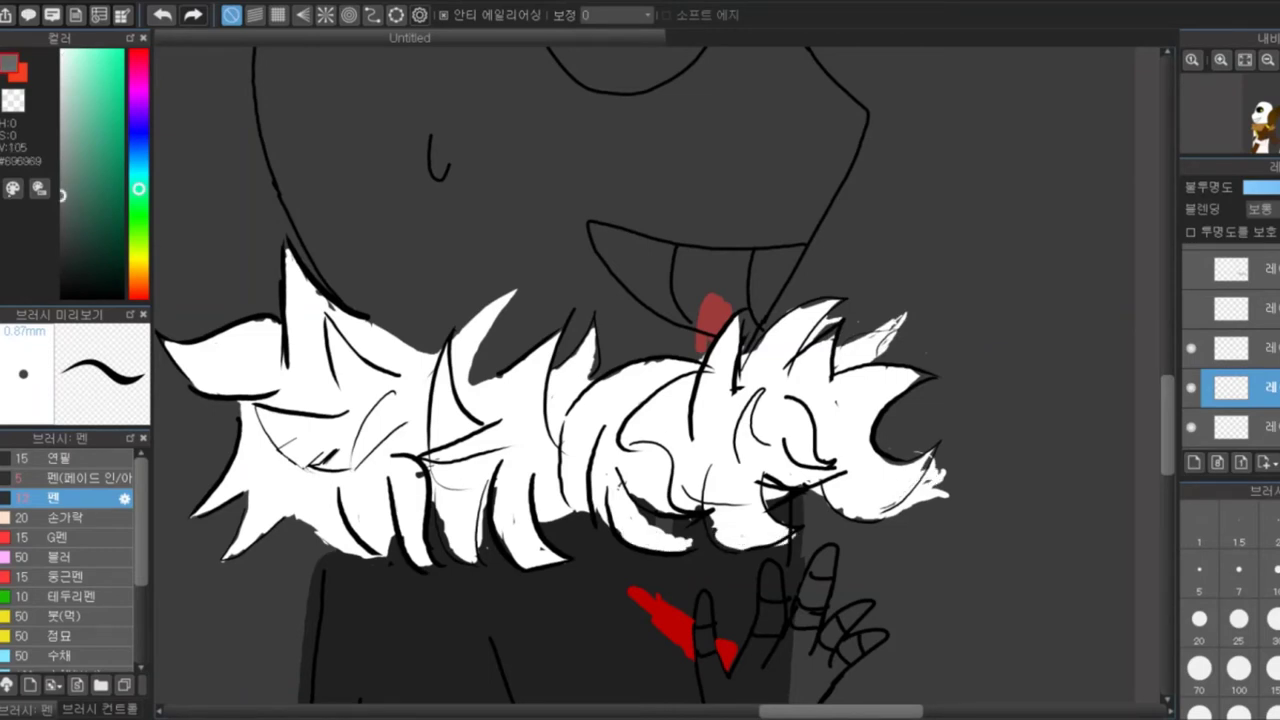
Paint the right figure's raised hand and fingers white #FFFFFF with the 0.87 mm pen
click(1256, 312)
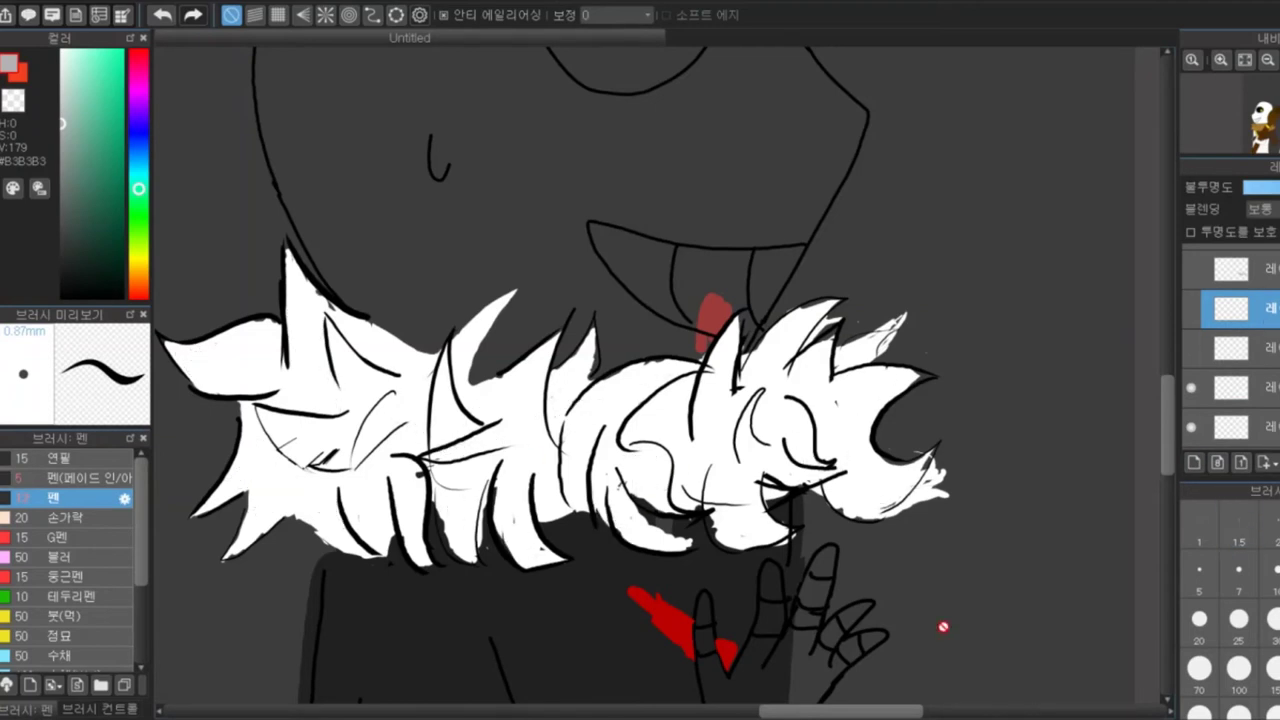
scroll(943, 623, down, 5)
drag(776, 253, 734, 249)
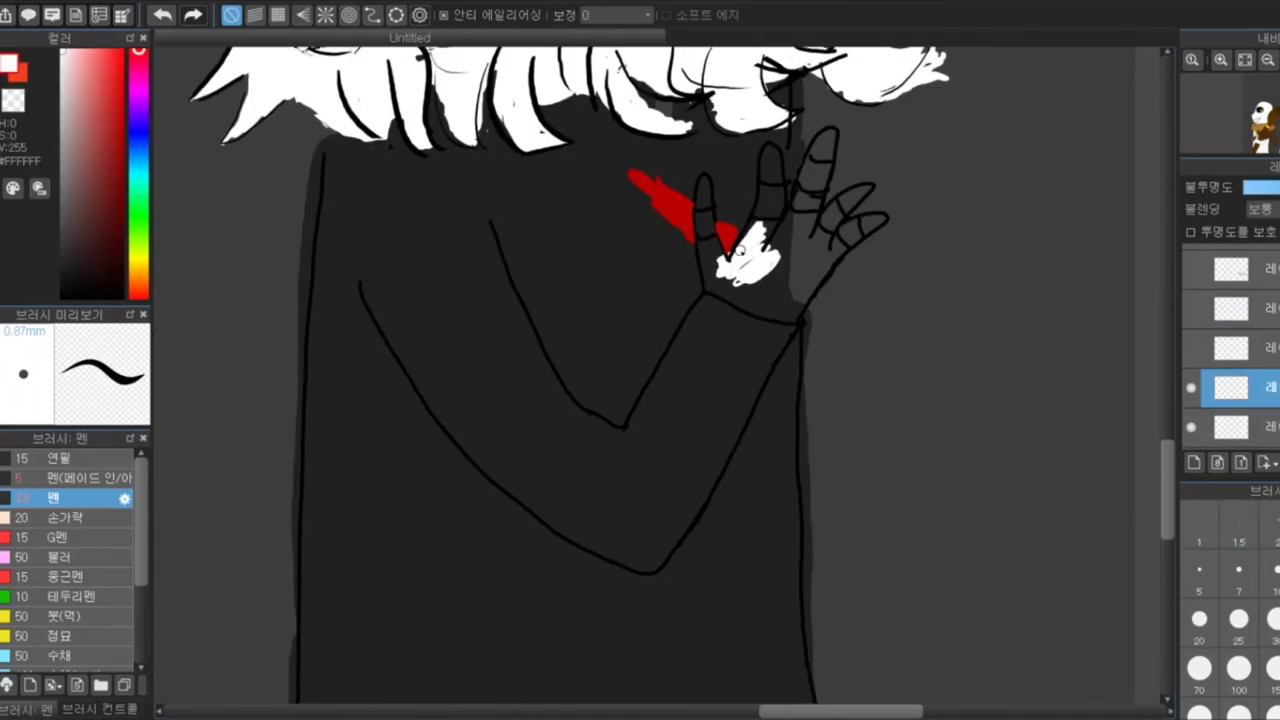
scroll(747, 285, up, 3)
scroll(983, 414, up, 3)
mouse_move(885, 250)
mouse_down()
mouse_move(865, 360)
mouse_move(953, 351)
mouse_move(741, 313)
mouse_move(748, 478)
mouse_move(833, 535)
mouse_move(910, 333)
mouse_move(886, 503)
mouse_move(982, 474)
mouse_move(927, 549)
mouse_move(1037, 398)
mouse_move(987, 376)
mouse_move(1025, 325)
mouse_move(919, 357)
mouse_move(1011, 193)
mouse_move(988, 290)
mouse_up()
Erase the white overspill along the raised hand's outer edge and fill the gaps beside its leftmost finger with white
key(e)
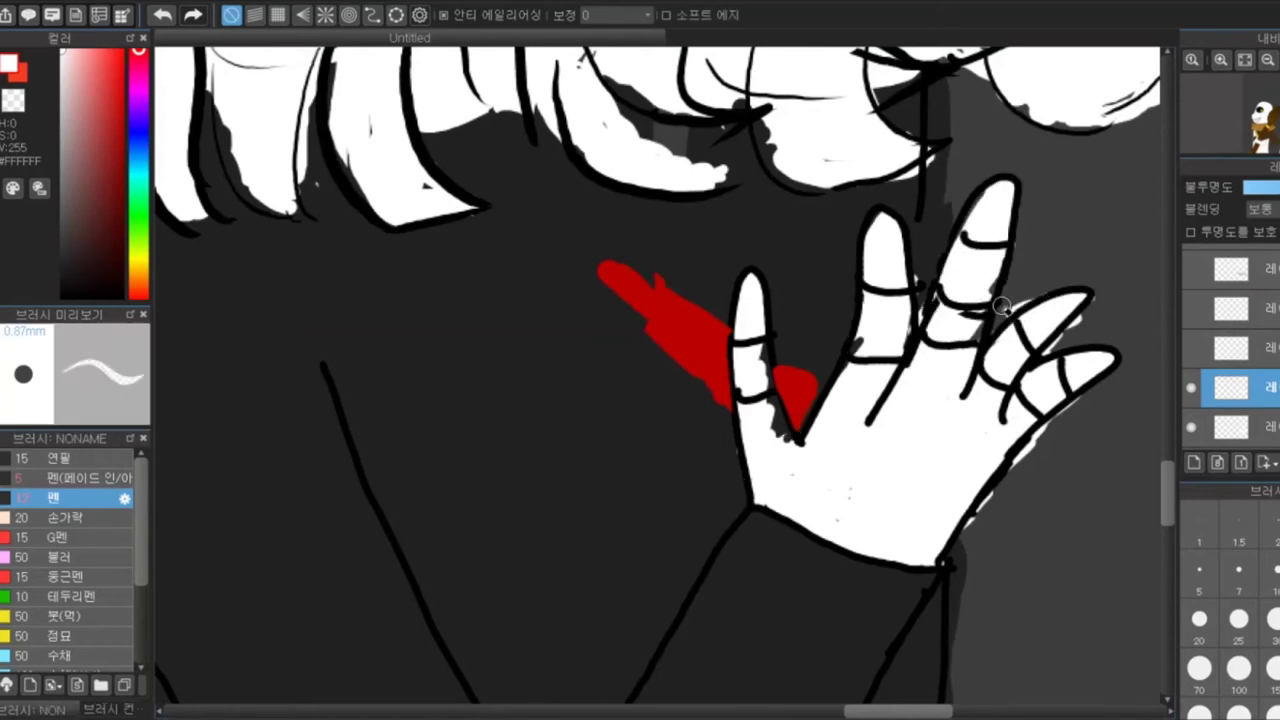
drag(1045, 420, 942, 545)
key(e)
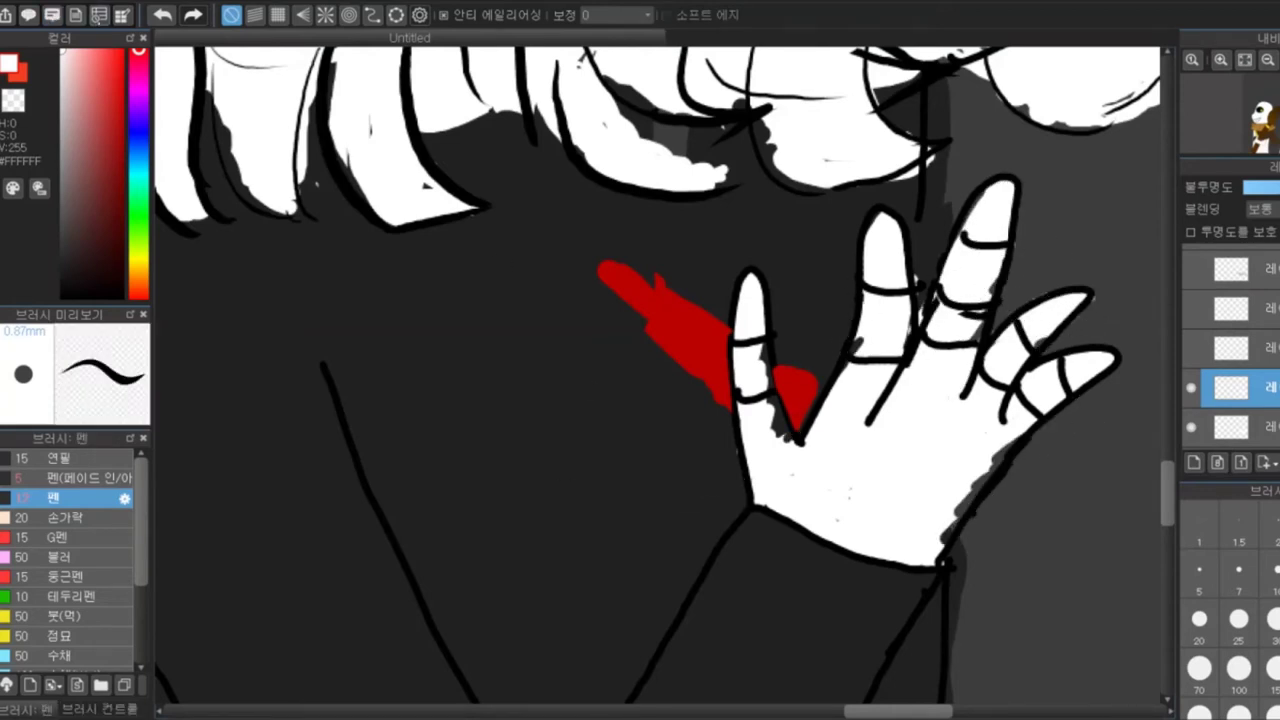
drag(785, 435, 765, 357)
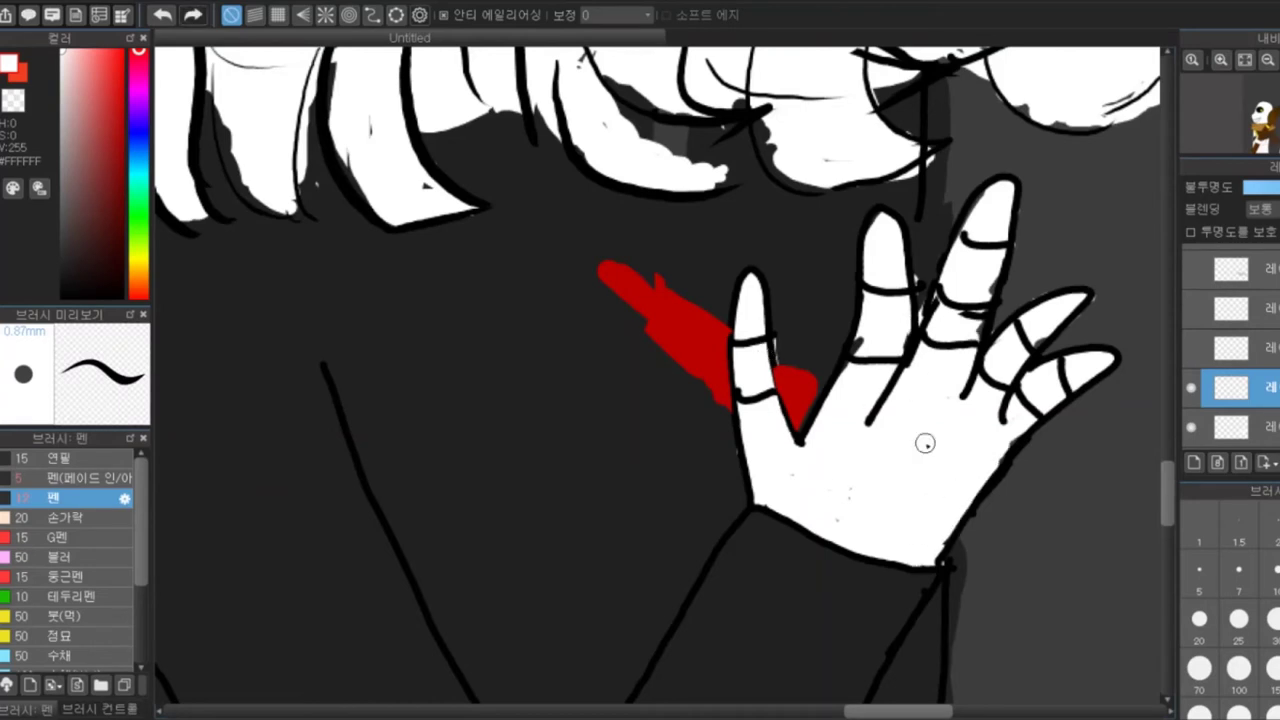
Widen and lengthen the red mark on the right figure's chest with its sampled red
alt+click(700, 349)
drag(655, 330, 651, 270)
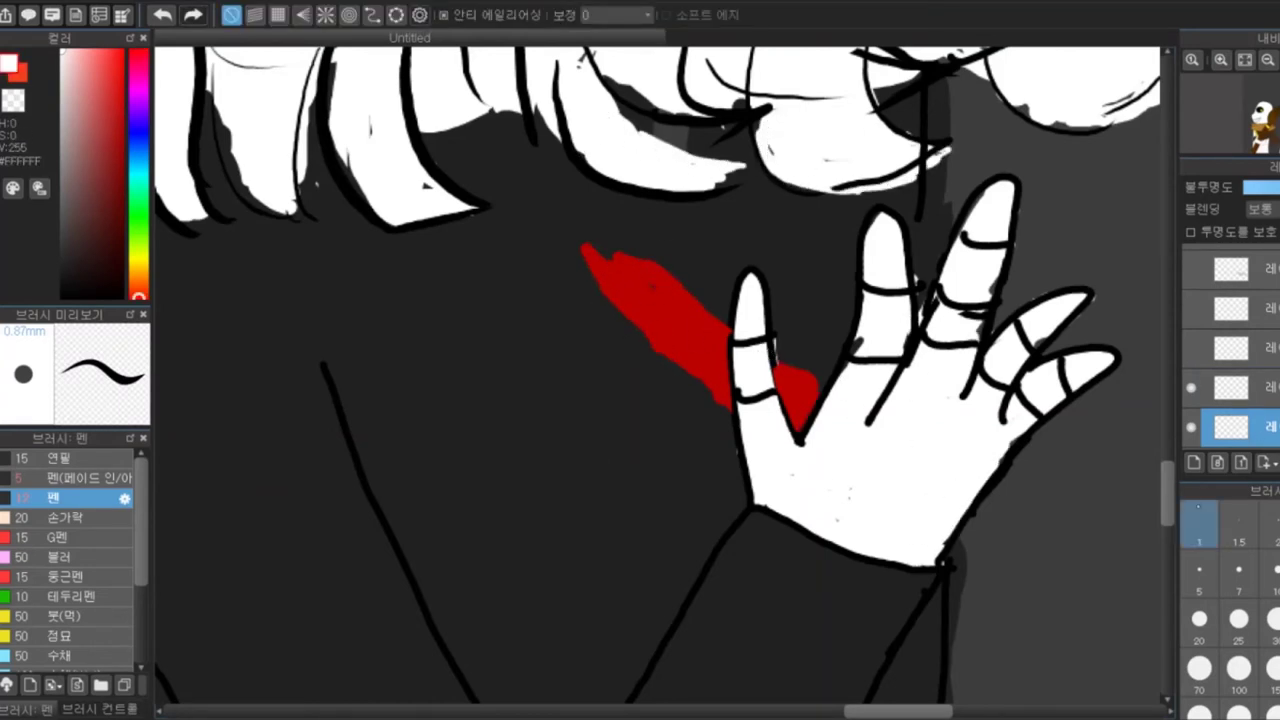
Fill the right figure's skull with white #FFFFFF using the bucket fill
scroll(620, 150, down, 4)
key(g)
click(503, 297)
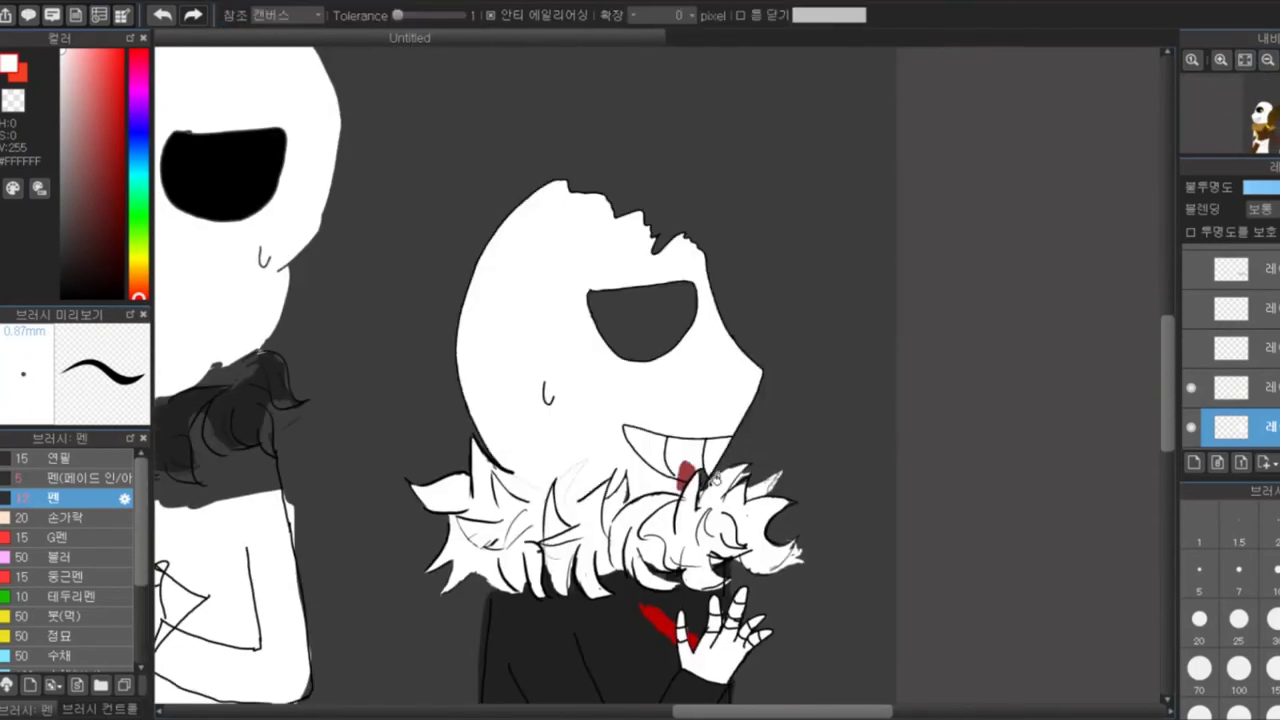
On a new layer, paint white #FFFFFF over the red patch at the right figure's mouth and the nearby collar tuft gaps
scroll(534, 400, up, 5)
scroll(534, 400, down, 5)
scroll(700, 450, up, 3)
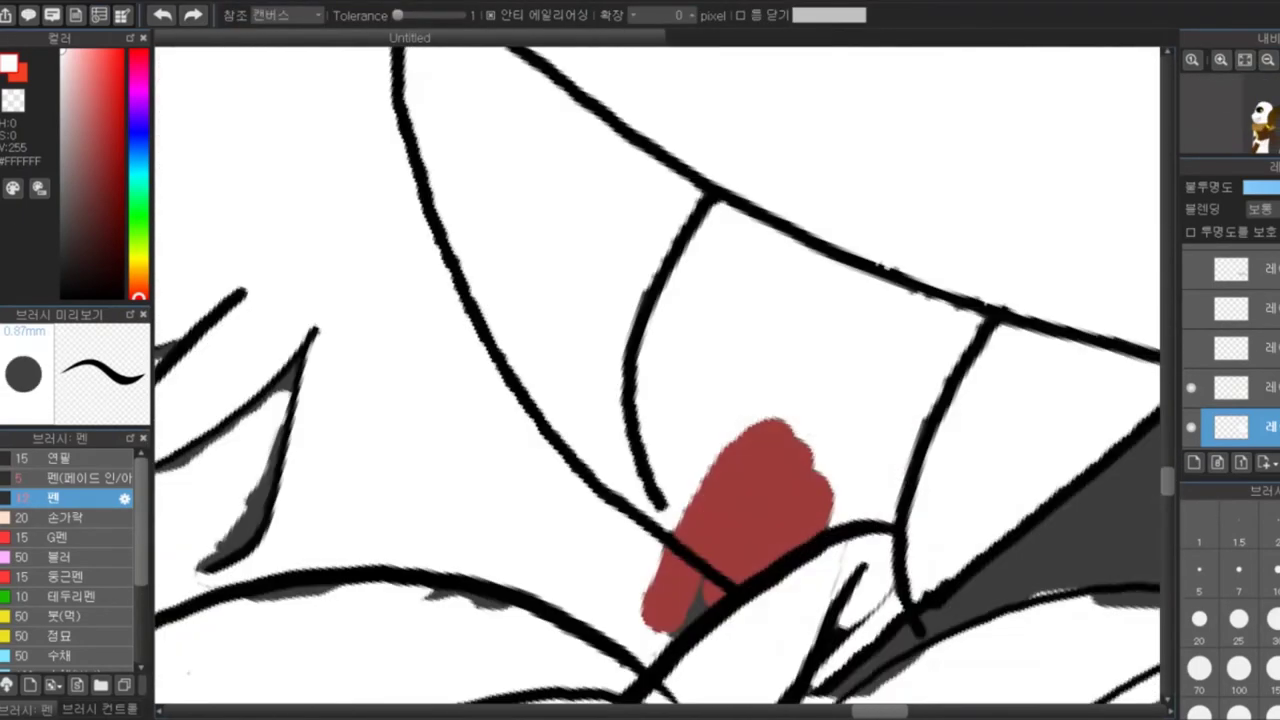
key(l)
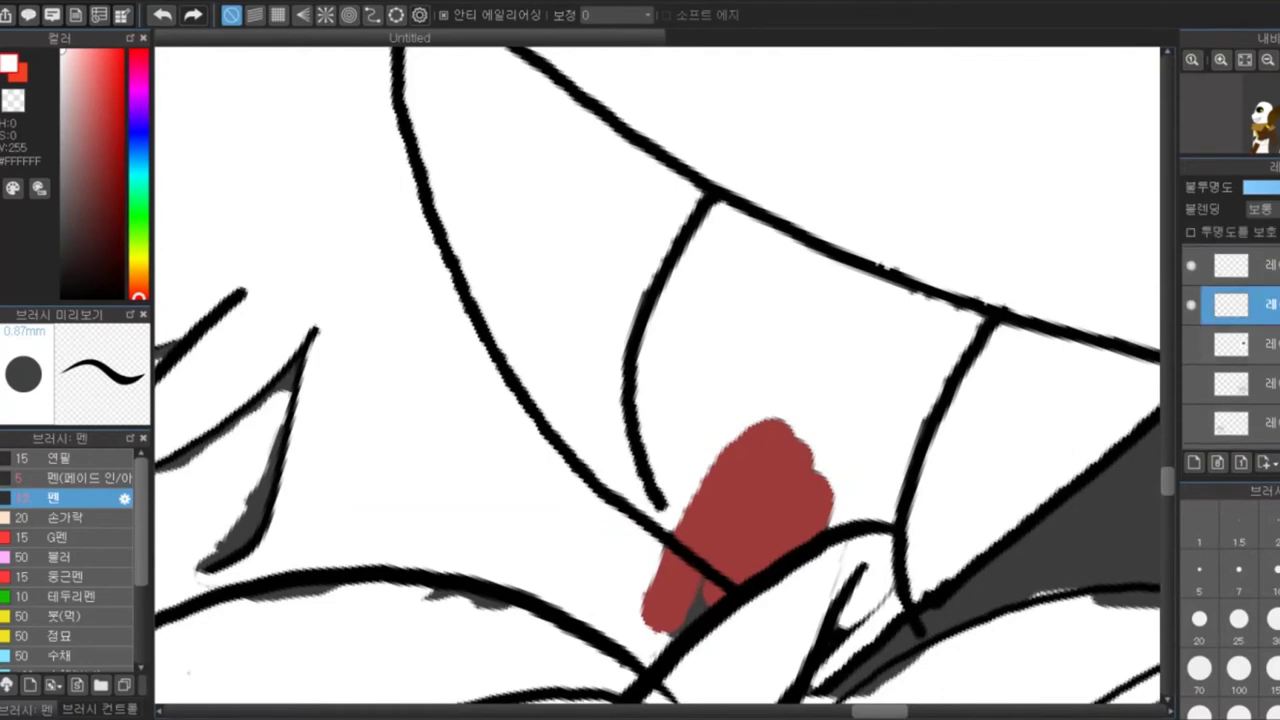
click(1193, 462)
mouse_move(790, 450)
mouse_down()
mouse_move(672, 571)
mouse_move(751, 523)
mouse_up()
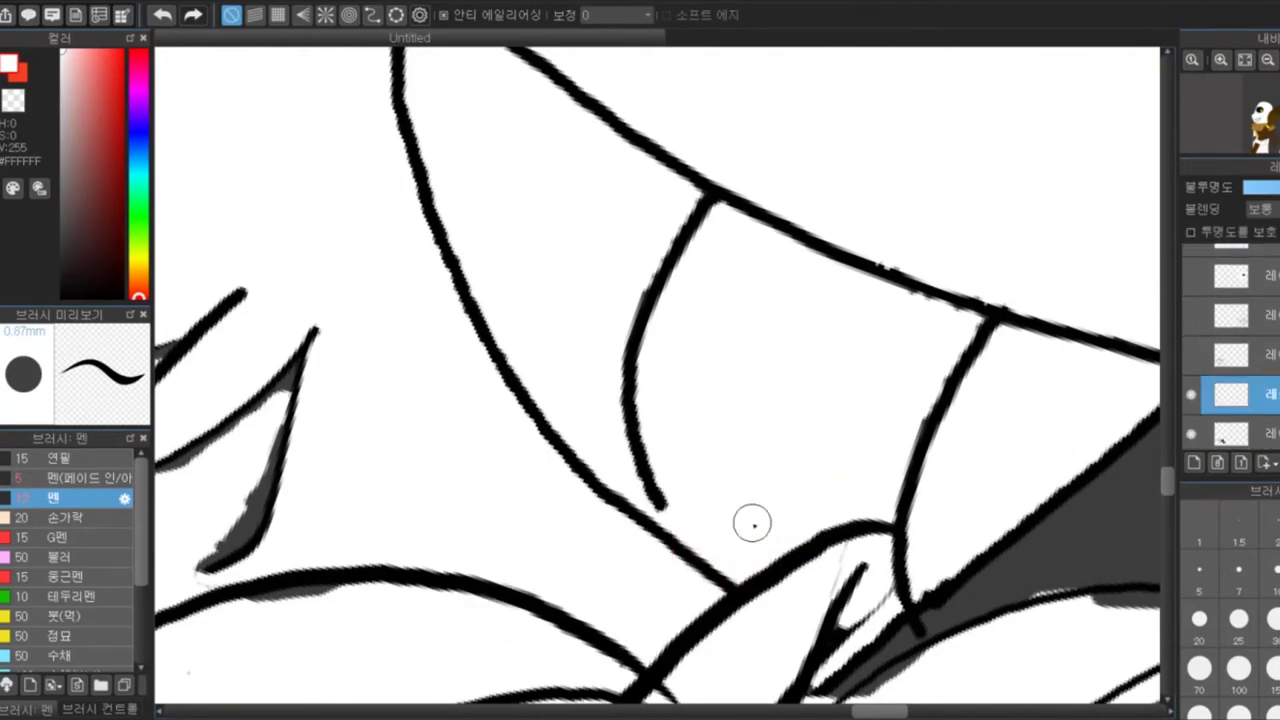
drag(260, 540, 223, 323)
Draw black #000000 tuft outlines along the upper centre of the right figure's collar on a new layer
scroll(693, 593, down, 3)
click(62, 296)
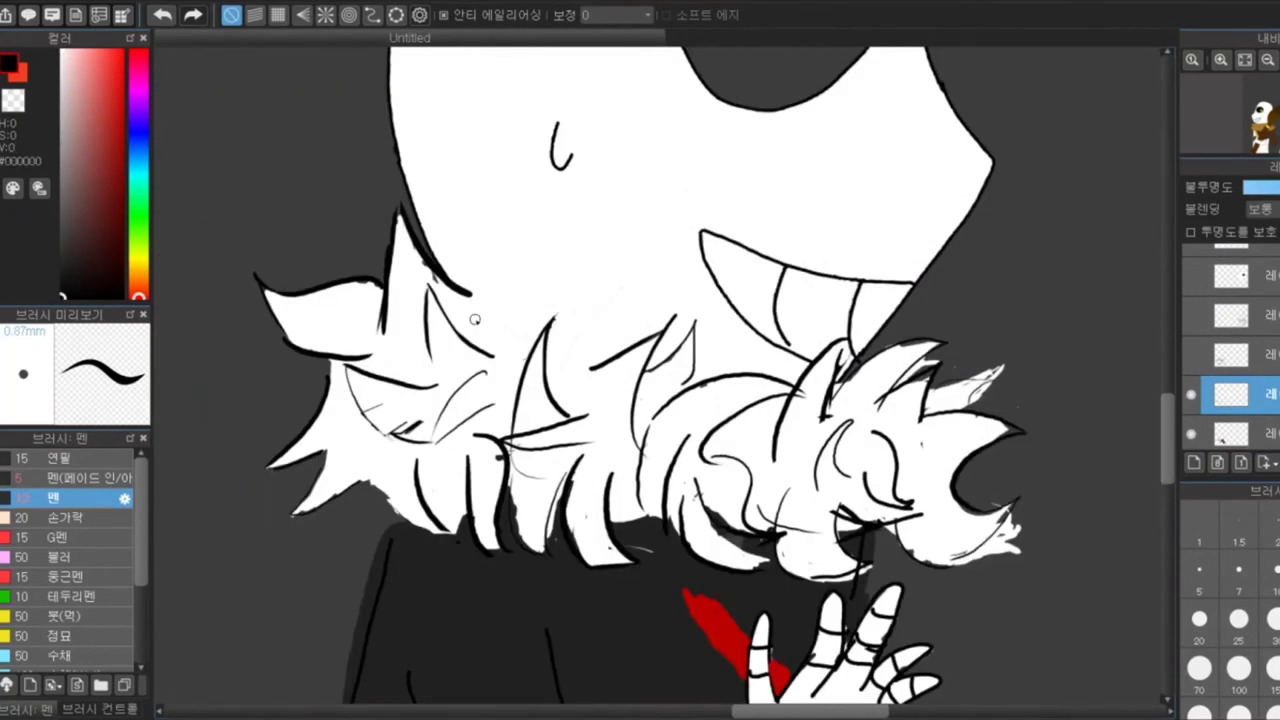
key(ctrl+shift+n)
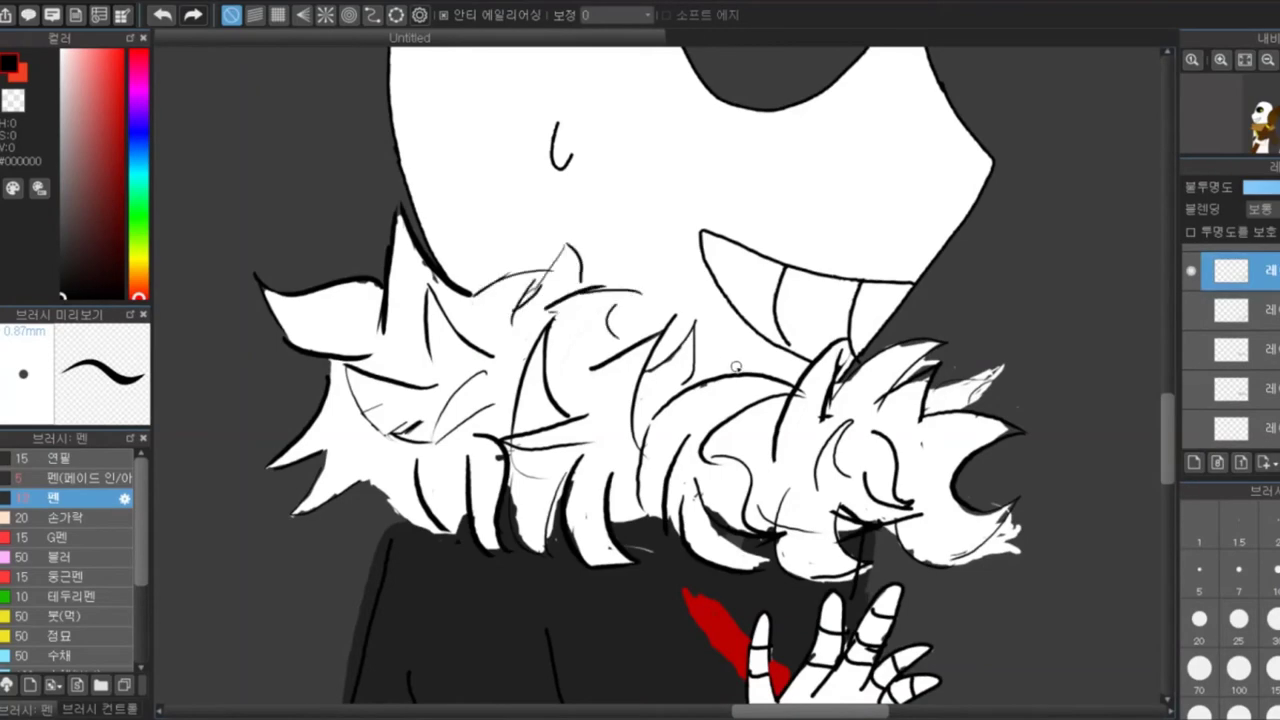
Fill the right figure's eye socket with black and paint a small white oval pupil in its left part
scroll(784, 284, up, 3)
key(g)
click(770, 300)
key(x)
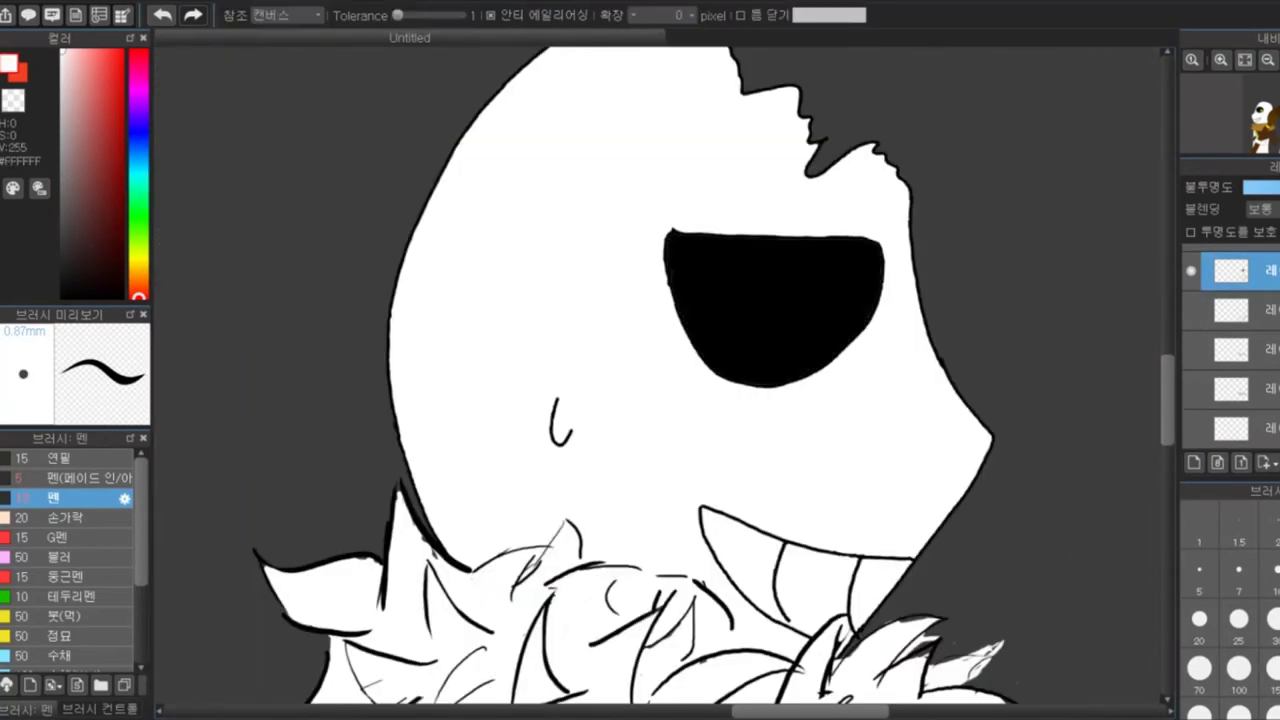
key(b)
drag(715, 265, 713, 299)
Erase the dark overspill along both sides of the right figure's robe on its fill layer with the 0.87 mm eraser
scroll(744, 404, down, 3)
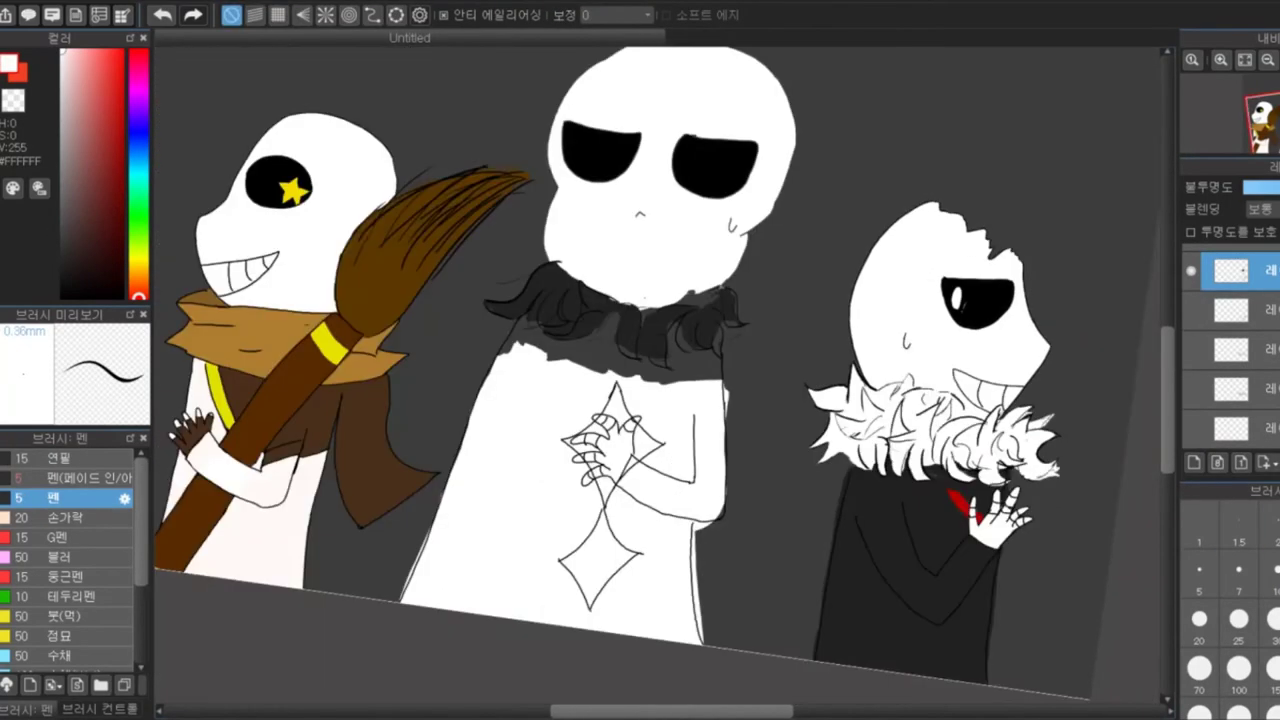
scroll(1000, 560, up, 4)
scroll(1231, 330, down, 1)
click(1231, 360)
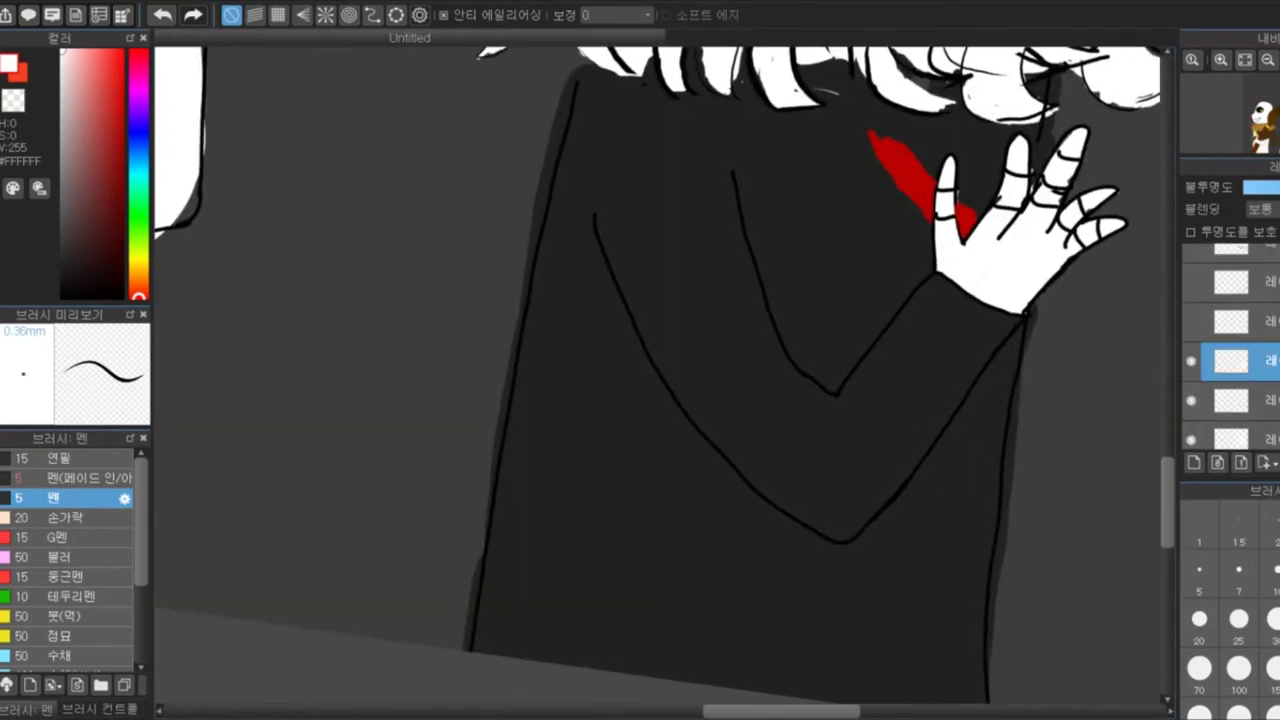
scroll(1231, 340, down, 3)
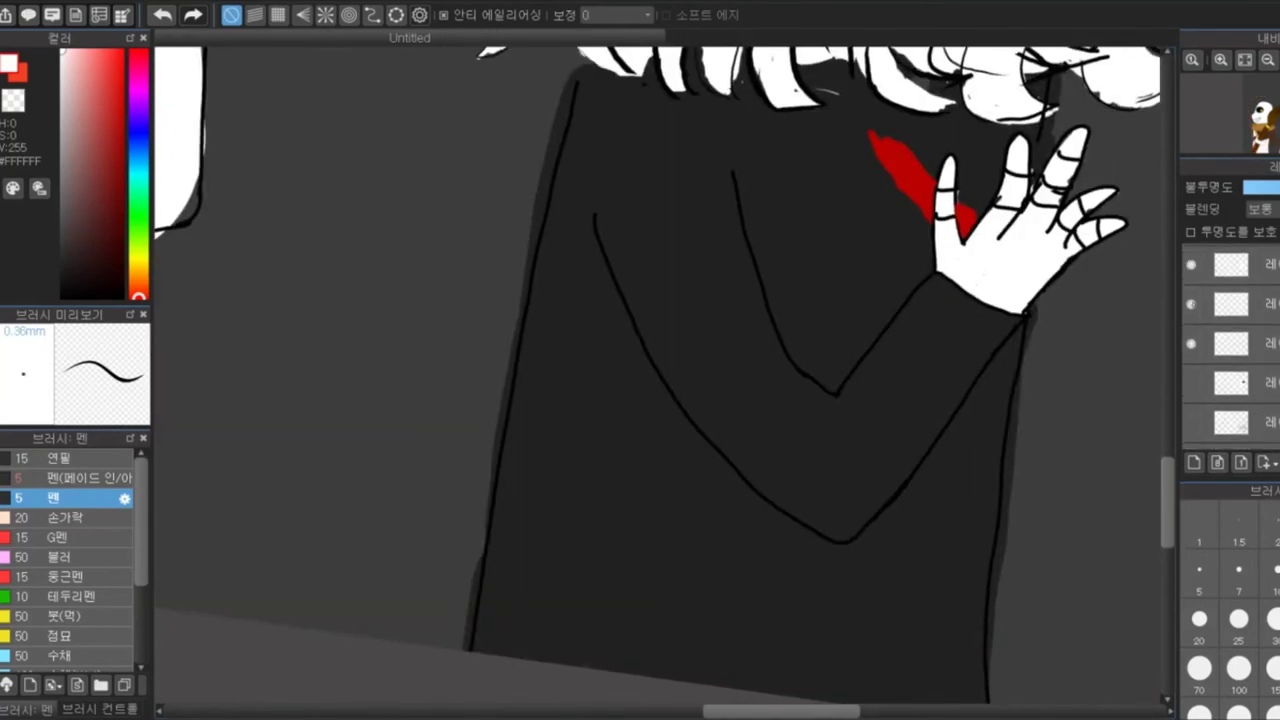
scroll(1231, 340, up, 3)
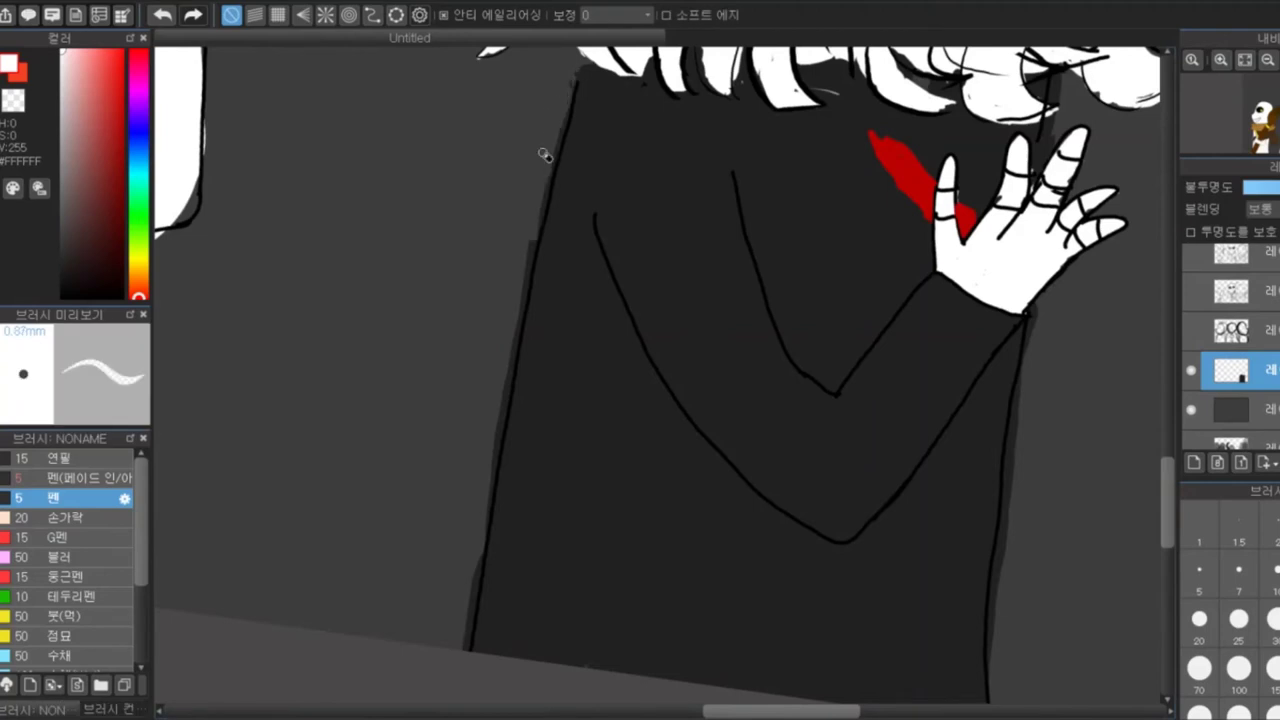
key(m)
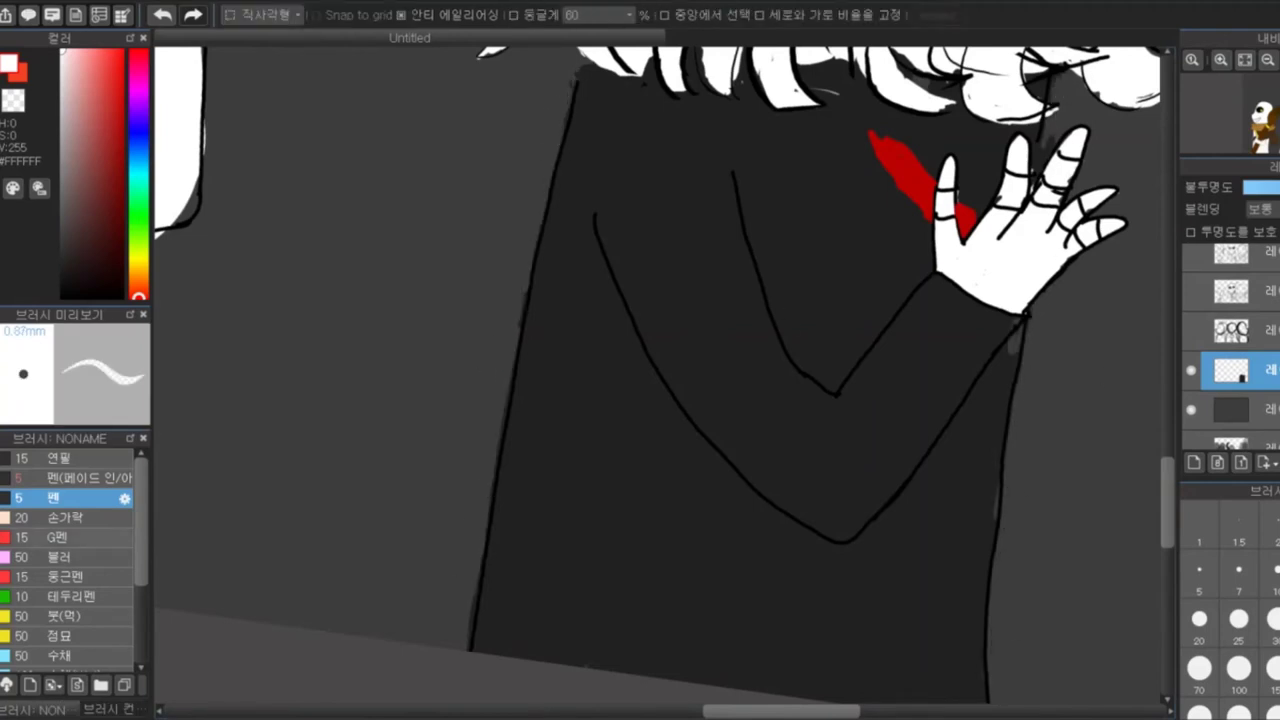
Touch up the gaps along the robe's edges with sampled dark grey #212121 using the 0.36 mm fade-in/out pen
click(60, 537)
click(60, 477)
drag(948, 365, 928, 425)
alt+click(922, 430)
drag(980, 362, 873, 648)
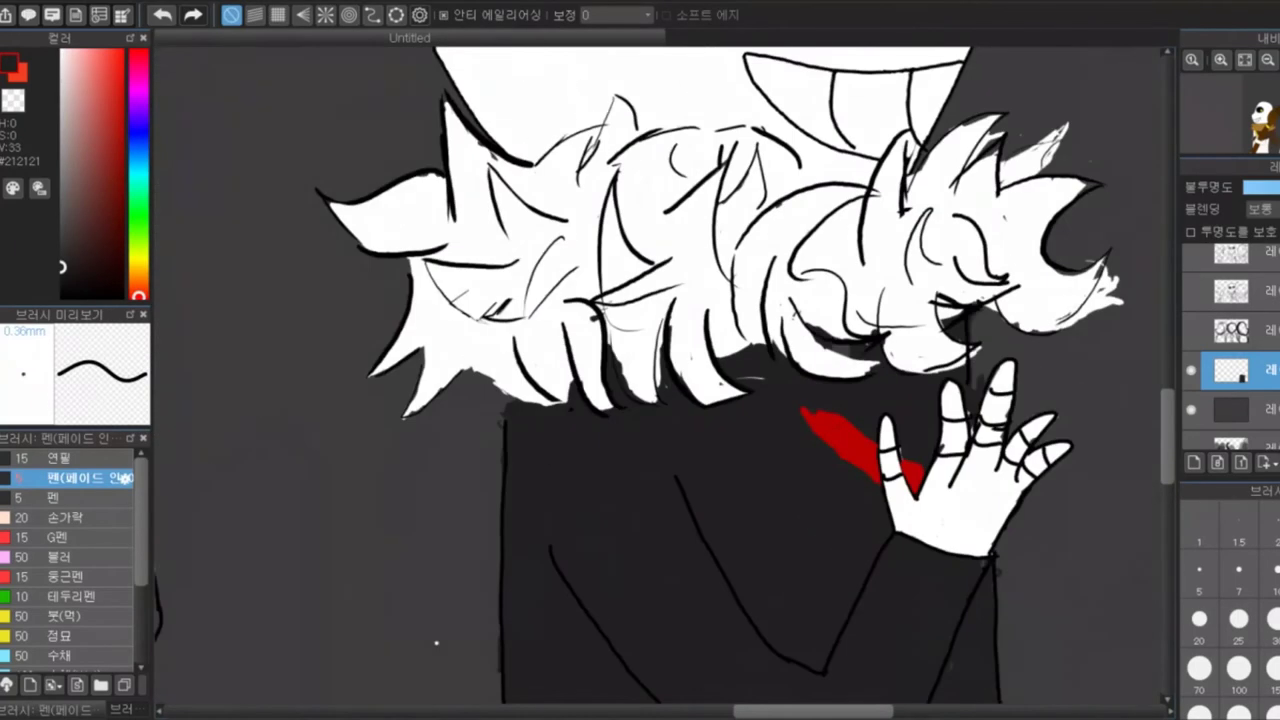
Erase the white overspill around the collar's right end, upper right tuft and lower right tuft with the 0.87 mm eraser
scroll(1230, 350, down, 3)
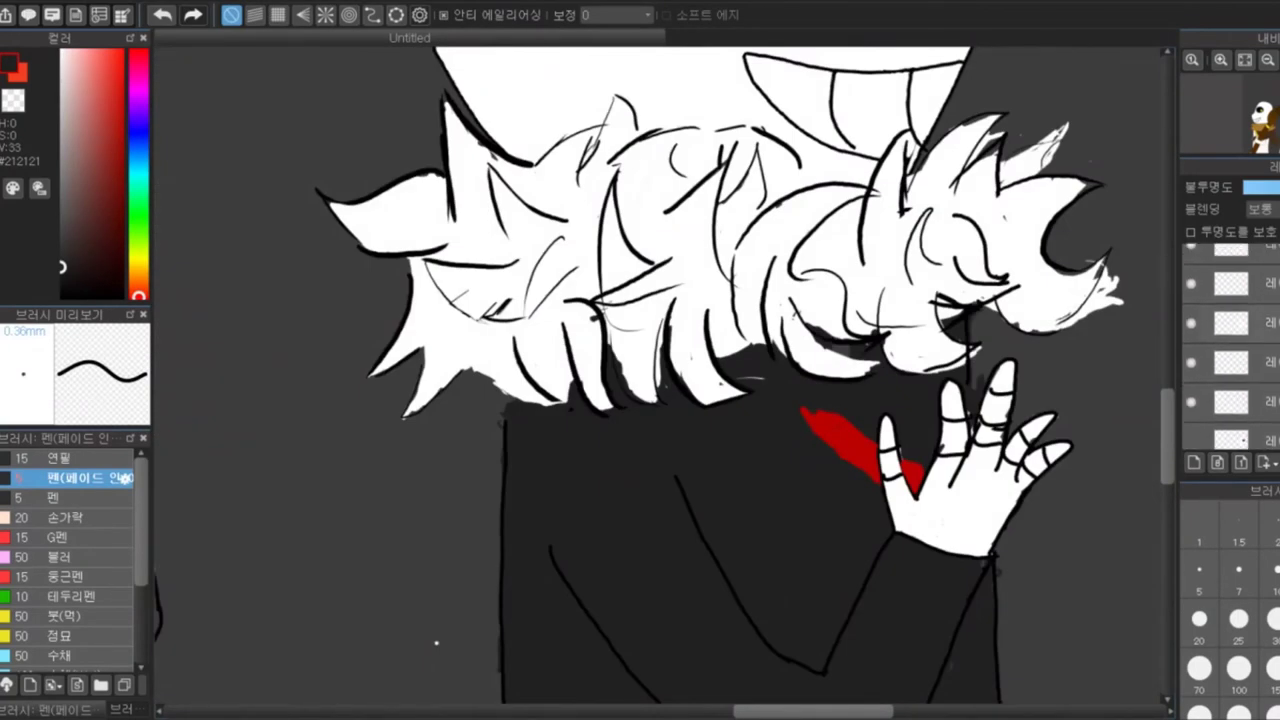
click(1230, 322)
drag(1118, 298, 1028, 333)
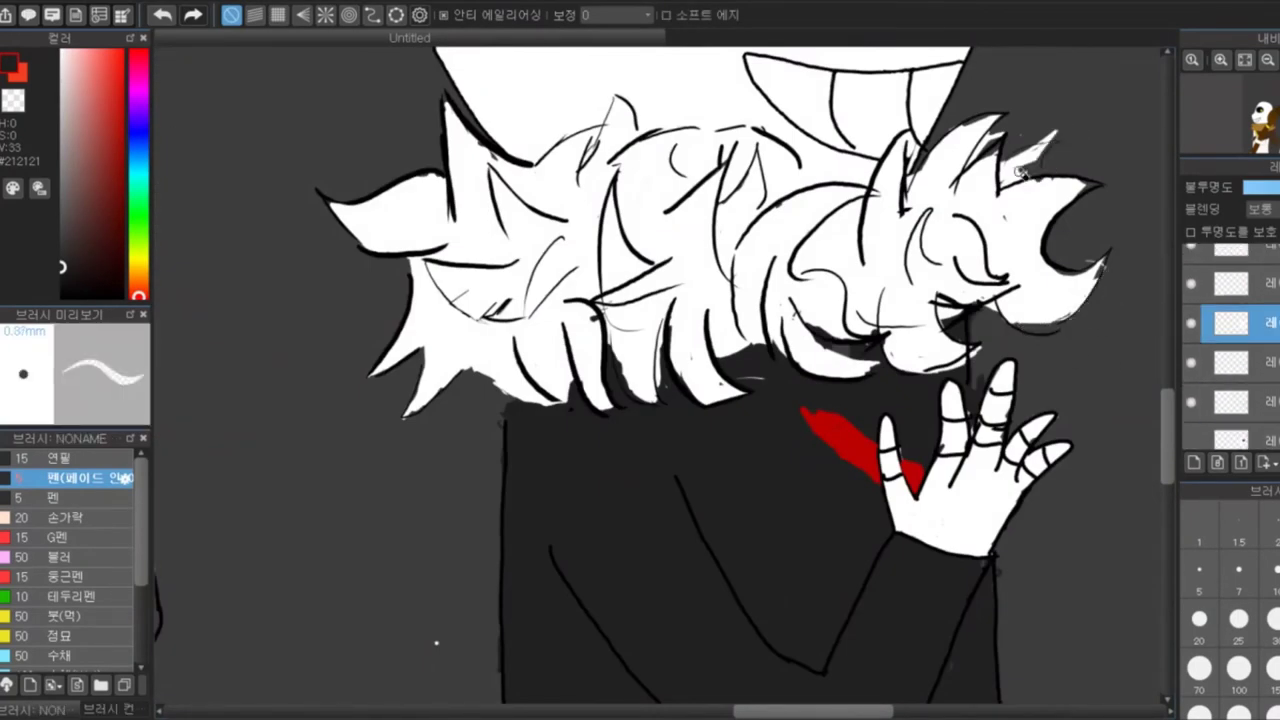
drag(1000, 140, 1068, 126)
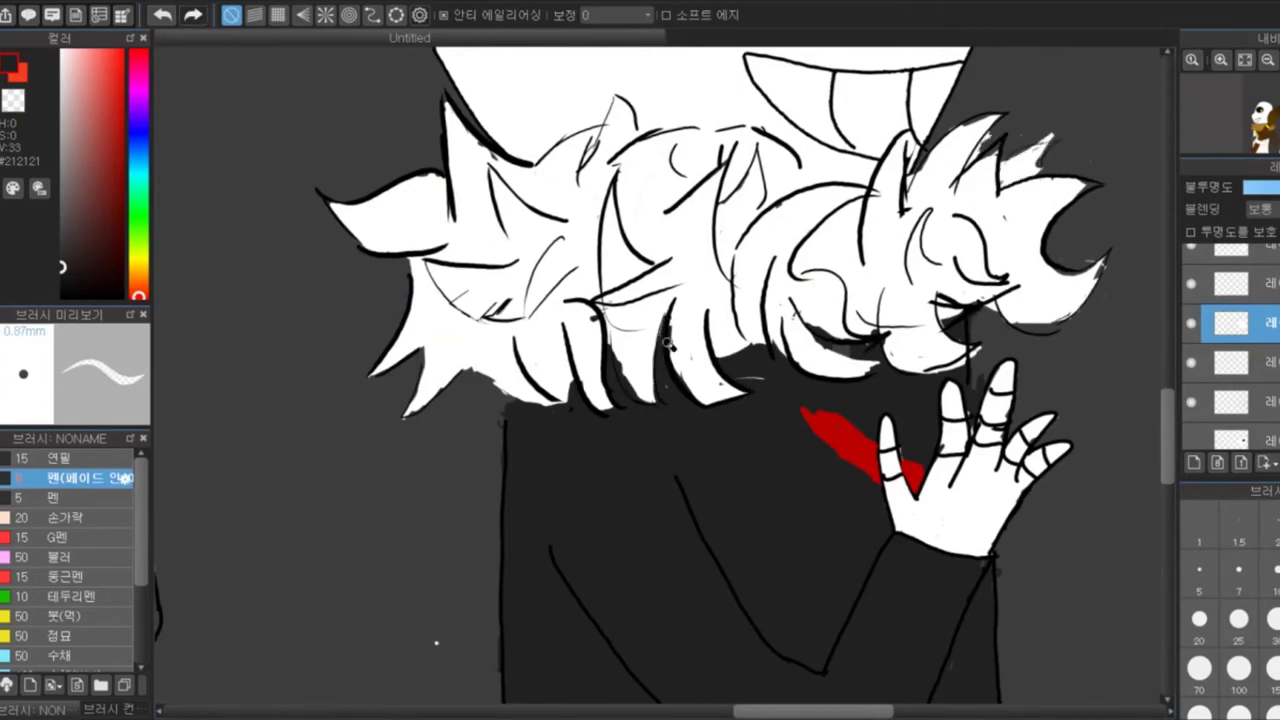
drag(975, 355, 897, 362)
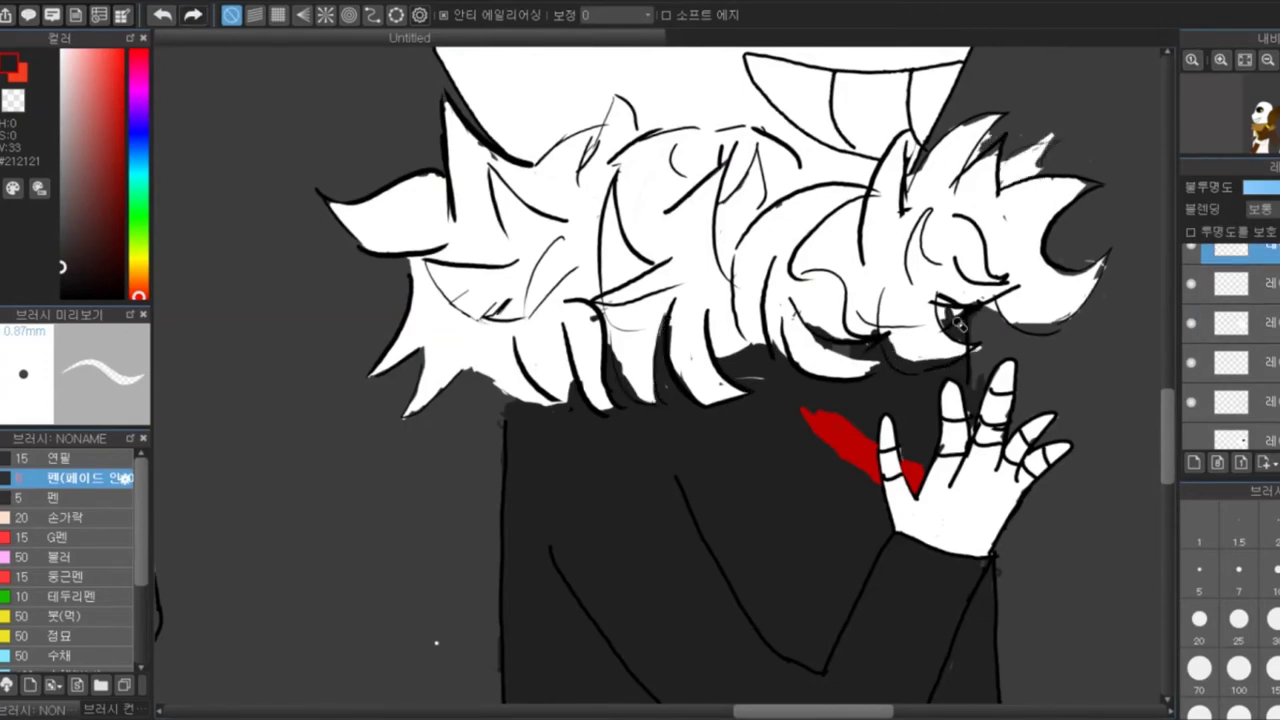
Draw thin tuft outlines around the middle figure's dark collar with the 0.36 mm pen and sample its fill colour #222222
scroll(1098, 152, down, 5)
scroll(880, 120, up, 6)
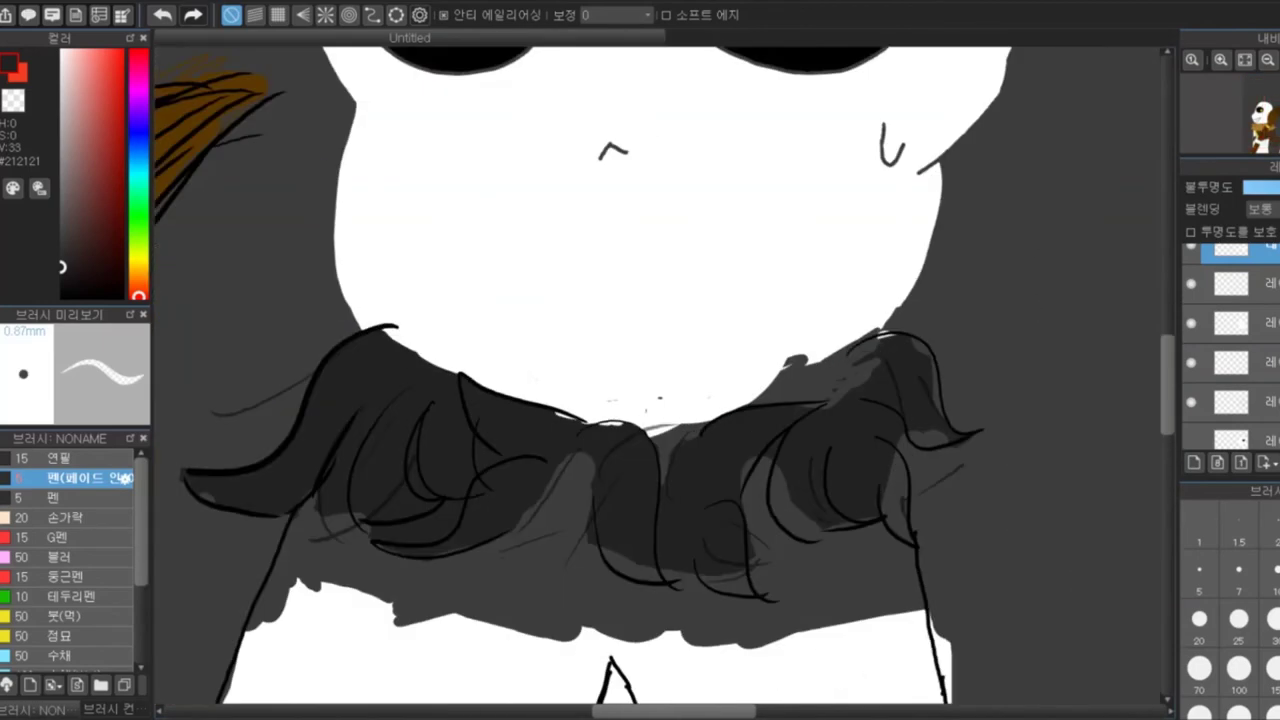
click(99, 496)
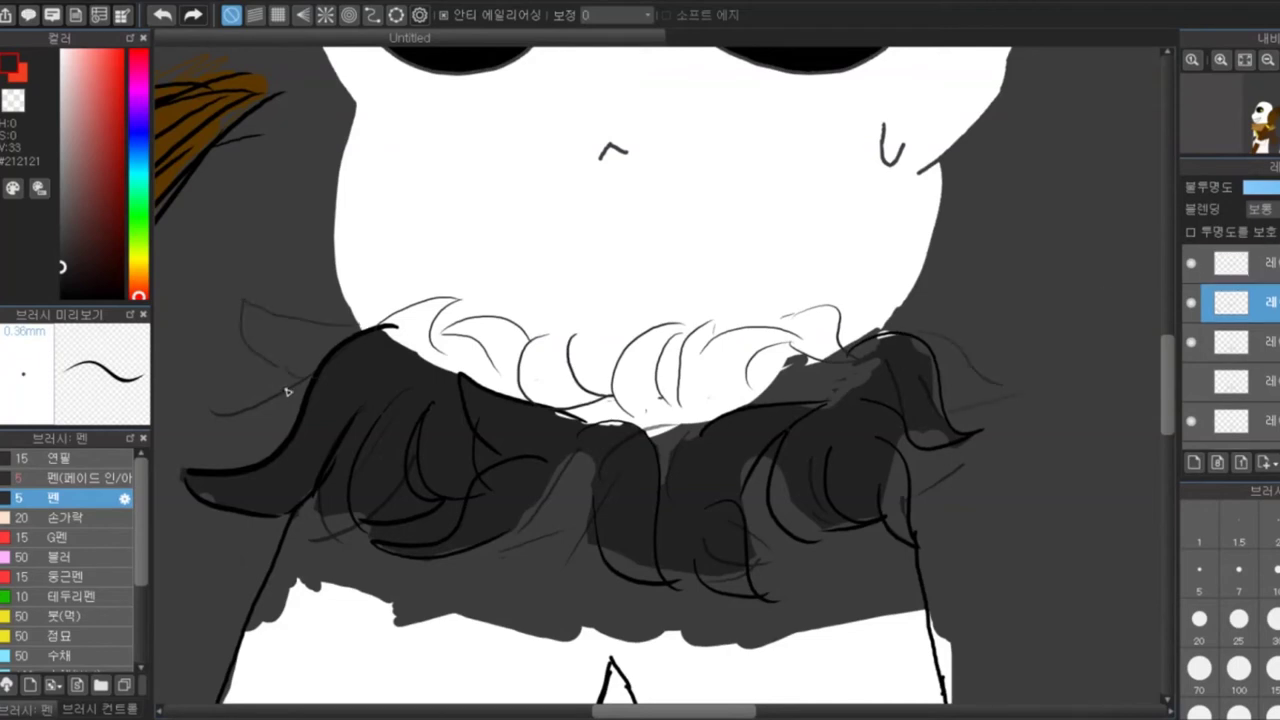
alt+click(806, 404)
alt+click(919, 368)
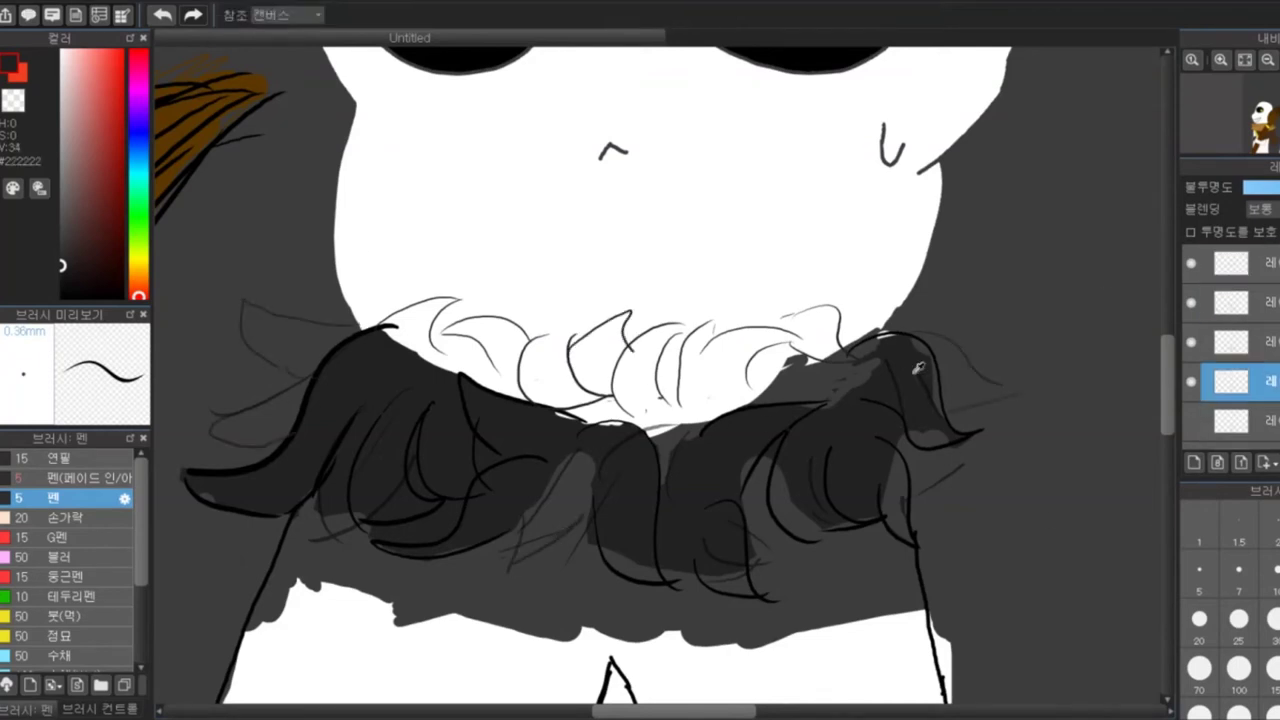
Fill the sketched tufts along the middle figure's dark collar with #222222 using the 0.73 mm pen
drag(300, 429, 267, 421)
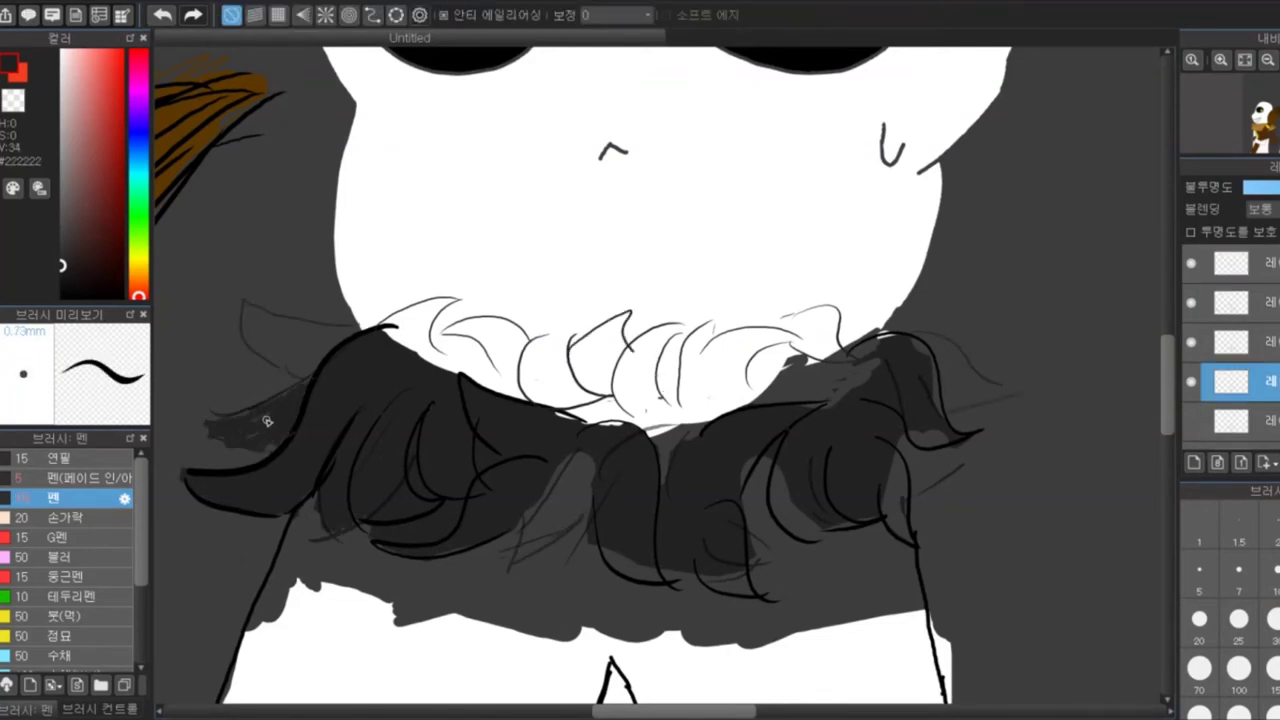
mouse_move(264, 355)
mouse_down()
mouse_move(297, 323)
mouse_move(213, 442)
mouse_move(310, 308)
mouse_move(282, 351)
mouse_move(325, 362)
mouse_move(300, 338)
mouse_move(410, 314)
mouse_move(439, 353)
mouse_move(486, 376)
mouse_move(443, 337)
mouse_move(472, 320)
mouse_move(501, 362)
mouse_move(476, 384)
mouse_move(523, 386)
mouse_move(536, 356)
mouse_move(451, 329)
mouse_move(627, 357)
mouse_move(648, 345)
mouse_move(641, 360)
mouse_move(664, 360)
mouse_move(772, 311)
mouse_up()
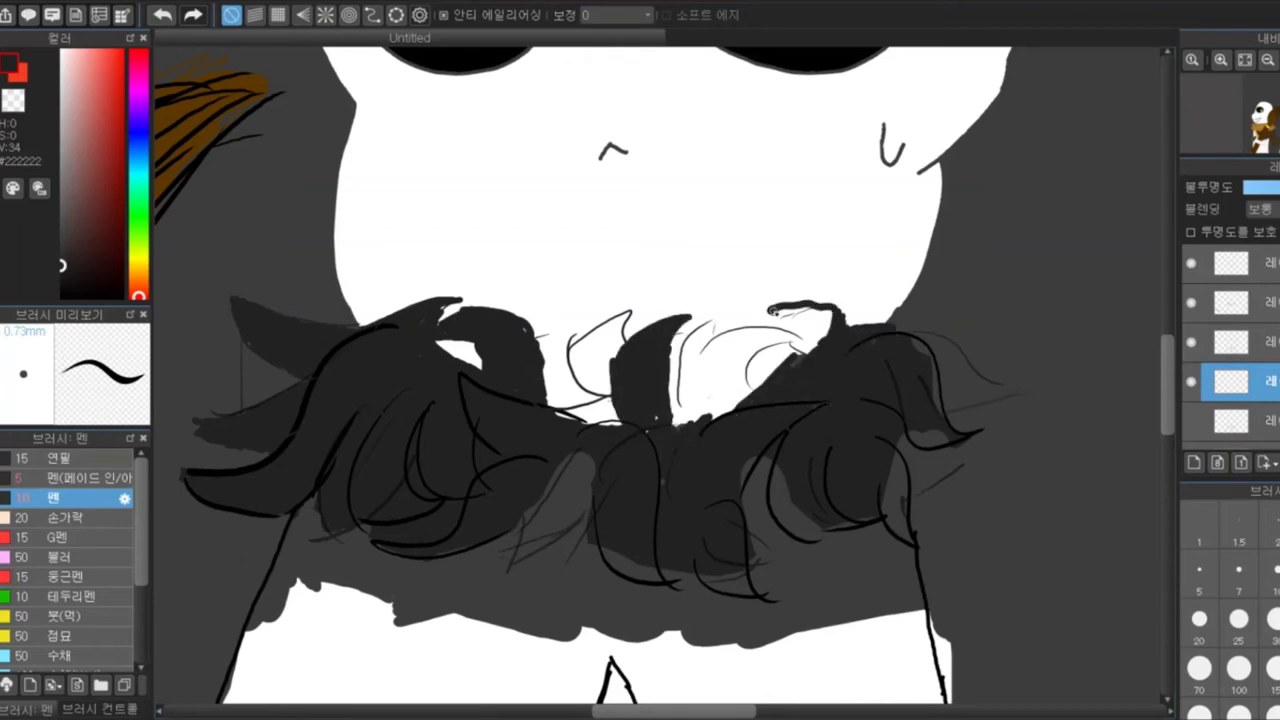
mouse_move(703, 366)
mouse_down()
mouse_move(736, 347)
mouse_move(730, 403)
mouse_move(721, 352)
mouse_move(735, 354)
mouse_move(742, 394)
mouse_move(622, 317)
mouse_move(609, 382)
mouse_move(565, 382)
mouse_up()
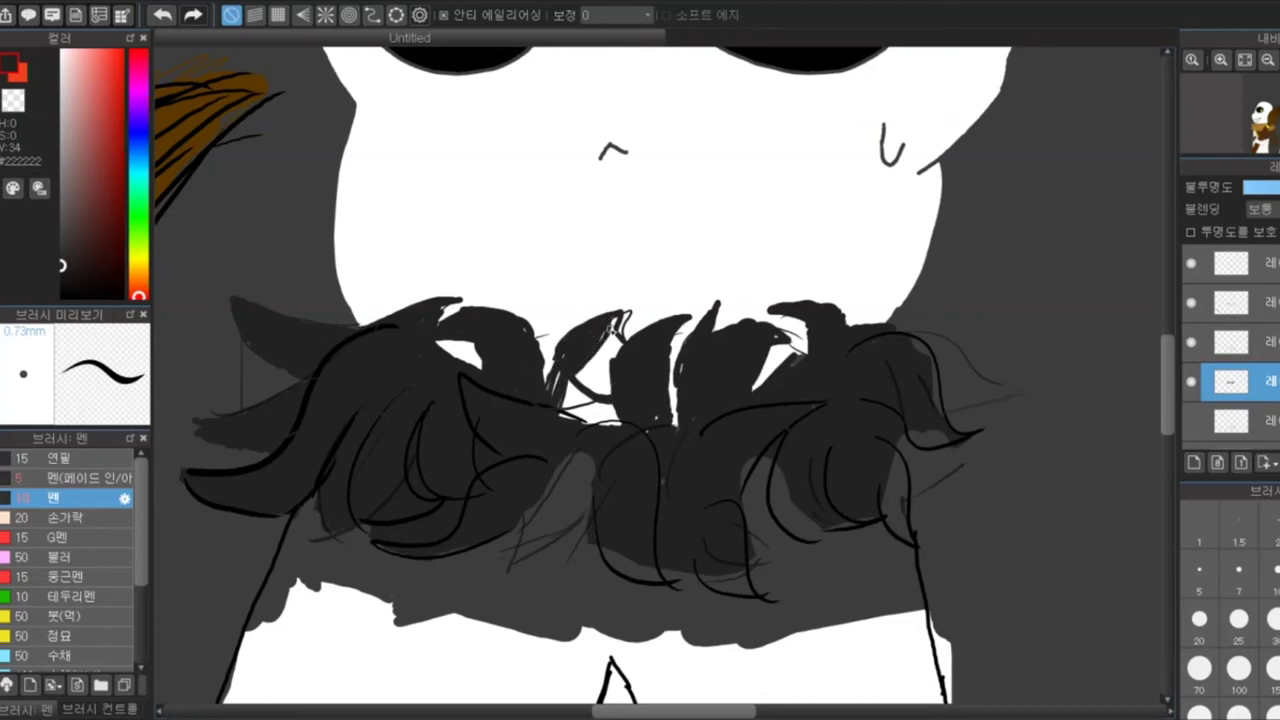
mouse_move(612, 327)
mouse_down()
mouse_move(622, 385)
mouse_move(769, 397)
mouse_move(612, 397)
mouse_move(608, 353)
mouse_move(593, 388)
mouse_up()
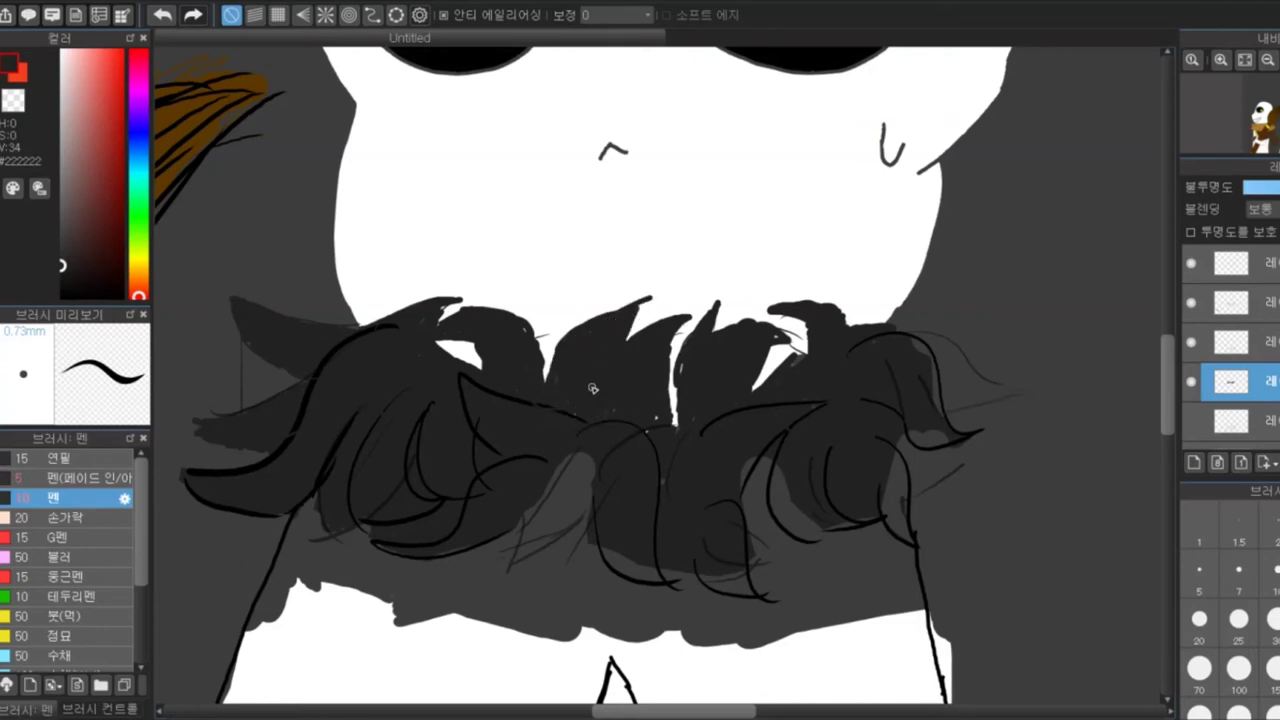
mouse_move(540, 460)
mouse_down()
mouse_move(560, 510)
mouse_move(603, 506)
mouse_move(744, 550)
mouse_up()
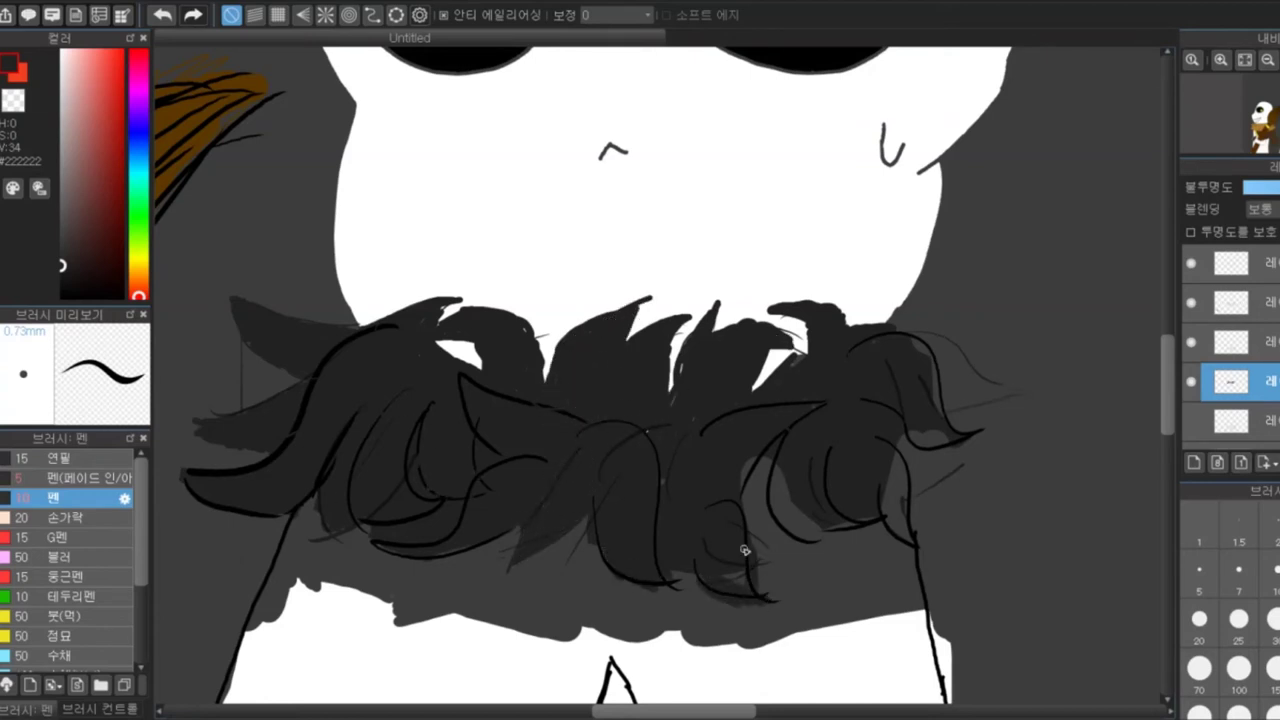
mouse_move(792, 514)
mouse_down()
mouse_move(843, 517)
mouse_move(911, 547)
mouse_move(890, 483)
mouse_move(938, 381)
mouse_up()
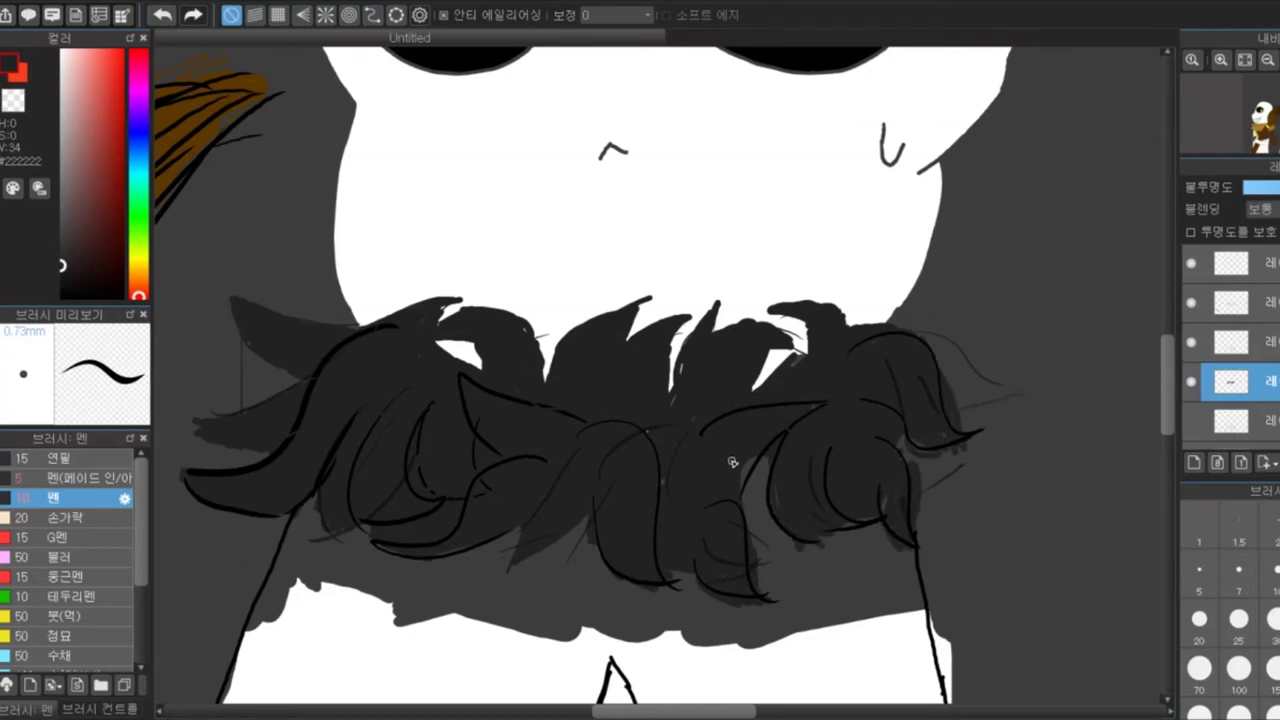
Trim overspill from the middle figure's collar with the 0.87 mm eraser and fill its outer right tufts with #222222
key(e)
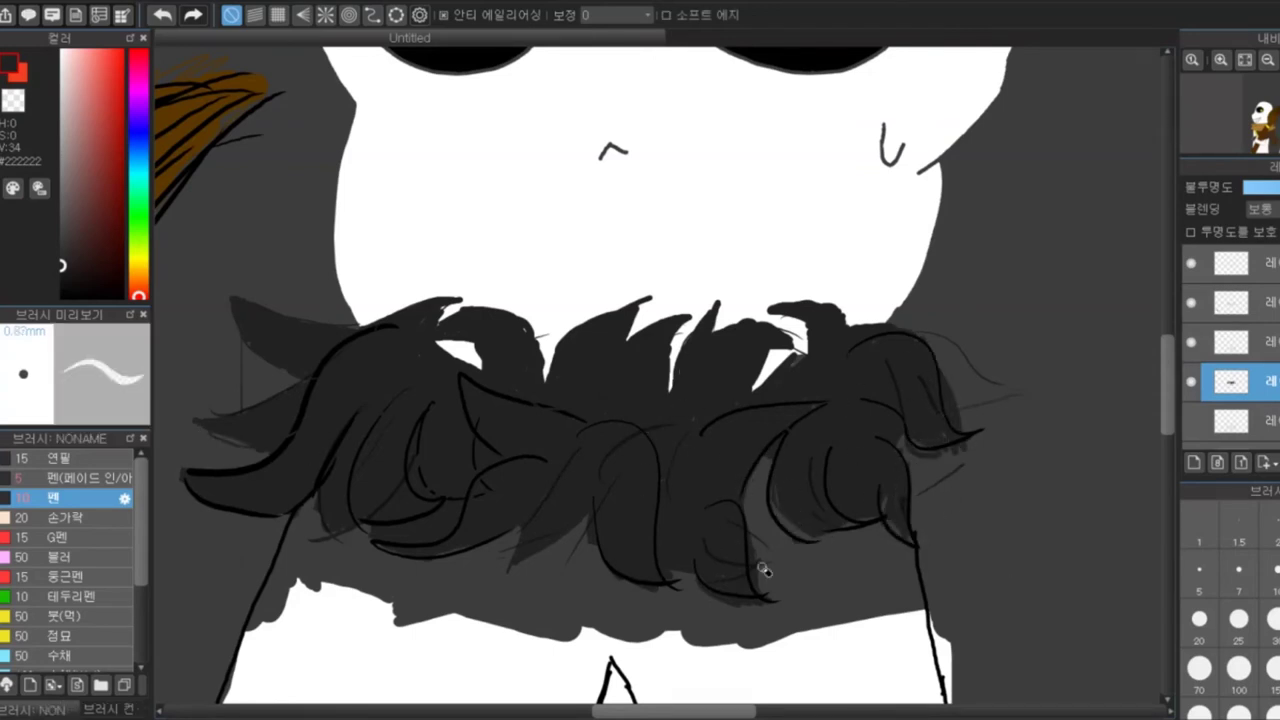
key(e)
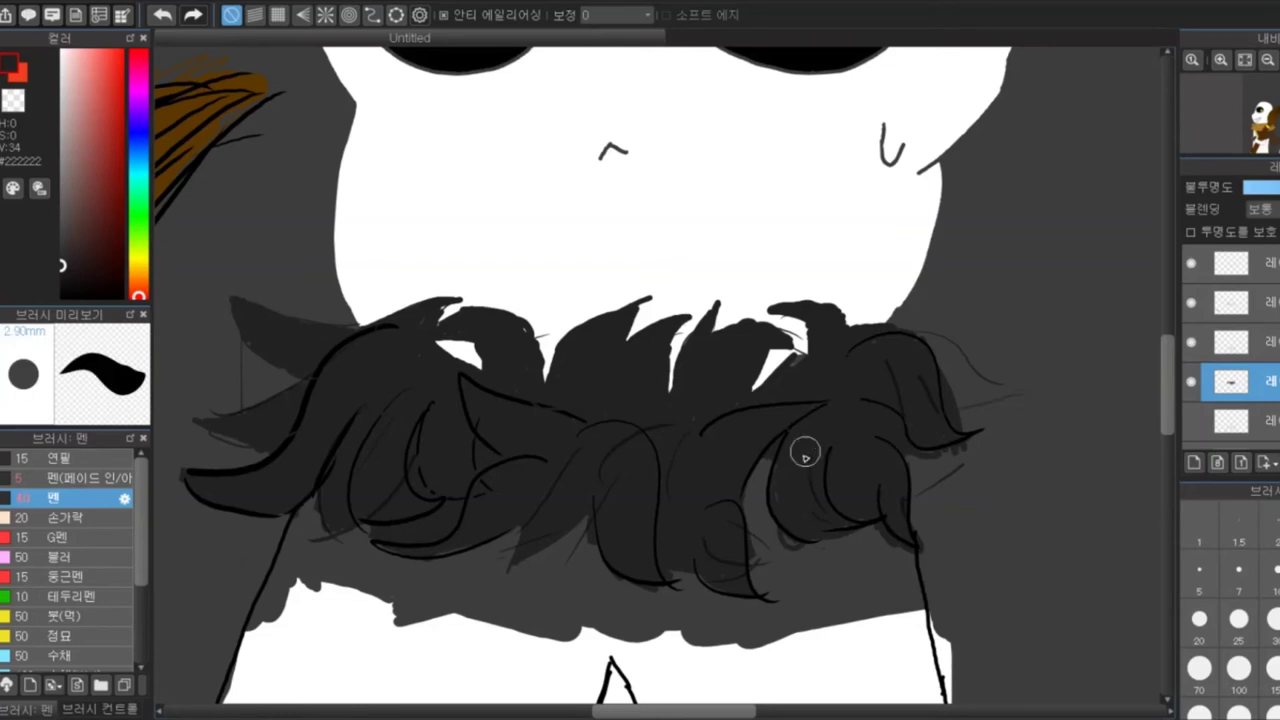
key(e)
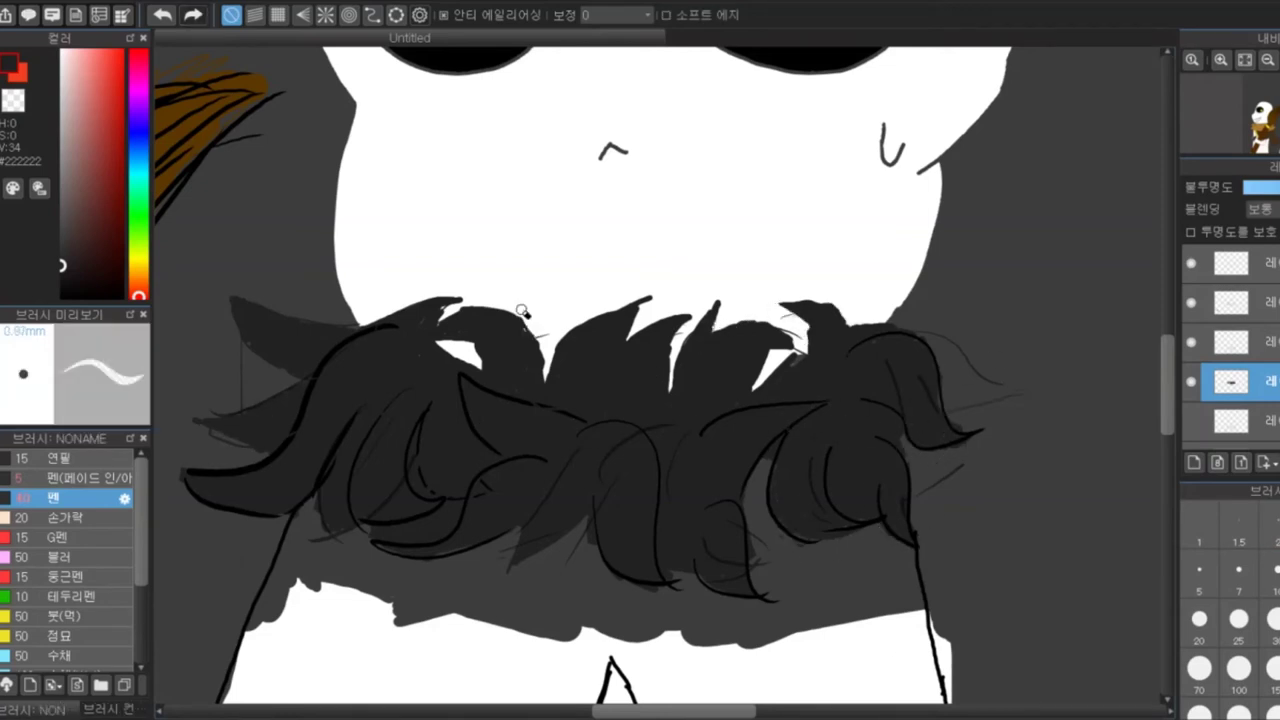
key(e)
drag(942, 408, 1000, 390)
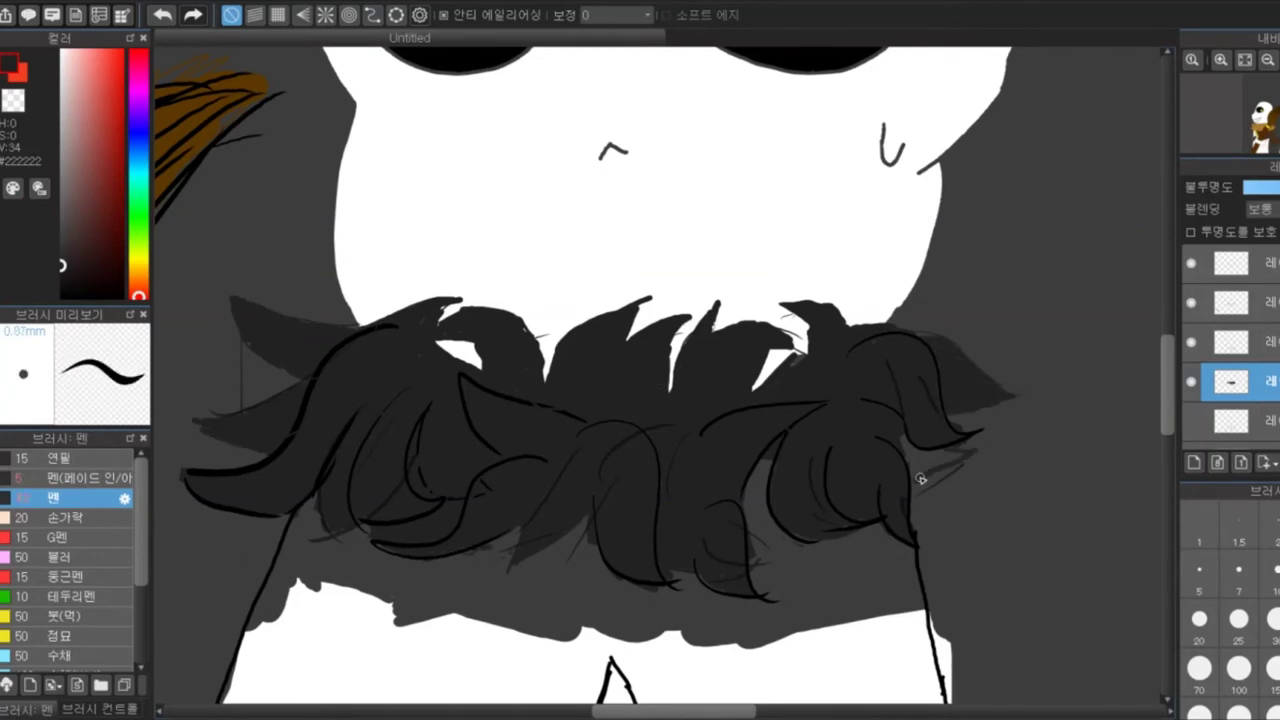
drag(921, 479, 912, 456)
Fill the gap between the middle figure's dark collar and robe with white using the 2.18 mm fade-in/out pen
key(b)
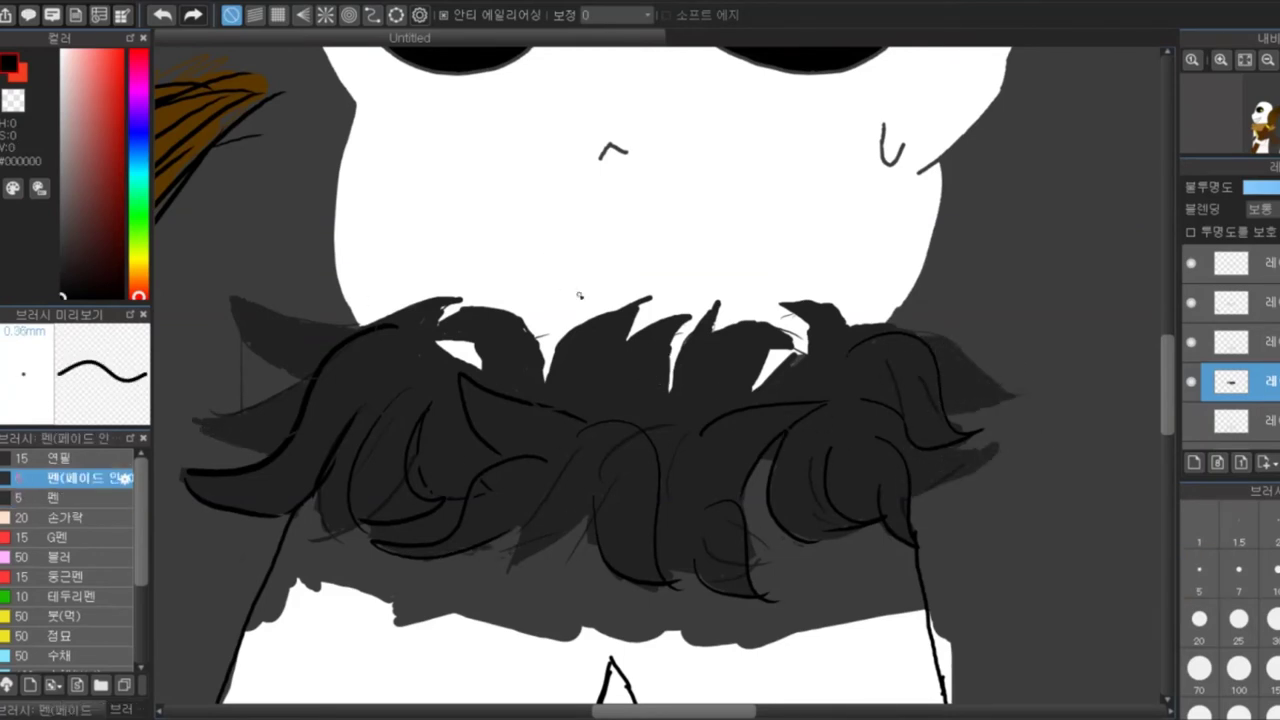
key(ctrl+minus)
key(ctrl+minus)
key(Down)
key(x)
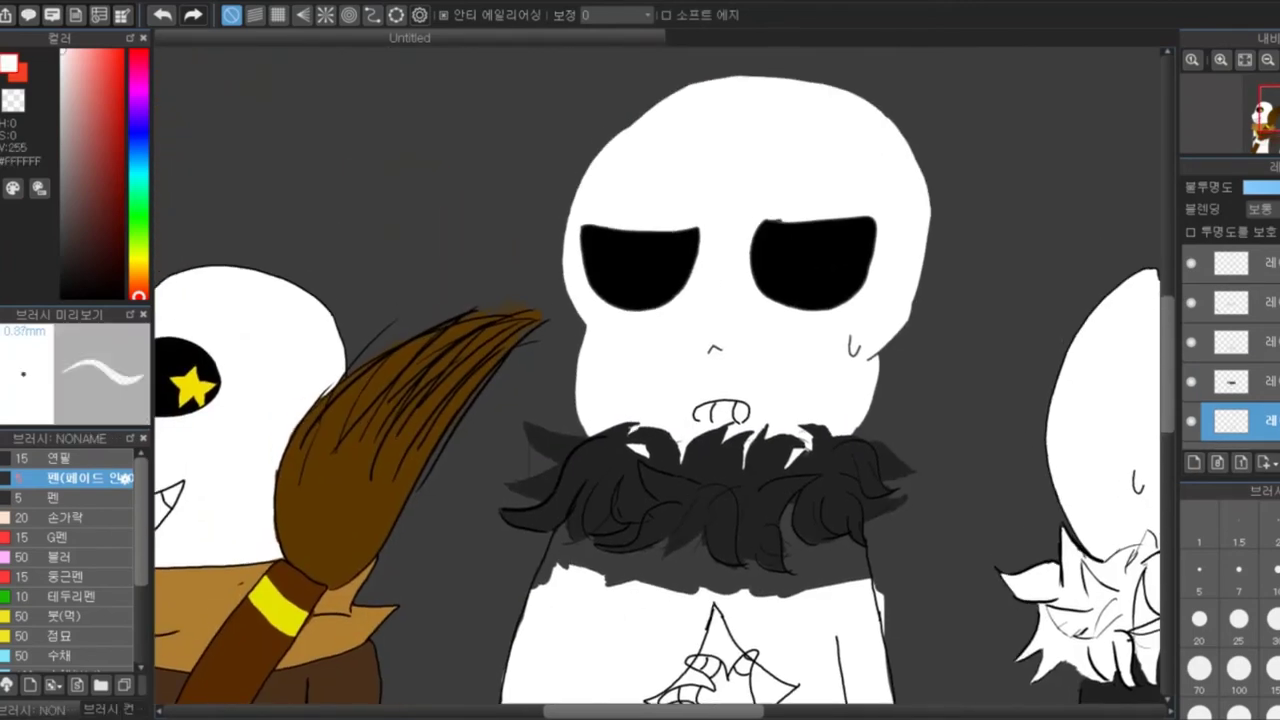
key(ctrl+shift+n)
mouse_move(560, 560)
mouse_down()
mouse_move(597, 553)
mouse_move(576, 515)
mouse_move(638, 585)
mouse_move(578, 533)
mouse_move(564, 563)
mouse_move(702, 519)
mouse_move(724, 583)
mouse_move(778, 628)
mouse_move(860, 611)
mouse_up()
key(bracketright)
key(ctrl+plus)
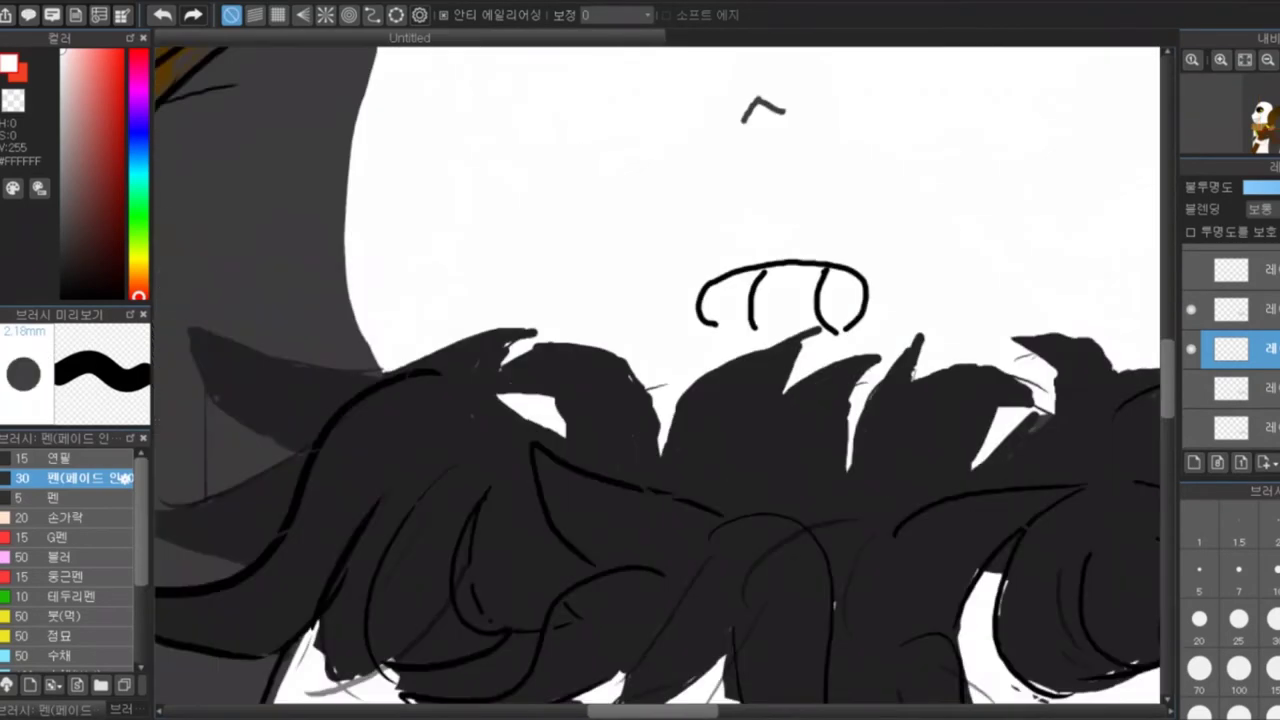
scroll(860, 611, down, 5)
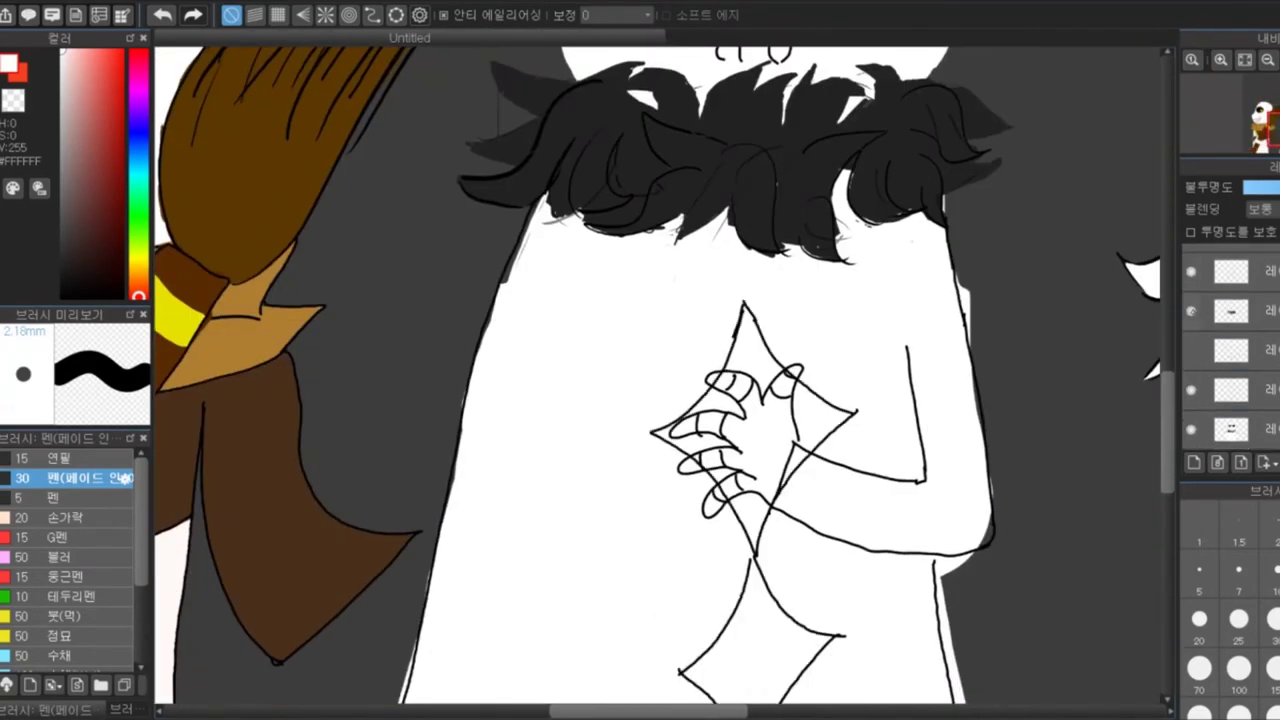
Erase the white overspill along the middle figure's robe and sleeve with the 0.87 mm eraser and touch up edge gaps in white
click(1230, 428)
key(e)
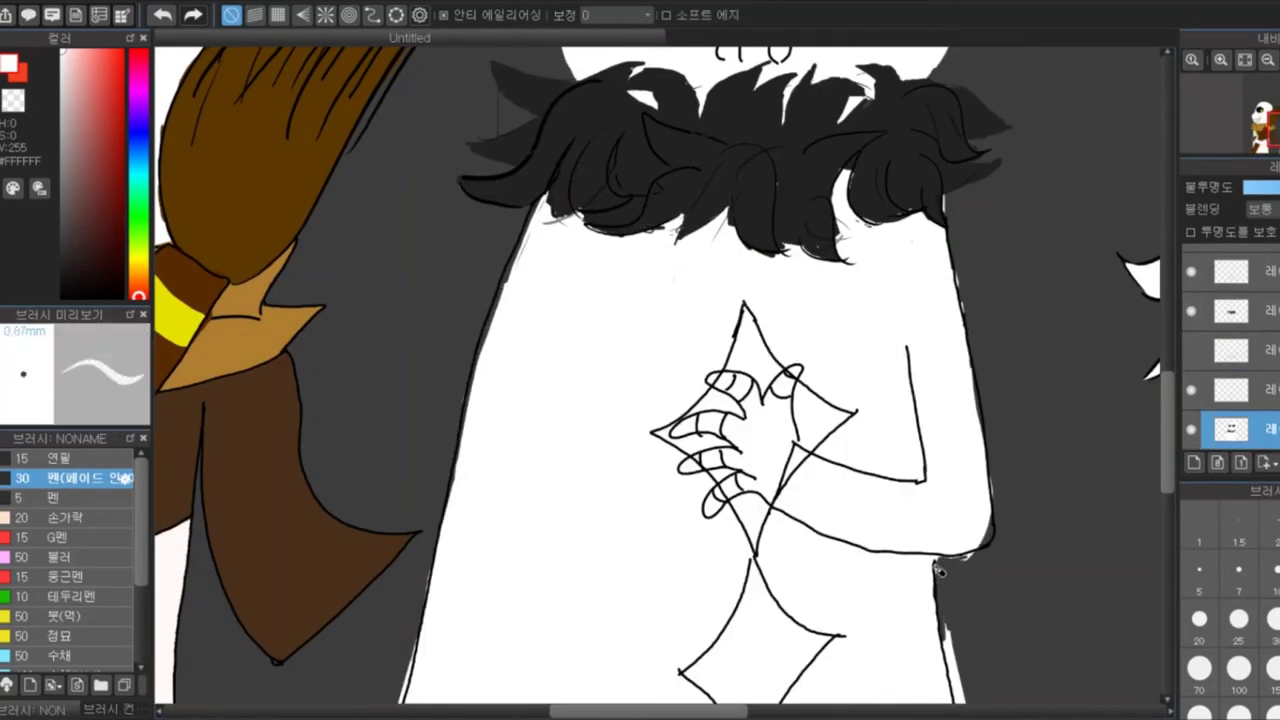
scroll(938, 568, down, 5)
key(ctrl+minus)
scroll(350, 403, up, 5)
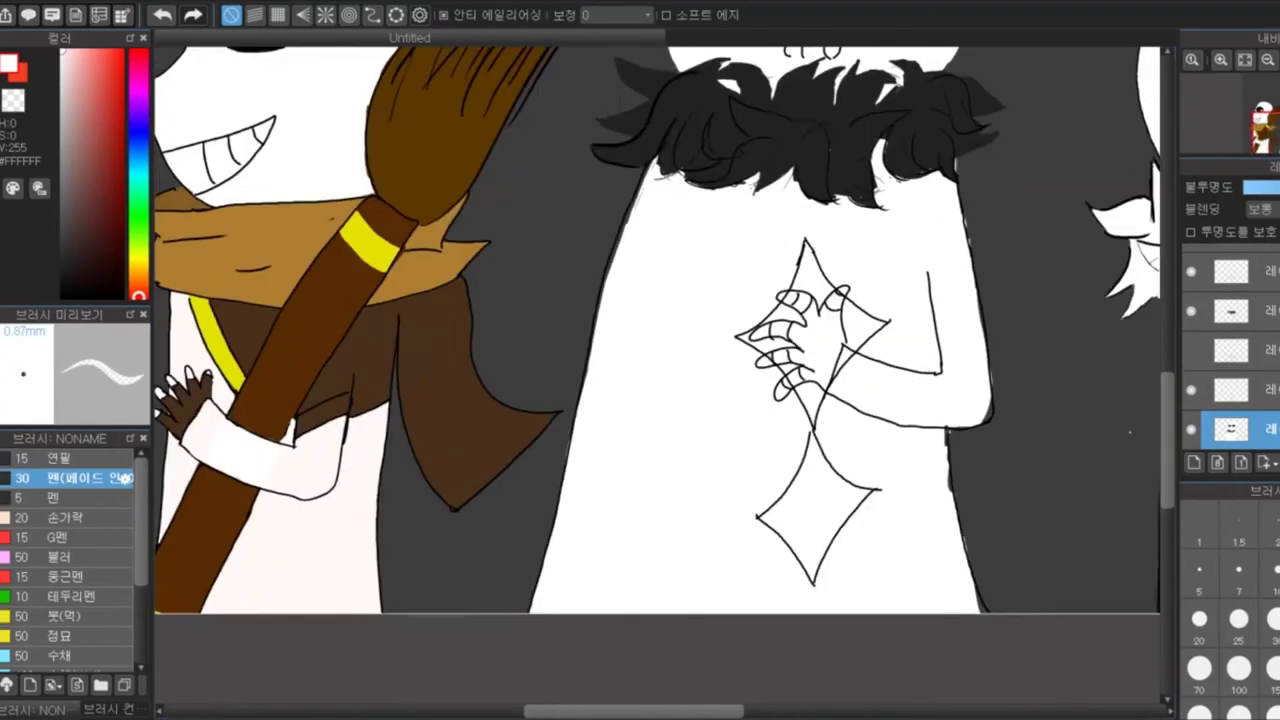
key(ctrl+plus)
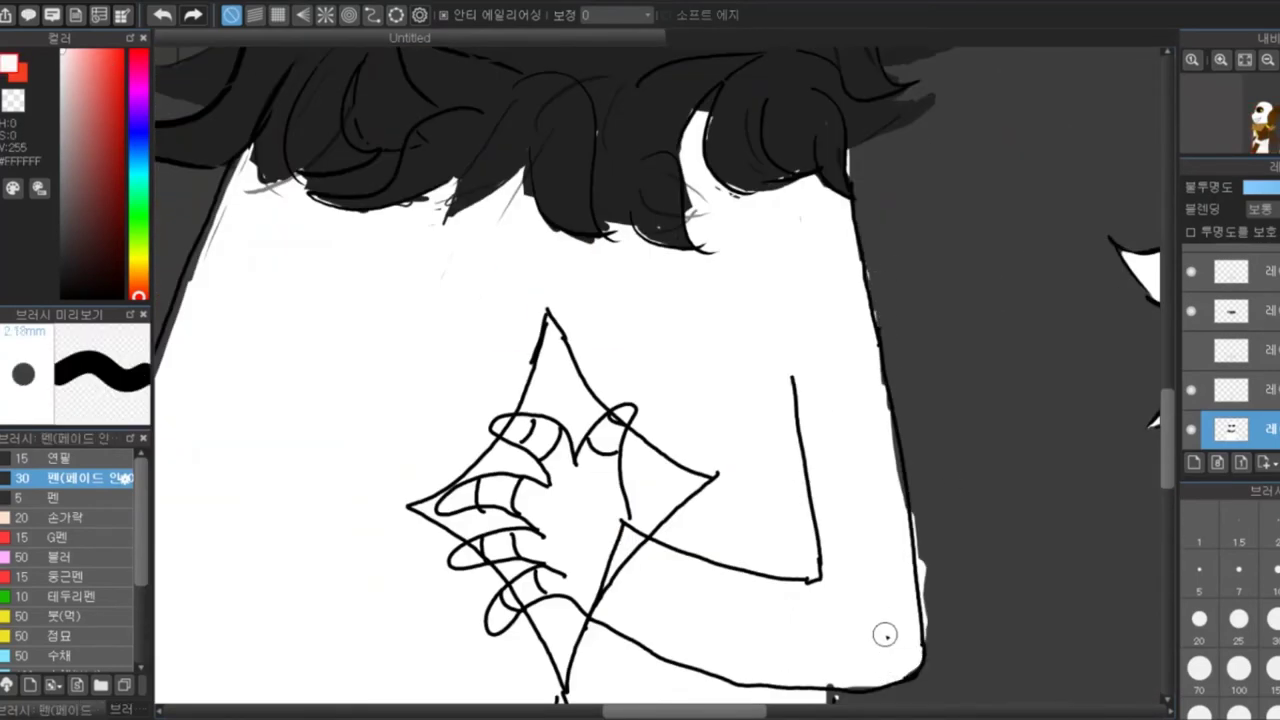
scroll(1029, 437, down, 2)
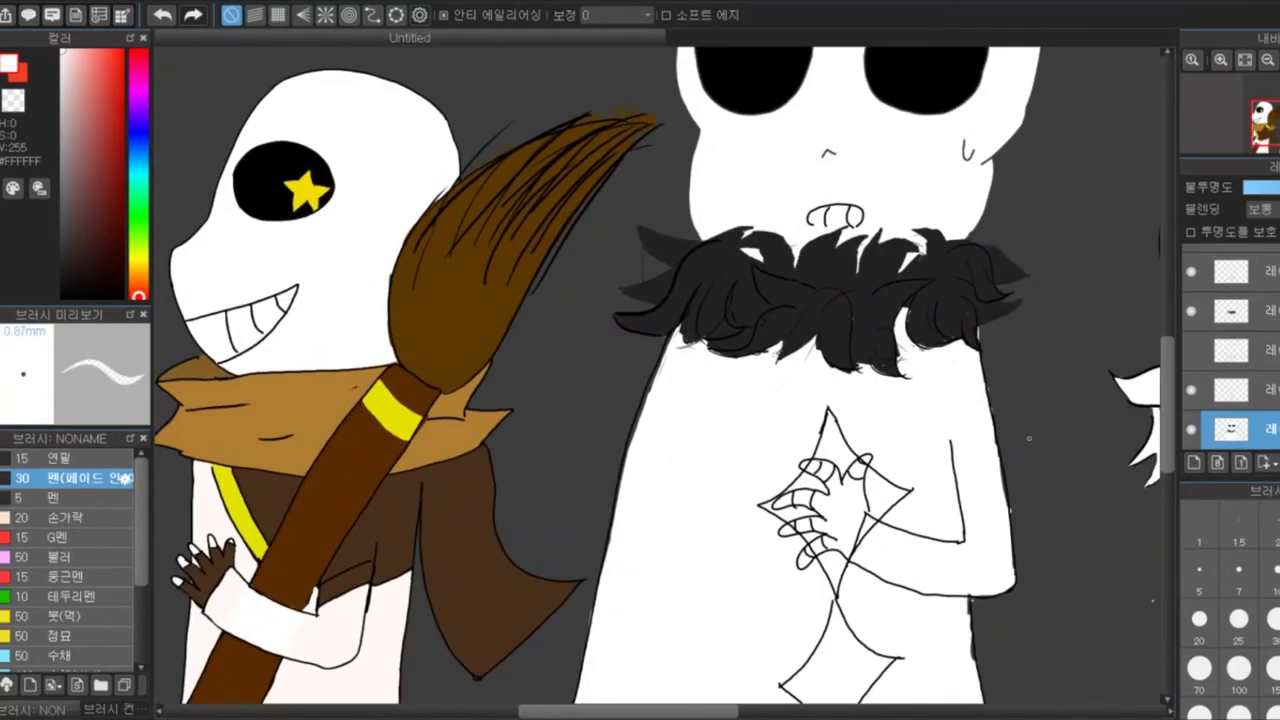
scroll(800, 402, up, 3)
scroll(800, 402, down, 1)
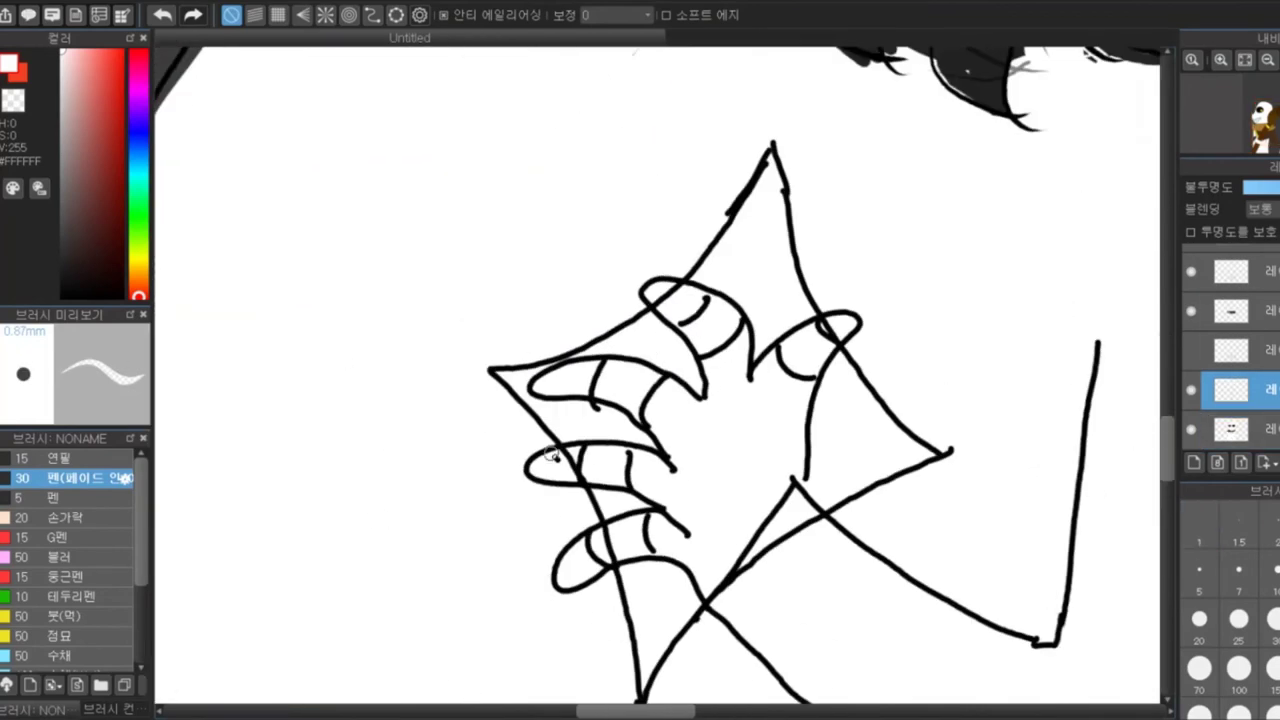
key(w)
click(613, 470)
click(695, 315)
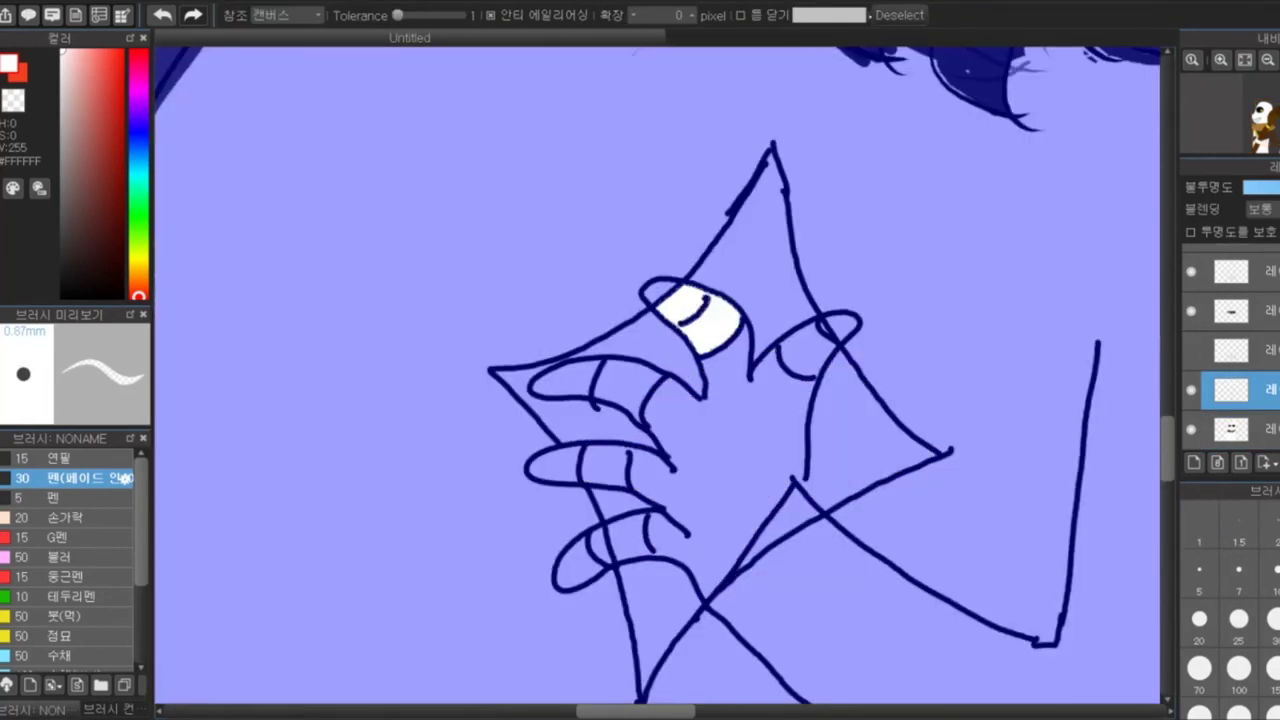
click(125, 478)
Flood-fill the star held in the middle figure's hand with yellow #FFE557
click(1230, 429)
click(138, 264)
click(91, 50)
drag(717, 517, 640, 600)
drag(745, 420, 670, 617)
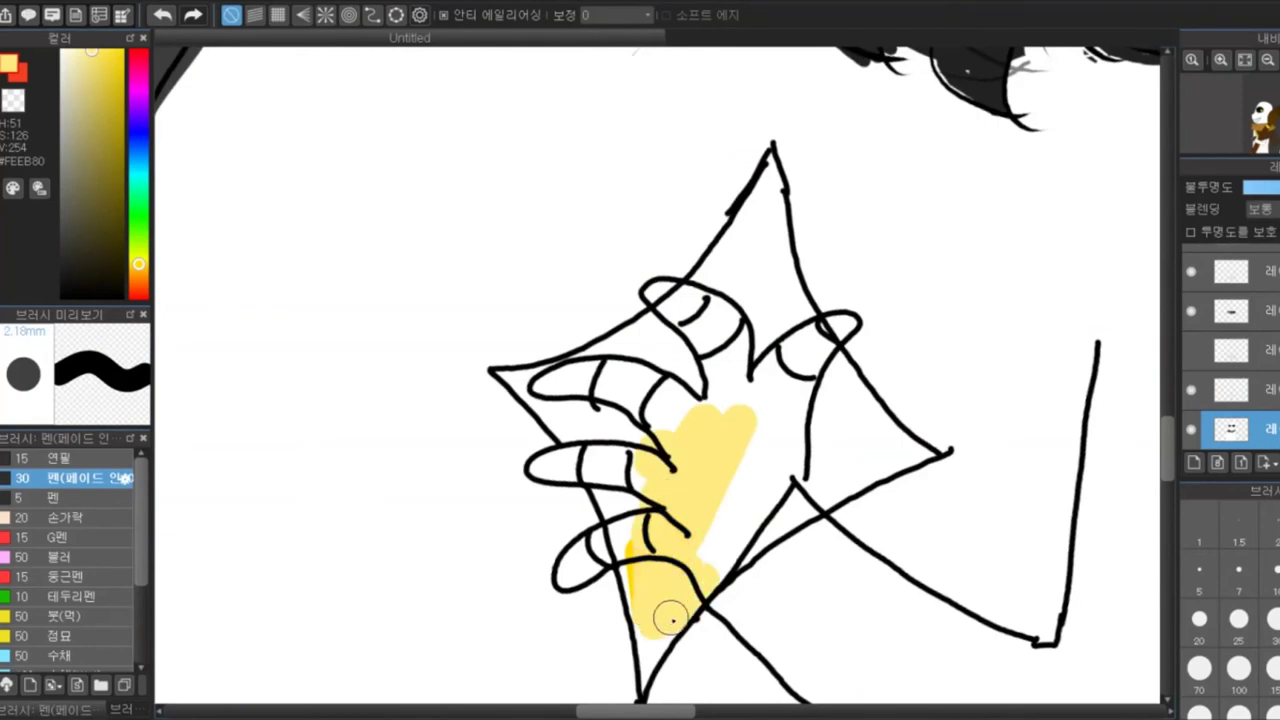
key(ctrl+z)
key(ctrl+z)
key(g)
click(850, 420)
click(760, 260)
key(ctrl+z)
click(600, 420)
click(632, 508)
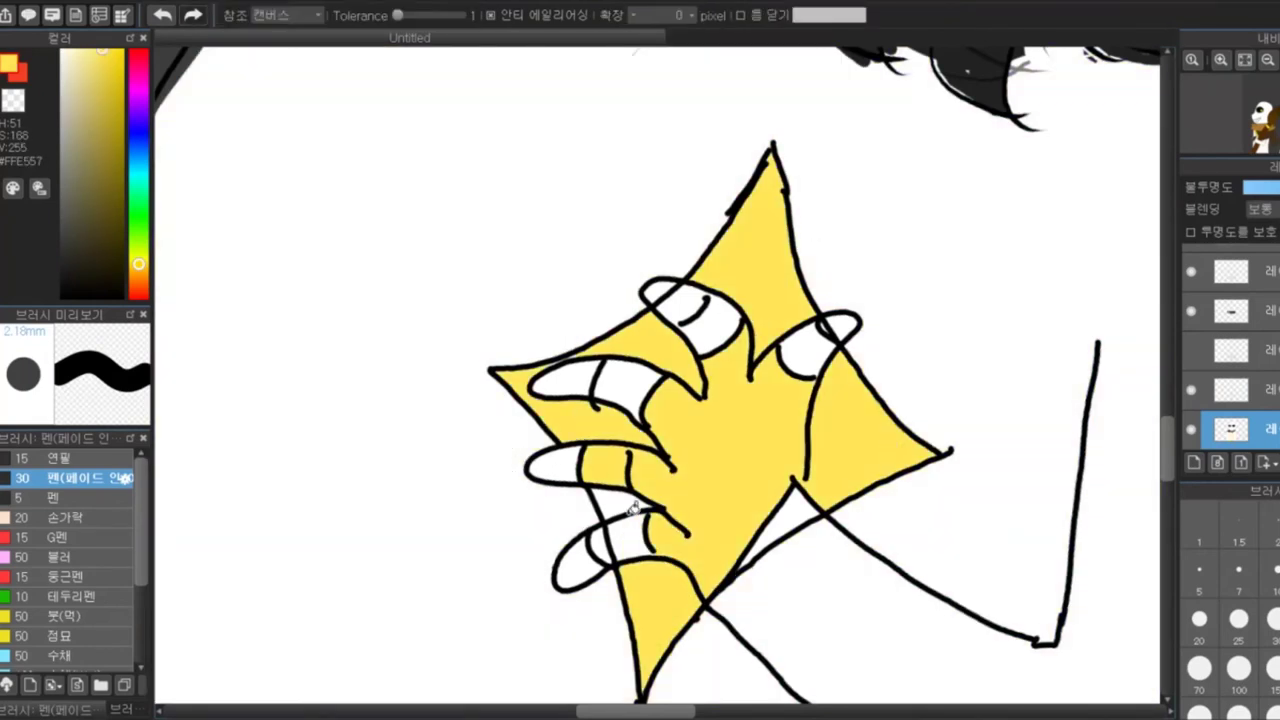
Paint the middle figure's hand and fingers white over the yellow star on the layer above with the 1.09 mm pen
click(1230, 389)
key(x)
key(b)
mouse_move(705, 530)
mouse_down()
mouse_move(757, 474)
mouse_move(763, 378)
mouse_move(680, 305)
mouse_up()
mouse_move(726, 353)
mouse_down()
mouse_move(737, 453)
mouse_move(673, 470)
mouse_move(660, 419)
mouse_move(789, 470)
mouse_move(714, 565)
mouse_move(620, 455)
mouse_up()
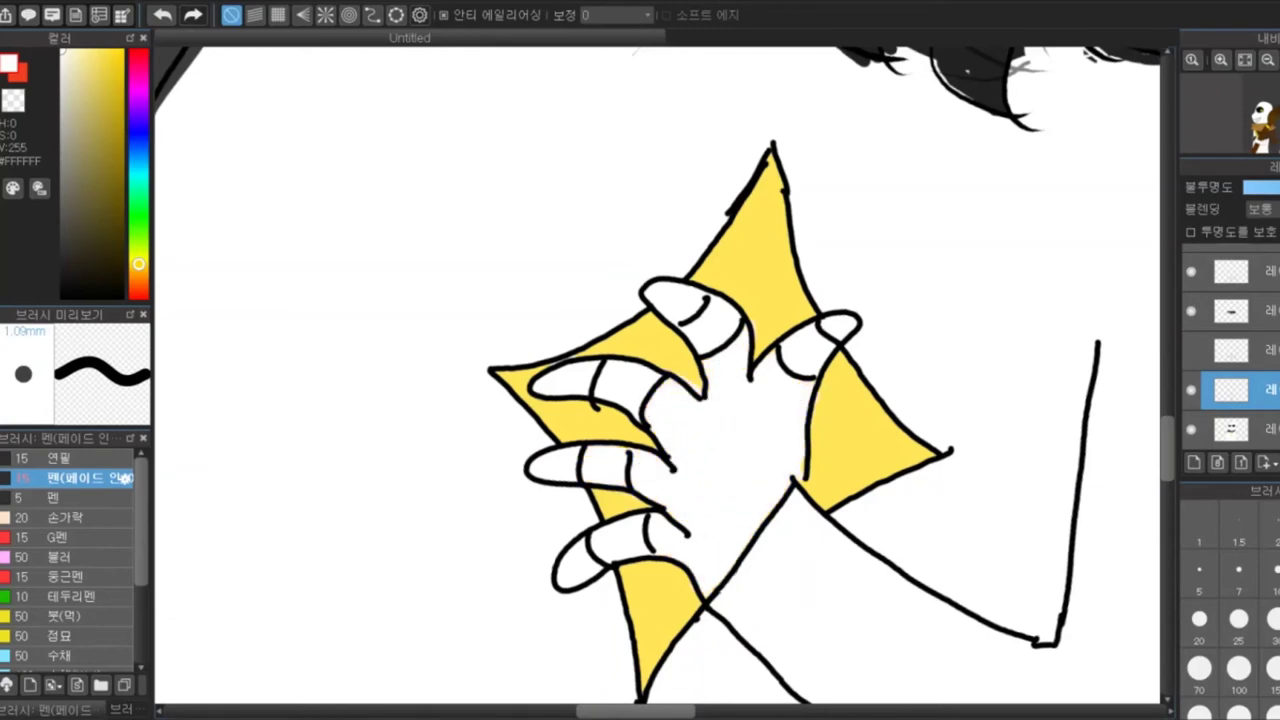
Sample the held star's yellow #FFE557, colour the lower hanging star with it and clean up its edges
scroll(708, 492, down, 3)
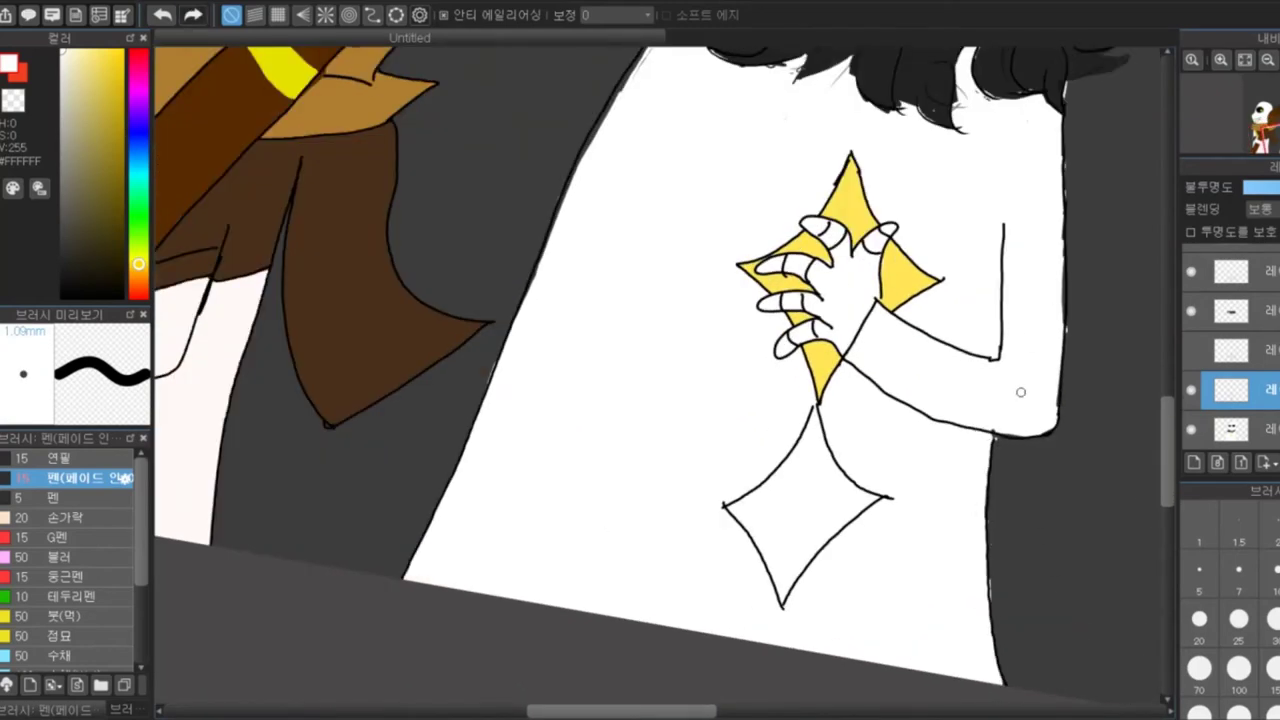
alt+click(820, 380)
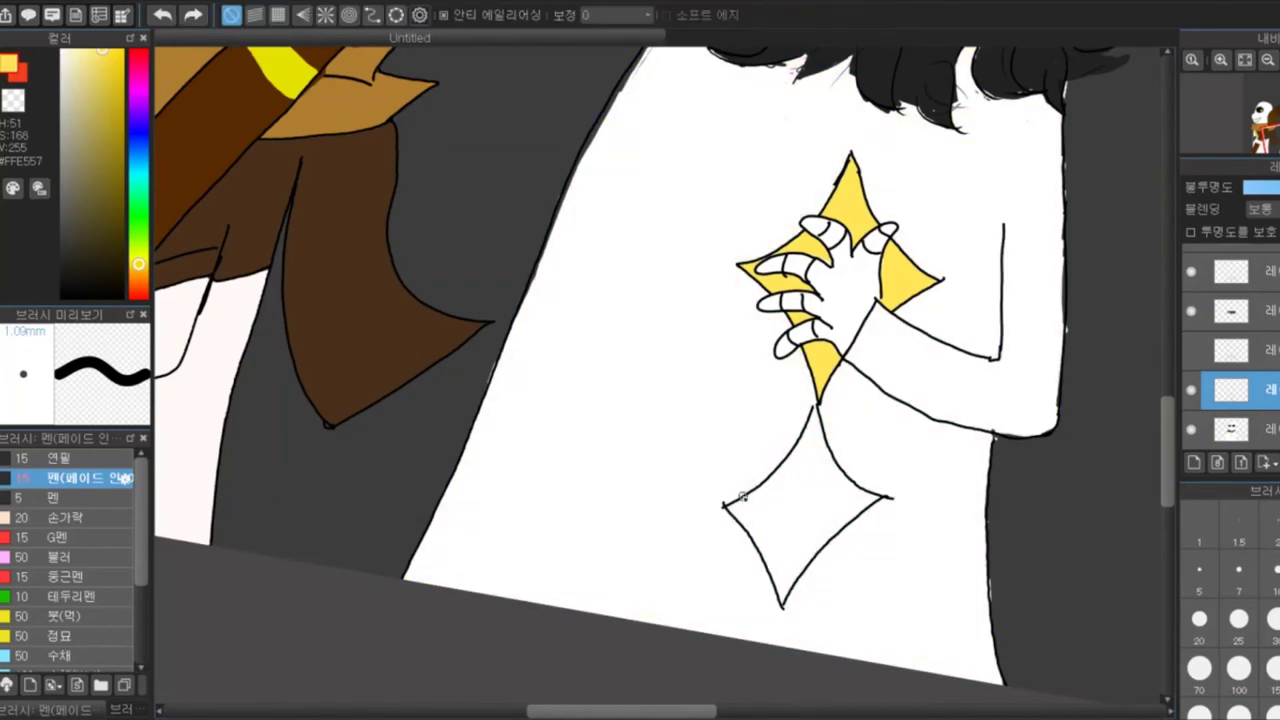
mouse_move(808, 468)
mouse_down()
mouse_move(760, 510)
mouse_move(760, 550)
mouse_move(850, 510)
mouse_move(818, 455)
mouse_move(805, 530)
mouse_move(814, 446)
mouse_up()
key(e)
key(e)
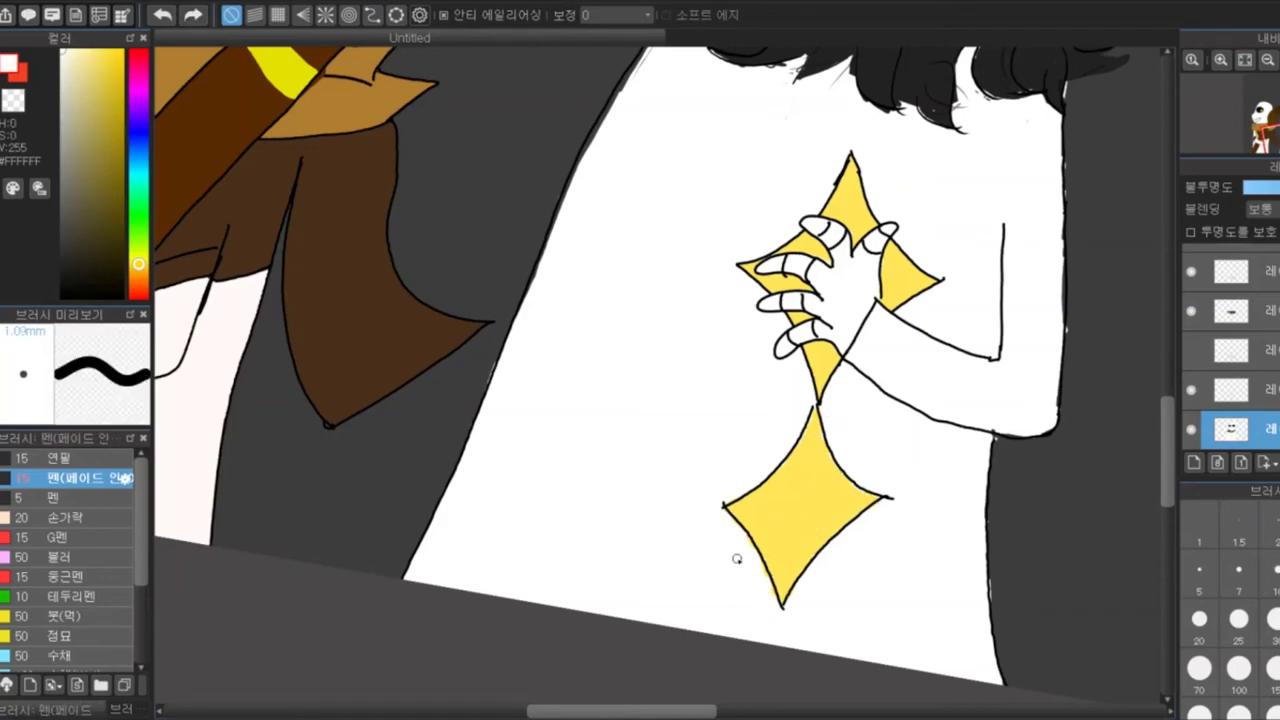
Paint a white oval pupil with a black centre in the middle figure's left eye using the 1.09 mm pen
scroll(737, 559, up, 4)
mouse_move(612, 410)
mouse_down()
mouse_move(585, 530)
mouse_move(607, 404)
mouse_move(635, 450)
mouse_up()
scroll(635, 450, down, 5)
scroll(910, 316, up, 6)
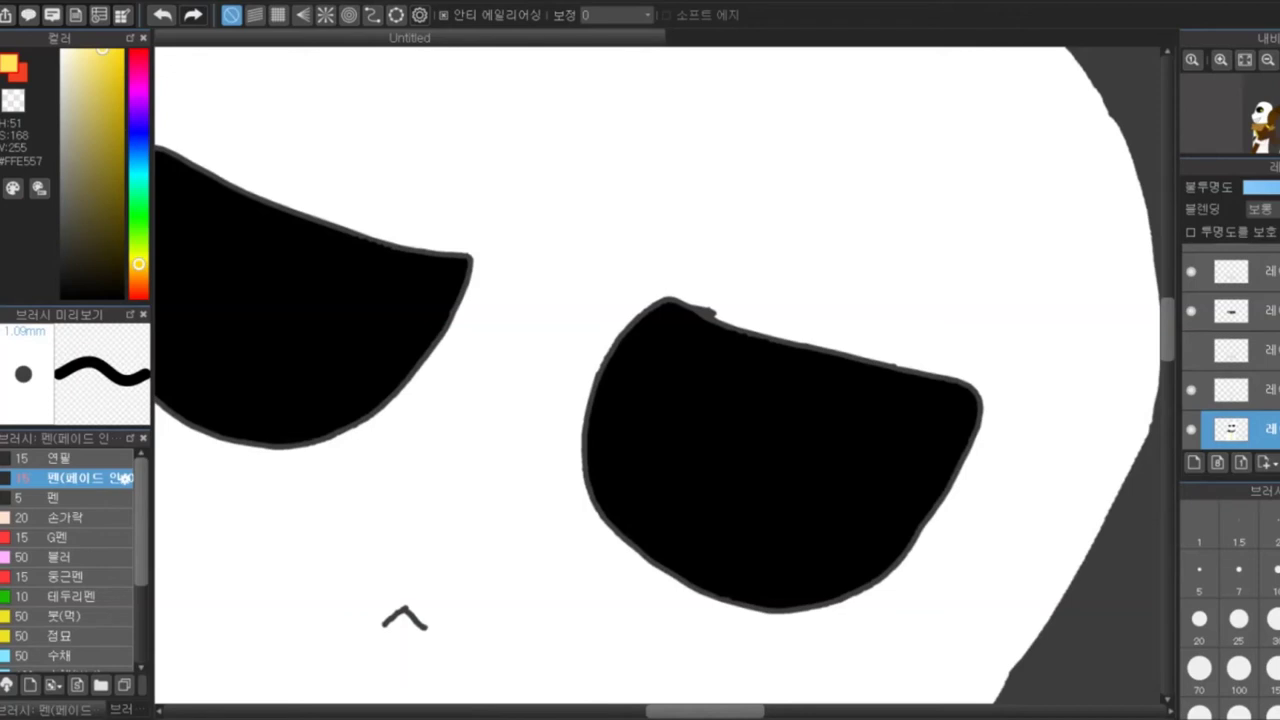
scroll(306, 489, up, 2)
alt+click(306, 489)
mouse_move(514, 414)
mouse_down()
mouse_move(551, 506)
mouse_move(551, 369)
mouse_move(556, 455)
mouse_move(600, 470)
mouse_up()
alt+click(530, 430)
drag(545, 420, 560, 455)
scroll(947, 568, down, 4)
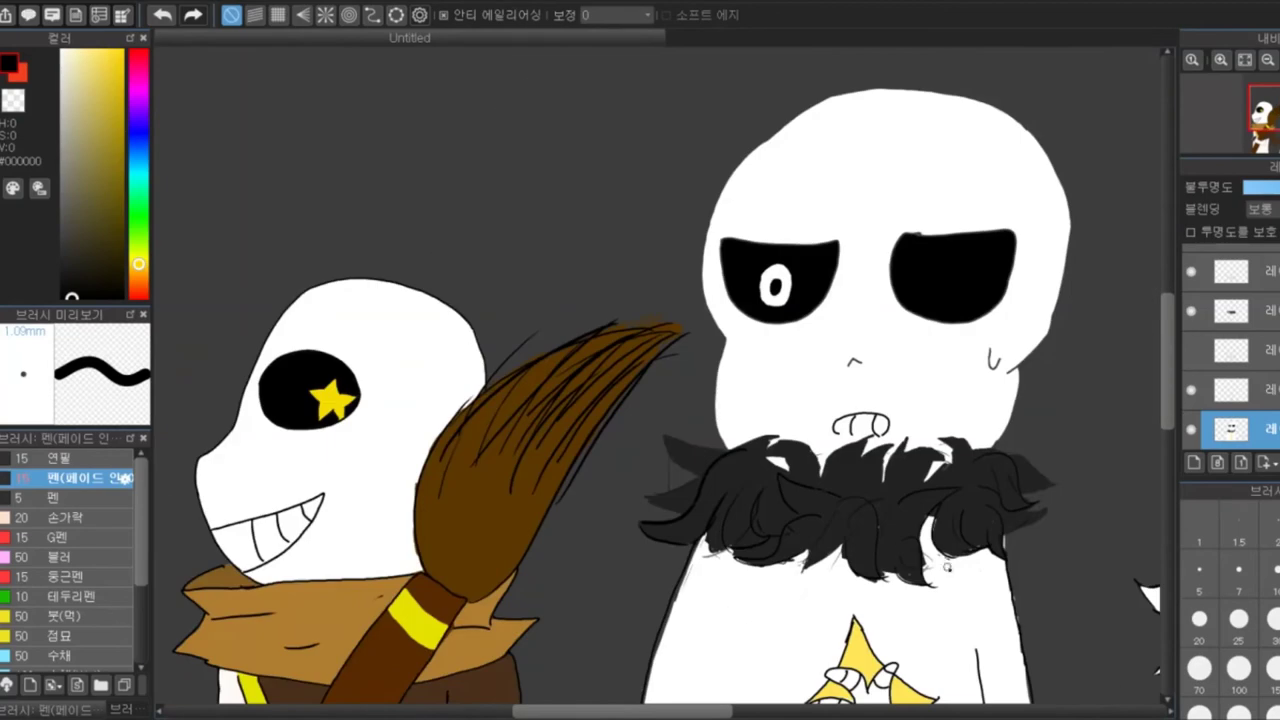
Hide the dark grey background layer and redraw the middle figure's nose in black with the 0.36 mm pen
scroll(947, 567, down, 2)
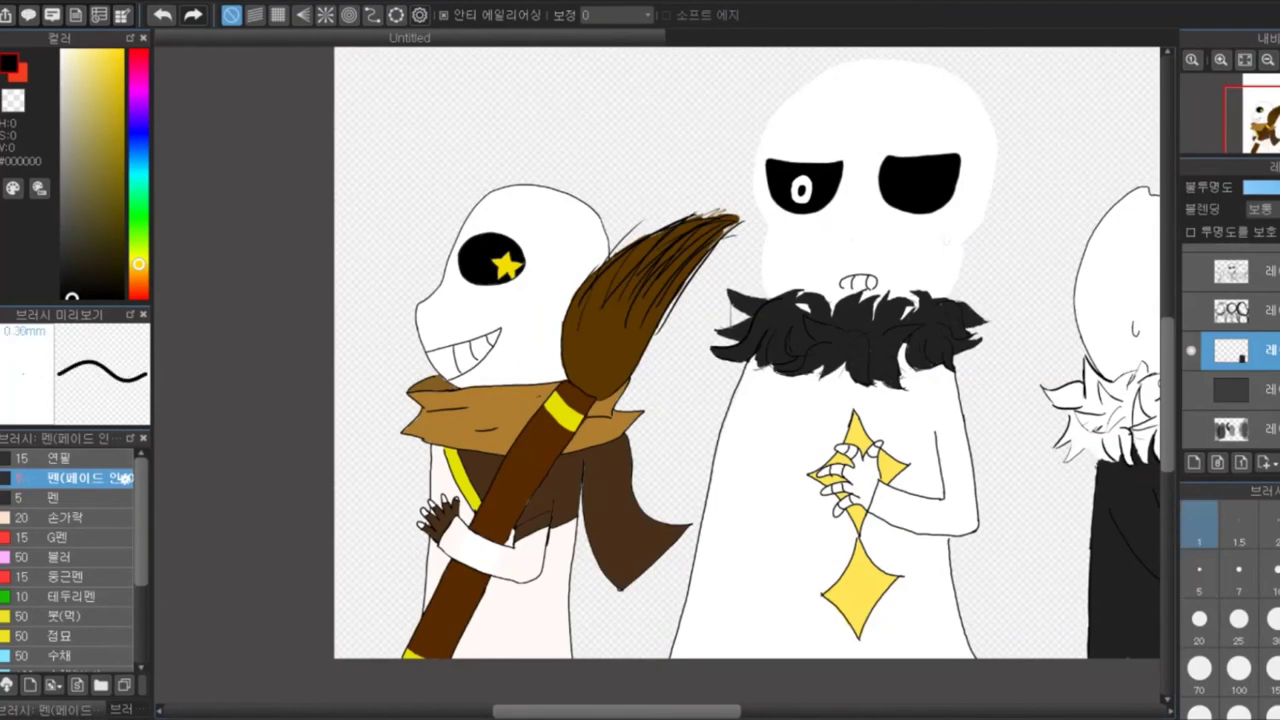
scroll(816, 382, up, 3)
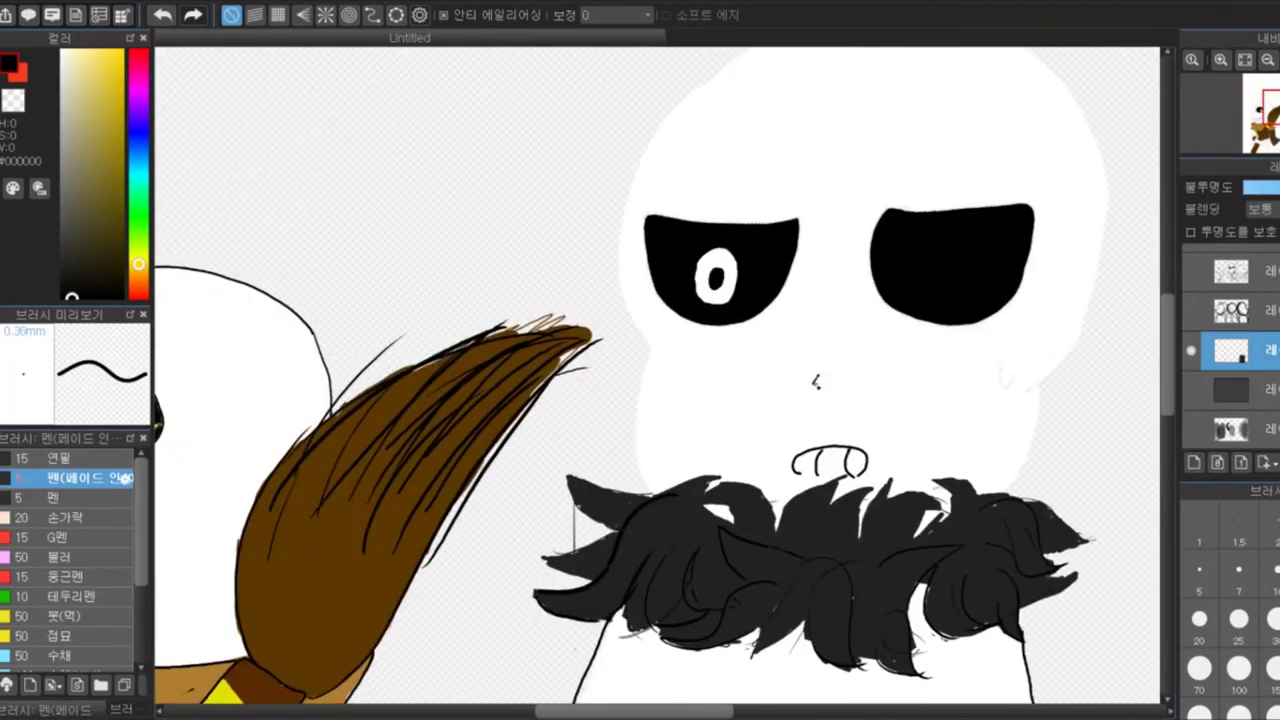
scroll(816, 382, up, 3)
scroll(816, 382, down, 5)
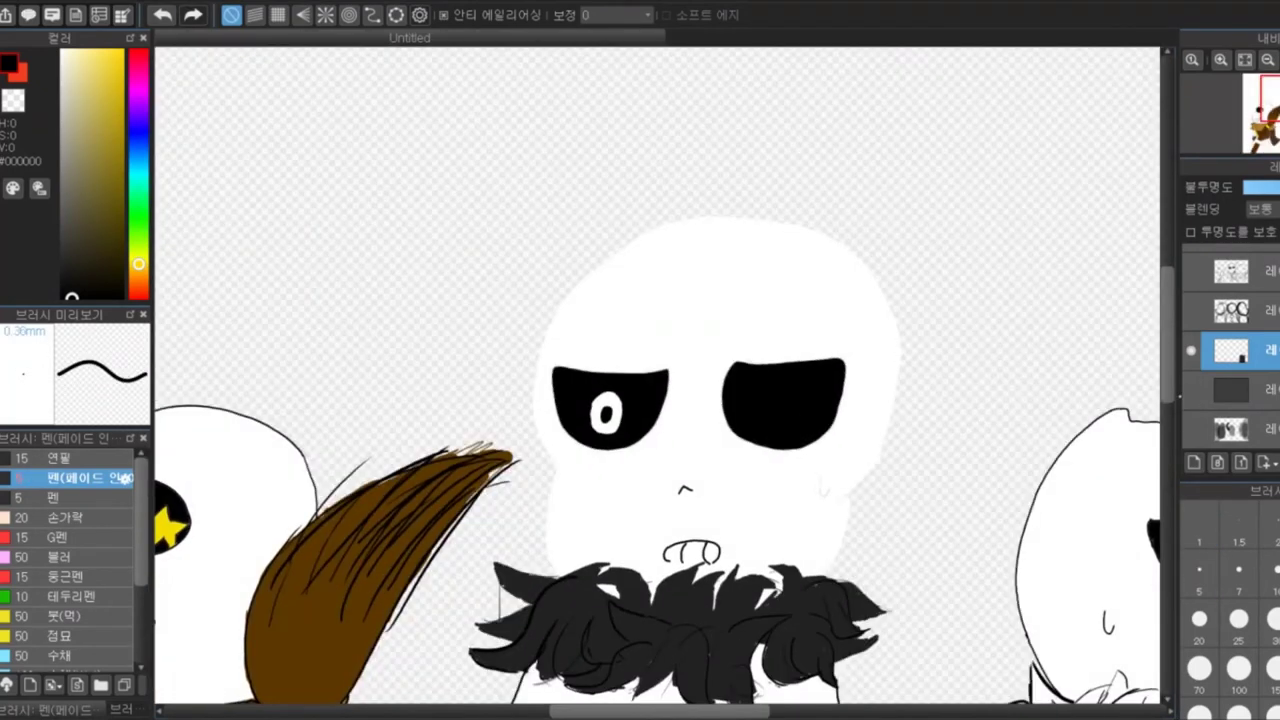
Restore the black outline of the middle figure's skull, jaw and sweat drop
scroll(1230, 340, up, 3)
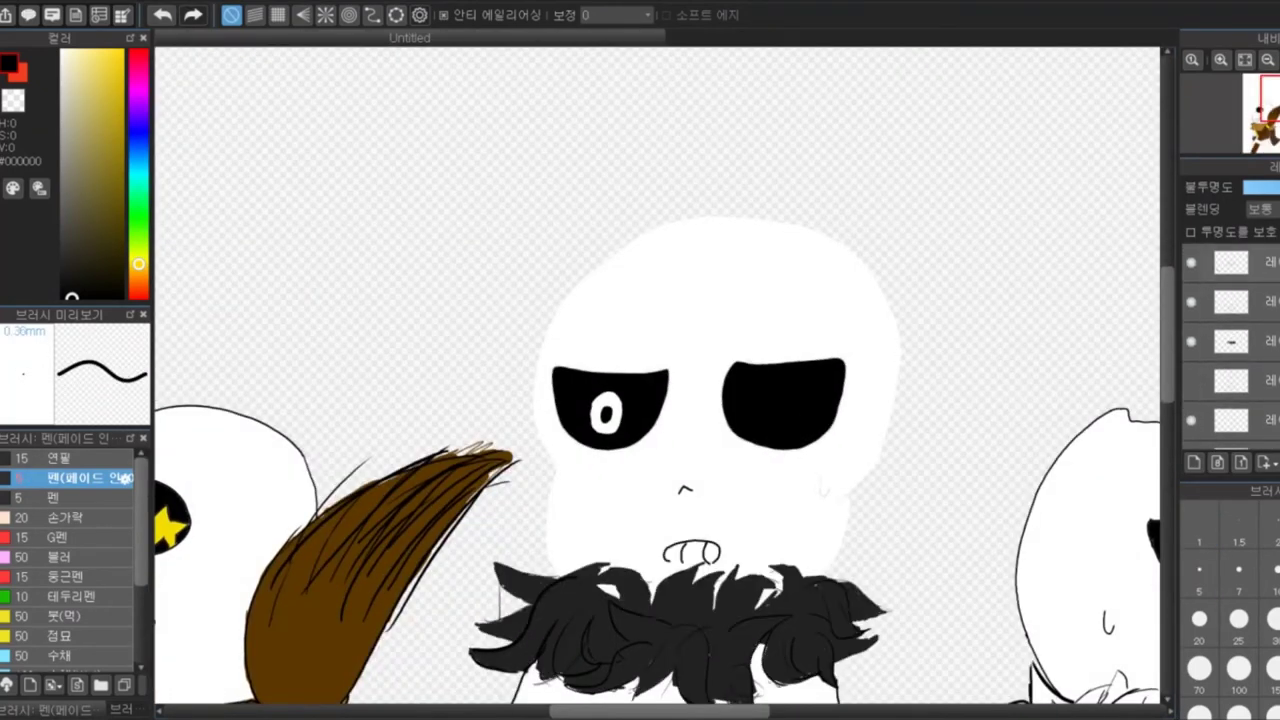
scroll(1230, 340, up, 1)
scroll(1240, 340, up, 2)
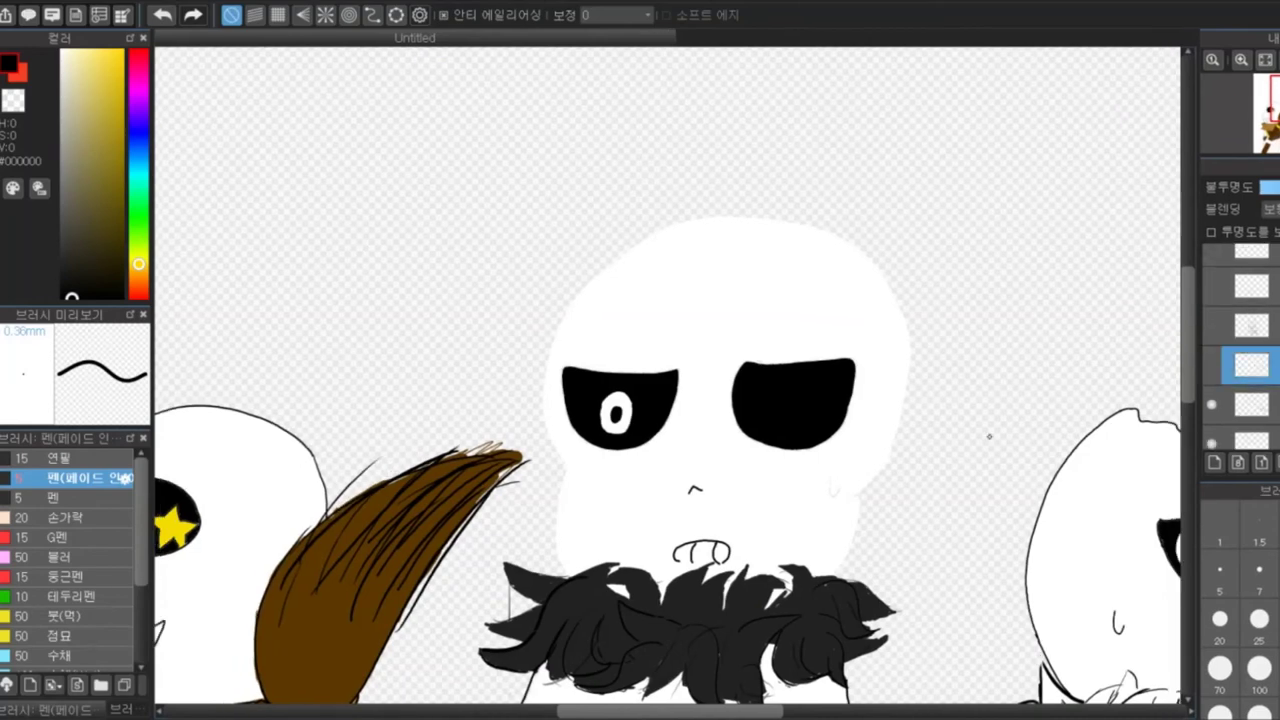
mouse_move(560, 330)
mouse_down()
mouse_move(740, 215)
mouse_move(905, 420)
mouse_up()
scroll(1157, 363, up, 2)
Erase the stray lines around the middle figure's mouth above the collar
key(e)
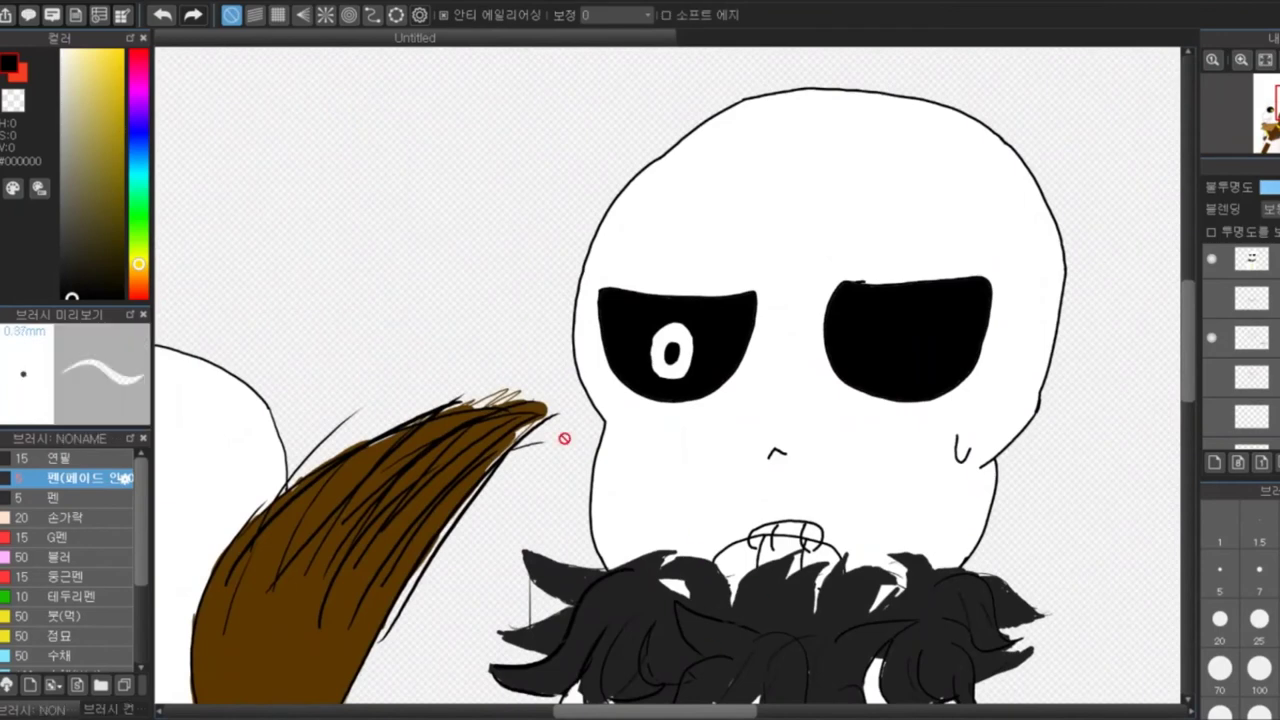
drag(728, 542, 795, 590)
scroll(795, 587, down, 3)
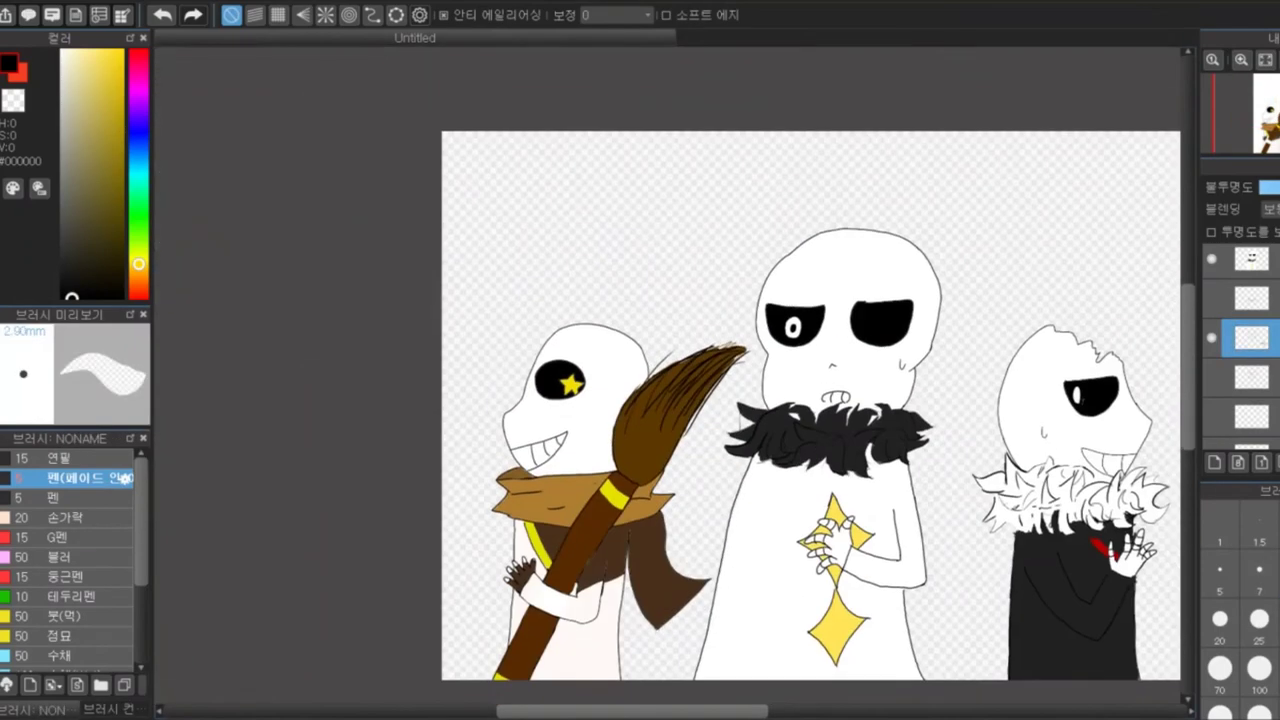
Draw the missing black outline along the lower-left edge of the right figure's white fur collar with the 0.36 mm pen
scroll(200, 234, up, 5)
key(b)
drag(395, 385, 440, 515)
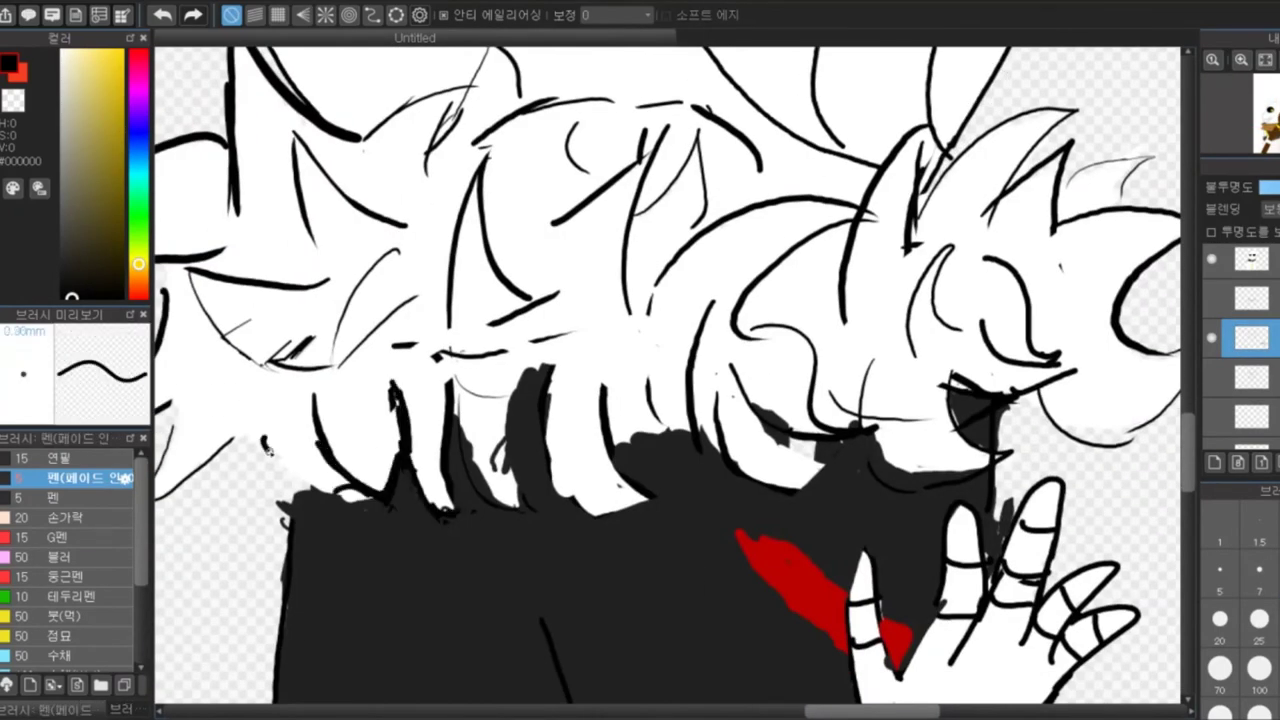
Sample the red #BA0200 from the right figure's clothing and paint the small gap between the mouth and the fur collar
scroll(675, 383, down, 3)
scroll(675, 383, up, 4)
key(i)
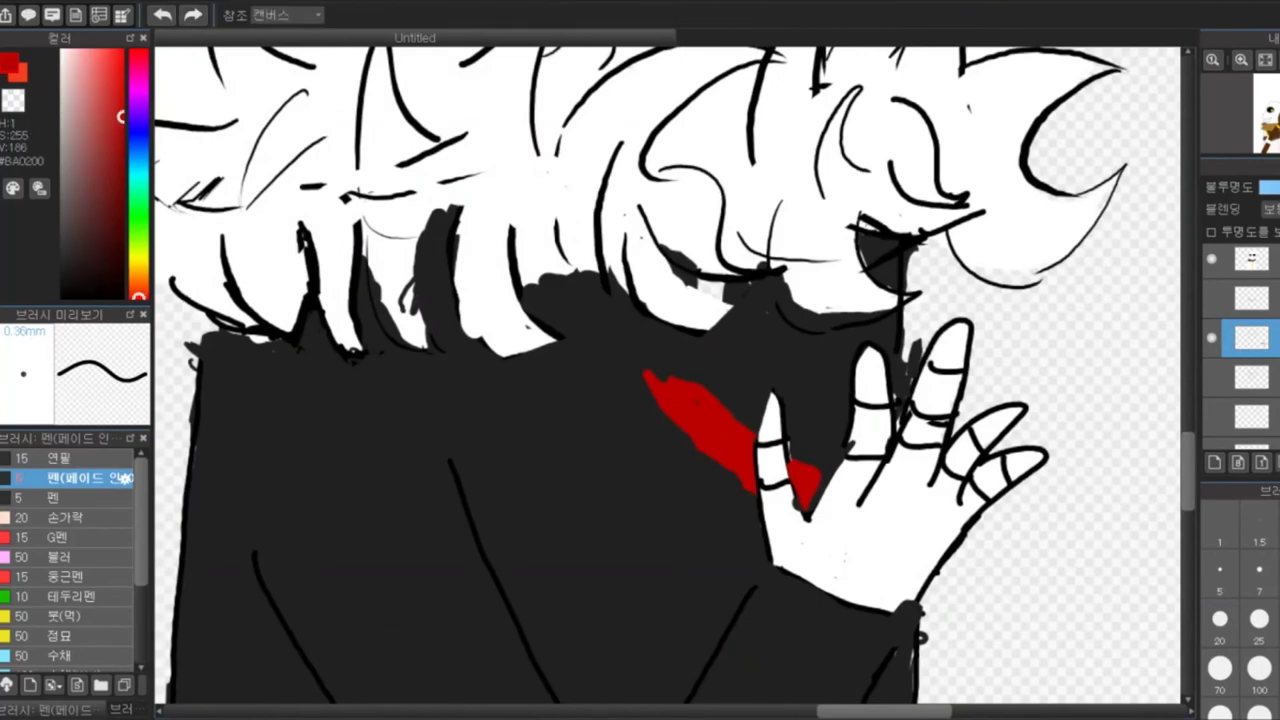
key(b)
scroll(706, 560, up, 5)
mouse_move(703, 536)
mouse_down()
mouse_move(709, 588)
mouse_move(726, 558)
mouse_move(766, 570)
mouse_move(713, 584)
mouse_move(720, 596)
mouse_move(727, 563)
mouse_move(765, 600)
mouse_up()
key(ctrl+z)
scroll(706, 560, down, 6)
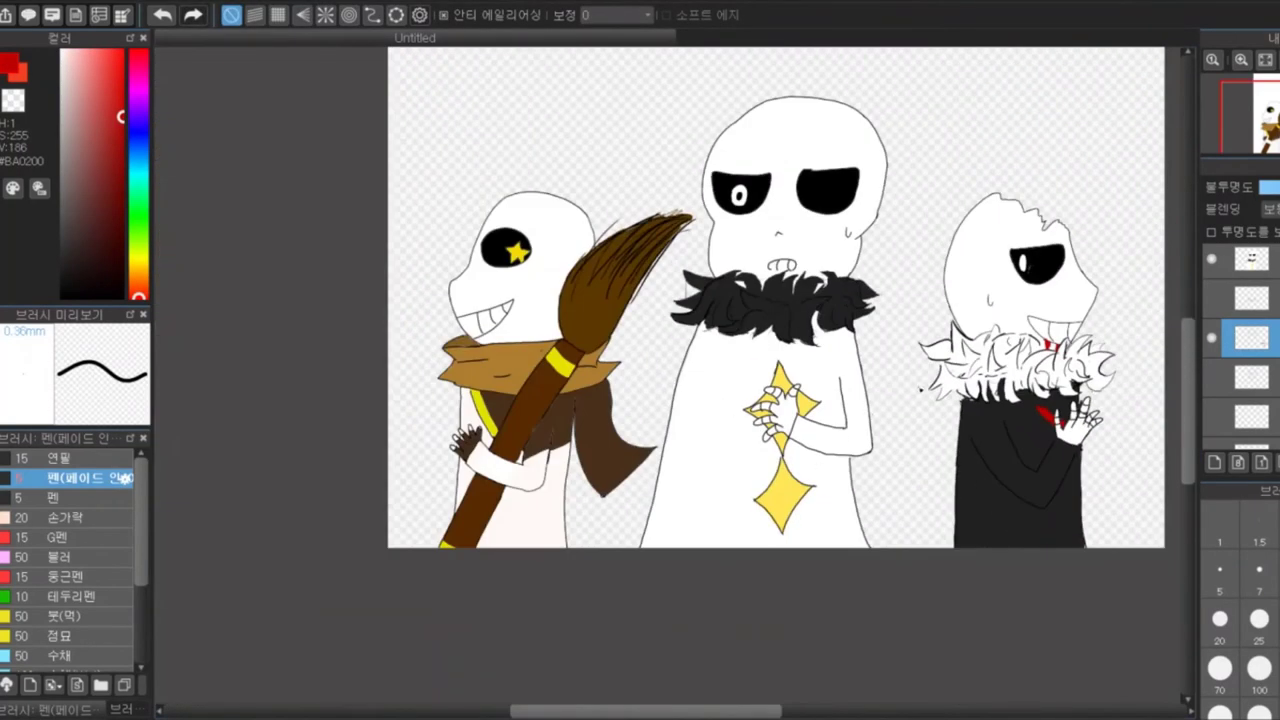
Touch up the left figure's vest near the elbow in sampled dark brown #49301A on a layer beneath the outlines
click(1250, 302)
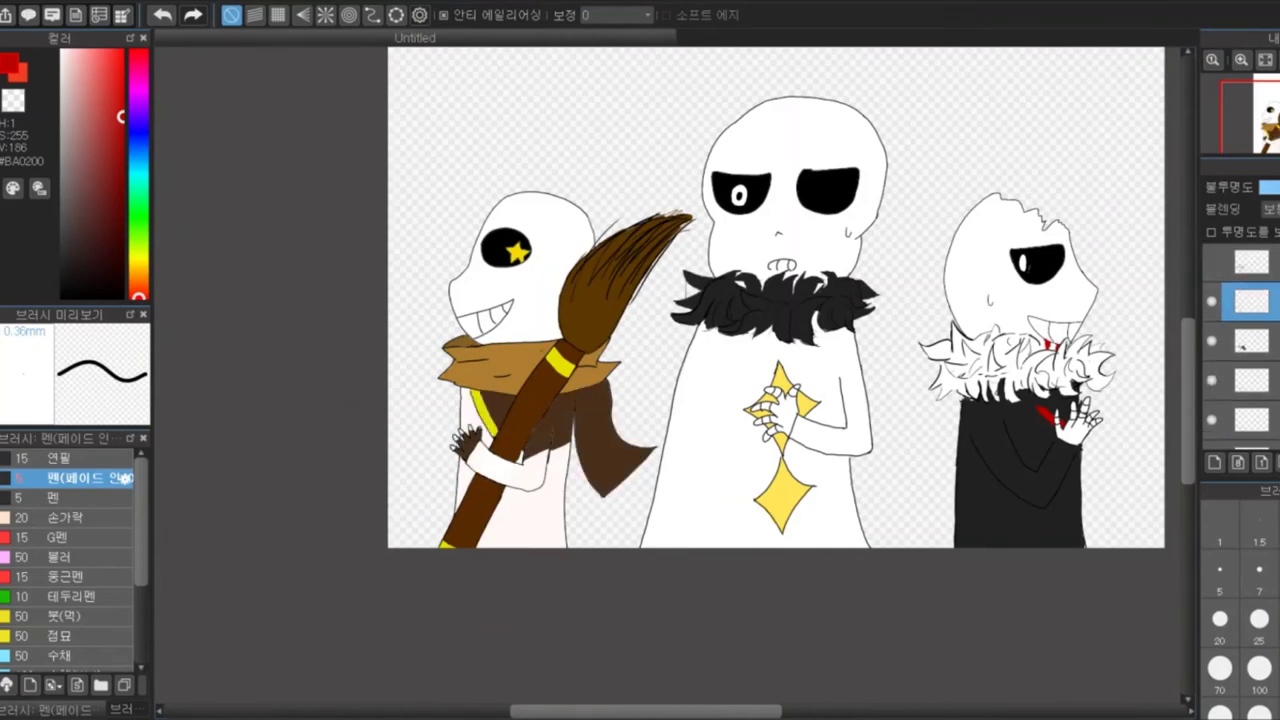
scroll(1245, 340, down, 1)
scroll(673, 368, up, 6)
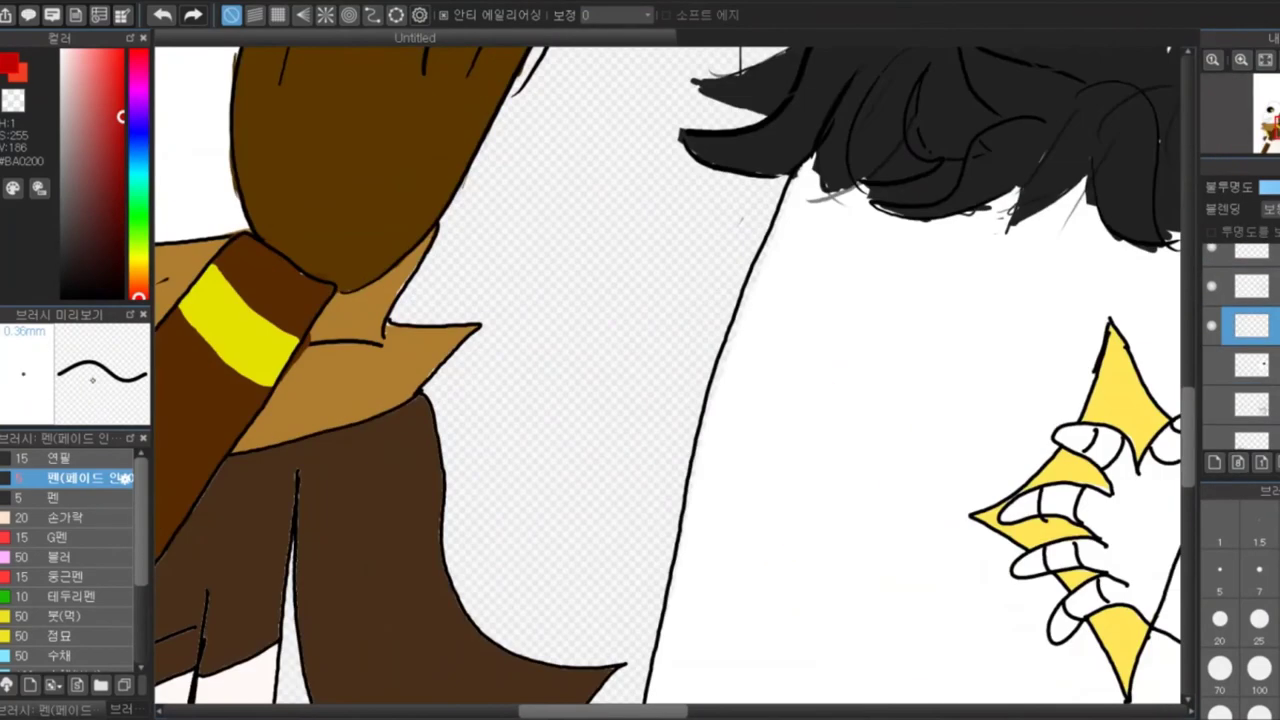
drag(191, 403, 455, 268)
alt+click(650, 440)
drag(612, 466, 688, 426)
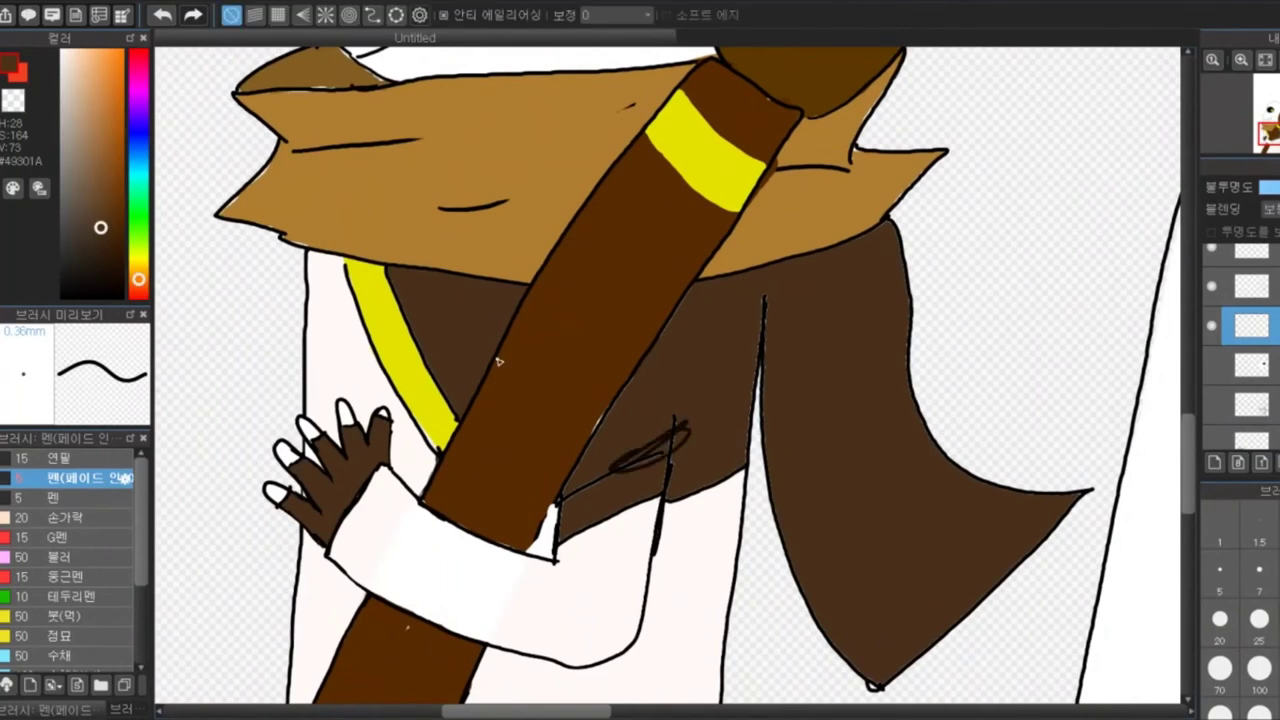
click(1259, 570)
key(ctrl+z)
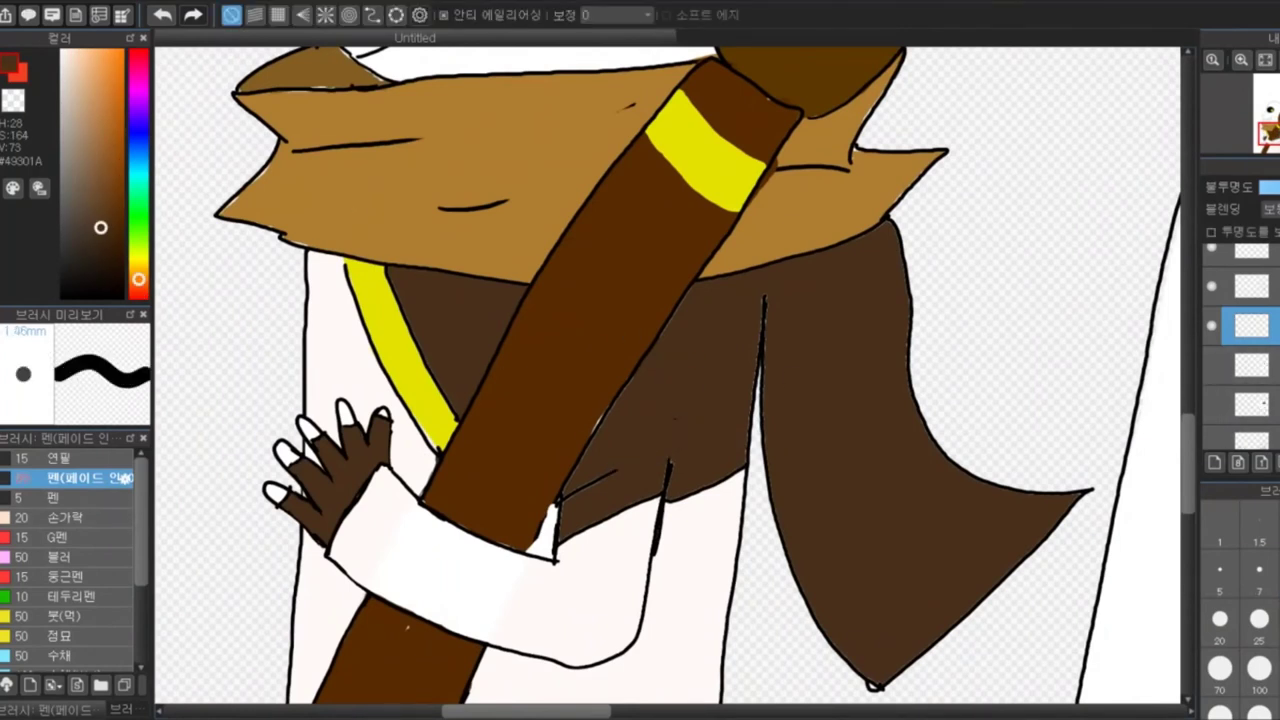
drag(1250, 325, 1250, 405)
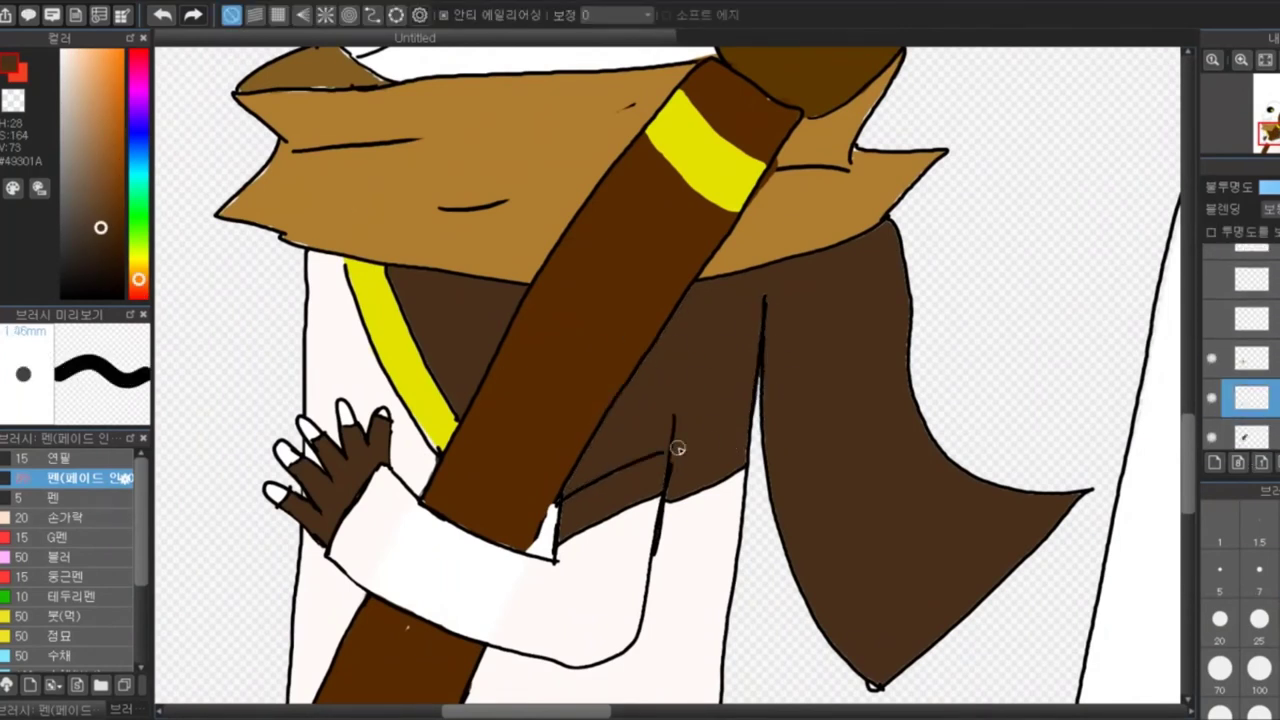
Try shading the raised fold at the left end of the left figure's scarf in dark brown #6B4C1E and erase that shading
alt+click(250, 160)
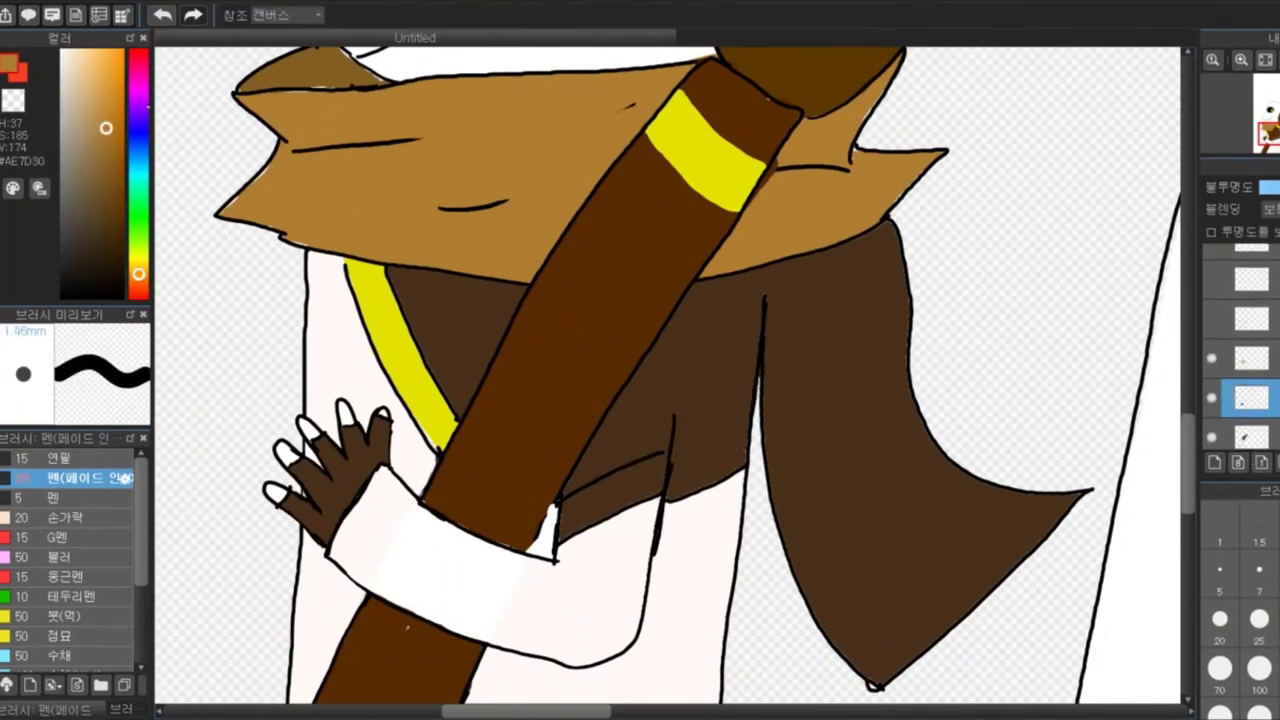
alt+click(308, 73)
scroll(668, 376, down, 3)
scroll(668, 376, up, 6)
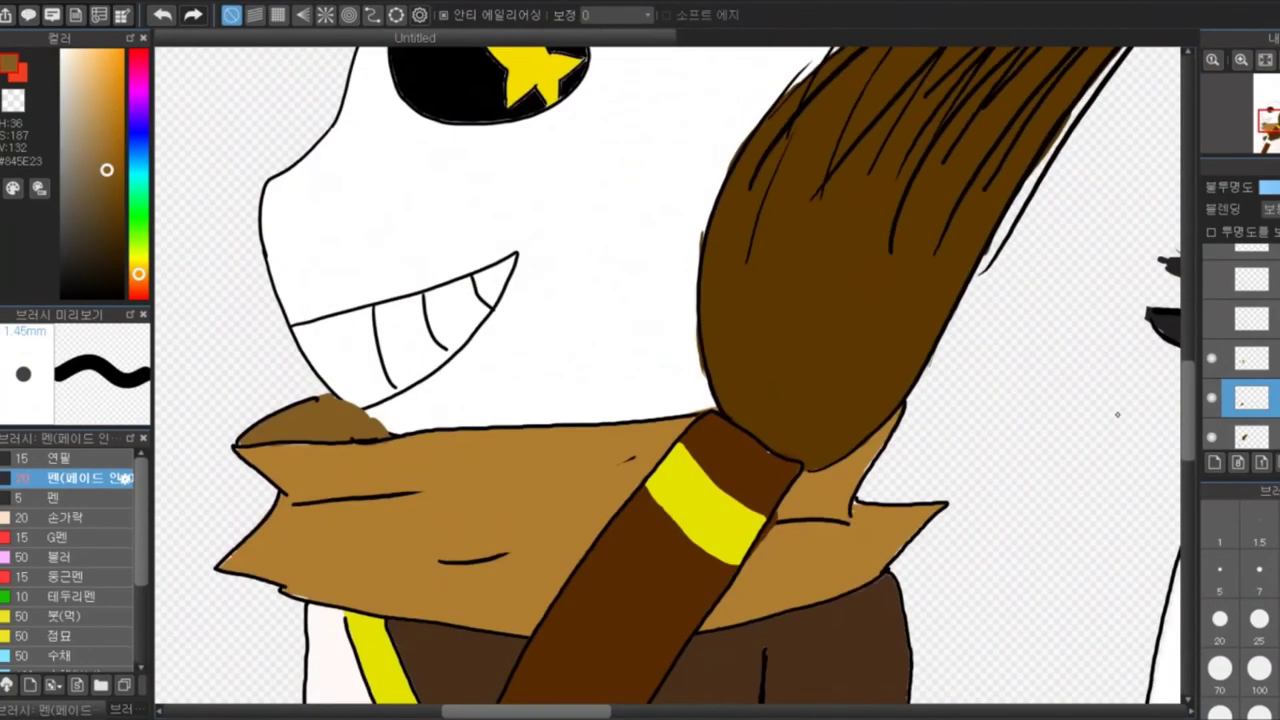
scroll(668, 376, down, 3)
alt+click(330, 196)
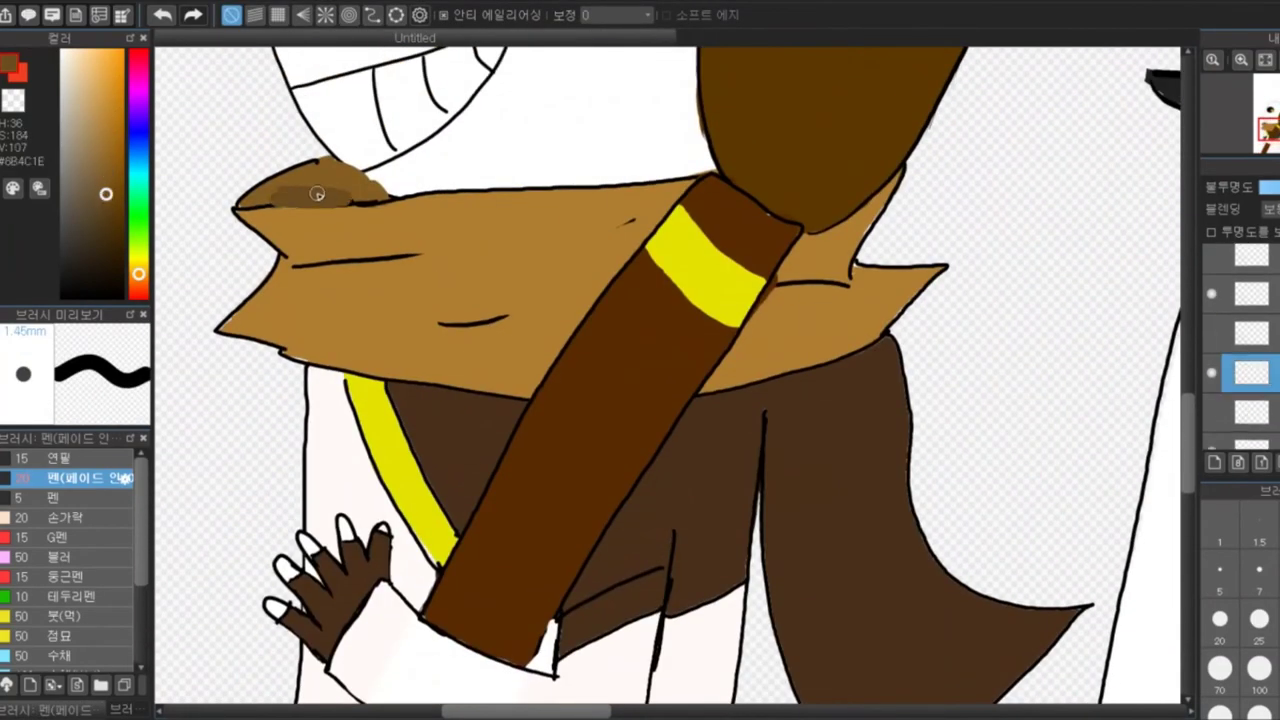
key(bracketleft)
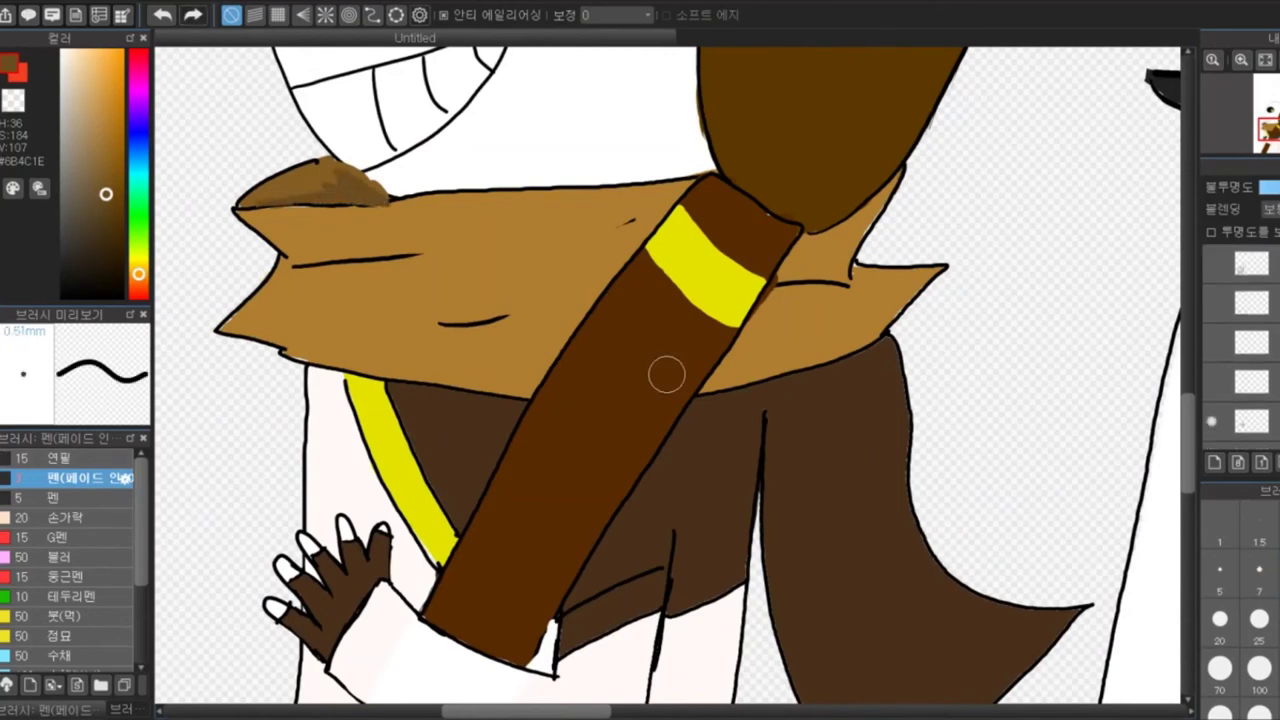
key(e)
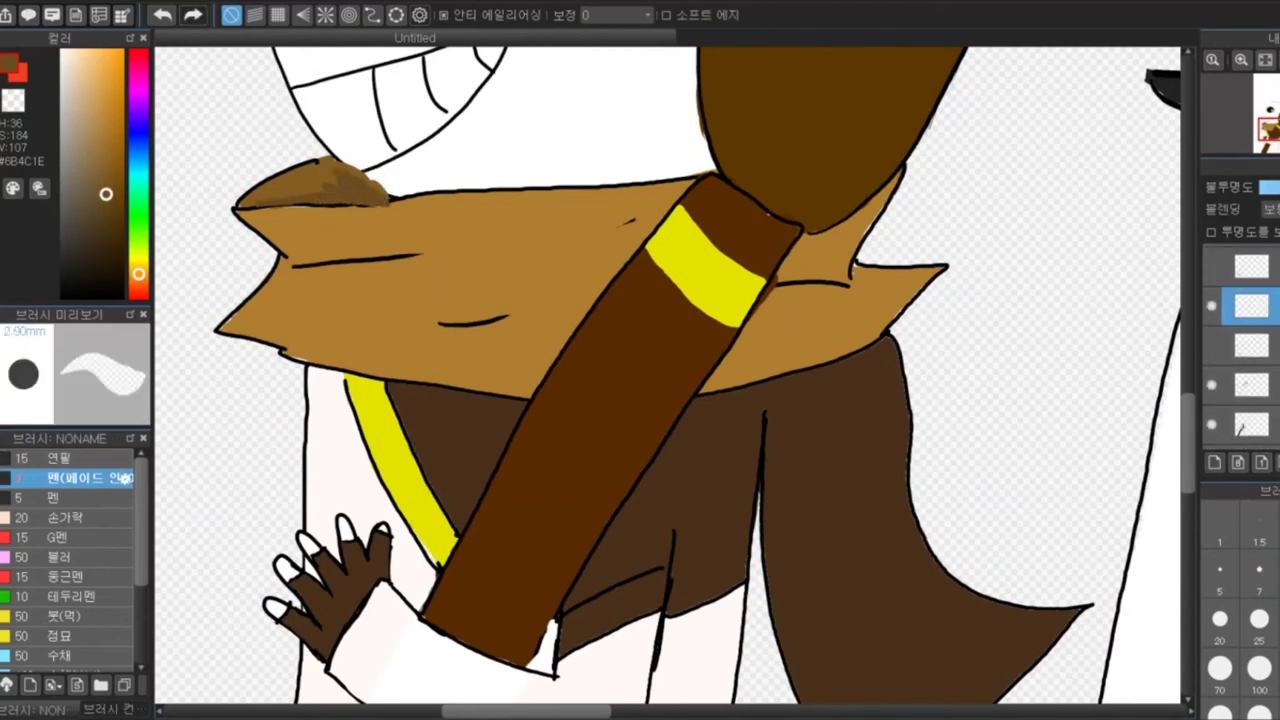
drag(385, 185, 260, 195)
Shade the scarf's raised fold below the left figure's chin in #6B4C1E with the 0.51 mm pen and smudge it softly
click(1251, 324)
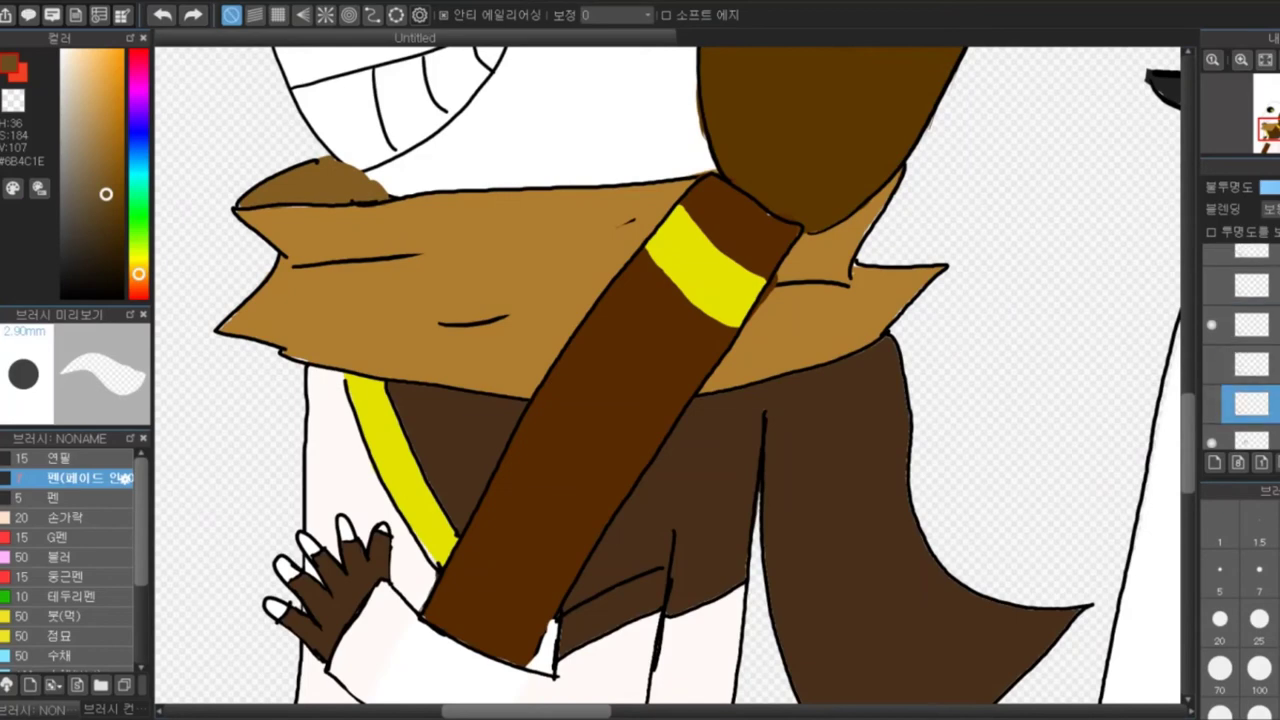
click(125, 478)
drag(325, 165, 372, 198)
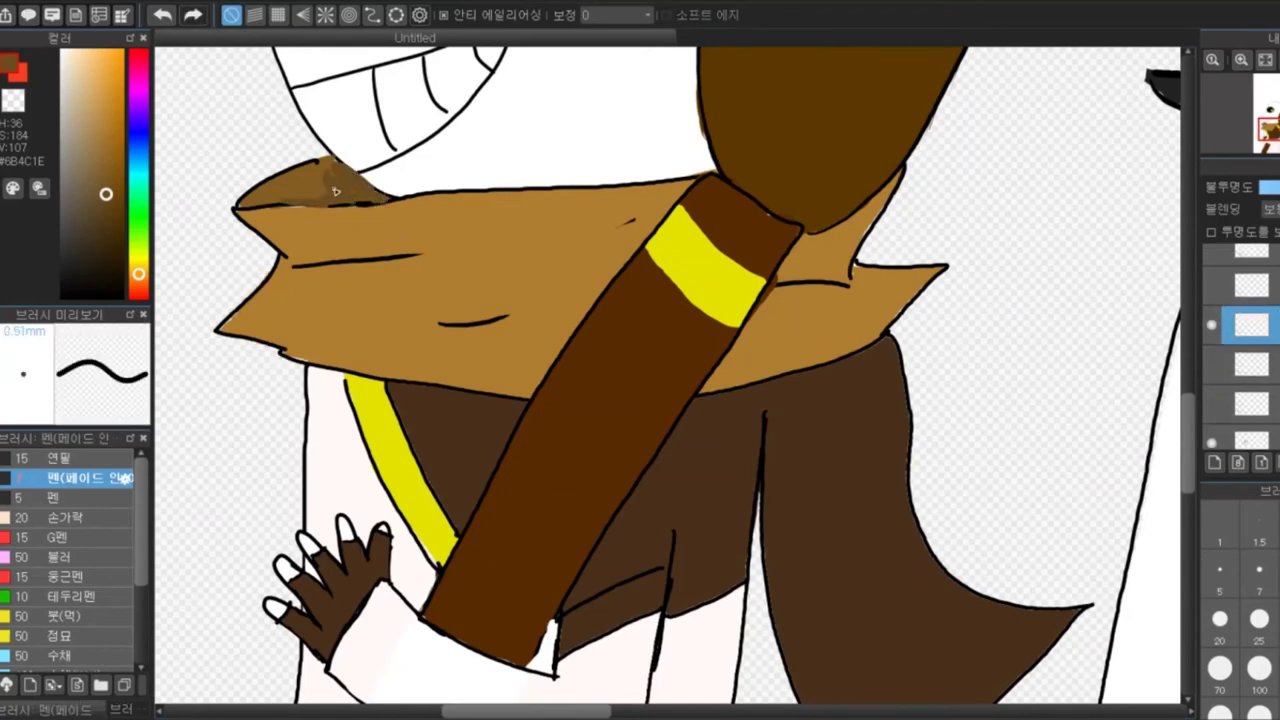
click(70, 517)
click(60, 497)
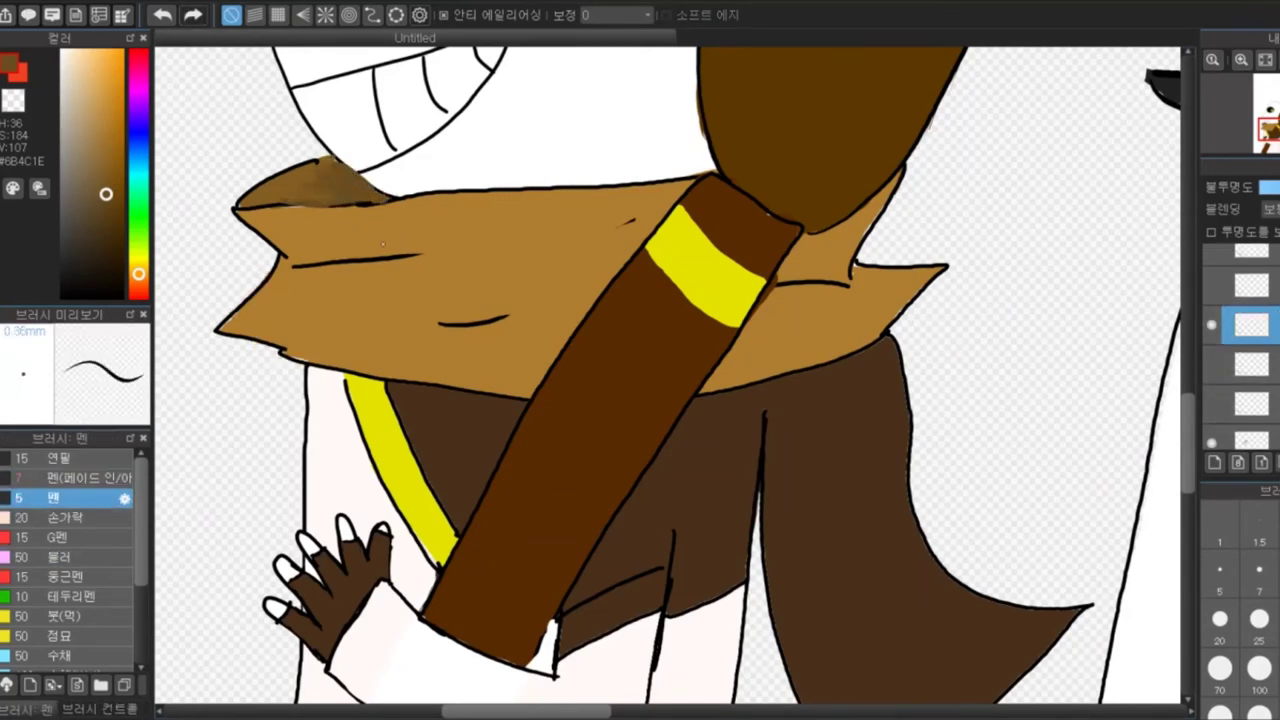
Paint grey #C5C5C5 shading along the left figure's jaw above the scarf and beside the brush with the 1.81 mm pen
scroll(979, 246, up, 5)
key(bracketright)
key(bracketright)
key(bracketright)
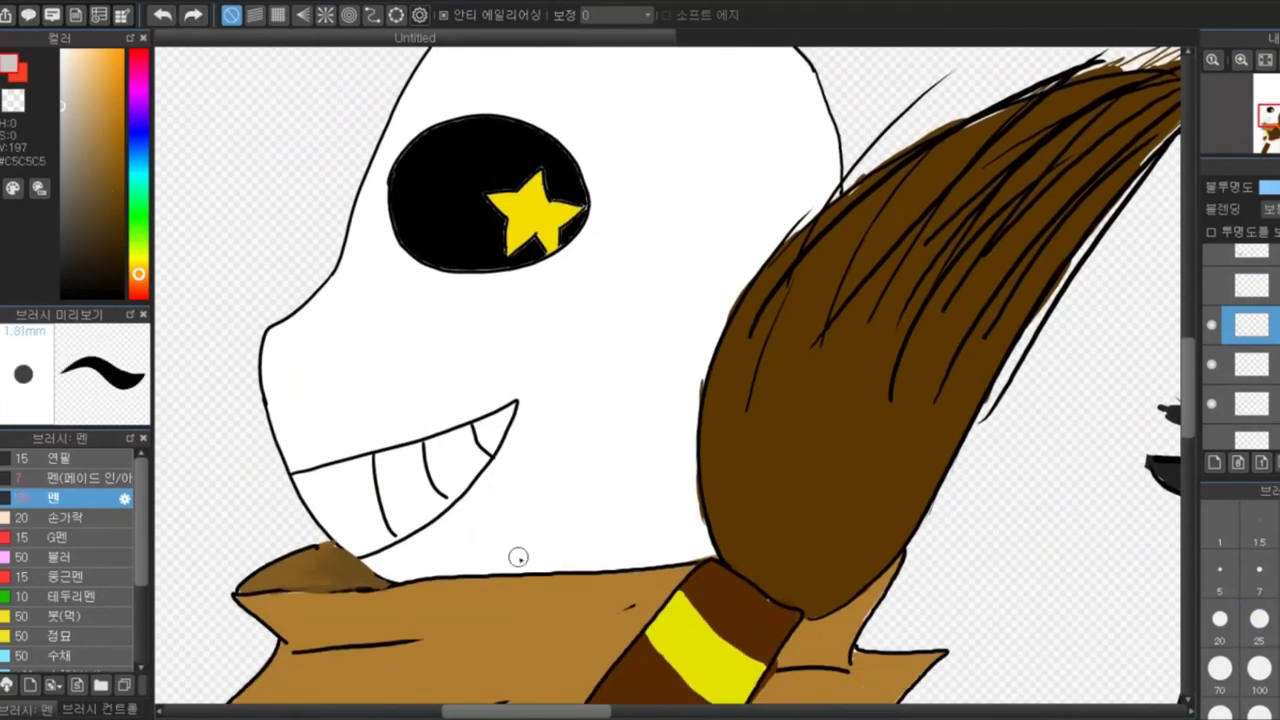
drag(666, 553, 500, 566)
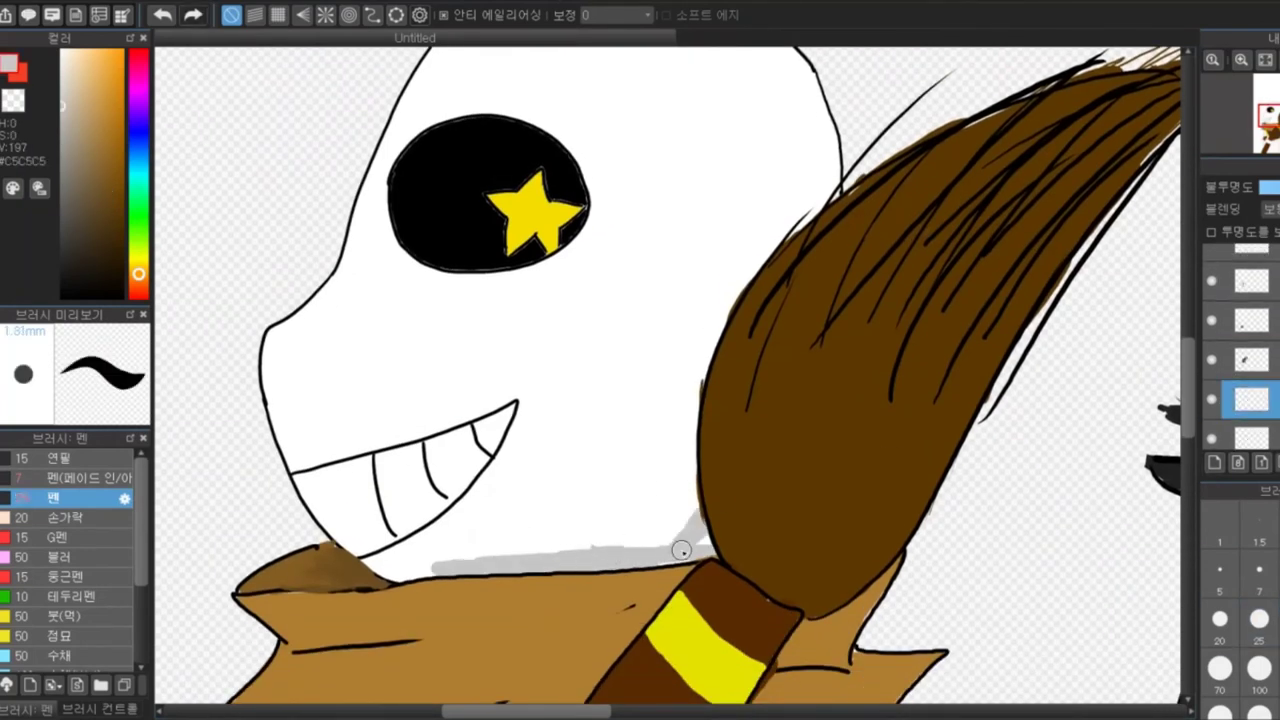
drag(681, 550, 580, 548)
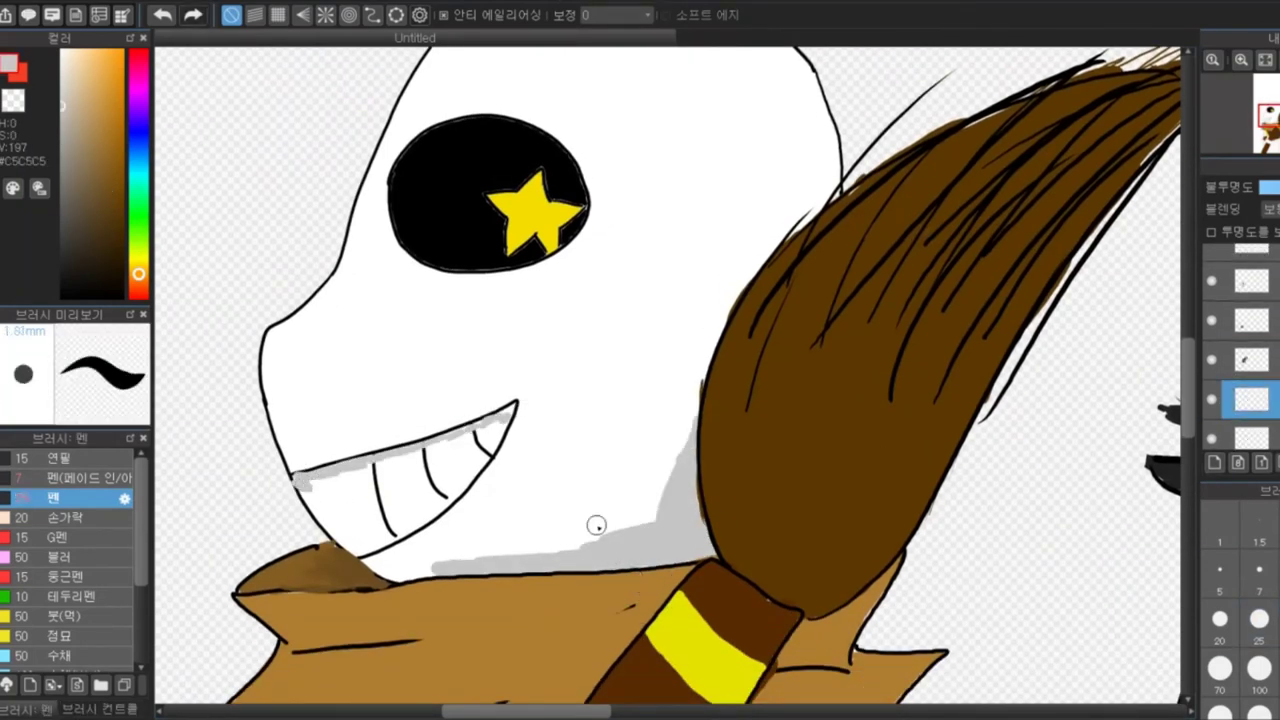
key(ctrl+z)
Smudge the grey jaw shading upward with the finger brush at up to 2.90 mm and soften it with the blur brush
key(s)
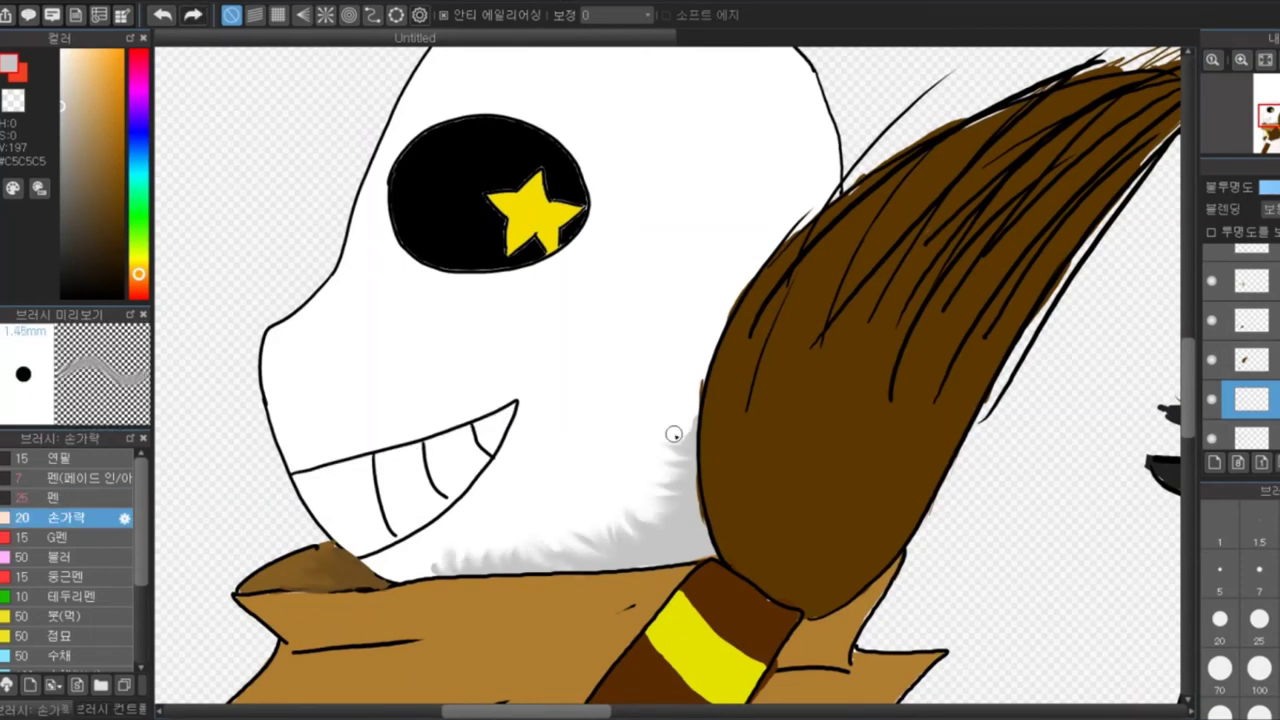
key(bracketright)
drag(545, 545, 616, 531)
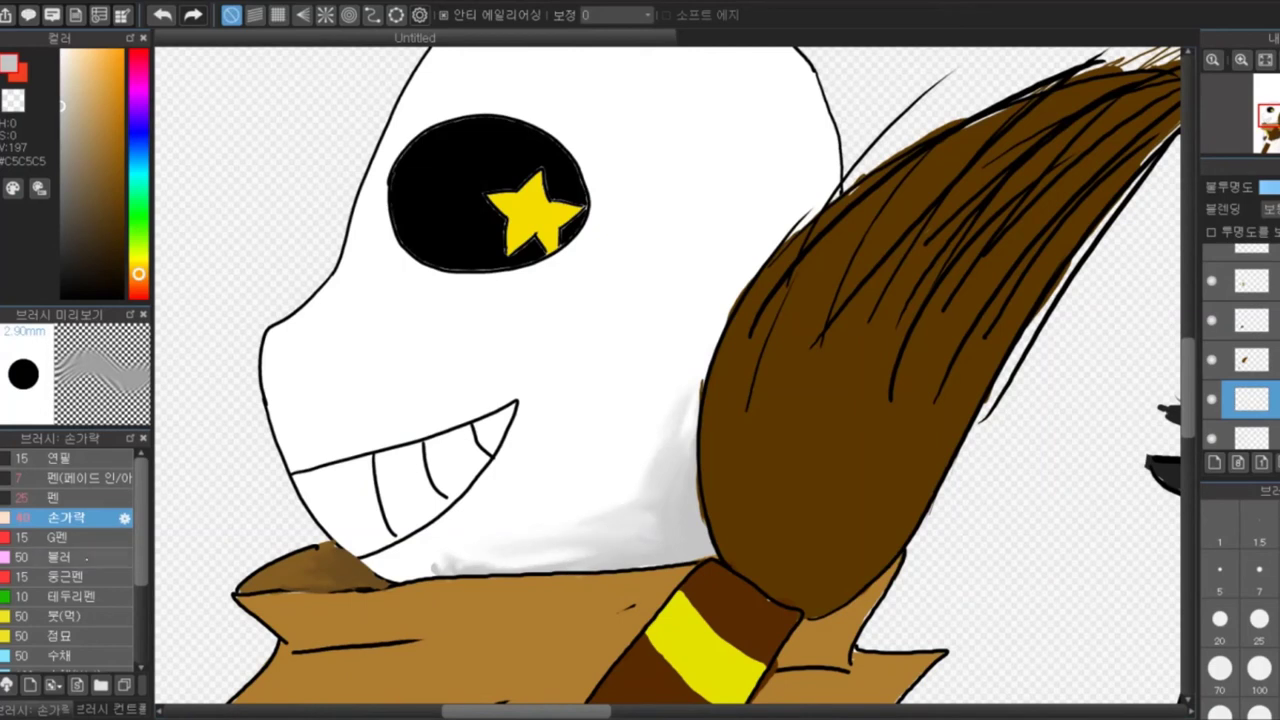
click(87, 557)
click(113, 512)
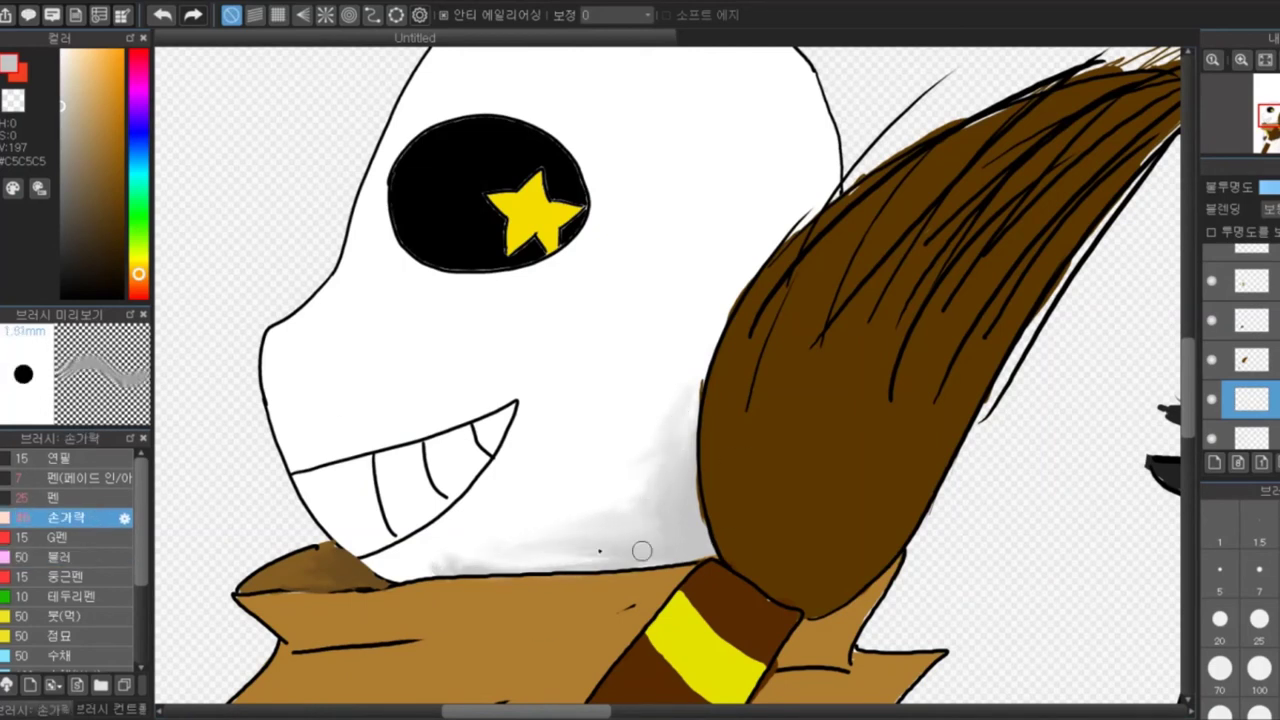
click(116, 557)
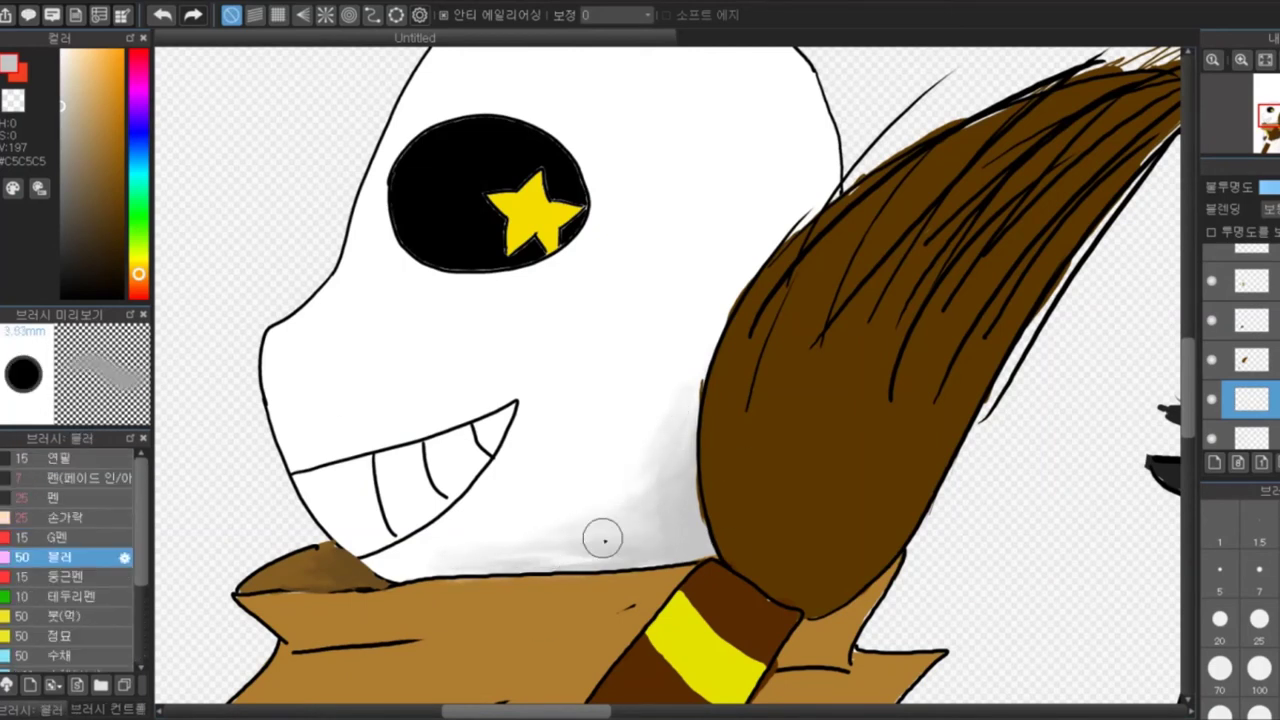
Shade the left figure's teeth below the upper mouth line in grey #C5C5C5 and smudge the shading
click(90, 477)
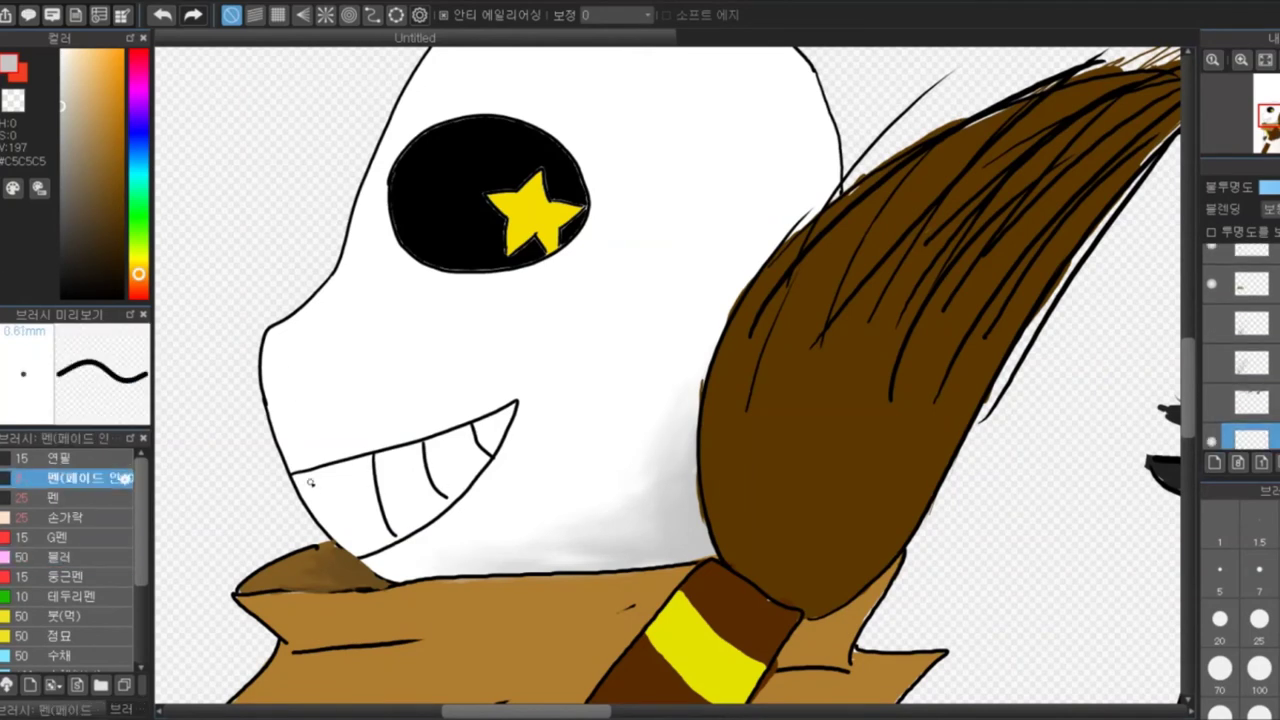
mouse_move(300, 492)
mouse_down()
mouse_move(378, 478)
mouse_move(346, 492)
mouse_move(581, 295)
mouse_up()
key(ctrl+z)
click(66, 517)
Shade the fold lines on the front of the left figure's scarf in #8C672C with the 1.09 mm pencil and smudge them
click(1250, 403)
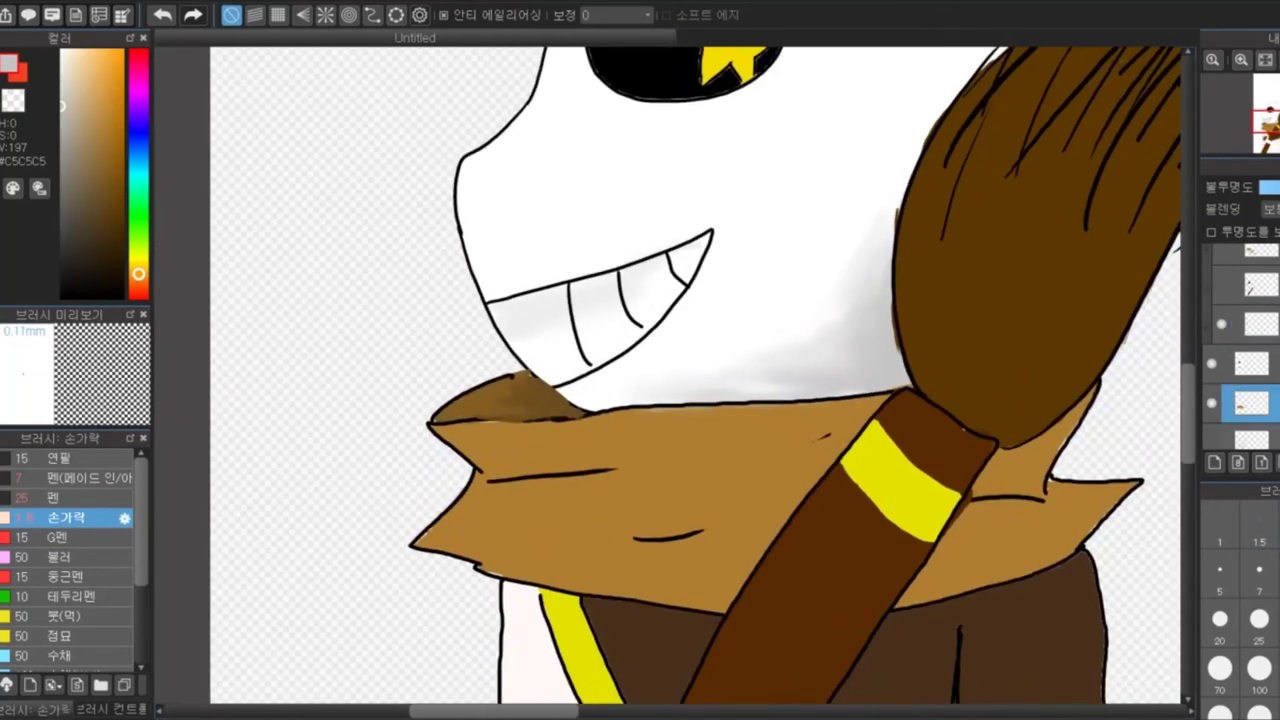
scroll(1240, 345, up, 3)
key(b)
alt+click(479, 490)
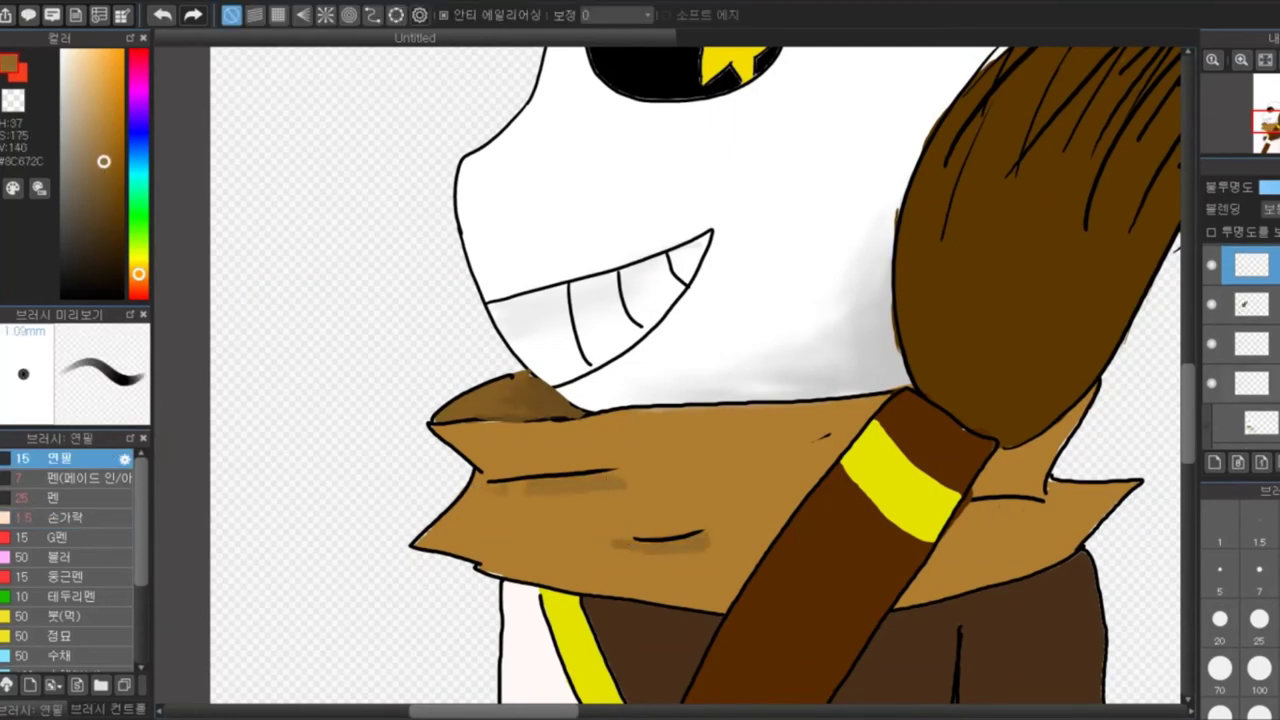
key(s)
mouse_move(720, 495)
mouse_down()
mouse_move(671, 486)
mouse_move(557, 534)
mouse_up()
Shade the scarf to the right of the brush handle with the 1.81 mm pen and blend it with the 14.51 mm finger brush
key(b)
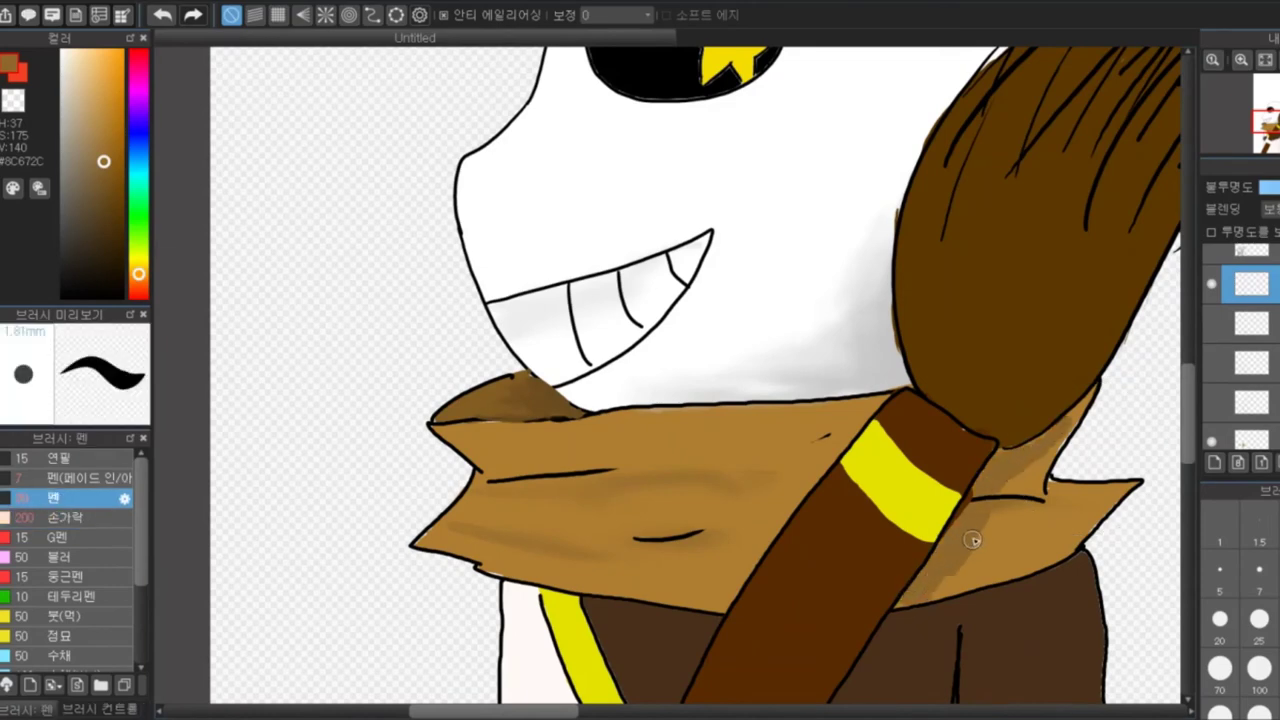
key(s)
mouse_move(965, 560)
mouse_down()
mouse_move(1014, 429)
mouse_move(1100, 400)
mouse_up()
scroll(1100, 400, up, 2)
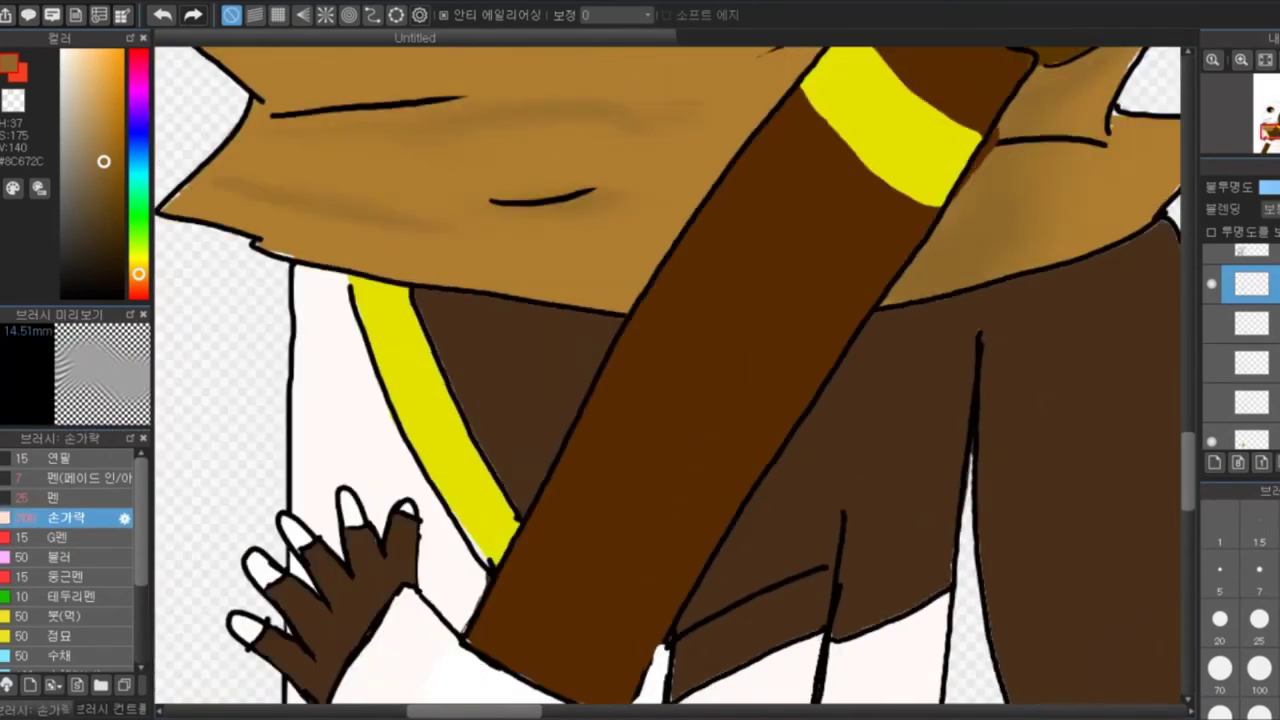
scroll(1100, 350, down, 2)
alt+click(1100, 286)
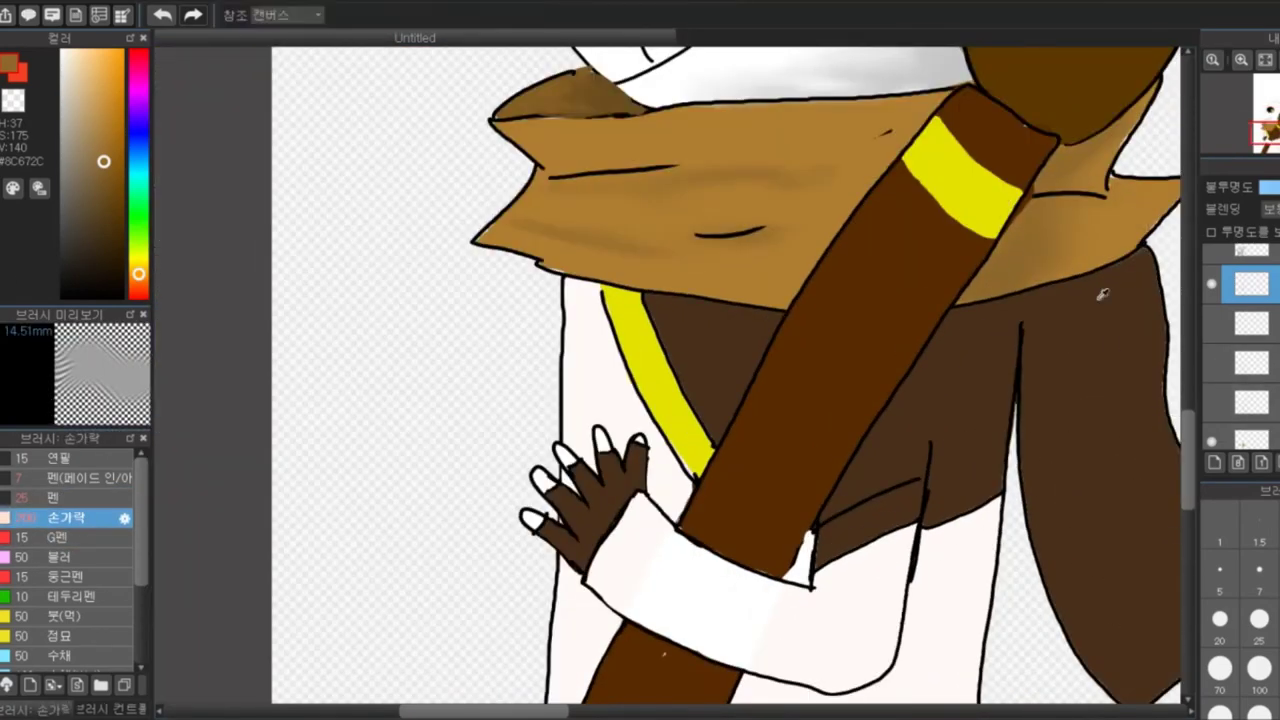
click(1250, 322)
key(b)
mouse_move(1094, 380)
mouse_down()
mouse_move(1063, 366)
mouse_move(1140, 300)
mouse_move(1020, 440)
mouse_up()
key(ctrl+z)
key(ctrl+z)
key(ctrl+z)
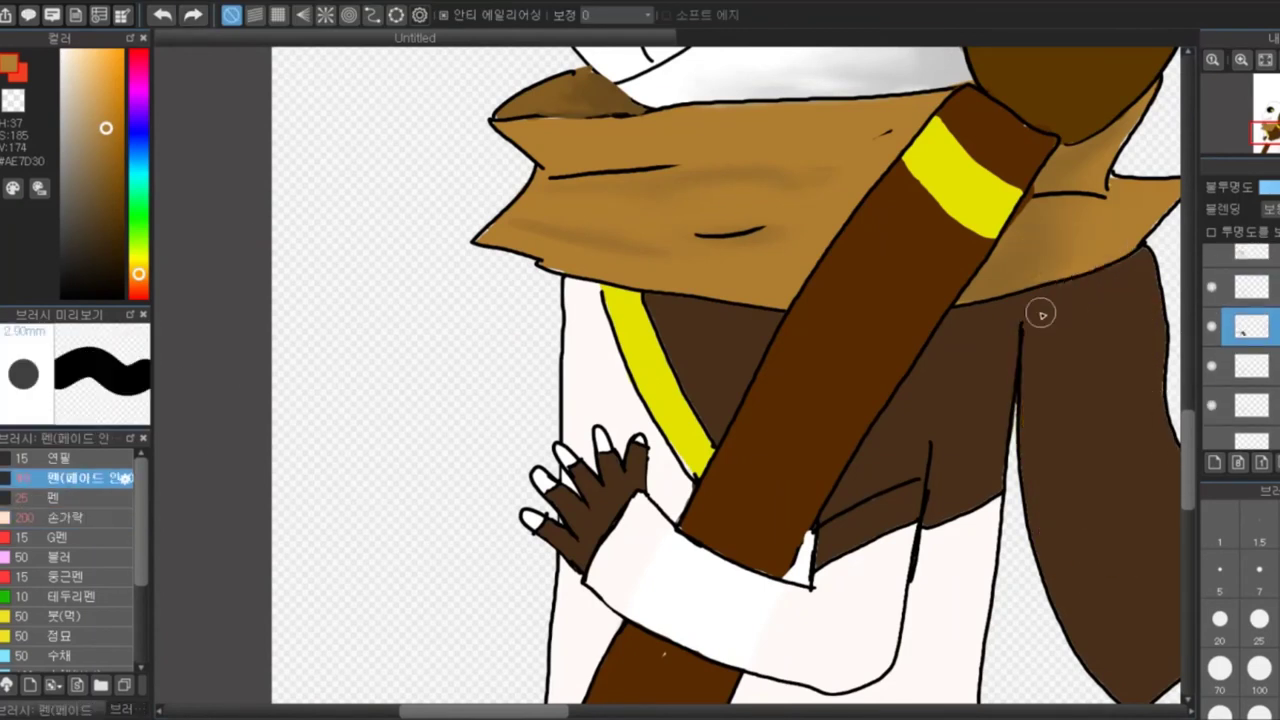
Recolour the hanging cloth tail beside the left figure's vest in scarf brown #AE7D30 and redraw its upper outline in black
drag(1040, 290, 1046, 370)
key(alt)
click(1150, 330)
click(53, 497)
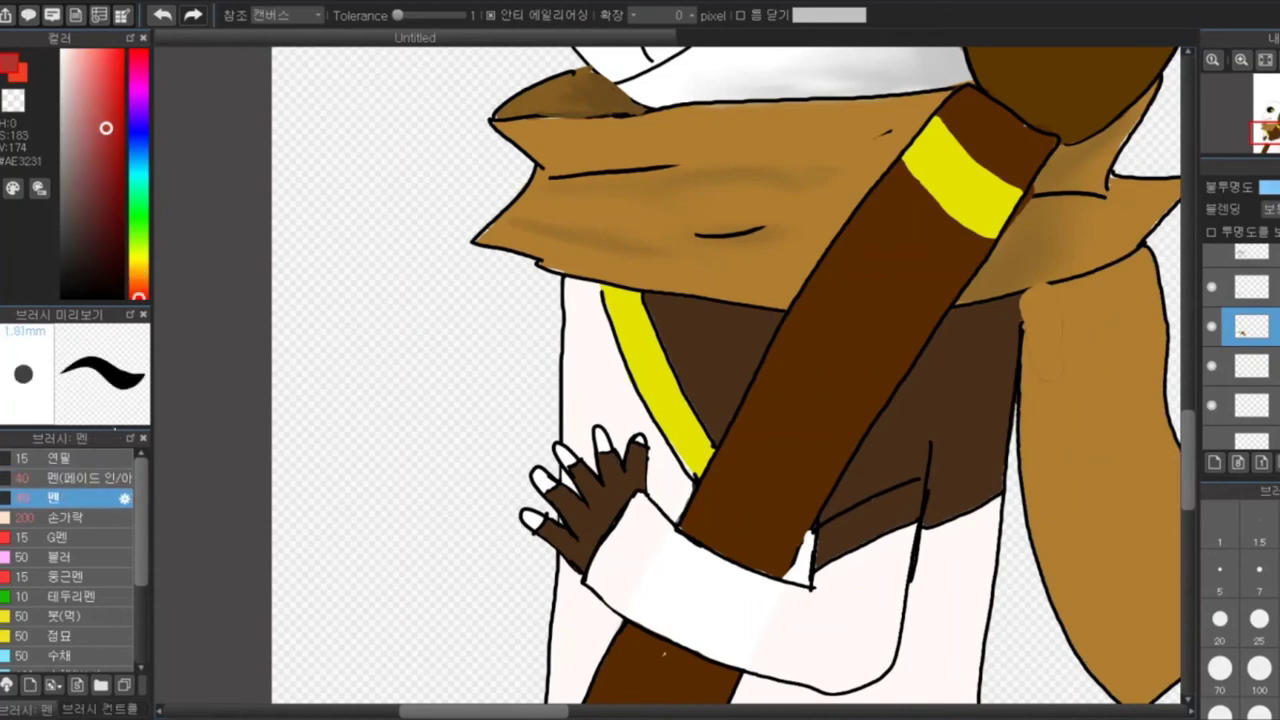
key(ctrl+z)
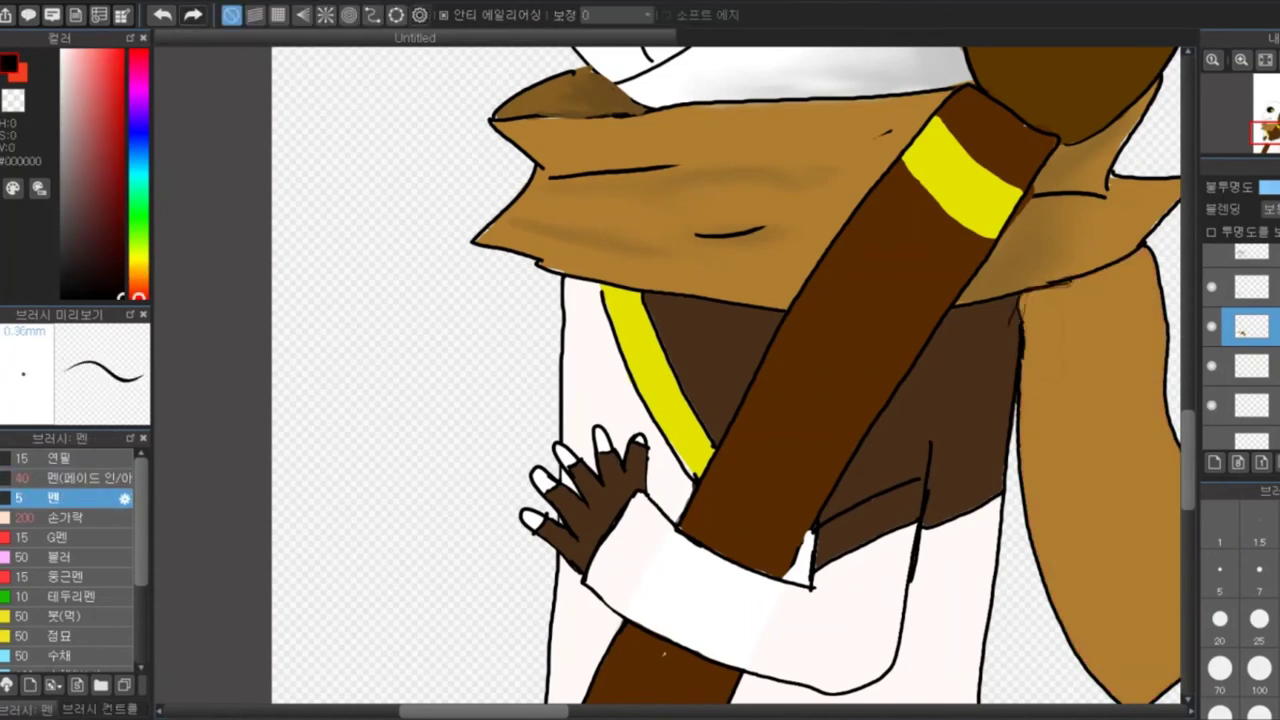
Shade the hanging scarf tail in darker brown #9B702D on its own layer and blend it with the 14.51 mm finger brush
alt+click(1040, 340)
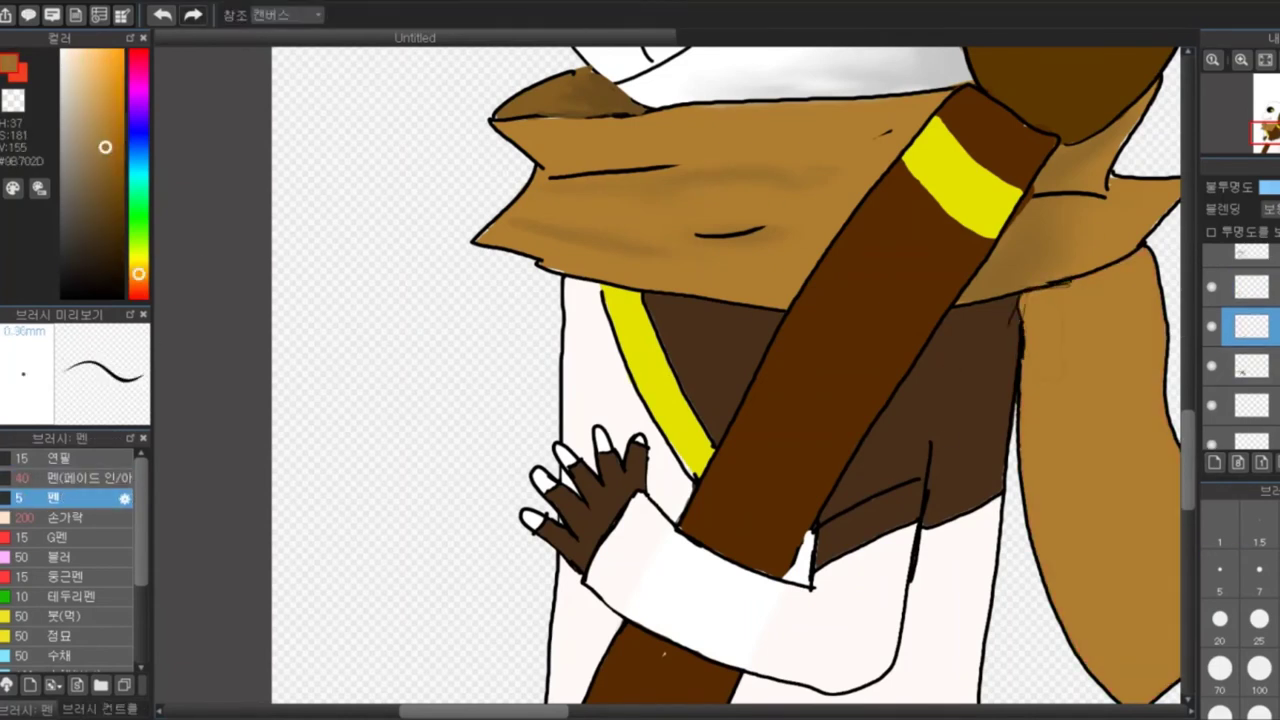
drag(1035, 318, 1040, 382)
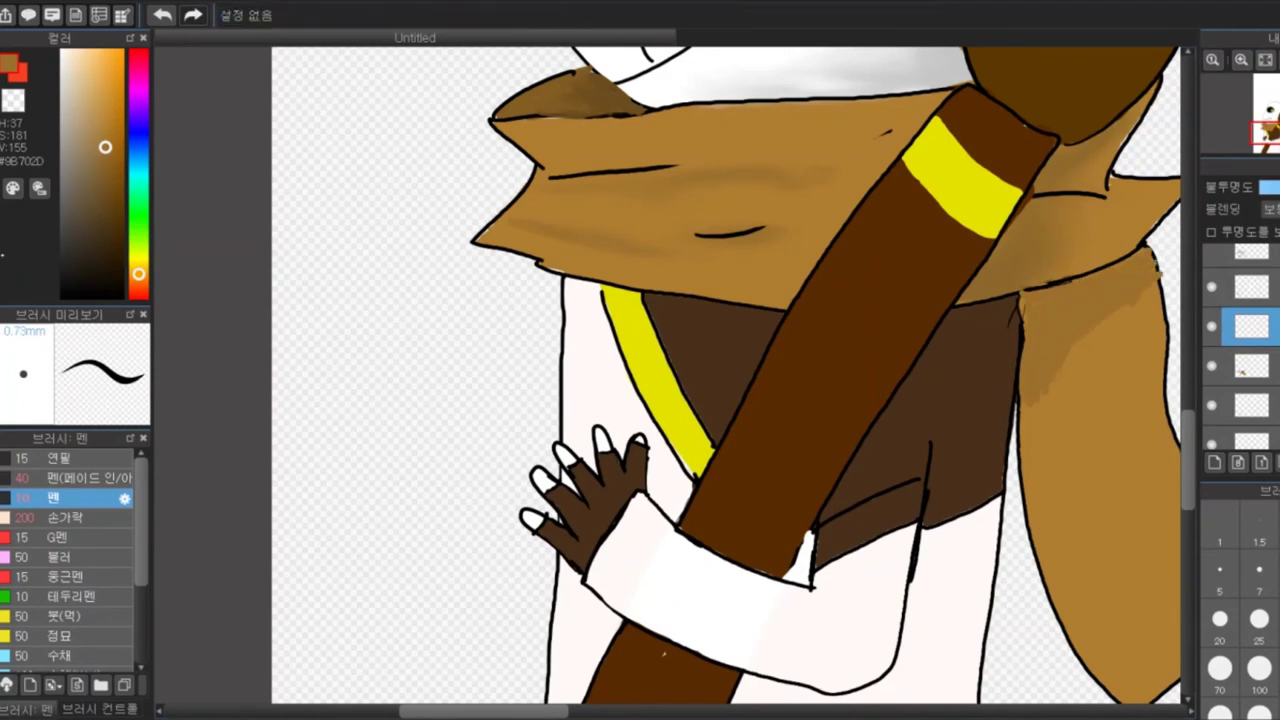
key(Down)
drag(1108, 363, 1100, 540)
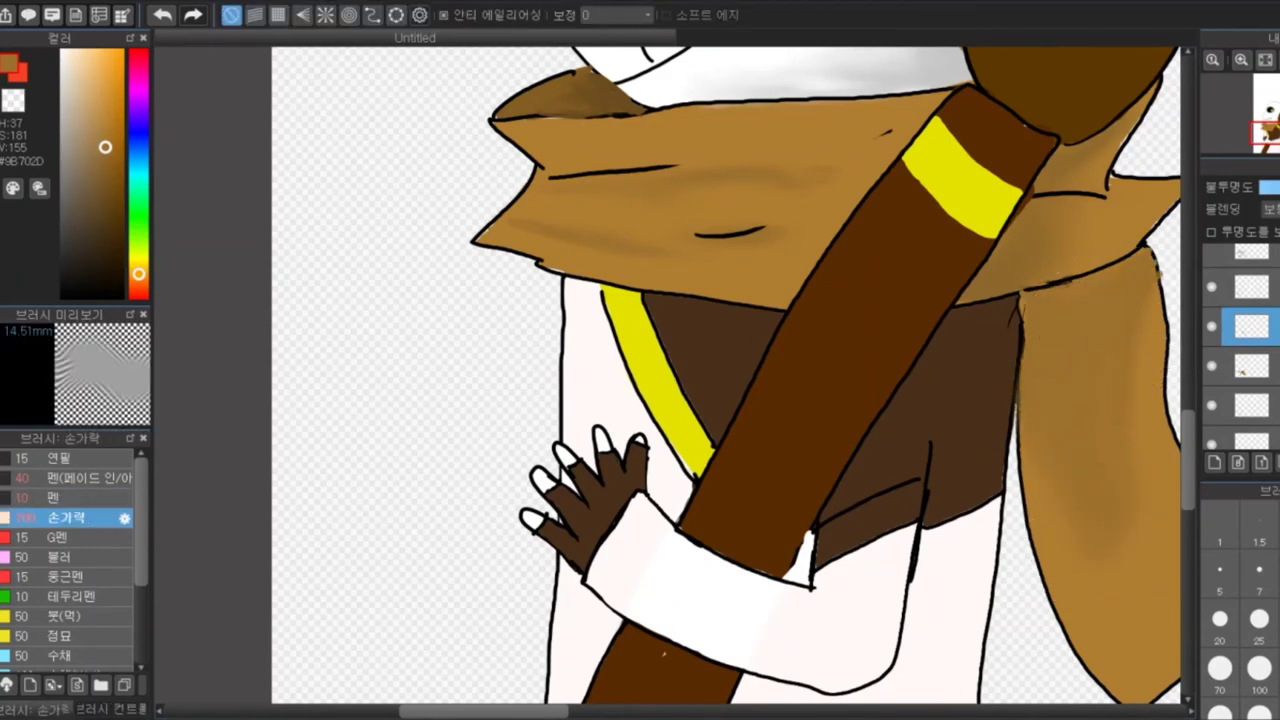
Shade the left figure's dark vest under the scarf and beside the brush handle in #332213 and blend it with the 14.51 mm finger brush
alt+click(615, 470)
click(1259, 569)
scroll(1240, 350, down, 3)
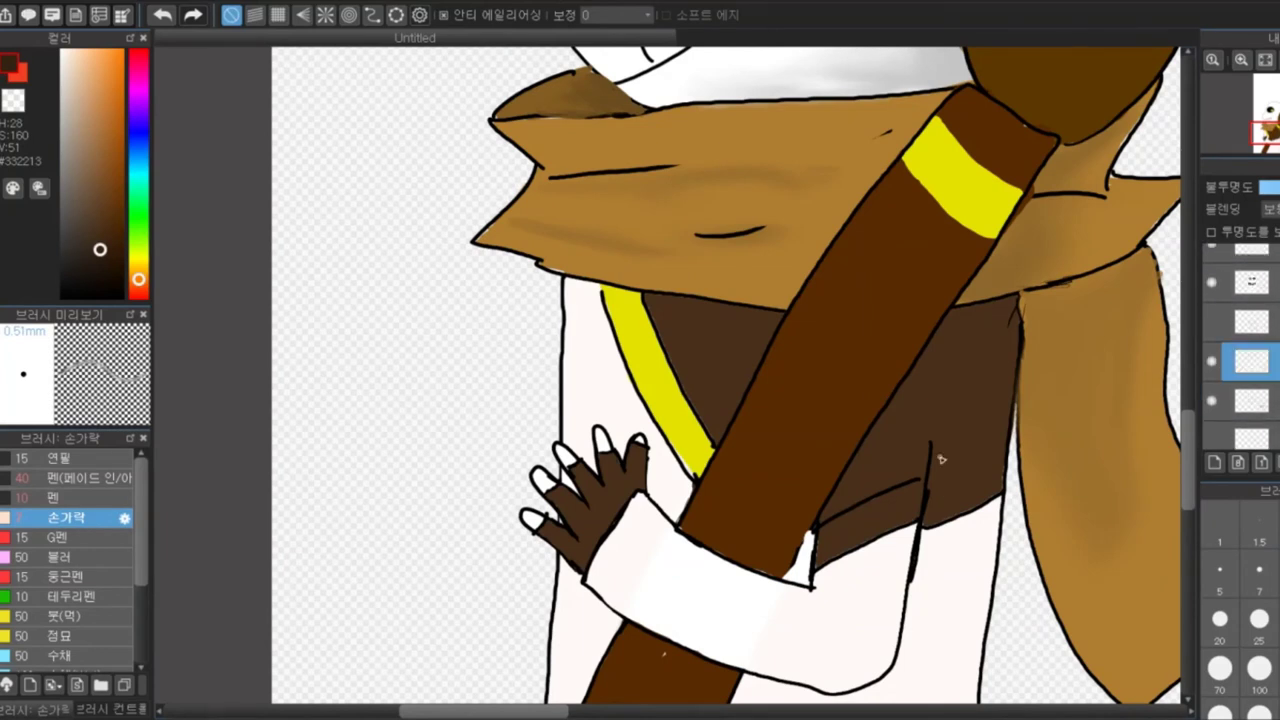
key(Up)
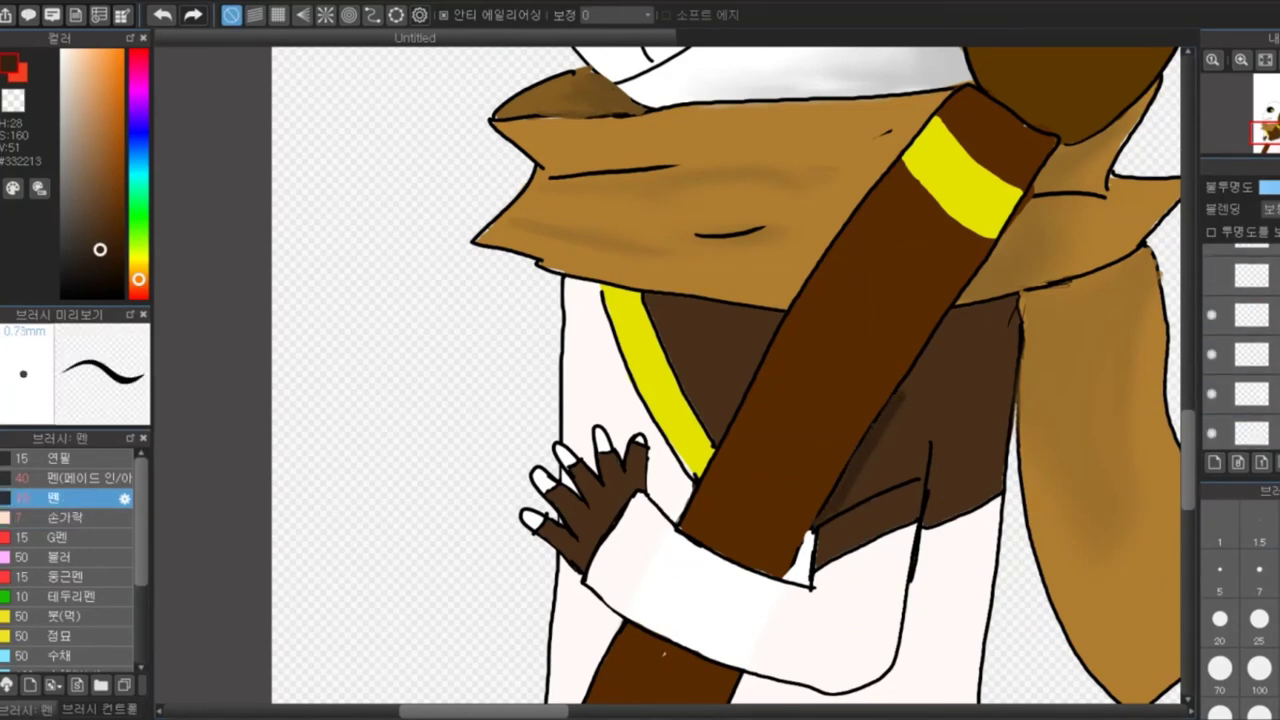
mouse_move(1250, 380)
mouse_down()
mouse_move(1250, 325)
mouse_move(1245, 345)
mouse_up()
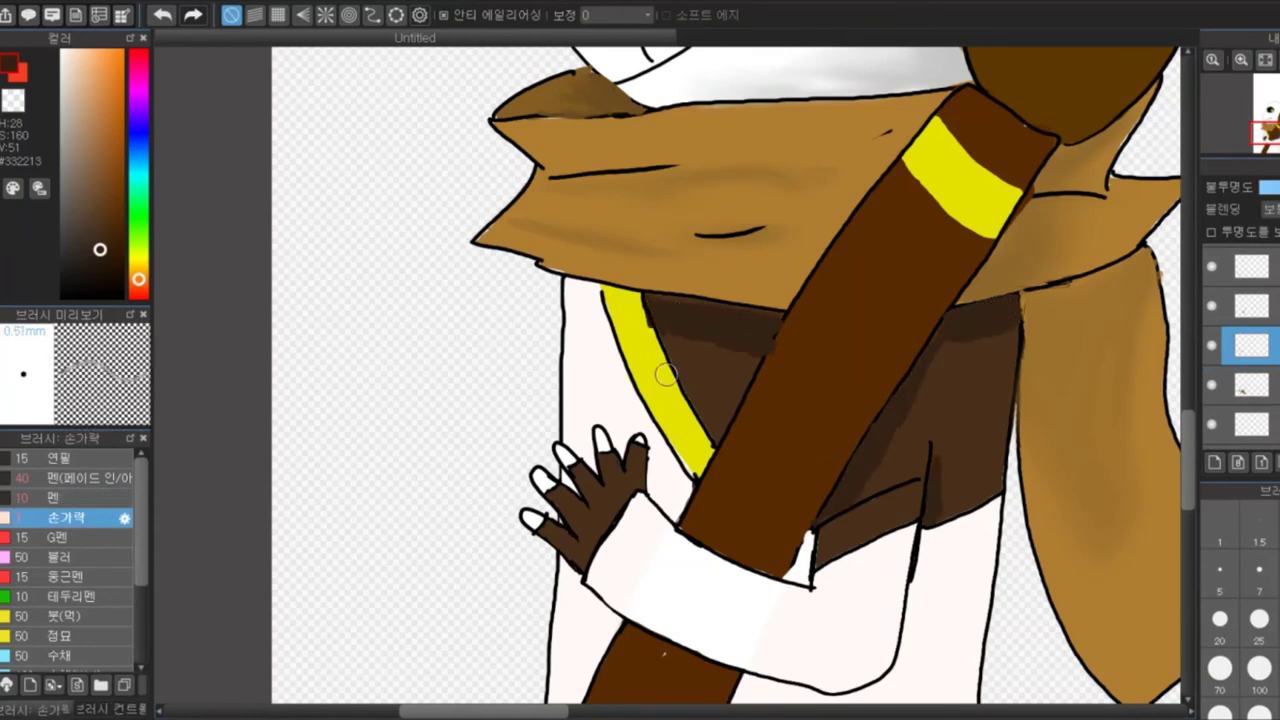
key(Down)
mouse_move(933, 412)
mouse_down()
mouse_move(880, 486)
mouse_move(983, 374)
mouse_up()
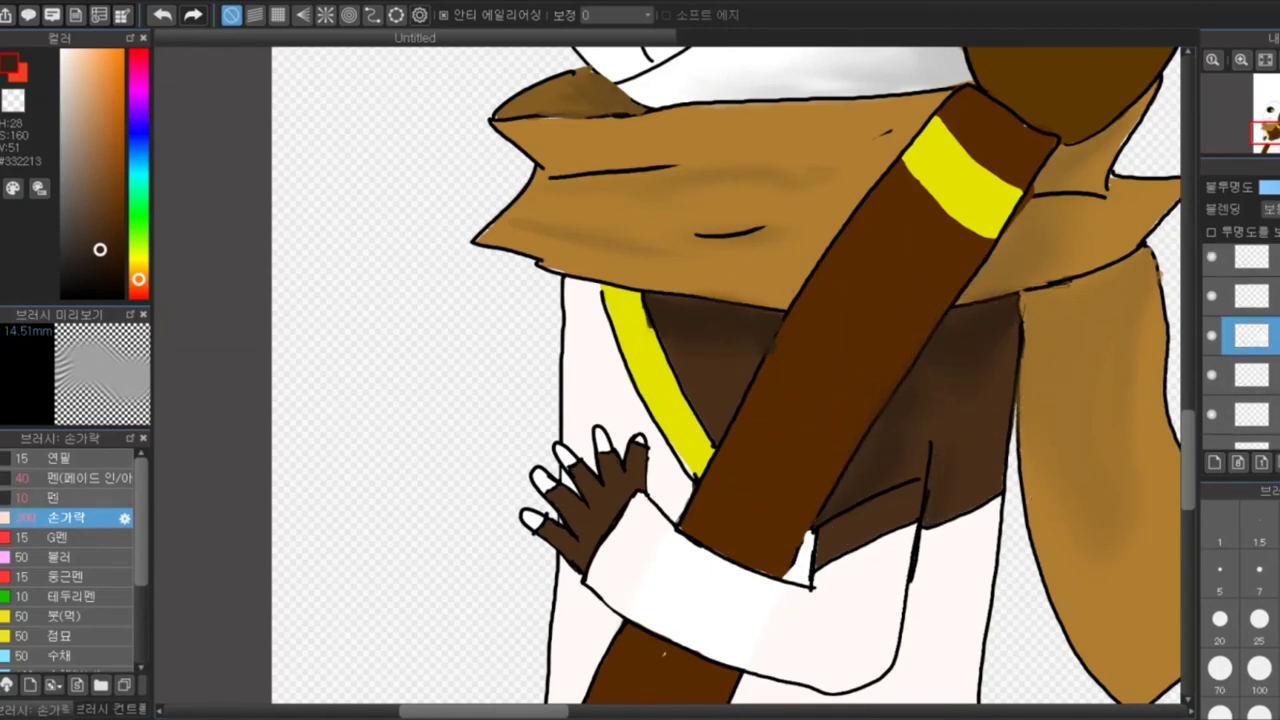
Paint #332213 shadow strokes along the fingers of the left figure's hand with the 0.73 mm pen on a separate layer
key(Up)
scroll(604, 600, up, 5)
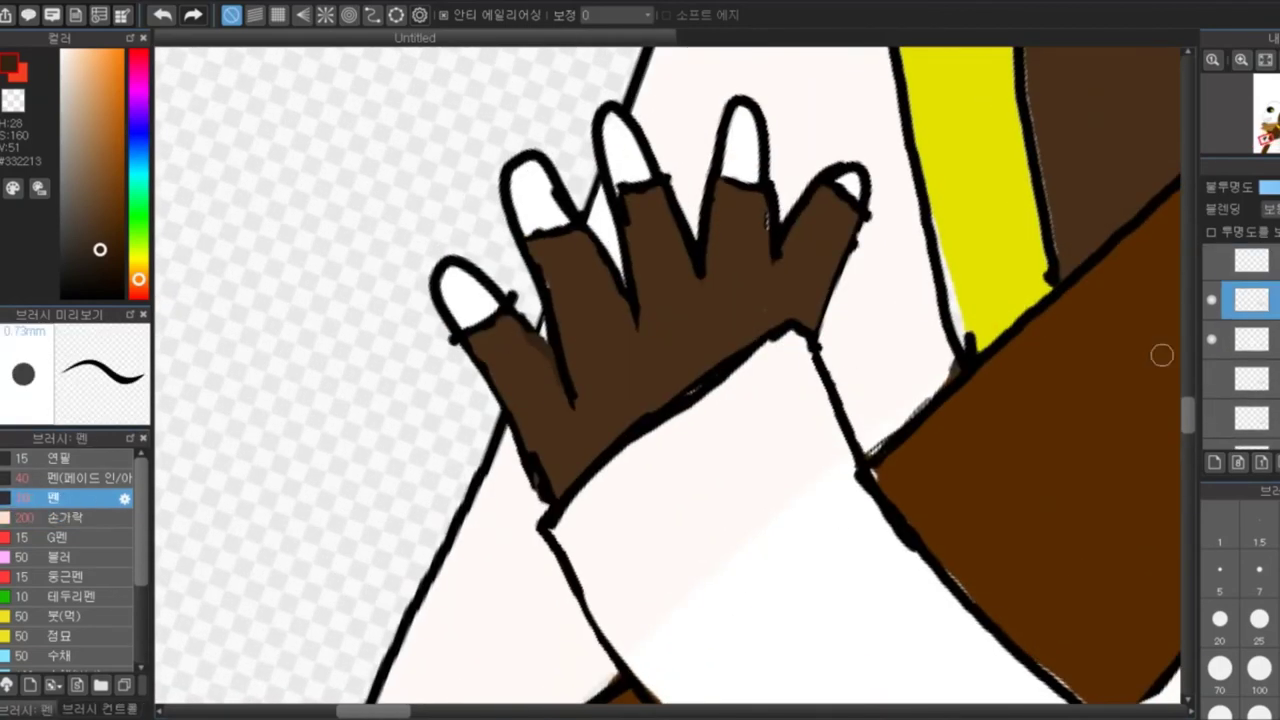
click(1250, 290)
drag(420, 425, 400, 530)
key(ctrl+z)
click(1250, 302)
drag(525, 320, 557, 380)
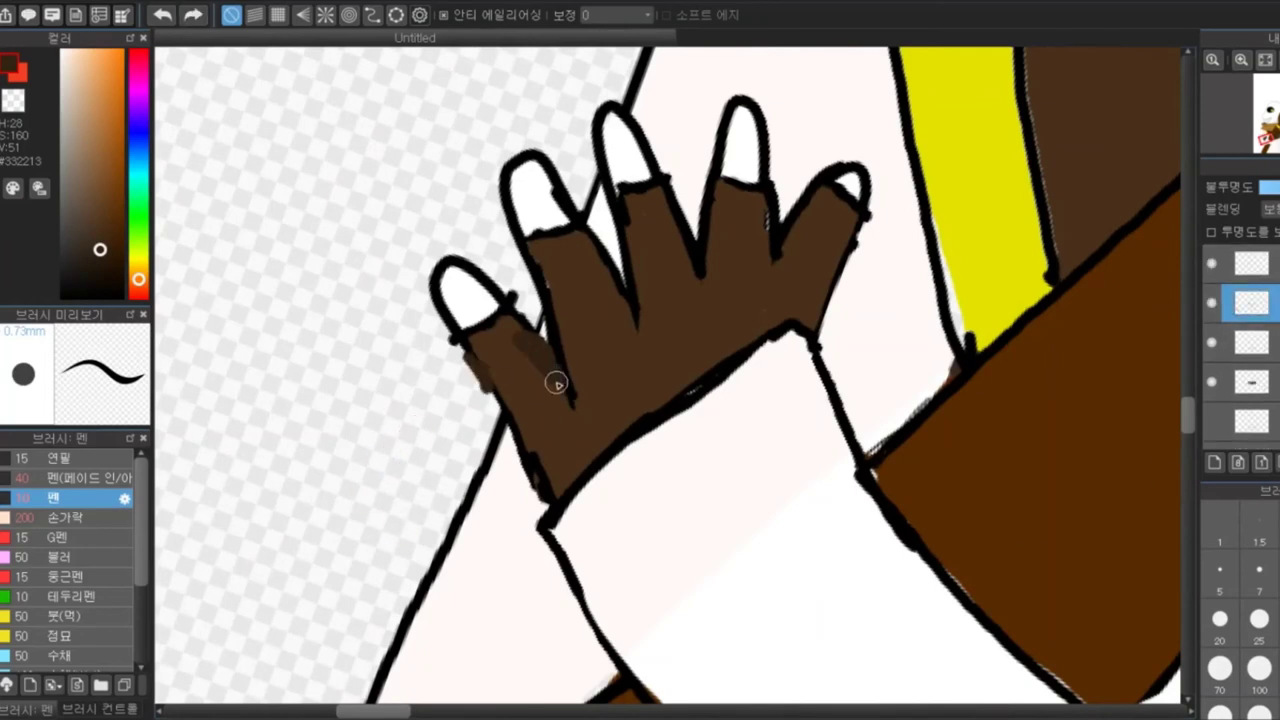
drag(570, 240, 625, 325)
drag(655, 210, 690, 285)
drag(765, 200, 760, 270)
Try to smudge the finger shadows with the 14.51 mm finger brush and undo it
click(101, 518)
drag(440, 340, 540, 460)
drag(600, 210, 625, 325)
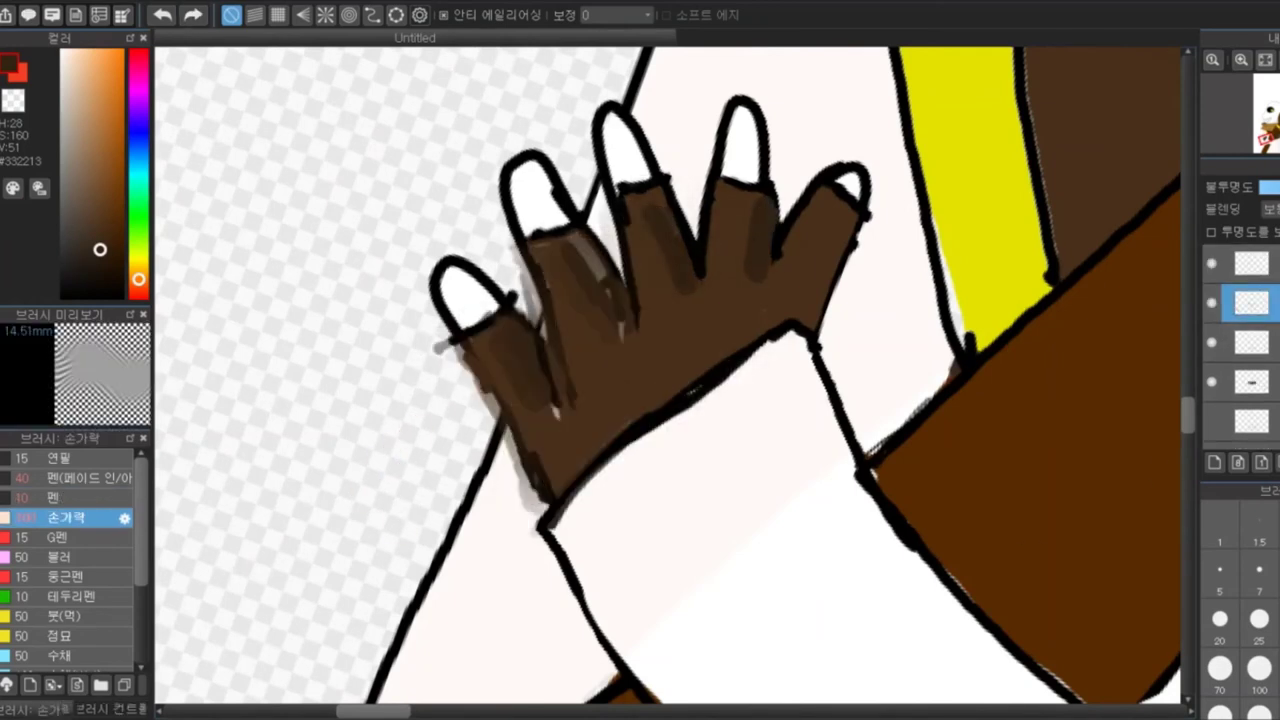
key(ctrl+z)
Blend the shadows on the left figure's fingers with the 0.73 mm finger brush
key(bracketleft)
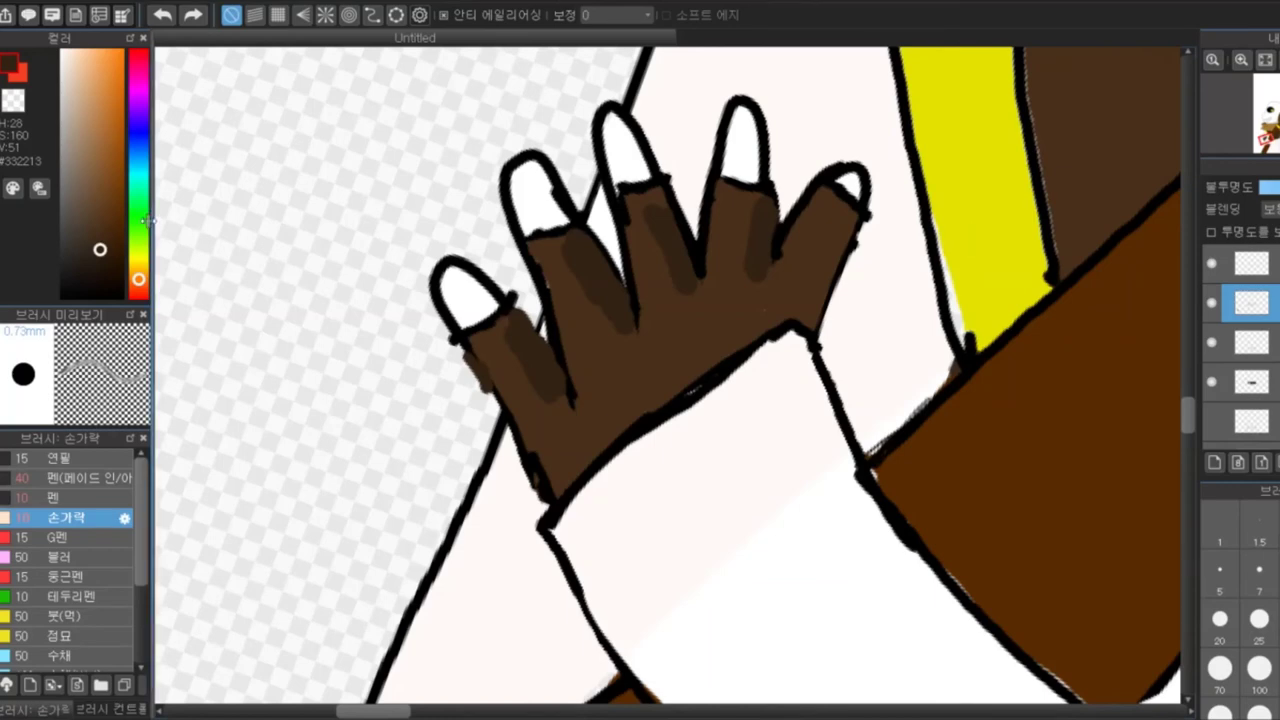
drag(505, 352, 554, 394)
scroll(727, 320, down, 5)
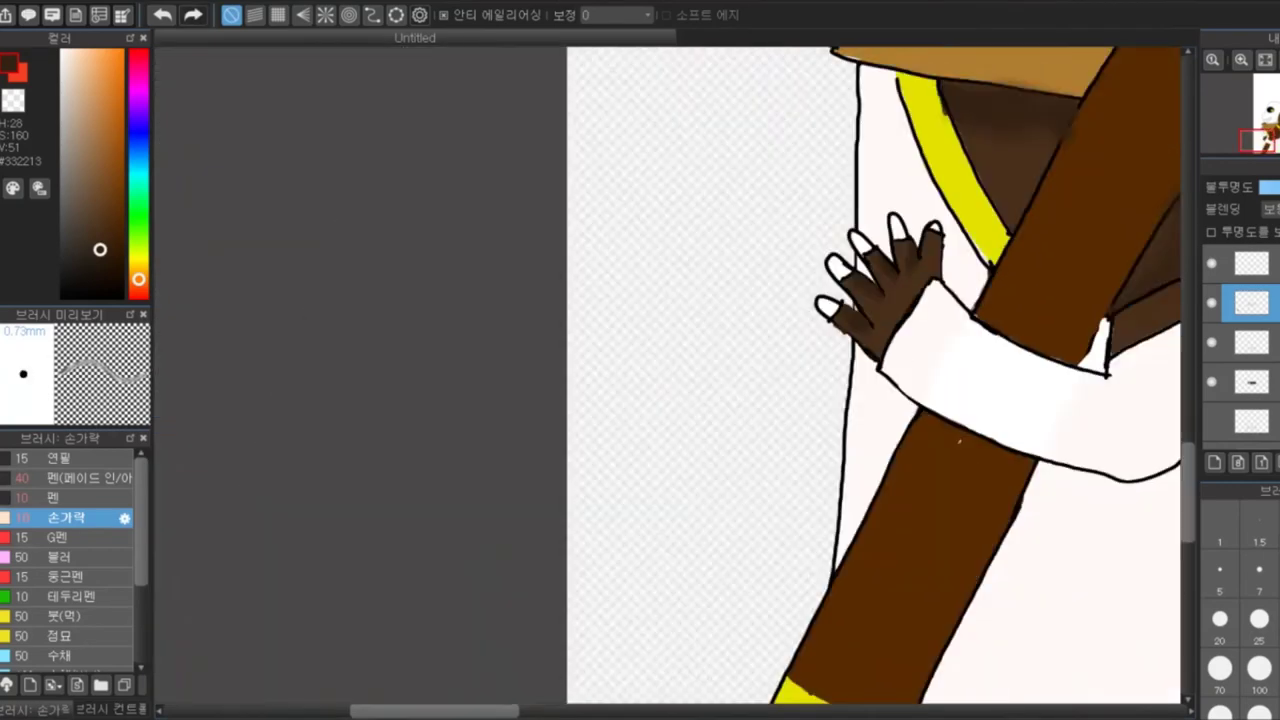
Try shading the upper edge of the left figure's white sleeve in #C6C6C6 with the fade pen and undo the strokes
scroll(727, 320, up, 3)
click(1251, 382)
click(85, 477)
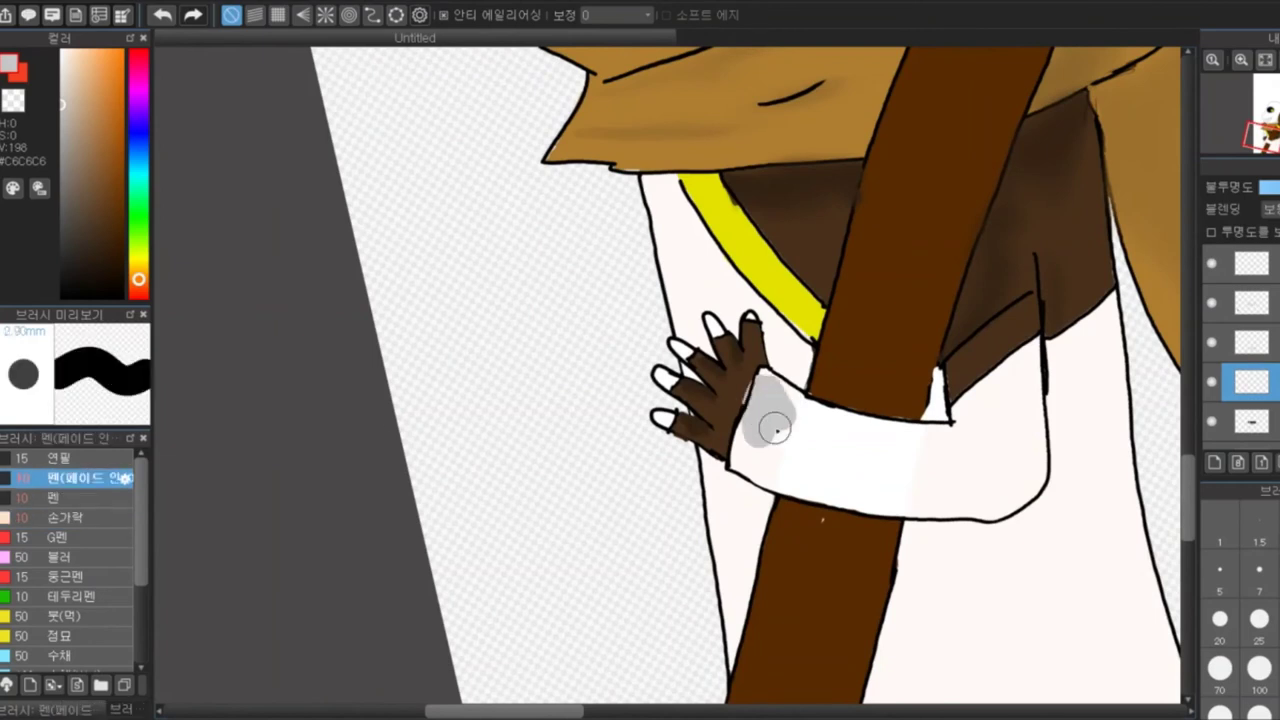
drag(766, 423, 893, 437)
drag(1025, 358, 962, 420)
key(ctrl+z)
key(ctrl+y)
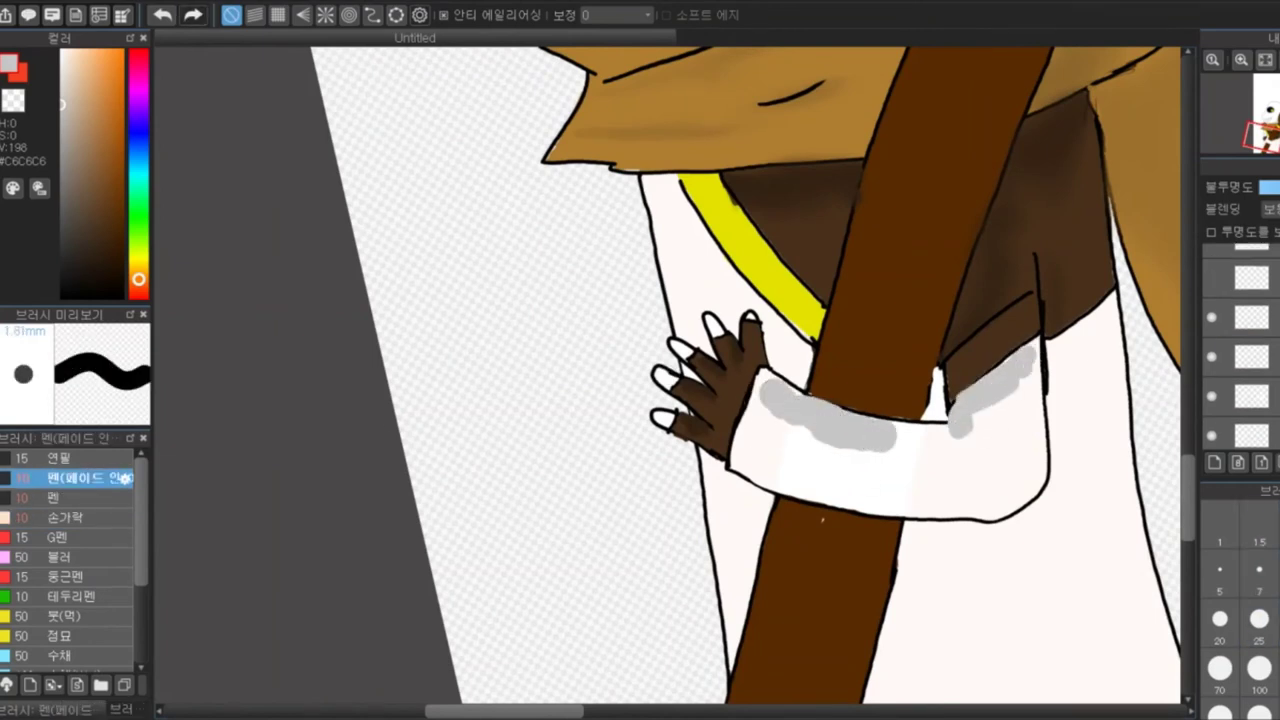
key(ctrl+z)
key(ctrl+z)
key(ctrl+z)
Shade the upper edge of the left figure's sleeve in #C6C6C6 on another layer and smudge it with the 7.26 mm finger brush
mouse_move(1251, 375)
mouse_down()
mouse_move(1251, 305)
mouse_move(1251, 390)
mouse_move(1251, 270)
mouse_up()
drag(962, 410, 992, 383)
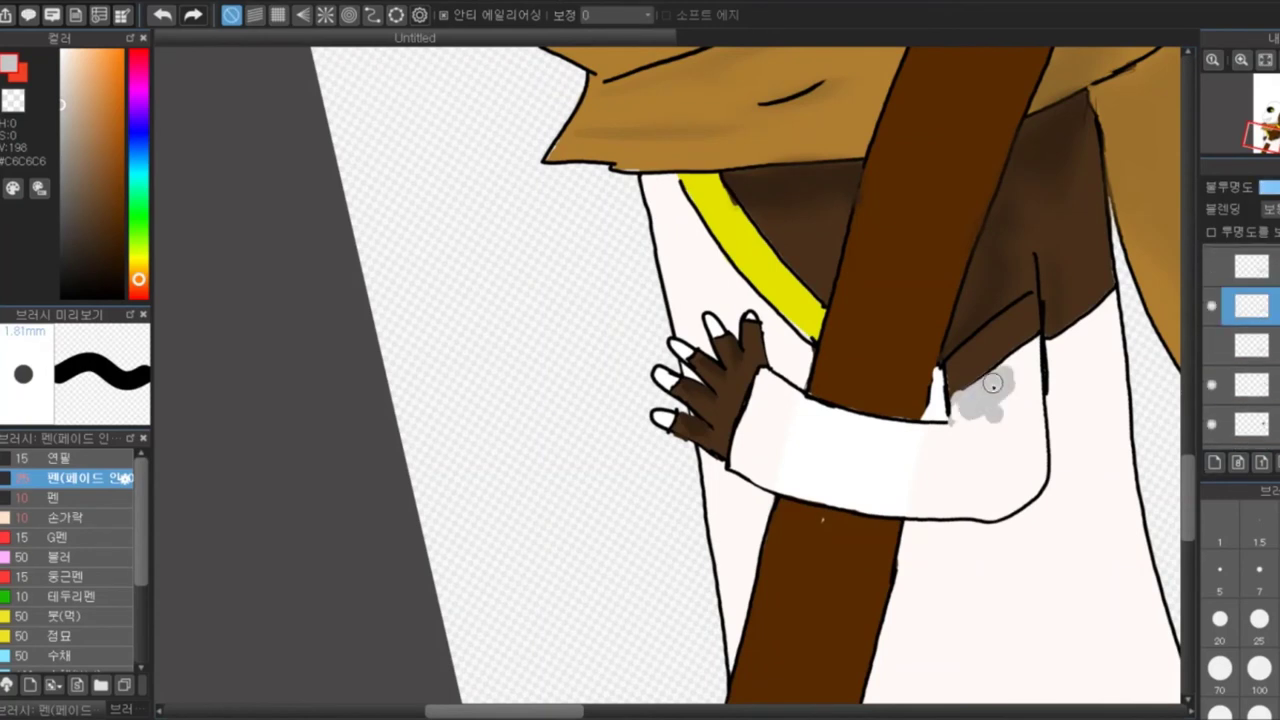
key(f)
mouse_move(809, 411)
mouse_down()
mouse_move(834, 434)
mouse_move(908, 443)
mouse_move(1014, 394)
mouse_move(991, 423)
mouse_move(1026, 455)
mouse_up()
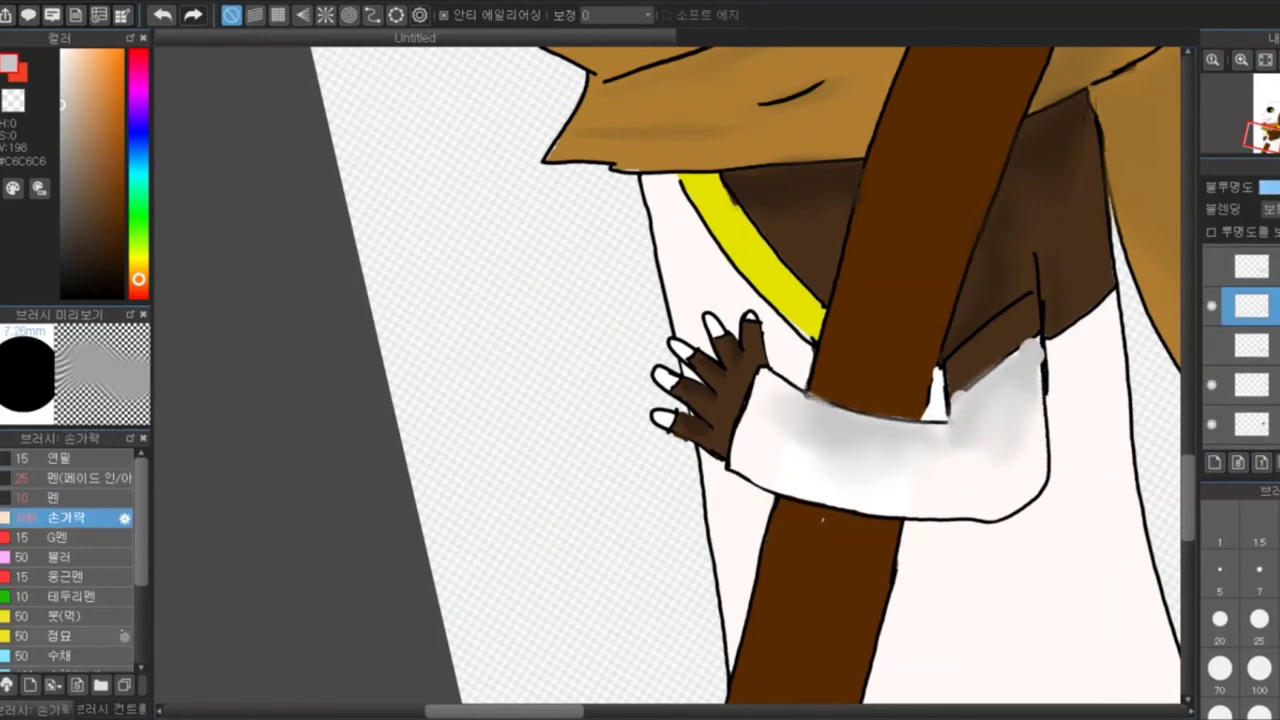
Handwrite a grey note about forgetting to take video beside the middle figure in dsfafsa.mdp and clear it
key(b)
key(p)
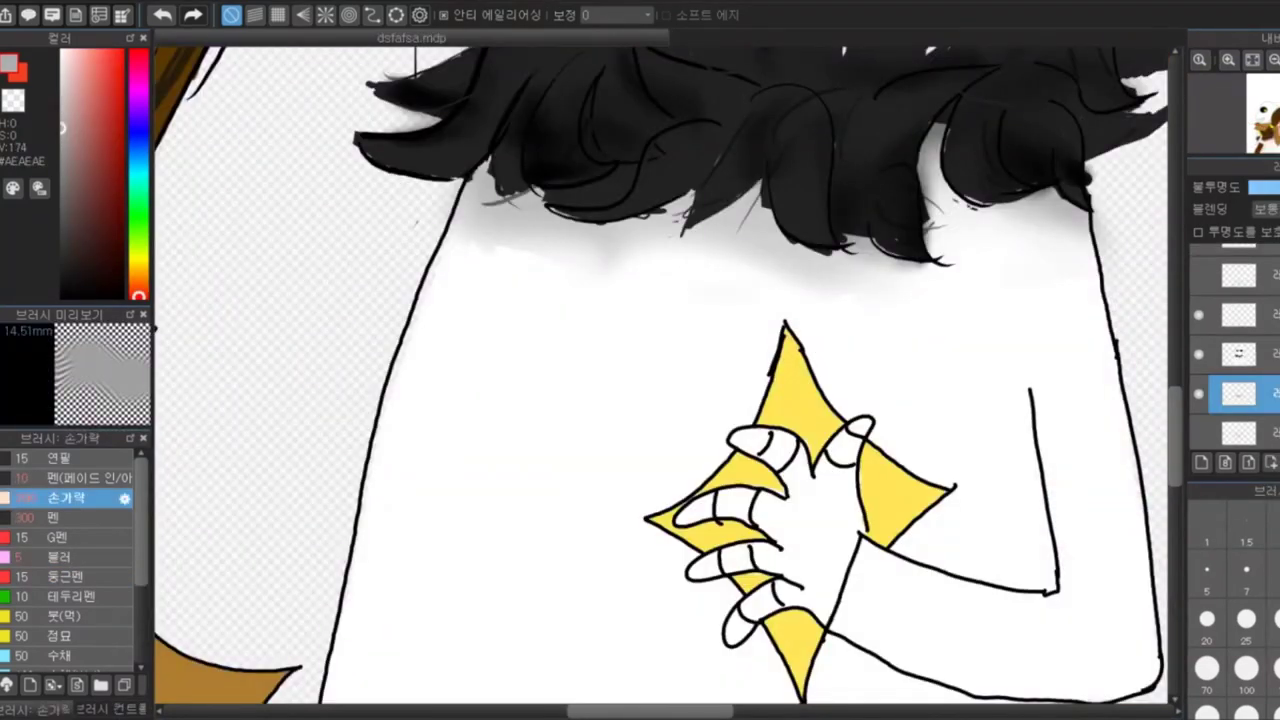
key(p)
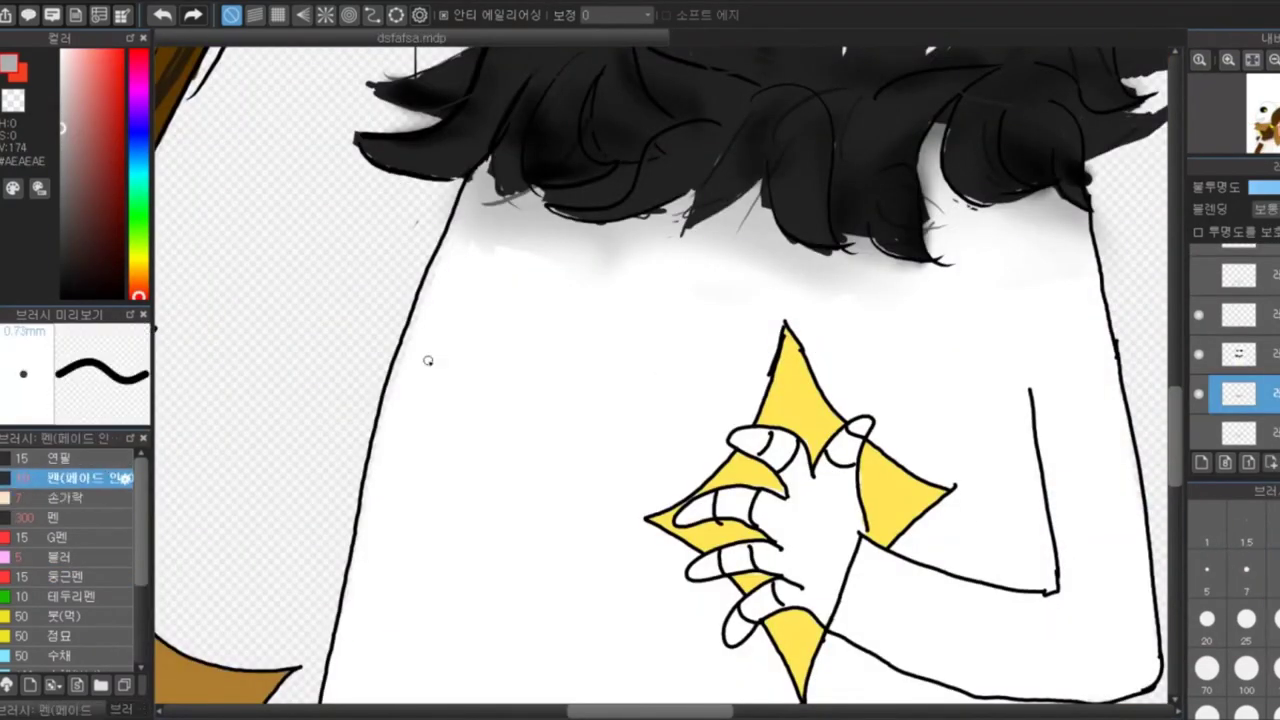
drag(192, 362, 306, 390)
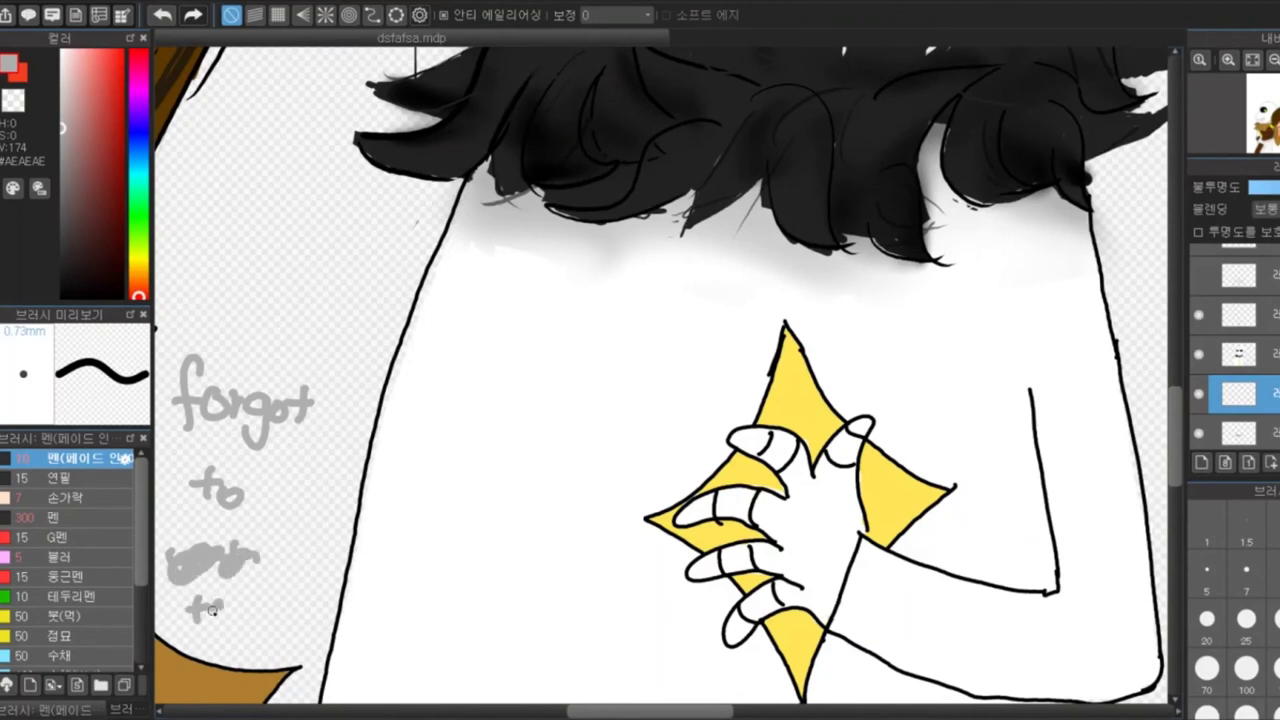
drag(289, 487, 265, 335)
drag(182, 285, 354, 288)
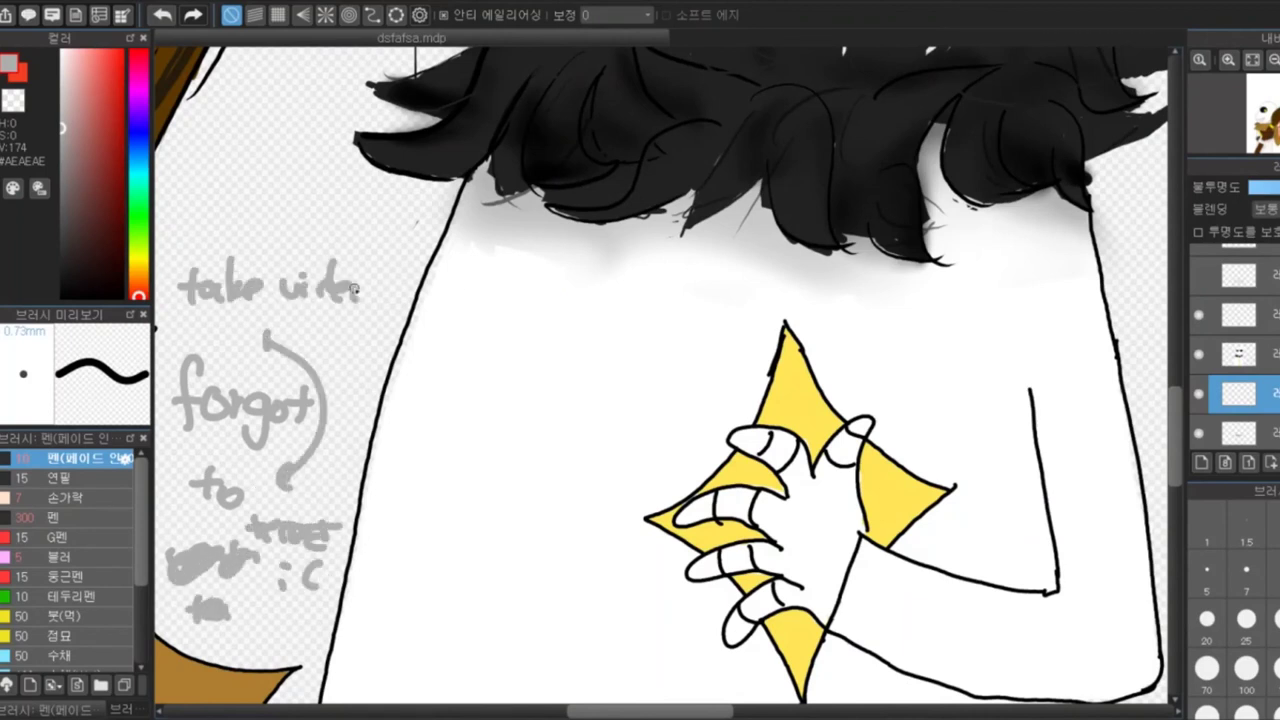
key(Delete)
Paint #AEAEAE shadows inside the middle figure's bent elbow and under the forearm with the 2.90 mm fade pen
scroll(660, 400, down, 3)
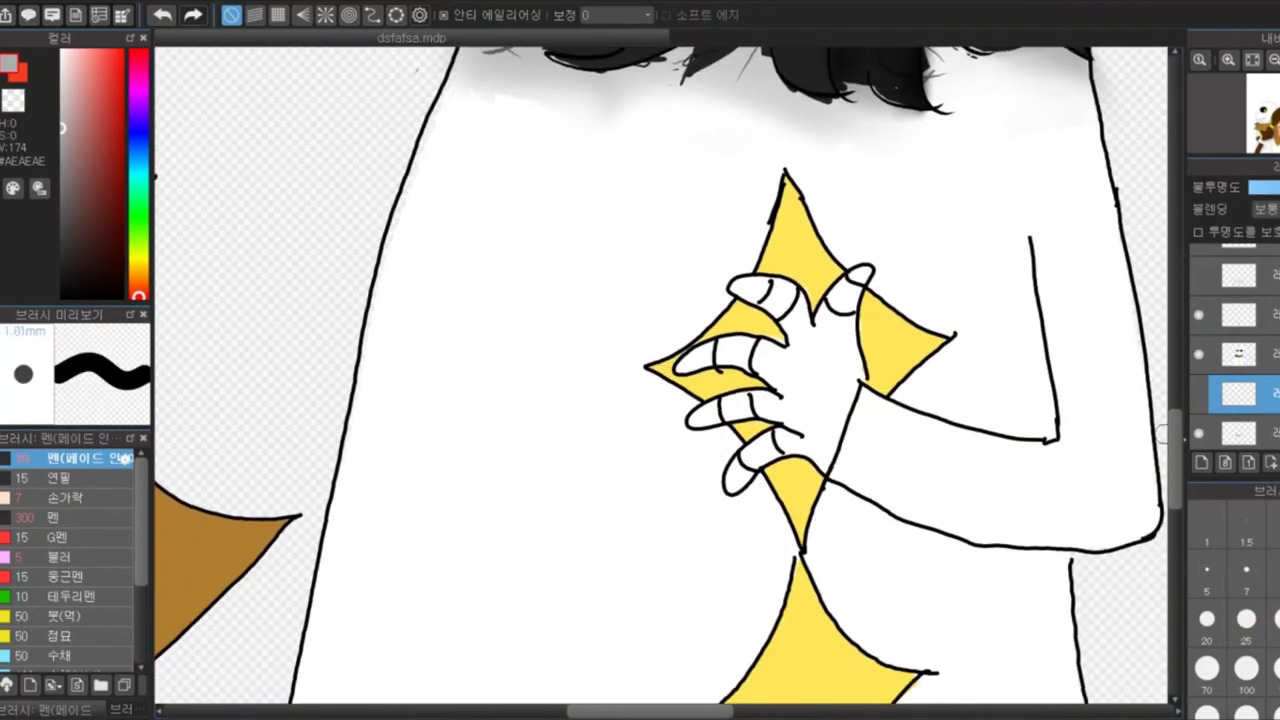
click(1238, 353)
drag(1005, 245, 997, 417)
drag(1050, 560, 840, 510)
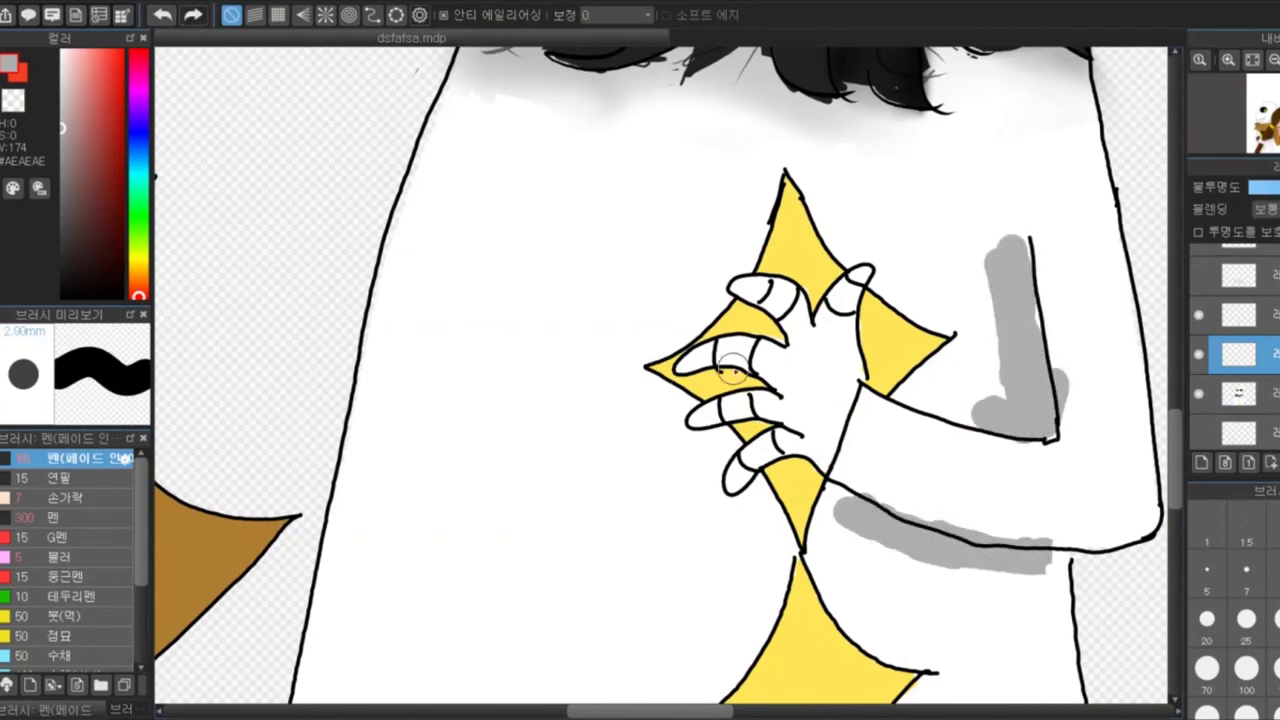
drag(1040, 250, 1094, 297)
drag(1040, 360, 960, 420)
Soften the shadows around the middle figure's arm with the finger brush at up to 10.89 mm and the 7.26 mm blur brush
key(Down)
key(Down)
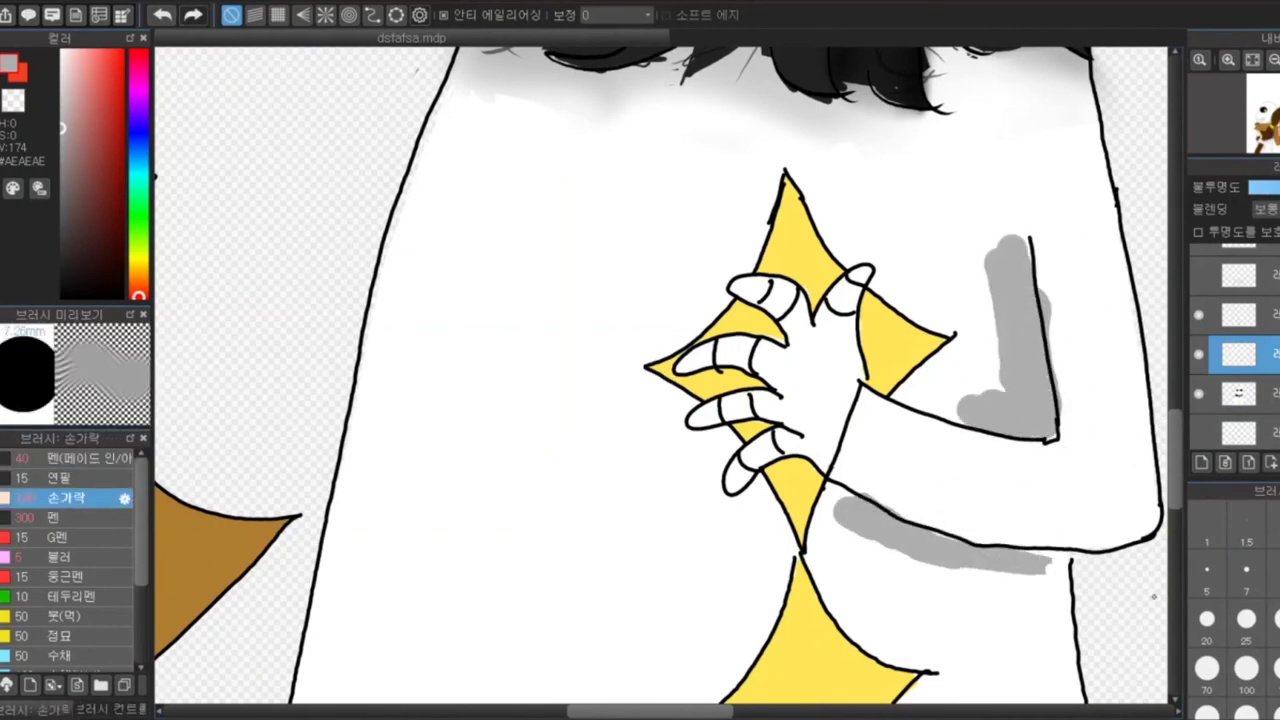
mouse_move(1040, 560)
mouse_down()
mouse_move(909, 571)
mouse_move(866, 537)
mouse_up()
mouse_move(1000, 420)
mouse_down()
mouse_move(977, 380)
mouse_move(984, 289)
mouse_move(986, 337)
mouse_move(1023, 409)
mouse_move(980, 374)
mouse_move(1030, 347)
mouse_up()
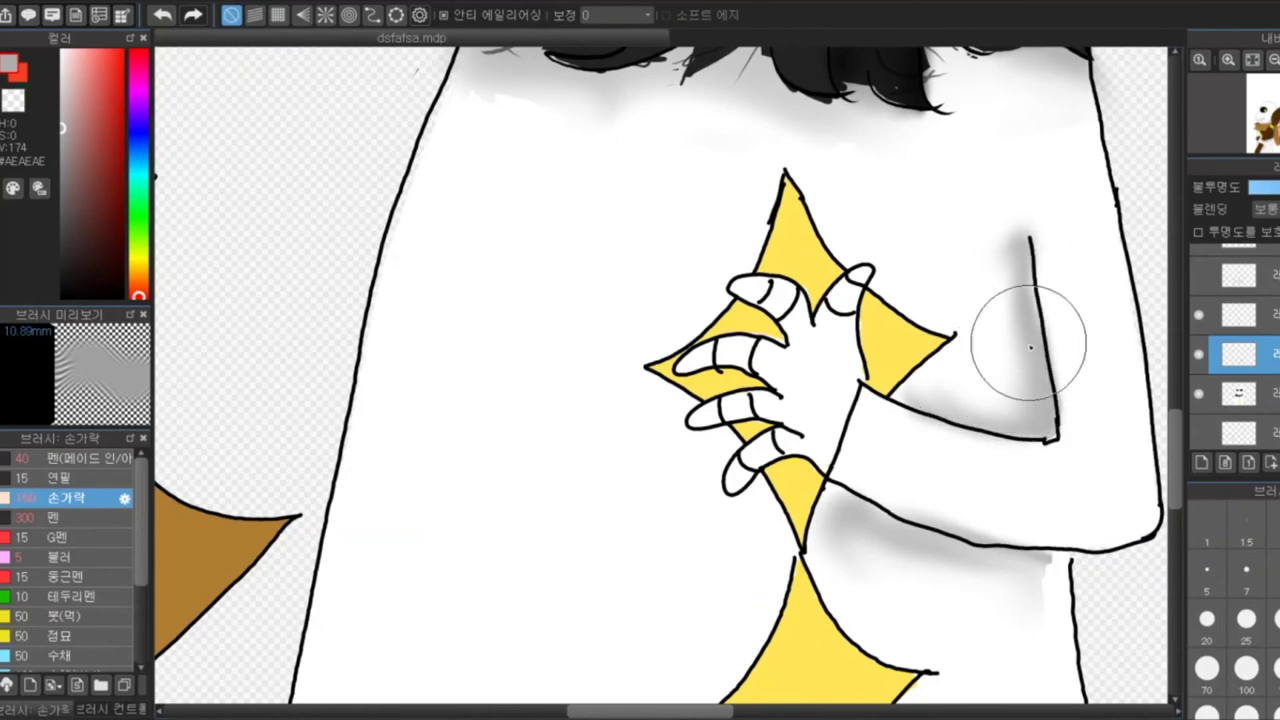
key(Down)
key(Down)
key(Down)
drag(903, 534, 1048, 509)
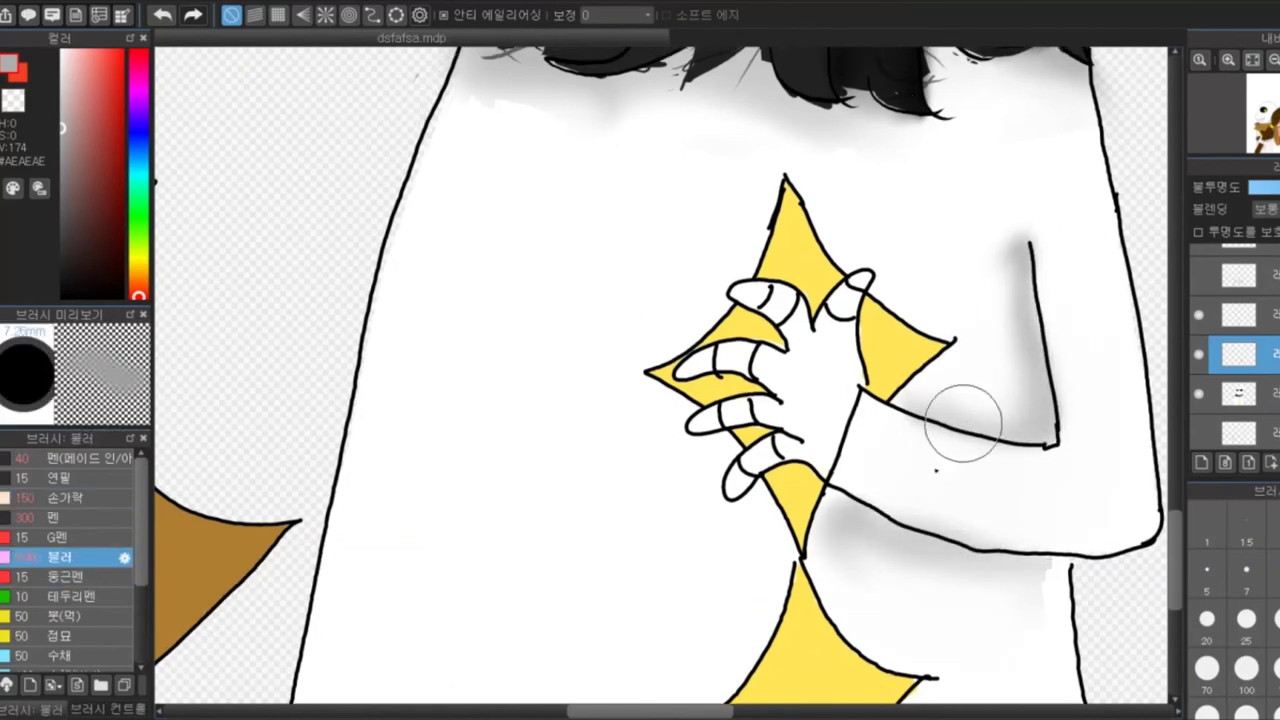
Draw four long #AEAEAE fold shadows down the lower part of the middle figure's white robe with the pen
scroll(963, 423, down, 3)
scroll(1049, 503, up, 3)
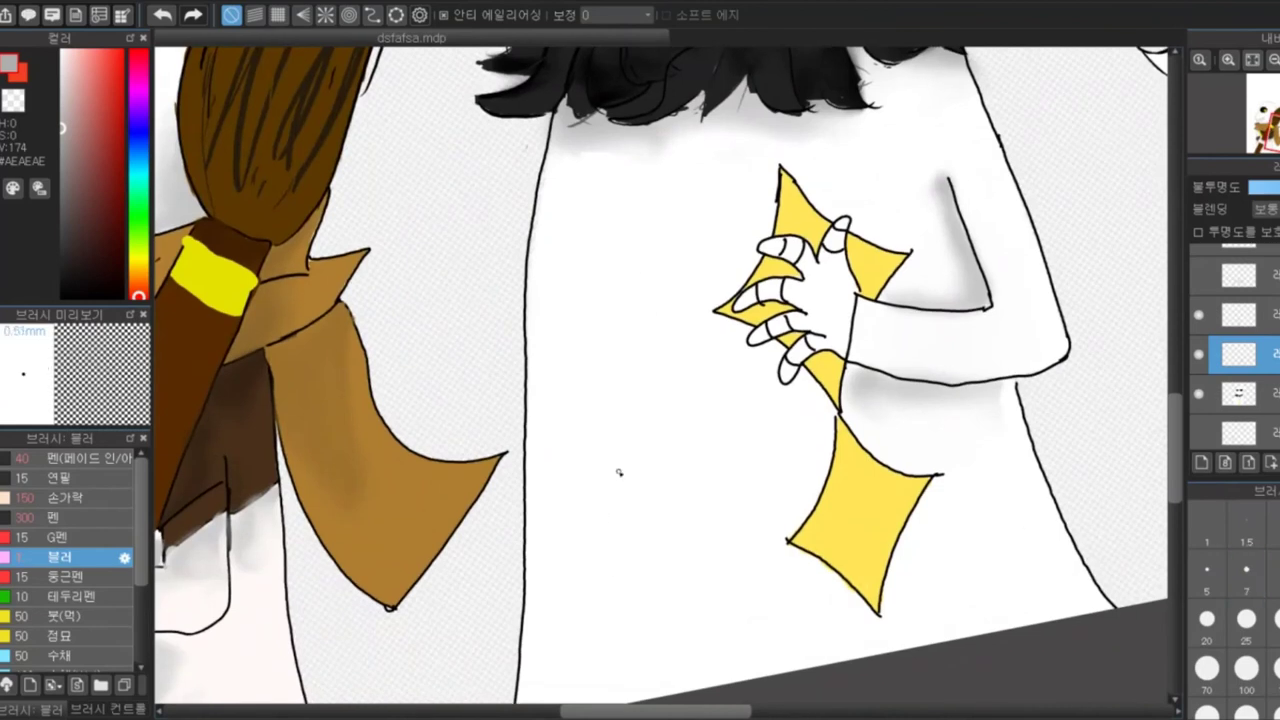
key(Up)
key(Up)
drag(608, 270, 556, 650)
drag(596, 345, 552, 672)
drag(702, 296, 696, 668)
drag(805, 410, 742, 638)
drag(988, 450, 996, 582)
Soften the robe's fold shadows with the 10.89 mm finger brush and the 10.89 mm blur brush
key(Up)
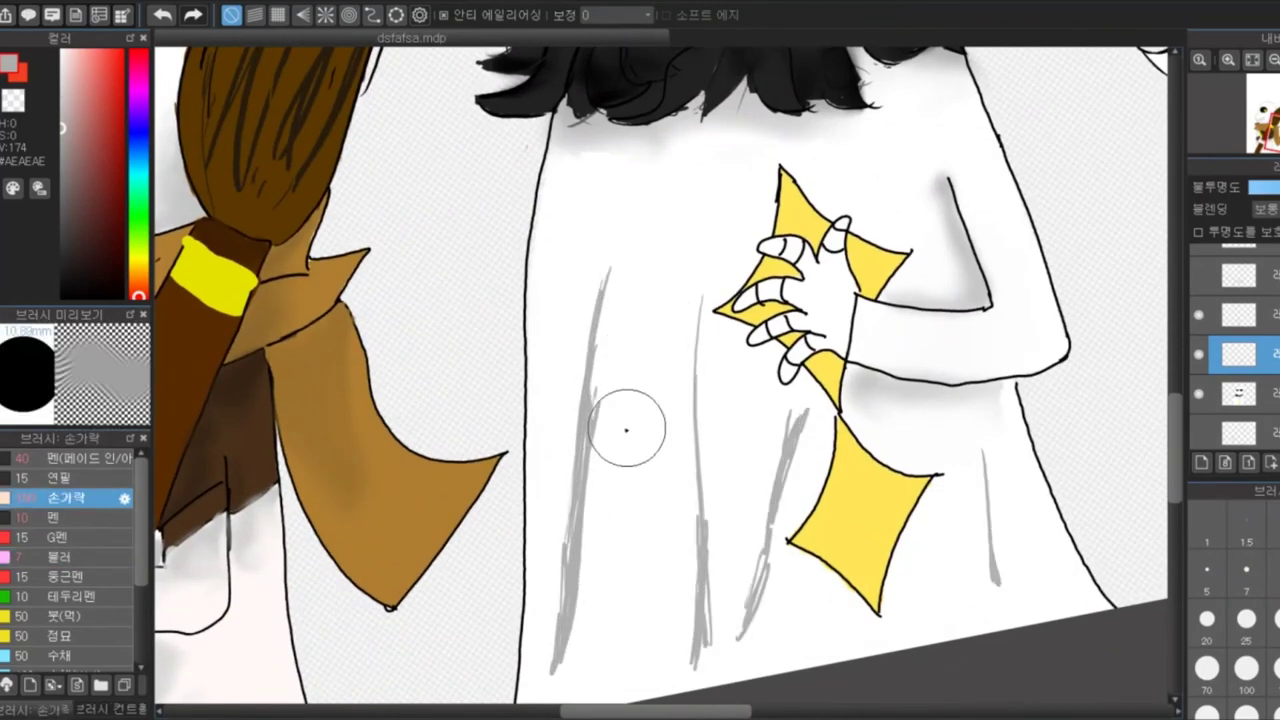
mouse_move(626, 430)
mouse_down()
mouse_move(586, 366)
mouse_move(630, 407)
mouse_move(567, 294)
mouse_move(585, 440)
mouse_move(552, 680)
mouse_up()
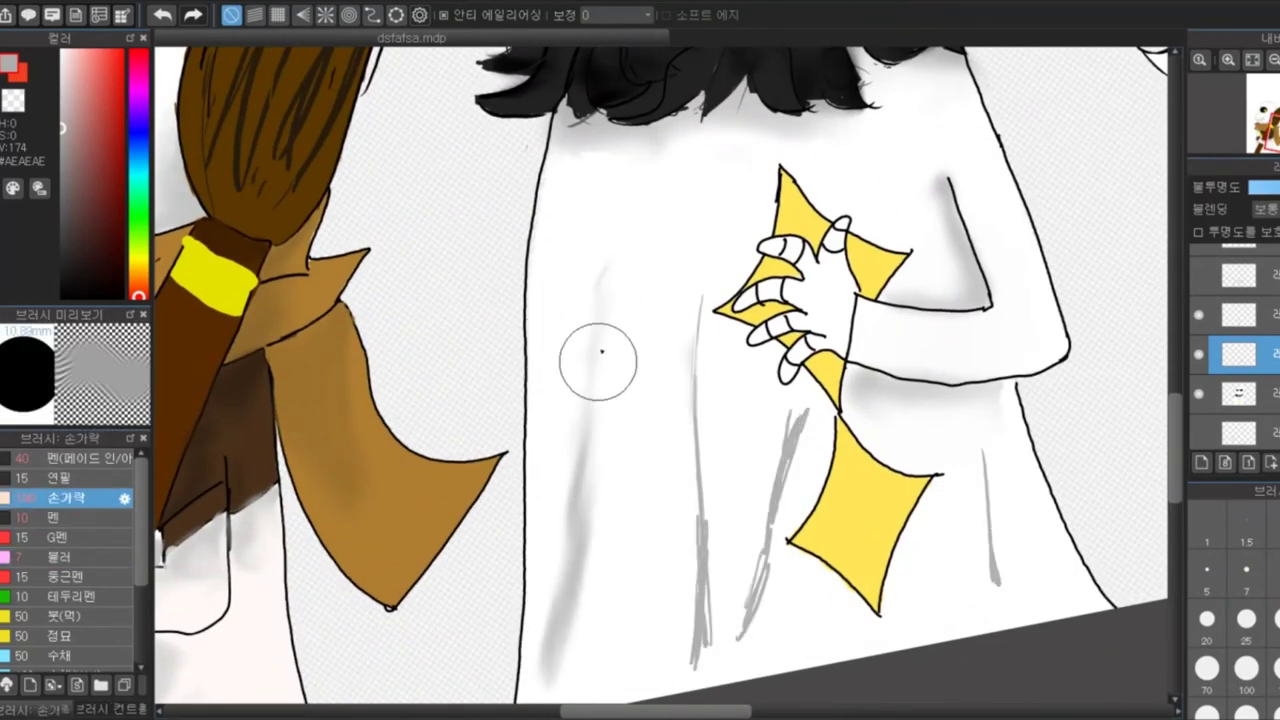
mouse_move(601, 352)
mouse_down()
mouse_move(637, 505)
mouse_move(590, 454)
mouse_move(712, 458)
mouse_move(715, 616)
mouse_move(696, 626)
mouse_move(723, 373)
mouse_move(745, 636)
mouse_move(736, 627)
mouse_move(1004, 526)
mouse_move(1029, 480)
mouse_move(742, 414)
mouse_move(816, 446)
mouse_move(734, 534)
mouse_up()
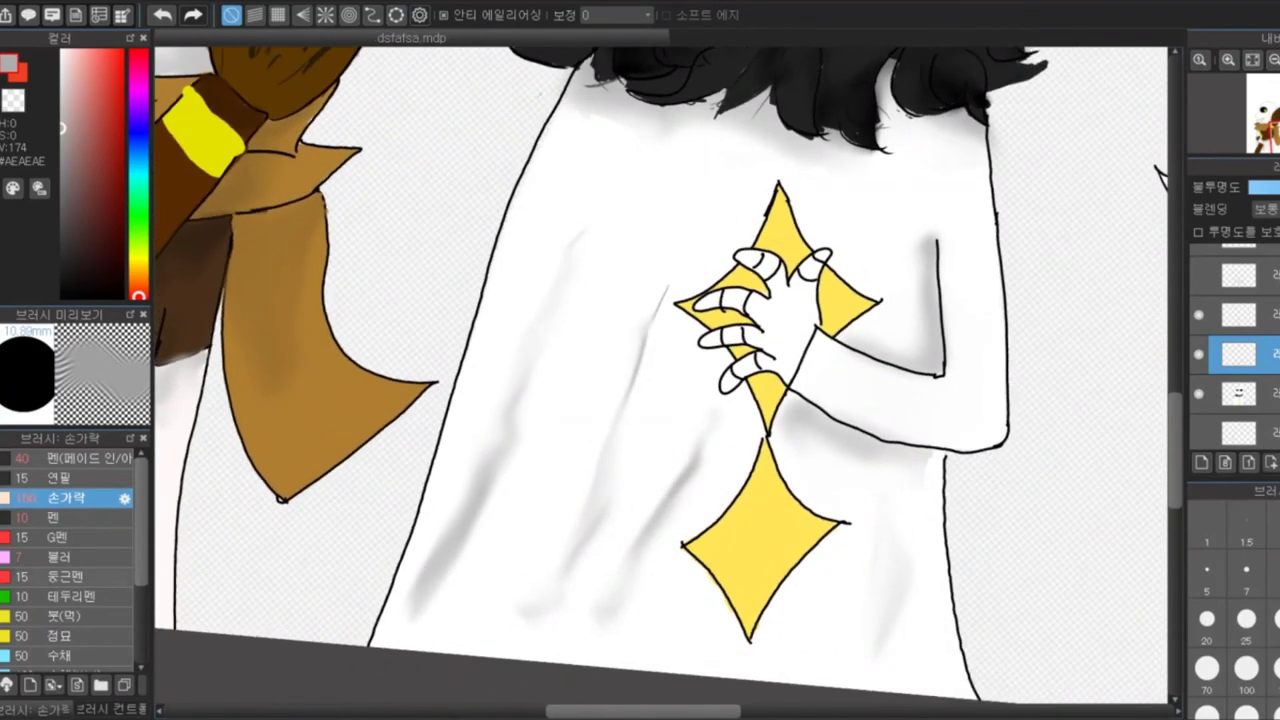
click(59, 556)
drag(509, 409, 872, 588)
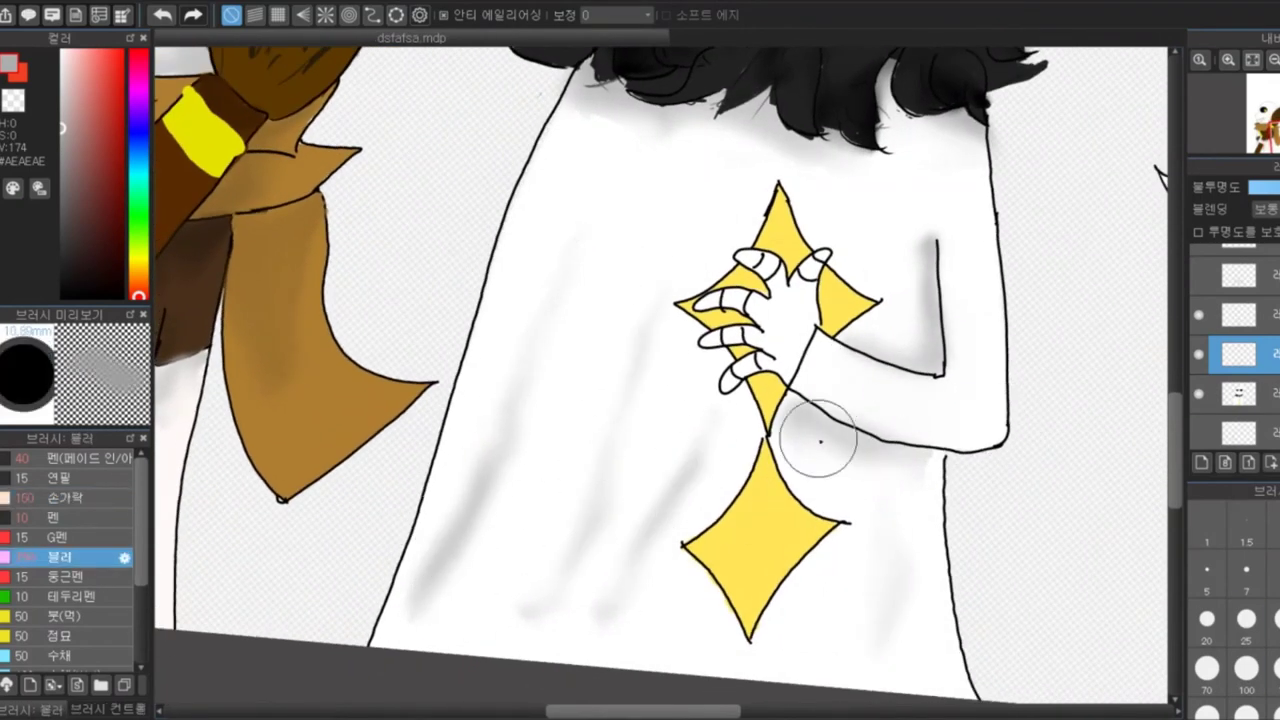
Try shading around the lower tip of the hand-held yellow star with the 2.90 mm fade pen and undo the strokes
click(85, 457)
drag(760, 400, 745, 445)
key(ctrl+z)
click(1240, 393)
drag(762, 395, 790, 435)
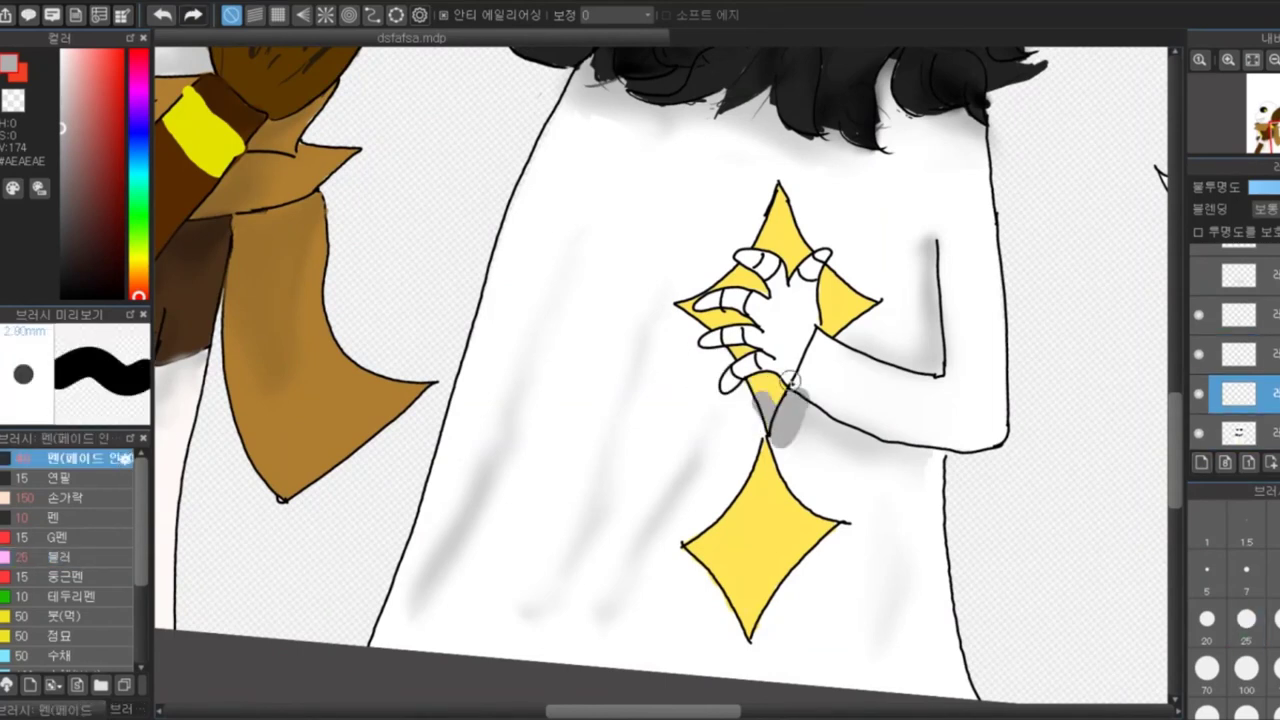
key(ctrl+z)
Add grey #AEAEAE shadows along the lower edges of both yellow stars and smudge them with the finger brush
mouse_move(666, 313)
mouse_down()
mouse_move(703, 338)
mouse_move(663, 354)
mouse_move(803, 523)
mouse_move(795, 607)
mouse_move(846, 589)
mouse_move(697, 617)
mouse_move(697, 594)
mouse_move(855, 561)
mouse_move(749, 634)
mouse_move(703, 534)
mouse_move(800, 580)
mouse_up()
key(s)
mouse_move(660, 374)
mouse_down()
mouse_move(806, 429)
mouse_move(728, 382)
mouse_up()
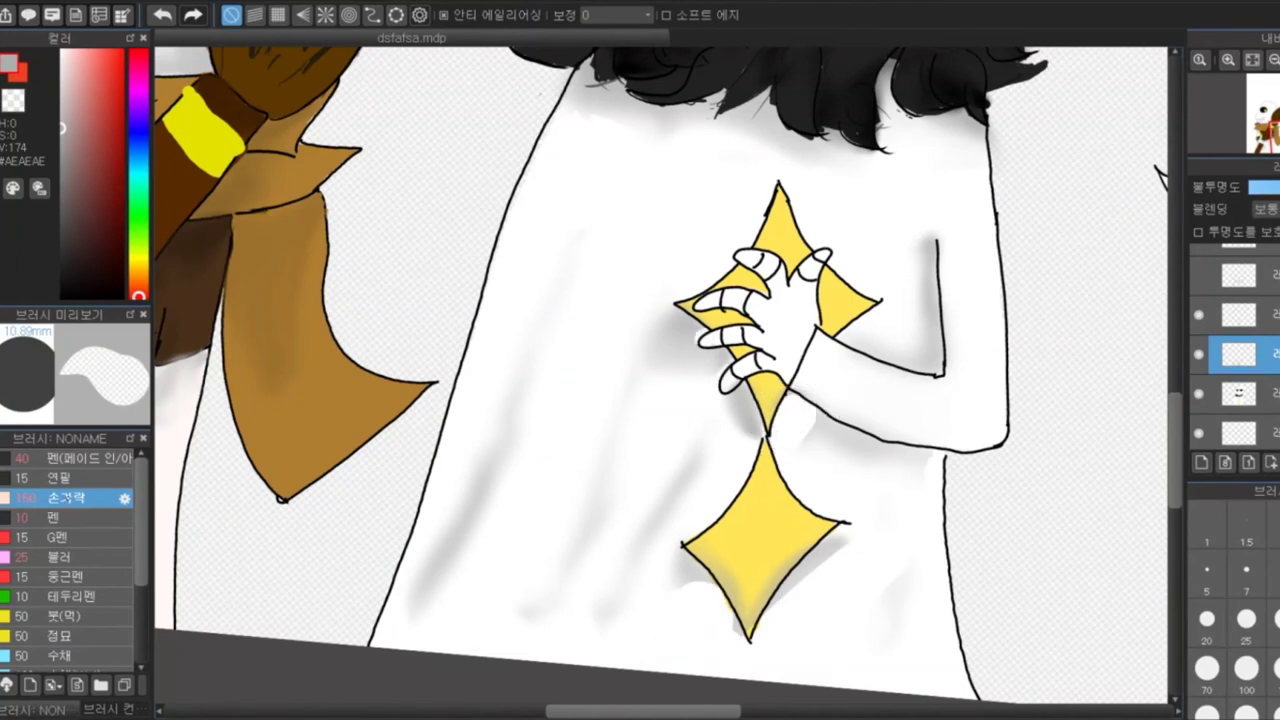
mouse_move(842, 572)
mouse_down()
mouse_move(791, 609)
mouse_move(700, 600)
mouse_up()
mouse_move(790, 420)
mouse_down()
mouse_move(706, 351)
mouse_move(740, 420)
mouse_up()
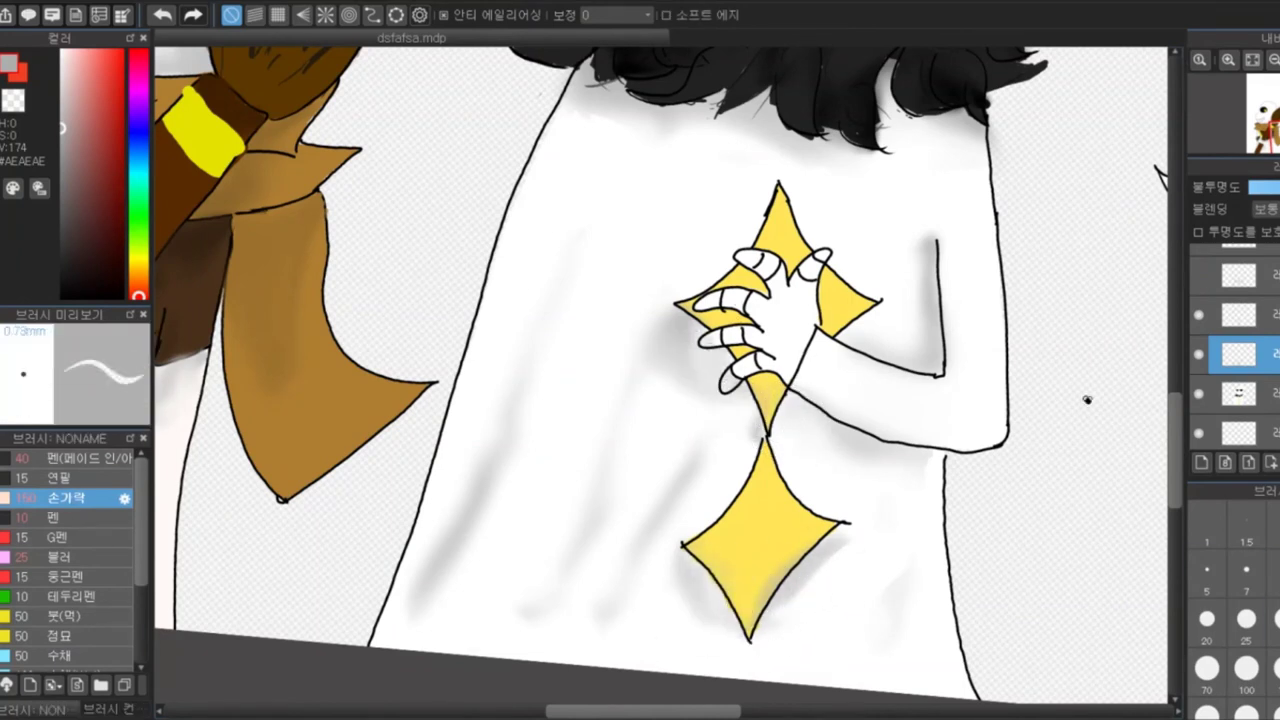
Airbrush a bright yellow #FFFE00 glow around both stars on an upper layer, using a brush size up to 10.89 mm
scroll(70, 560, down, 3)
click(79, 583)
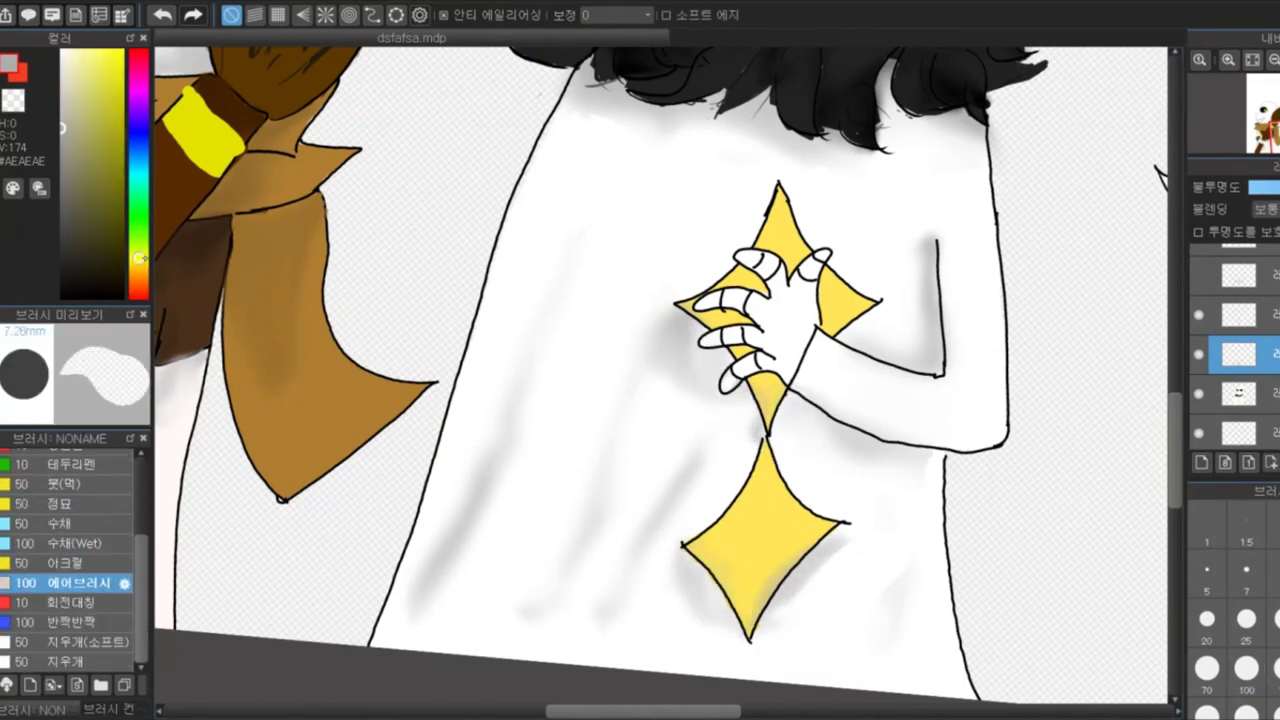
click(1240, 268)
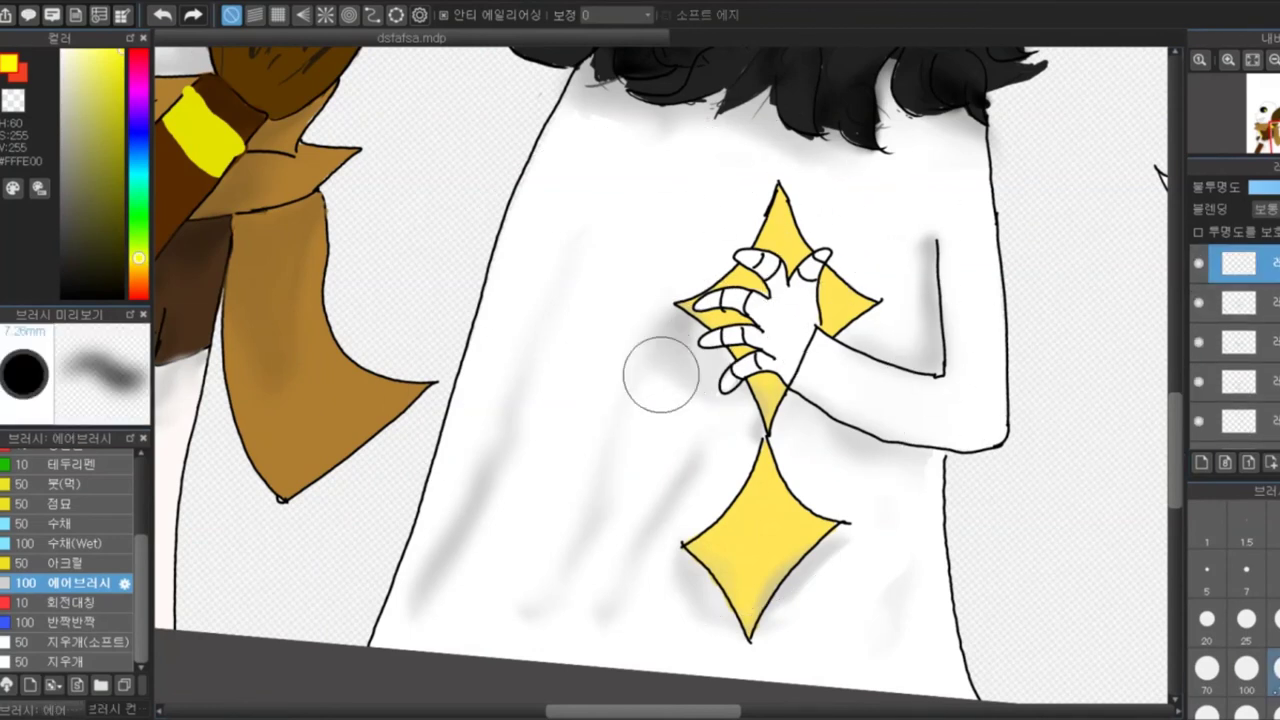
drag(766, 314, 748, 318)
key(ctrl+z)
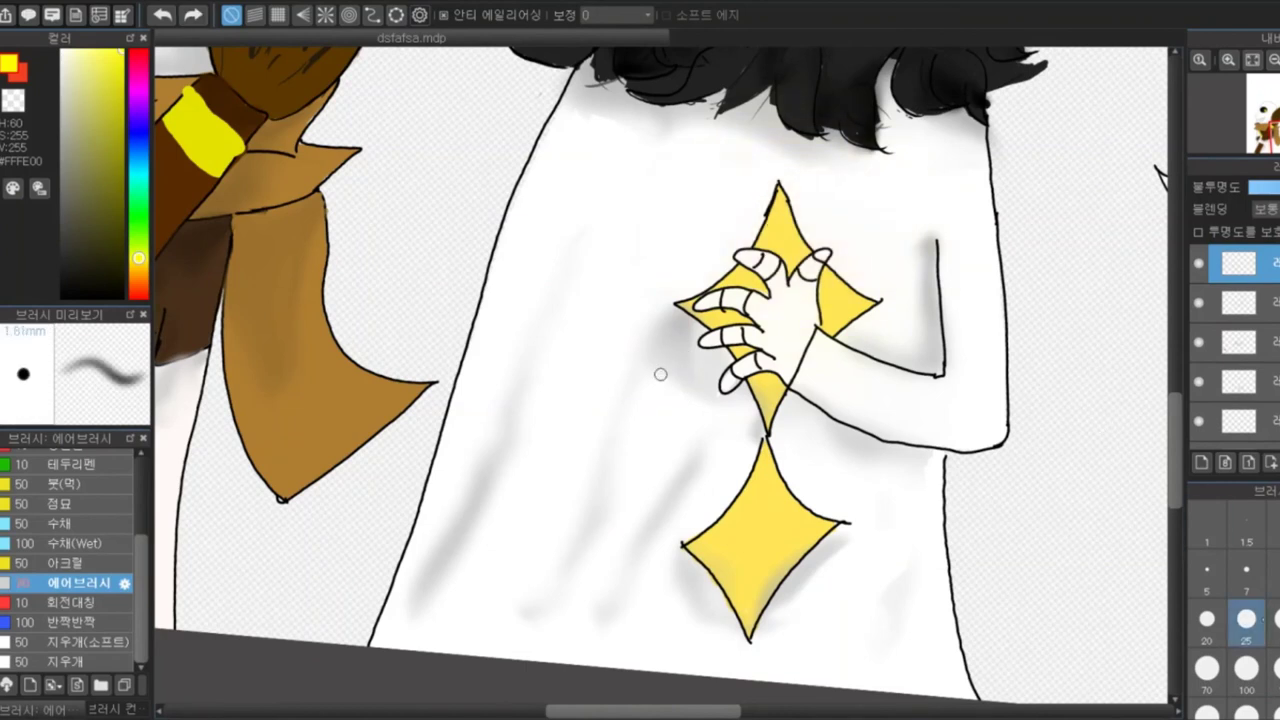
drag(840, 250, 749, 409)
mouse_move(660, 374)
mouse_down()
mouse_move(686, 277)
mouse_move(760, 600)
mouse_up()
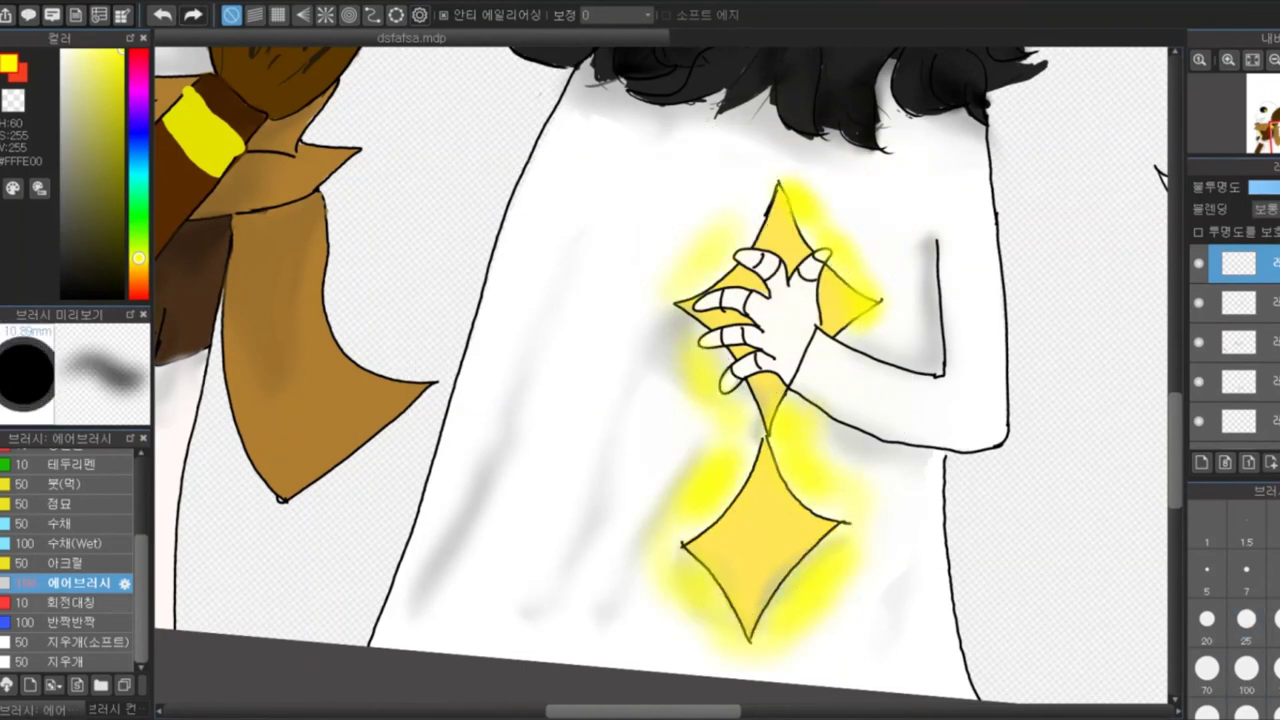
Switch to the finger brush and undo the yellow airbrushed glow around both stars
scroll(80, 560, up, 3)
click(70, 497)
key(ctrl+z)
key(ctrl+z)
key(ctrl+z)
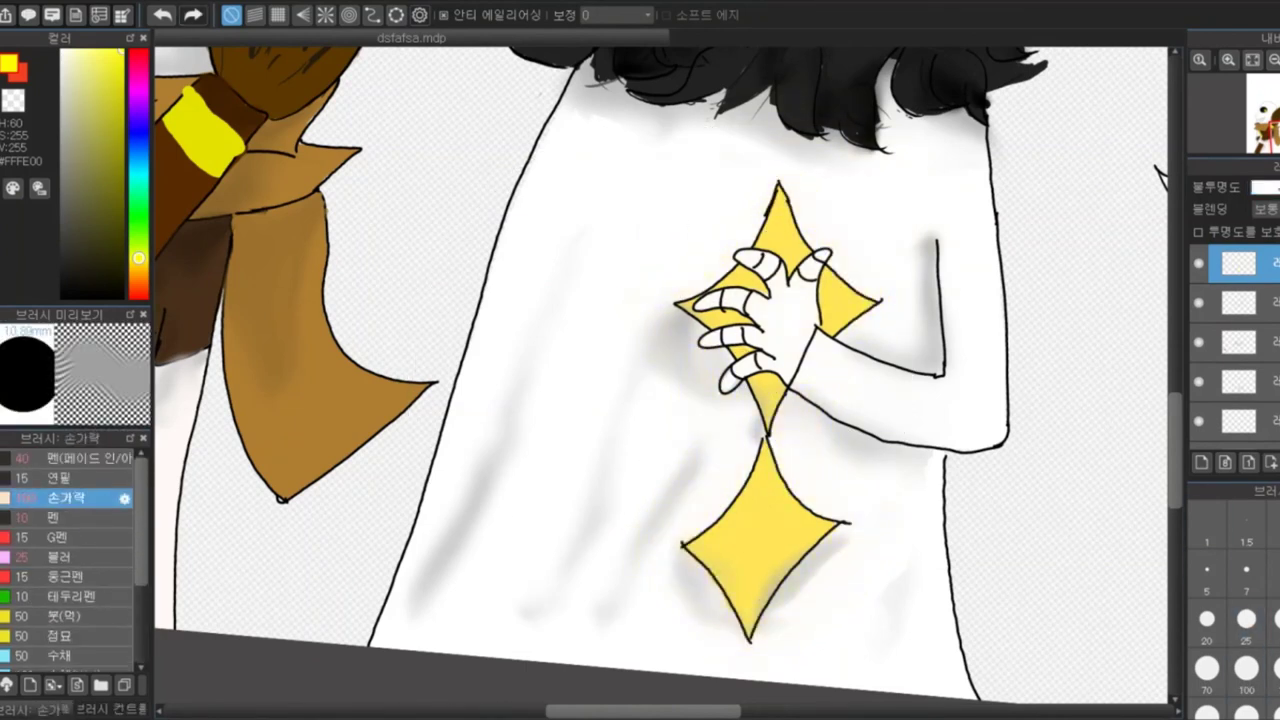
Airbrush a soft yellow #FFFE00 glow around both of the middle figure's stars with the brush at 29.03 mm
scroll(70, 560, down, 3)
click(70, 601)
mouse_move(734, 171)
mouse_down()
mouse_move(829, 286)
mouse_move(753, 240)
mouse_move(686, 500)
mouse_up()
scroll(960, 412, down, 5)
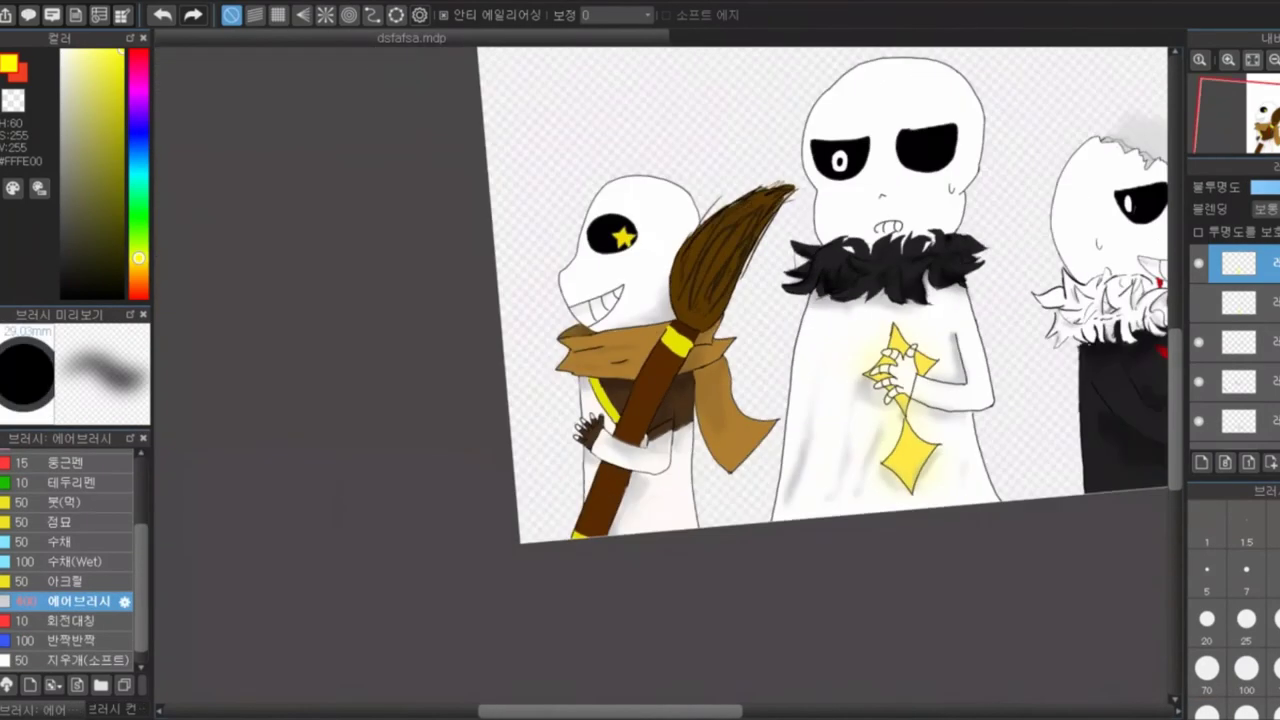
Try adding a shadow above the middle figure's white-pupilled eye socket with black #000000, using the airbrush and the pen
scroll(1060, 100, up, 5)
scroll(660, 380, down, 5)
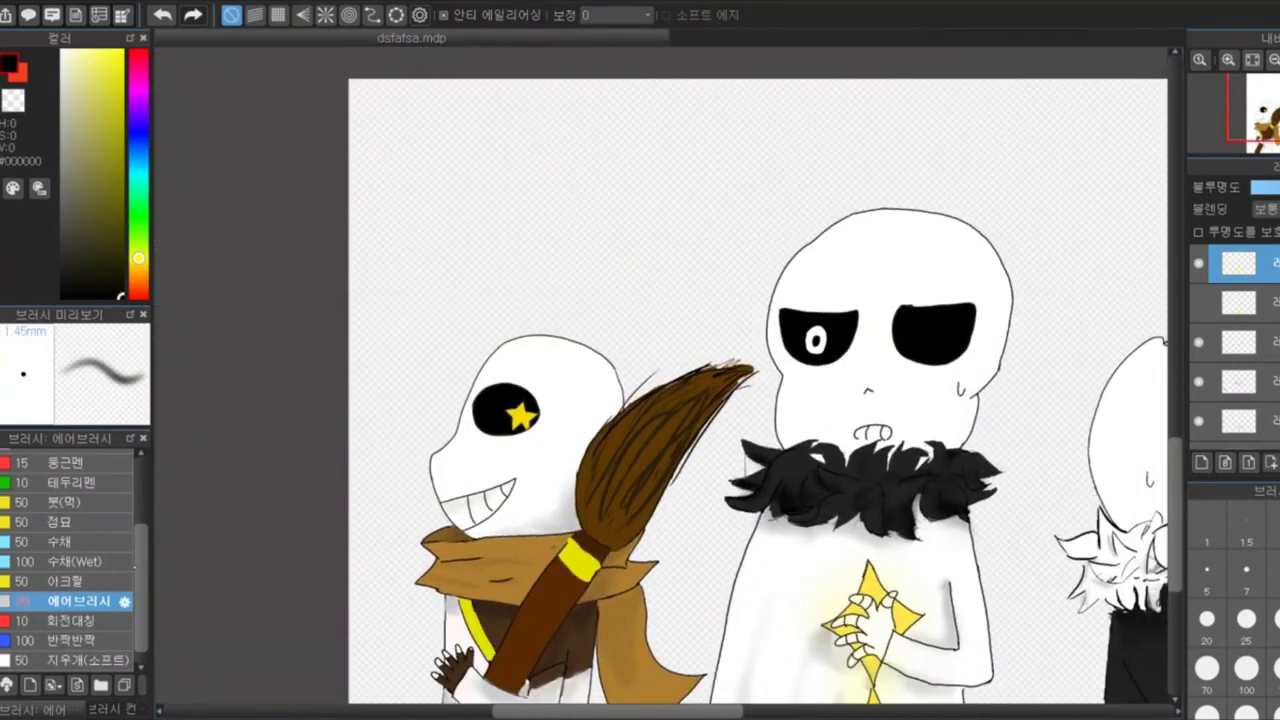
click(53, 517)
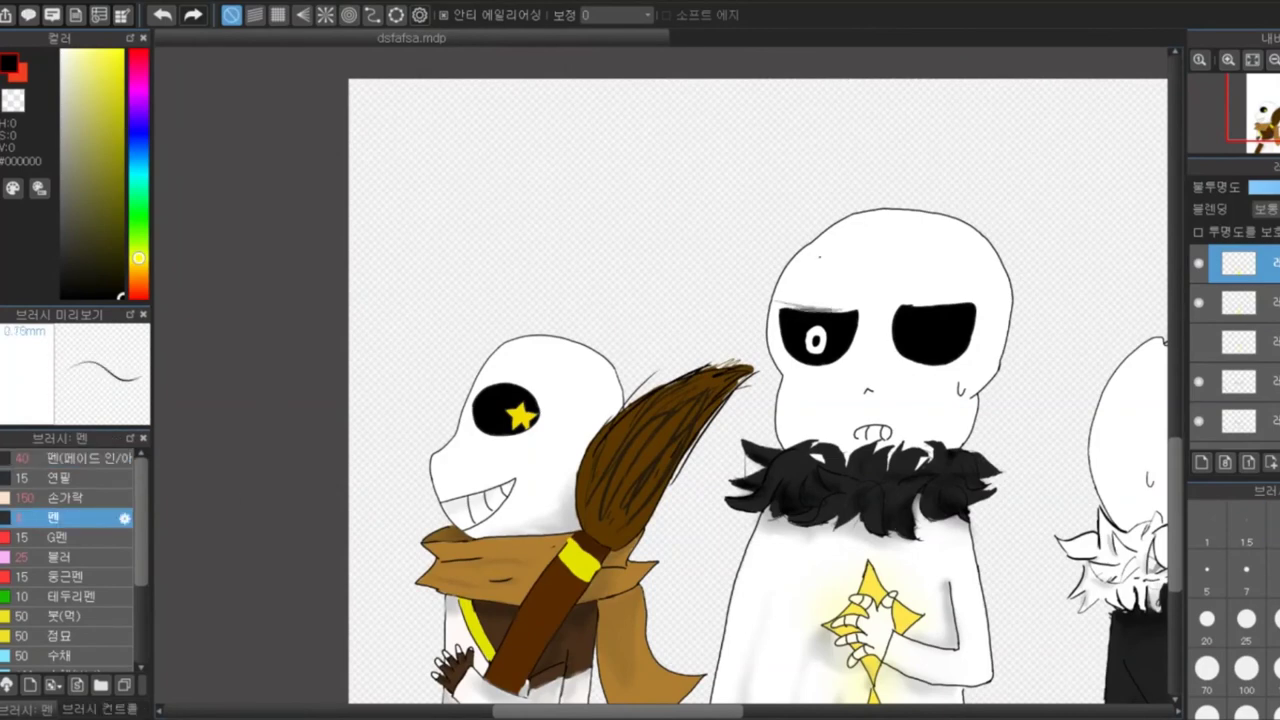
scroll(660, 380, up, 5)
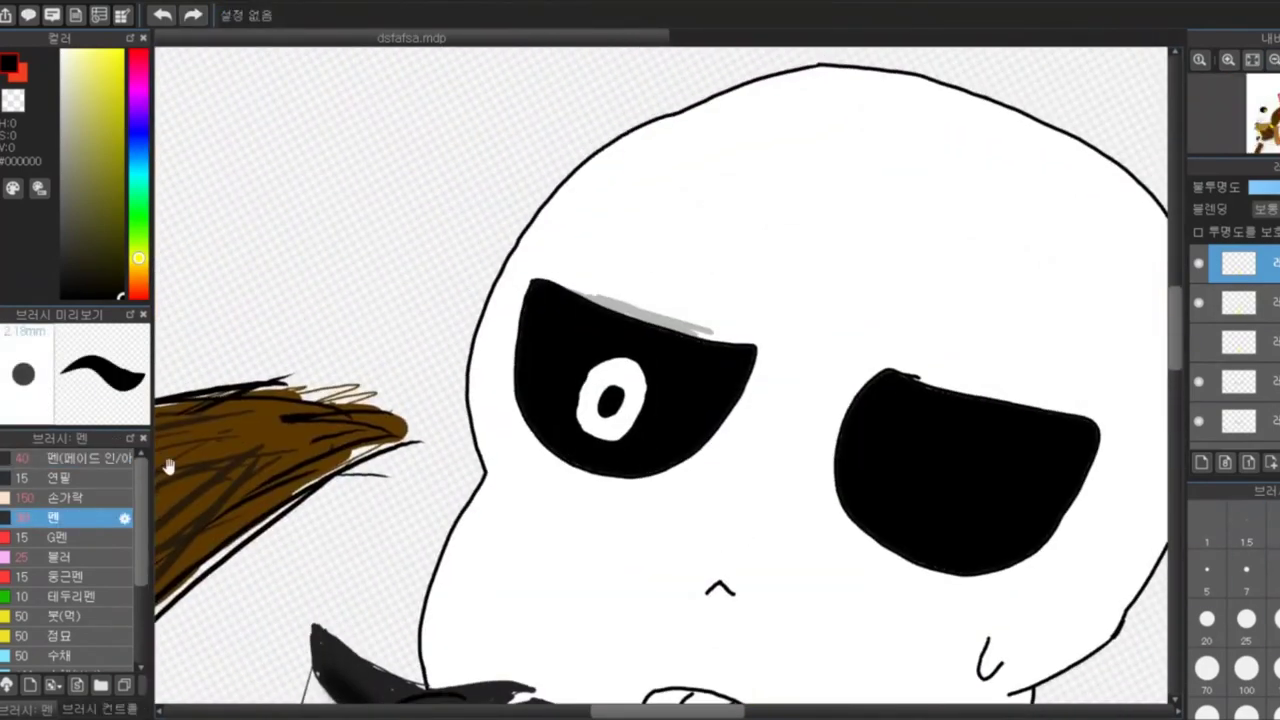
drag(168, 467, 174, 475)
drag(725, 335, 543, 298)
scroll(905, 385, down, 6)
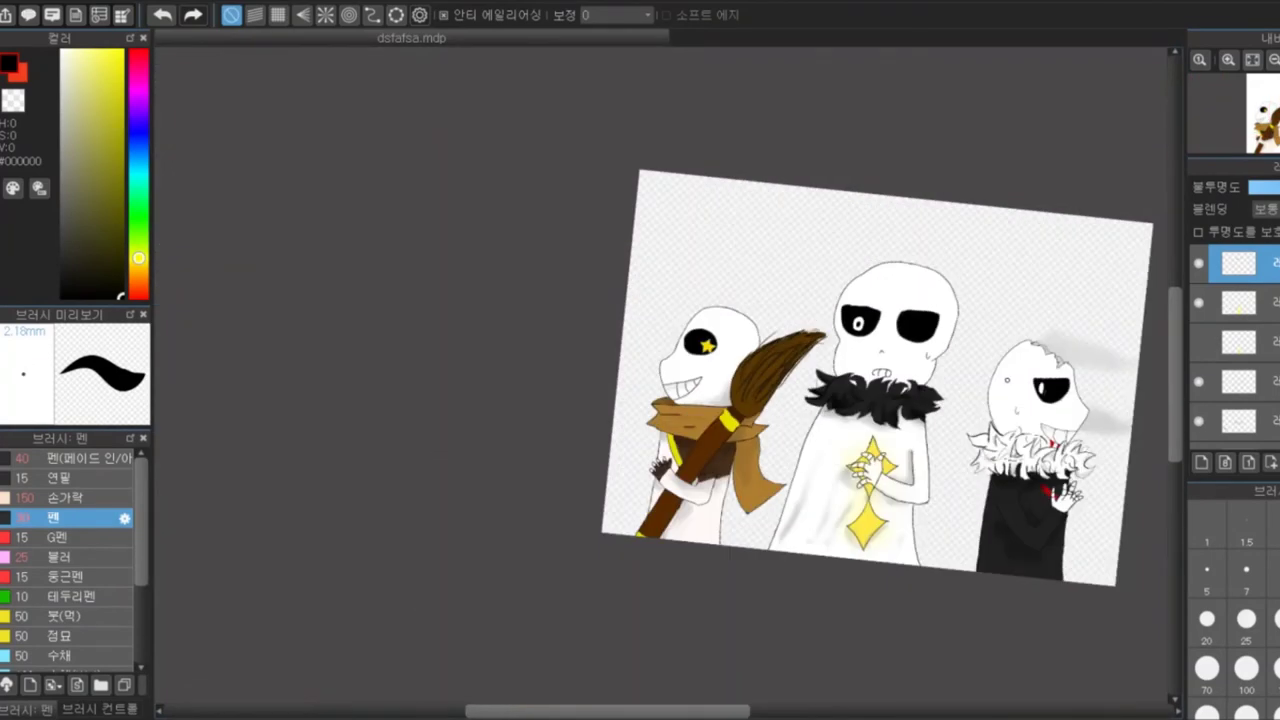
Fill the background behind the three figures with dark navy #00012C near the bottom of the layer stack
click(1240, 428)
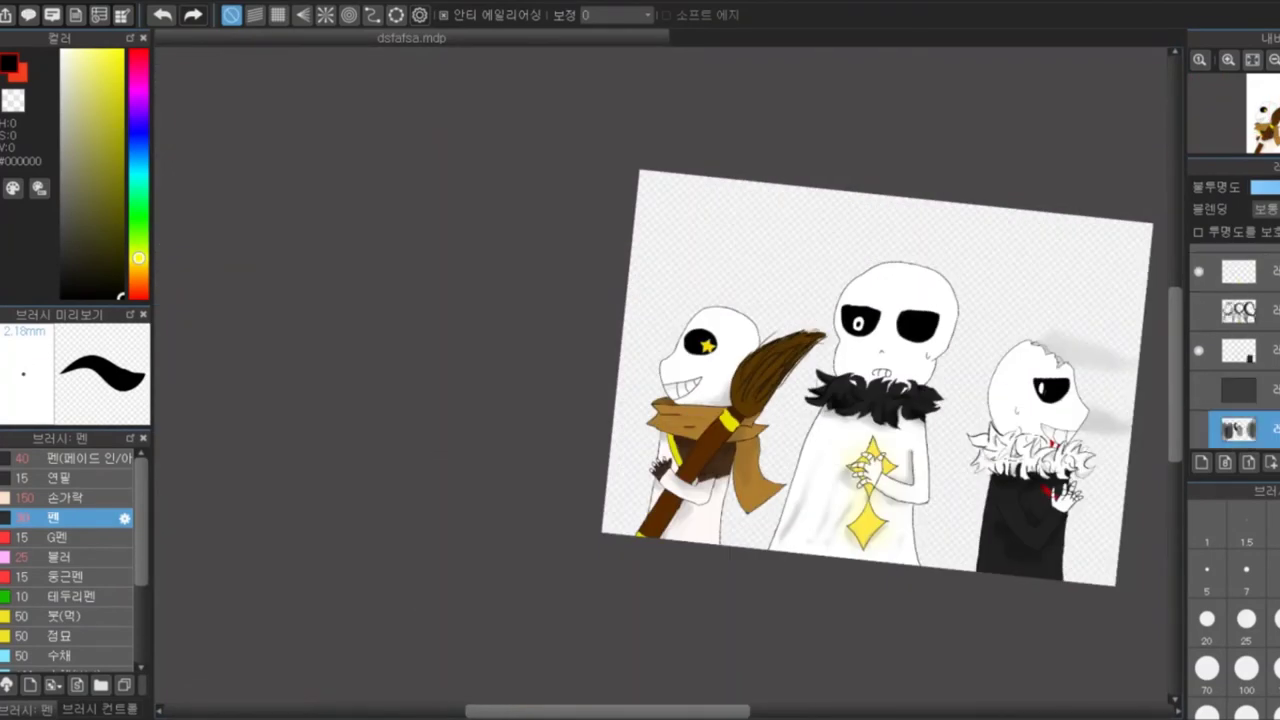
click(138, 133)
click(121, 256)
mouse_move(750, 255)
mouse_down()
mouse_move(930, 400)
mouse_move(820, 571)
mouse_move(1160, 225)
mouse_move(1132, 290)
mouse_up()
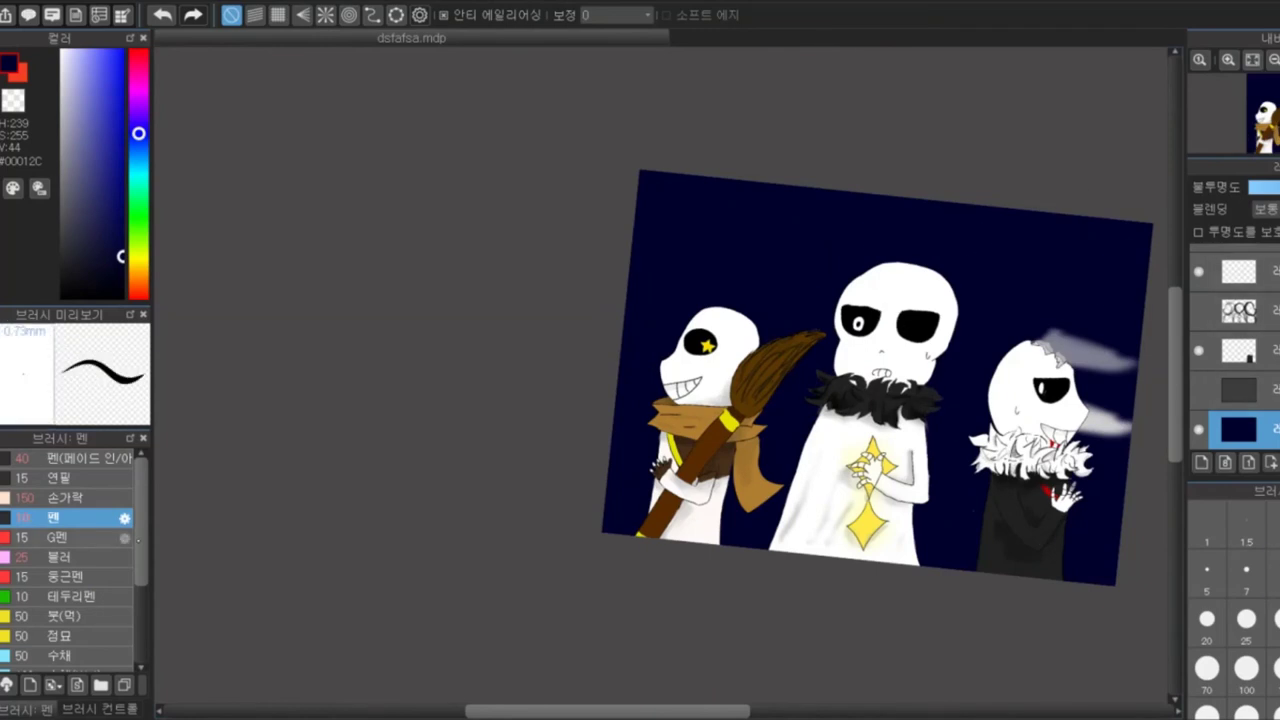
Try a small yellow #F9E35A star in the sky above the figures with the sparkle brush at 2.18 mm
scroll(70, 560, down, 3)
click(70, 622)
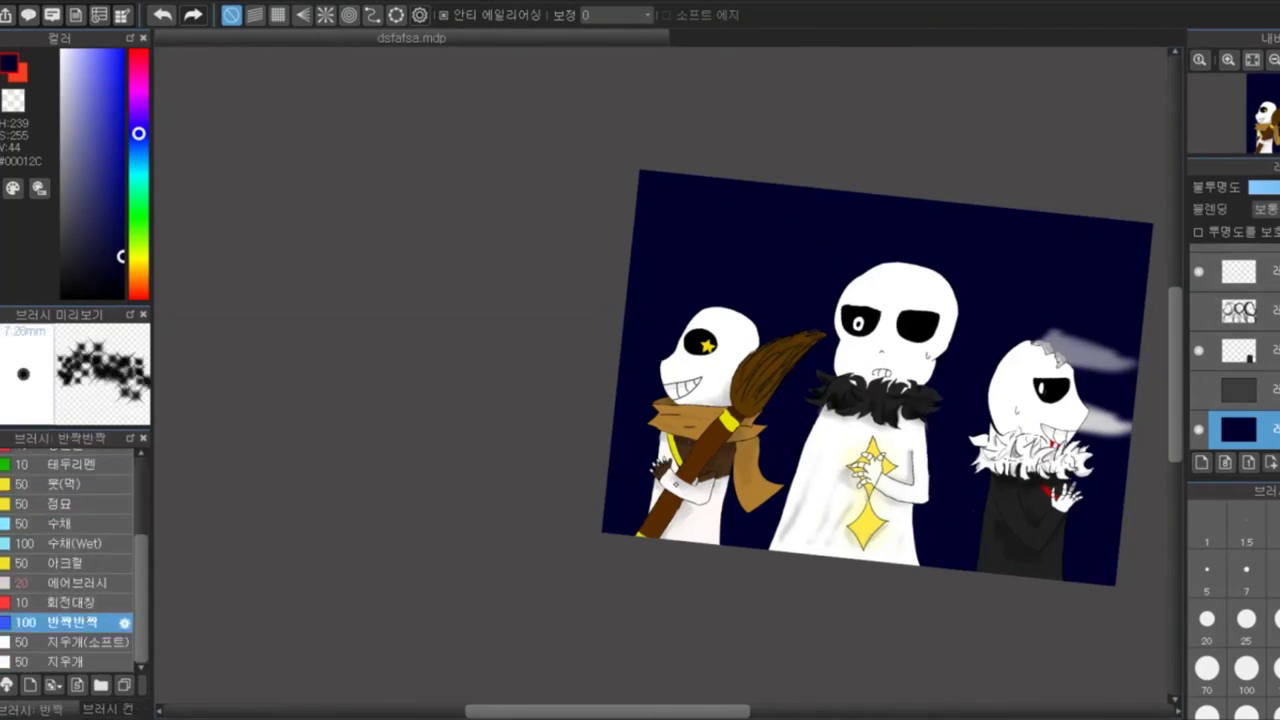
click(1246, 569)
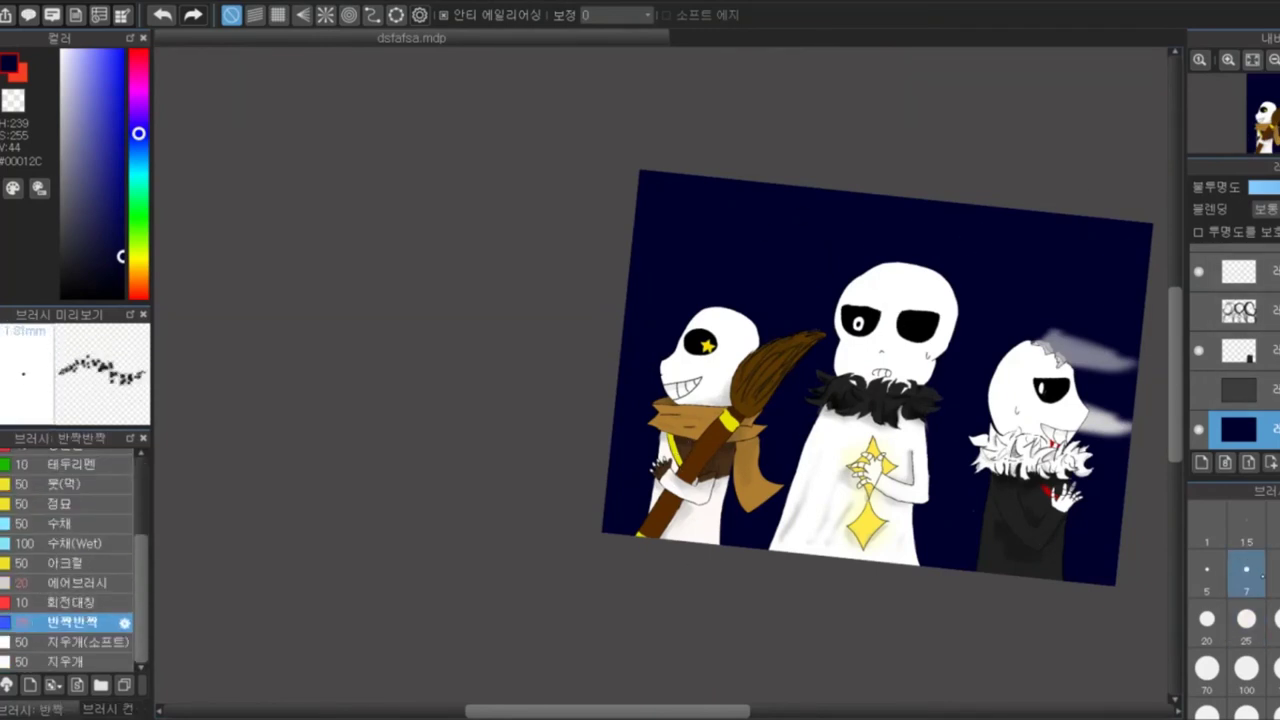
scroll(893, 140, up, 2)
click(135, 262)
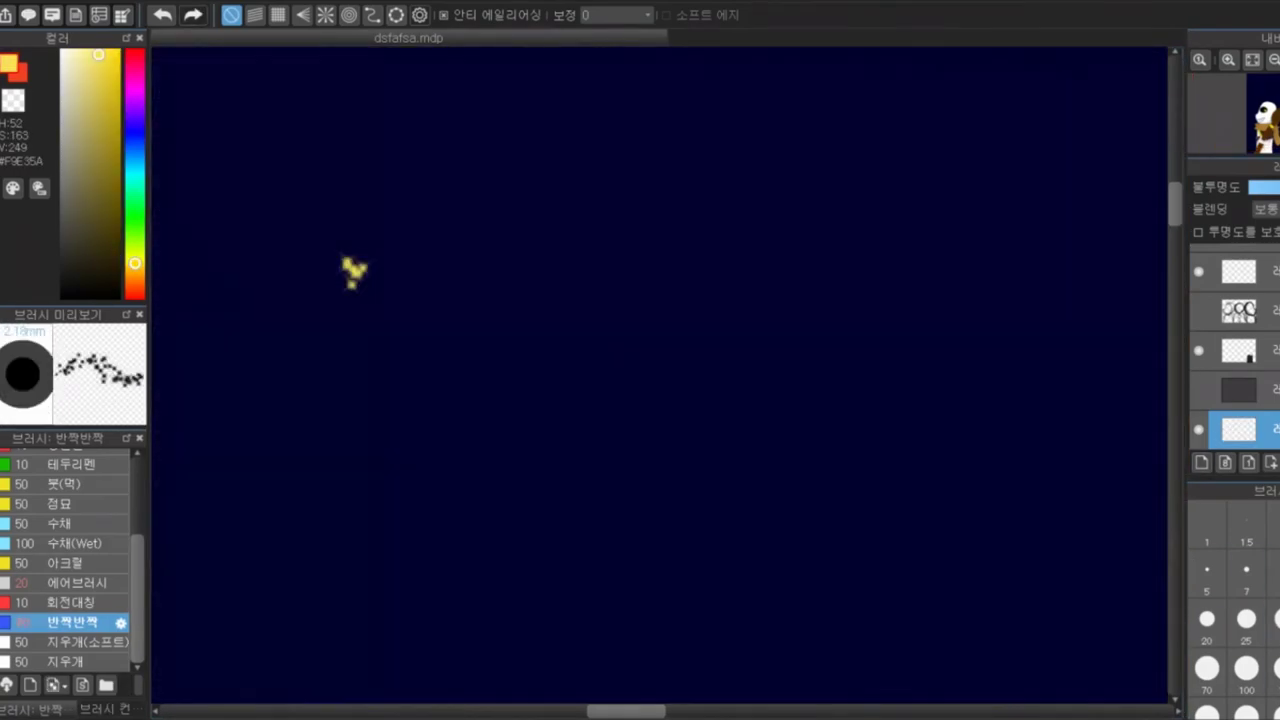
scroll(430, 432, up, 5)
scroll(430, 432, down, 8)
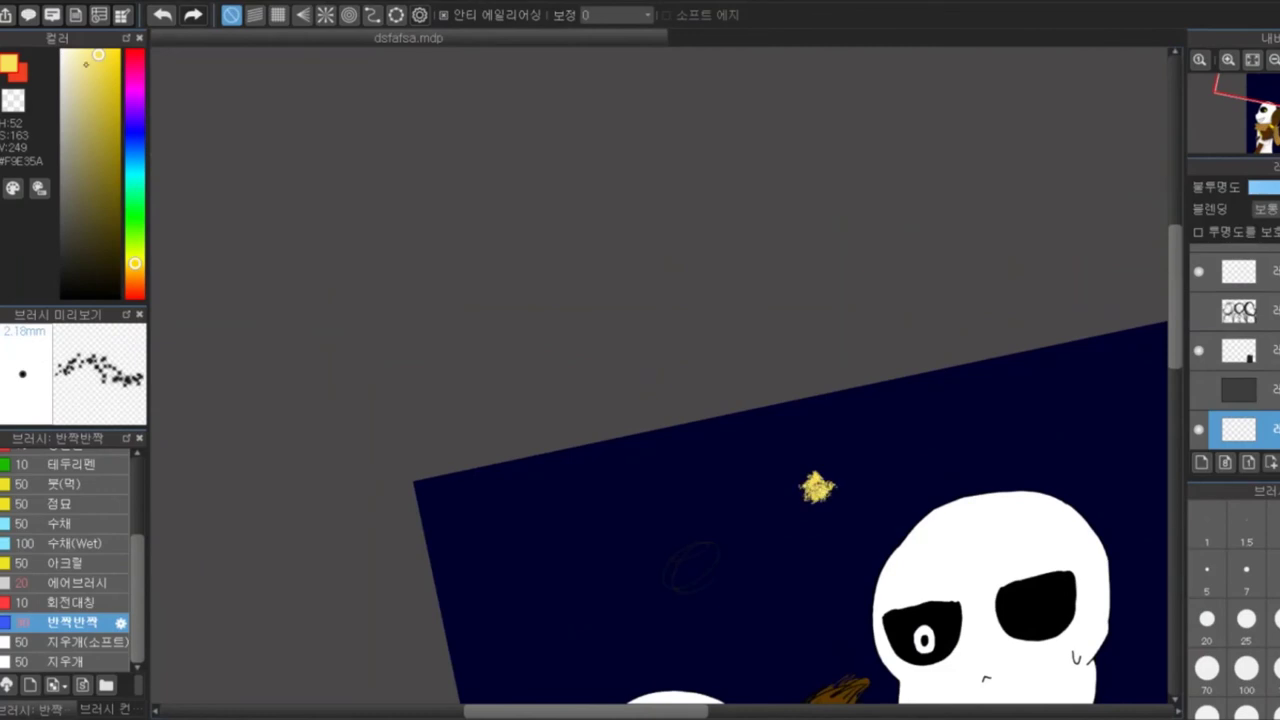
Try a pale #FAF2C2 comet tail behind the yellow star and smudge it with the 10.89 mm finger brush
drag(810, 492, 983, 380)
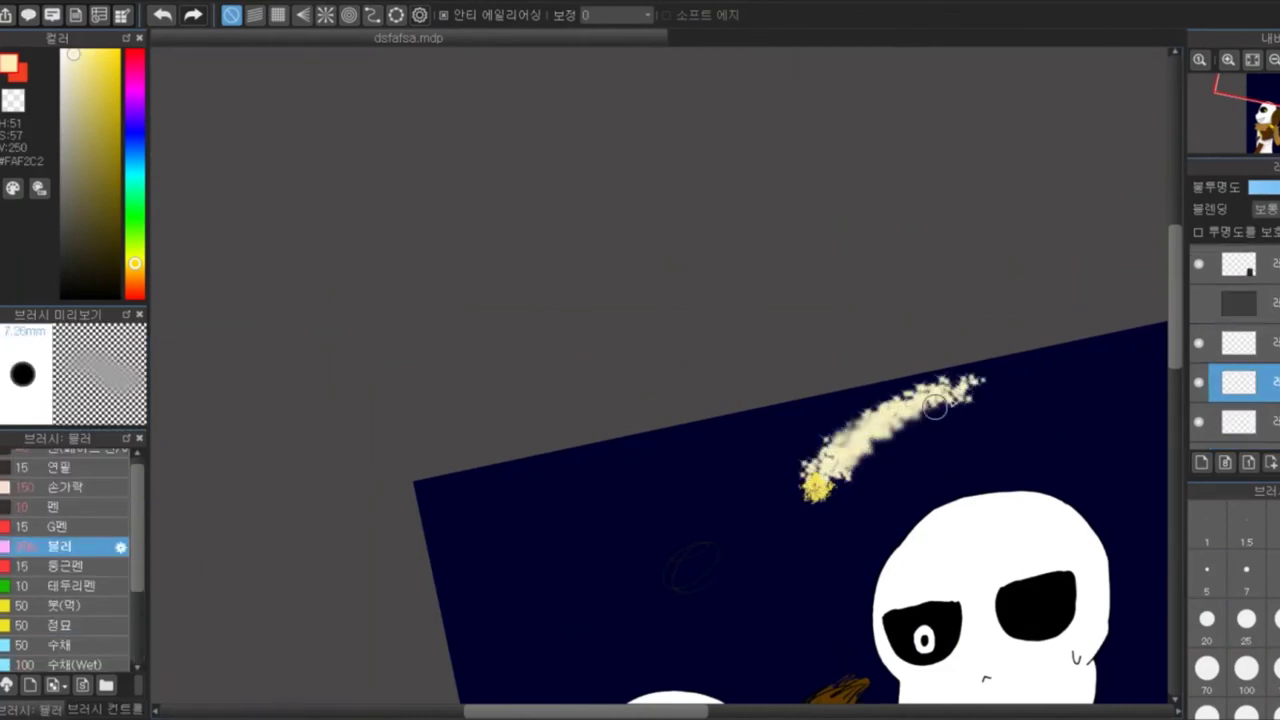
click(60, 487)
drag(815, 485, 1008, 378)
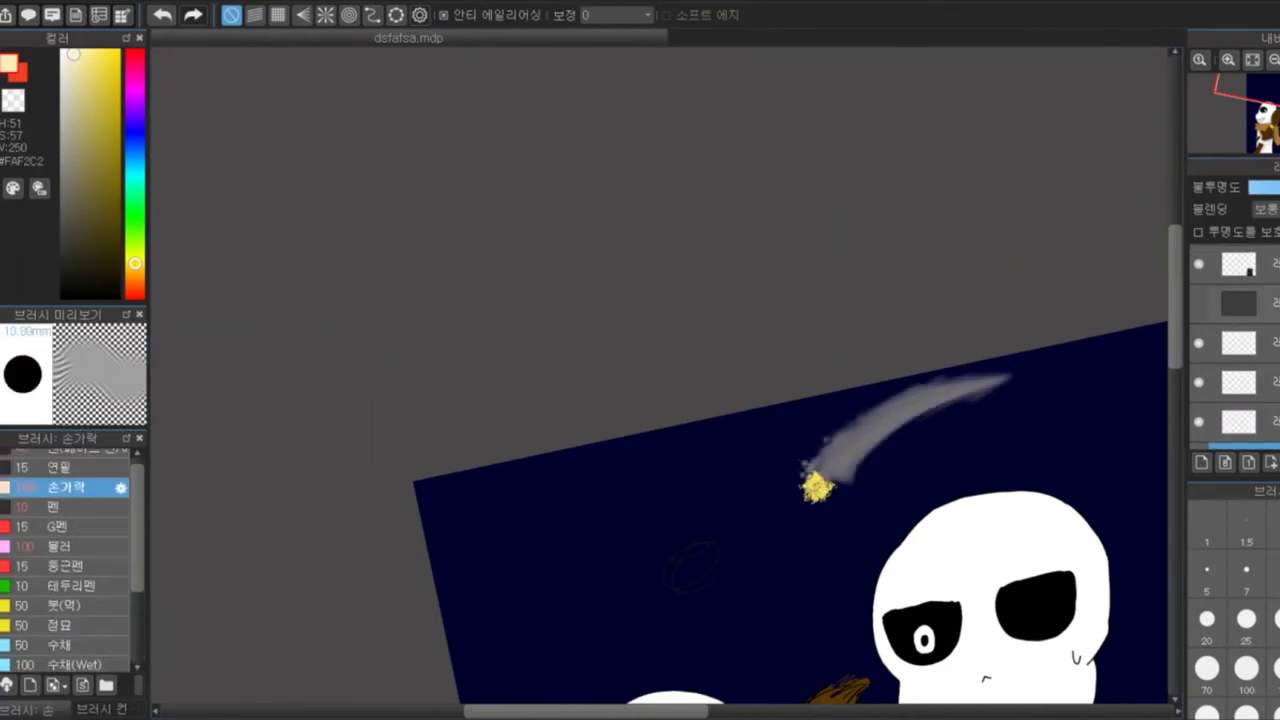
click(1240, 422)
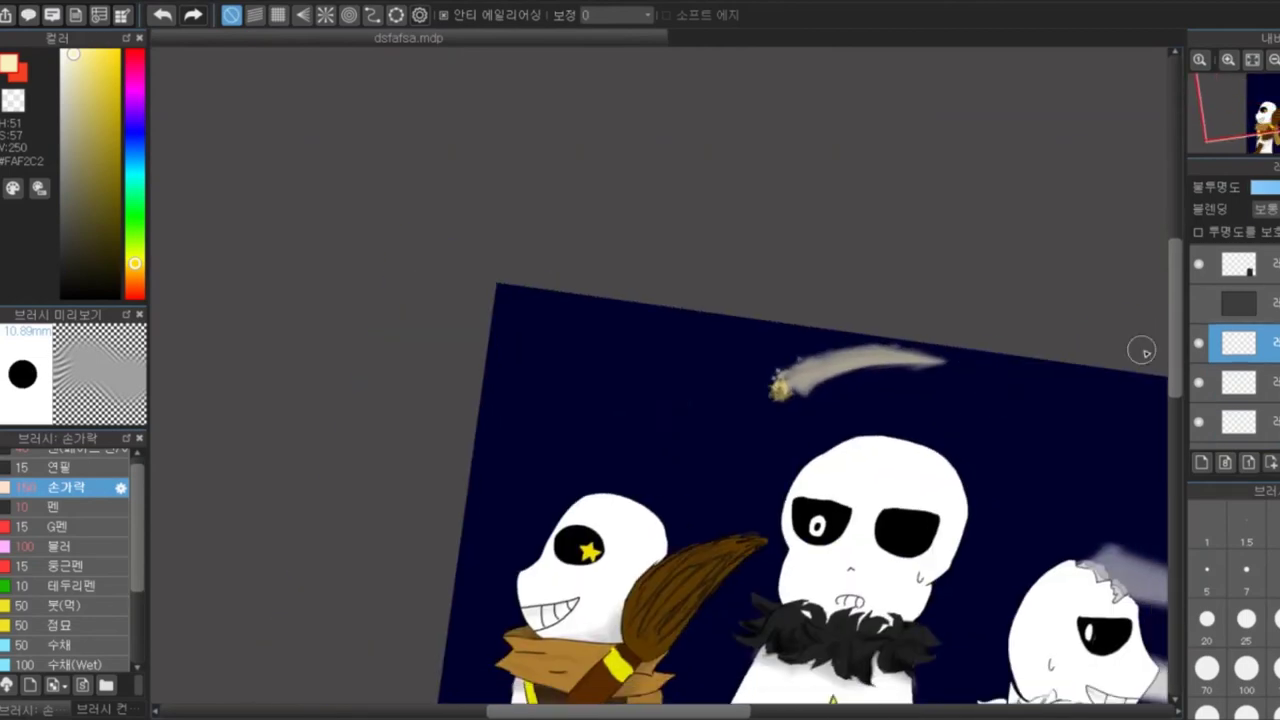
Dot the night sky with small white #FFFFFF and yellow stars using the pen at 2.90 mm
click(70, 506)
drag(592, 370, 638, 343)
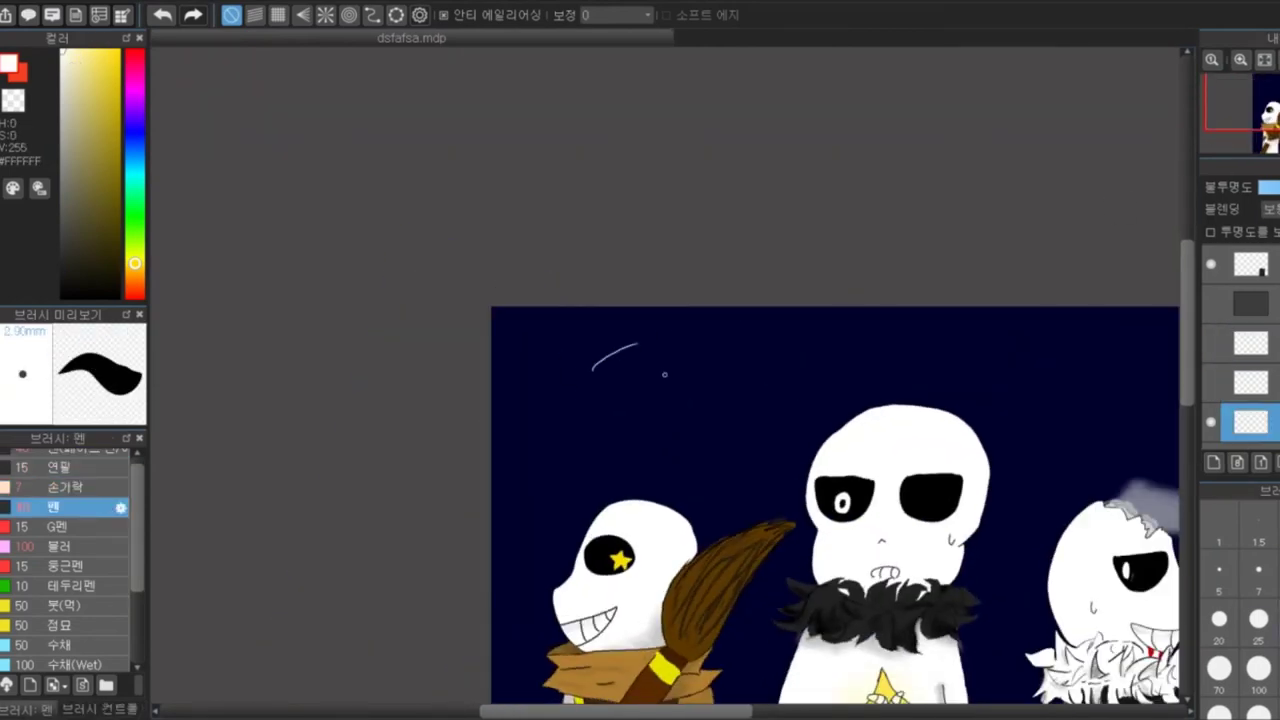
mouse_move(566, 395)
mouse_down()
mouse_move(538, 366)
mouse_move(434, 355)
mouse_up()
key(ctrl+z)
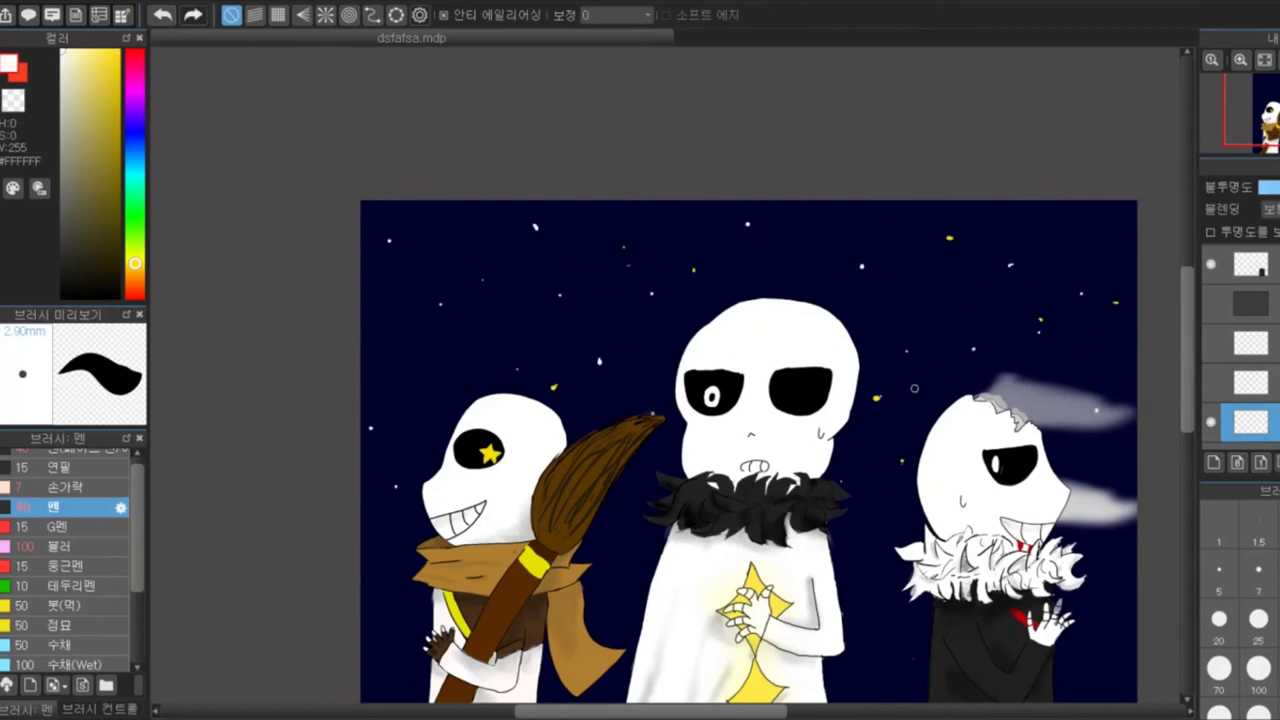
Repaint the background layer in a lighter navy #041441 around the figures with the pen at 72.57 mm
click(134, 144)
click(88, 233)
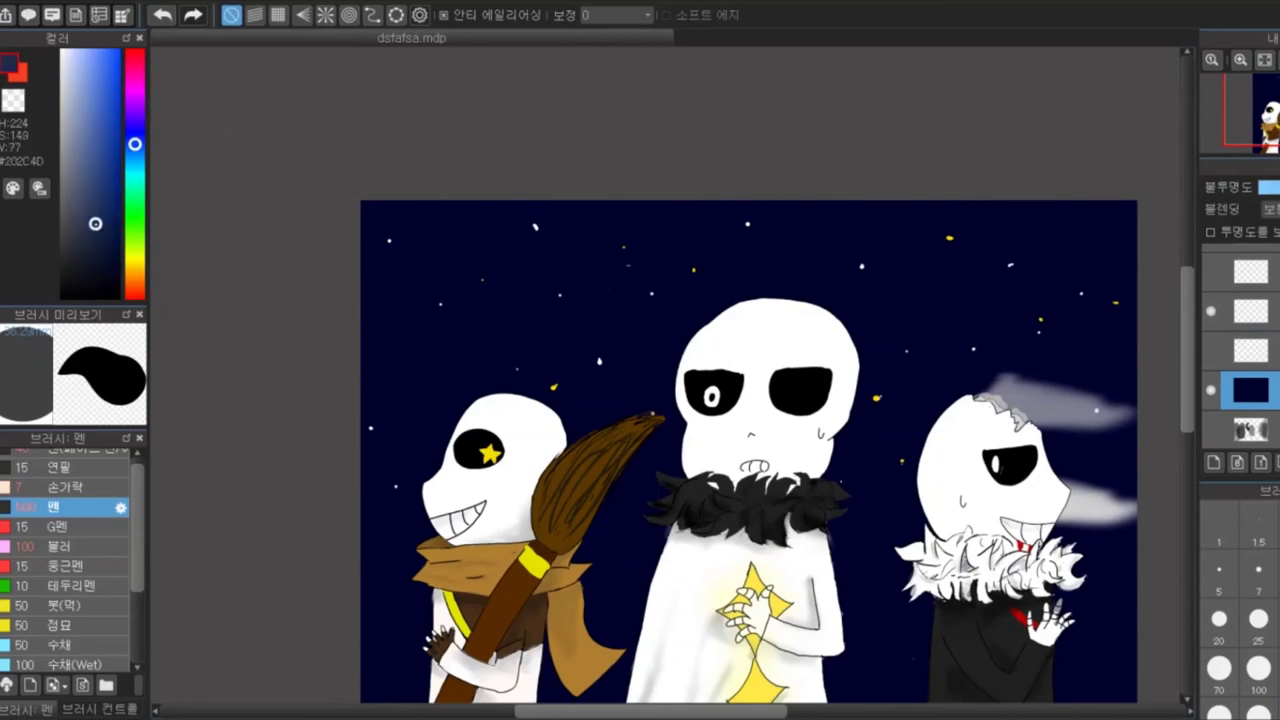
drag(470, 320, 664, 375)
mouse_move(560, 290)
mouse_down()
mouse_move(457, 206)
mouse_move(663, 363)
mouse_move(369, 681)
mouse_up()
scroll(1086, 571, down, 3)
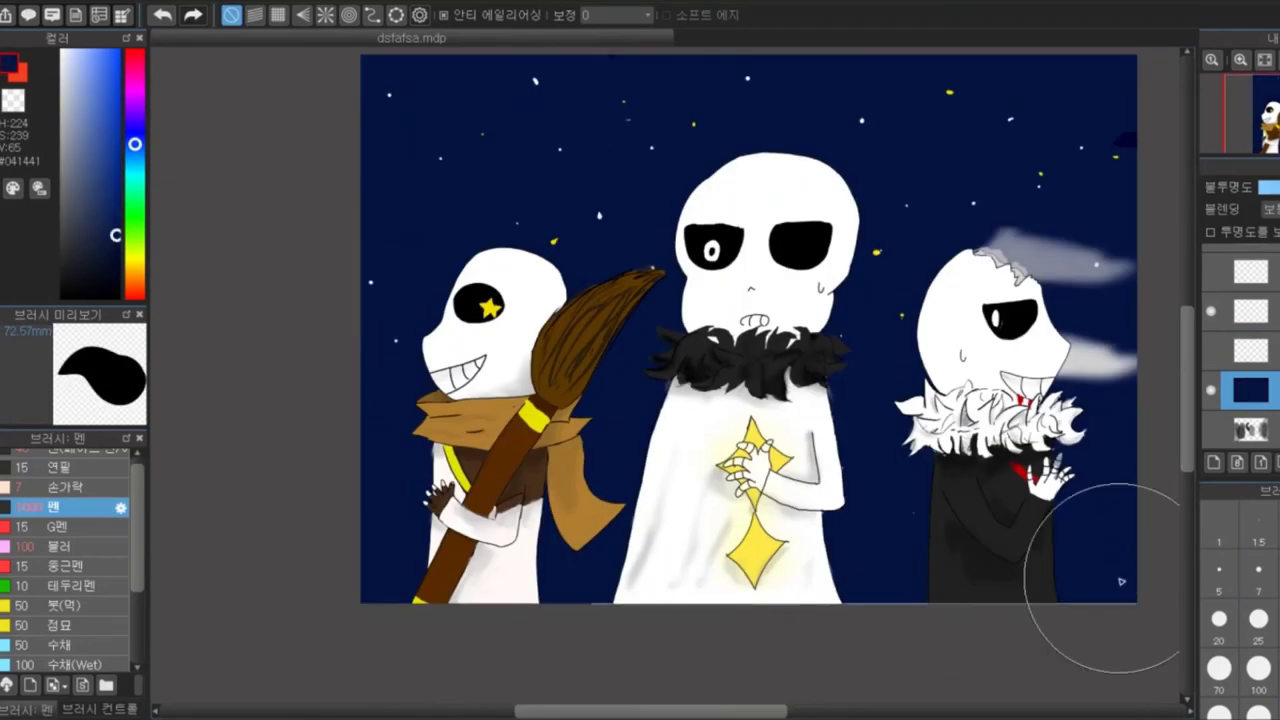
Draw two thin, curved white shooting-star trails in the upper sky with the pen at 0.51 mm
scroll(1086, 571, up, 1)
click(1219, 618)
click(62, 51)
click(1219, 540)
drag(740, 157, 598, 190)
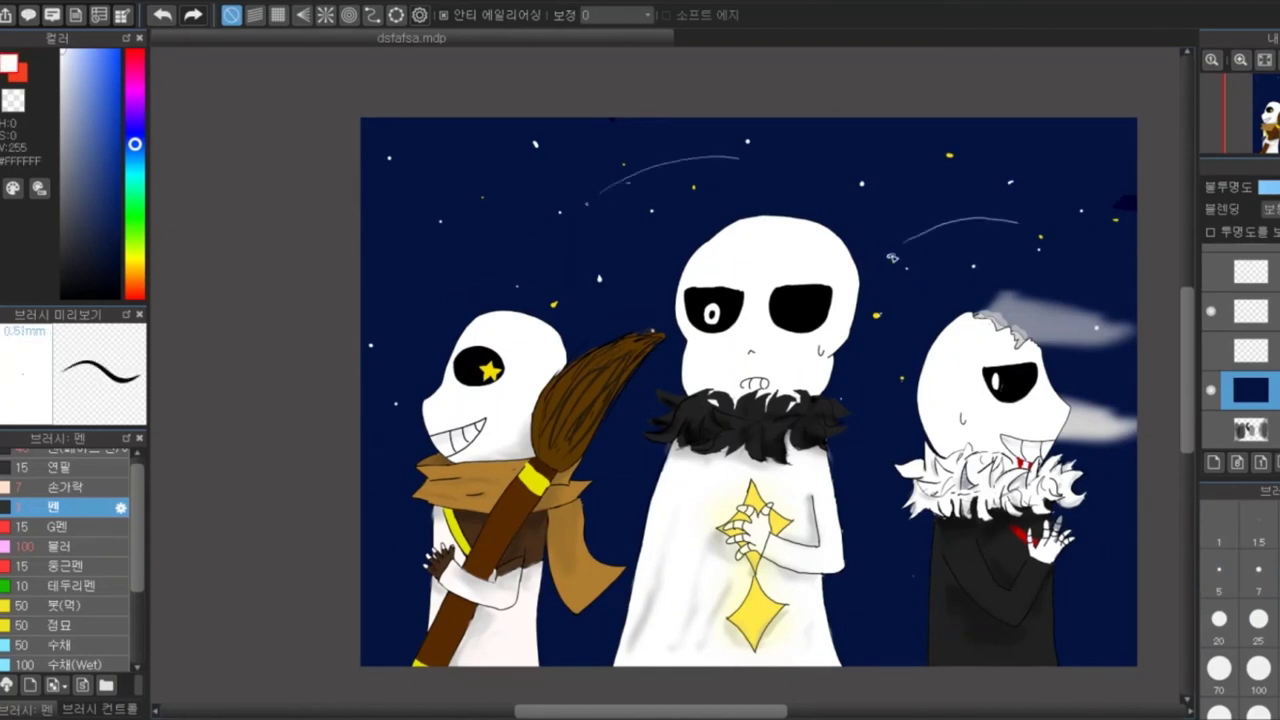
Thicken the shooting stars' heads with the 0.73 mm pen and add more white stars in the lower sky at up to 1.45 mm
key(bracketright)
key(bracketright)
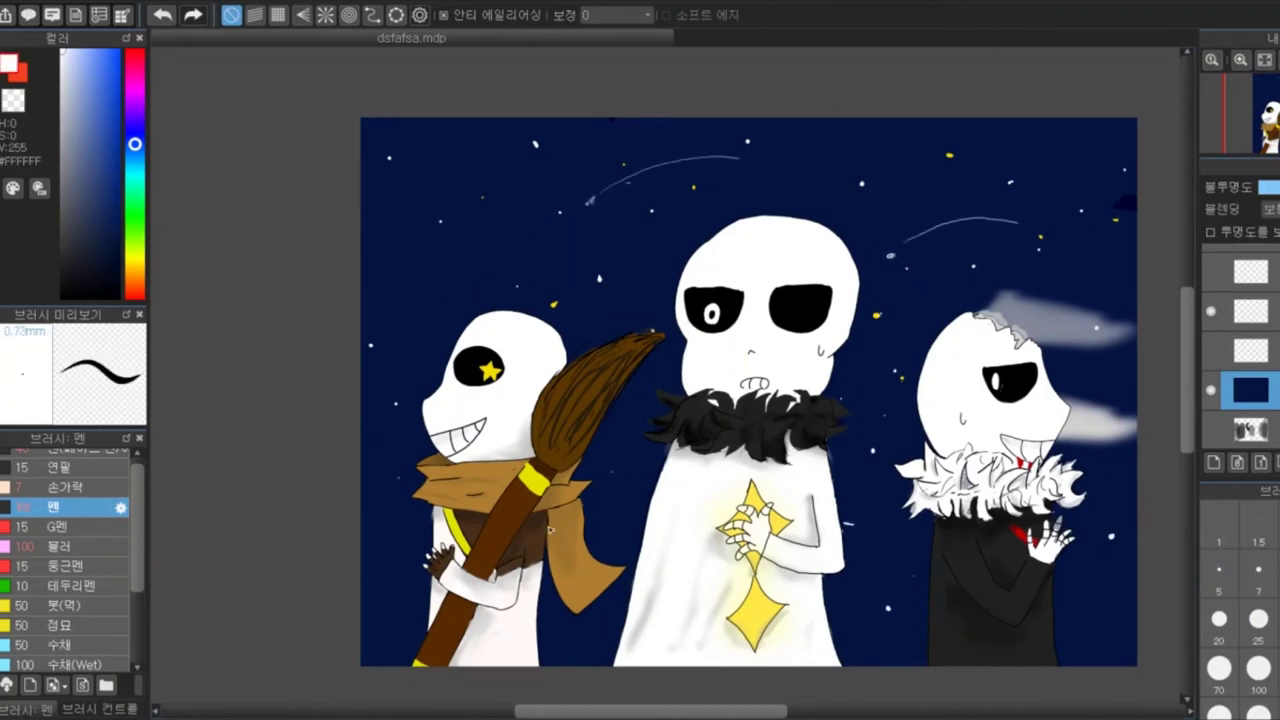
key(ctrl+shift+n)
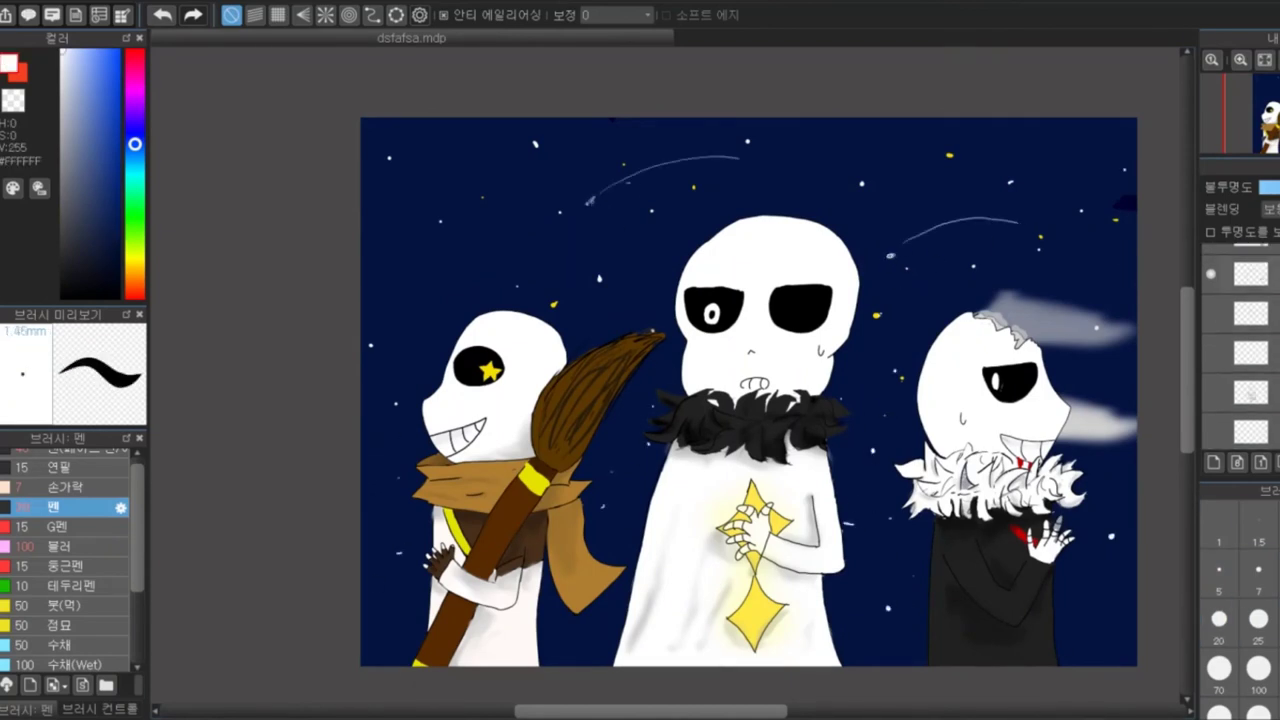